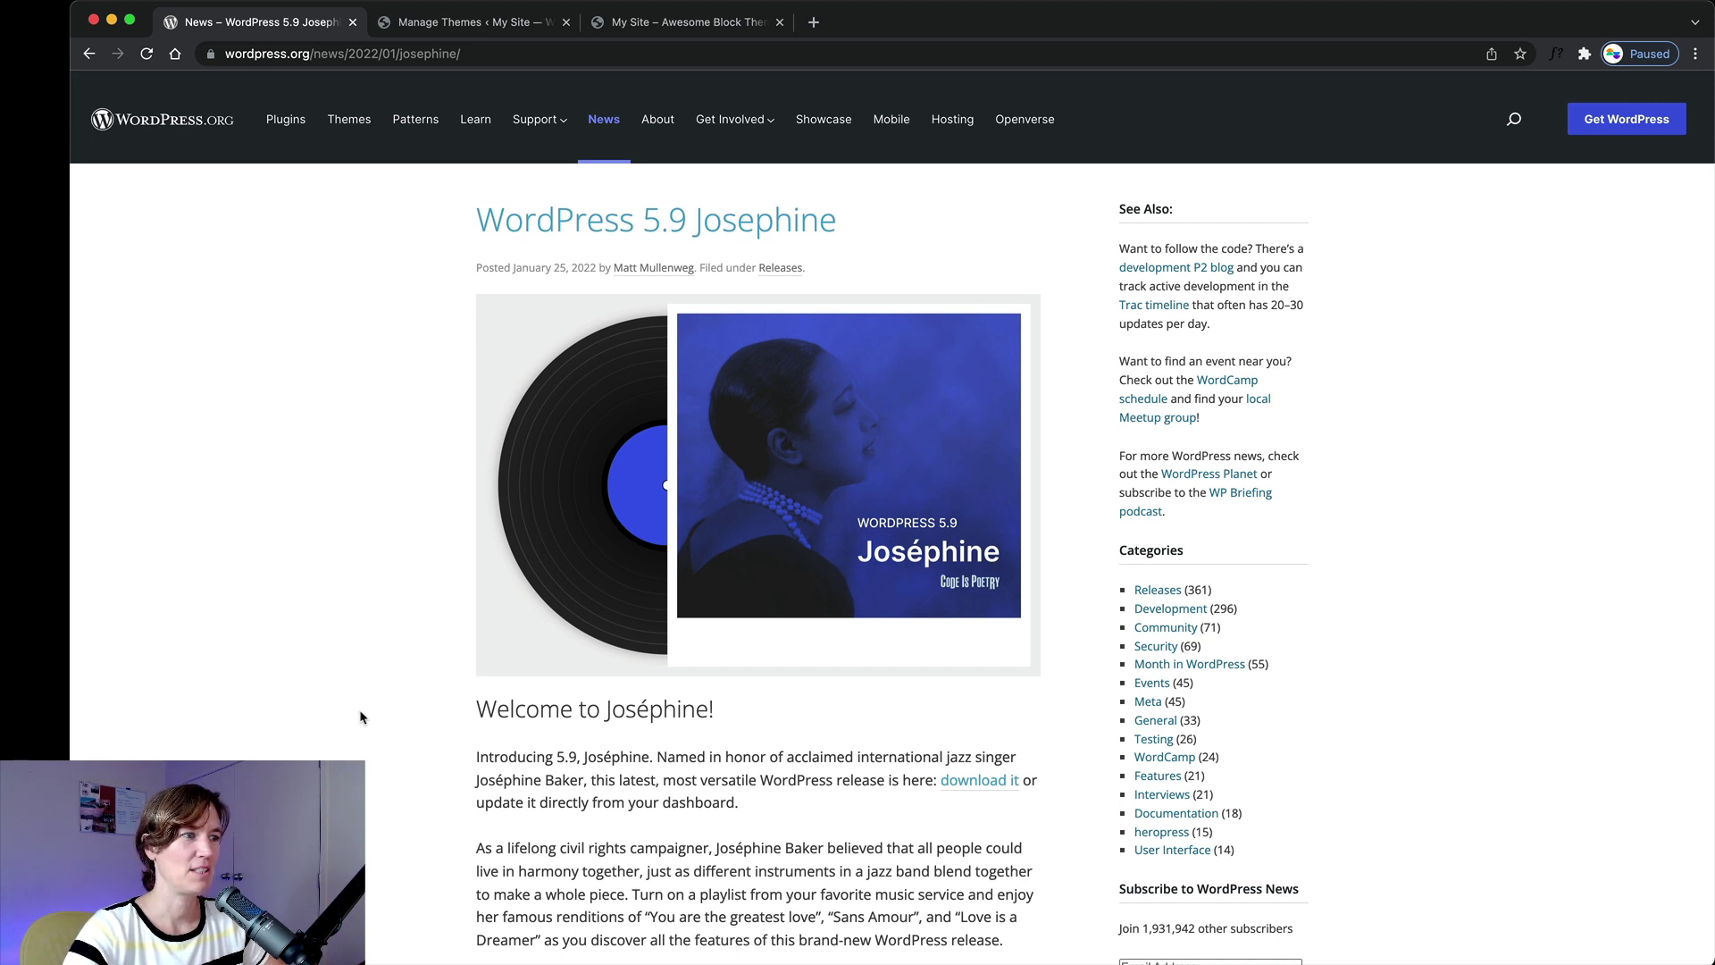
Read the WordPress 5.9 Josephine release post from the introduction through the full site editing section, including Twenty Twenty-Two, Styles and the Navigation block.
scroll(361, 718, "down", 2)
scroll(363, 717, "up", 2)
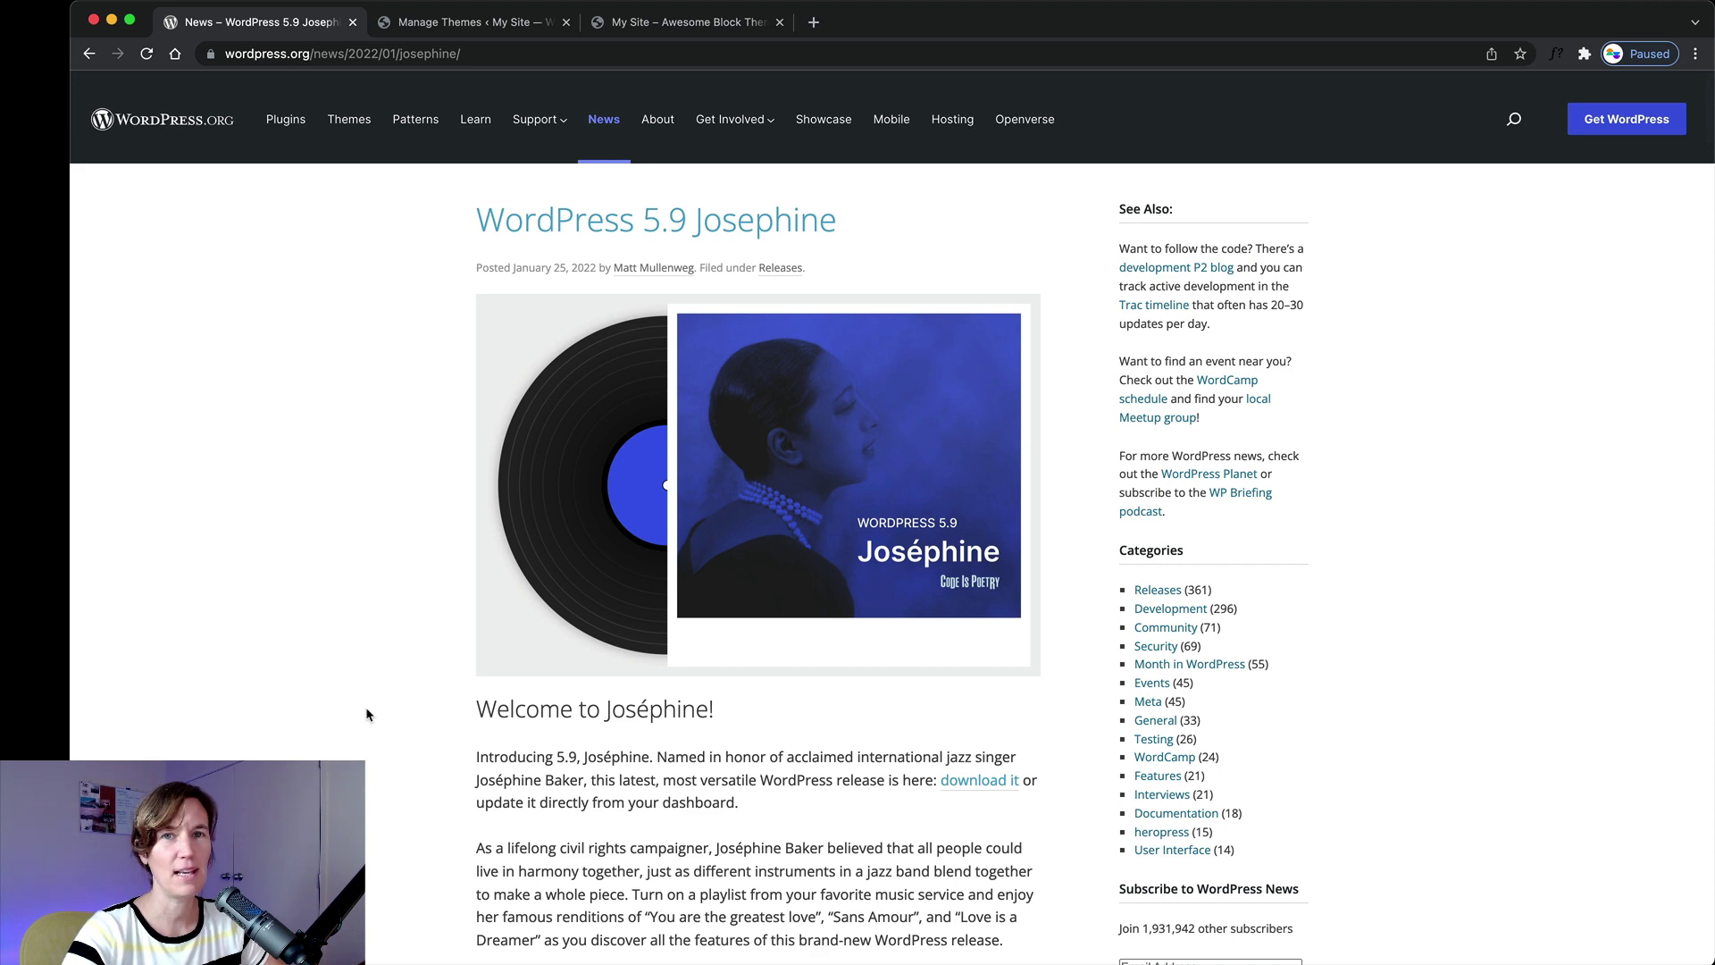
scroll(366, 715, "down", 5)
scroll(366, 714, "down", 10)
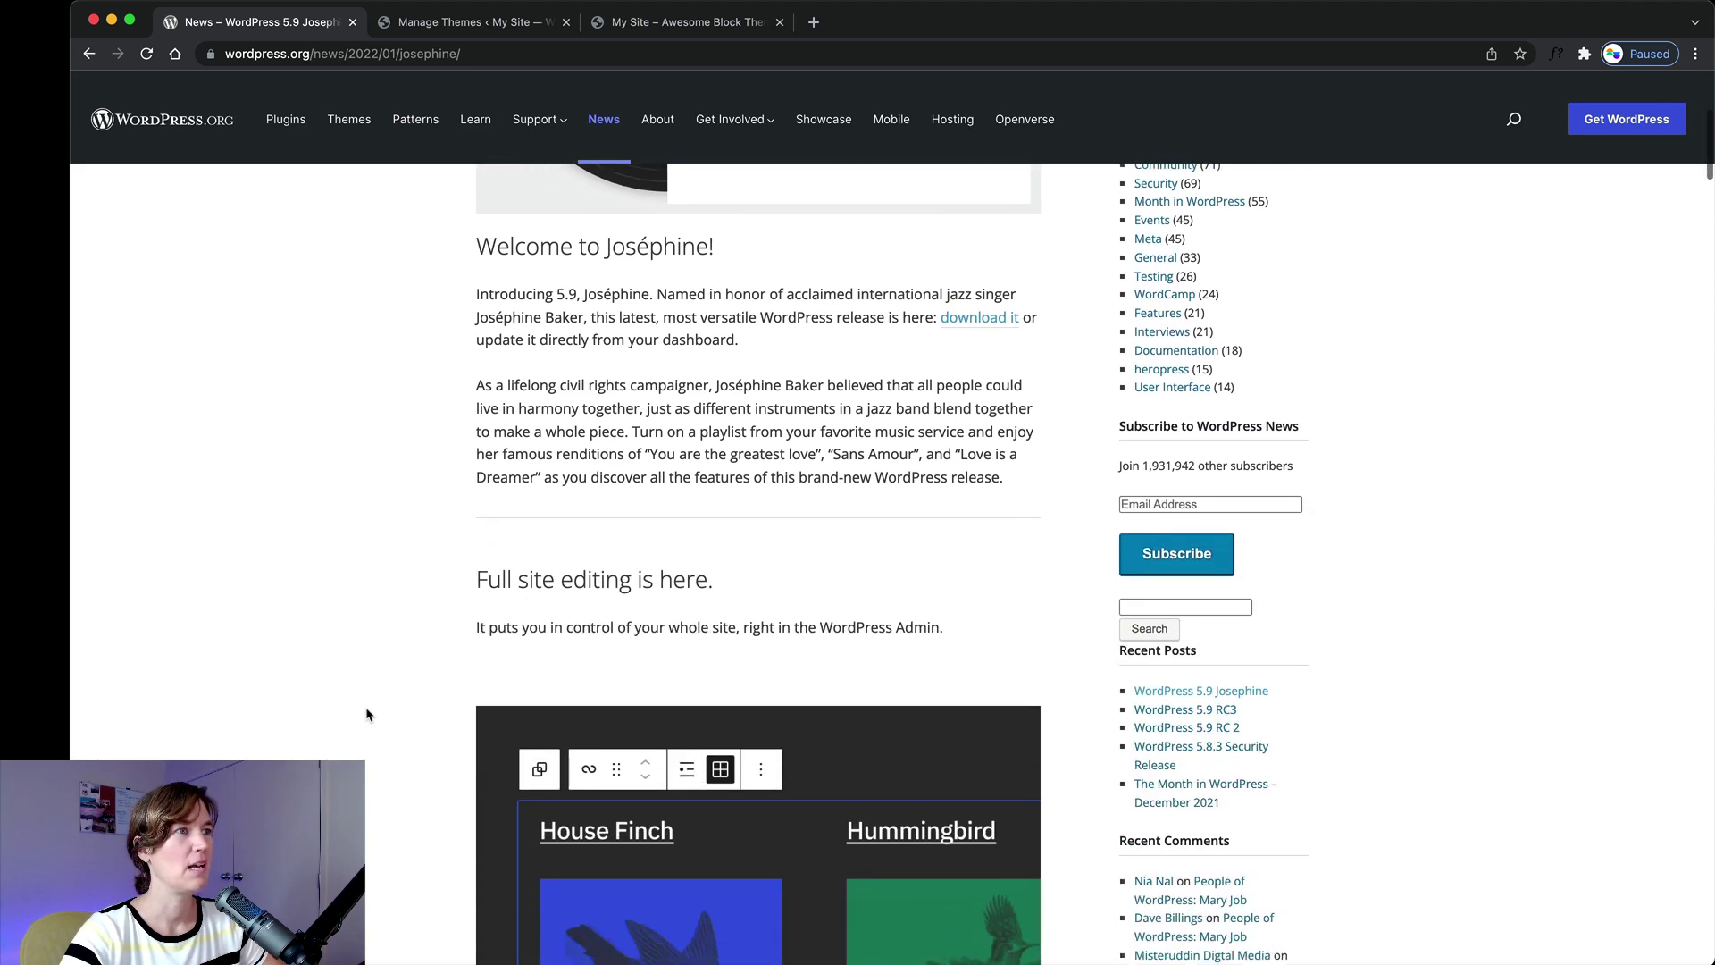
scroll(366, 715, "down", 5)
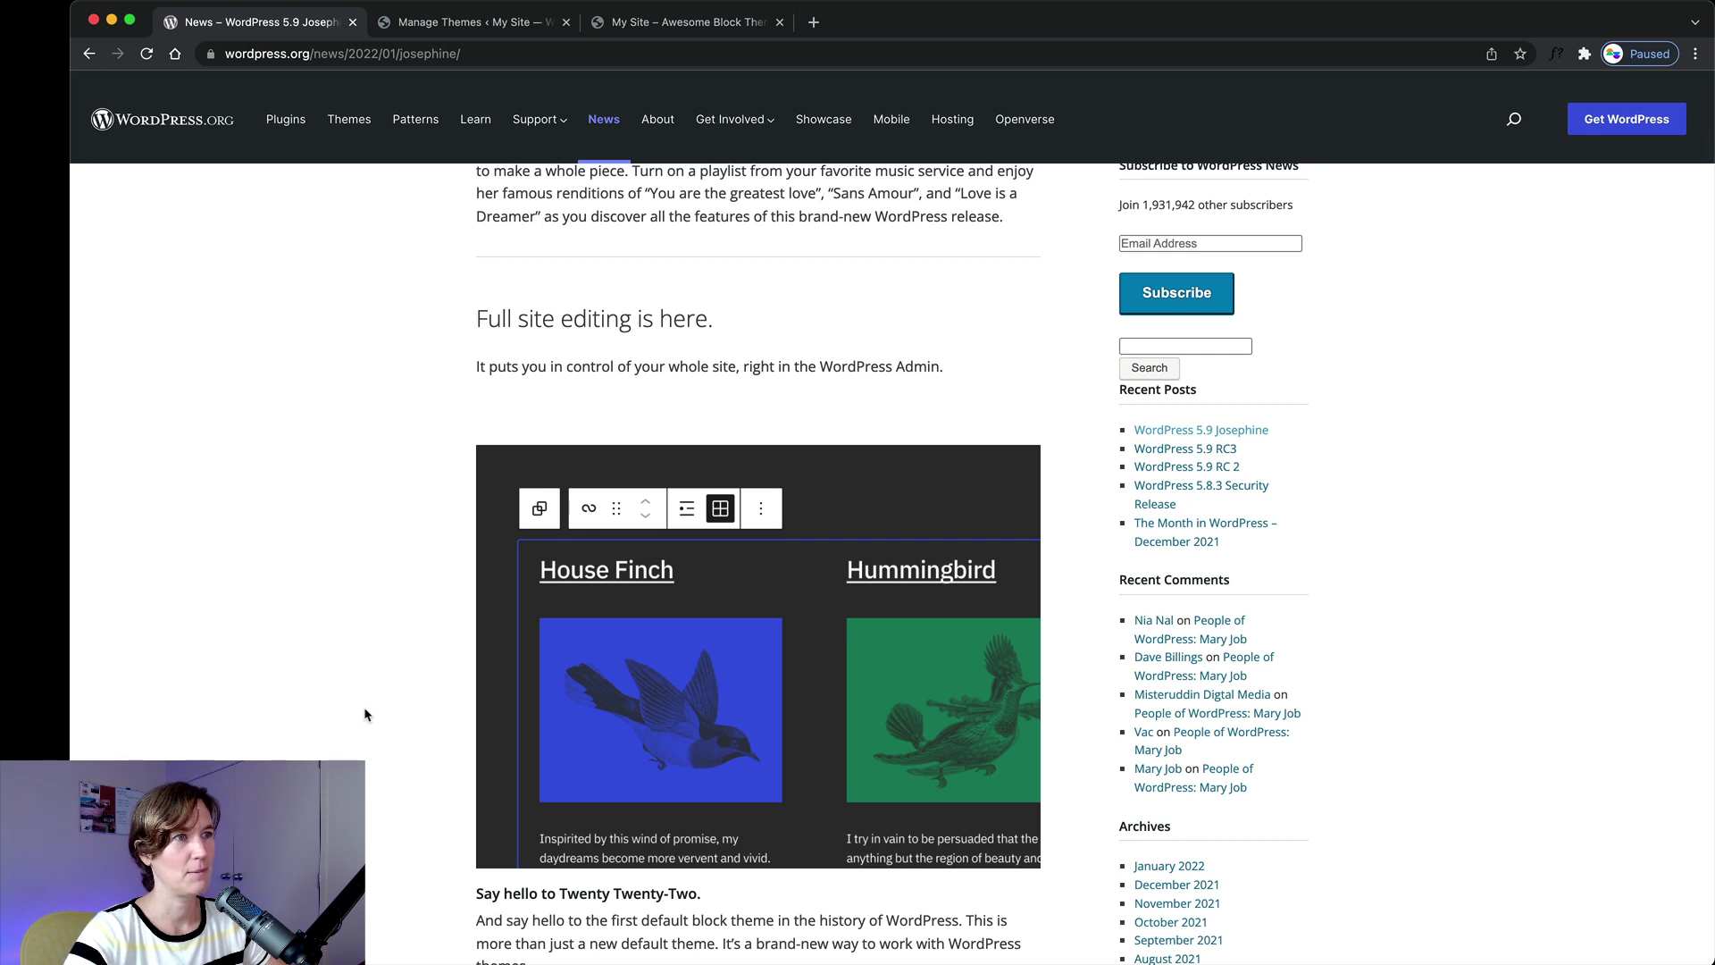
scroll(367, 715, "down", 2)
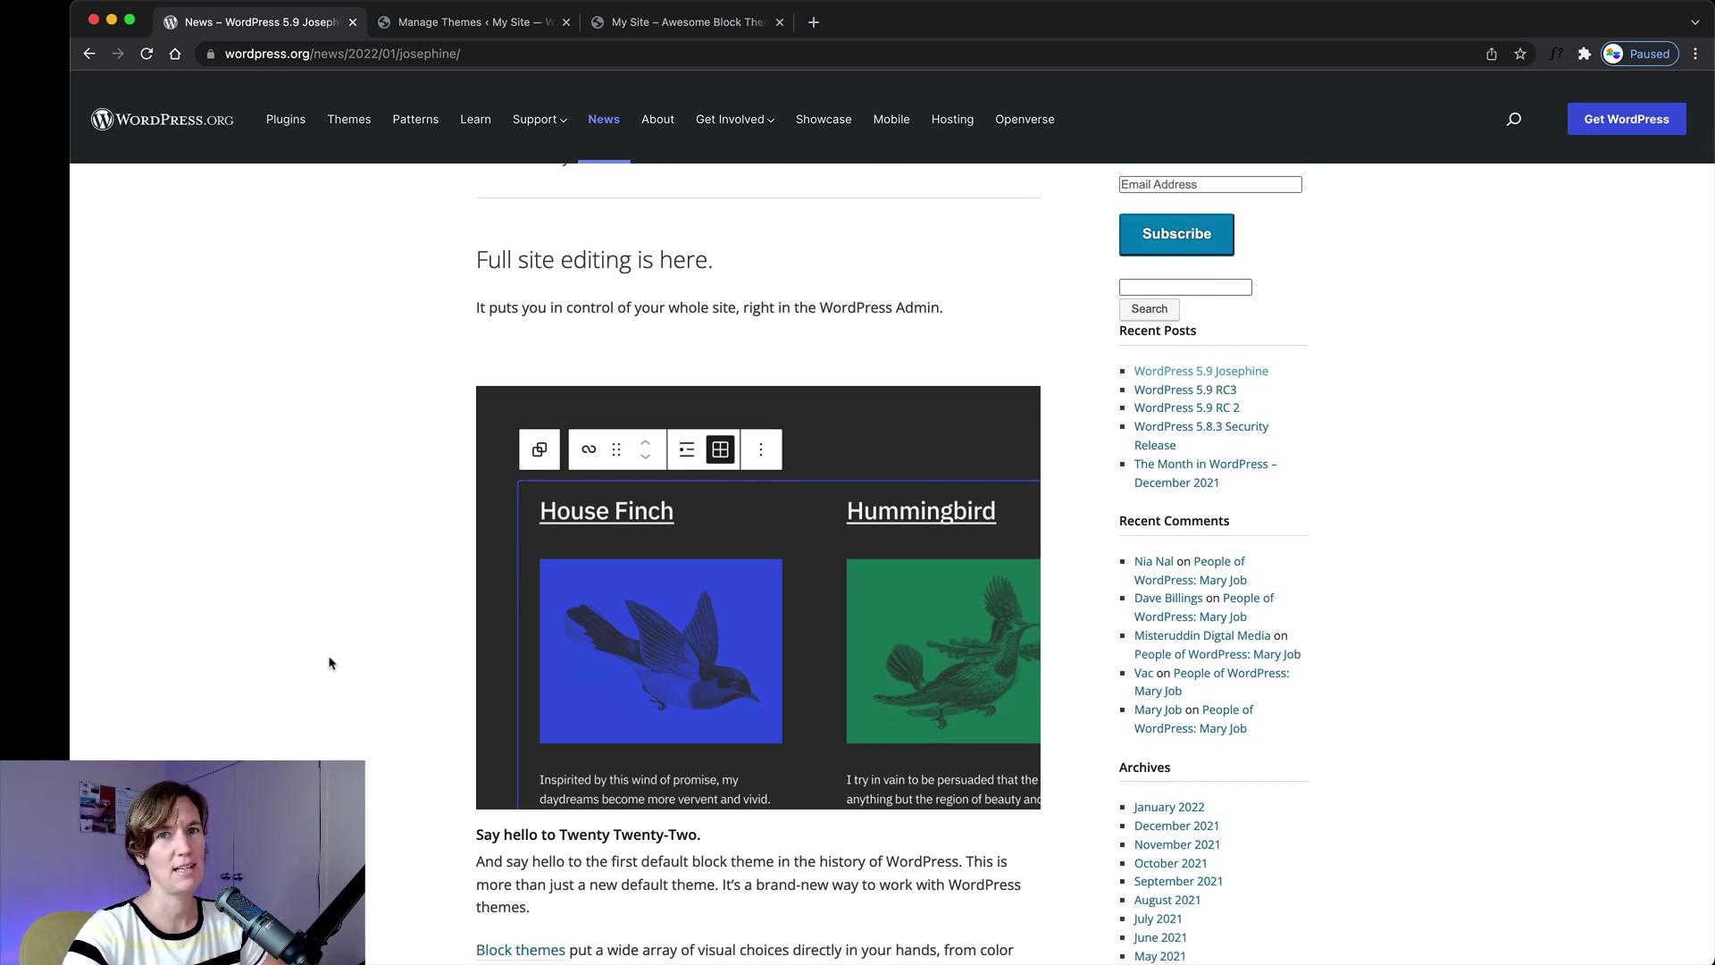
scroll(337, 670, "down", 1)
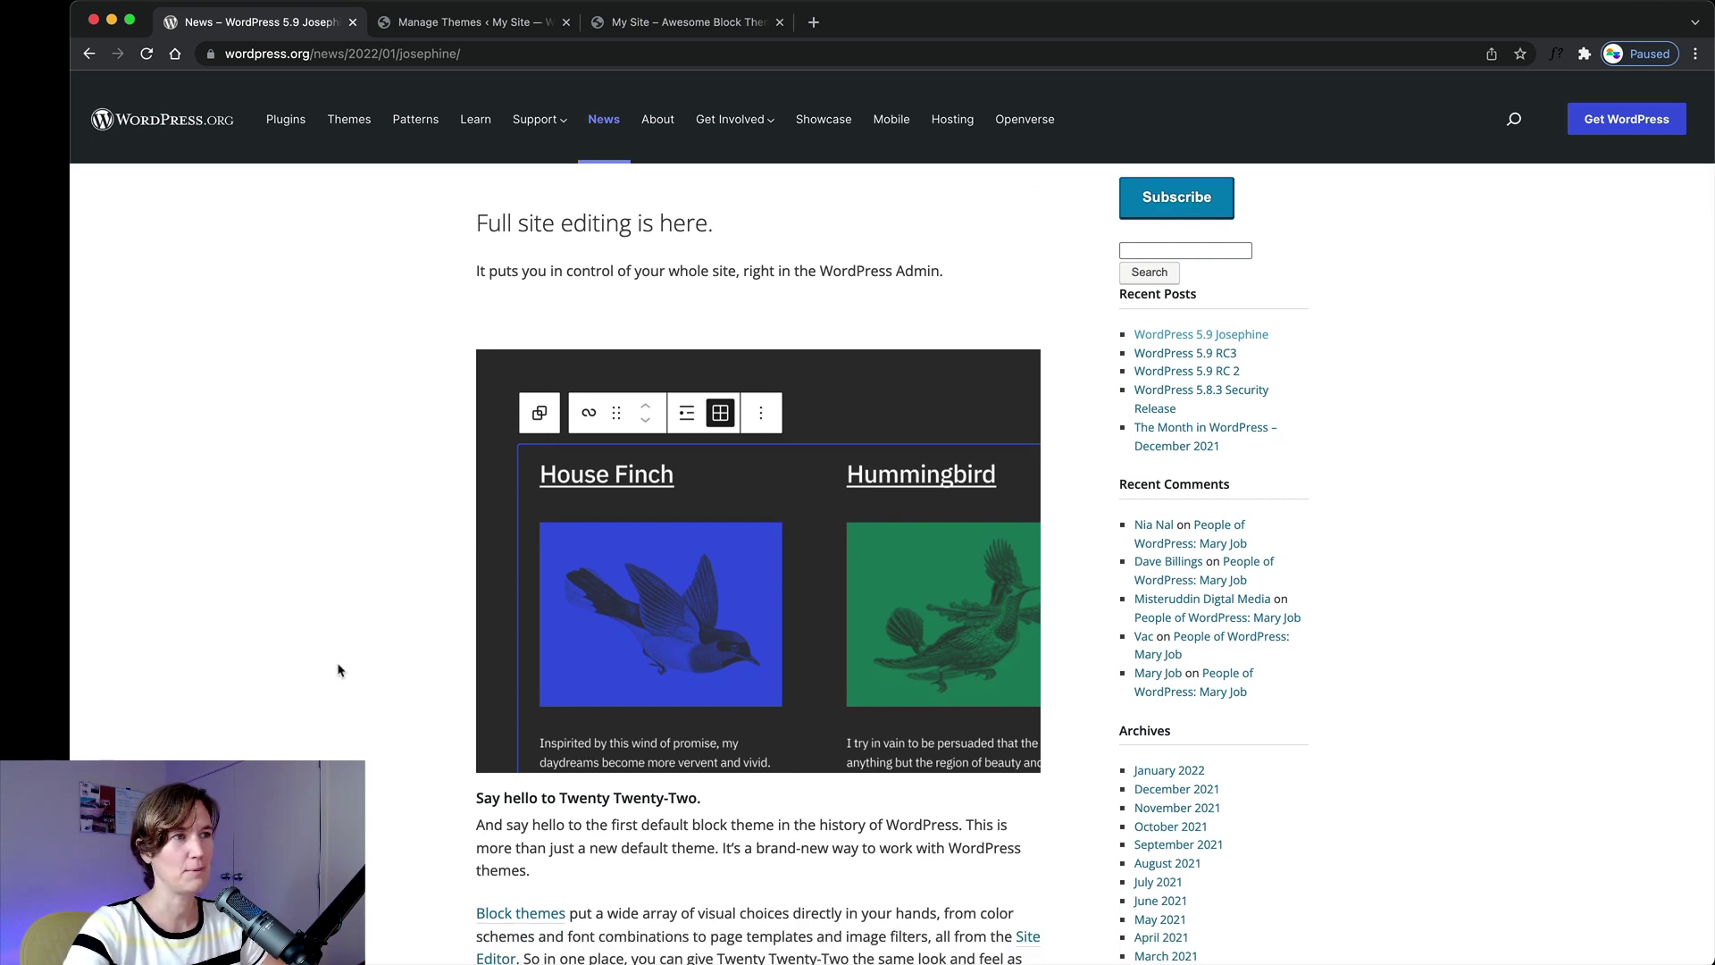
scroll(337, 670, "down", 10)
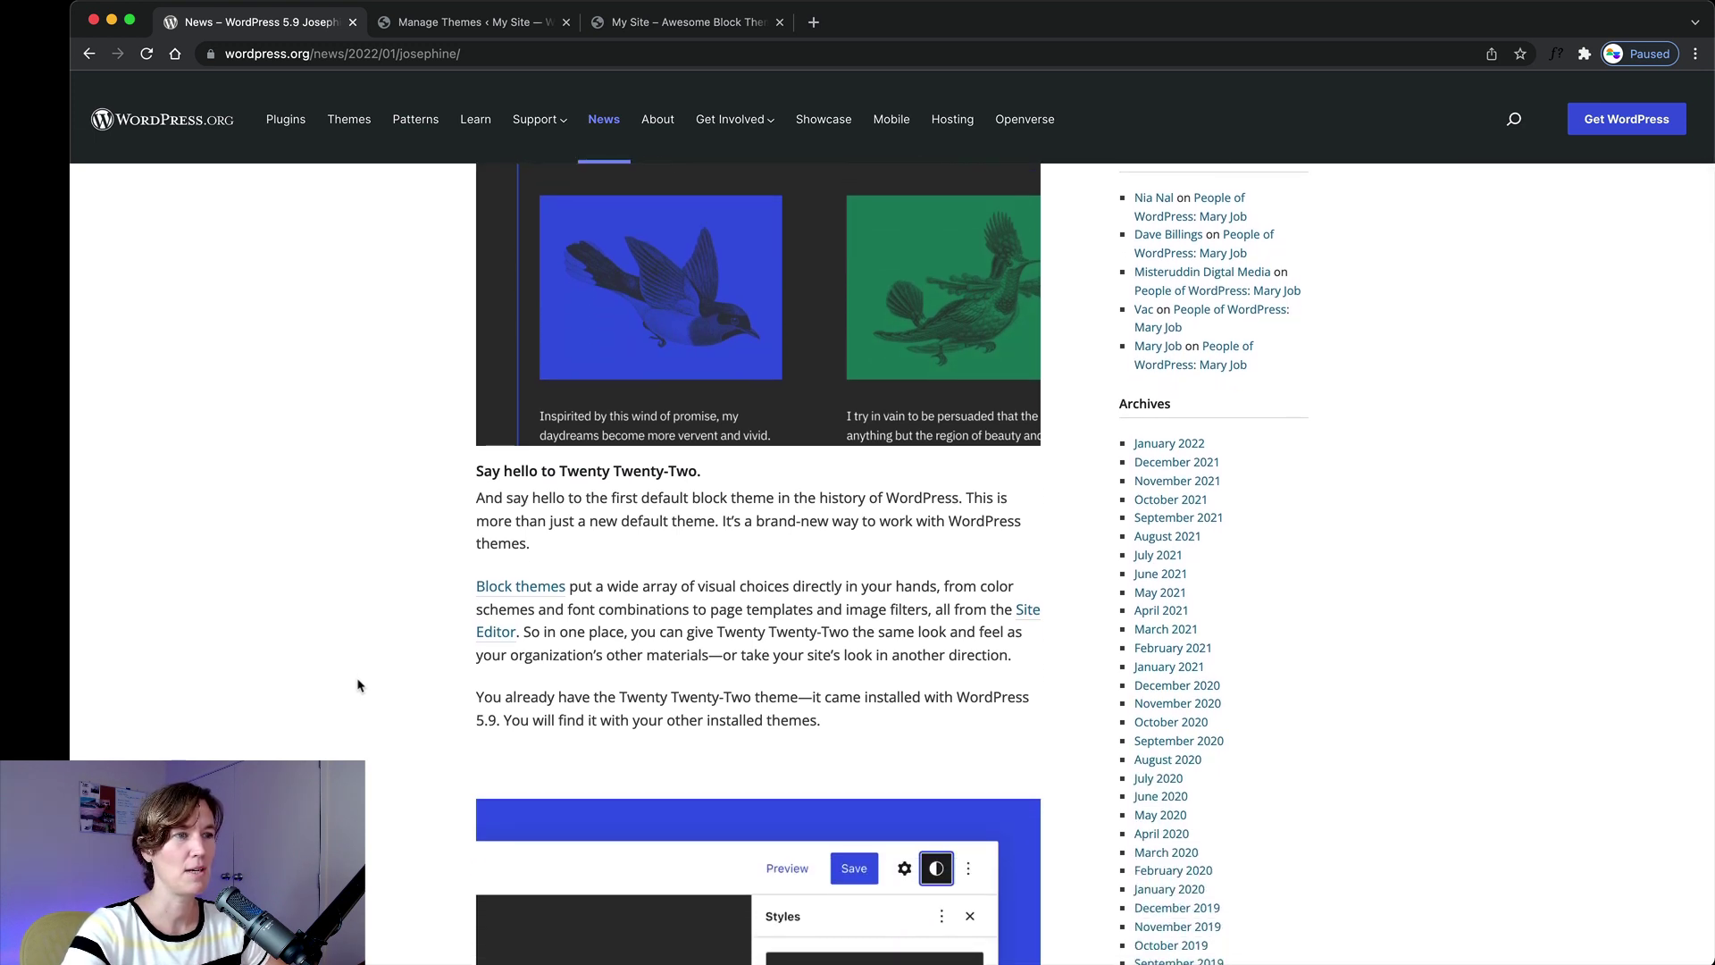
scroll(358, 685, "down", 3)
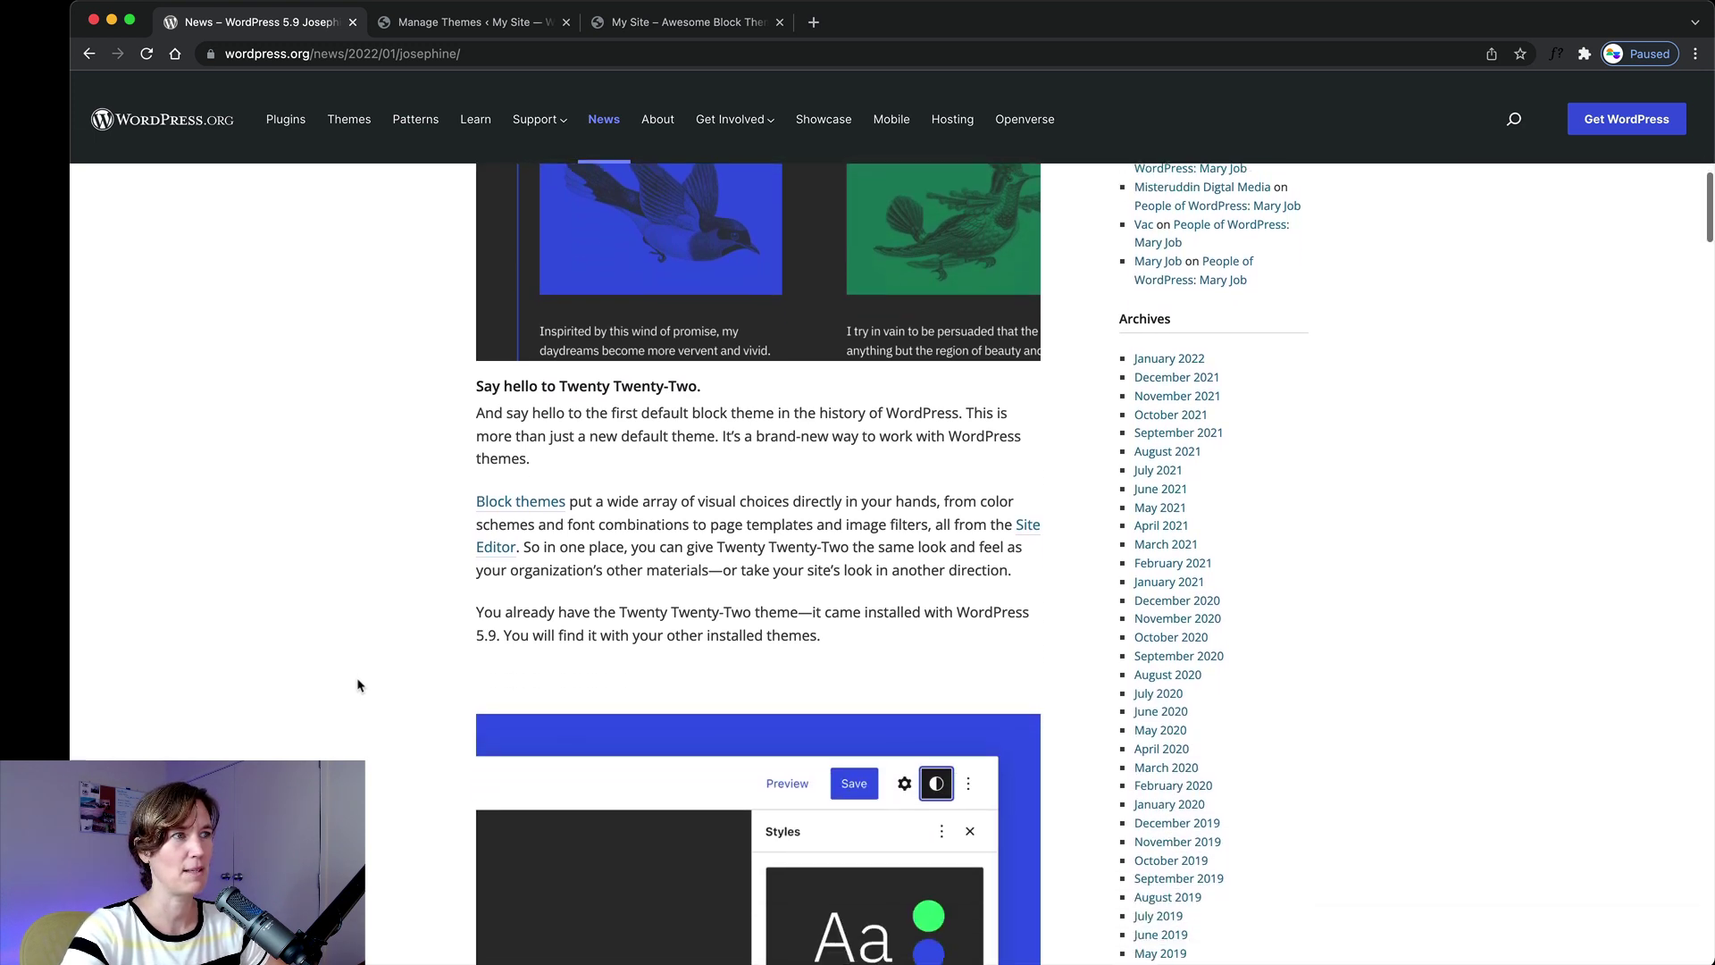
scroll(358, 685, "down", 15)
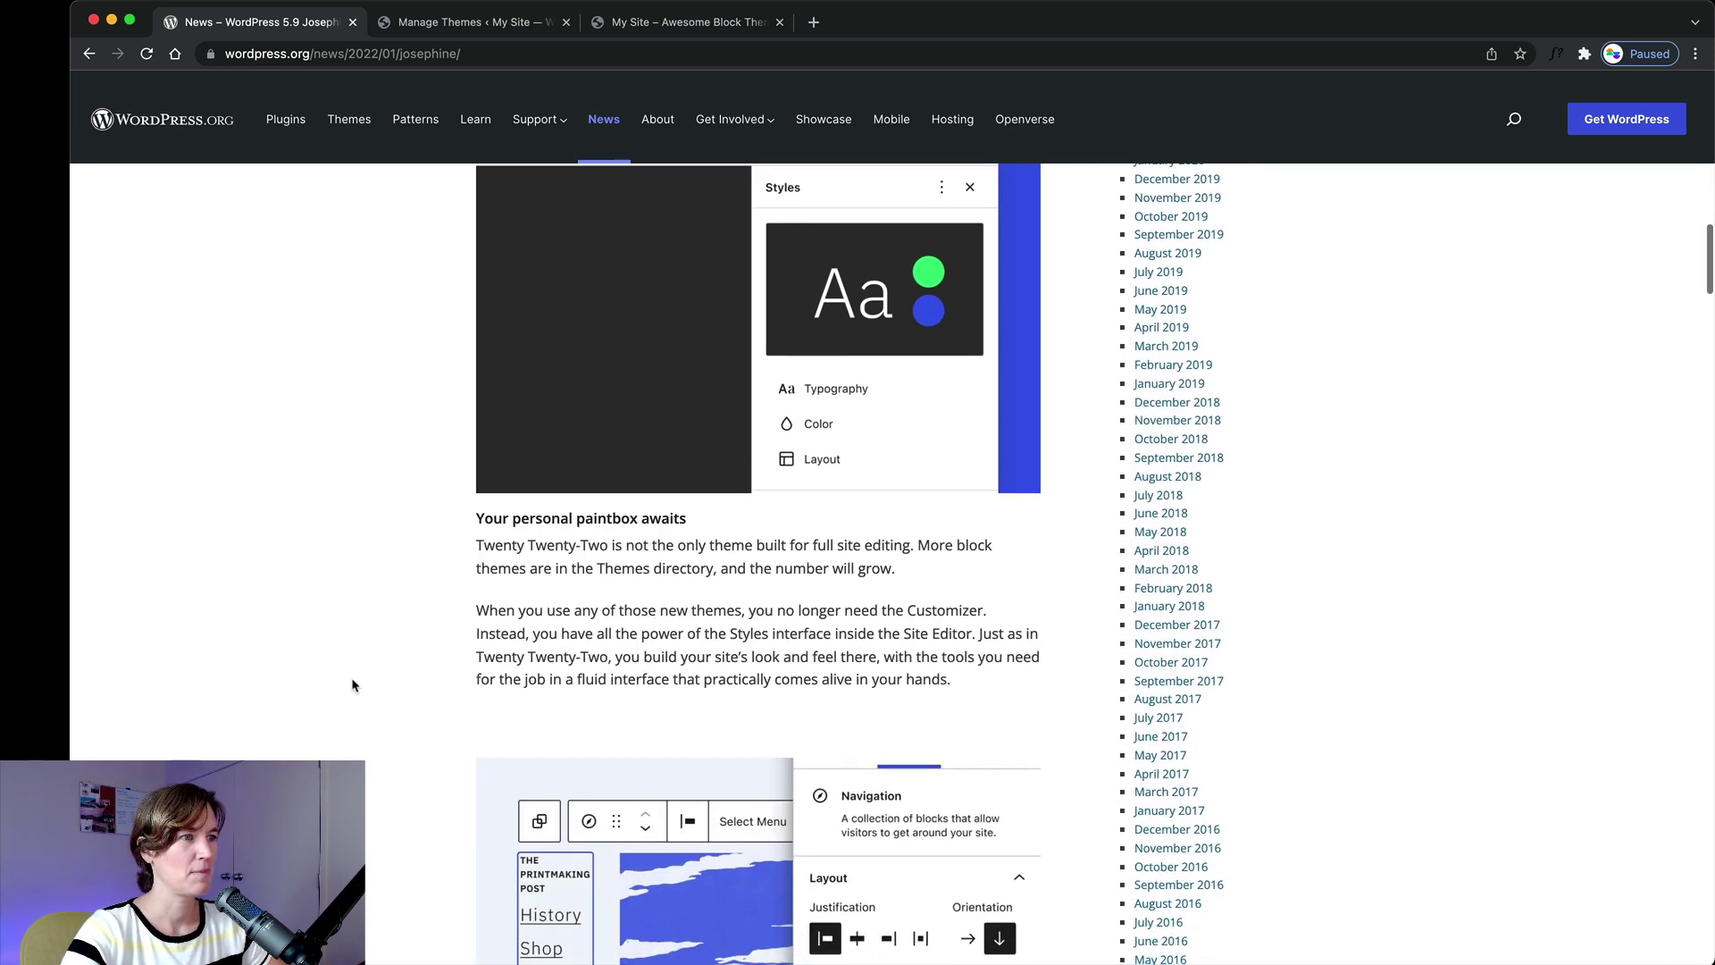
scroll(352, 685, "down", 15)
scroll(354, 684, "up", 1)
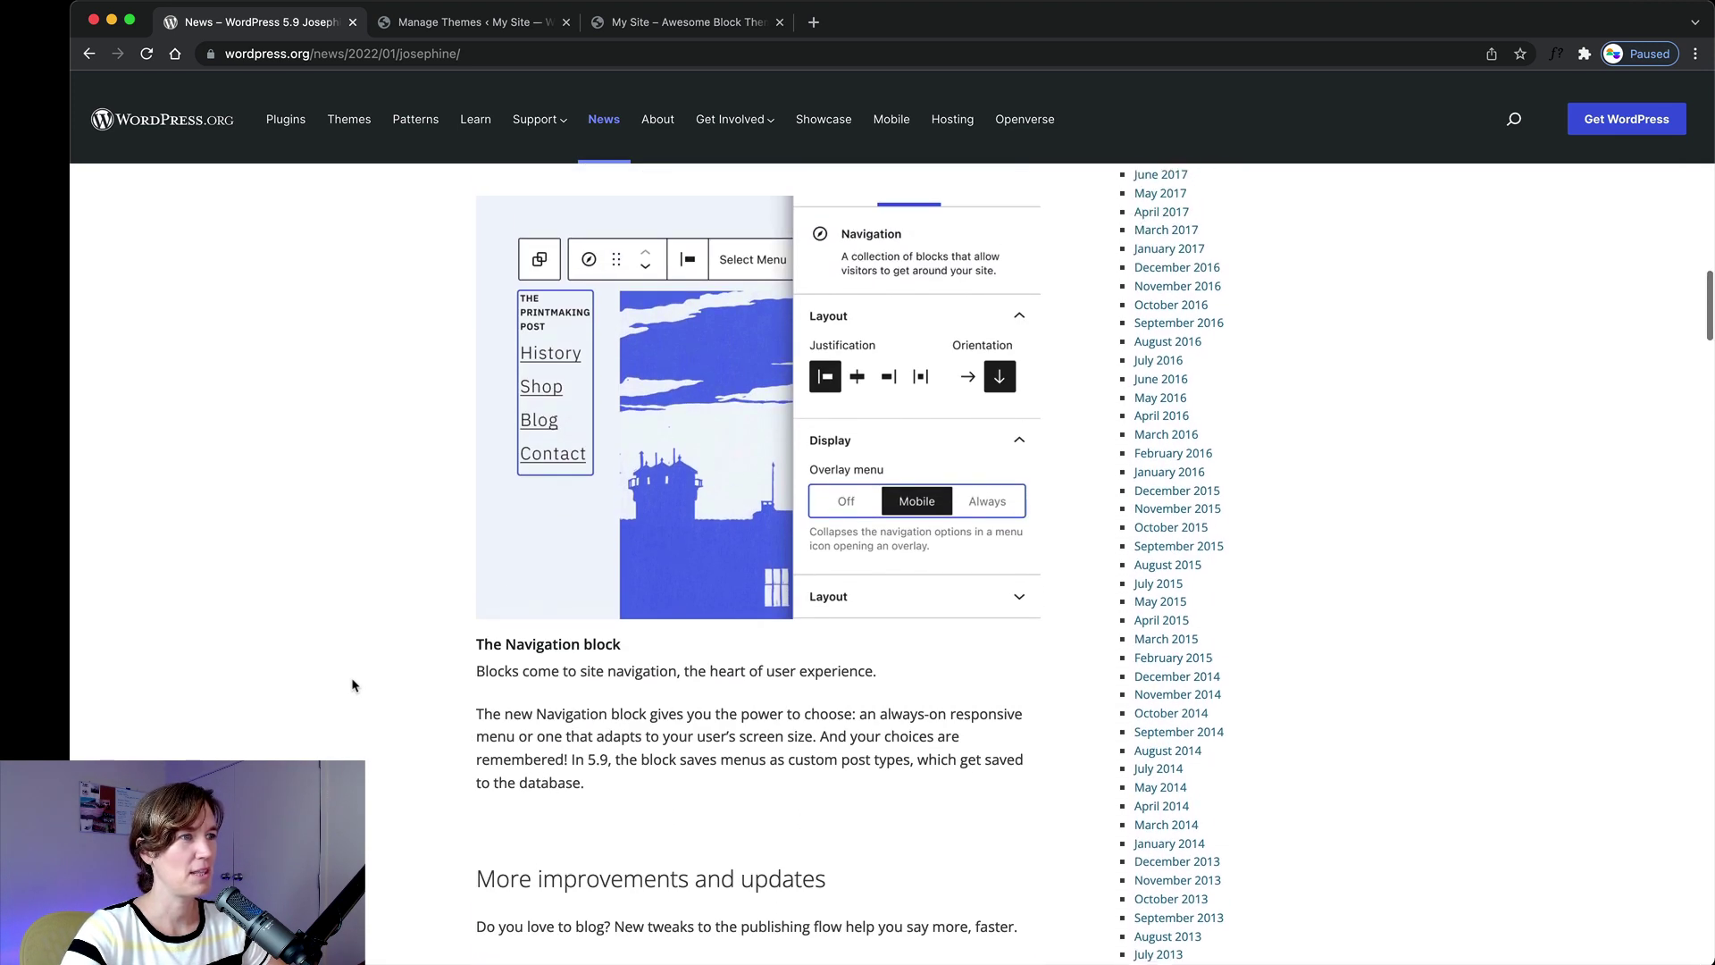
Examine the release post's improvements on block controls, patterns, List View and the Gallery block, and return to the start of the article.
scroll(358, 683, "down", 7)
scroll(358, 682, "down", 20)
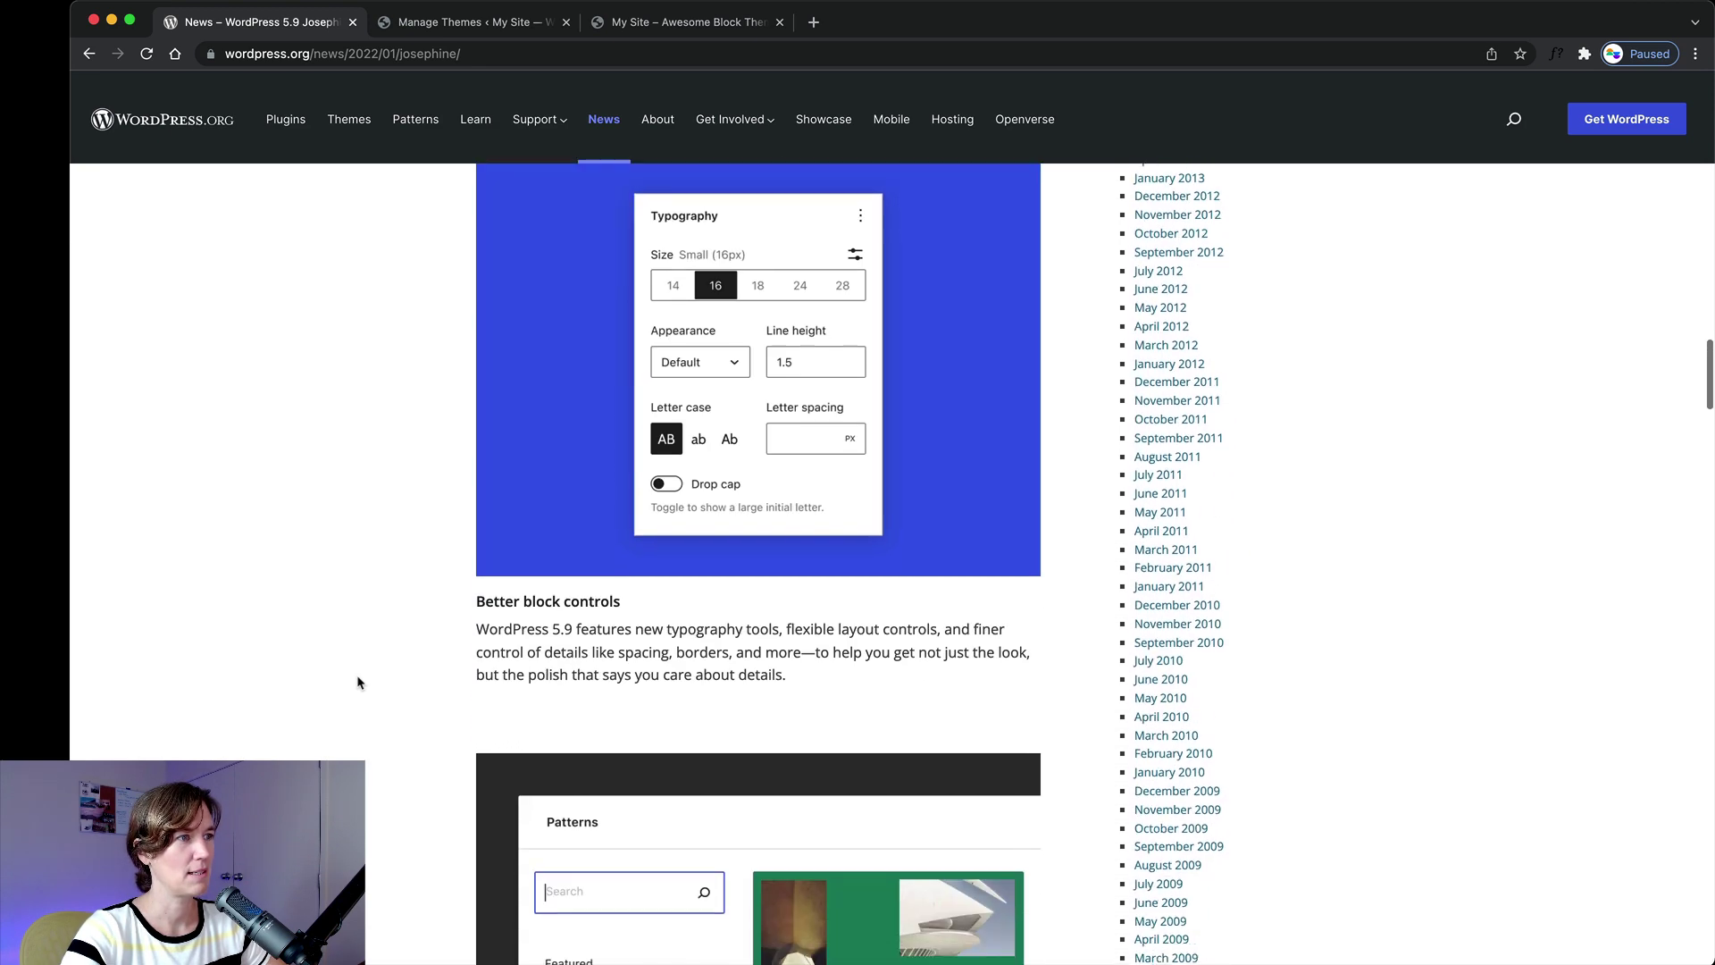
scroll(358, 683, "down", 8)
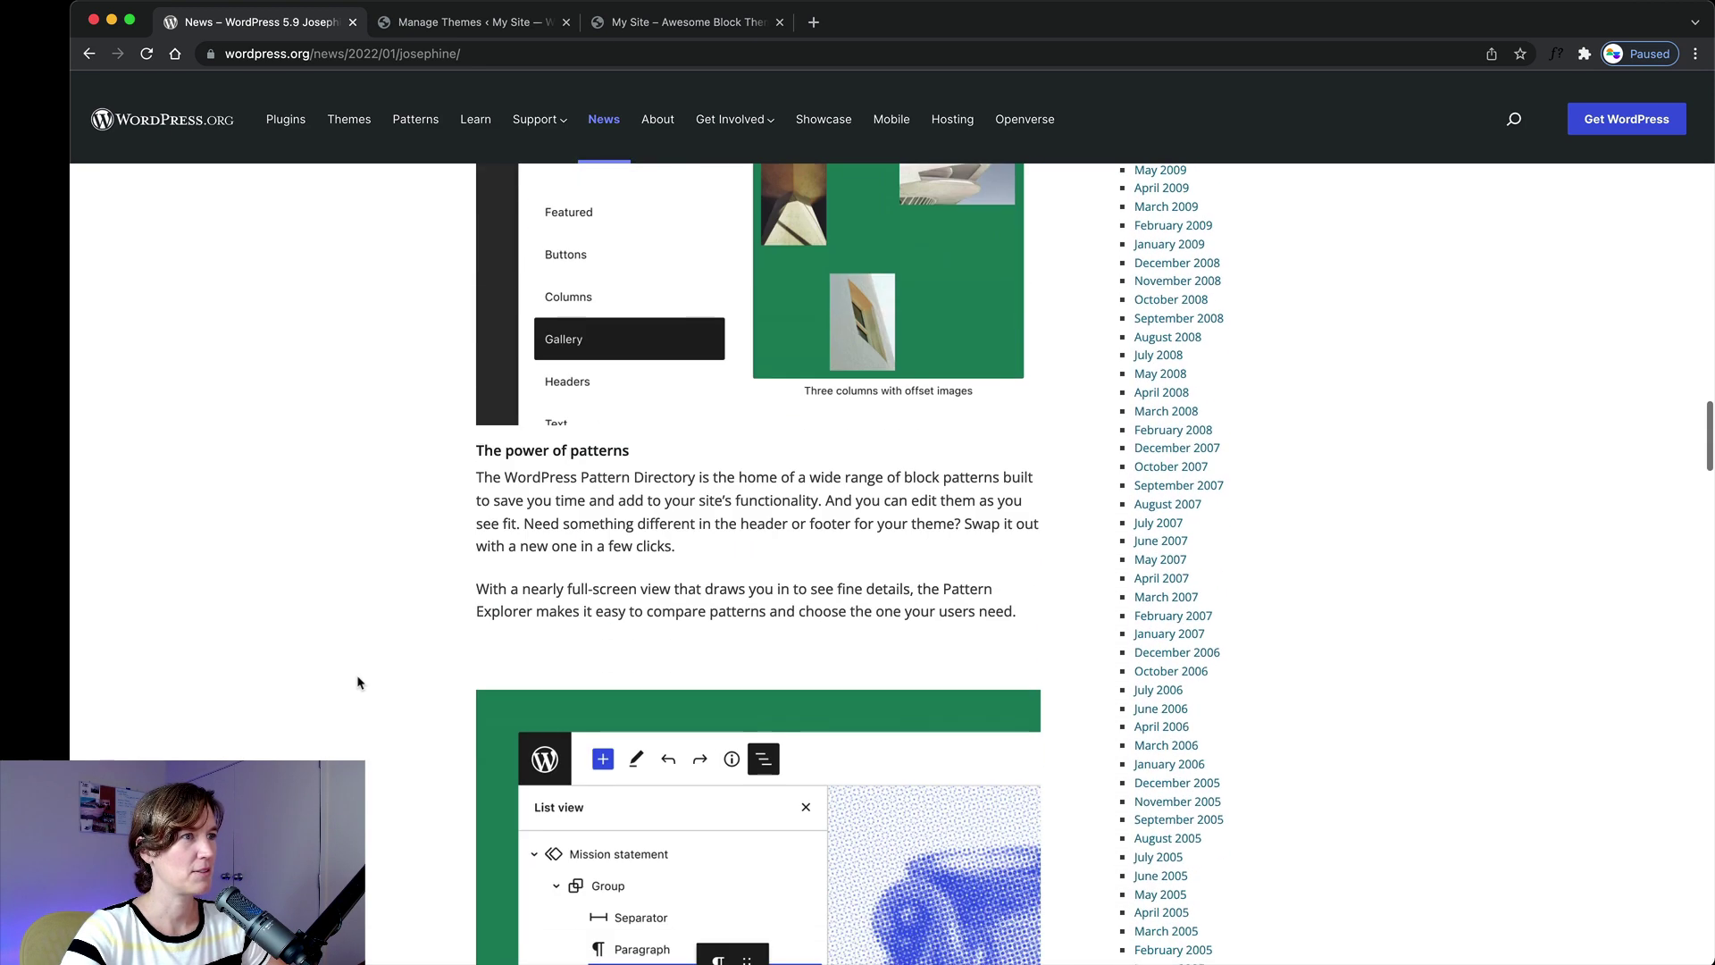
scroll(357, 682, "down", 3)
scroll(357, 682, "up", 7)
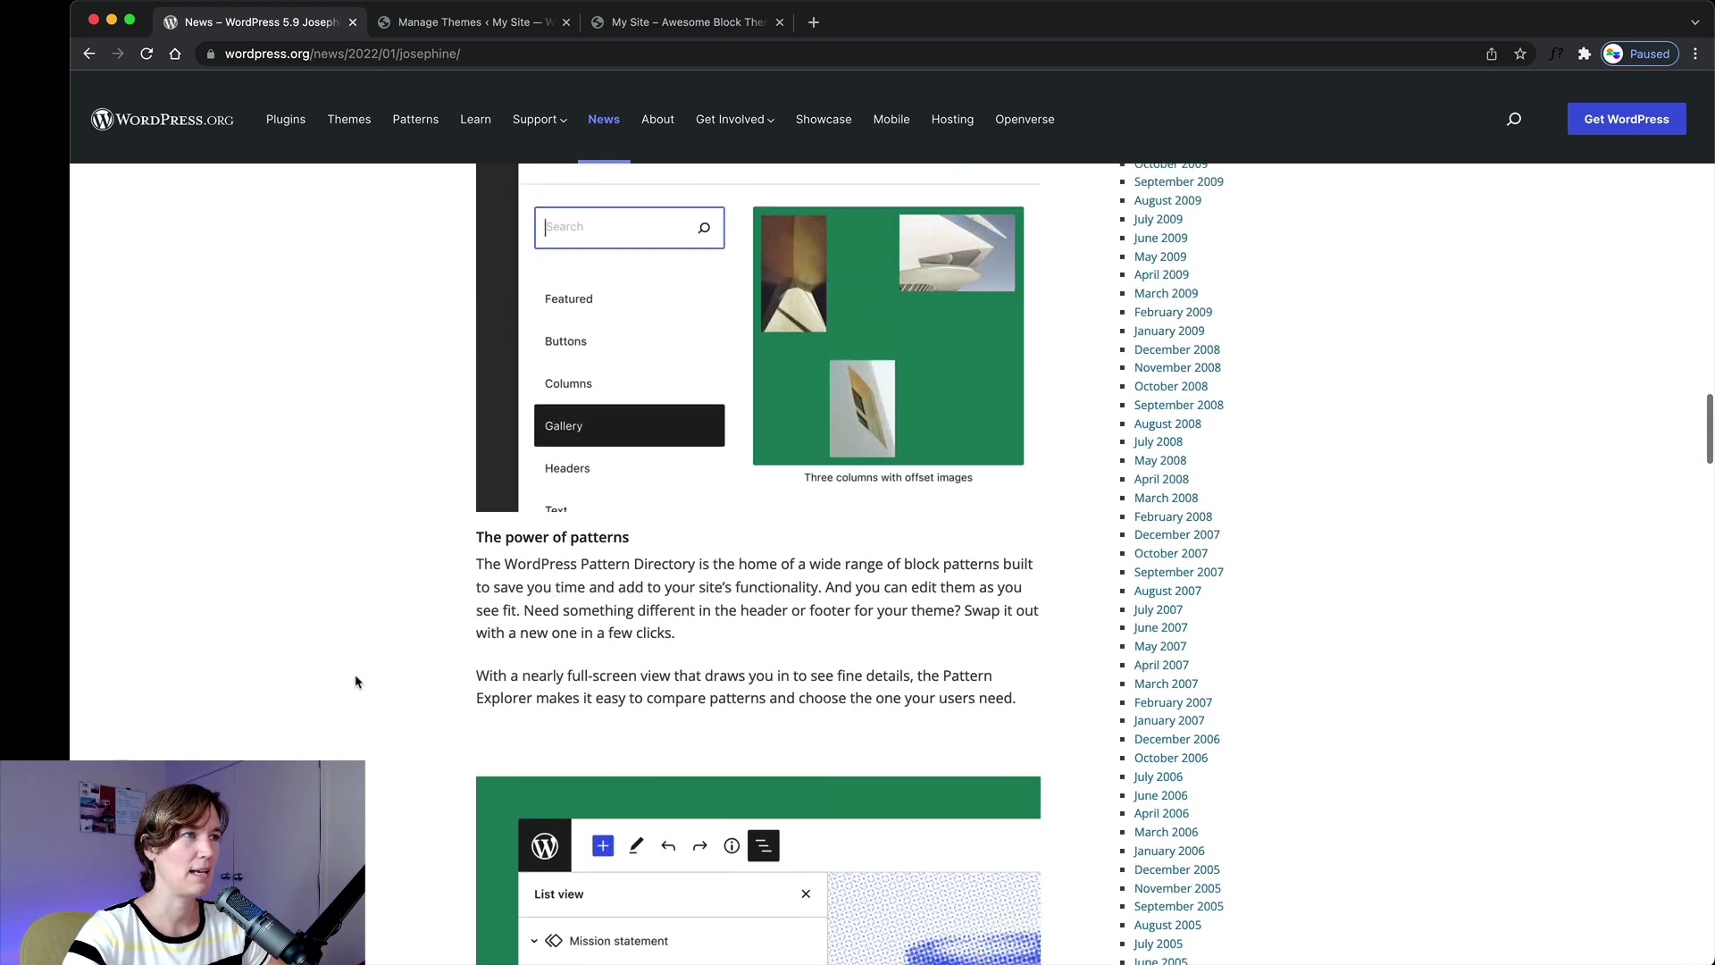
scroll(429, 506, "up", 3)
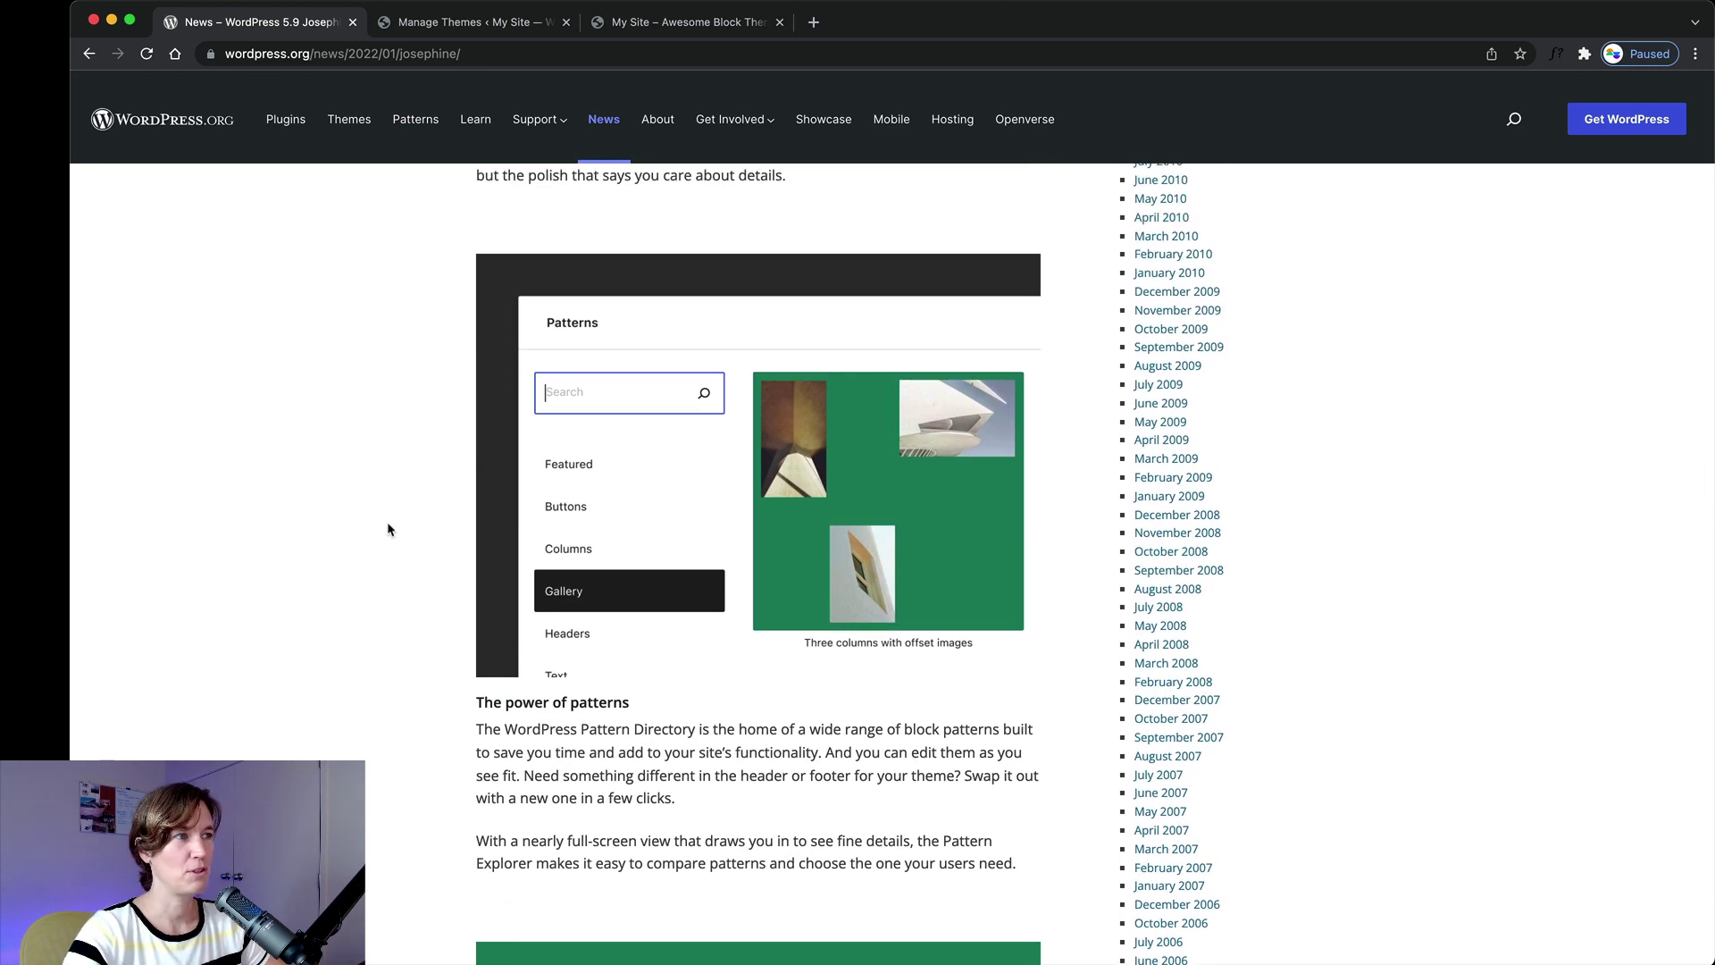
scroll(386, 529, "down", 9)
scroll(388, 530, "down", 4)
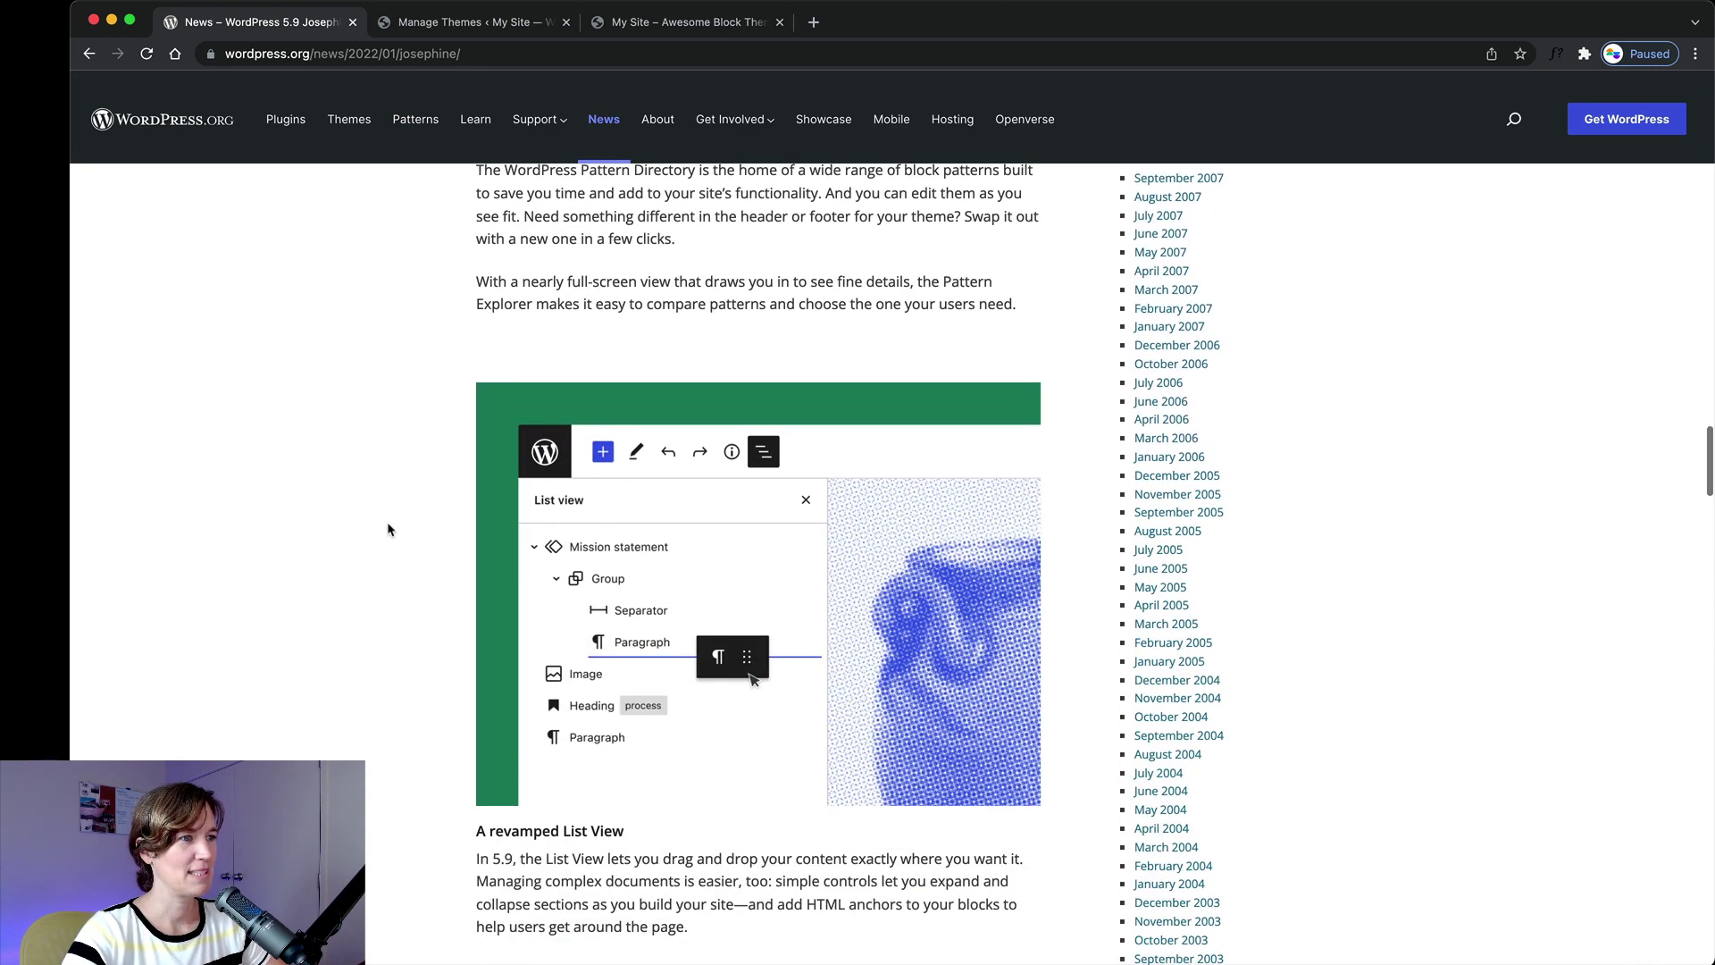
scroll(387, 530, "down", 1)
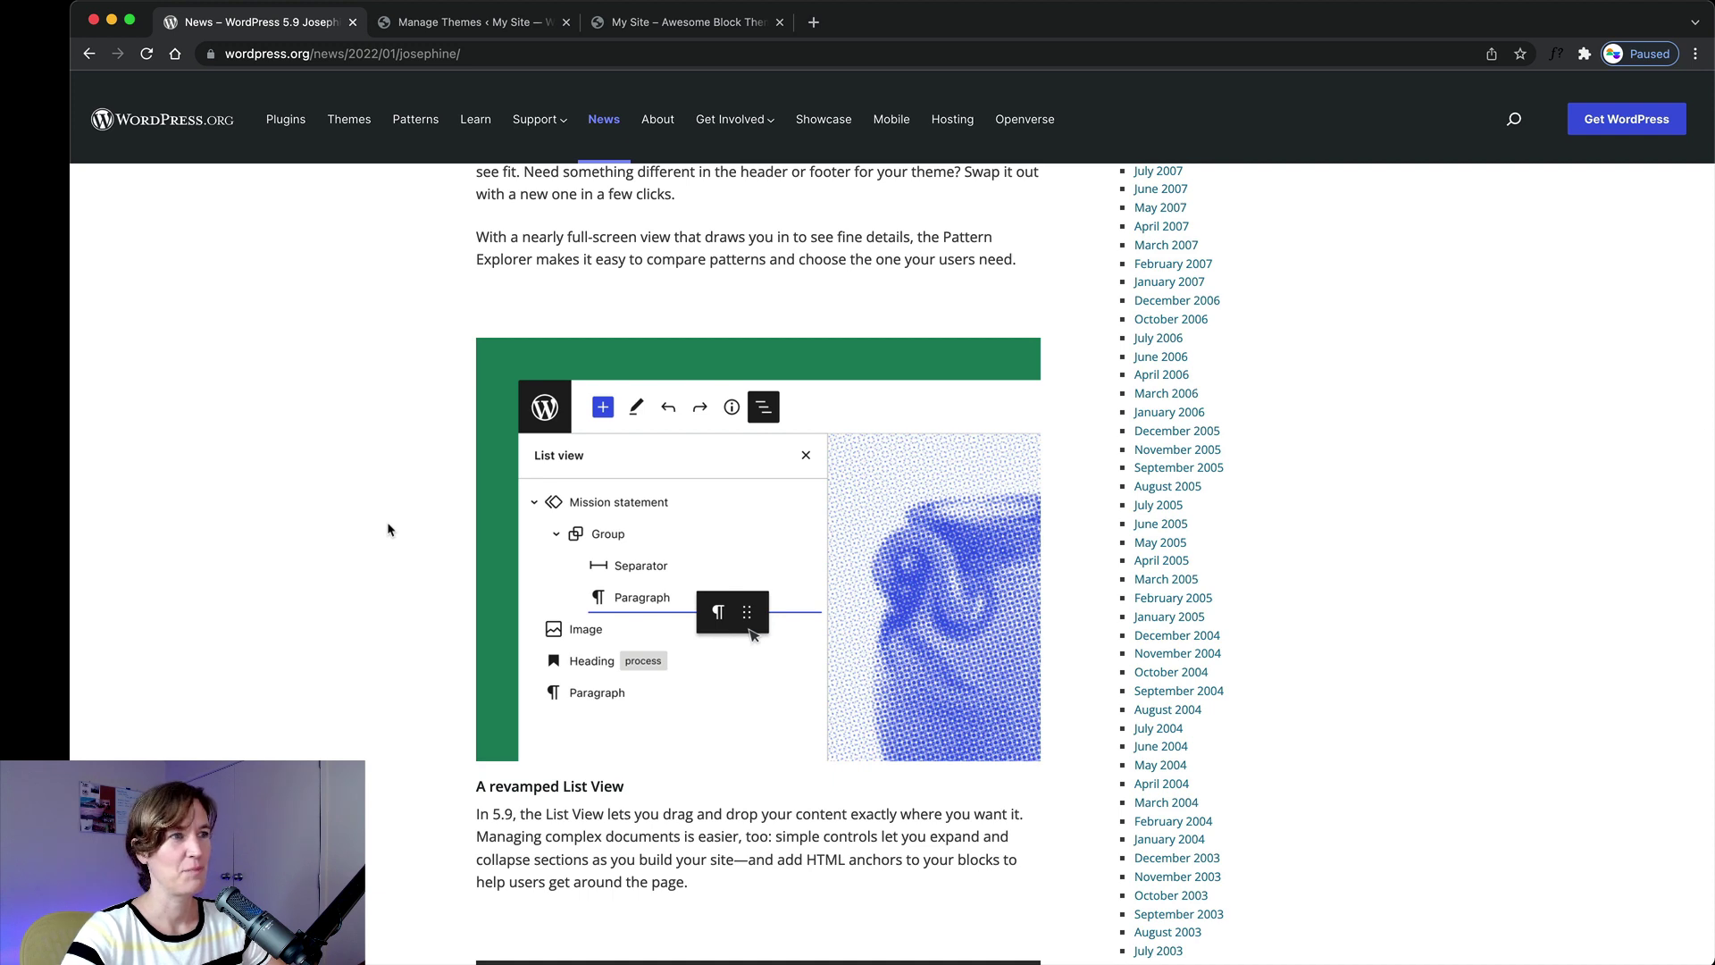
scroll(393, 532, "down", 3)
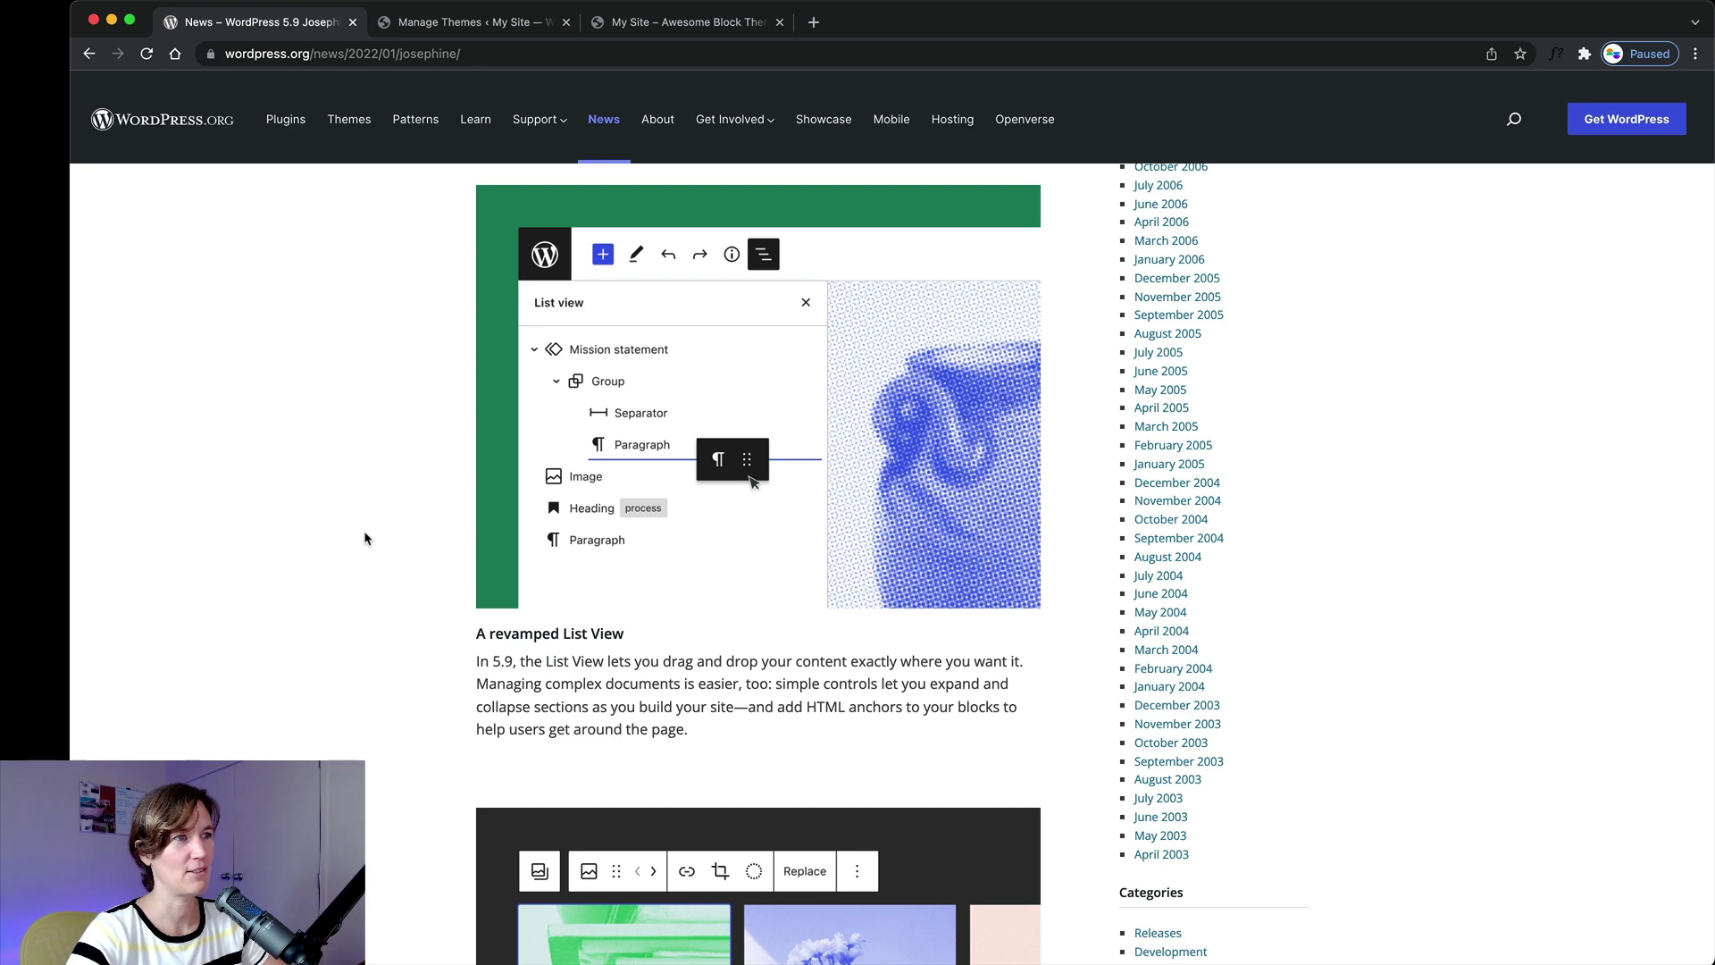
scroll(365, 539, "down", 6)
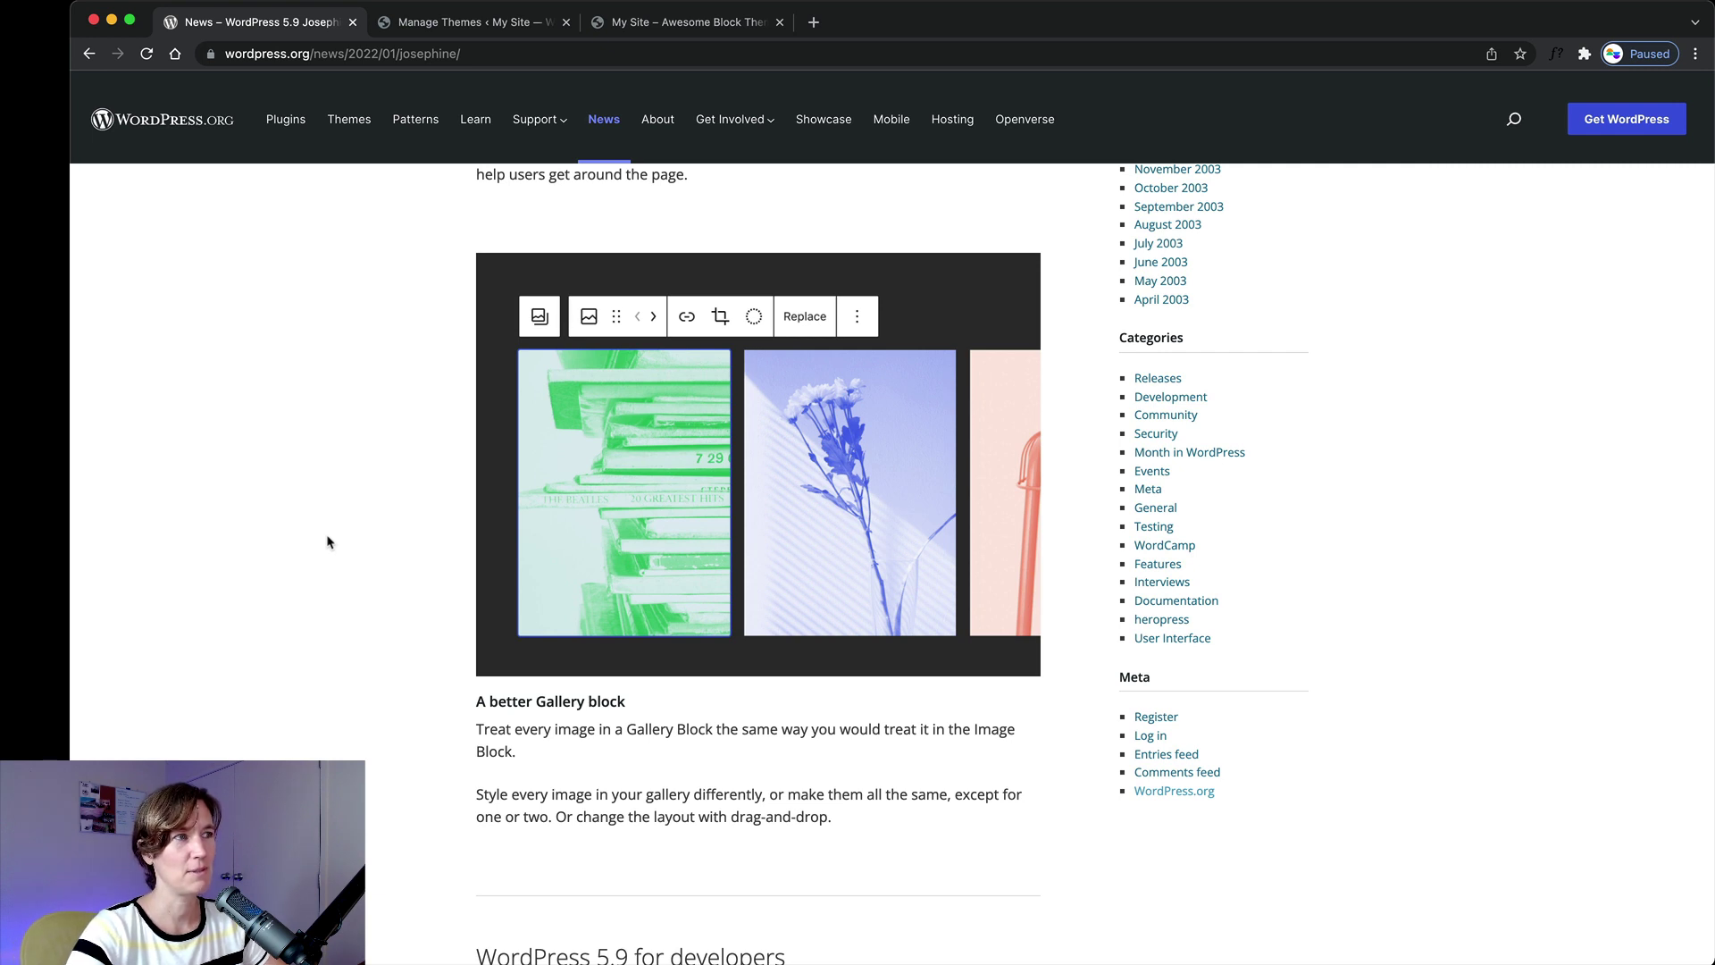
scroll(328, 542, "down", 1)
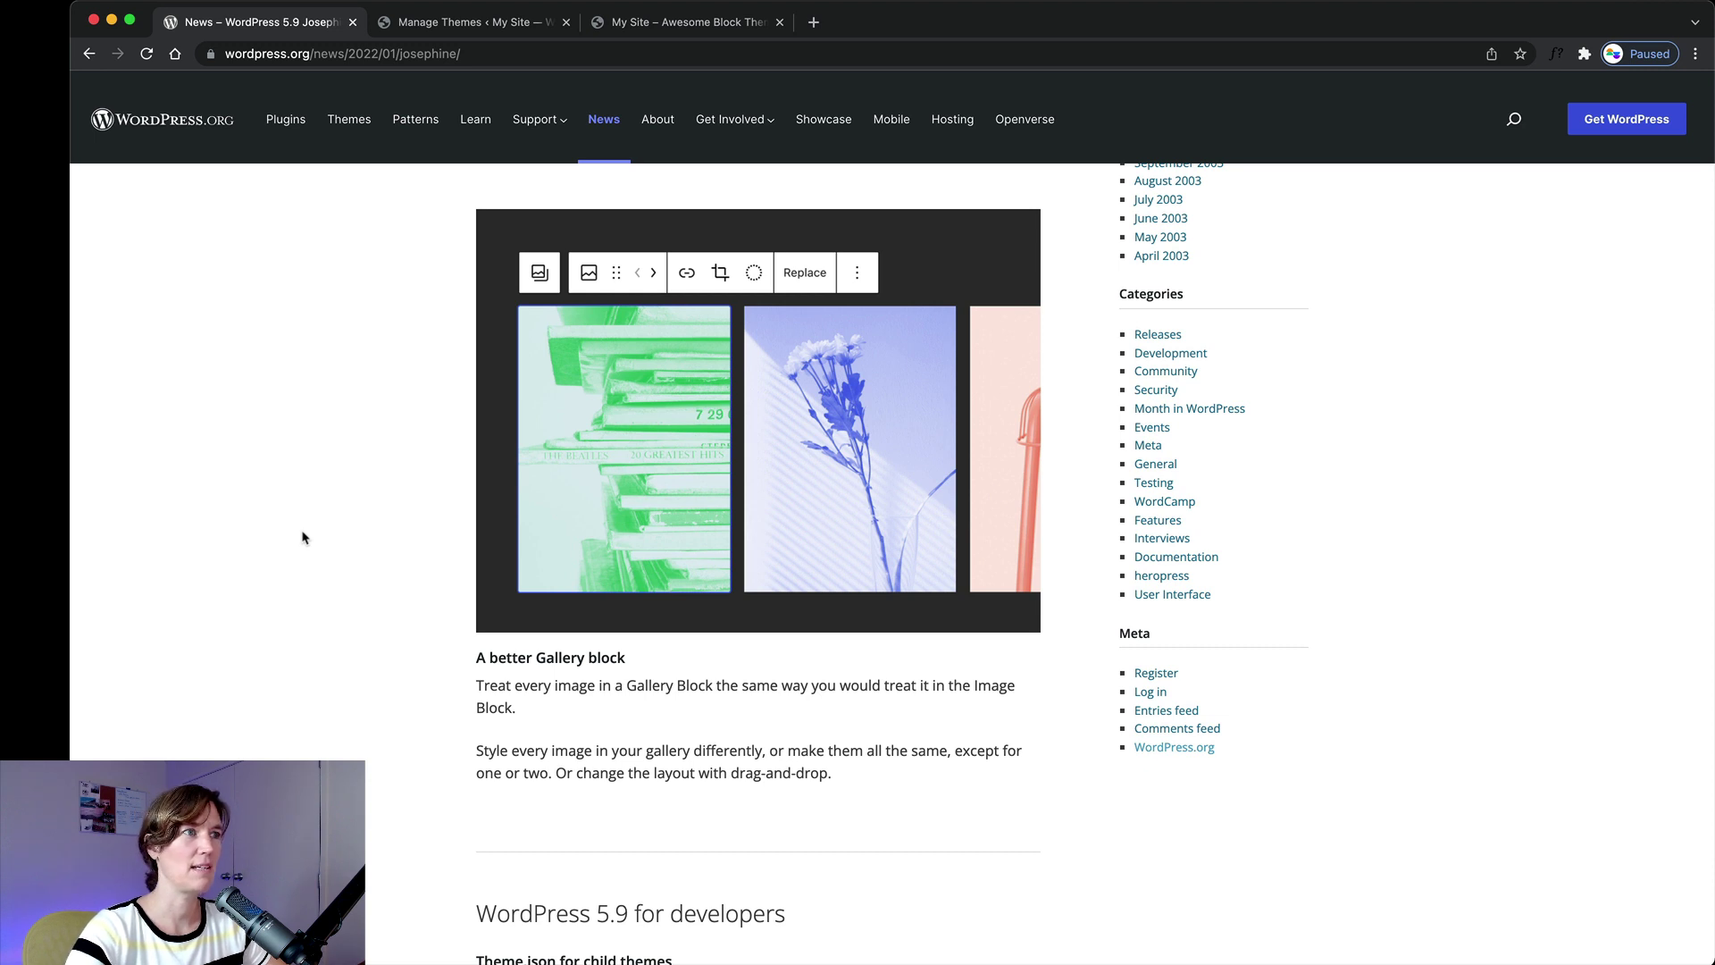
scroll(303, 537, "down", 1)
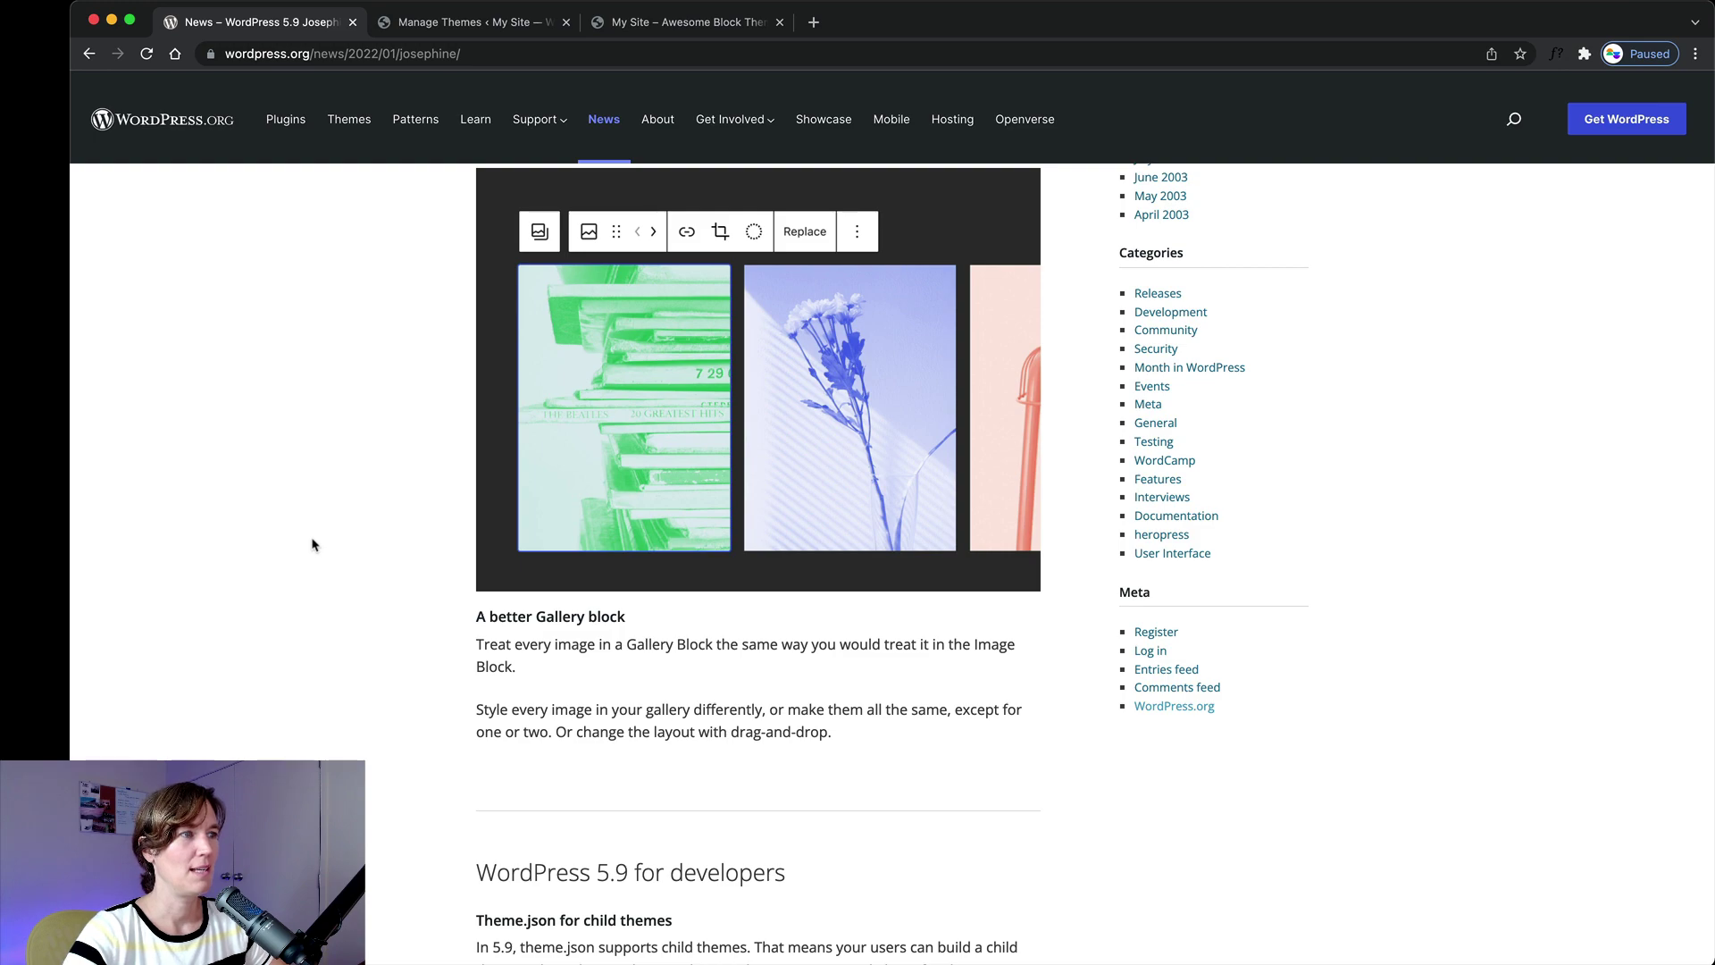
scroll(313, 544, "up", 20)
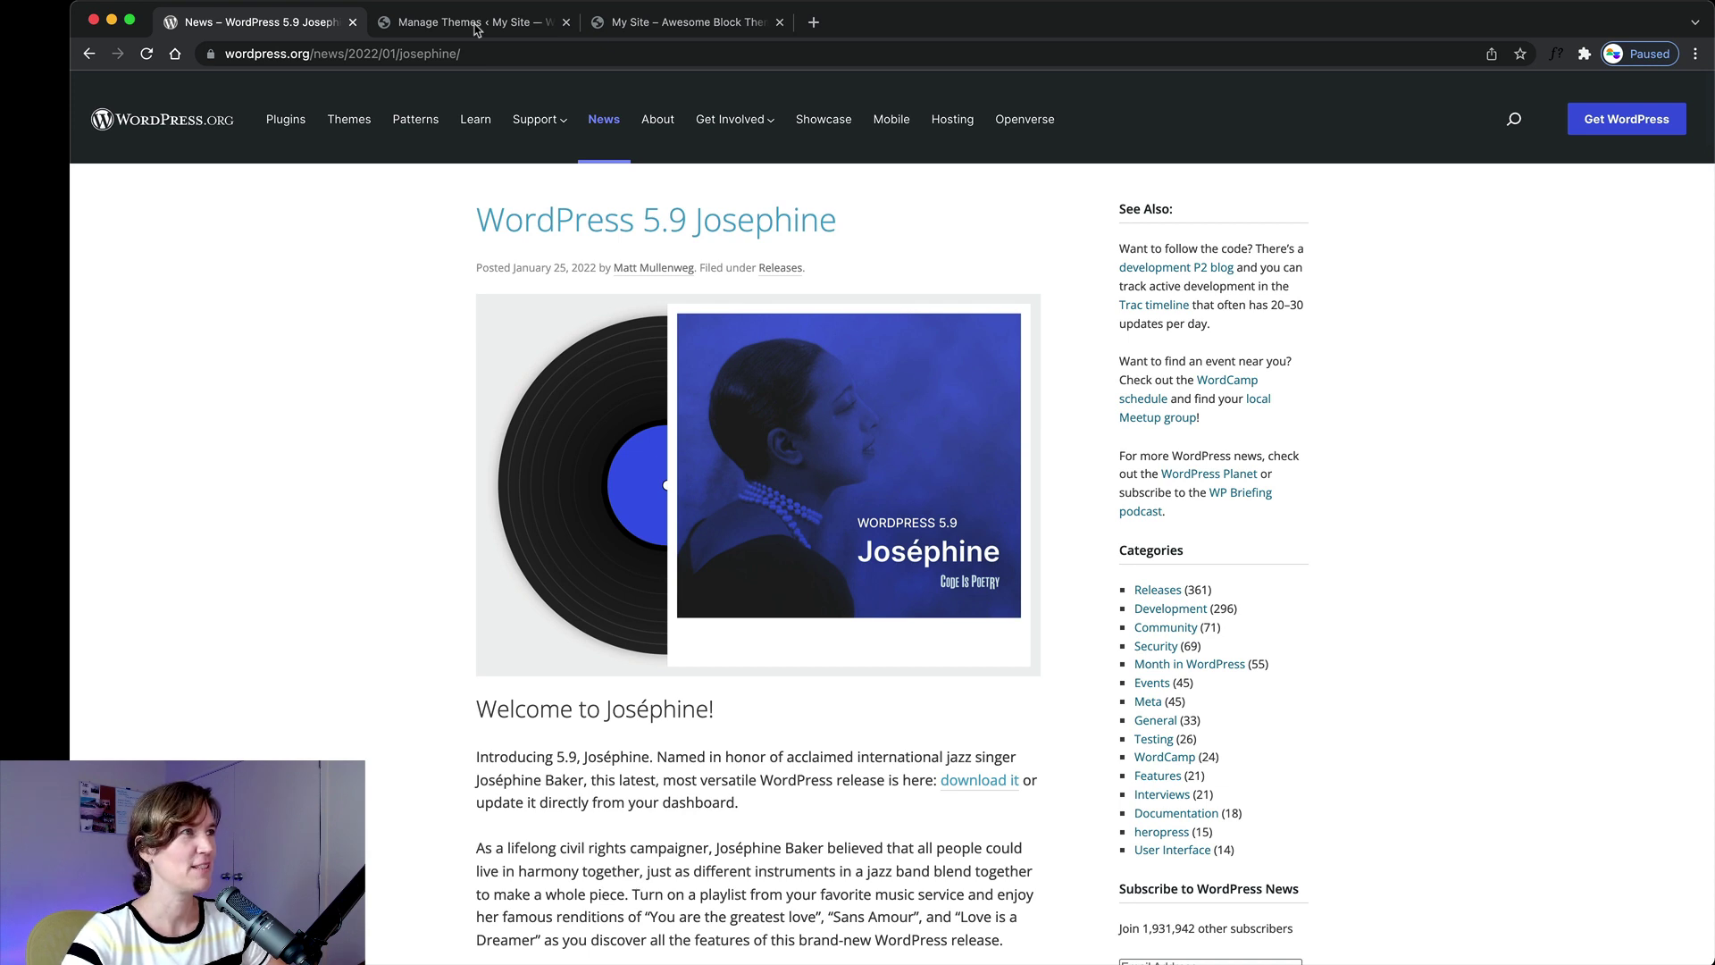
Switch to the site's theme management page, open the beta site editor for Twenty Twenty-Two, and close the WordPress news page.
left_click(476, 26)
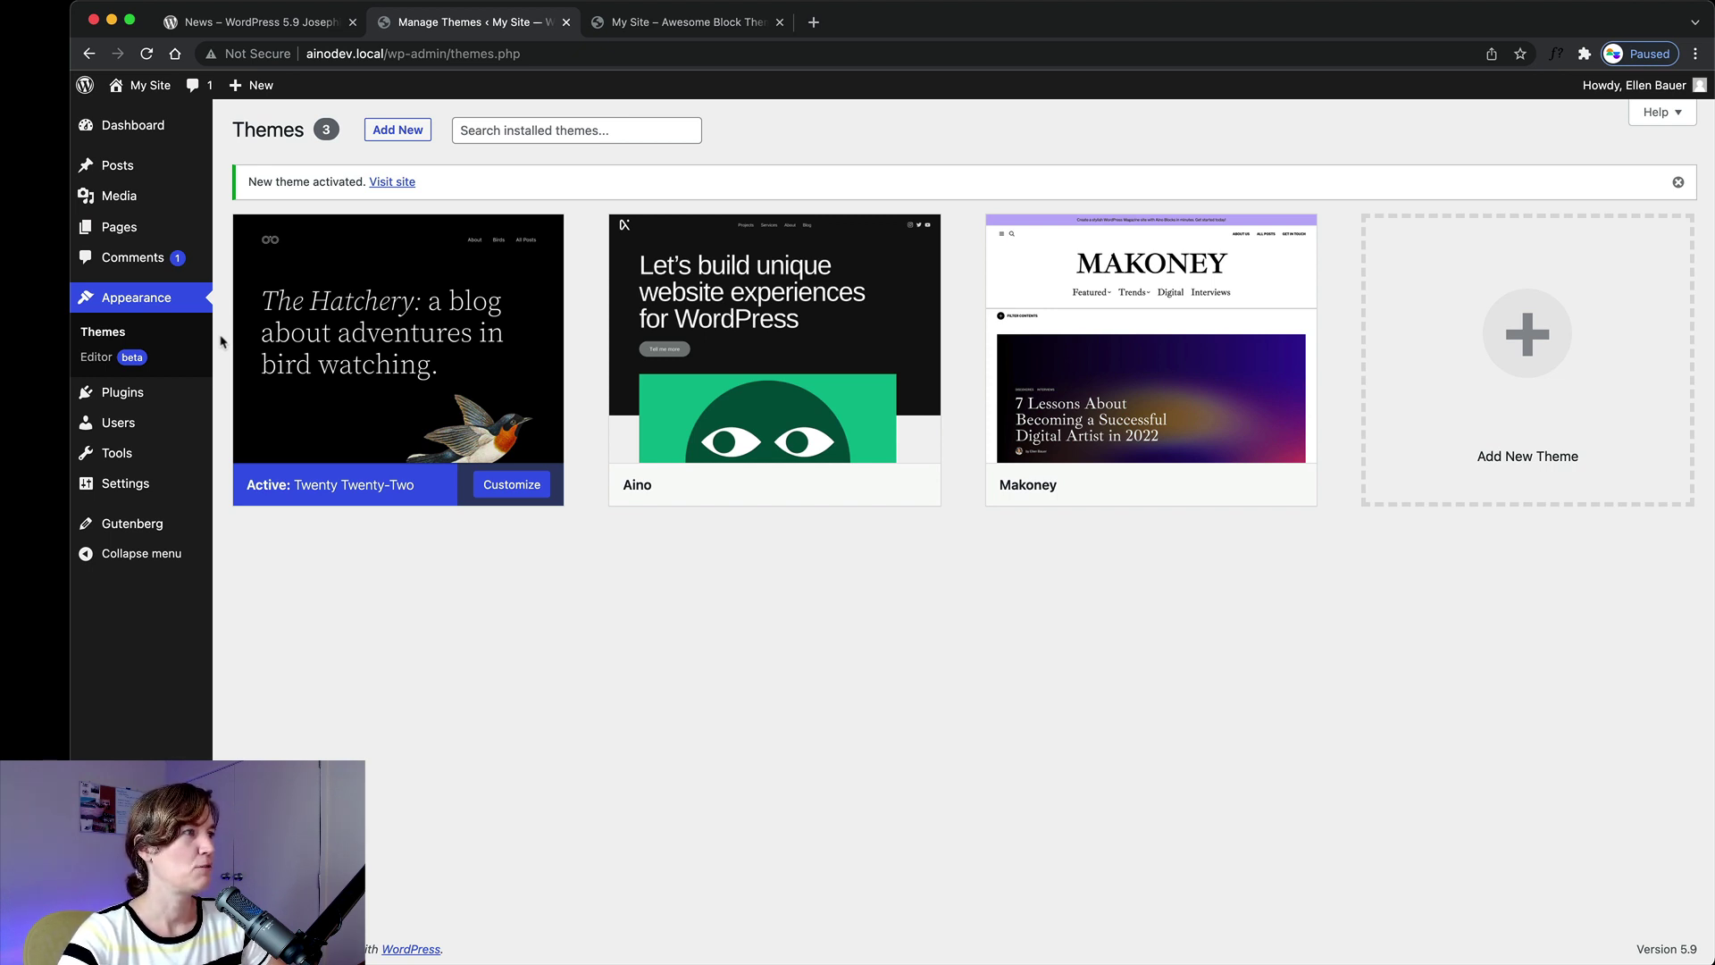
left_click(98, 358)
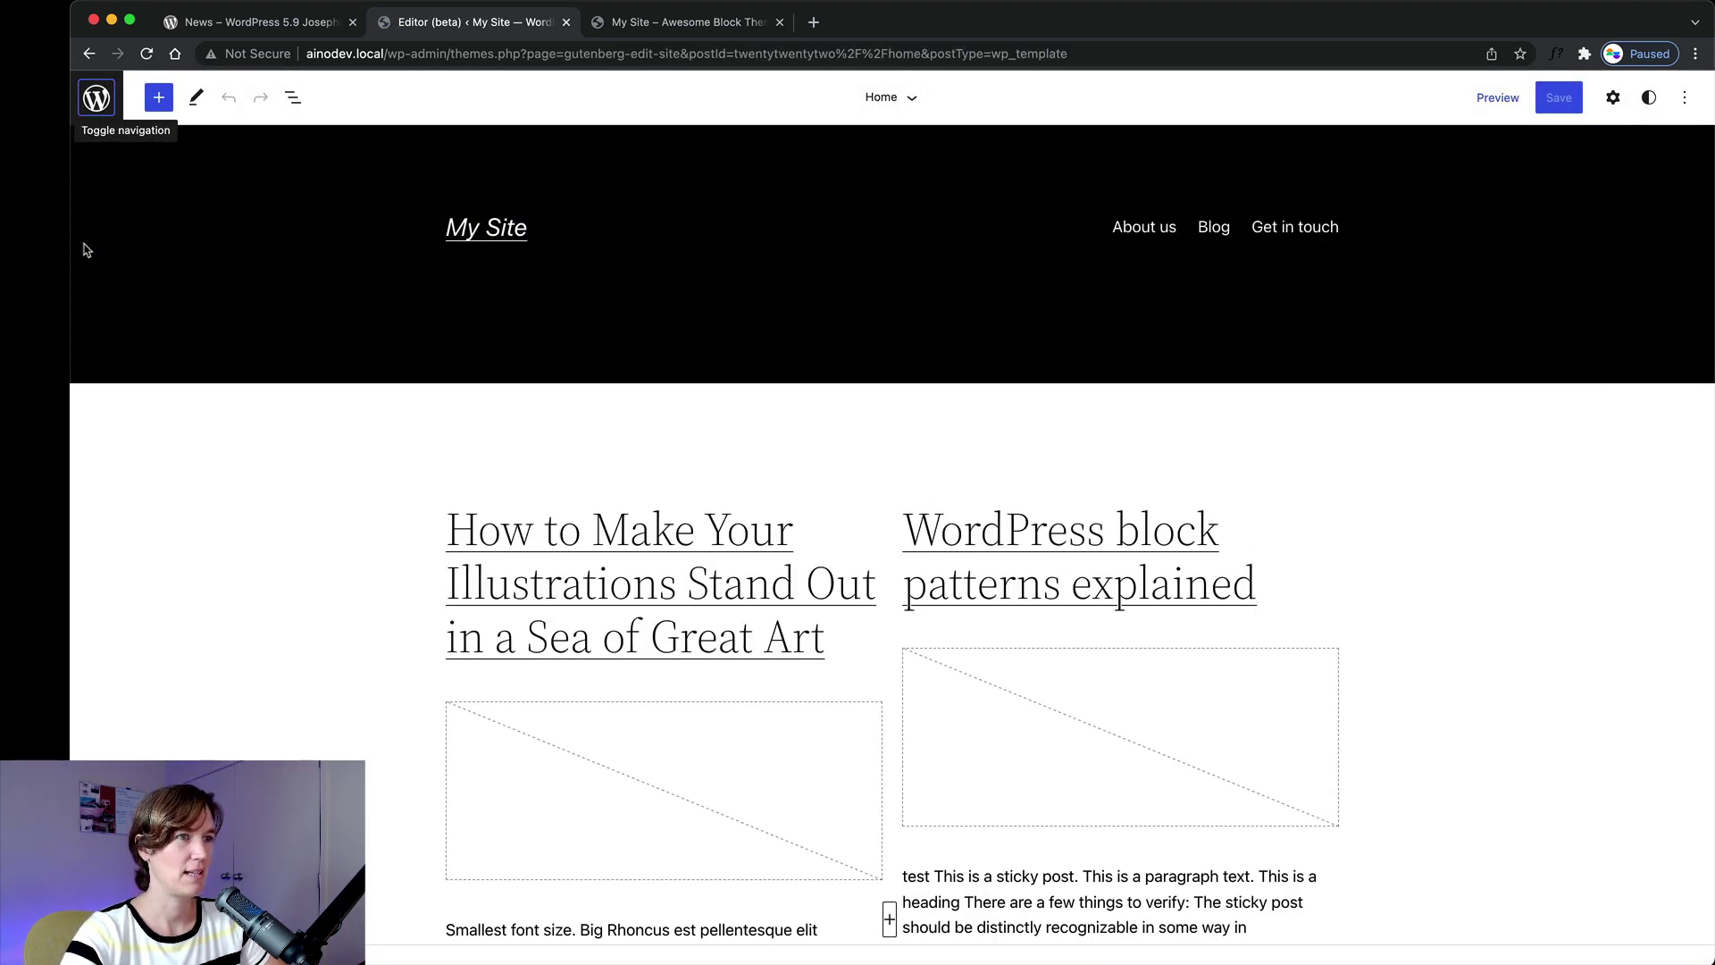
left_click(352, 21)
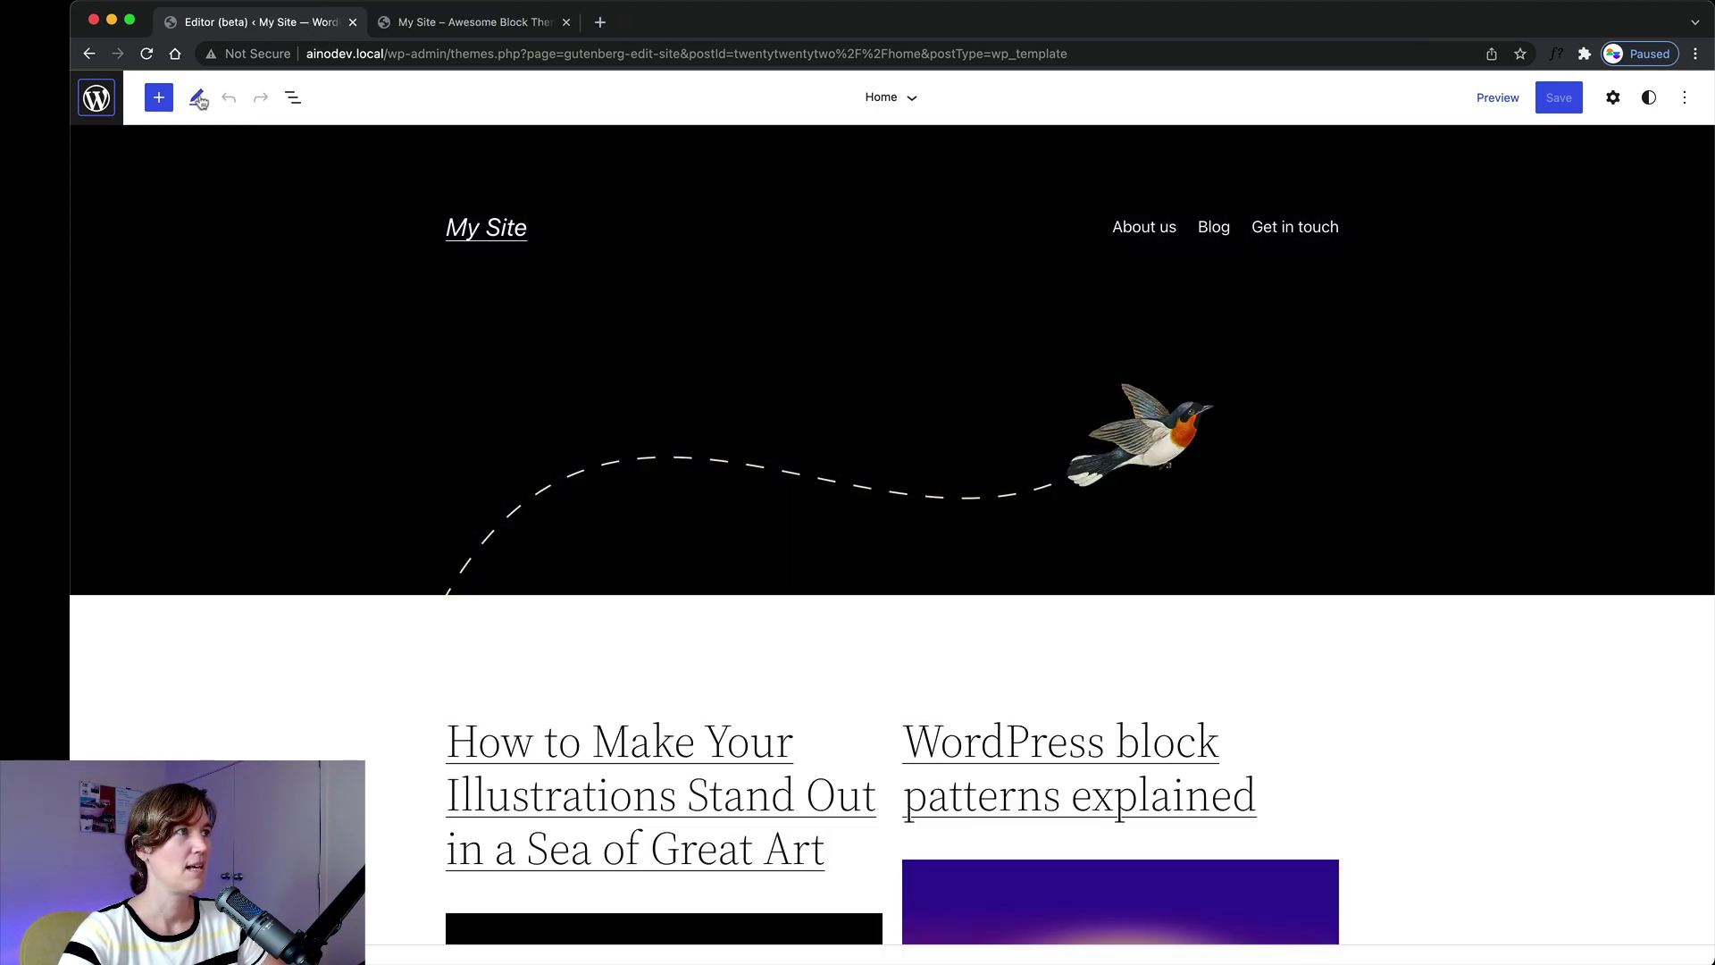
Show the List View of the Home template and look through its nested header and post blocks.
left_click(294, 99)
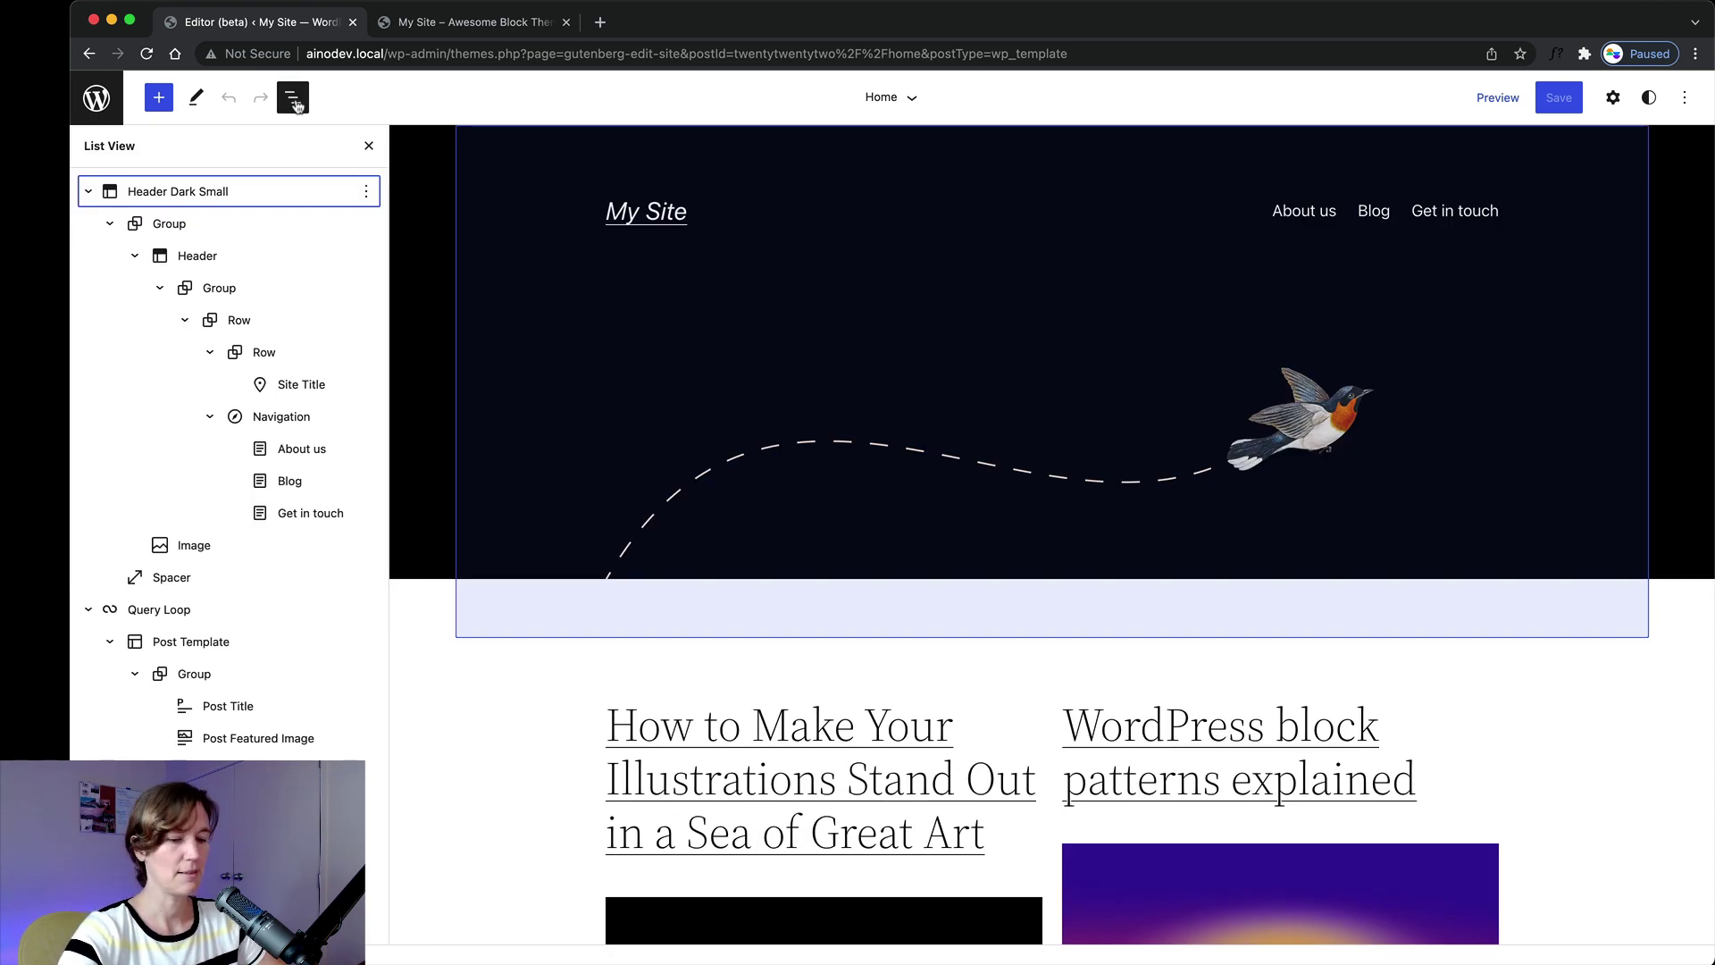
left_click(296, 102)
left_click(296, 102)
left_click(296, 102)
left_click(296, 102)
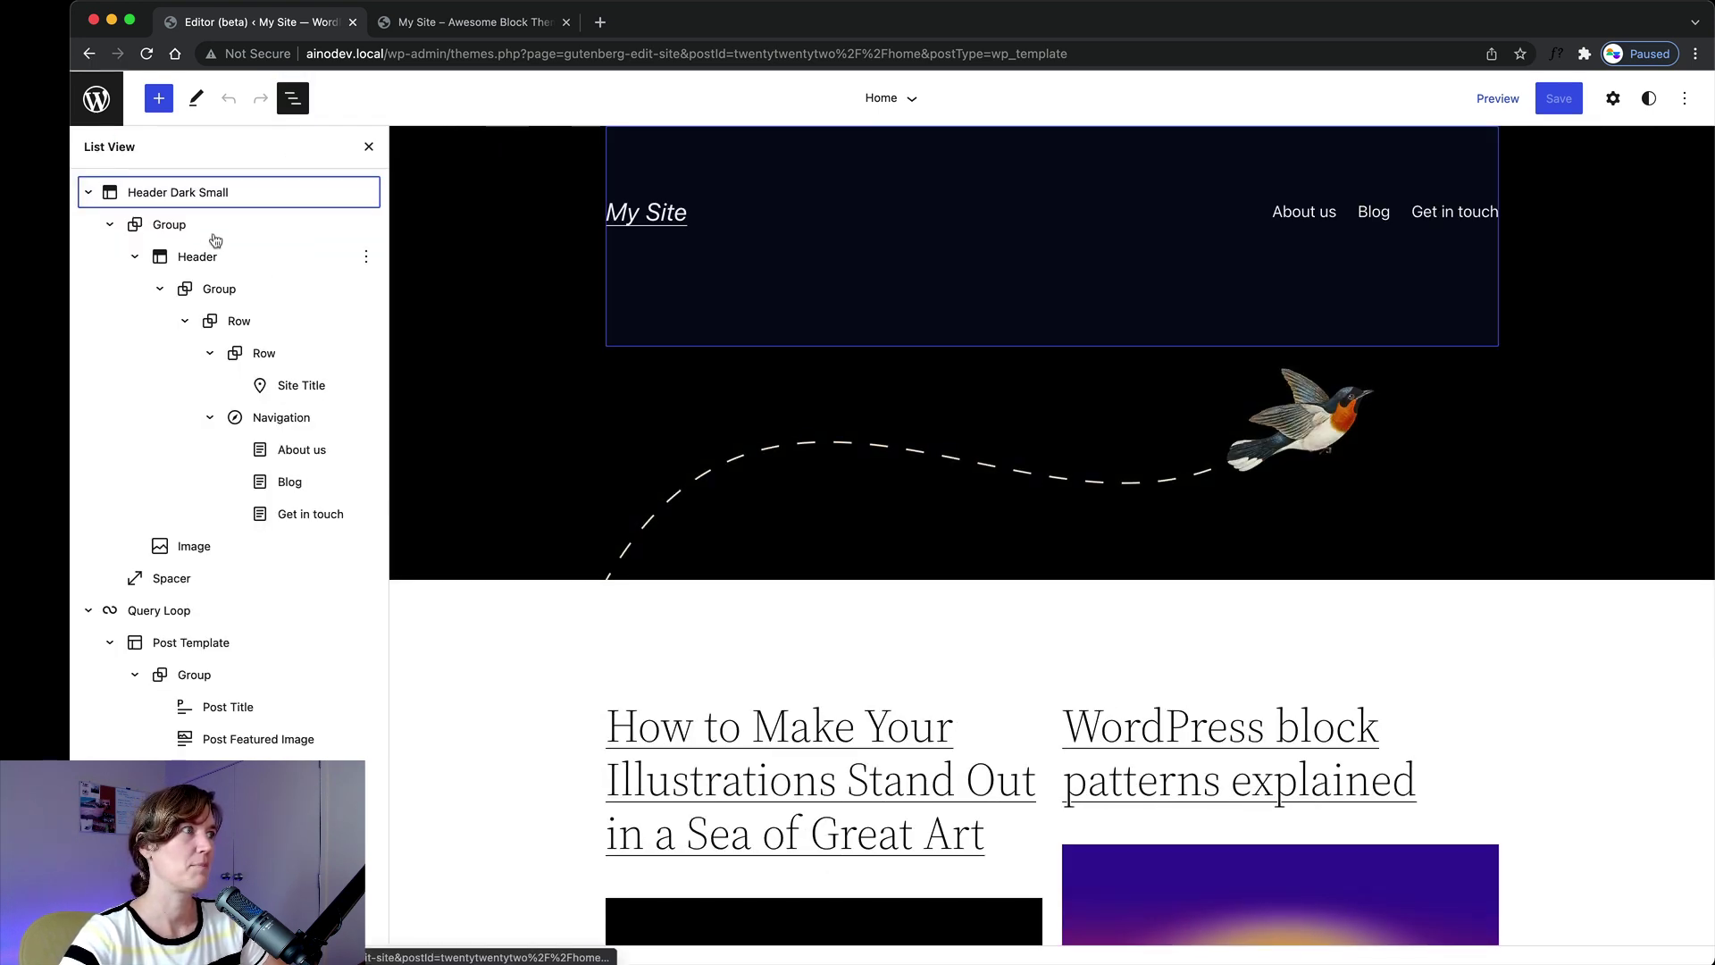
scroll(197, 286, "down", 1)
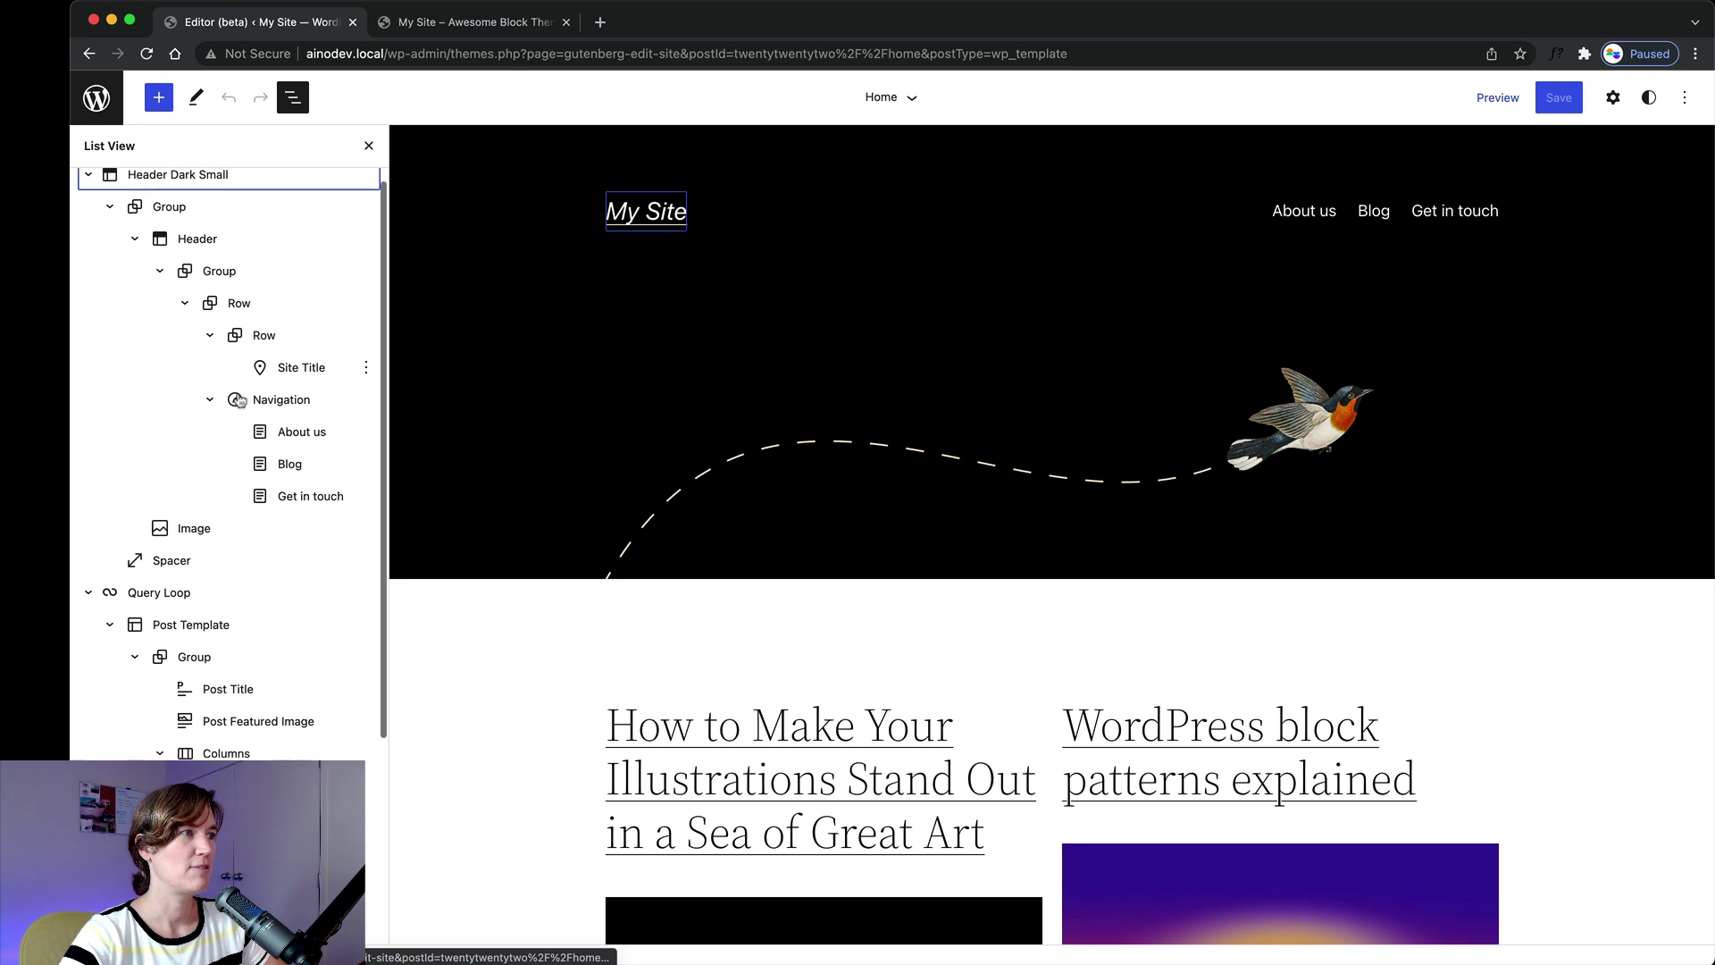
scroll(183, 308, "up", 1)
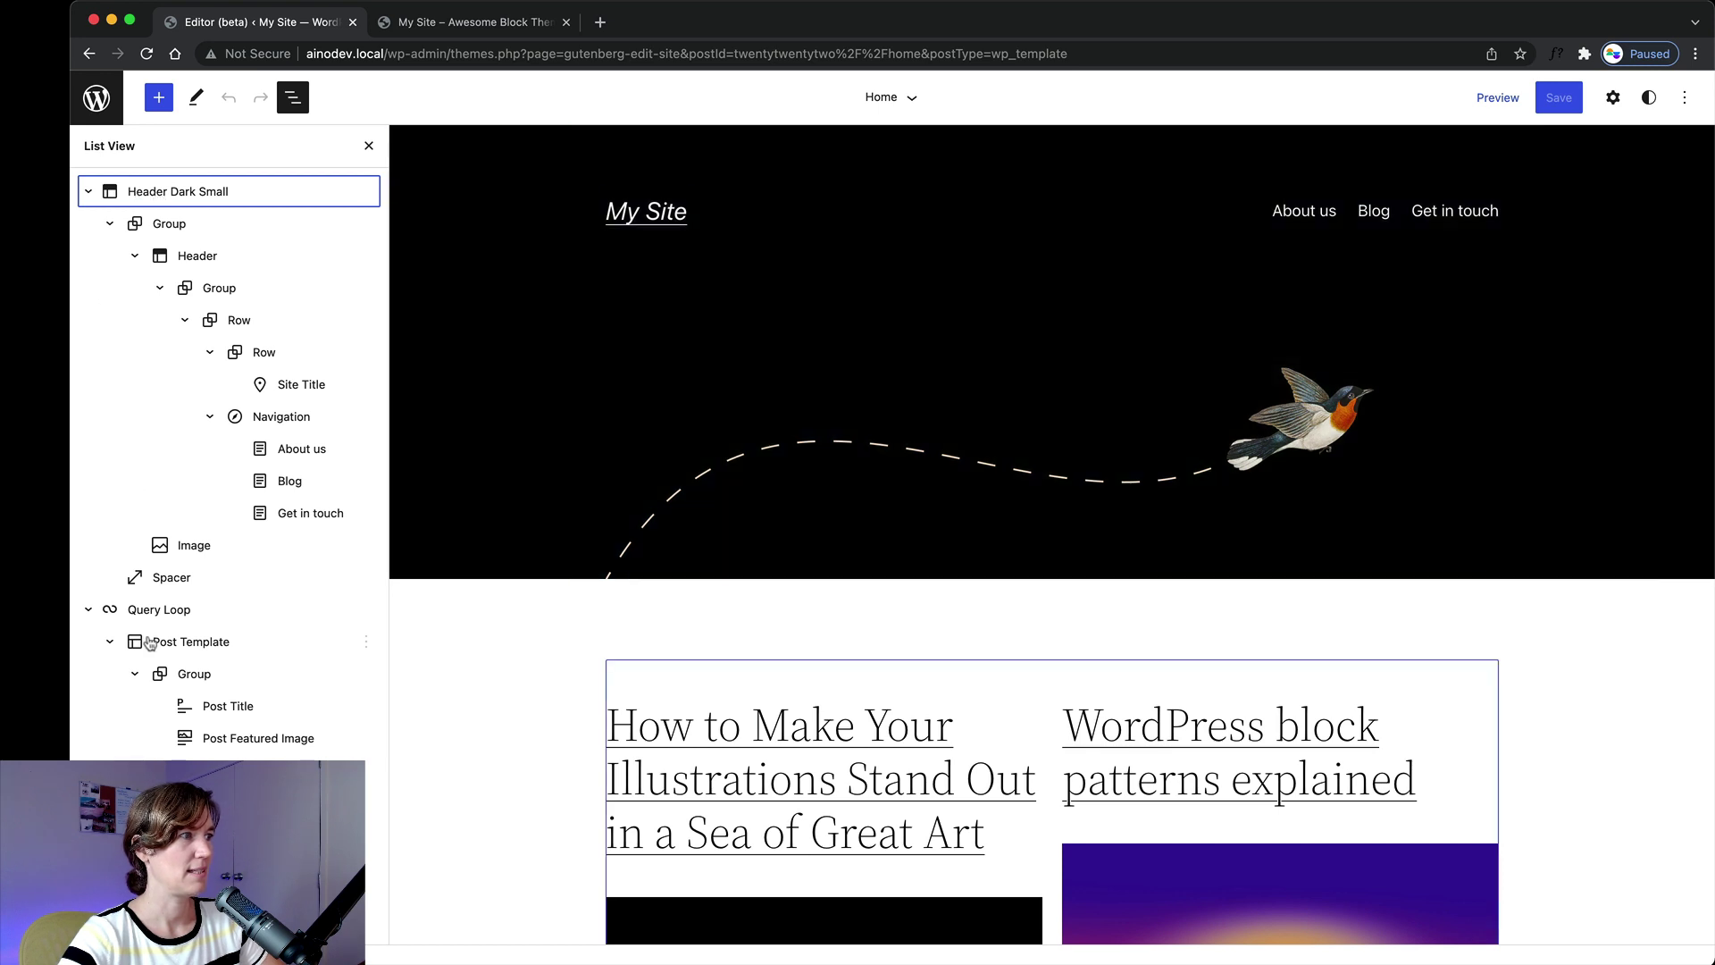
Collapse the Query Loop, Footer and Header Dark Small blocks in the List View.
left_click(95, 611)
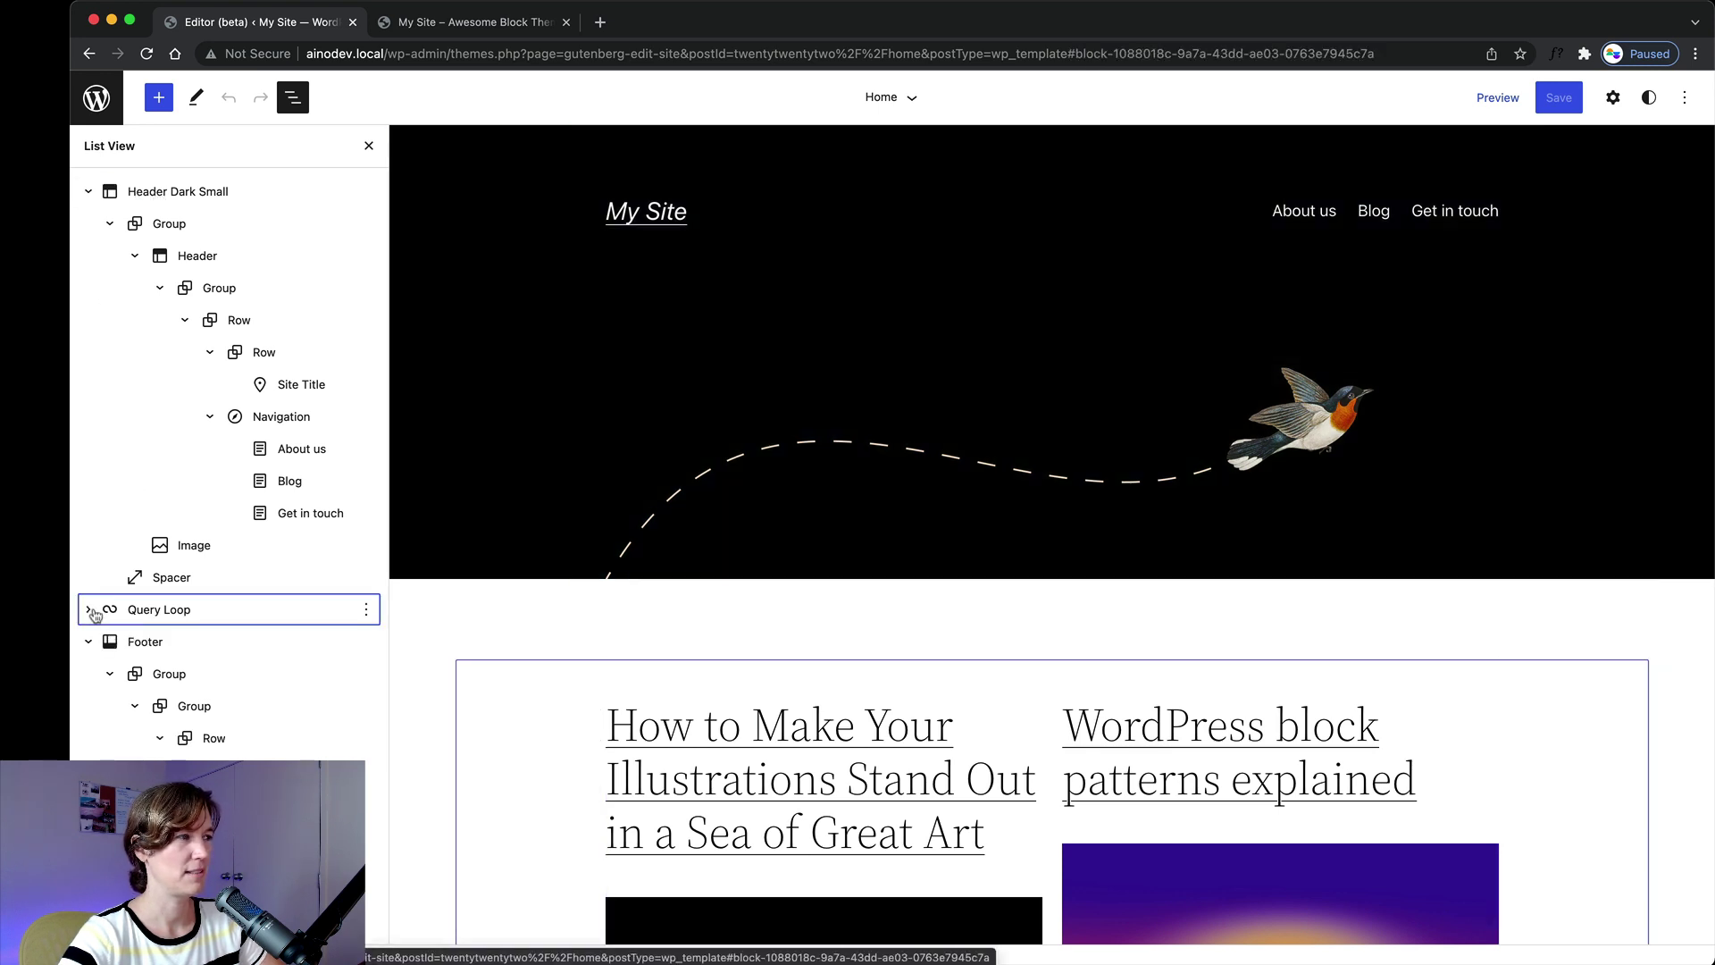
left_click(93, 643)
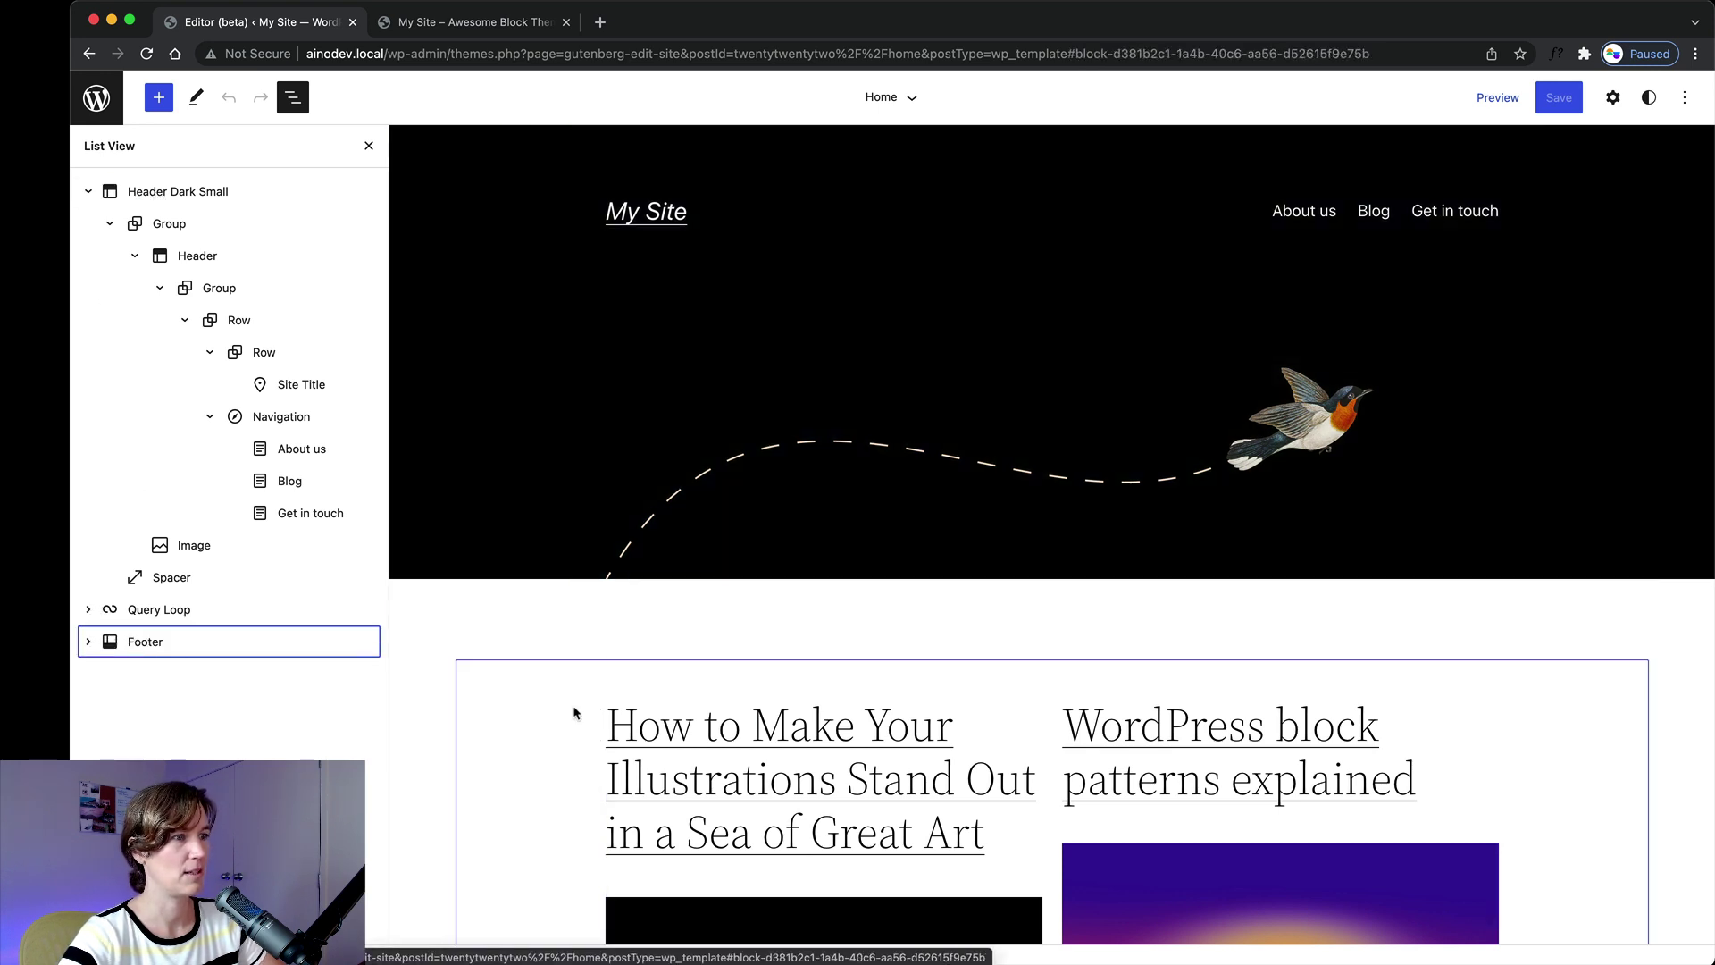
scroll(589, 709, "down", 3)
scroll(536, 674, "up", 3)
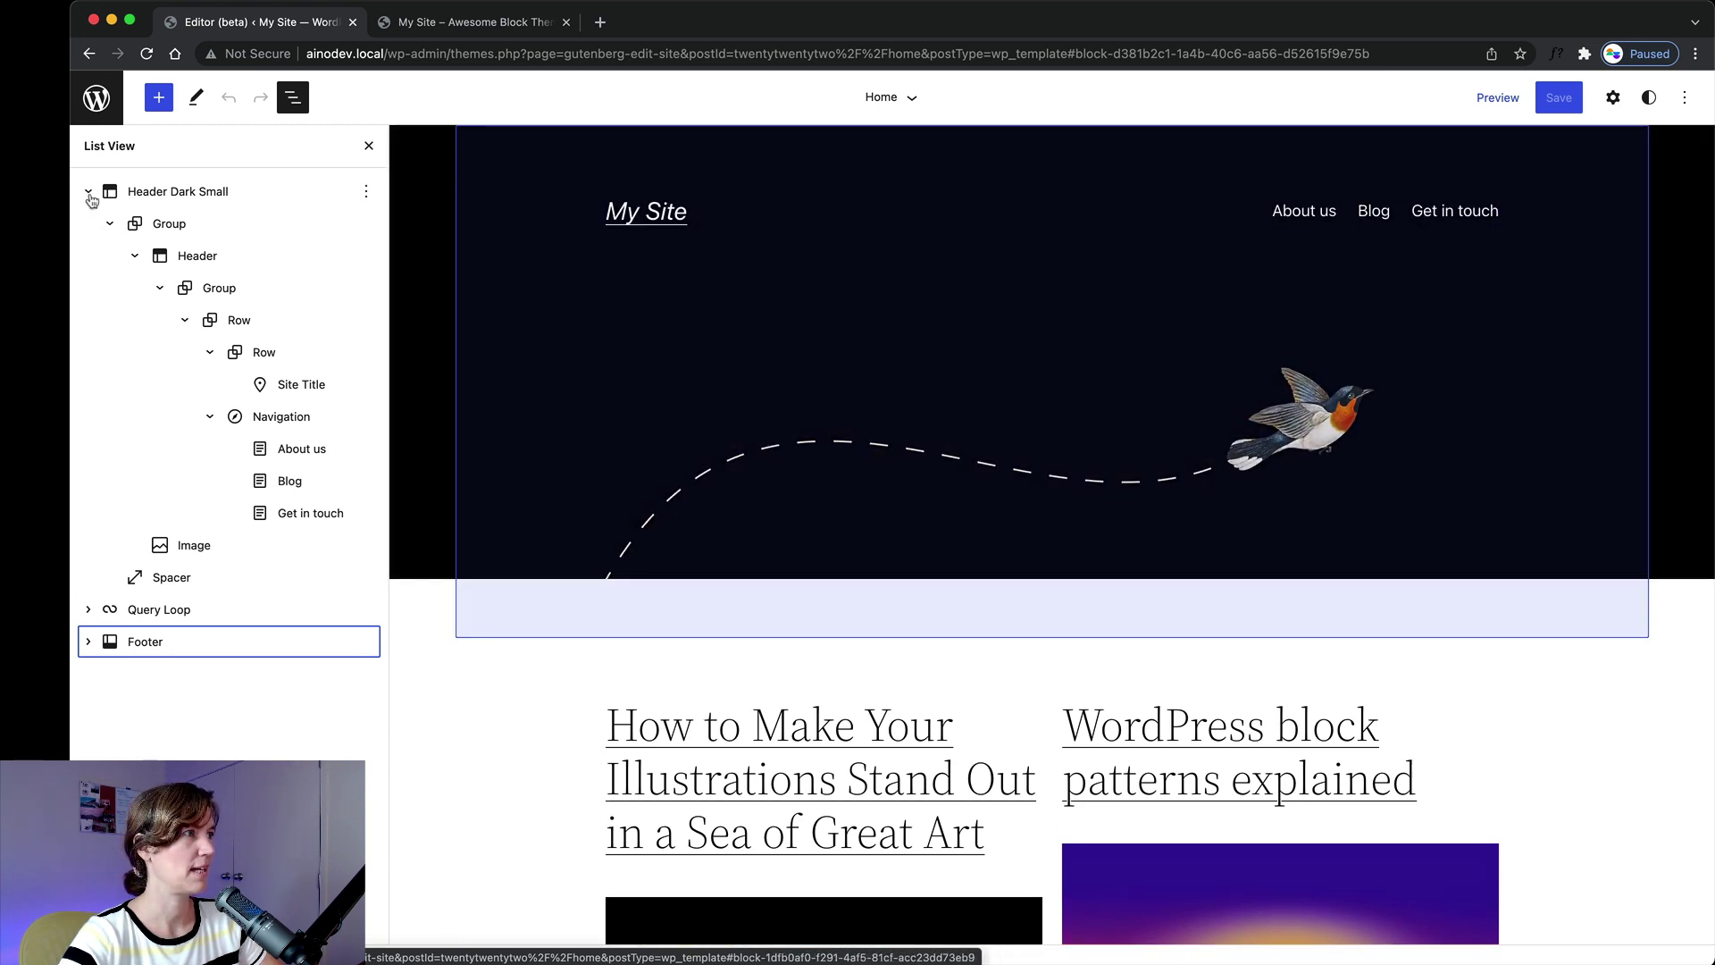
left_click(90, 195)
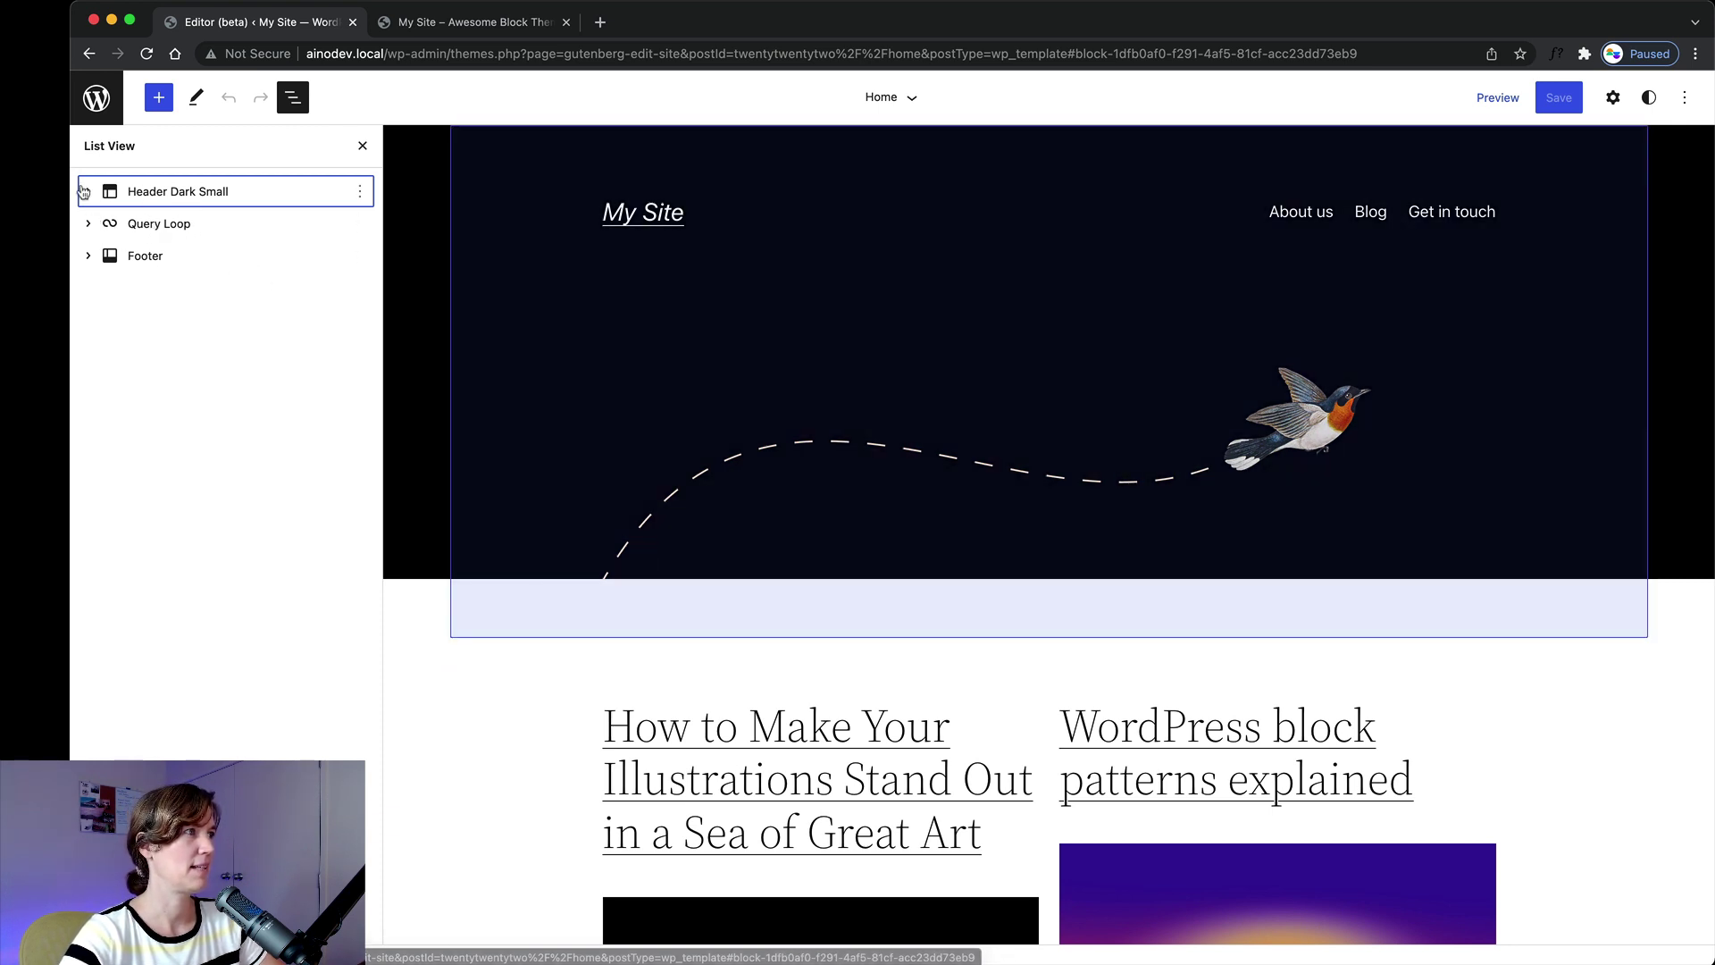
left_click(87, 192)
left_click(85, 191)
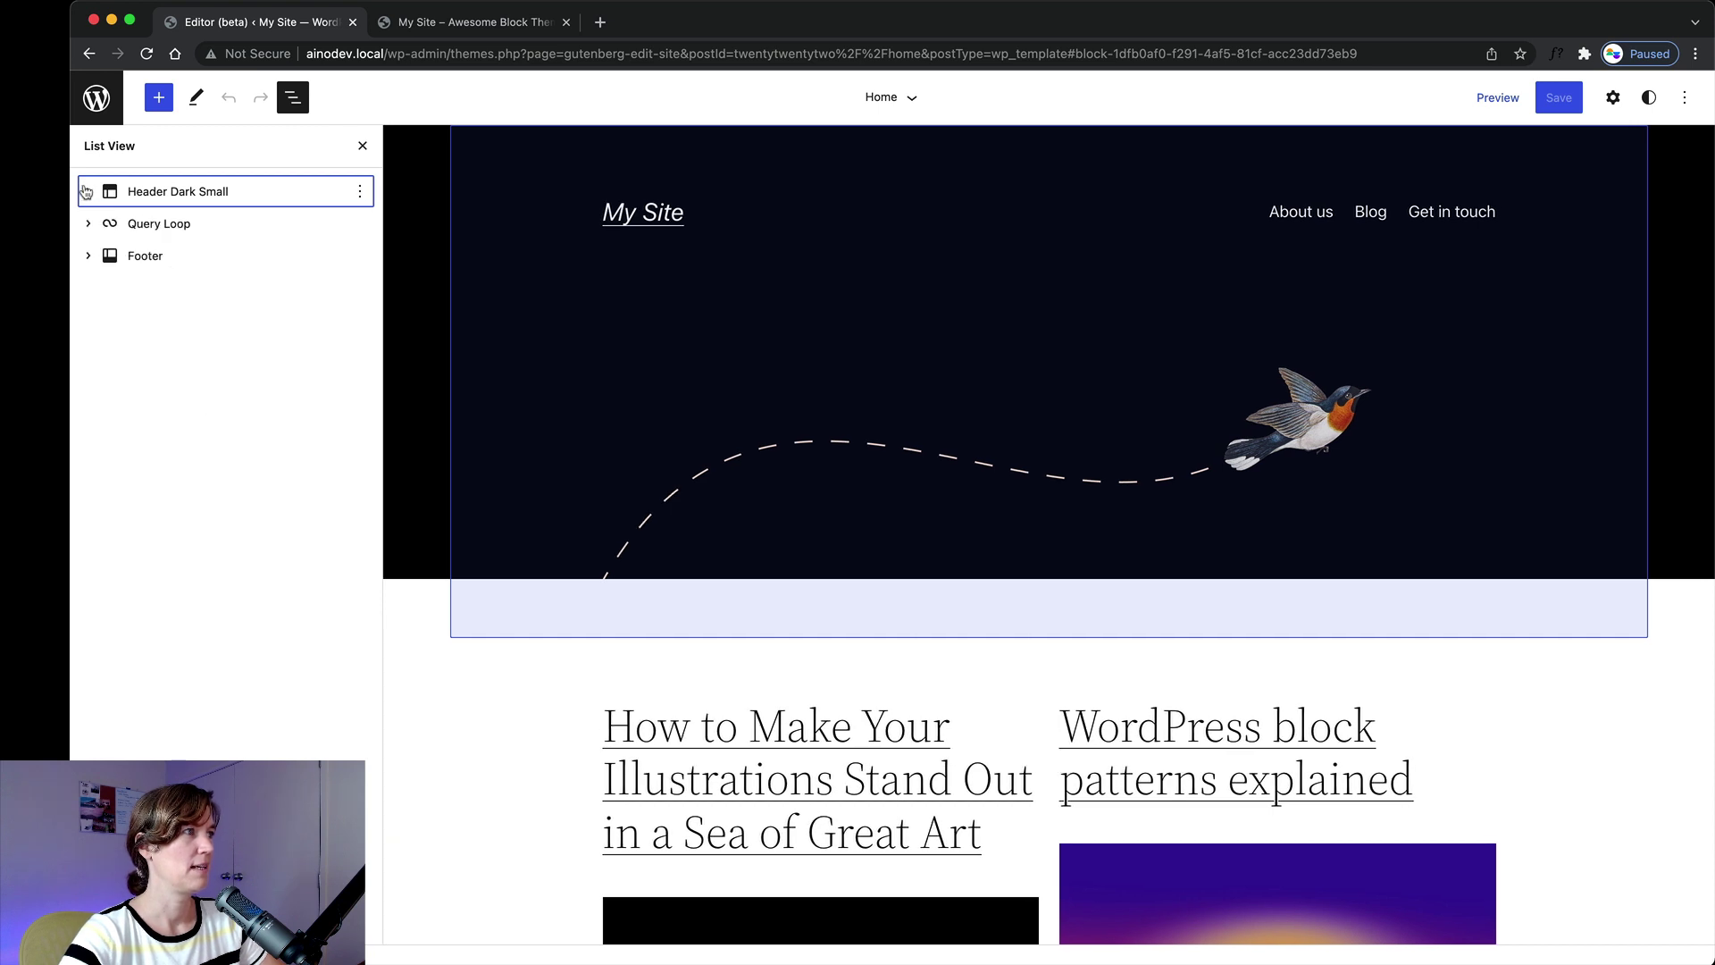
left_click(86, 191)
left_click(86, 191)
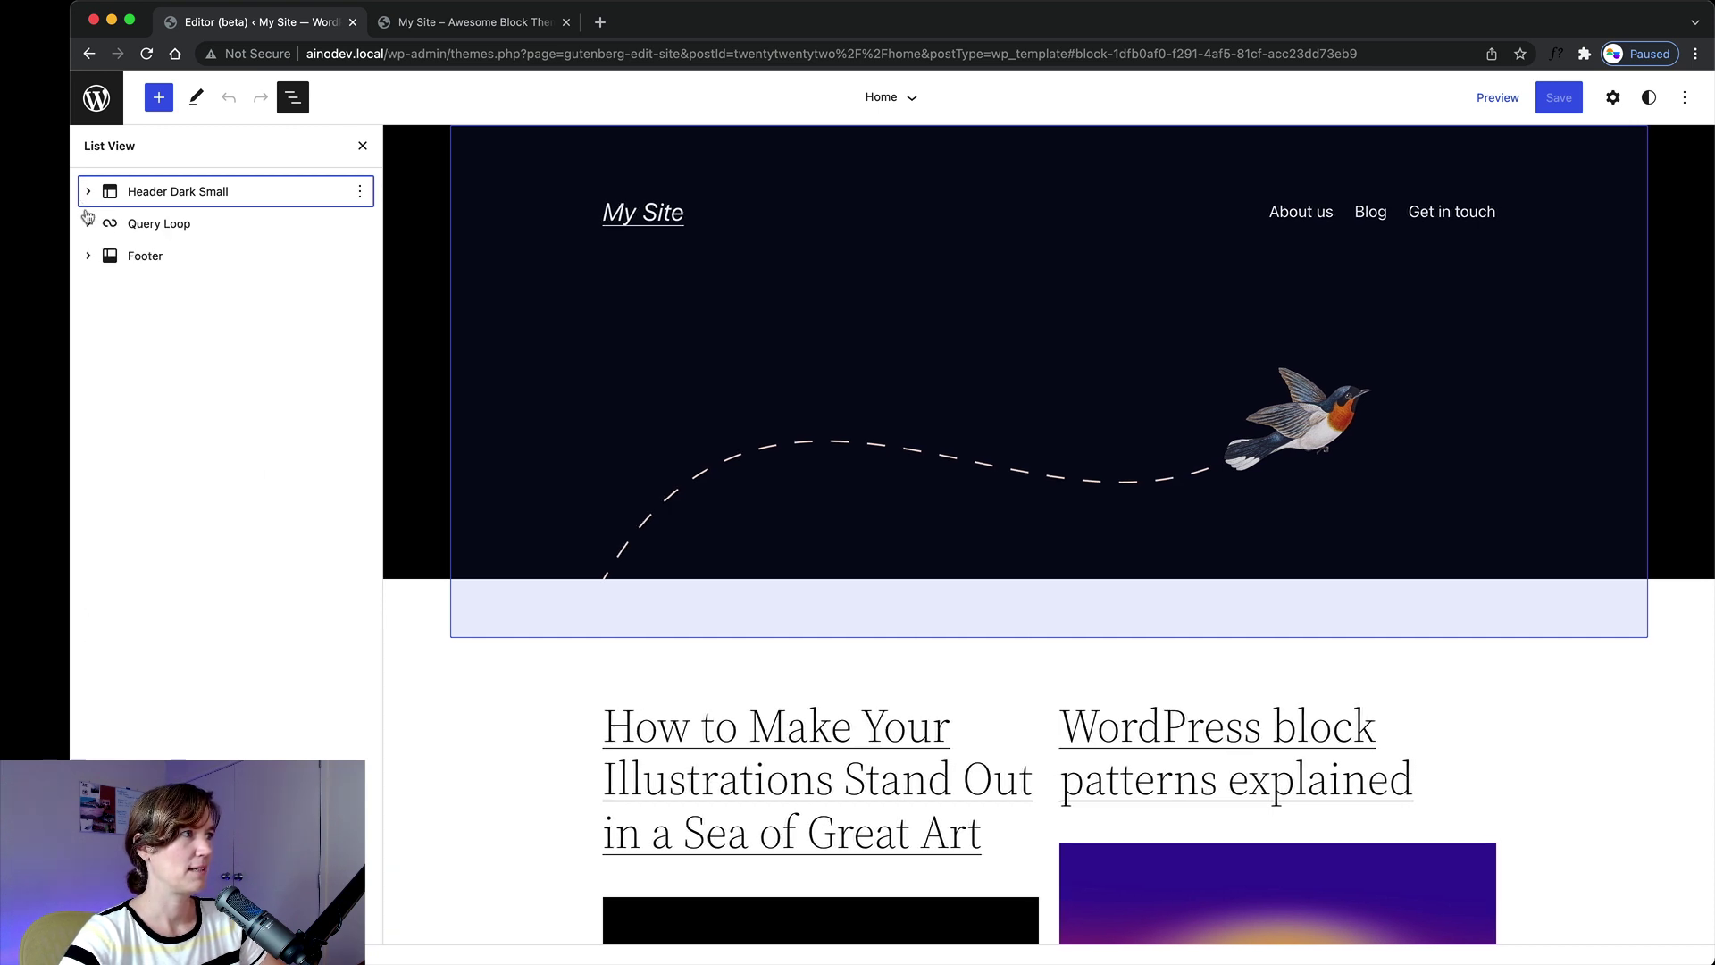
Expand the Query Loop block in the List View and collapse the first Column nested inside its Columns block.
left_click(87, 228)
left_click(87, 225)
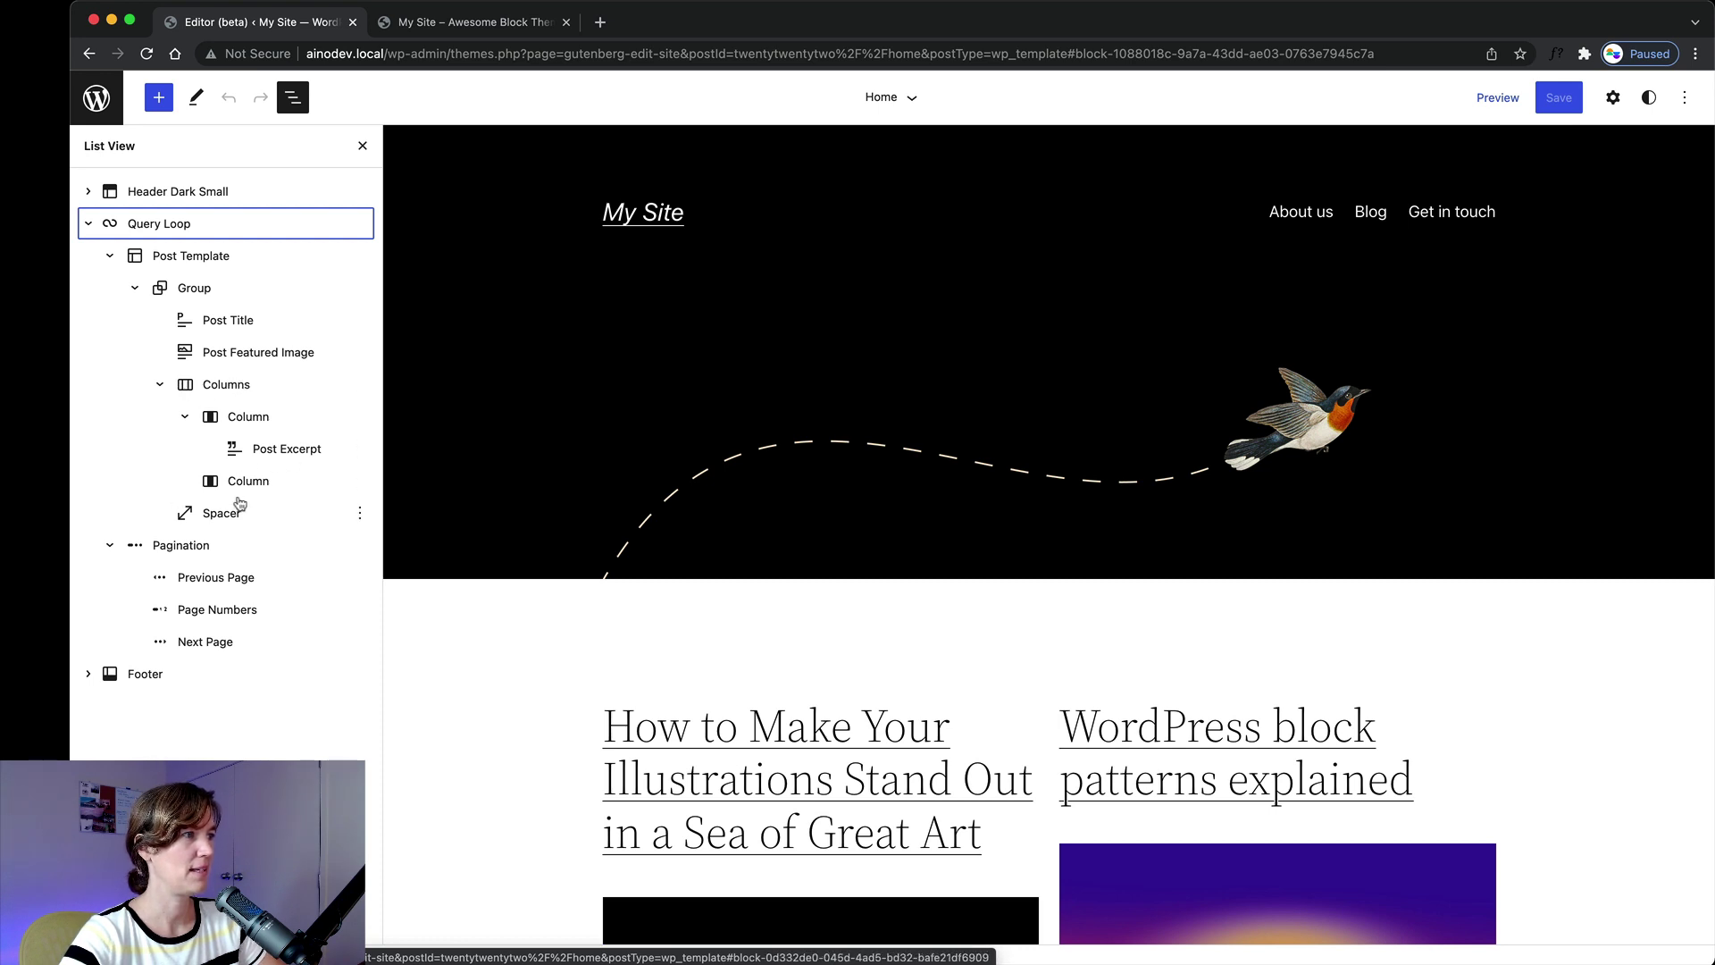
left_click(202, 424)
left_click(184, 417)
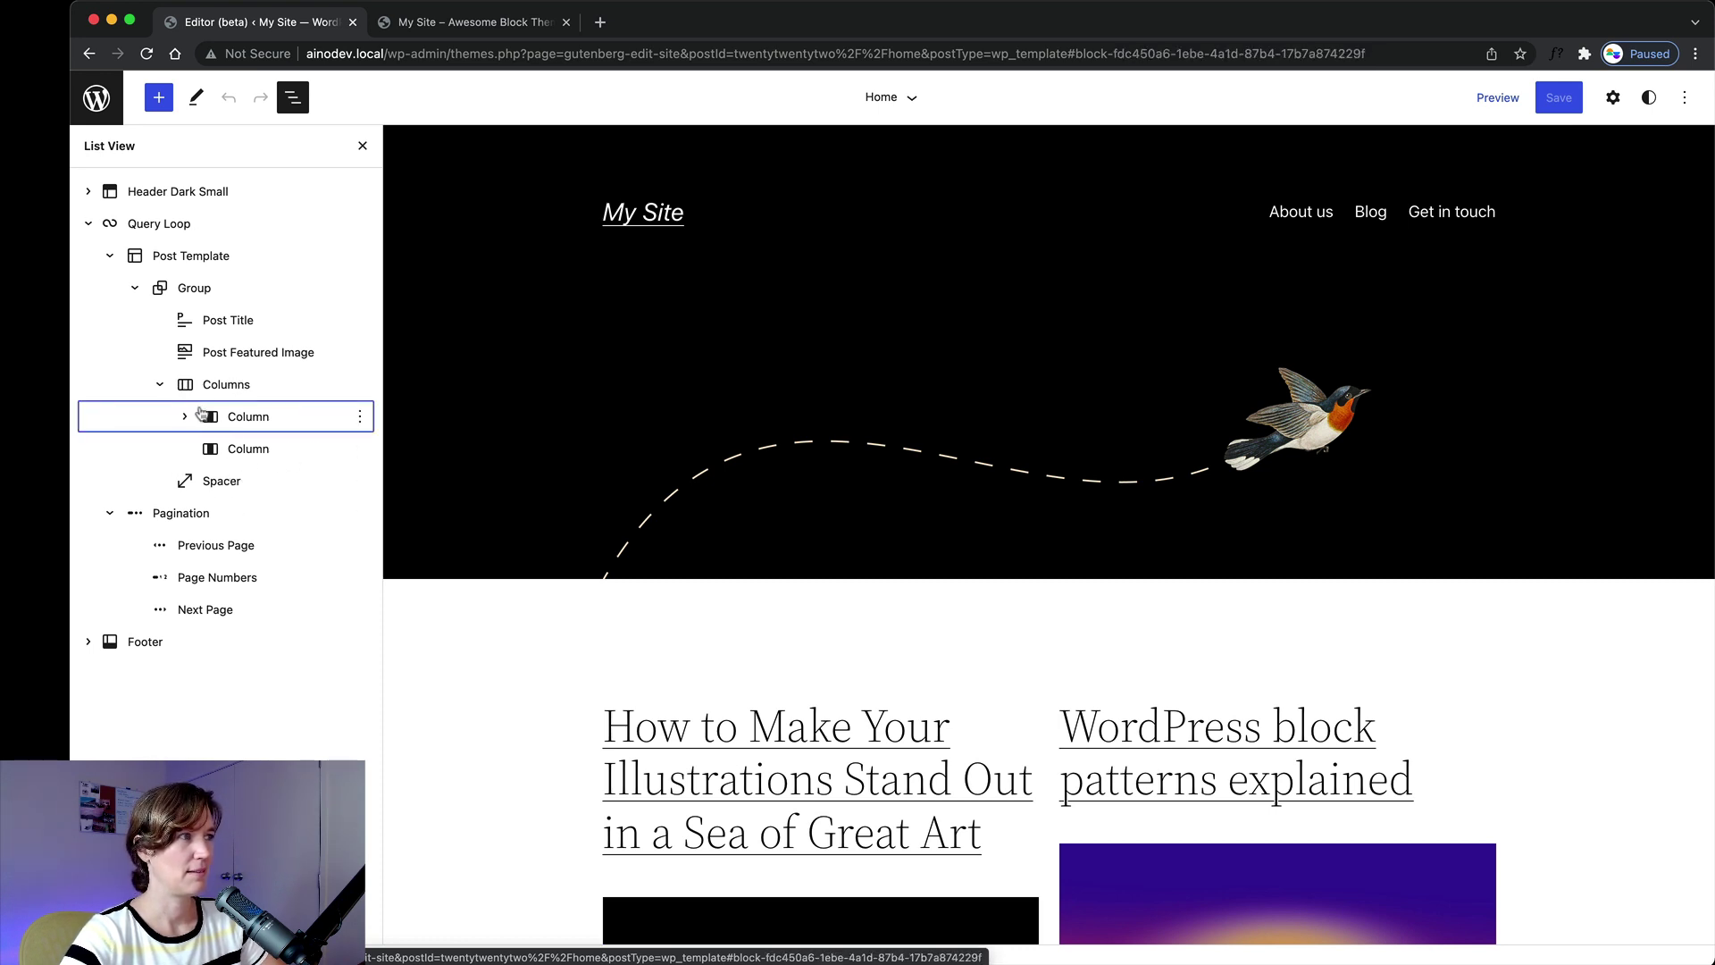
Expand the first Column in the List View and try to reorder the Post Featured Image block within its Group.
left_click(184, 417)
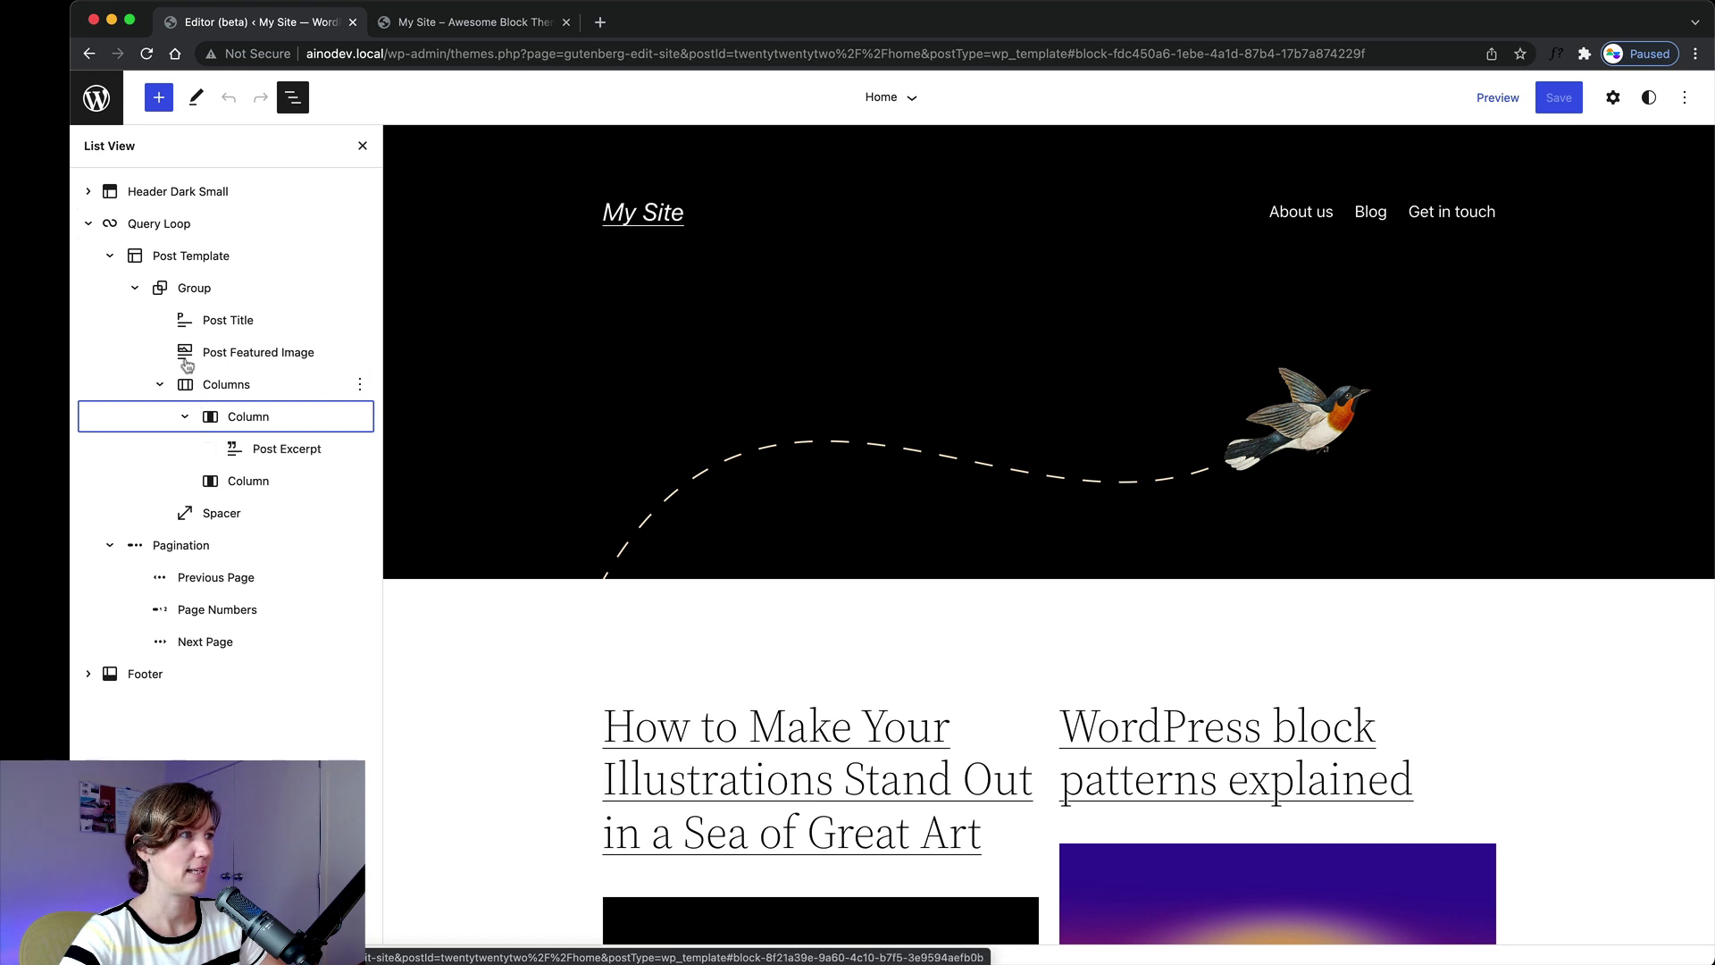
left_click(238, 352)
mouse_move(238, 352)
left_mouse_down()
mouse_move(237, 308)
mouse_move(235, 369)
mouse_move(237, 338)
left_mouse_up()
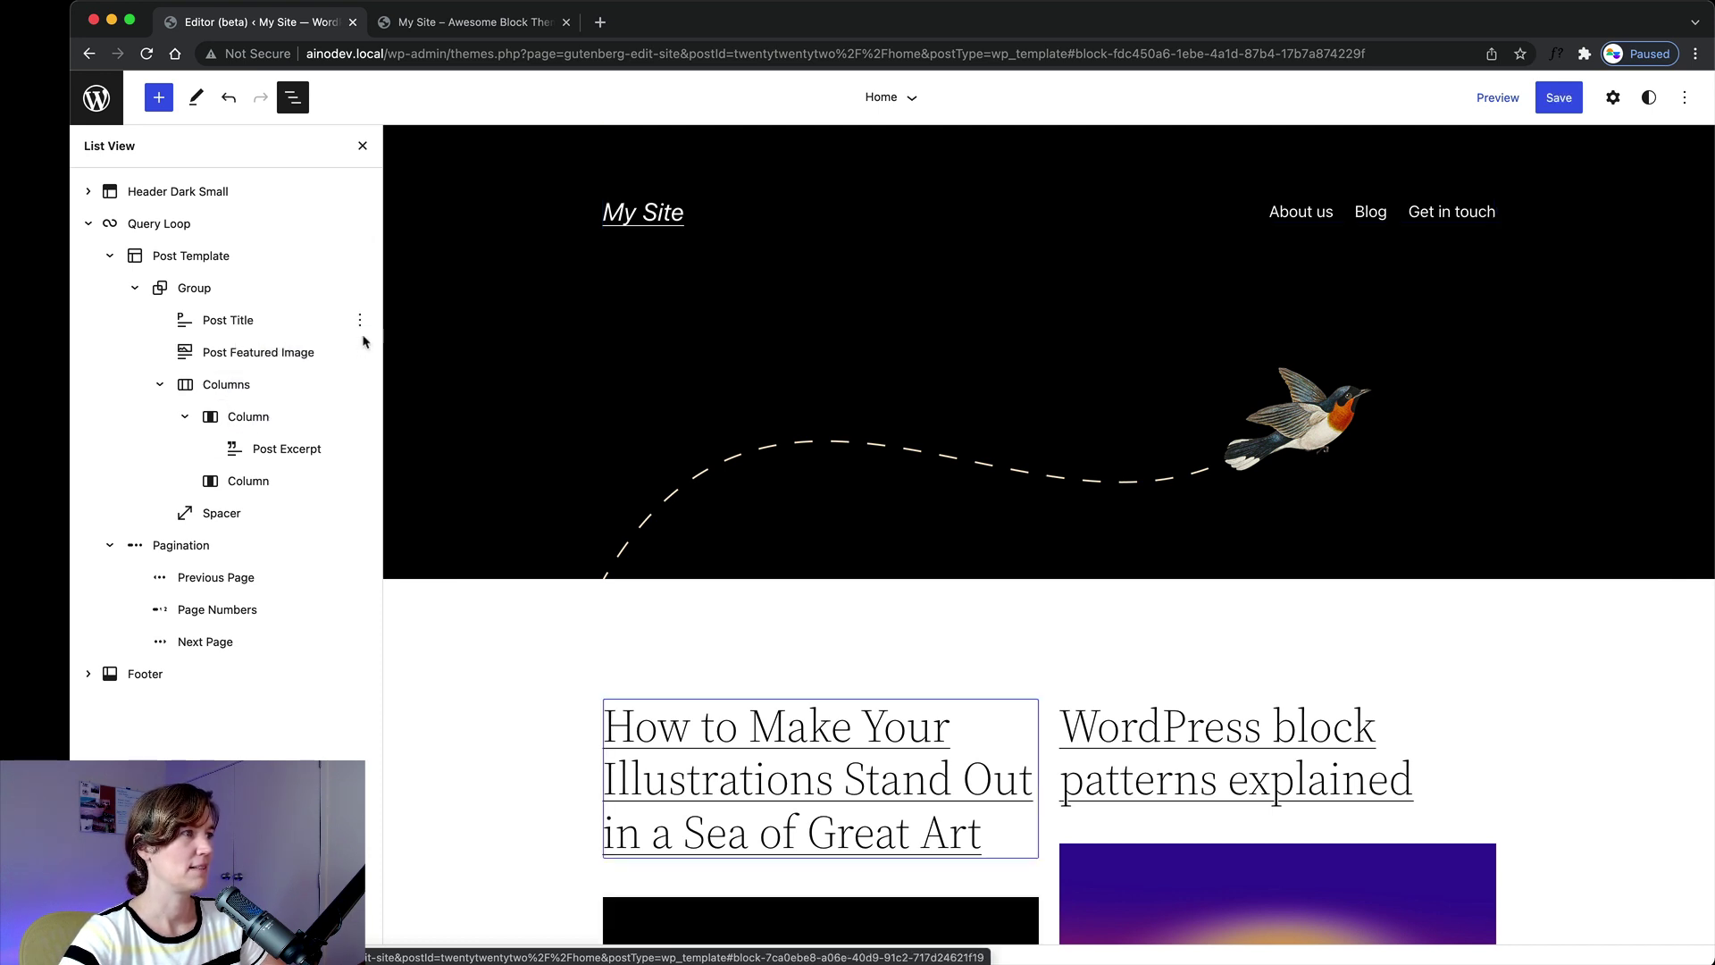
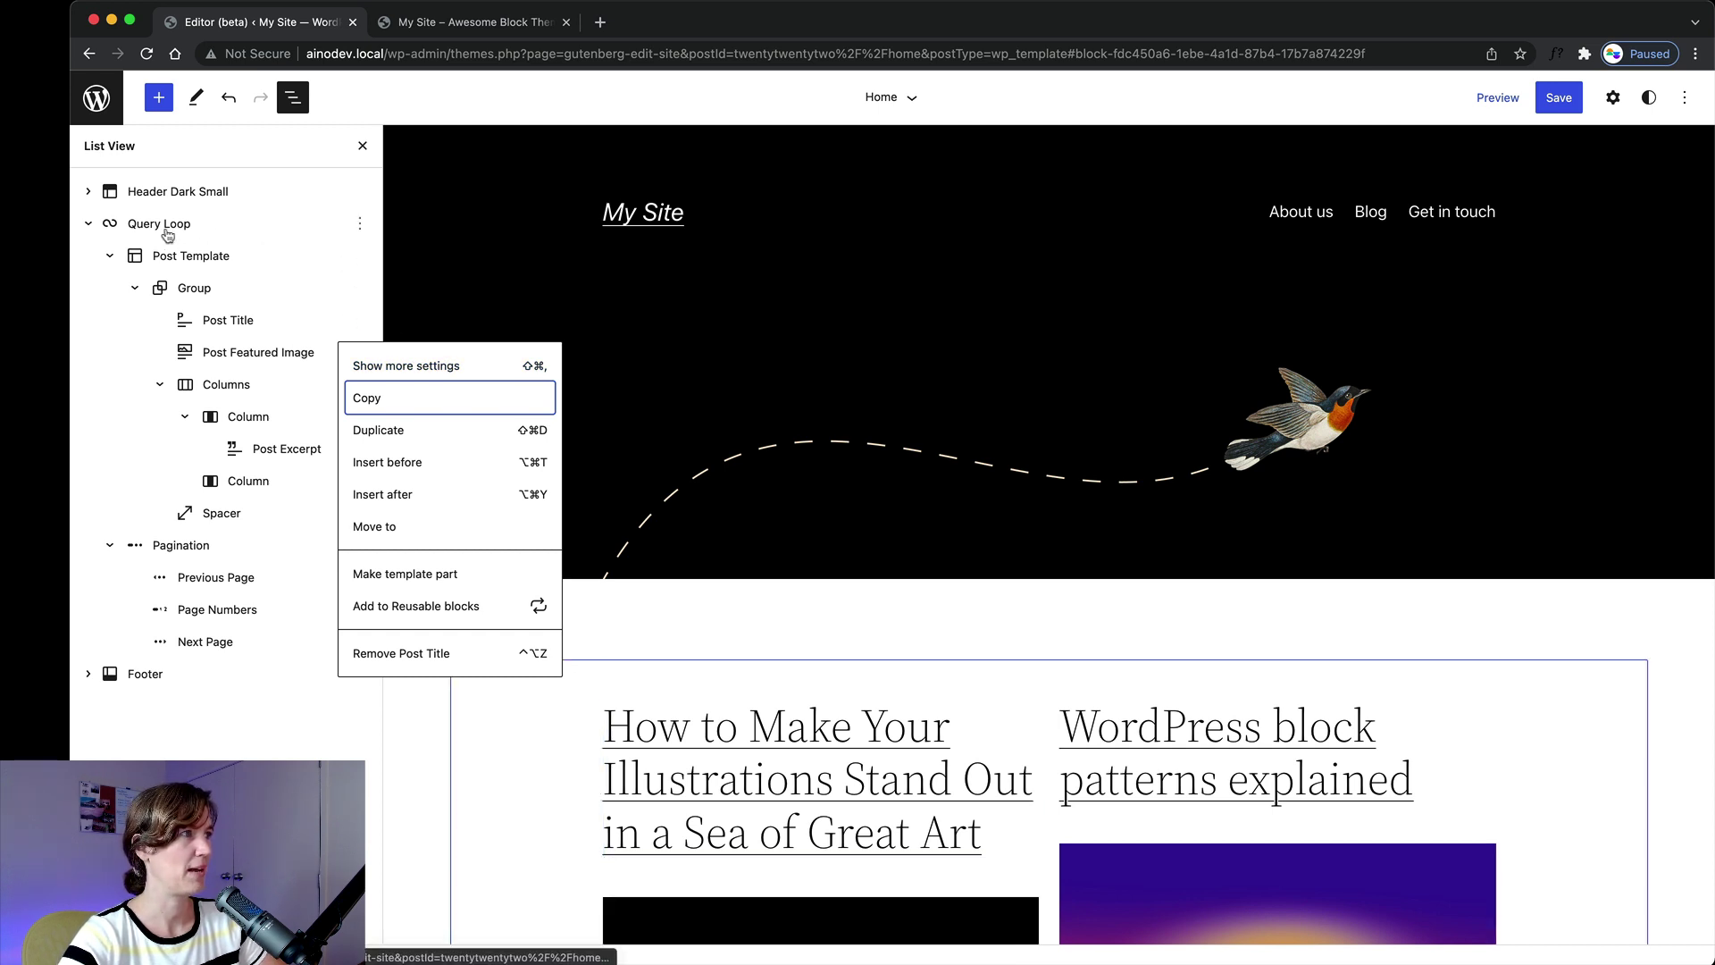
Select the Query Loop block and enable the Top toolbar view option for the editor.
left_click(194, 234)
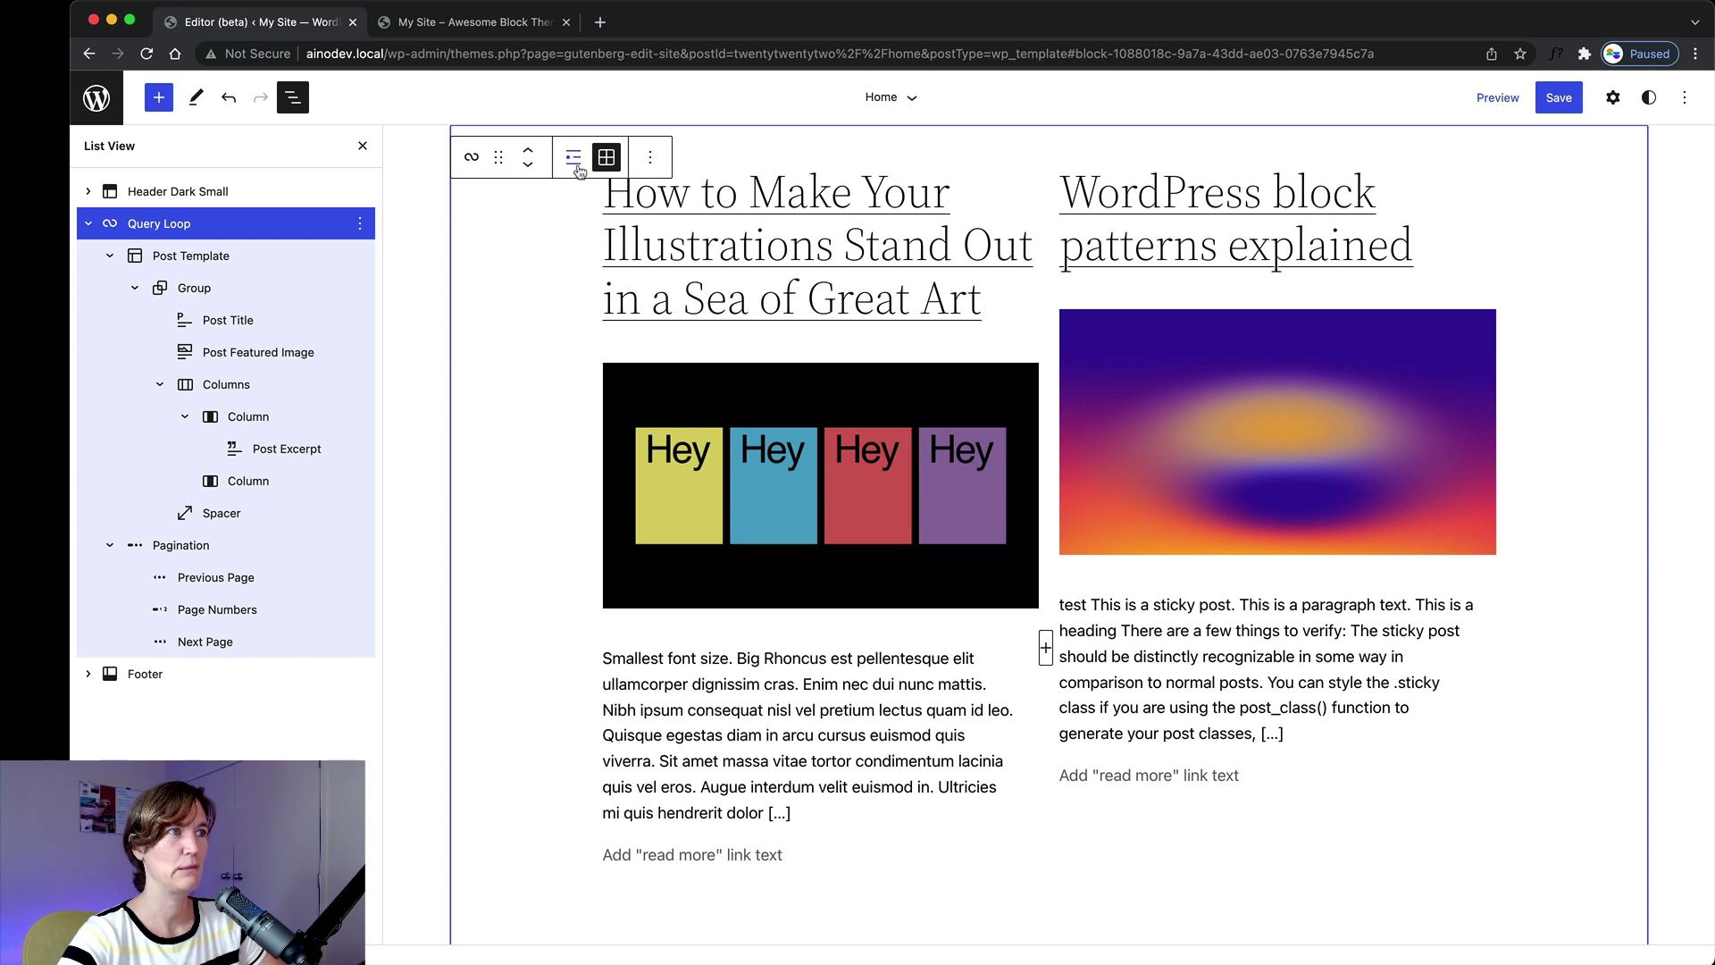
scroll(590, 232, "up", 3)
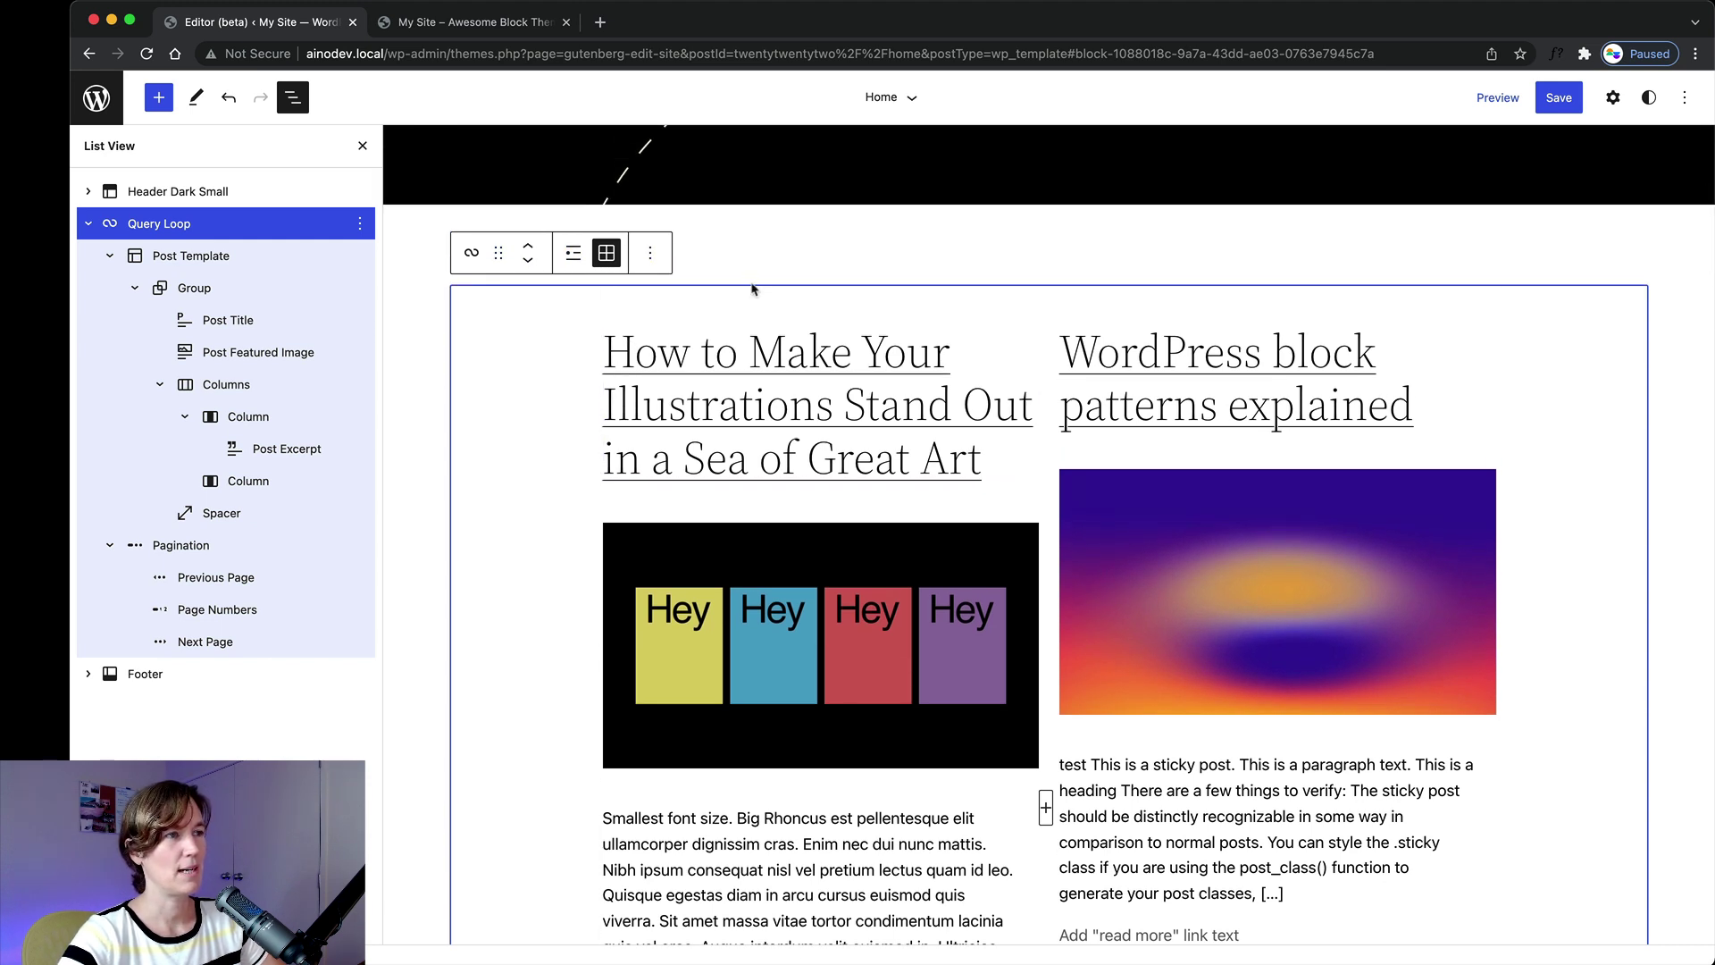
scroll(464, 414, "up", 2)
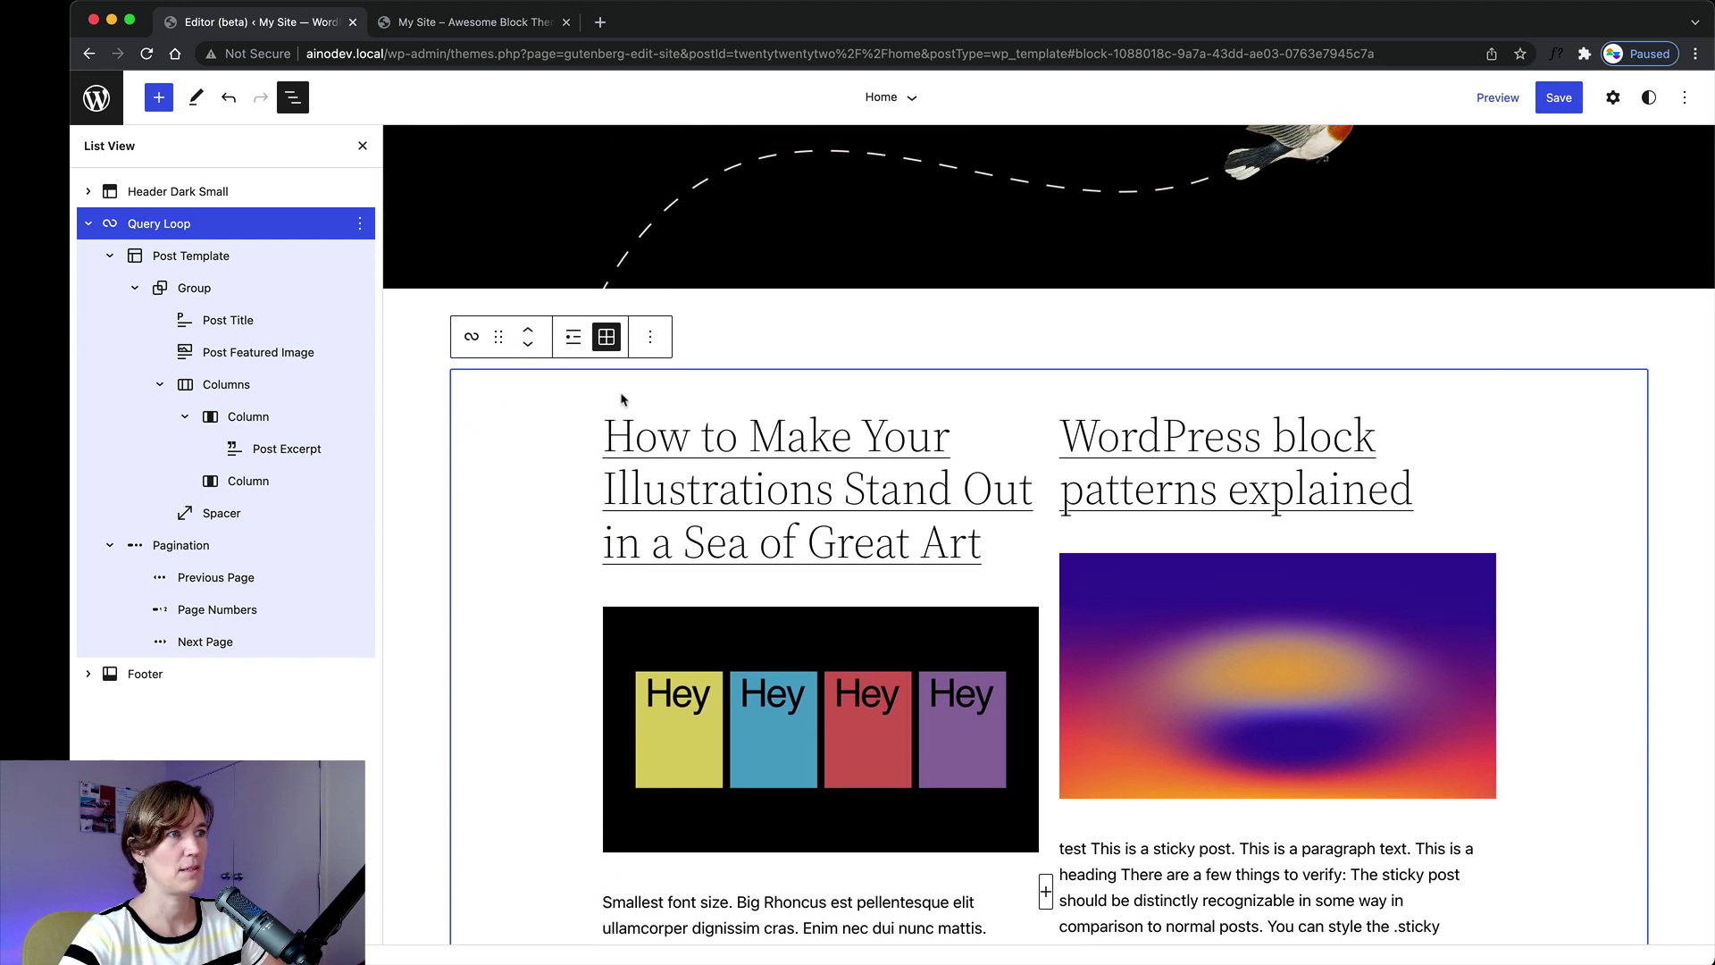
scroll(625, 402, "up", 1)
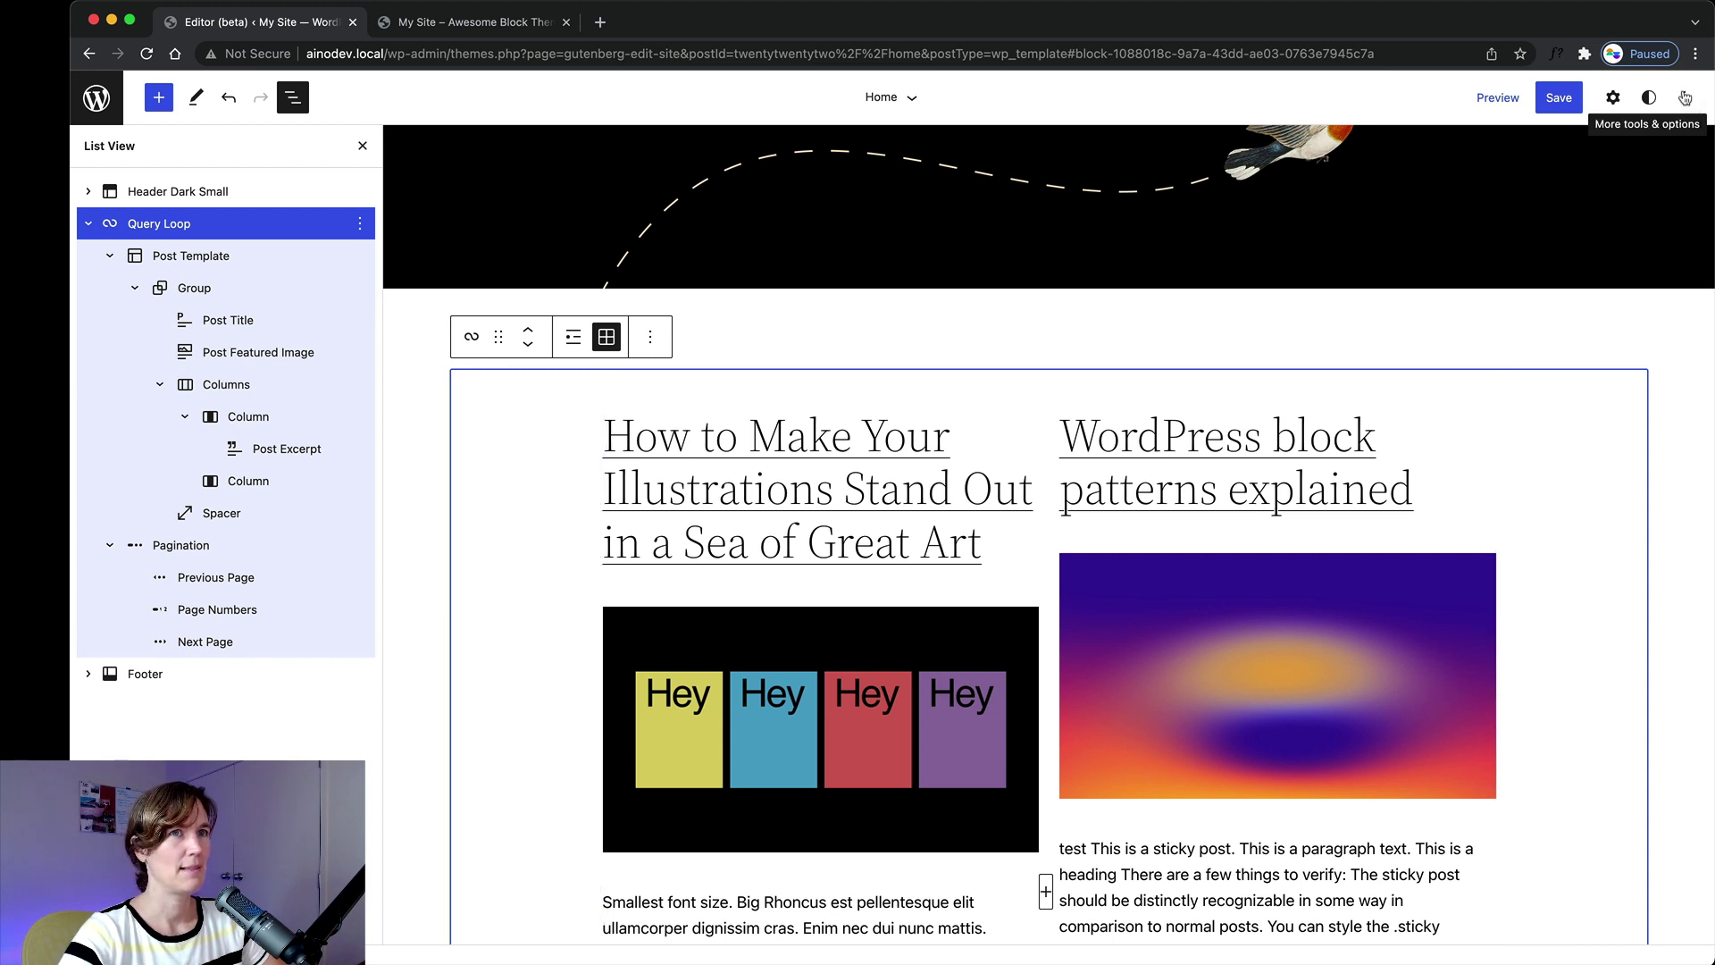
left_click(1685, 97)
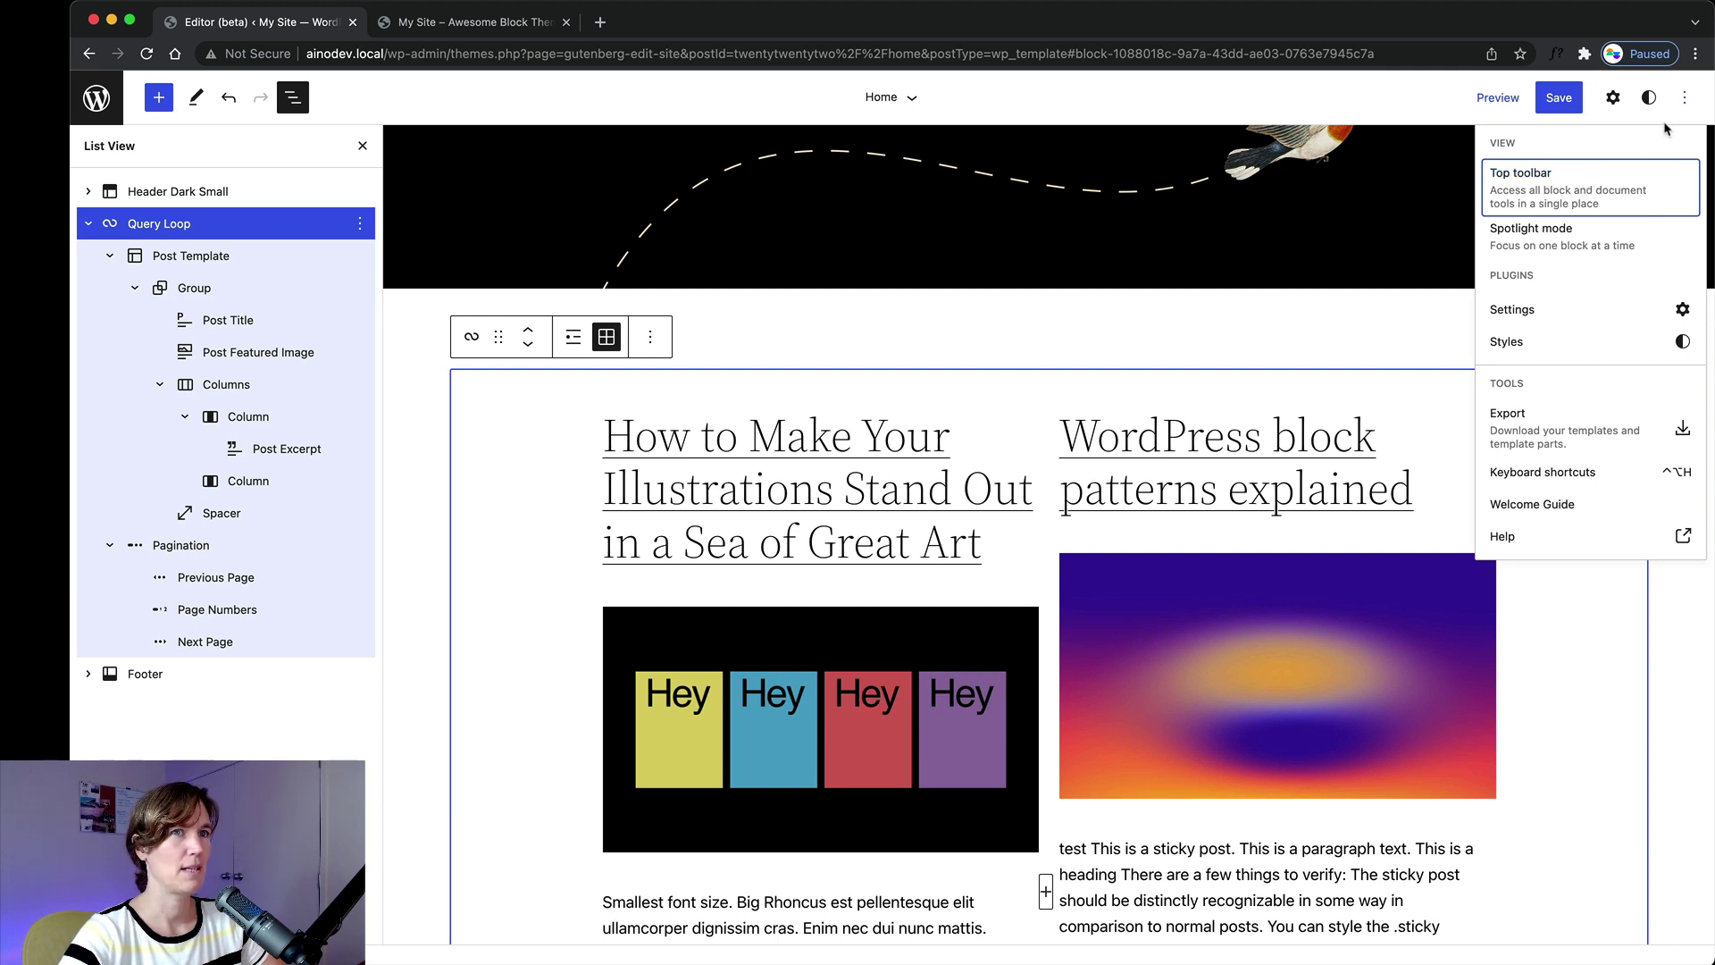
left_click(1586, 183)
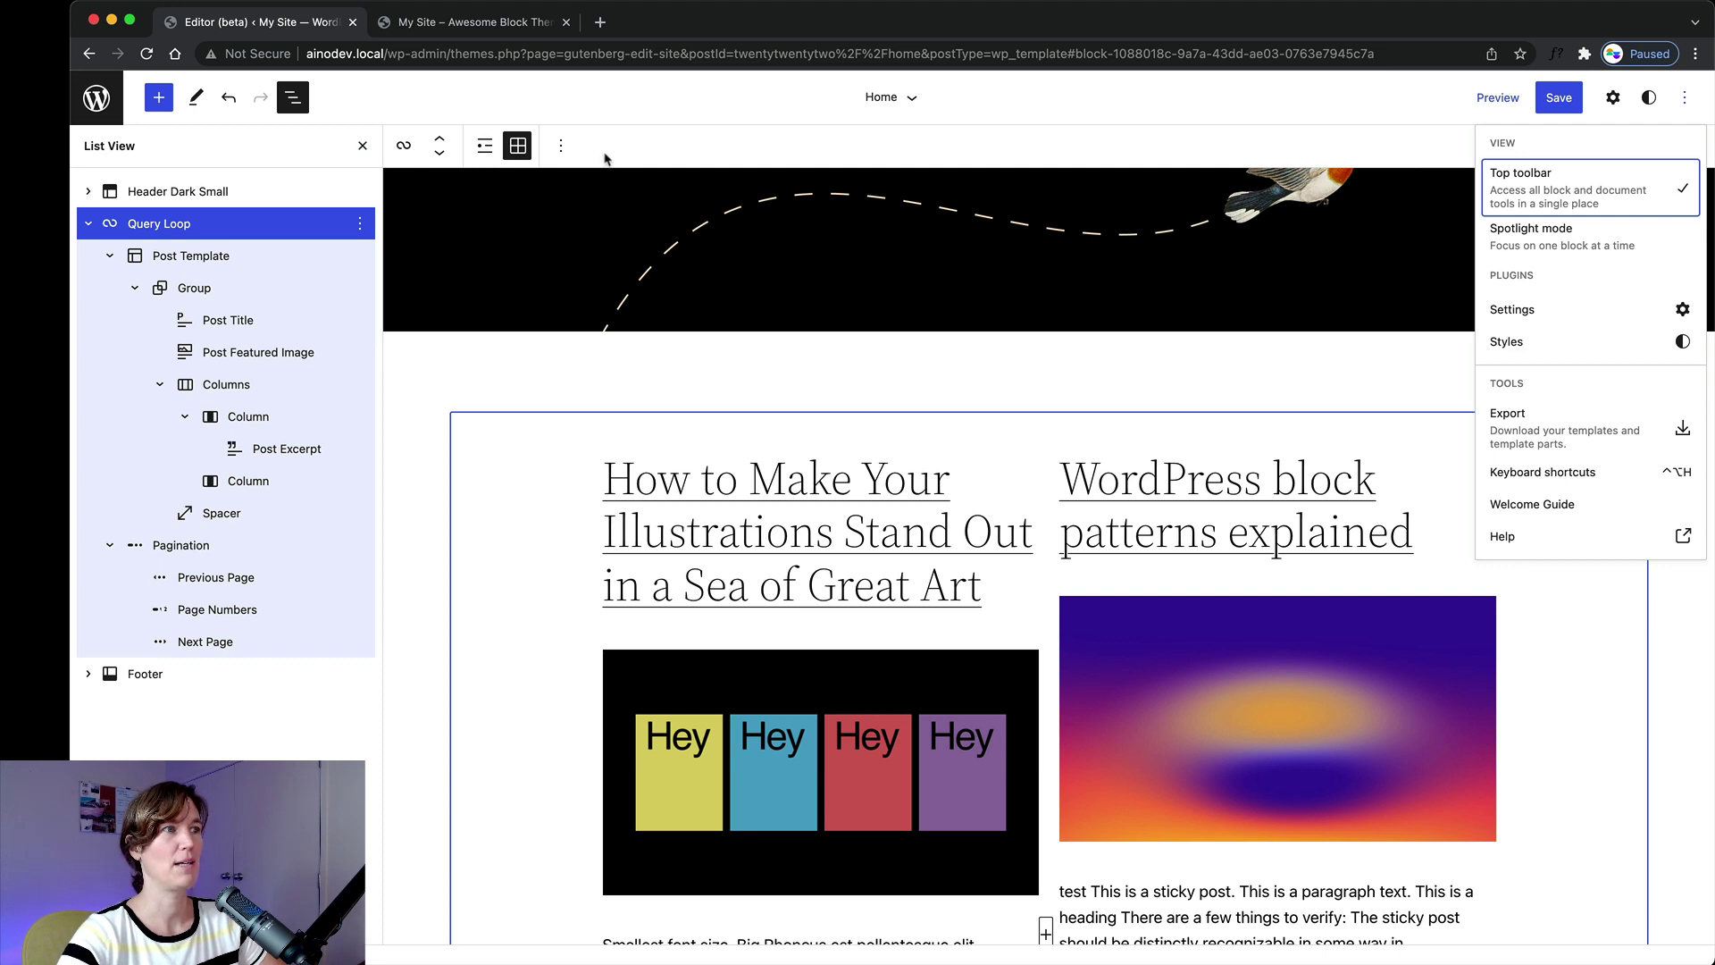
left_click(1207, 105)
Look through the Home template's header and post grid with the block tools docked in the top toolbar.
scroll(533, 564, "up", 3)
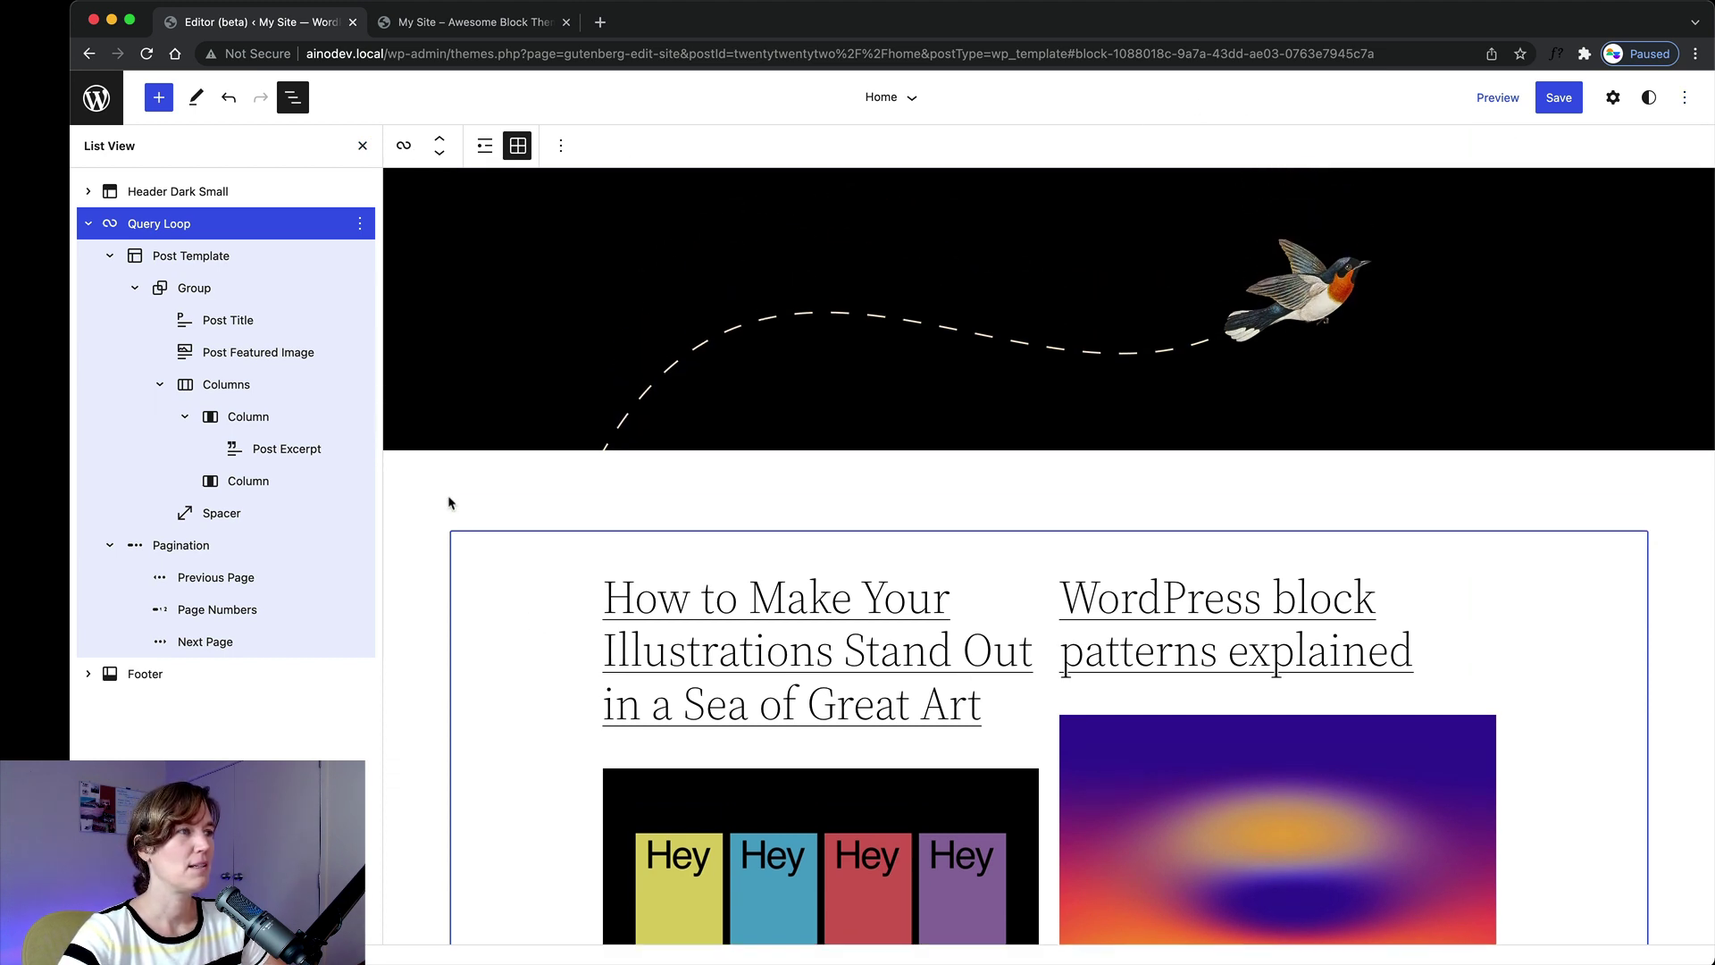
scroll(450, 503, "down", 2)
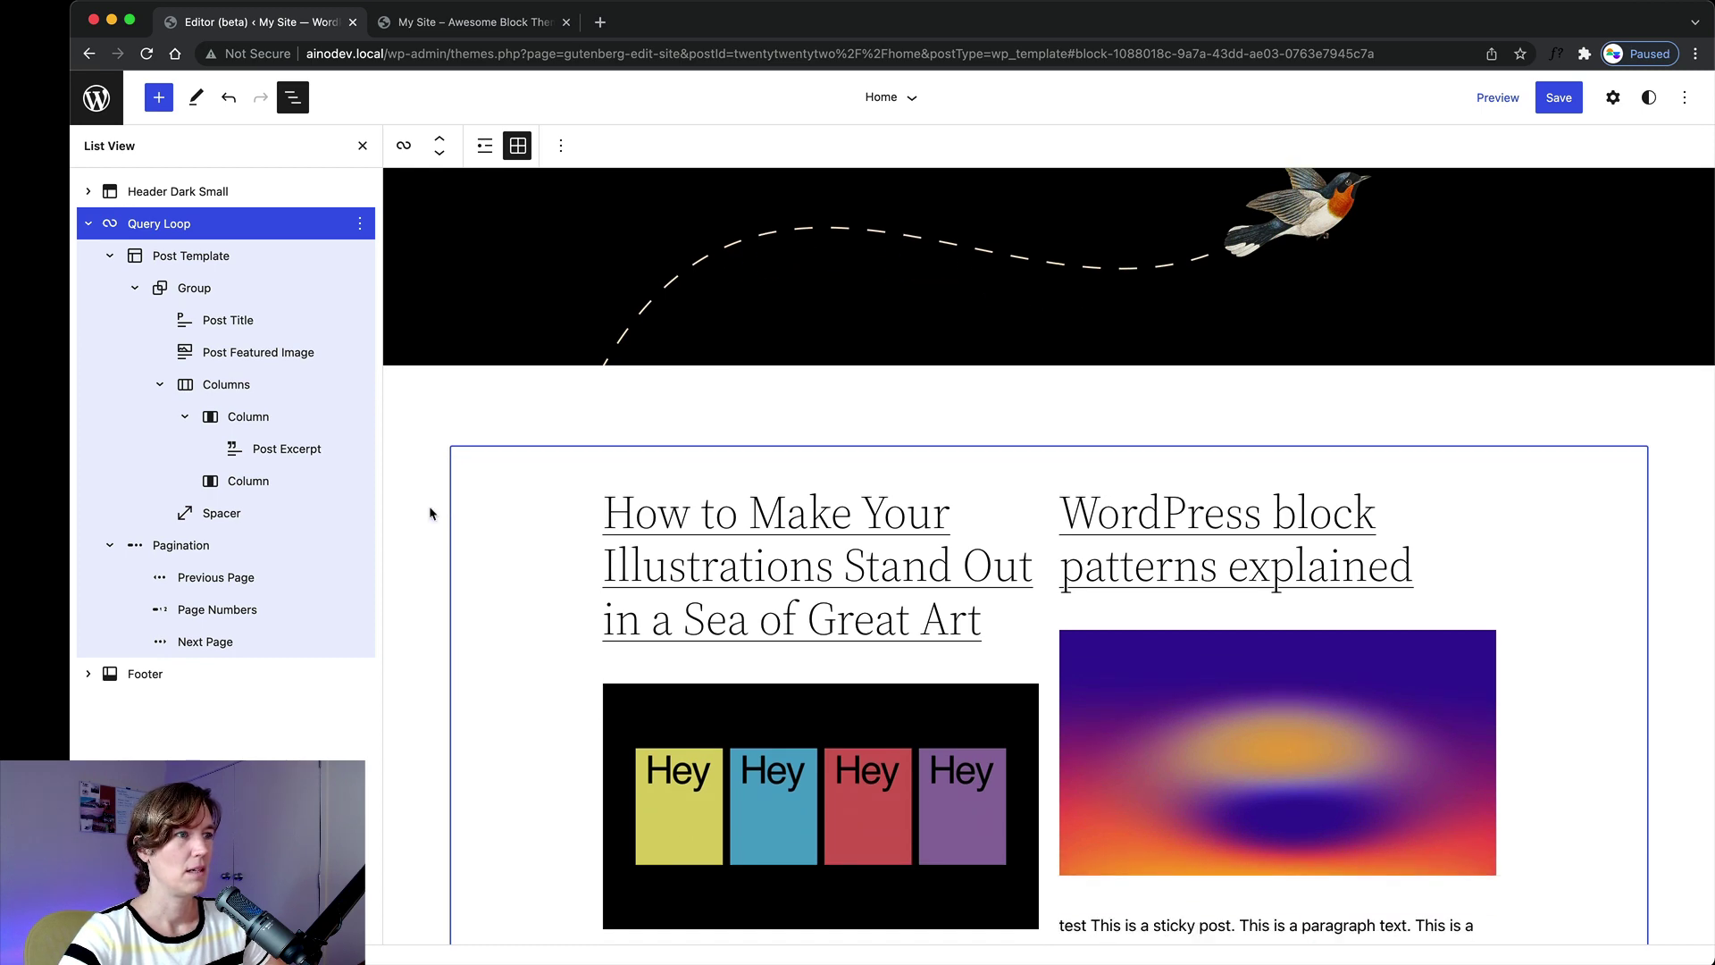
scroll(428, 514, "down", 5)
scroll(429, 513, "up", 10)
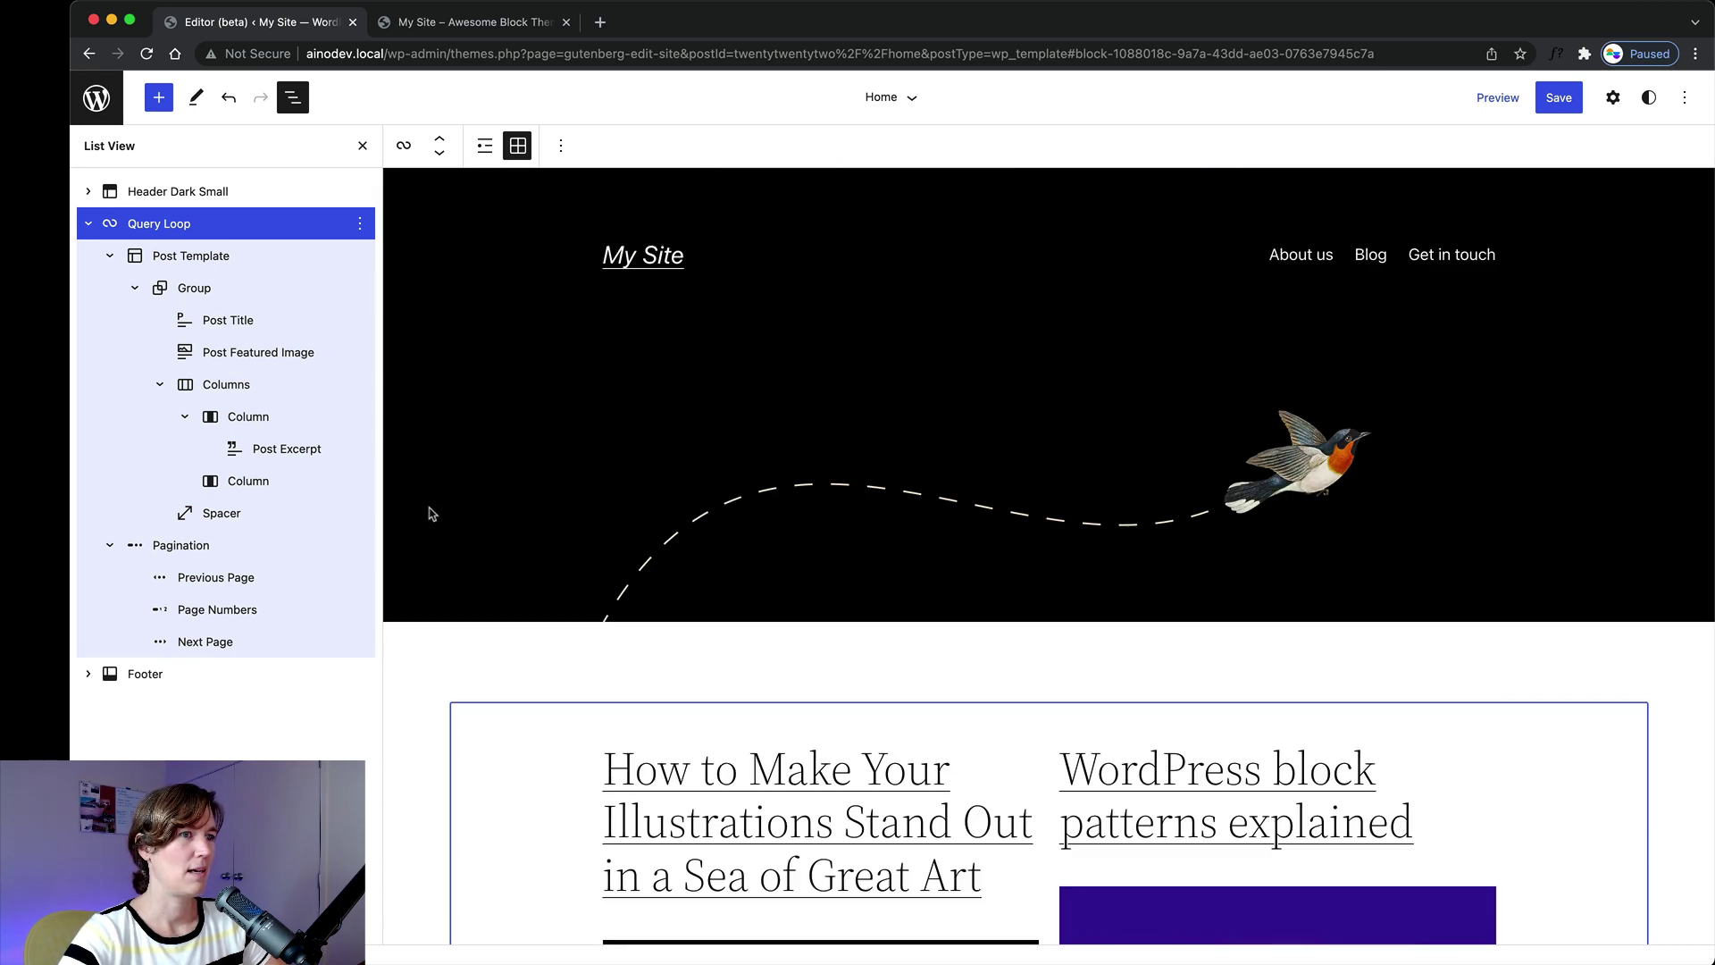
scroll(429, 512, "down", 5)
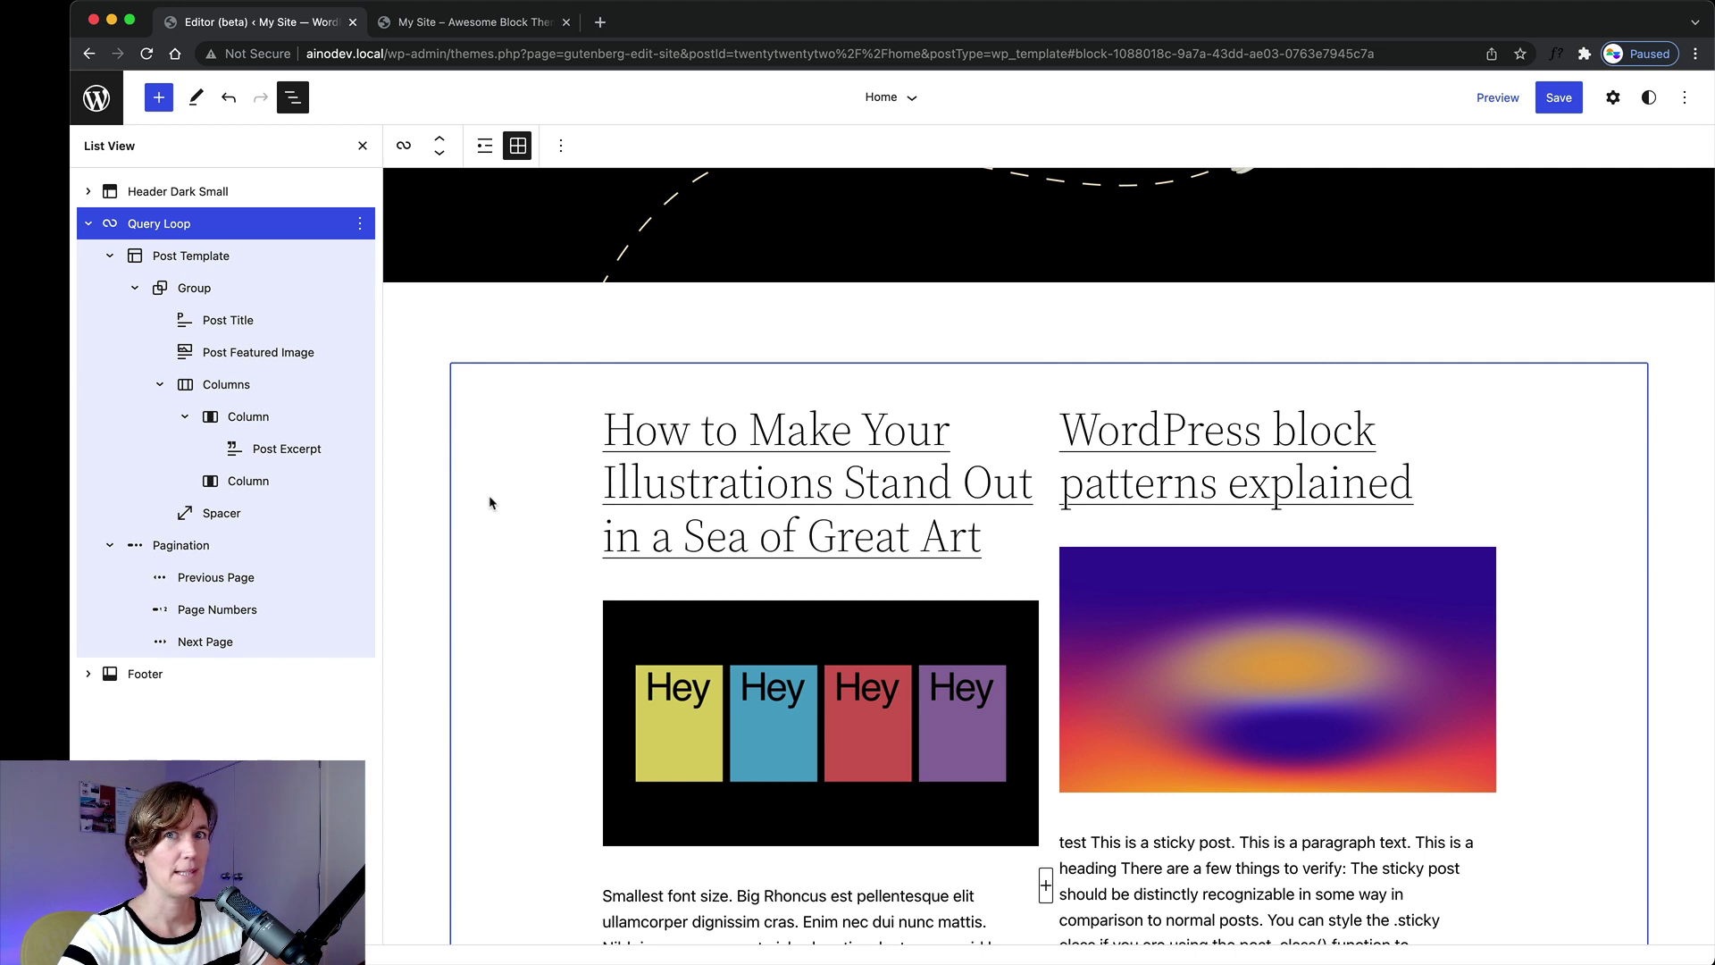
scroll(492, 505, "down", 1)
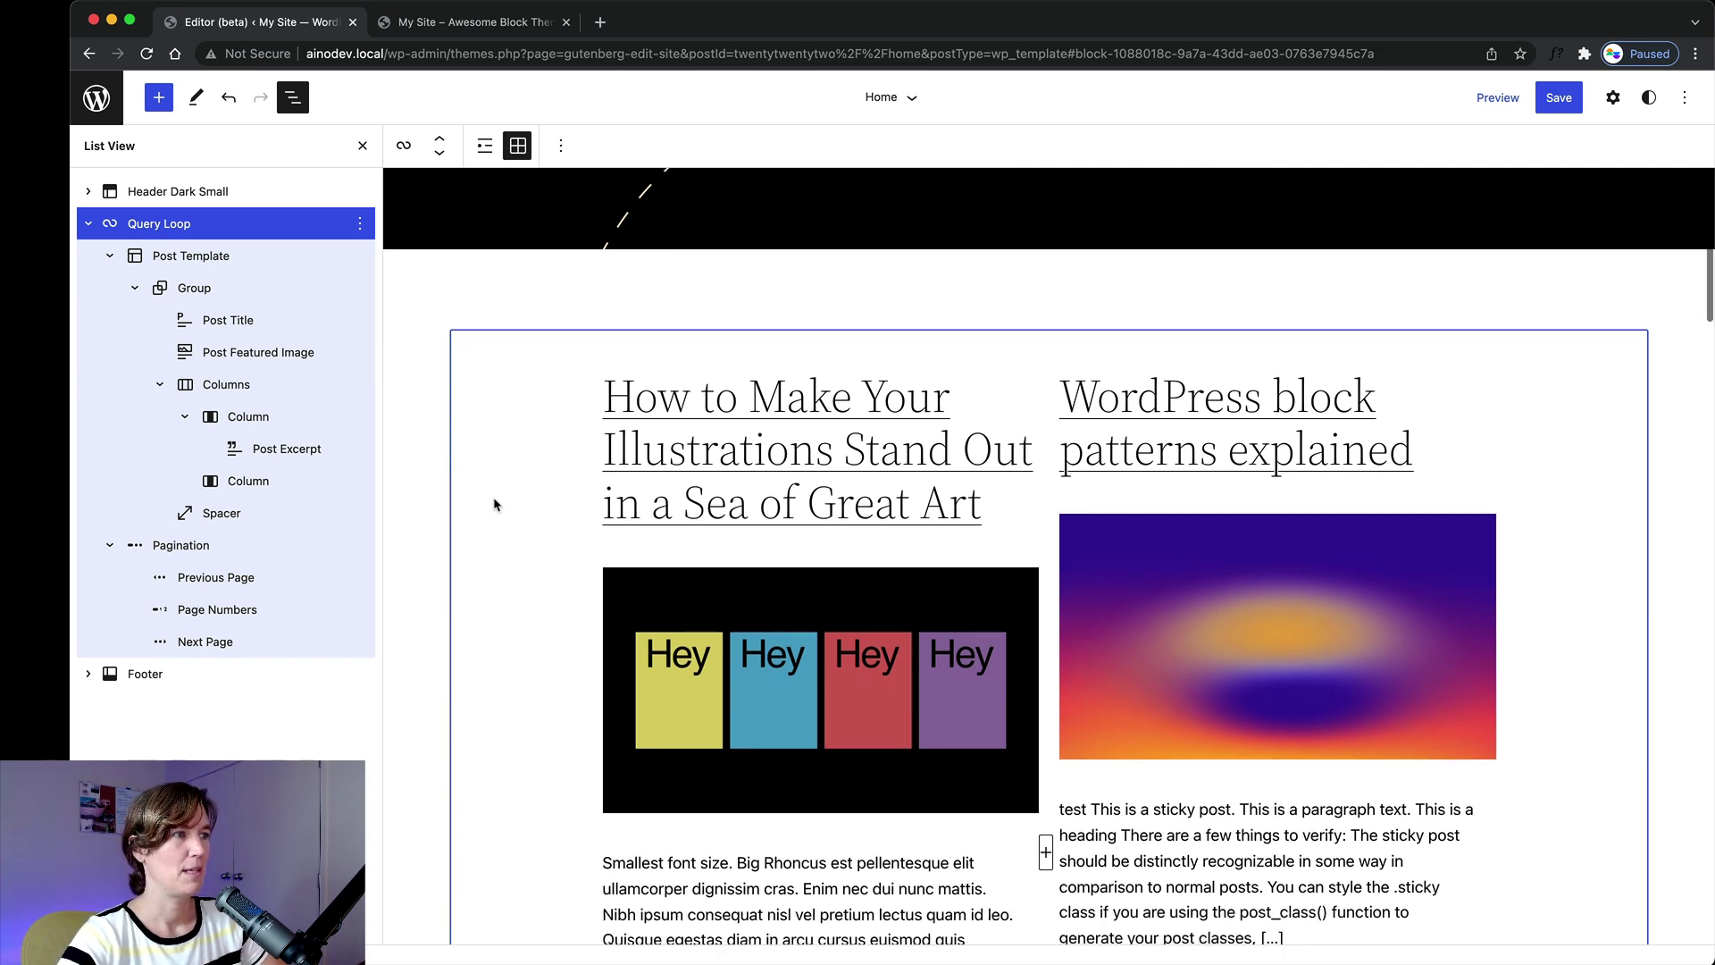
scroll(495, 505, "down", 2)
scroll(494, 505, "up", 2)
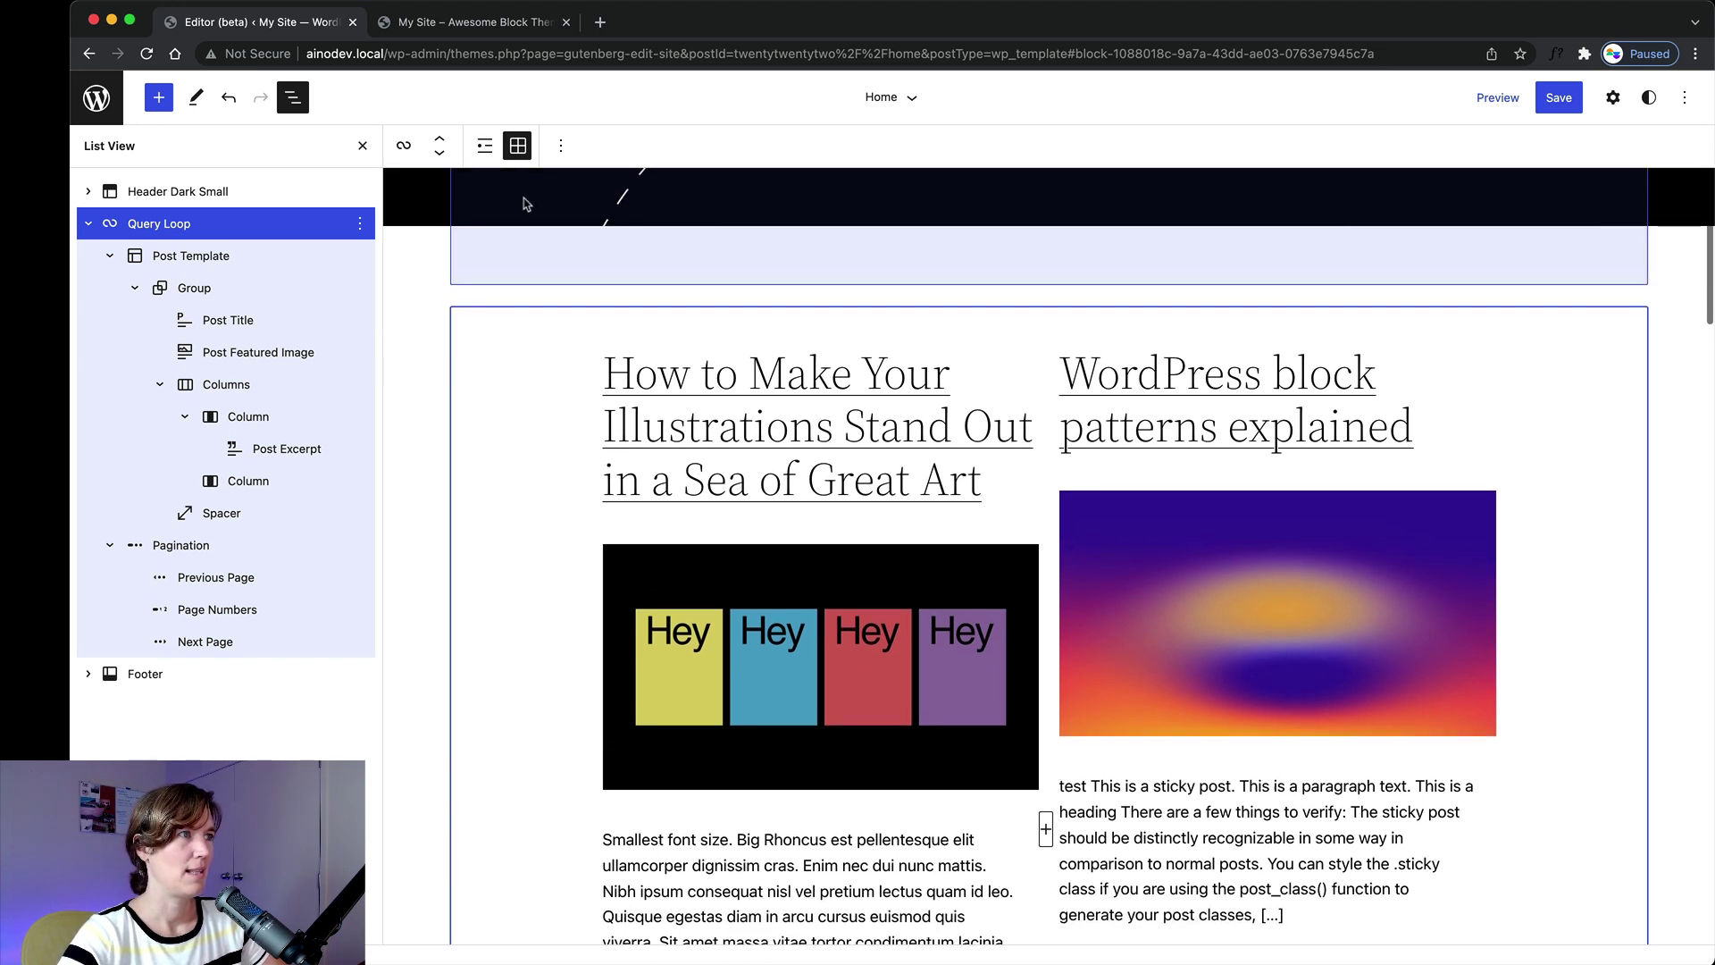
Switch the Query Loop to list layout, look over the posts, and set it back to grid layout.
left_click(484, 145)
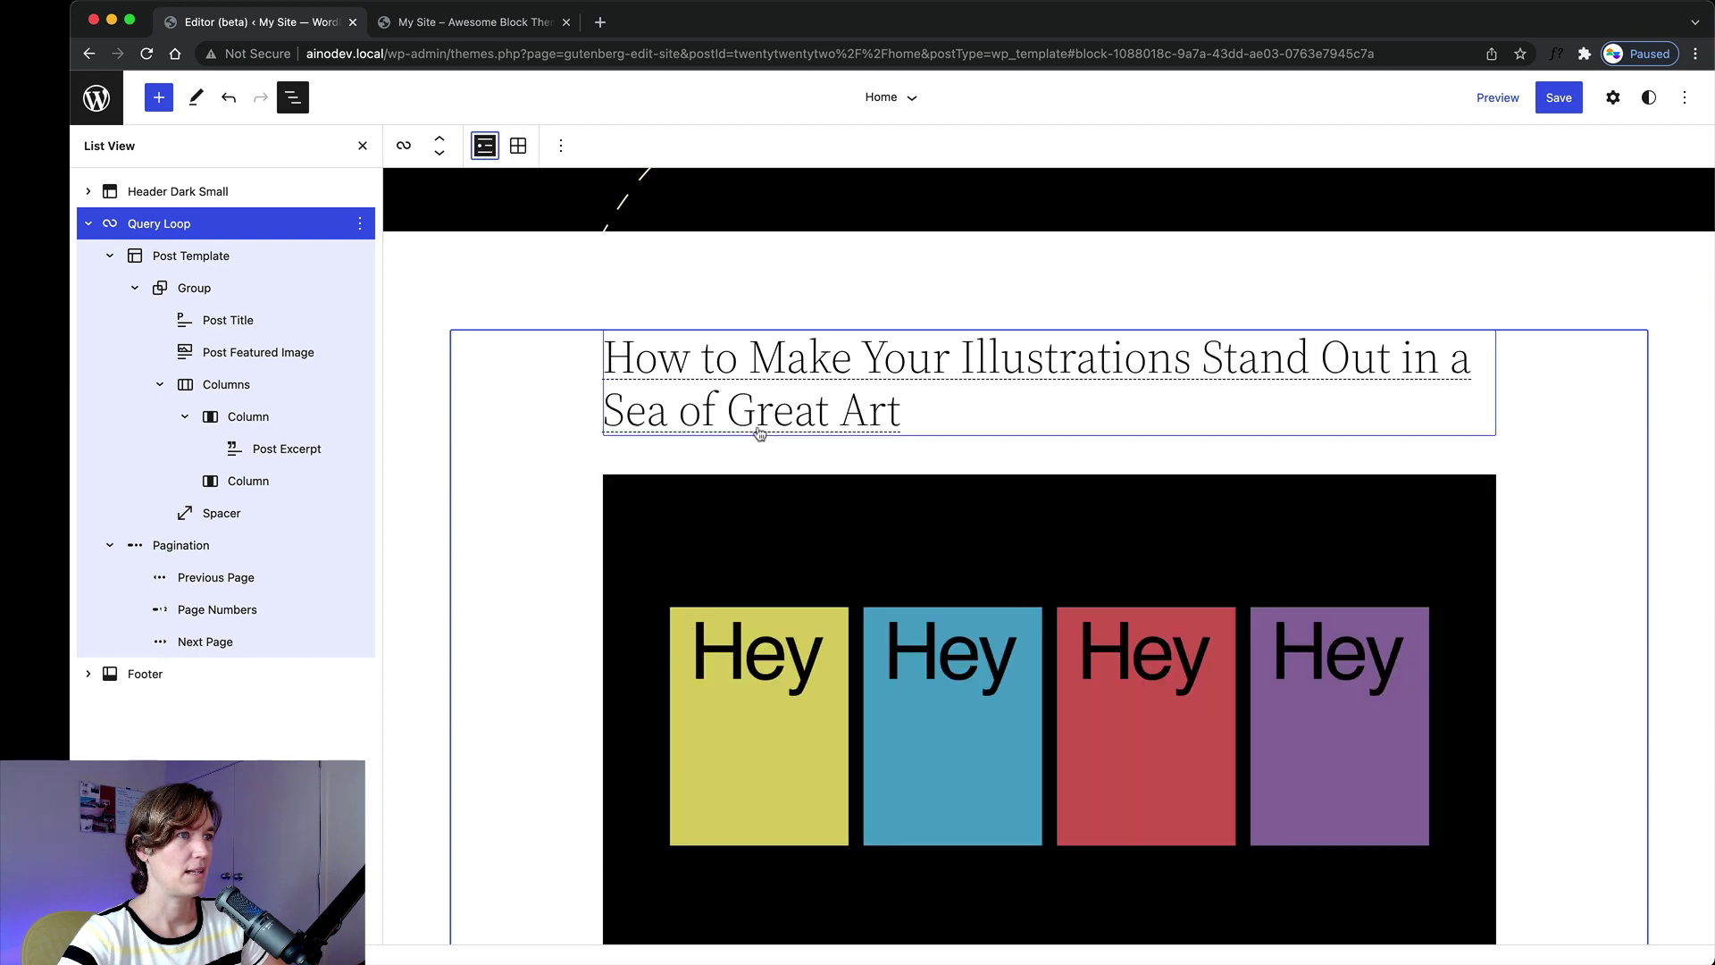
scroll(754, 433, "down", 18)
scroll(561, 321, "up", 15)
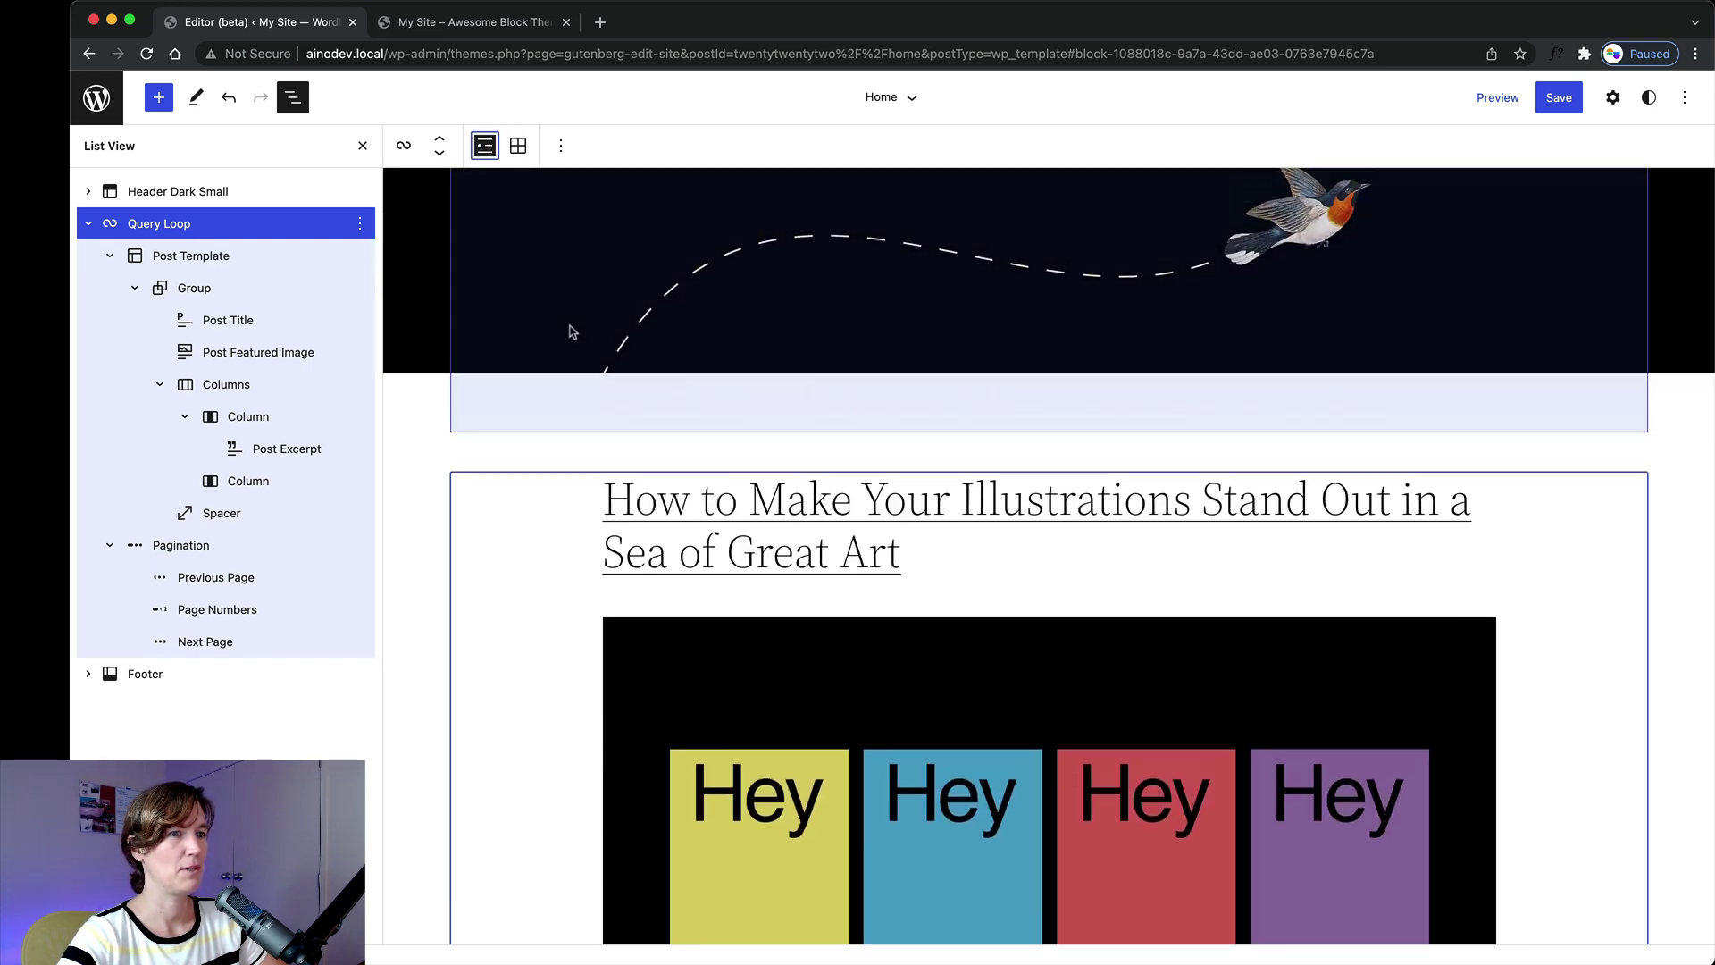
left_click(518, 145)
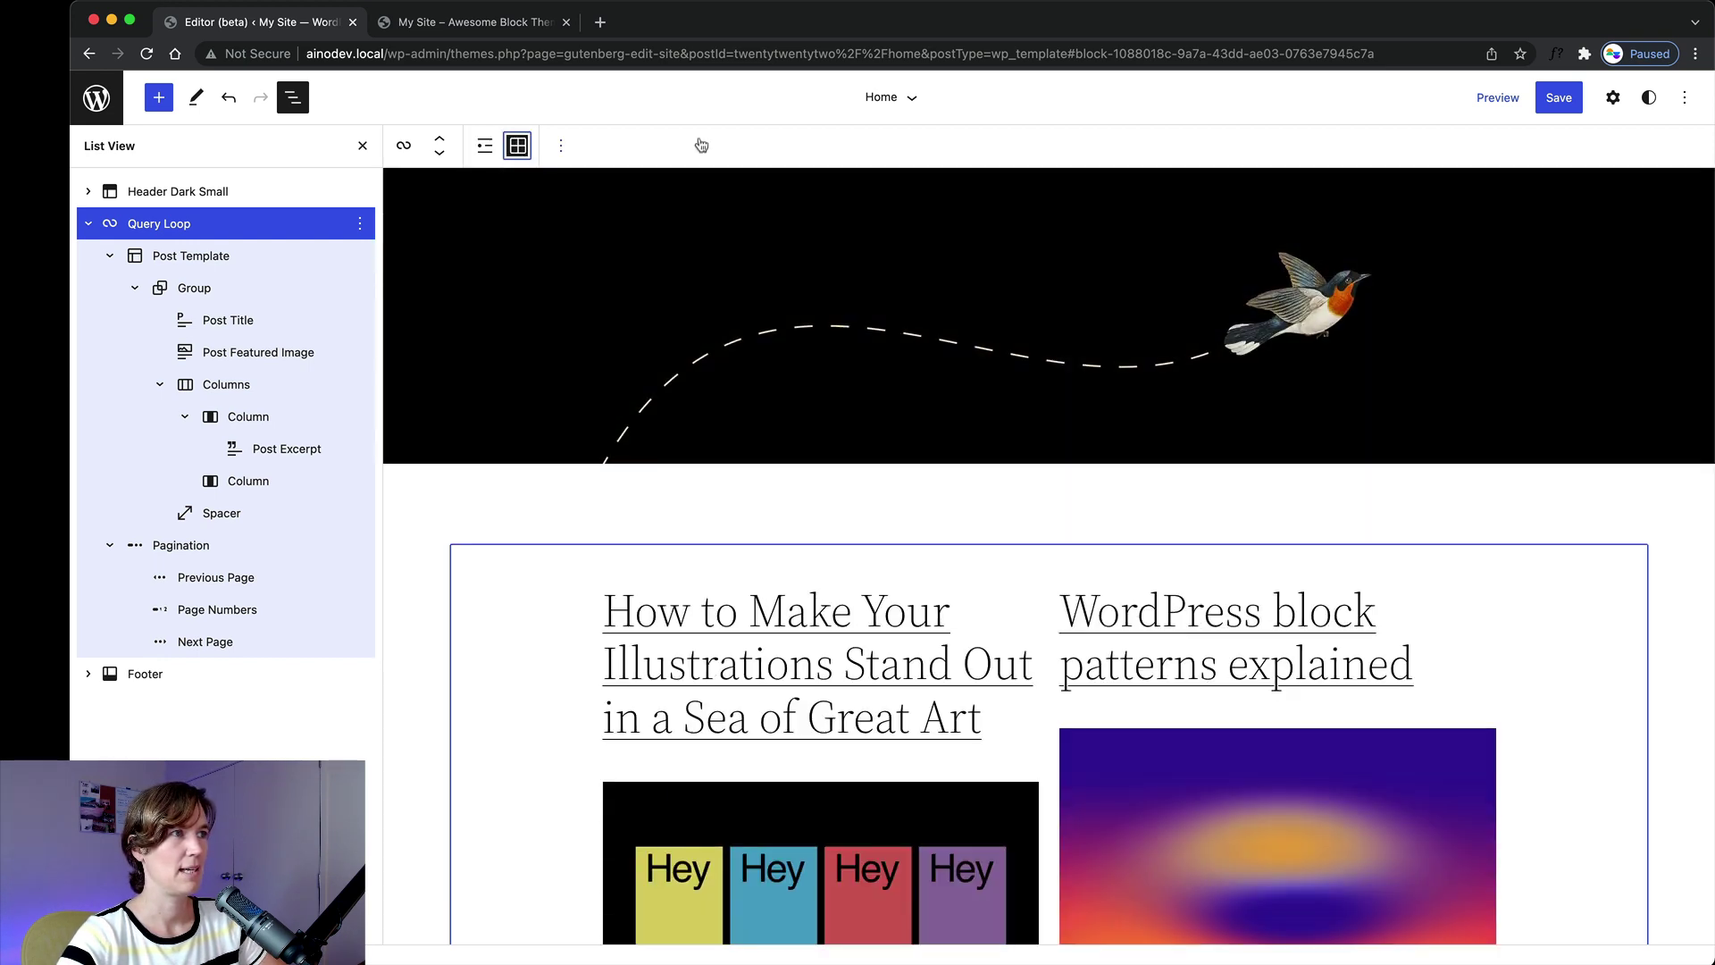
Show the Query Loop's block settings, followed by the Home template's settings with its Header and Footer areas.
left_click(1613, 98)
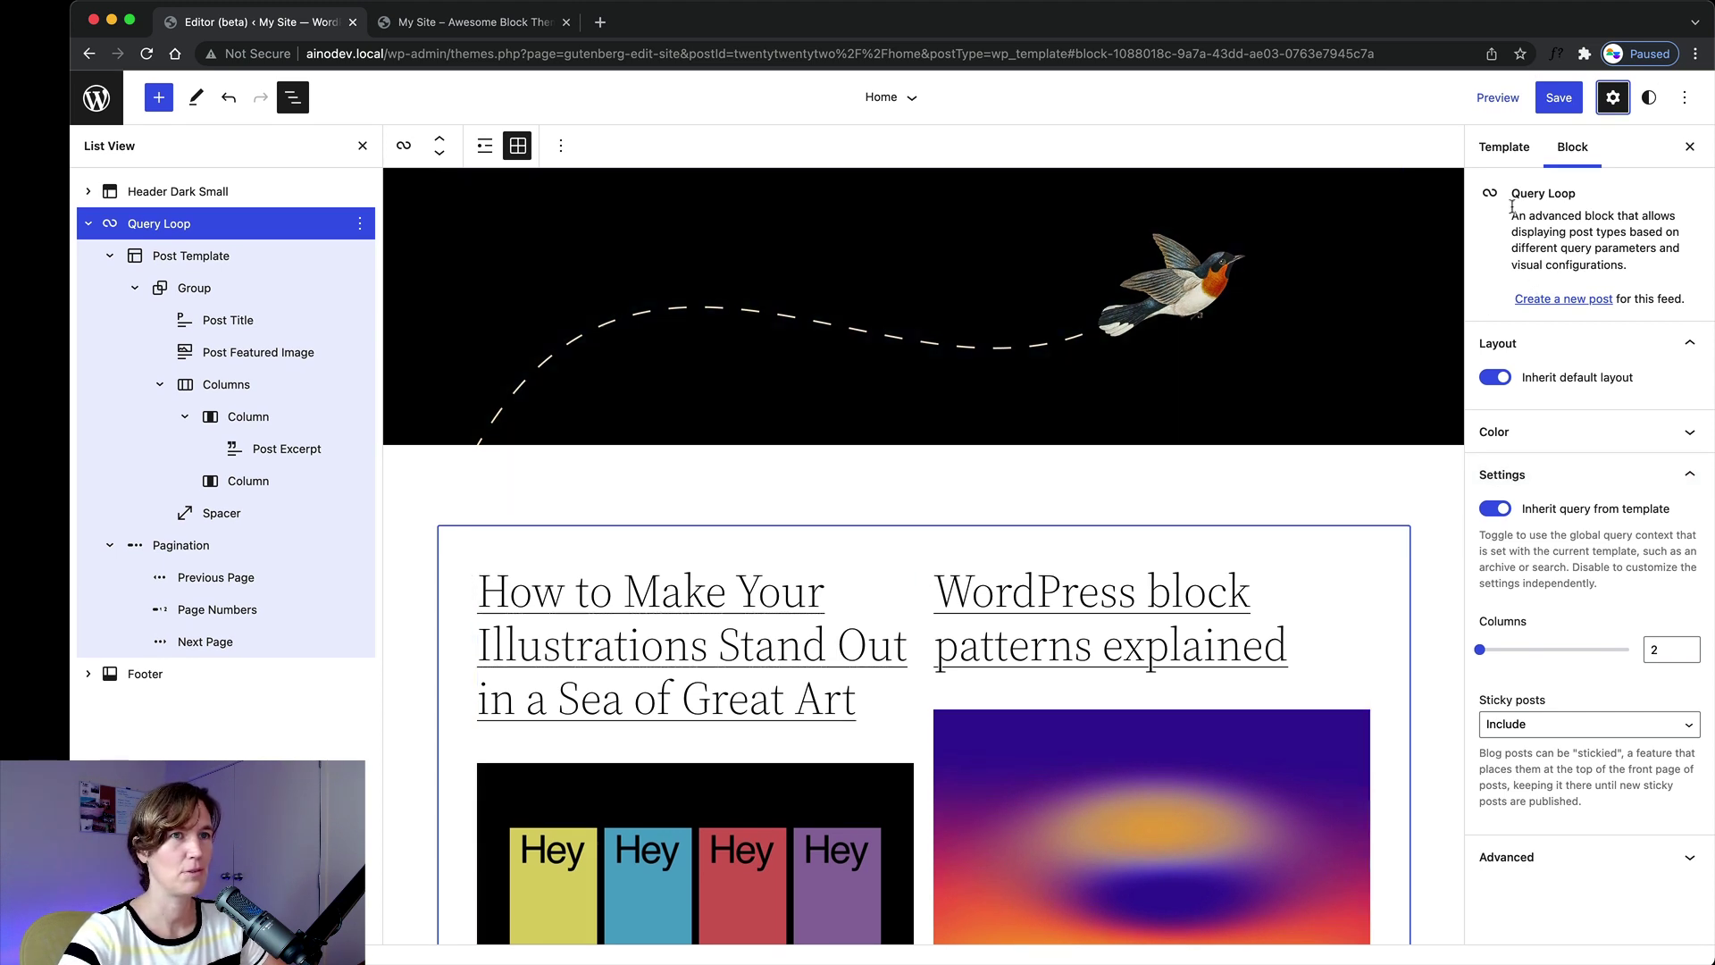
left_click(1505, 155)
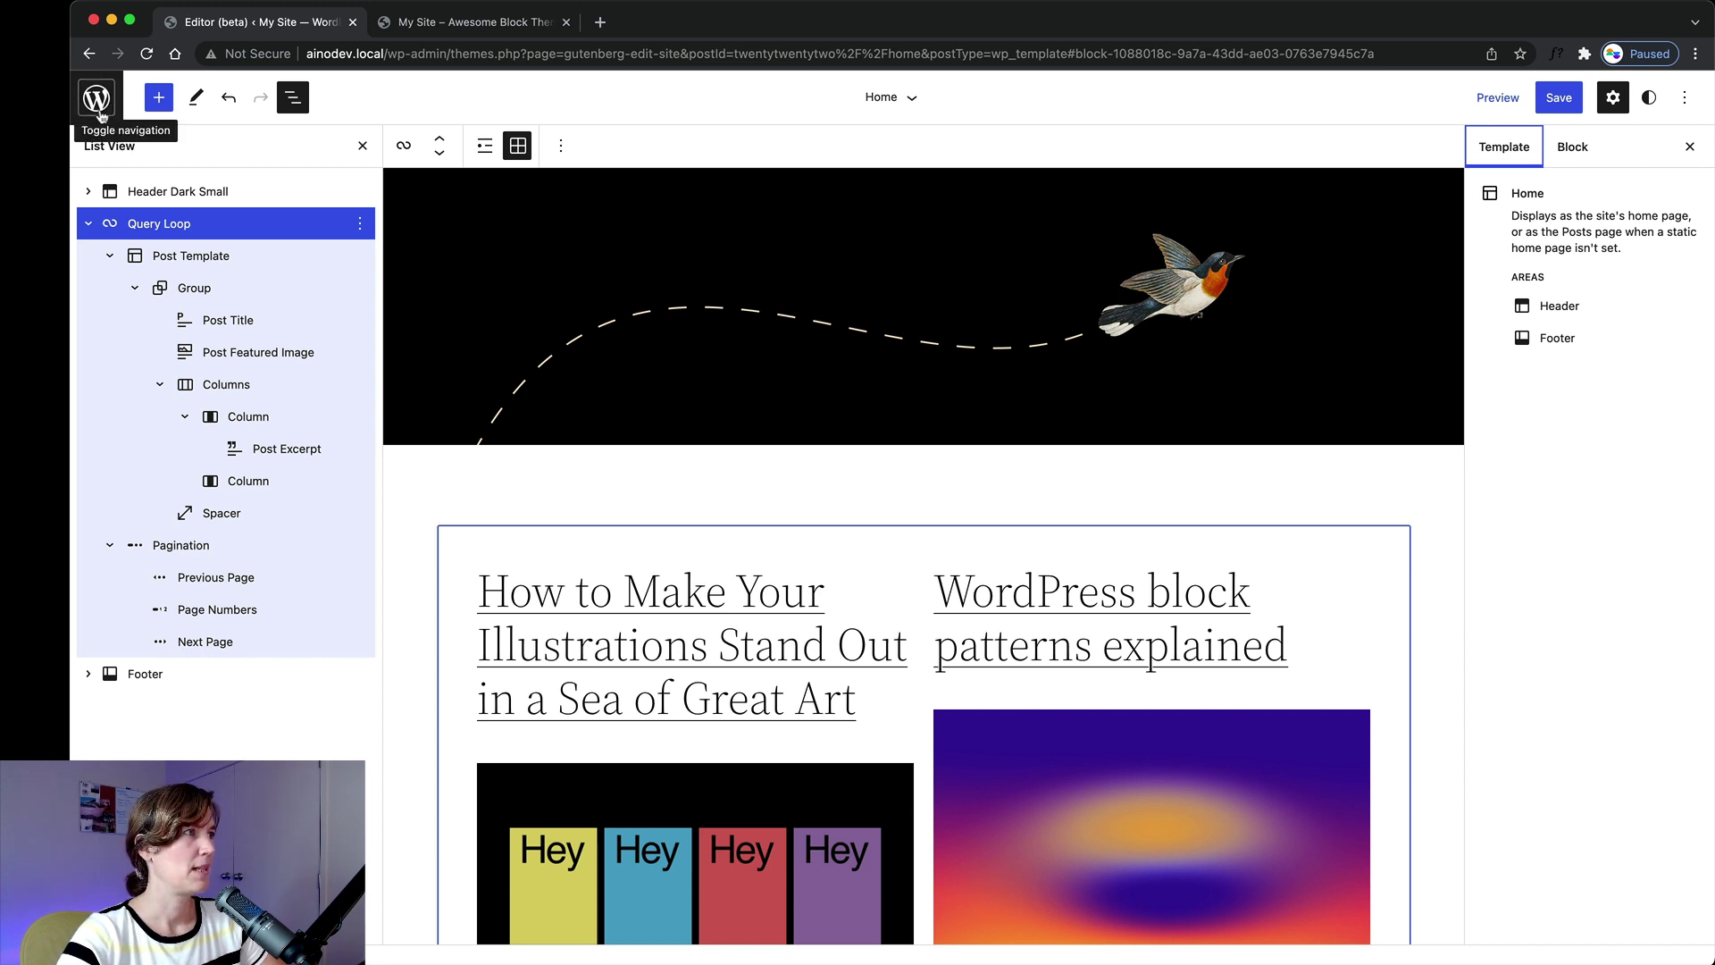
scroll(528, 394, "up", 3)
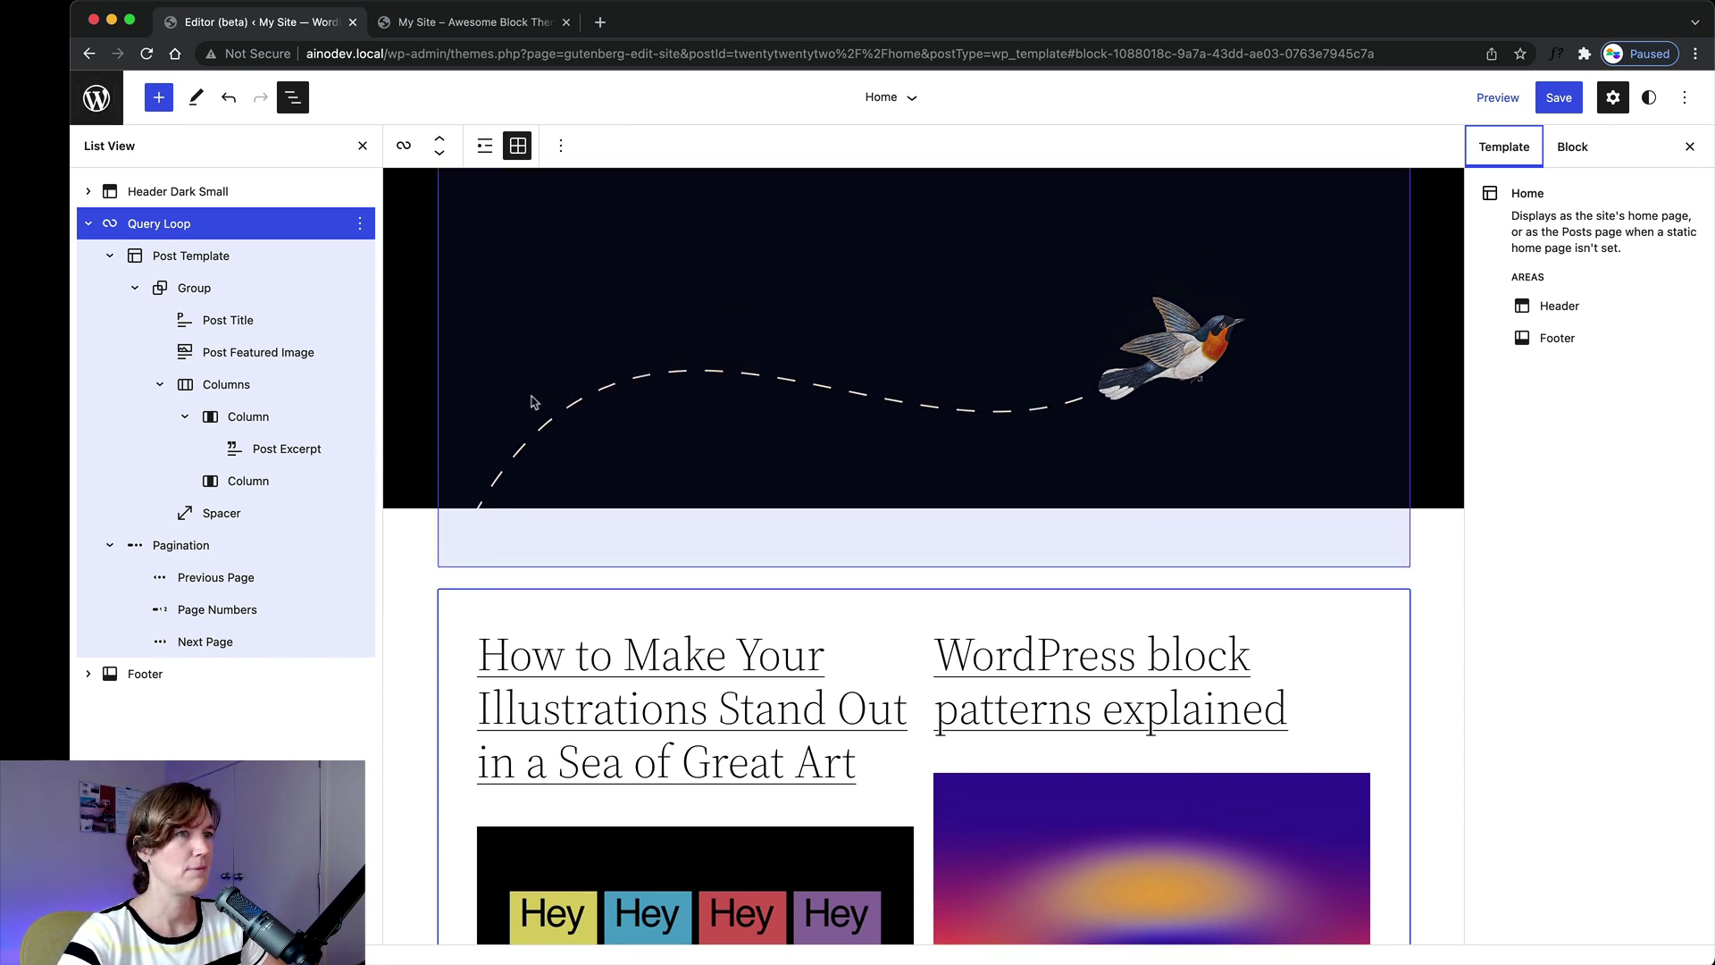
scroll(547, 250, "up", 1)
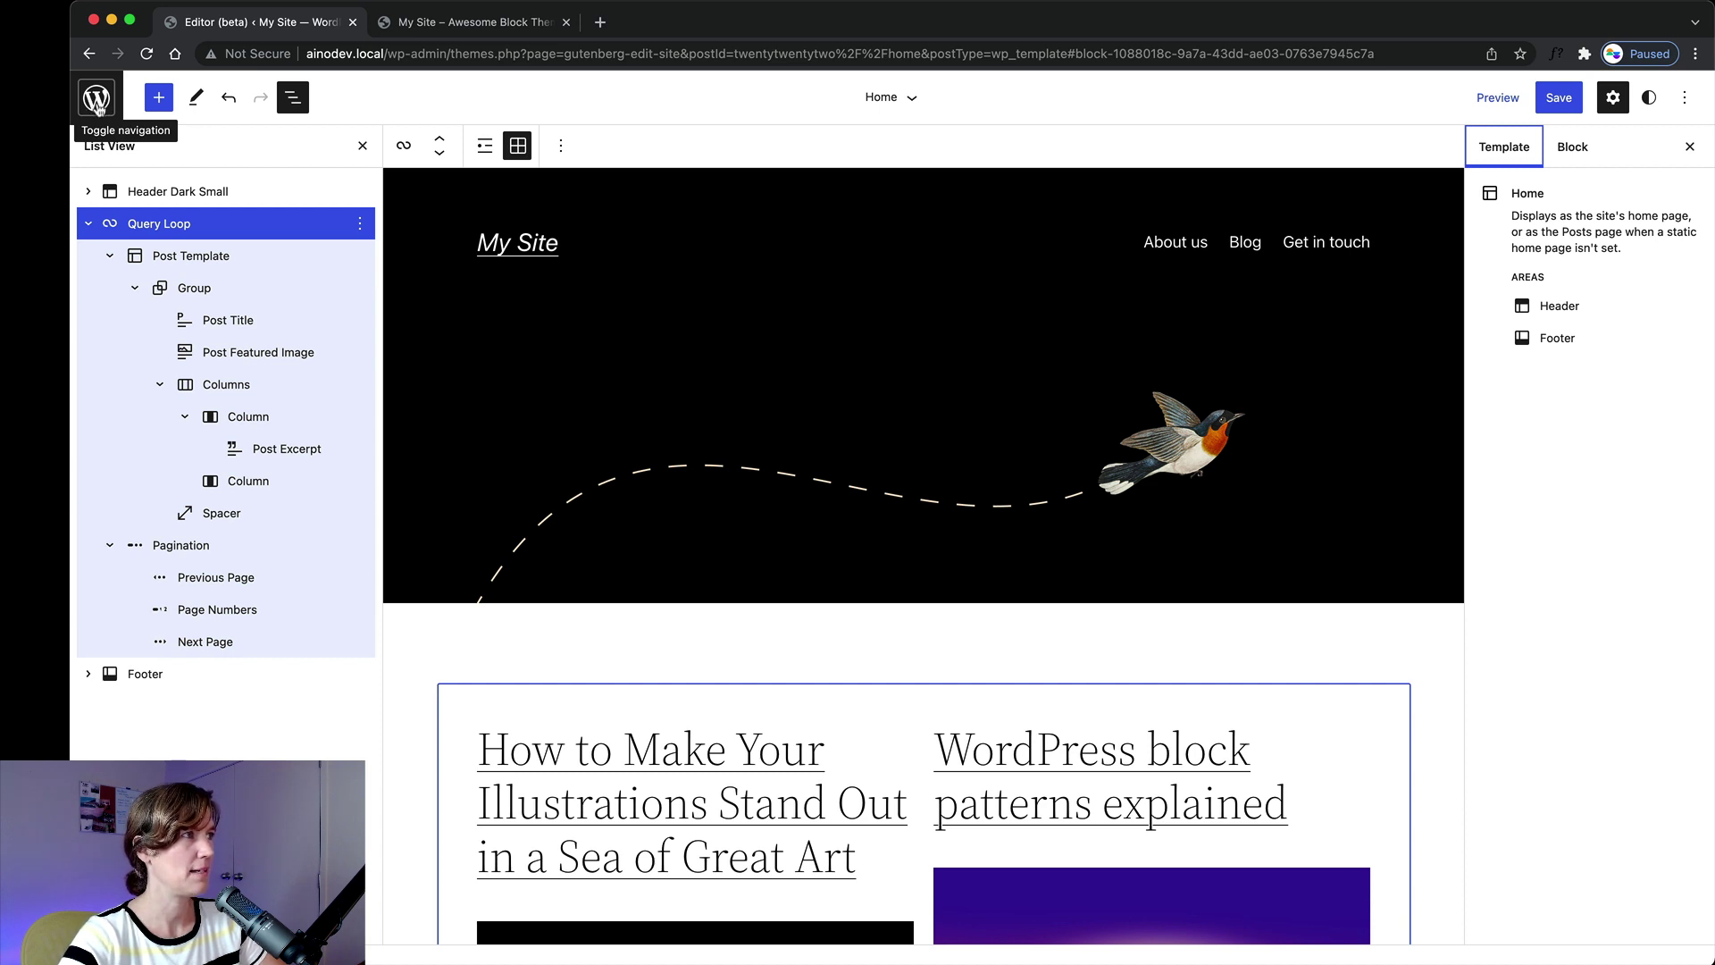
Leave the site editor for the dashboard without saving the changes, and reopen the beta site editor.
left_click(96, 99)
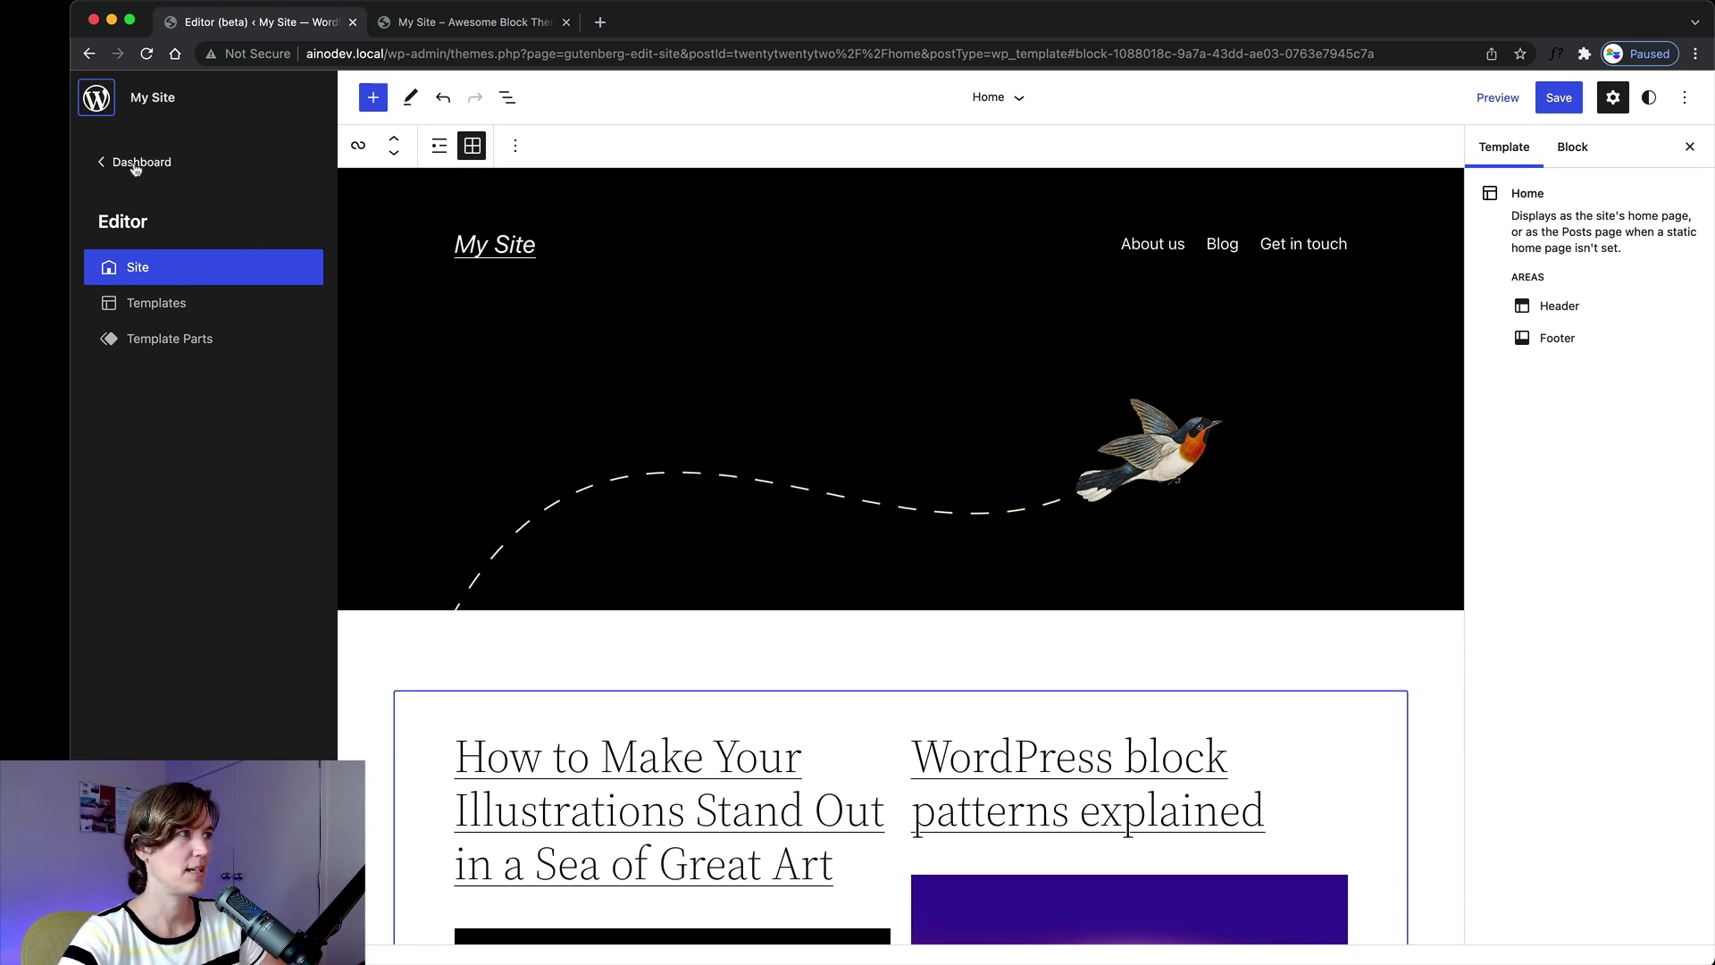
left_click(135, 165)
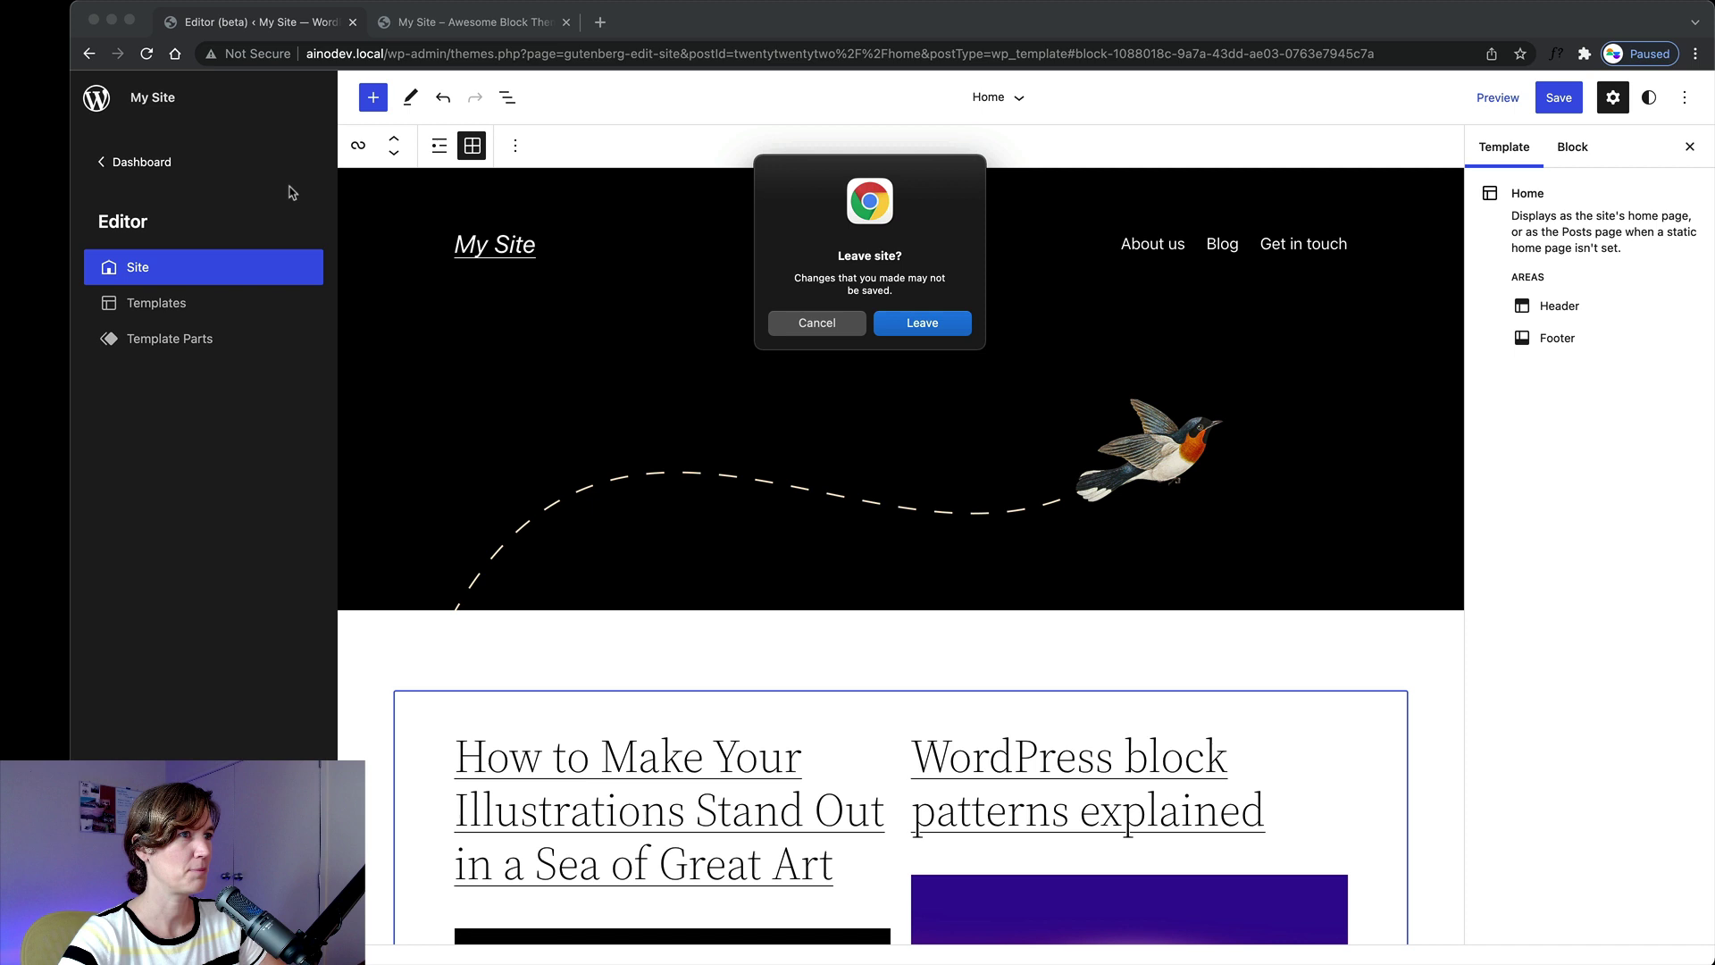
left_click(889, 332)
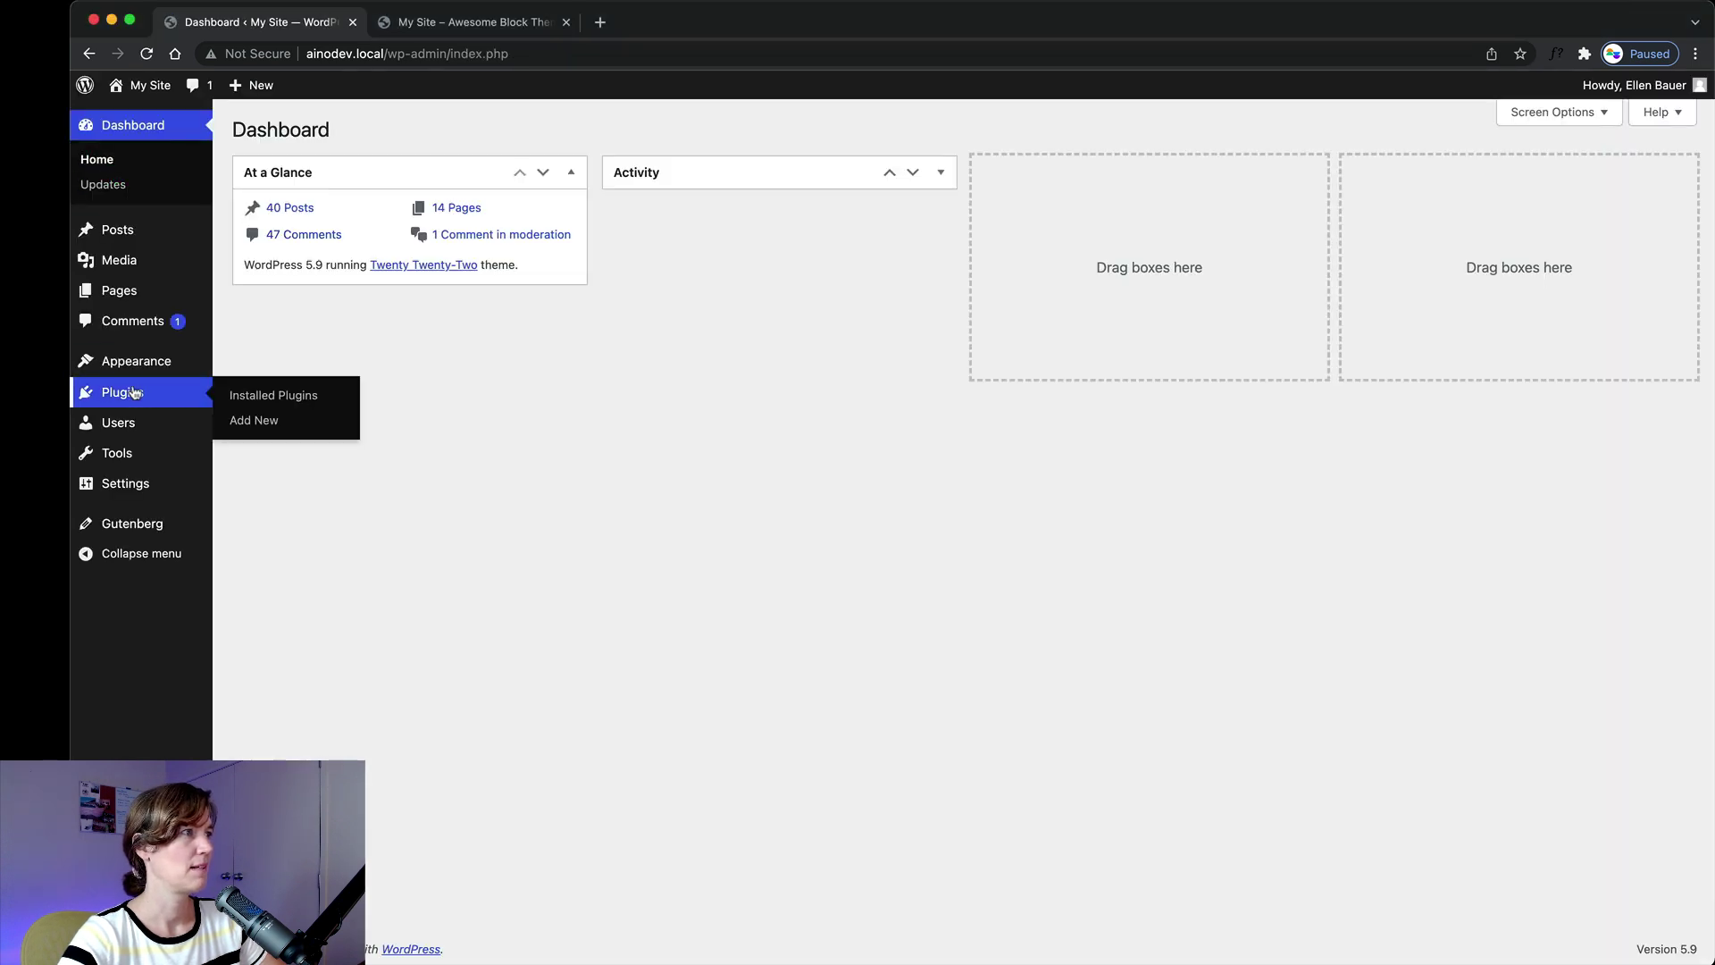
mouse_move(113, 367)
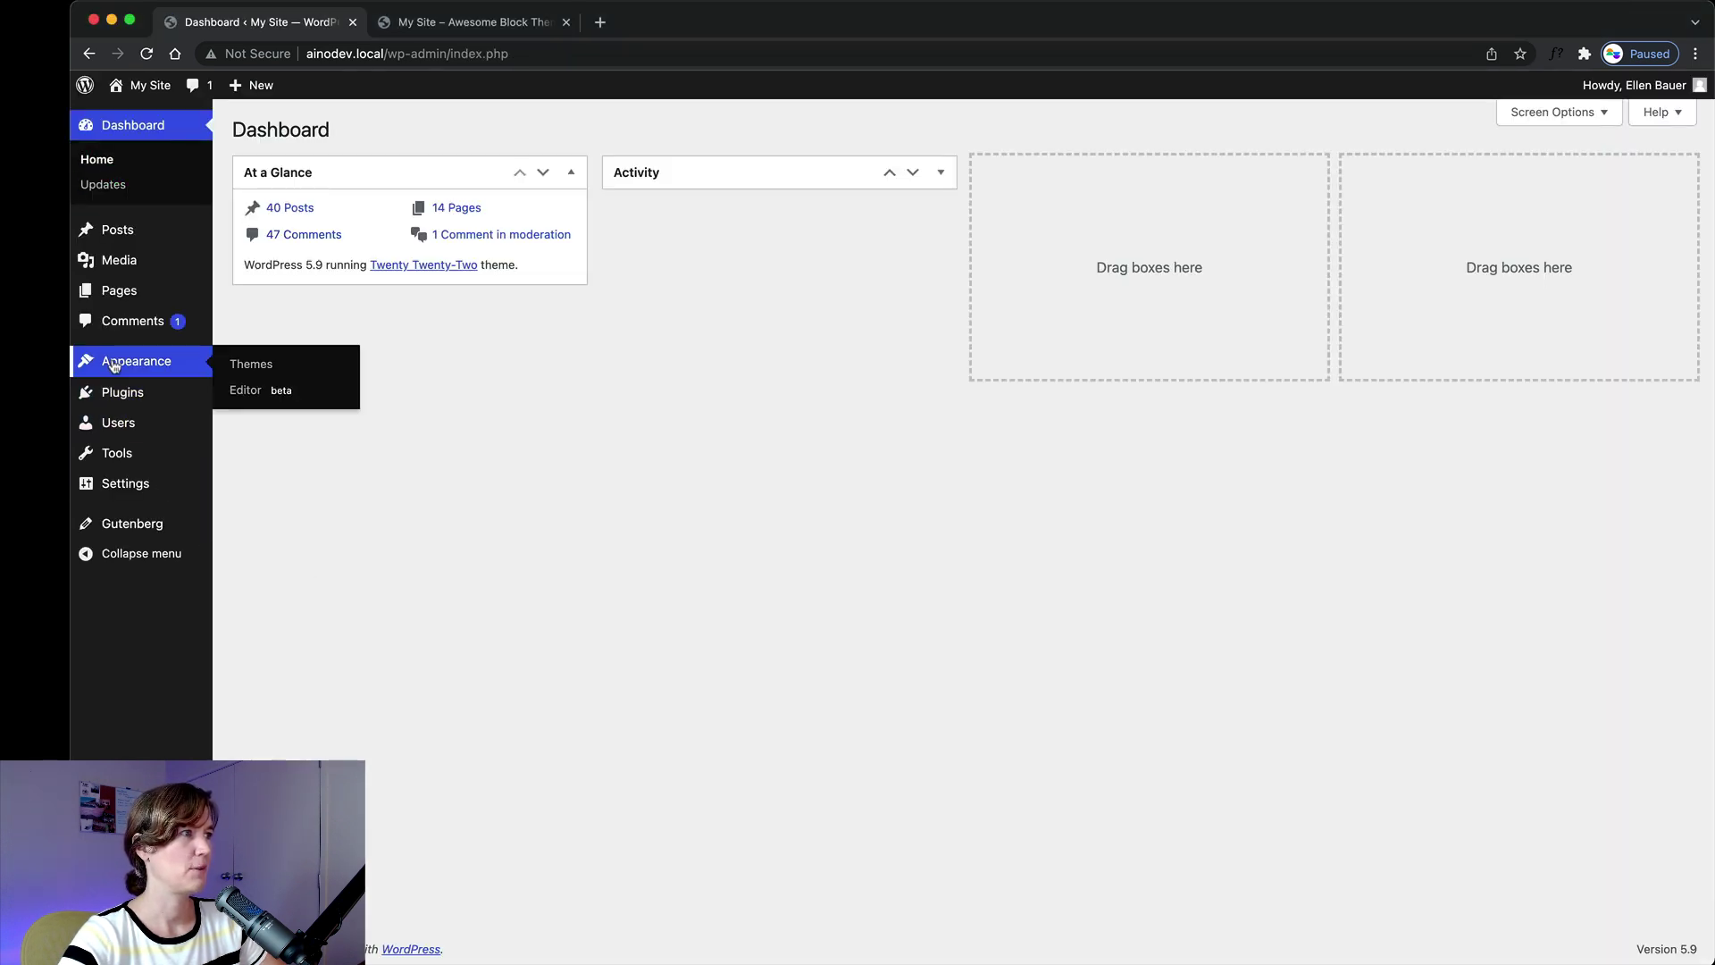
left_click(250, 396)
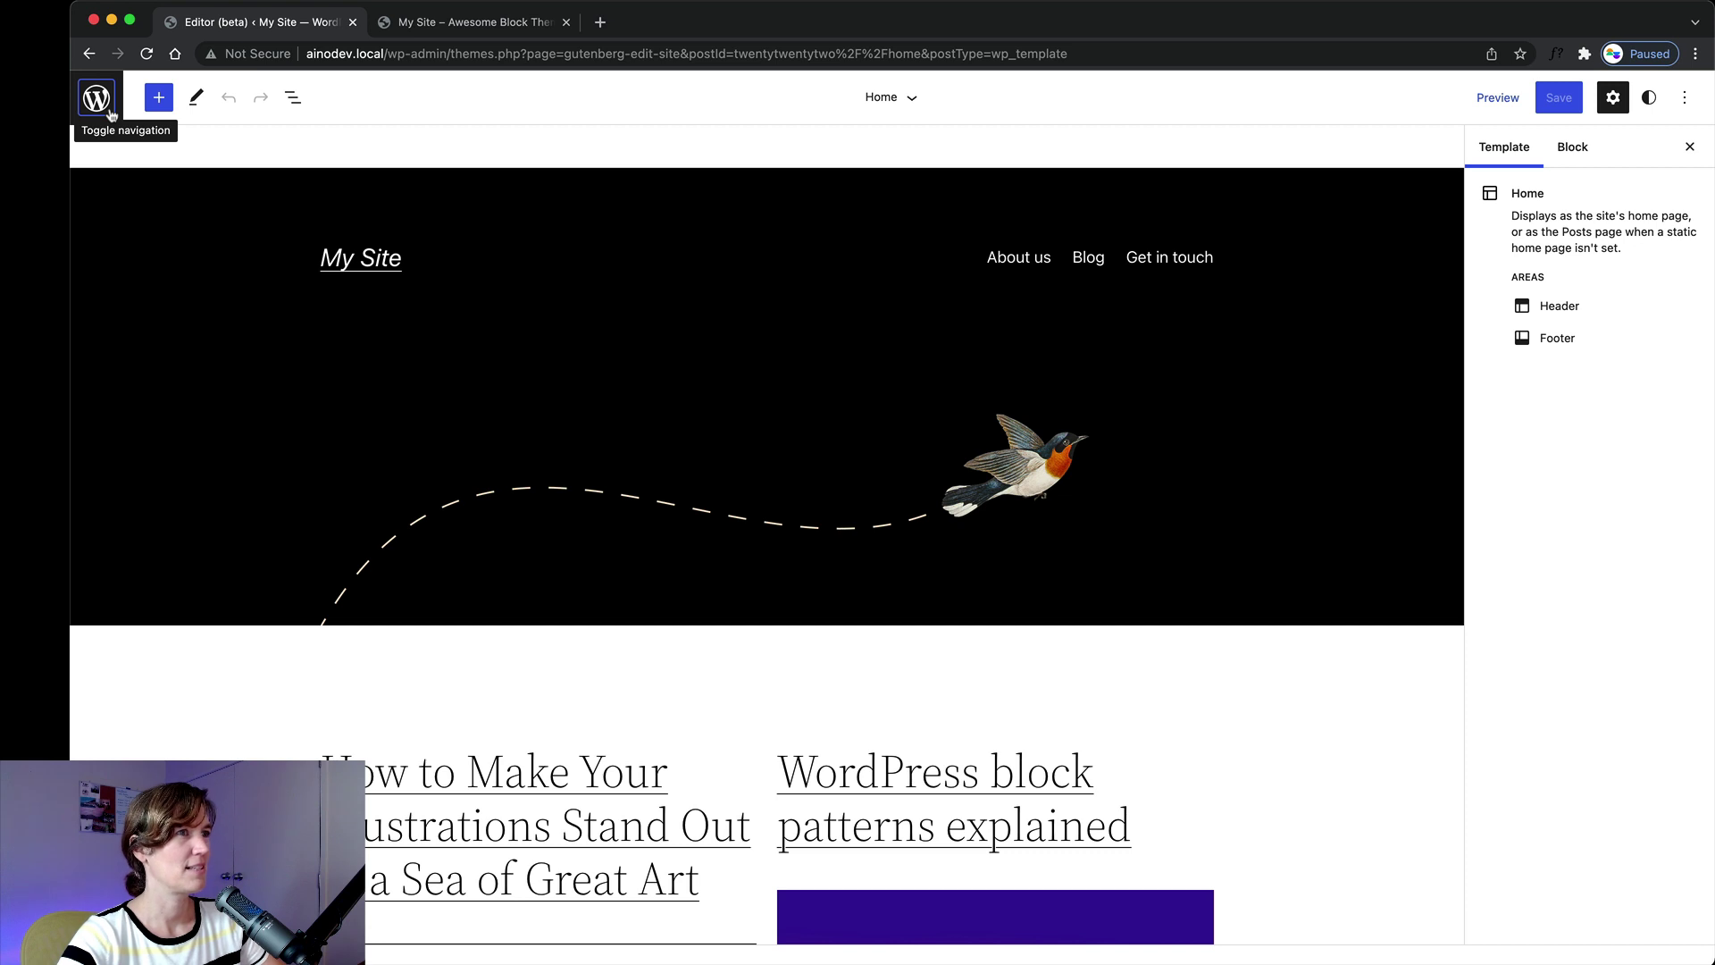
Open the site editor's list of templates and look through the ones provided by Twenty Twenty-Two.
left_click(96, 97)
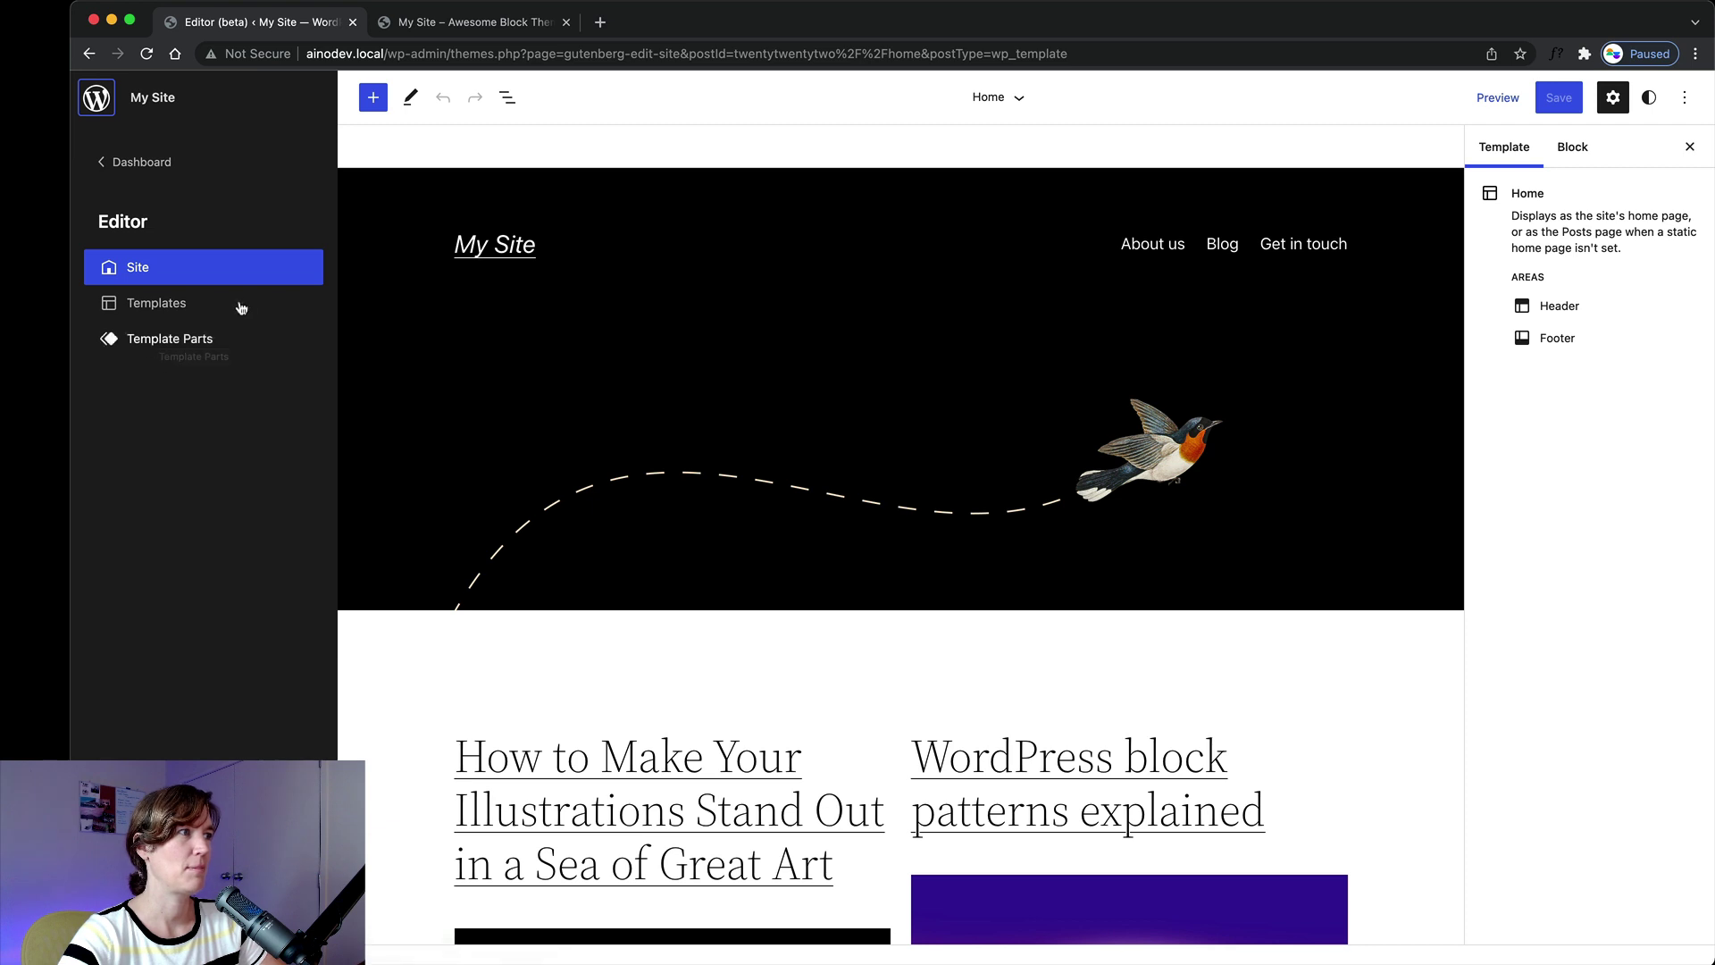
left_click(185, 307)
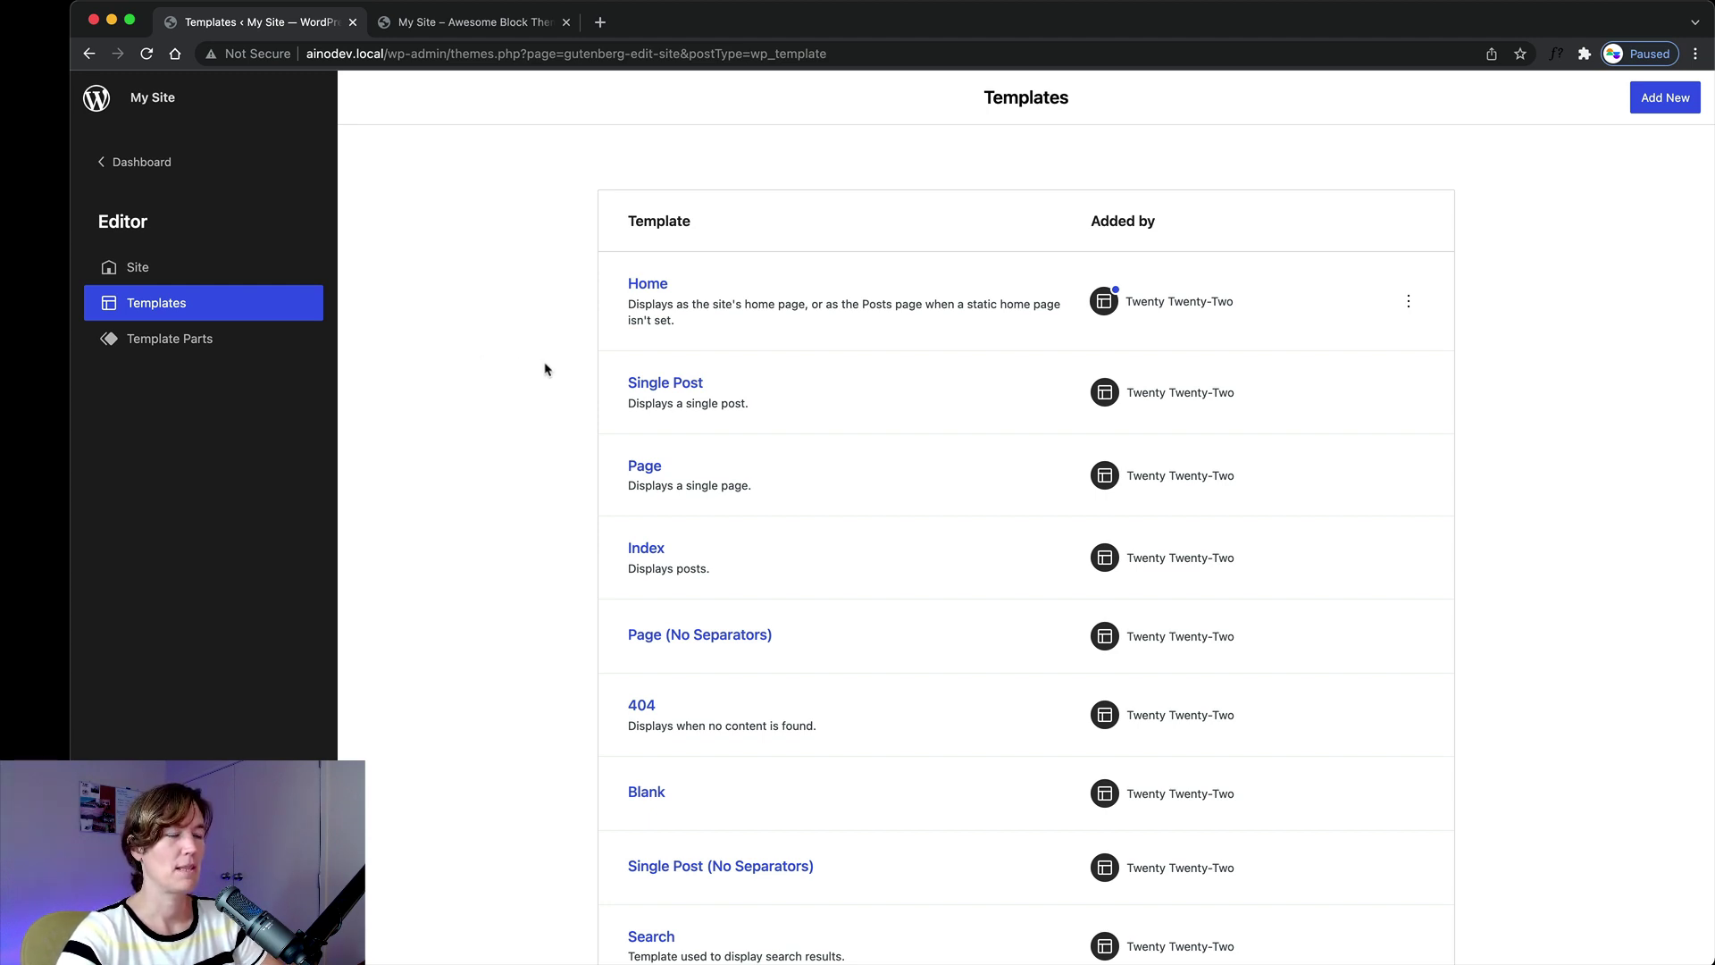
scroll(552, 366, "down", 5)
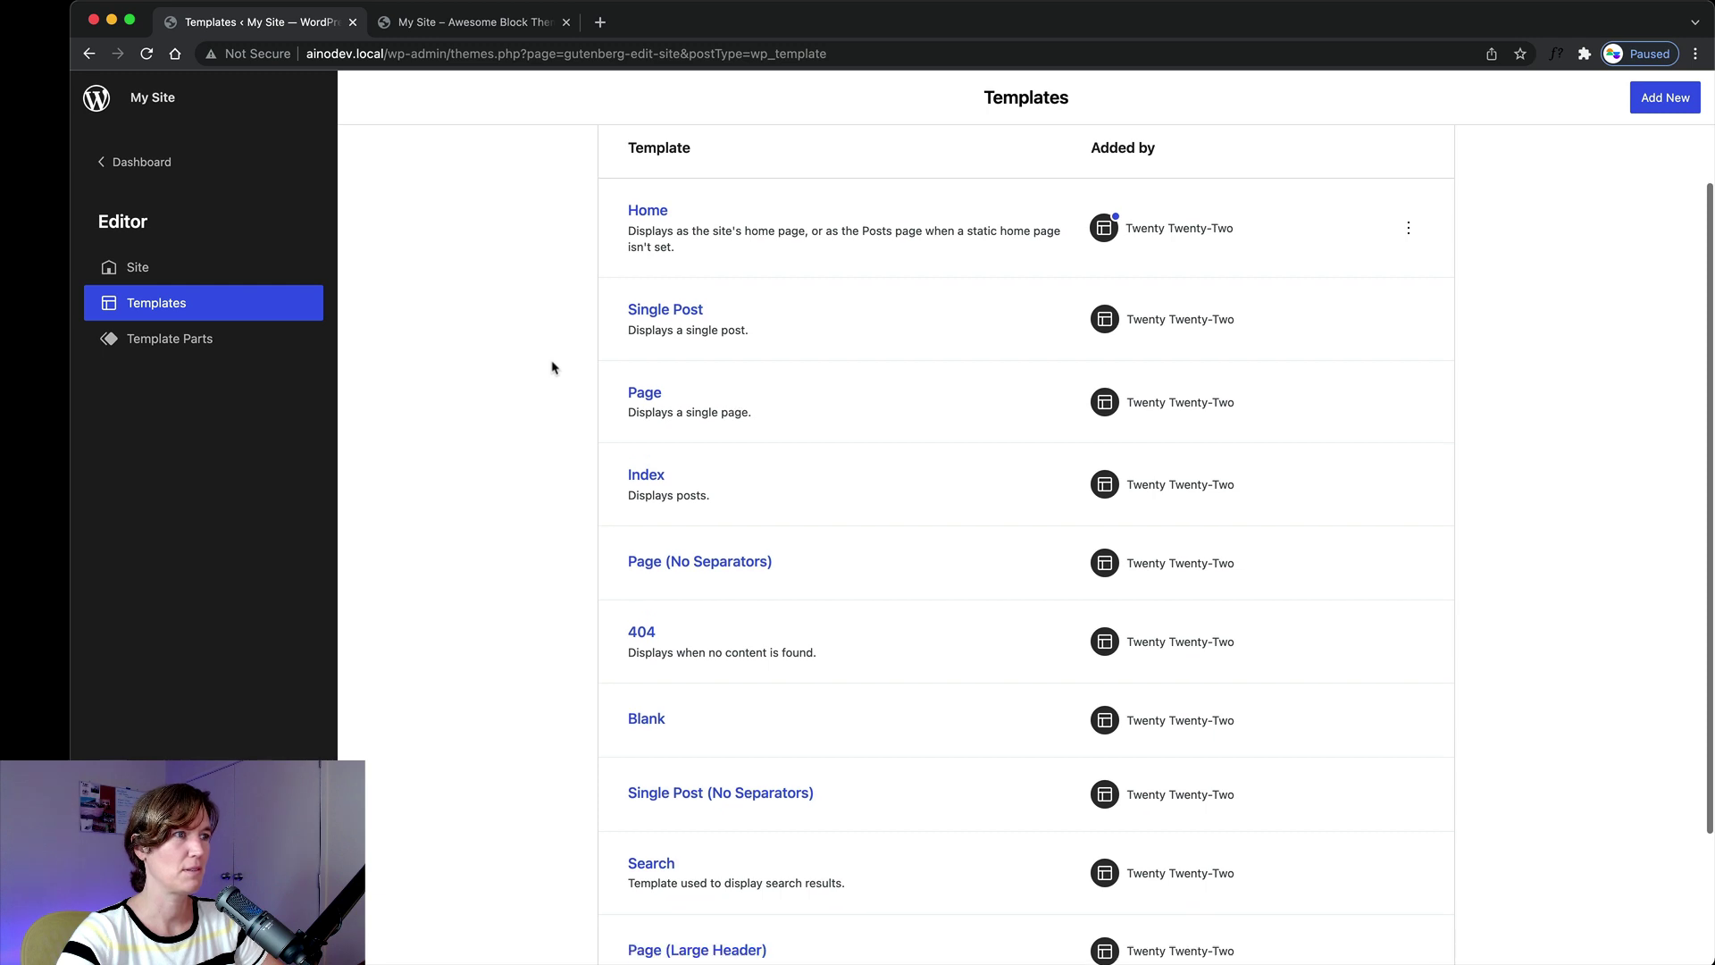
scroll(552, 366, "up", 5)
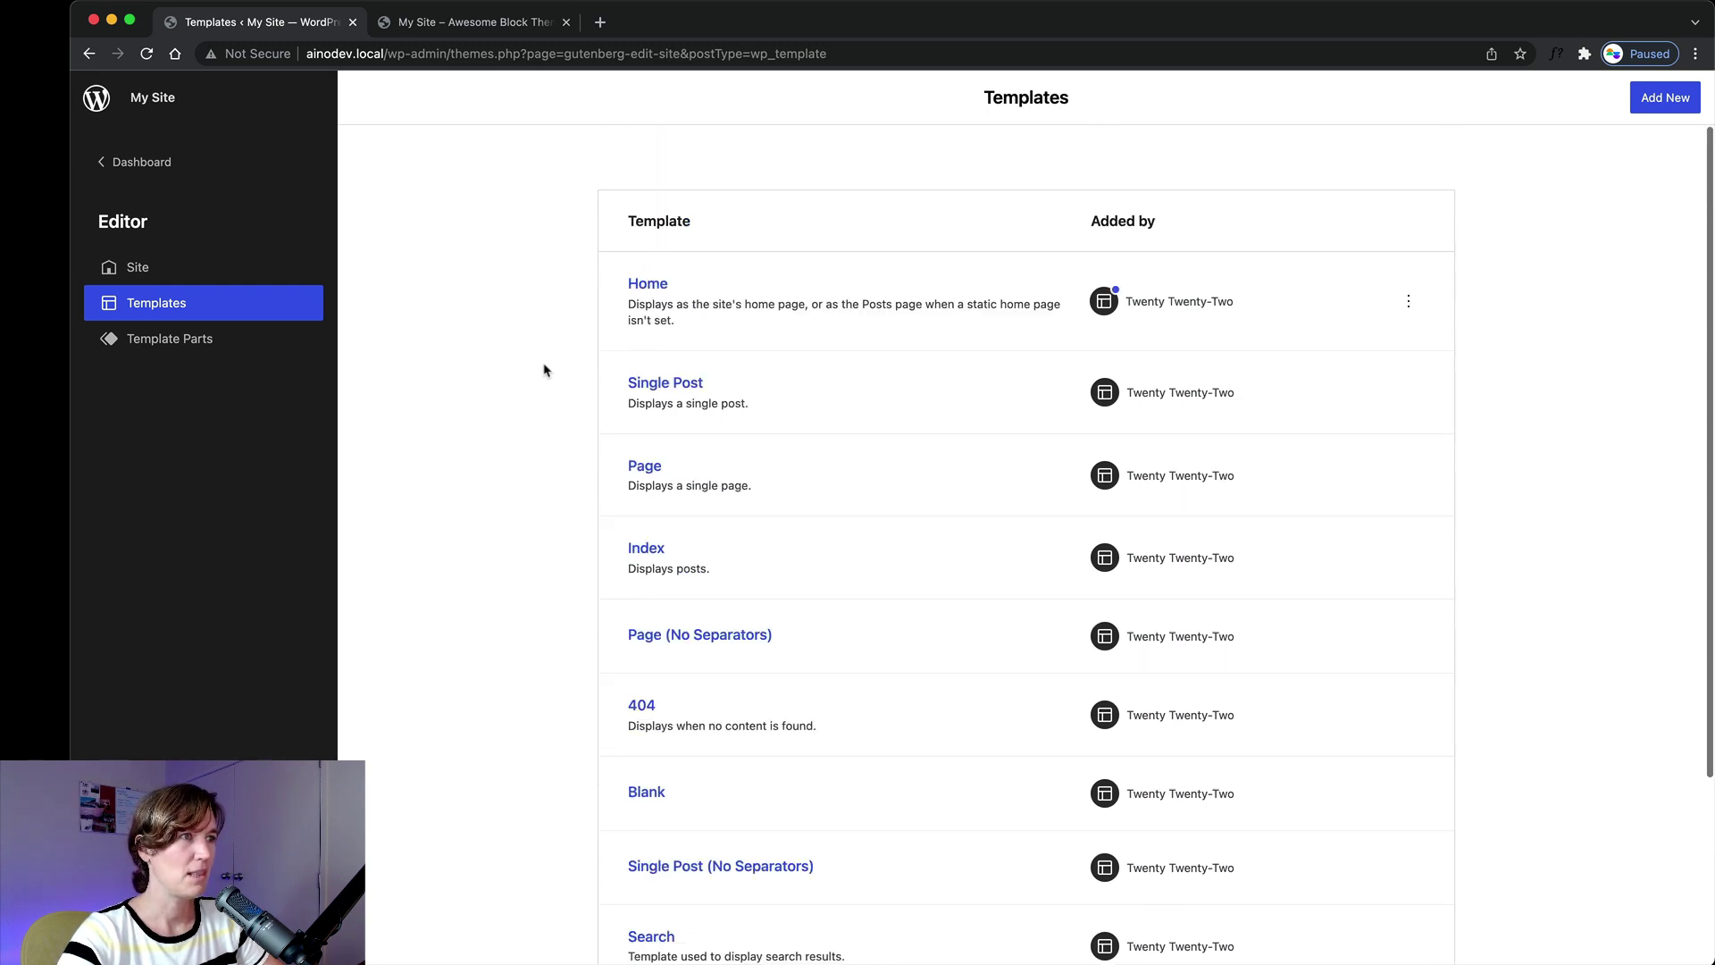
scroll(545, 371, "down", 2)
scroll(554, 370, "up", 2)
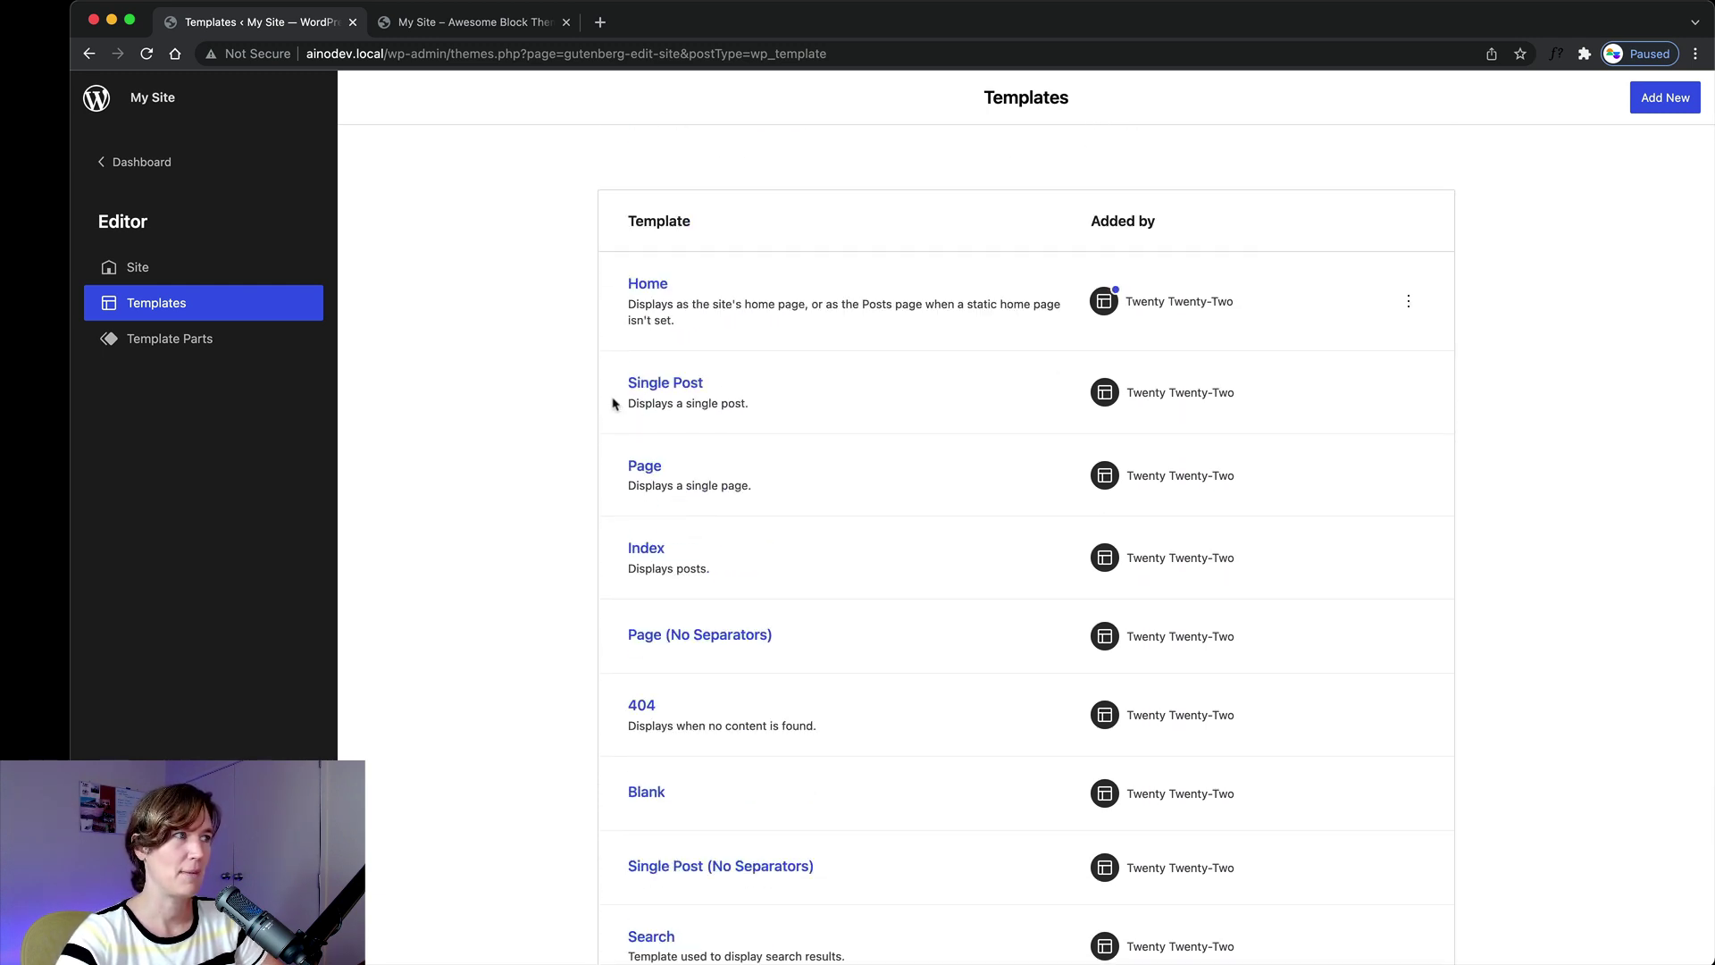
Open the 404 template from the template list and view its layout.
scroll(613, 406, "down", 3)
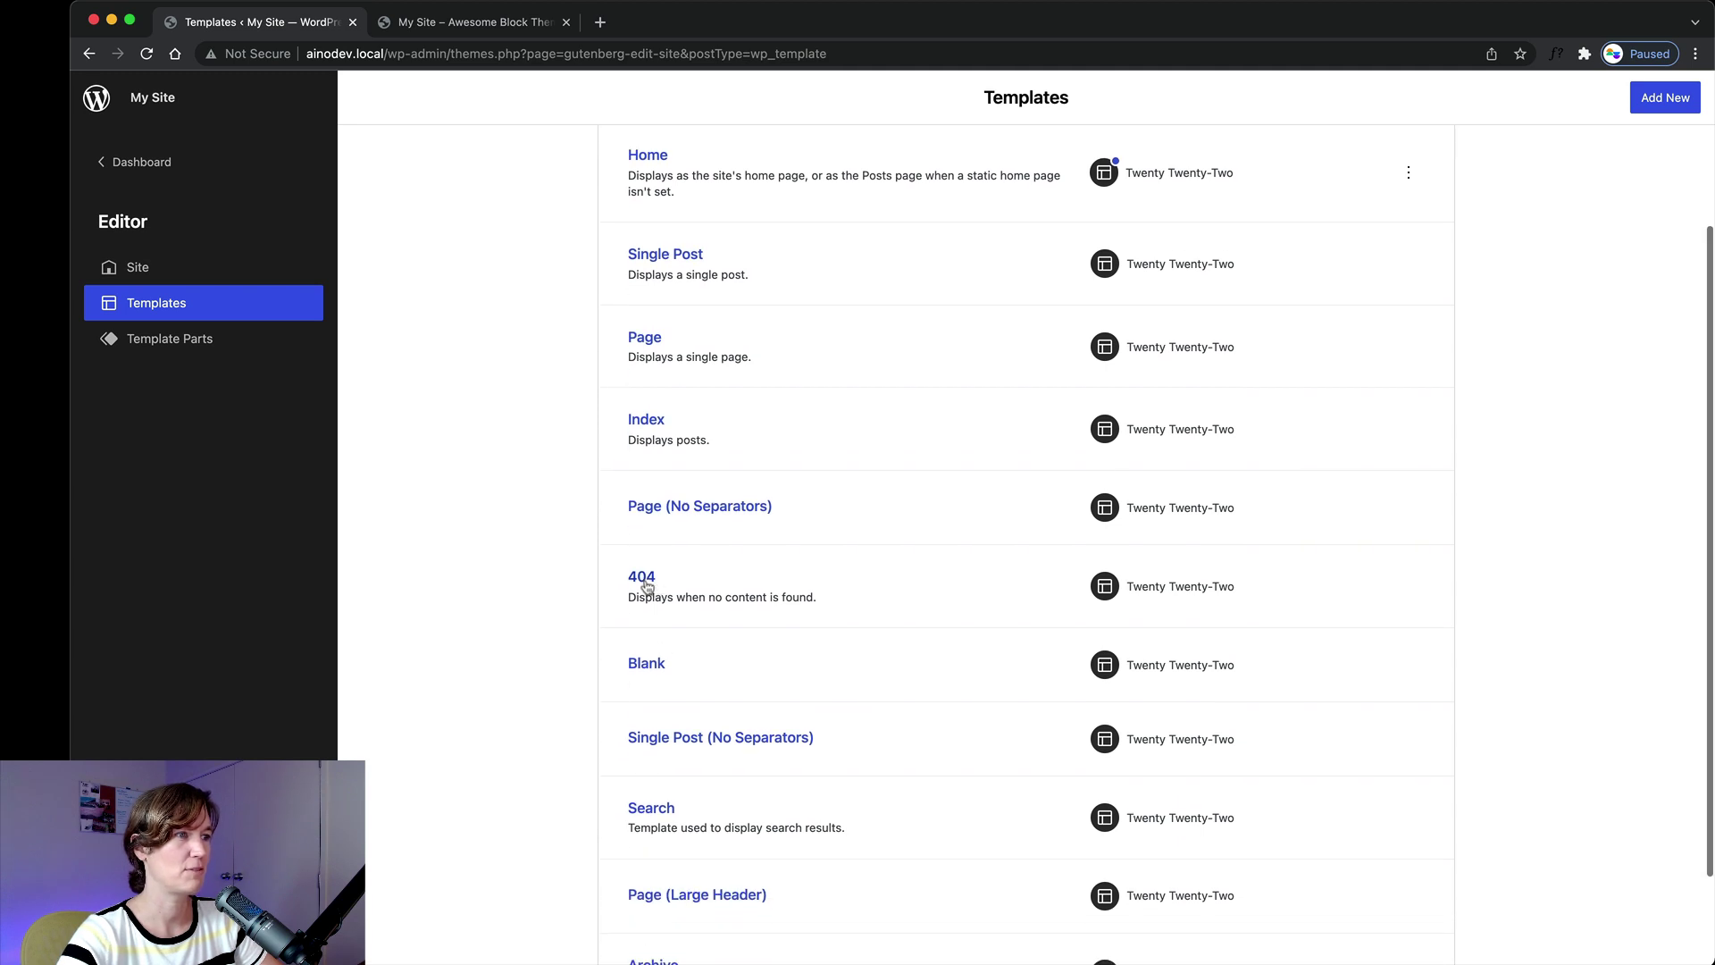
left_click(641, 579)
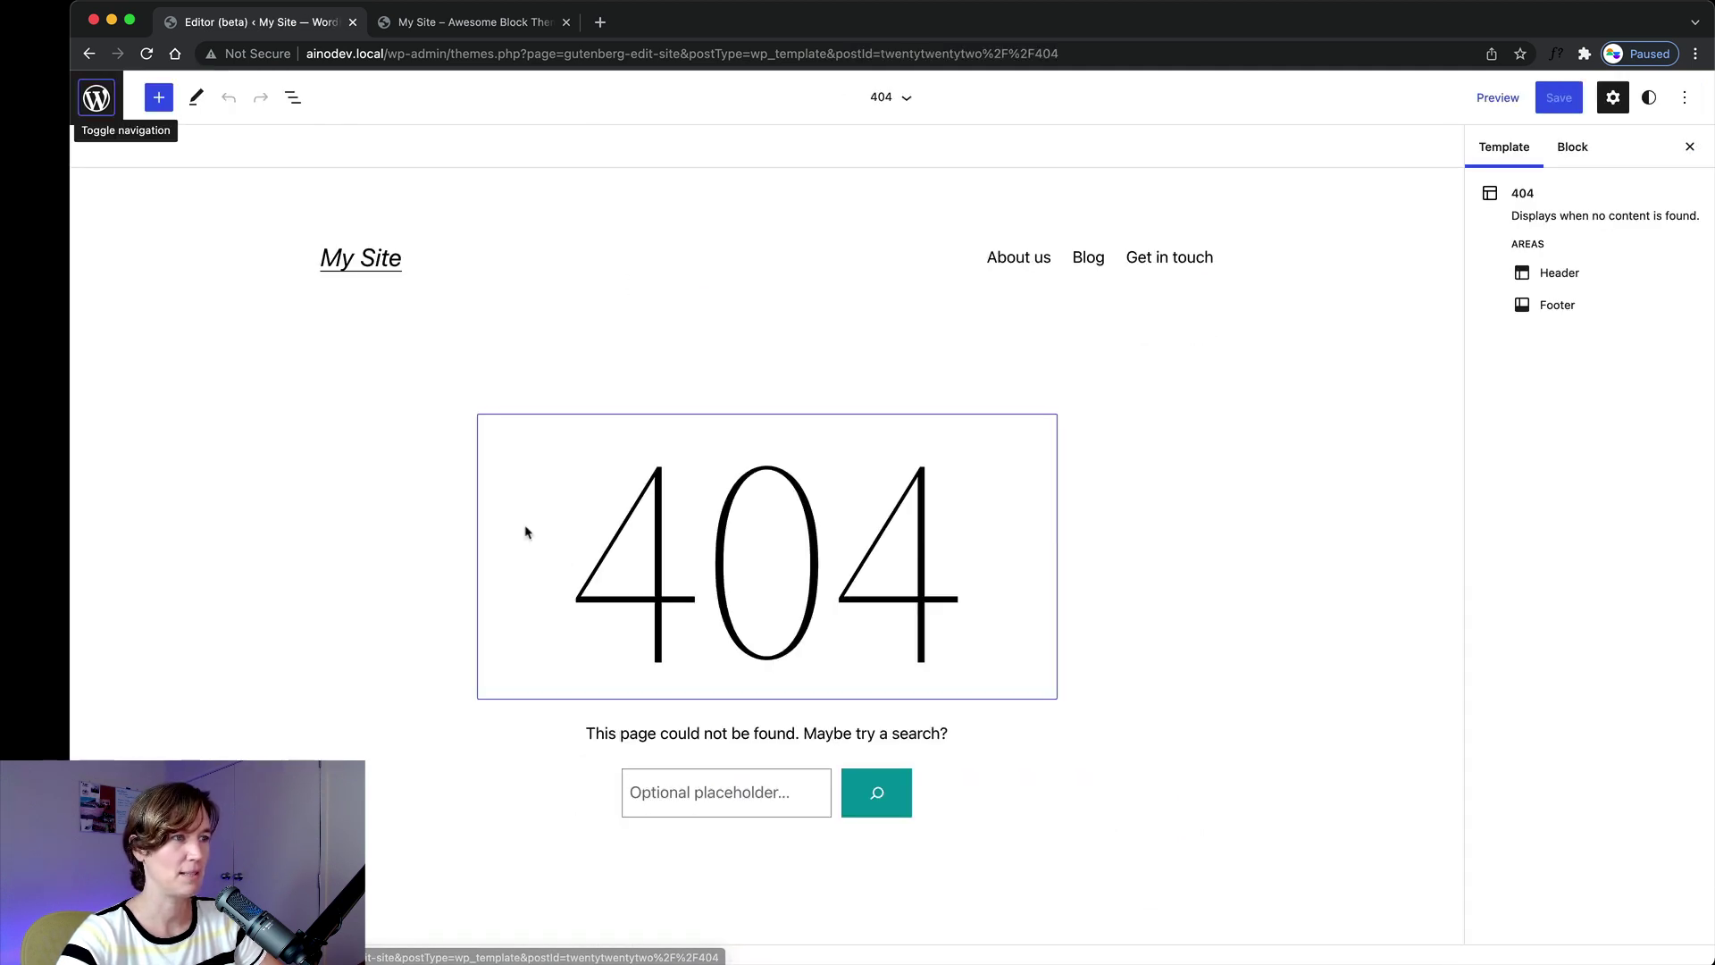
scroll(292, 348, "down", 1)
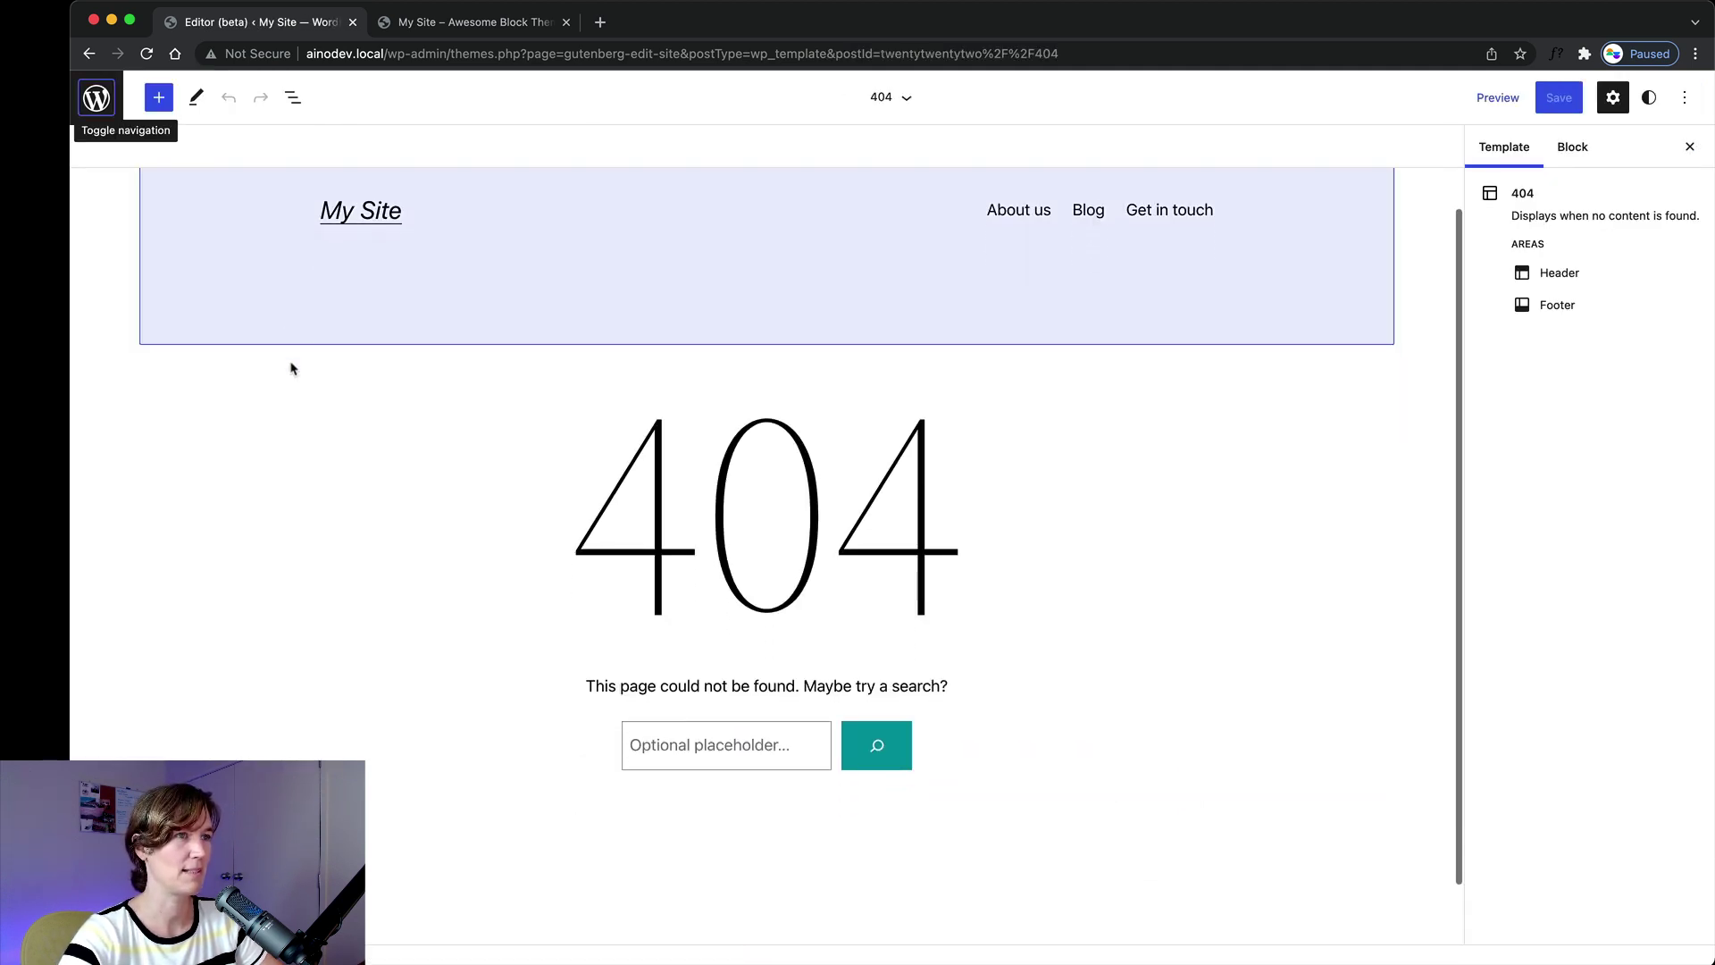
Inspect the 404 template's blocks, from the header's Site Title to the content Group, Paragraph and Search blocks.
scroll(296, 597, "up", 1)
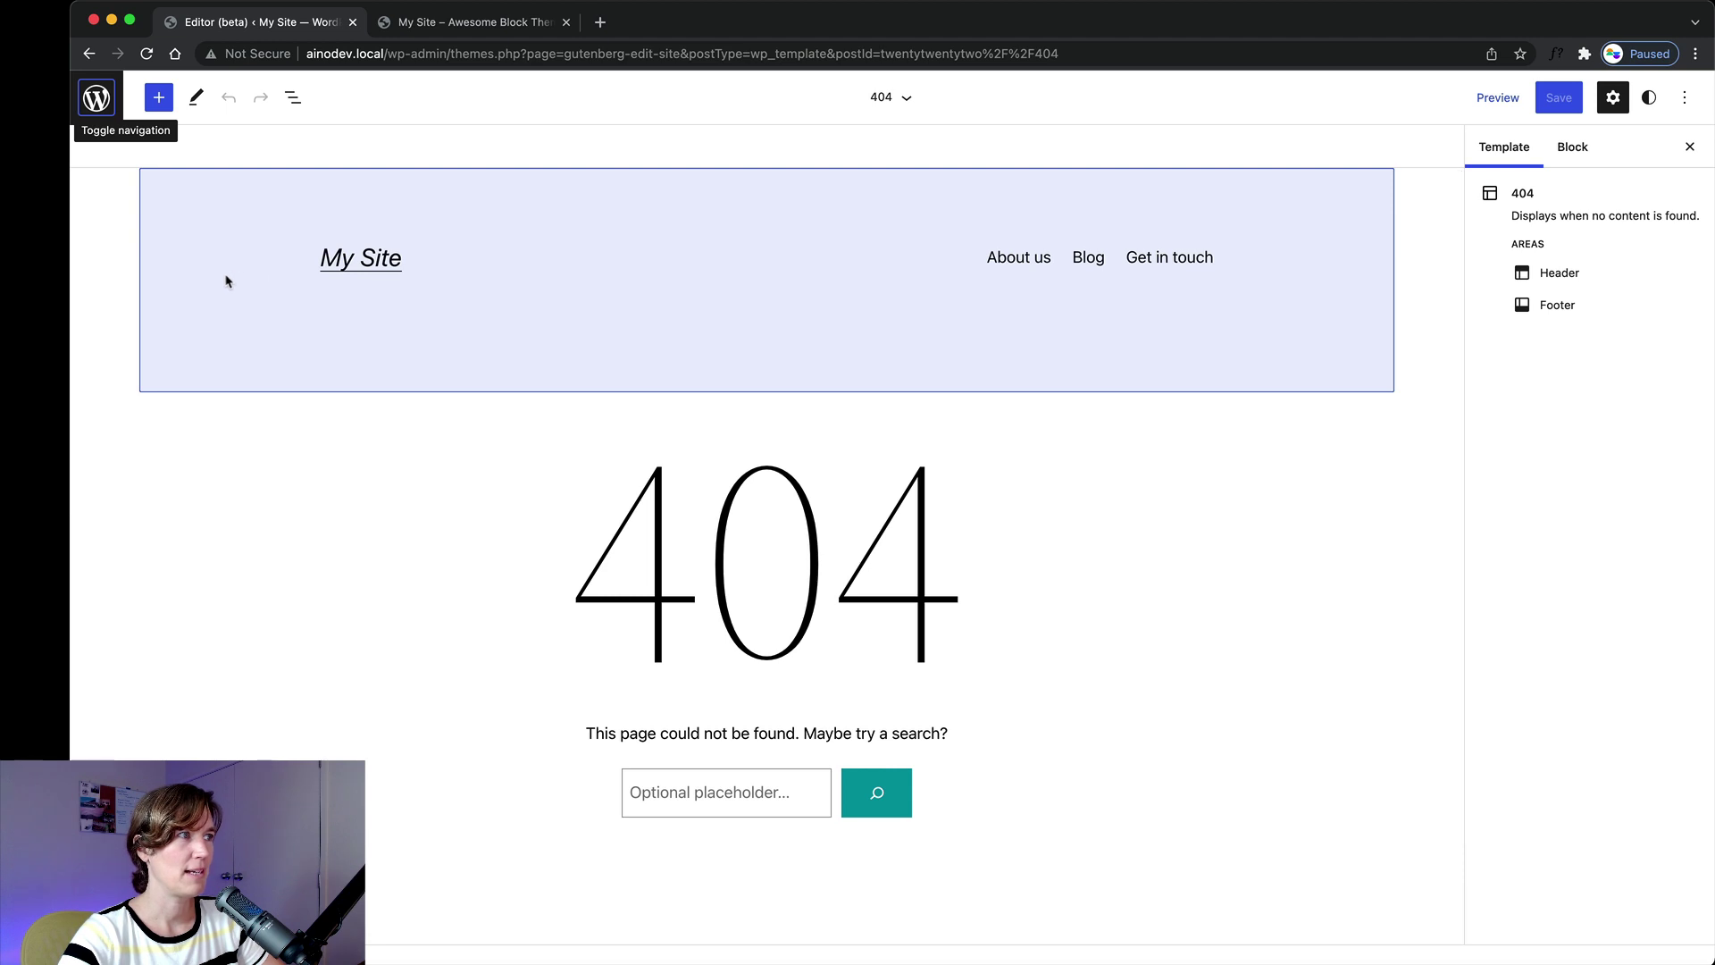
left_click(239, 288)
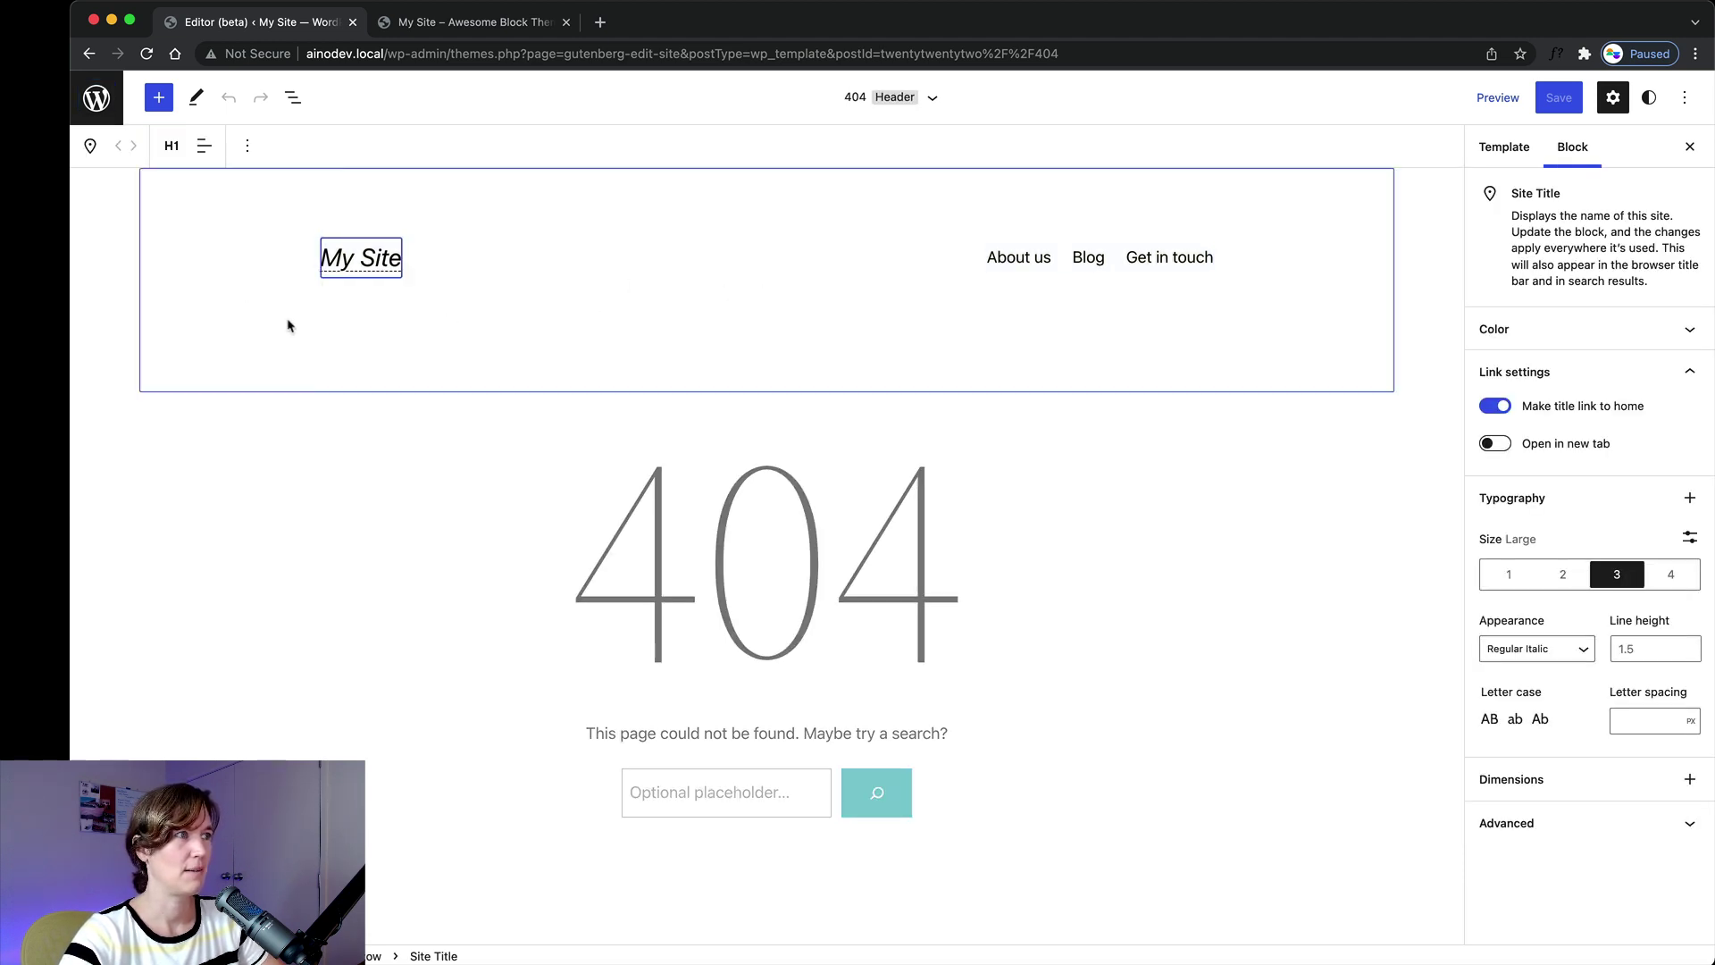
left_click(224, 507)
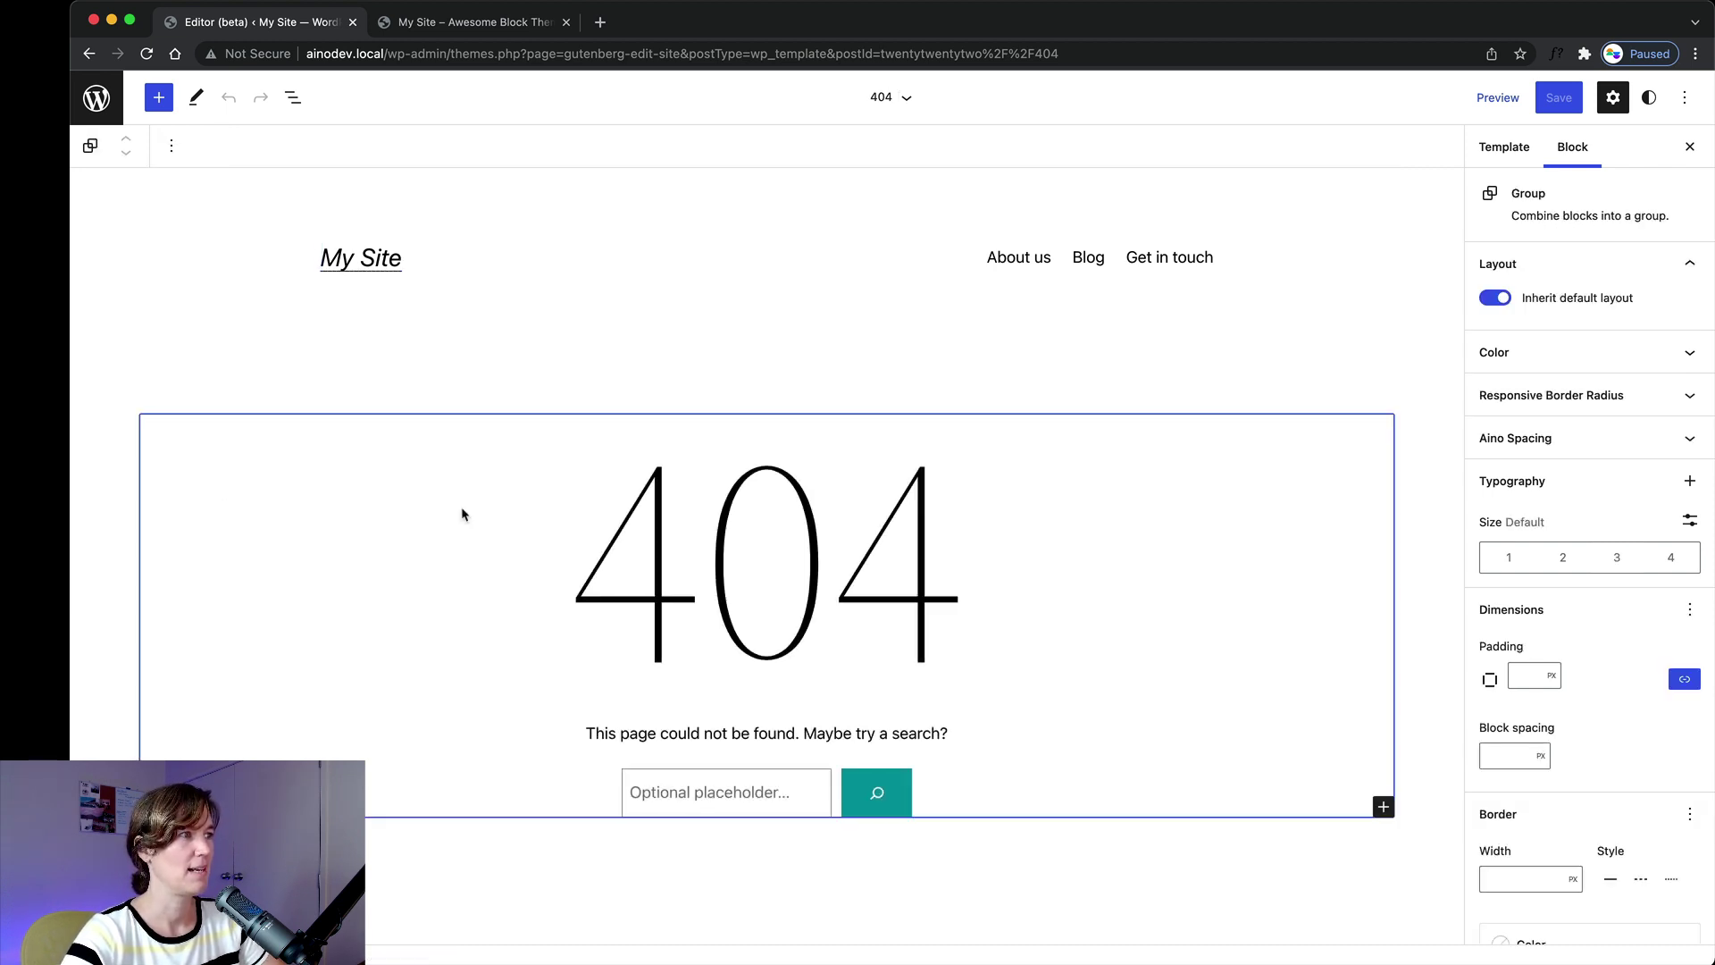
scroll(758, 582, "down", 1)
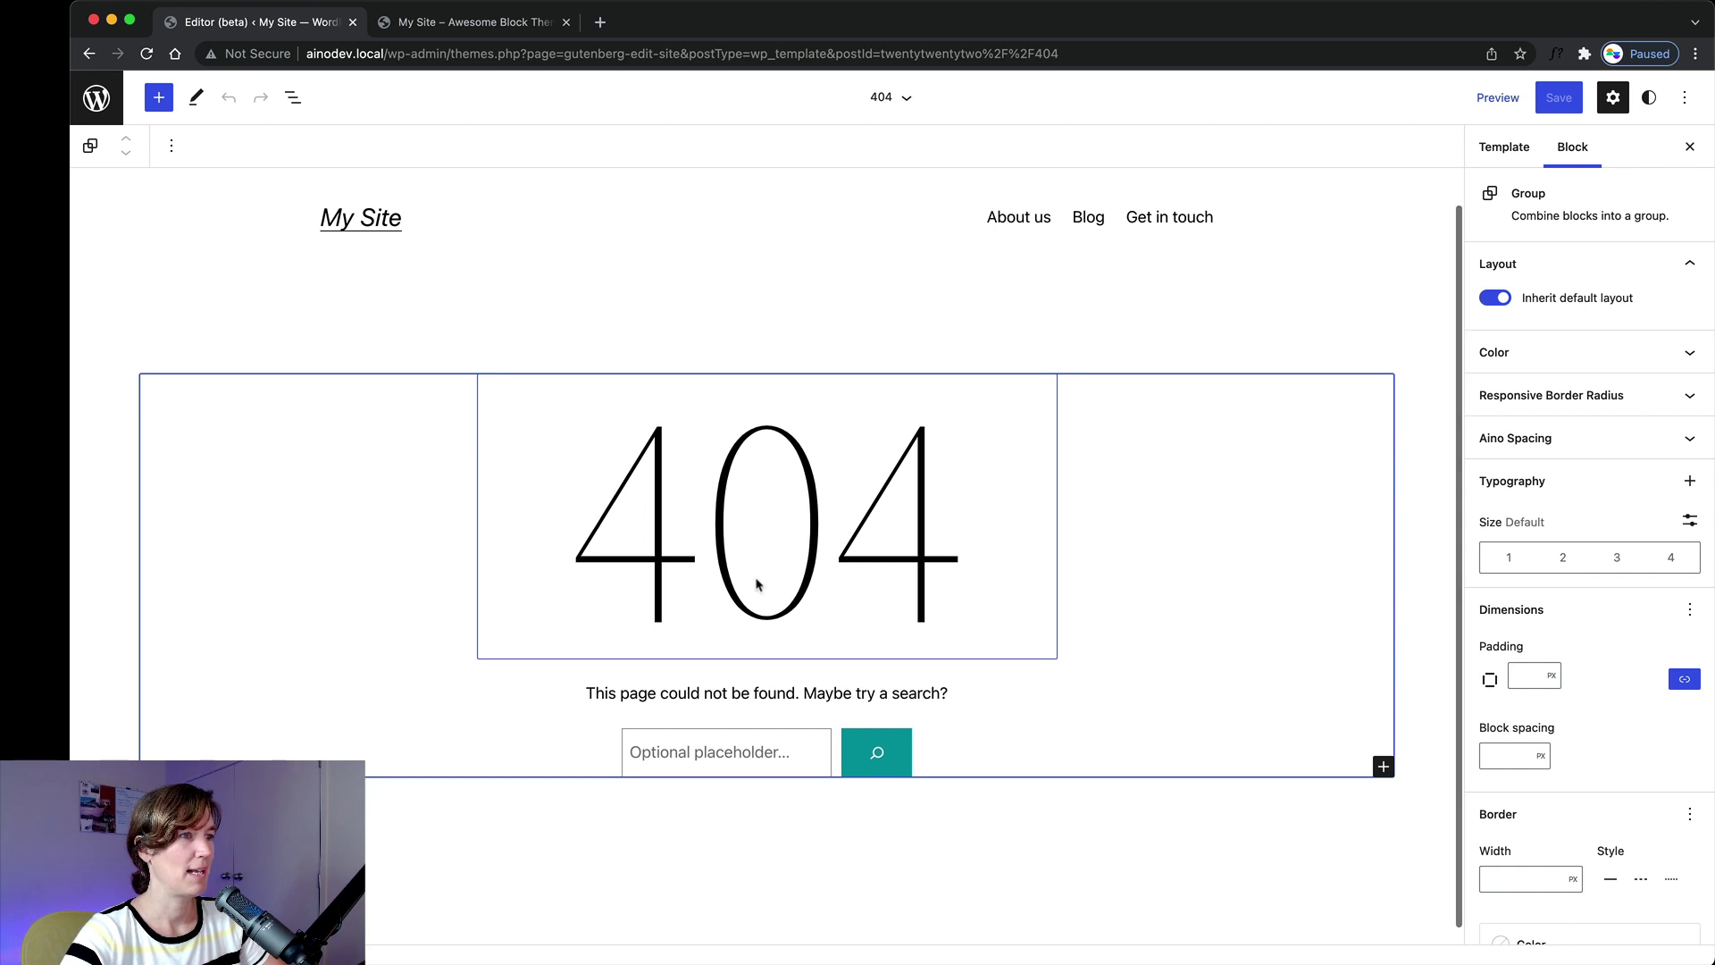
double_click(782, 685)
scroll(581, 661, "down", 1)
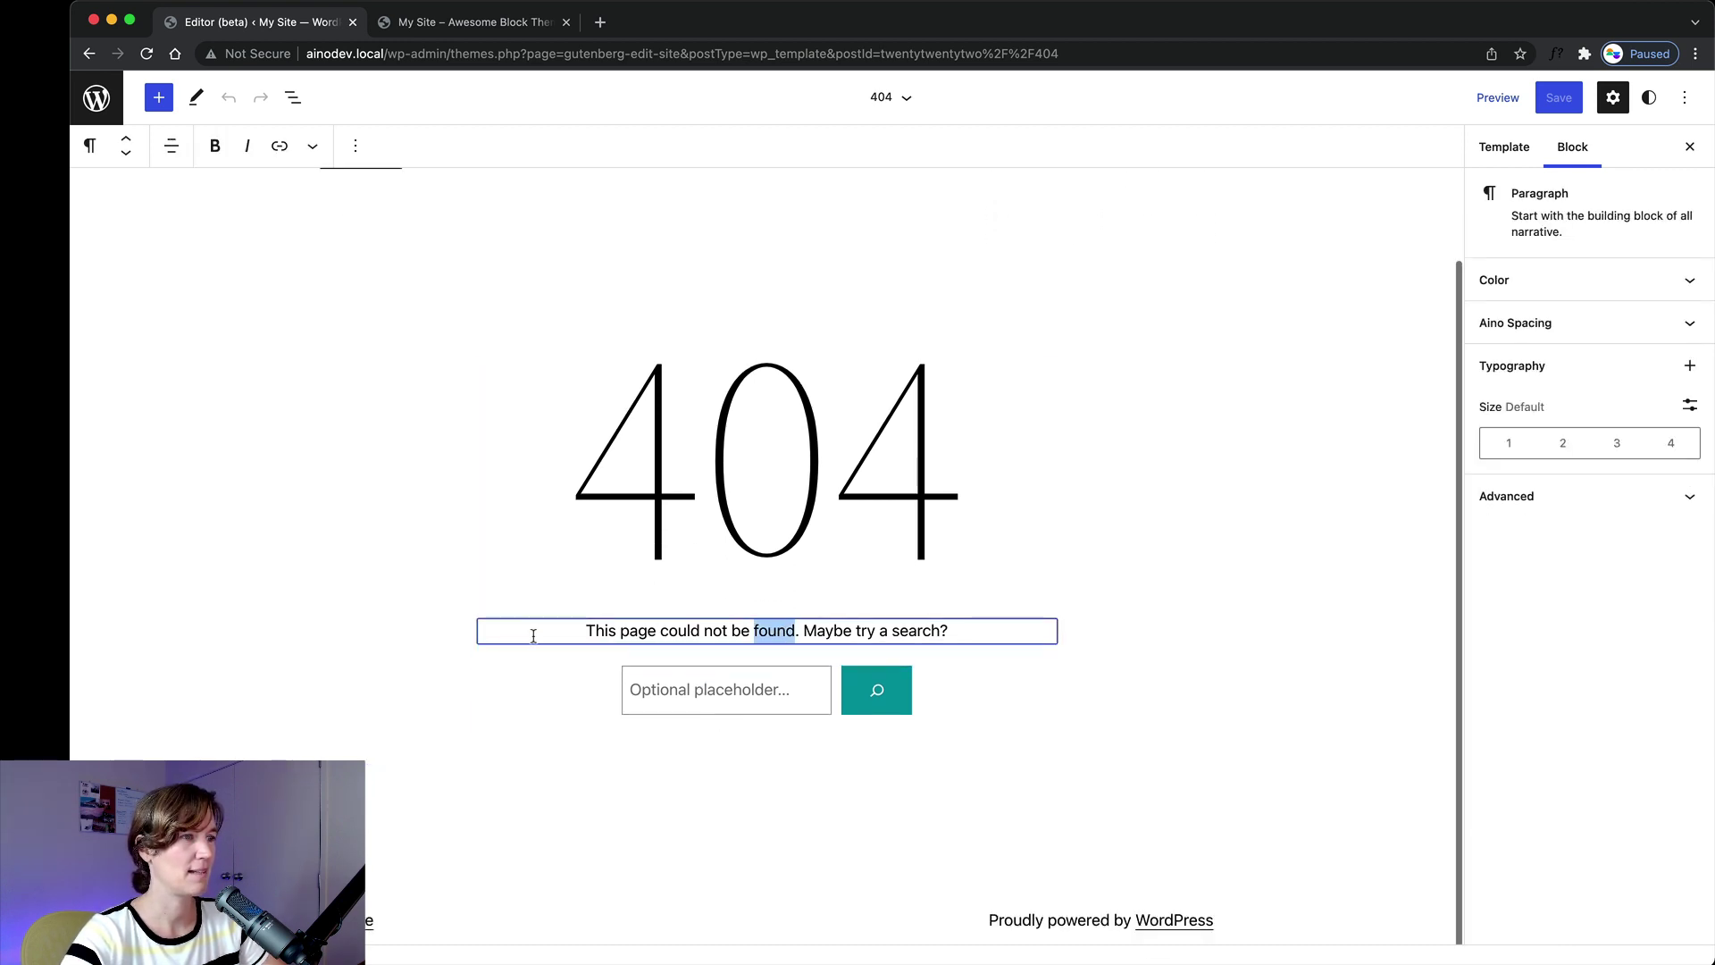
left_click(561, 692)
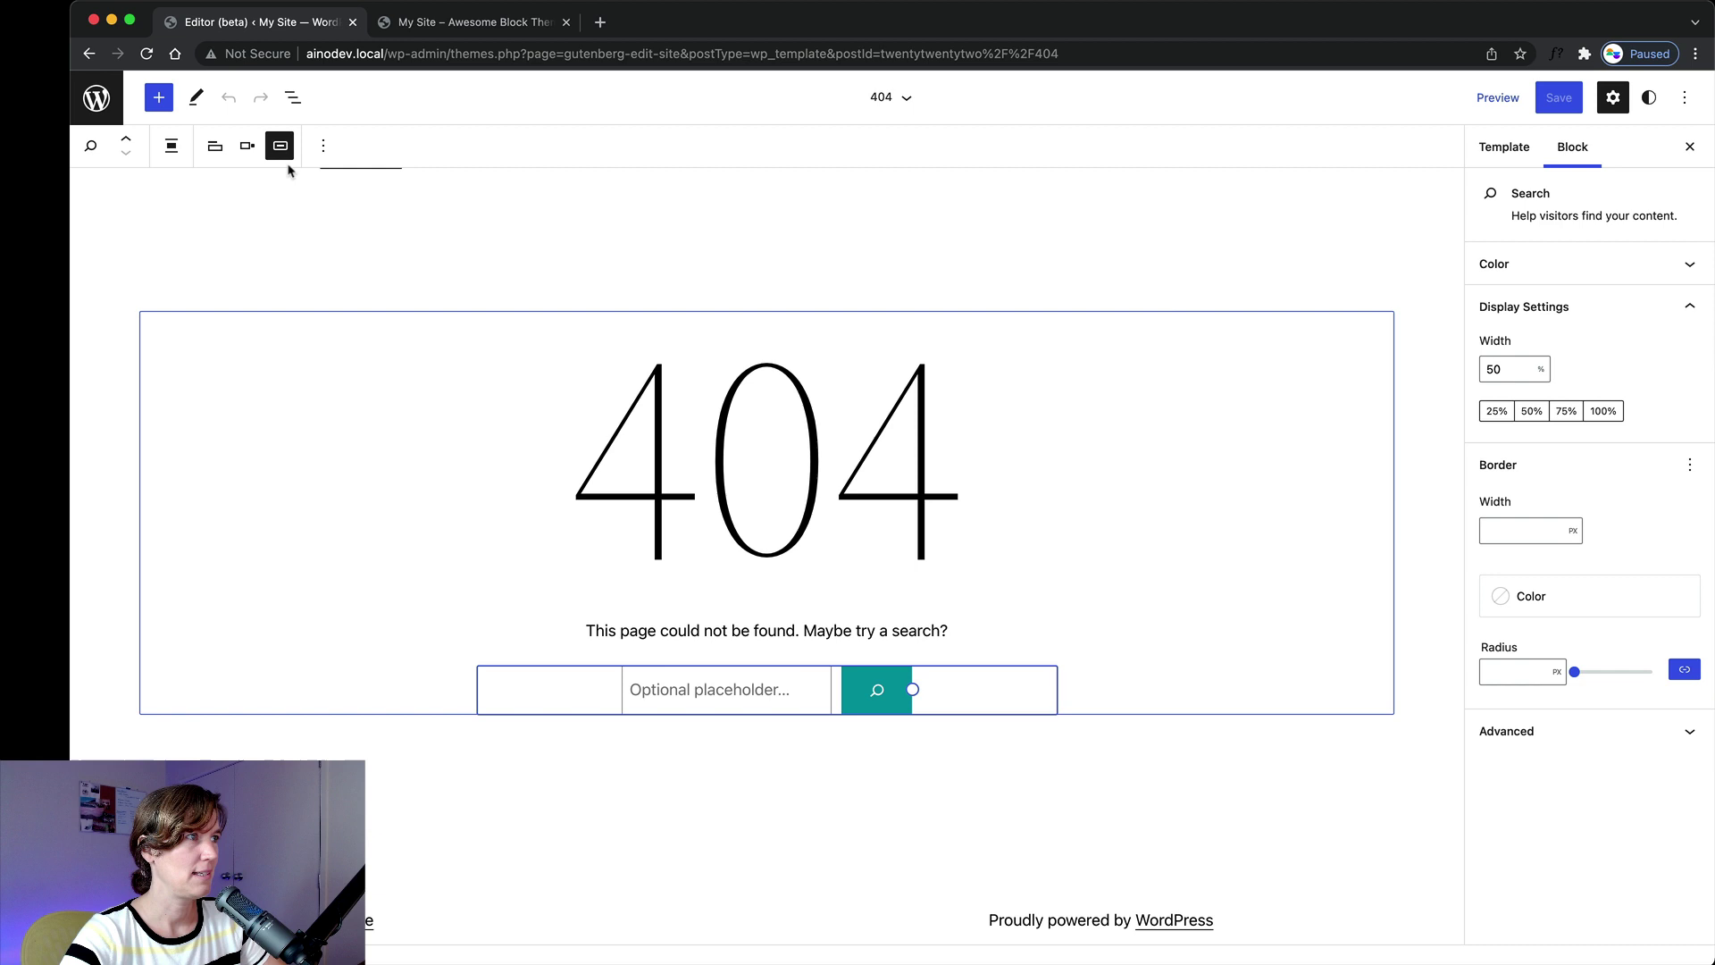
Remove the Search block from the 404 template using List View, and save the template.
left_click(293, 98)
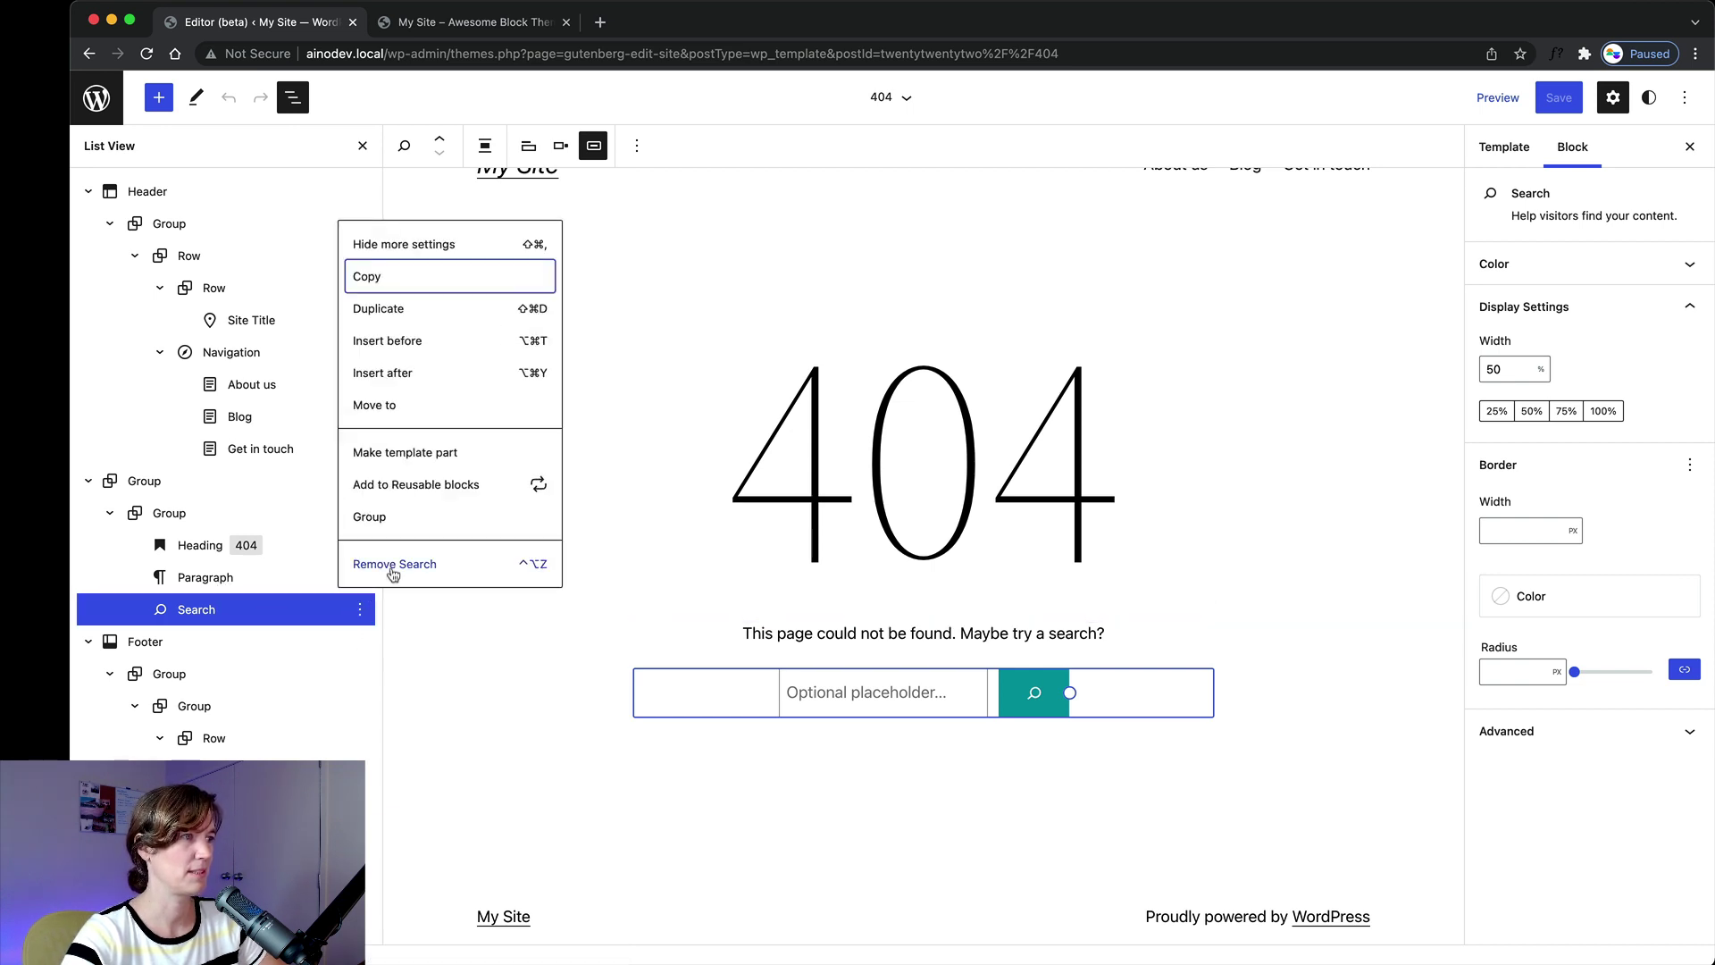
left_click(394, 564)
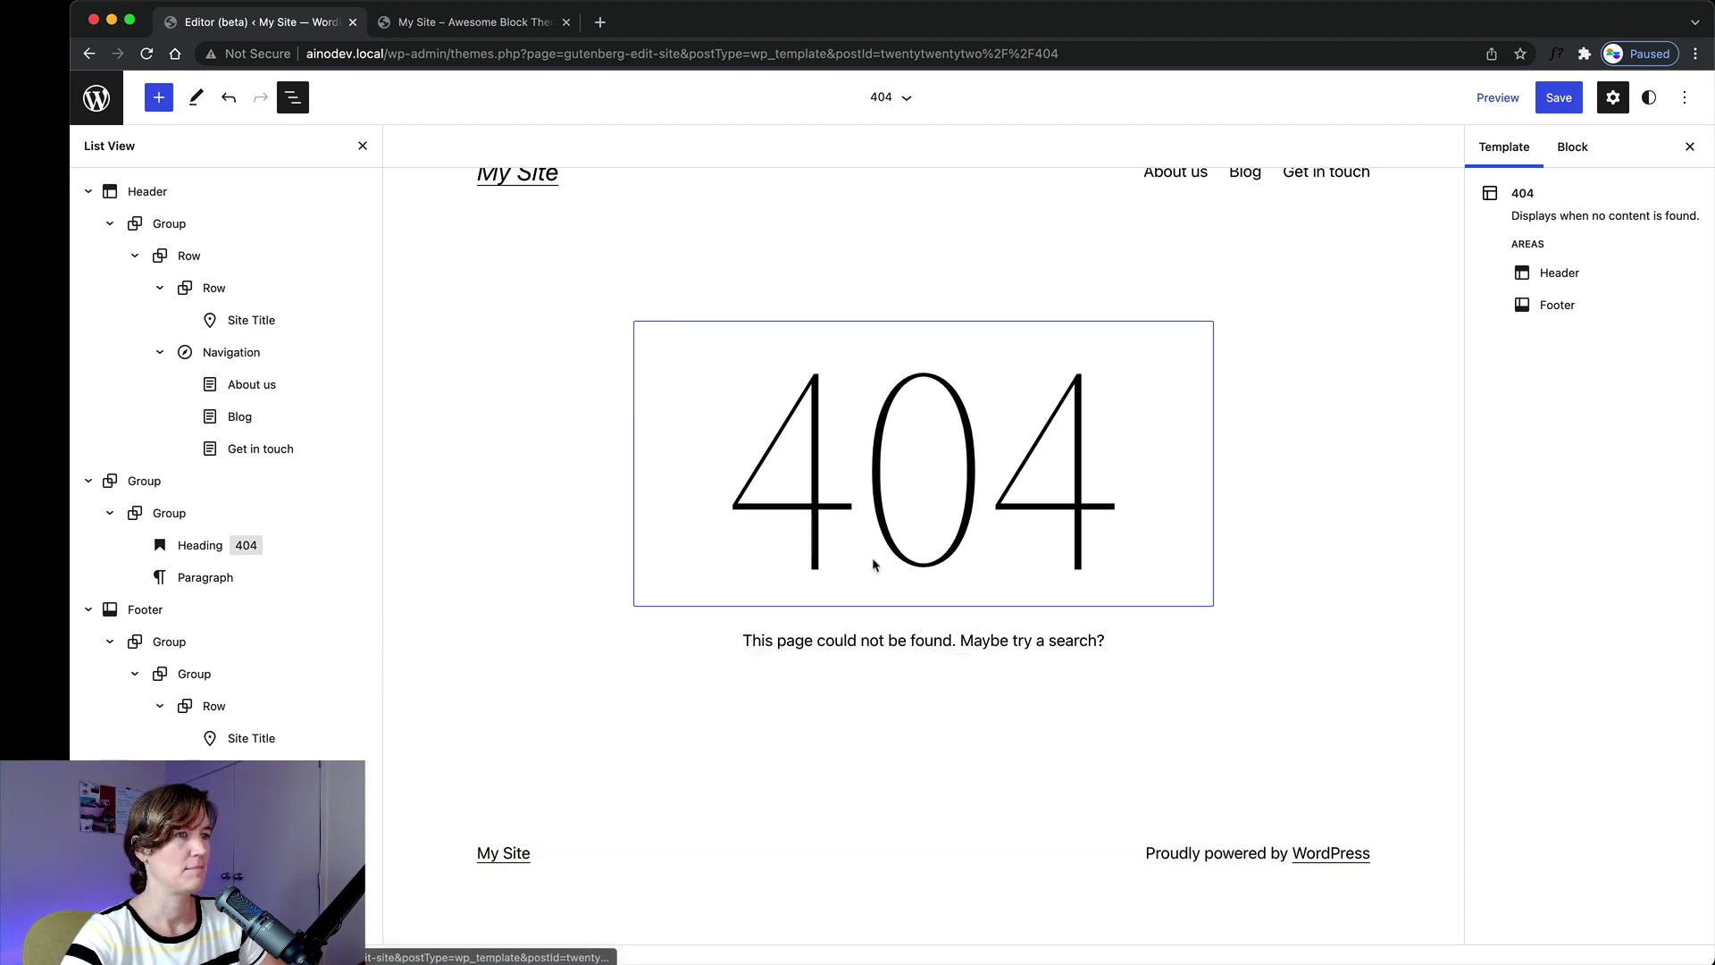
scroll(715, 554, "up", 2)
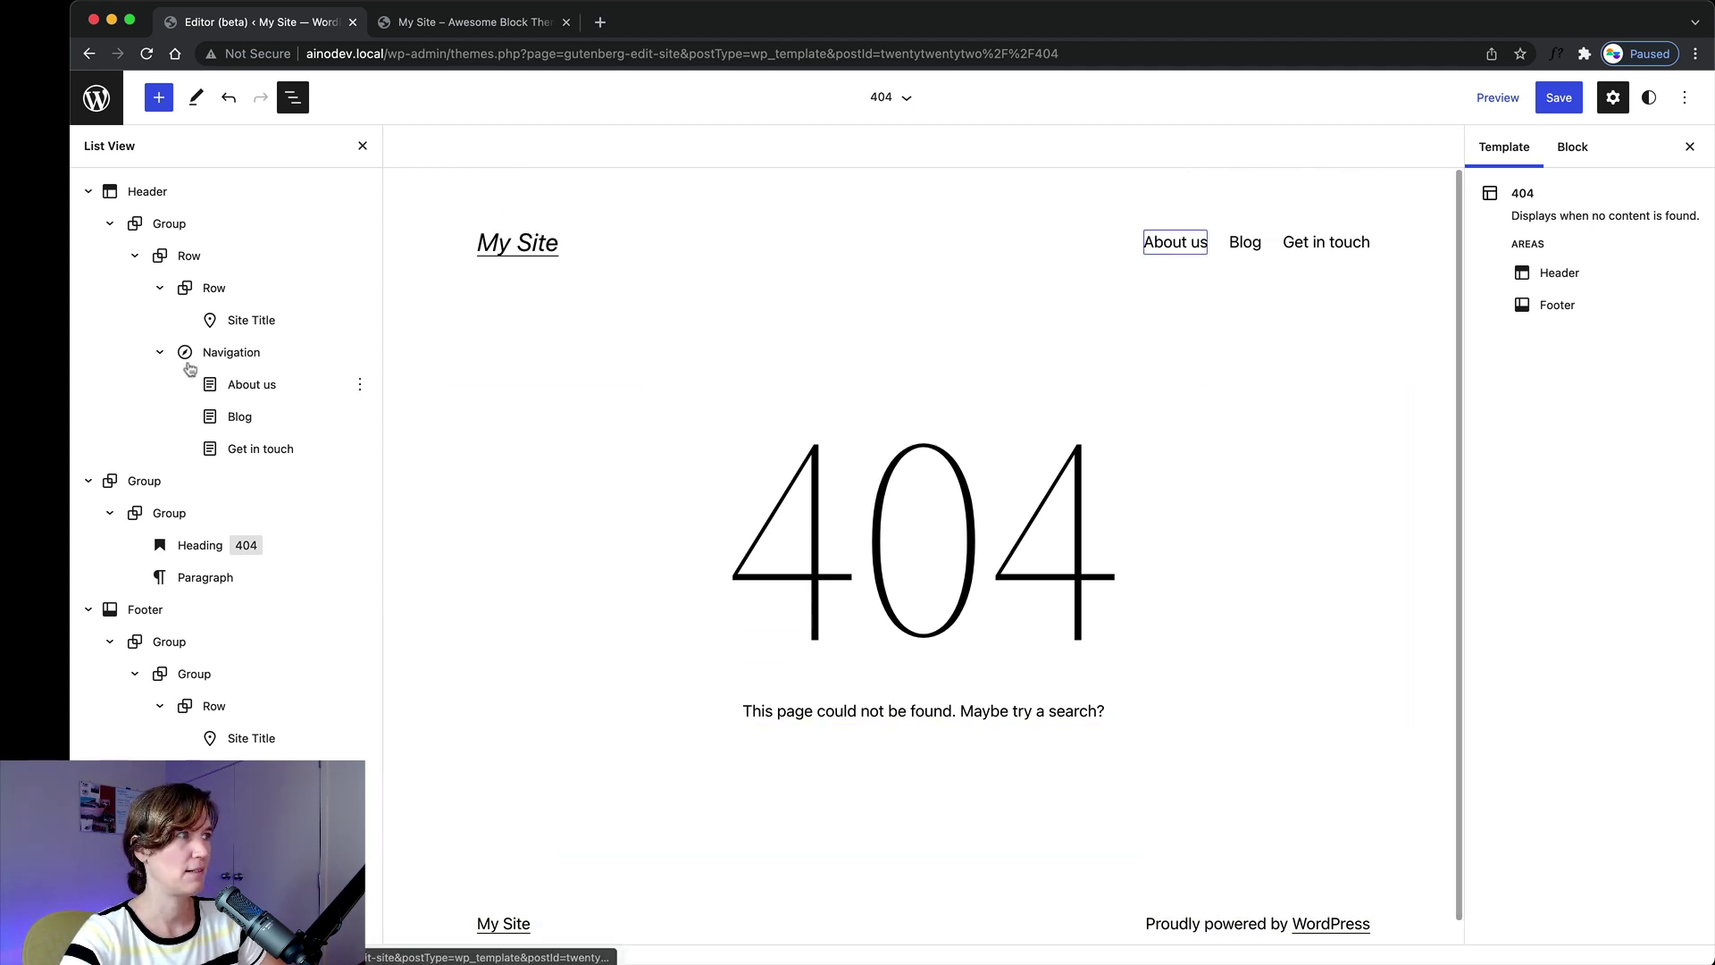
left_click(1560, 99)
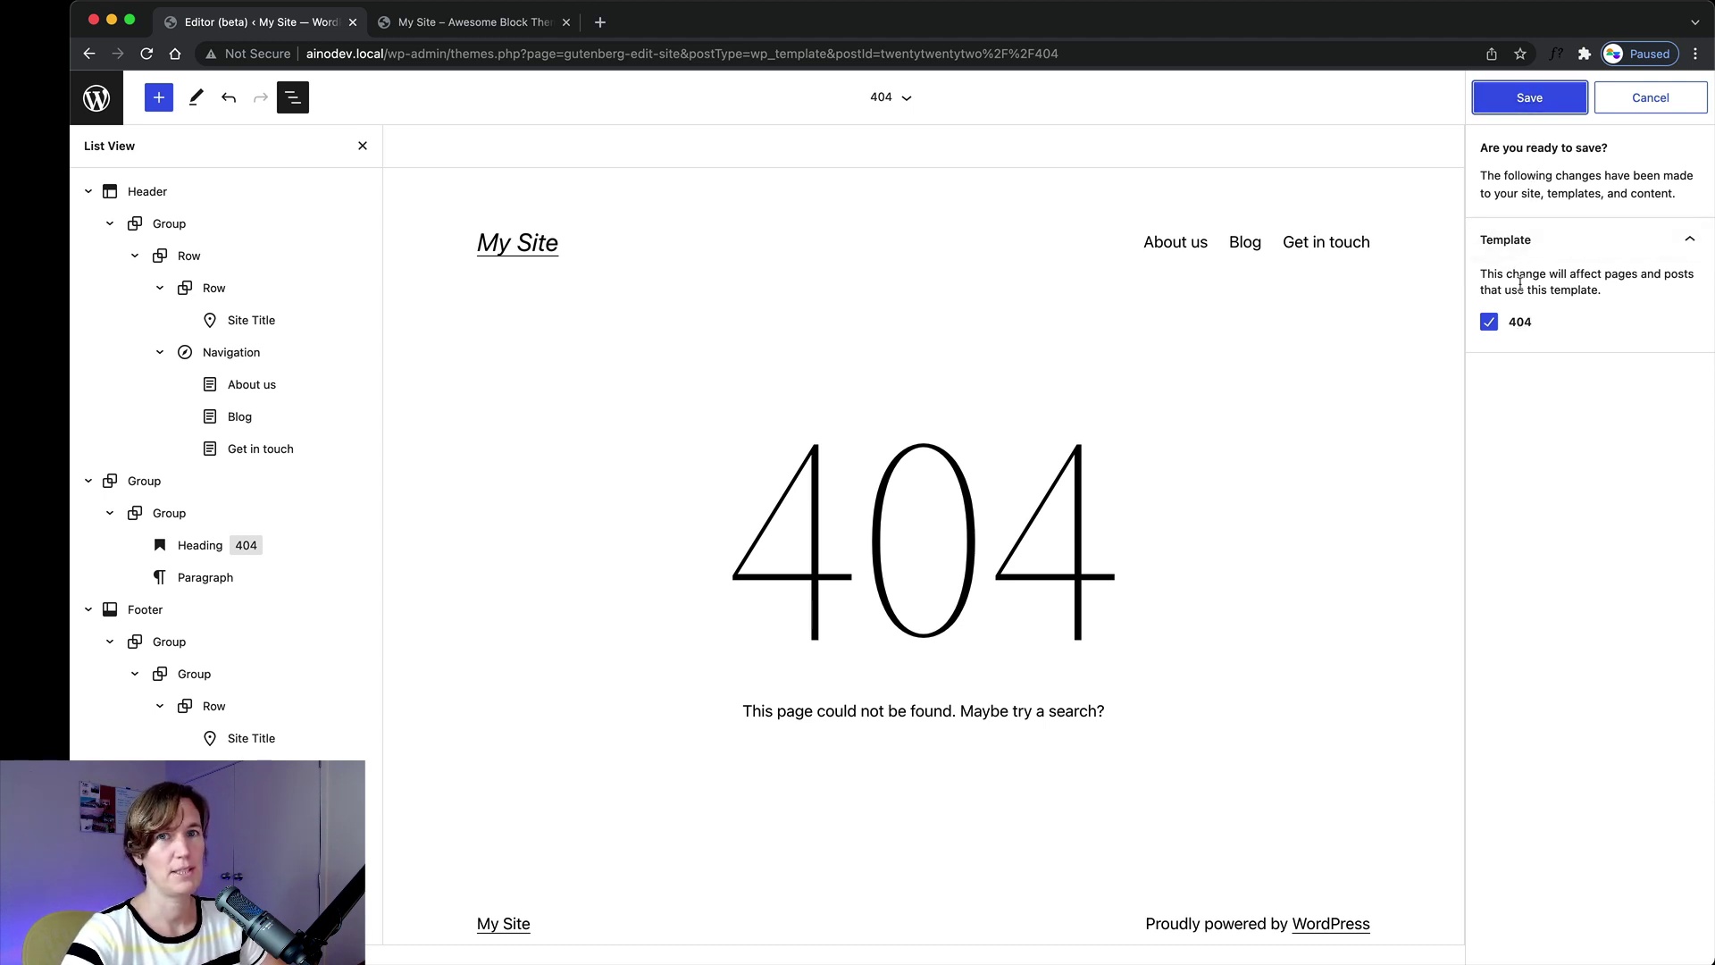
left_click(1510, 113)
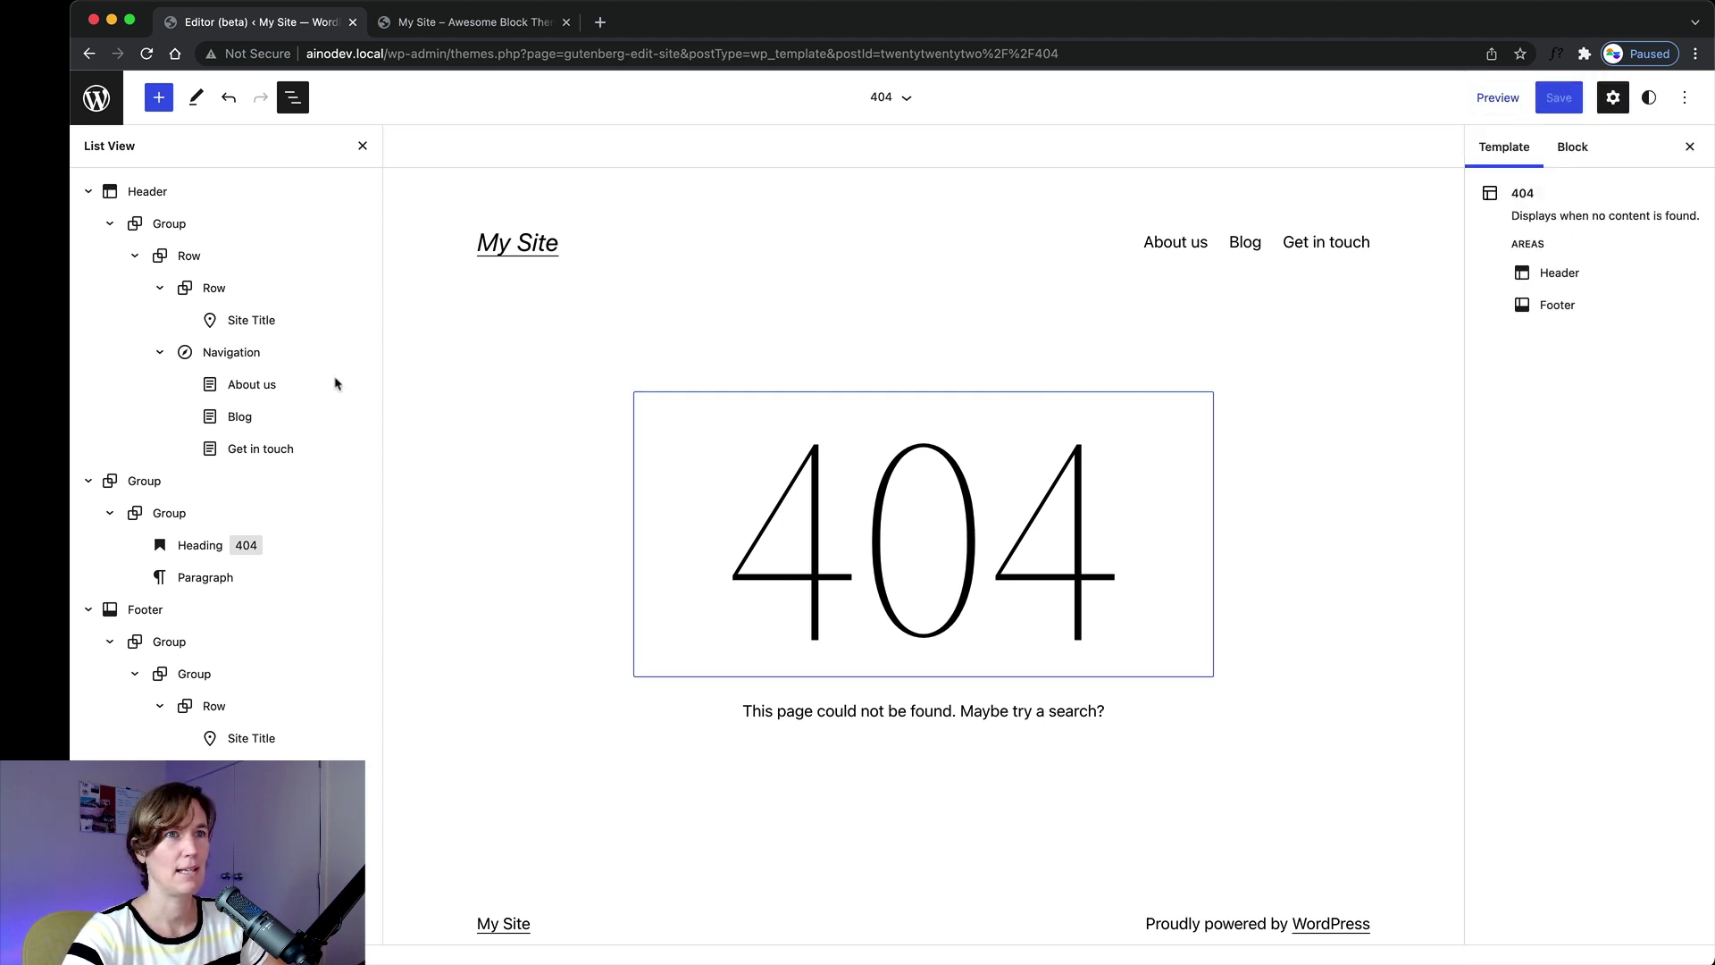
Return to the list of templates and clear the customizations of the 404 template.
left_click(84, 103)
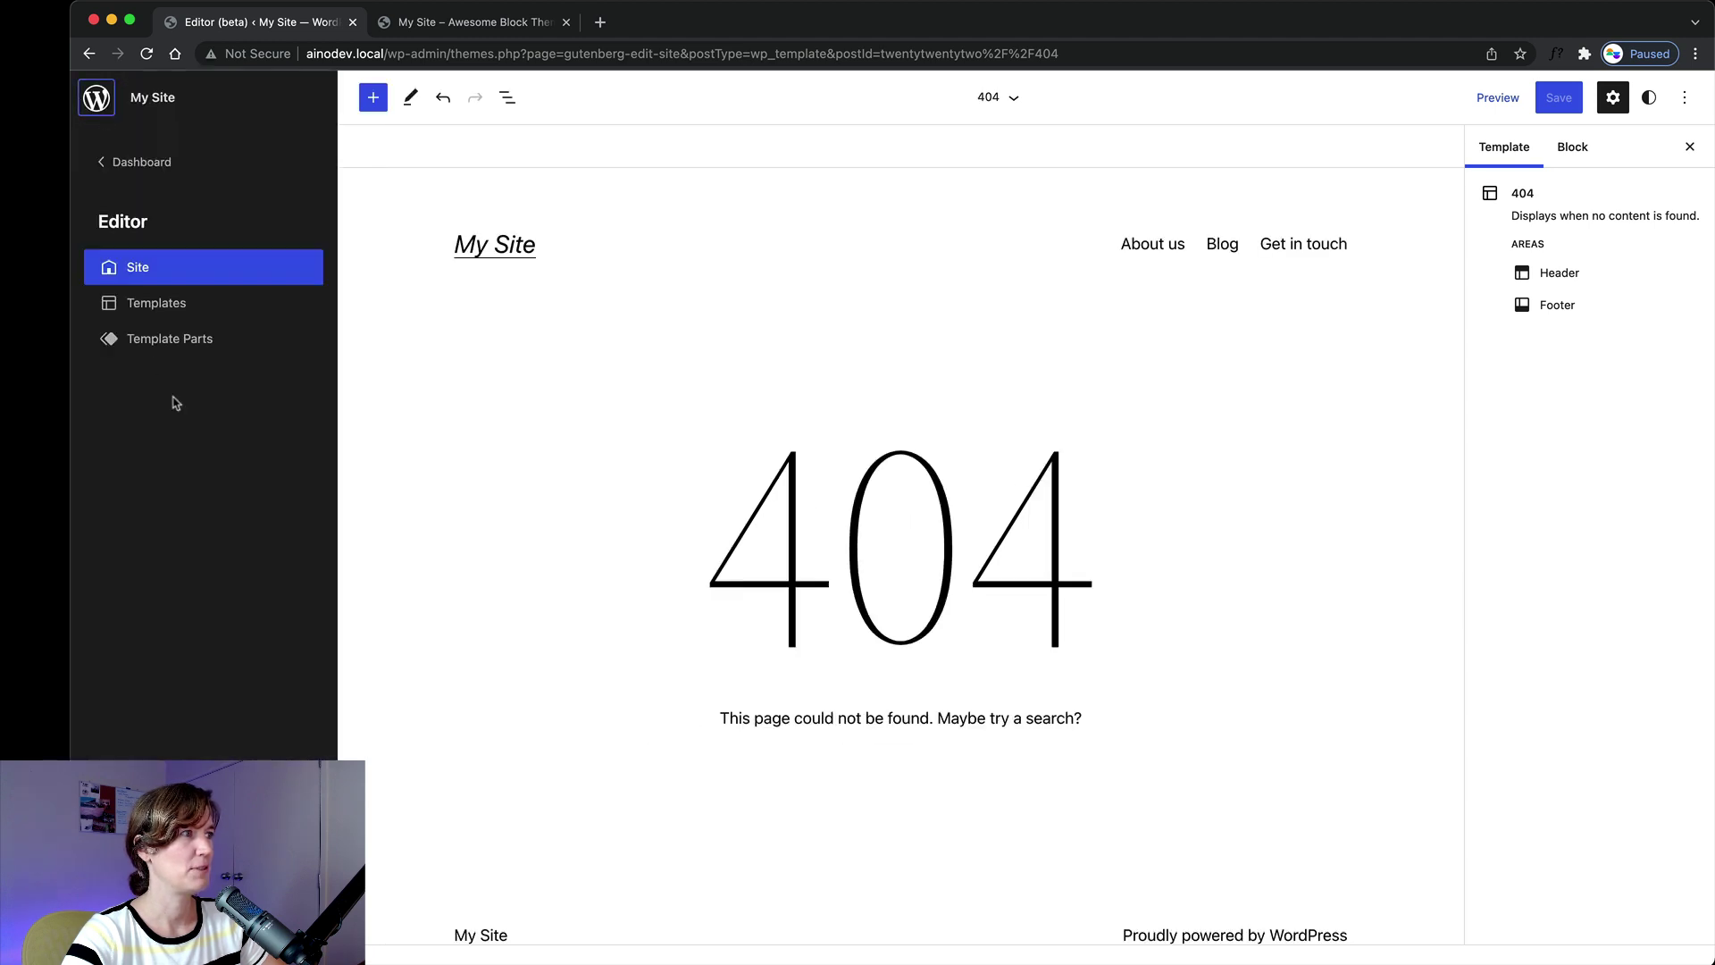
left_click(154, 302)
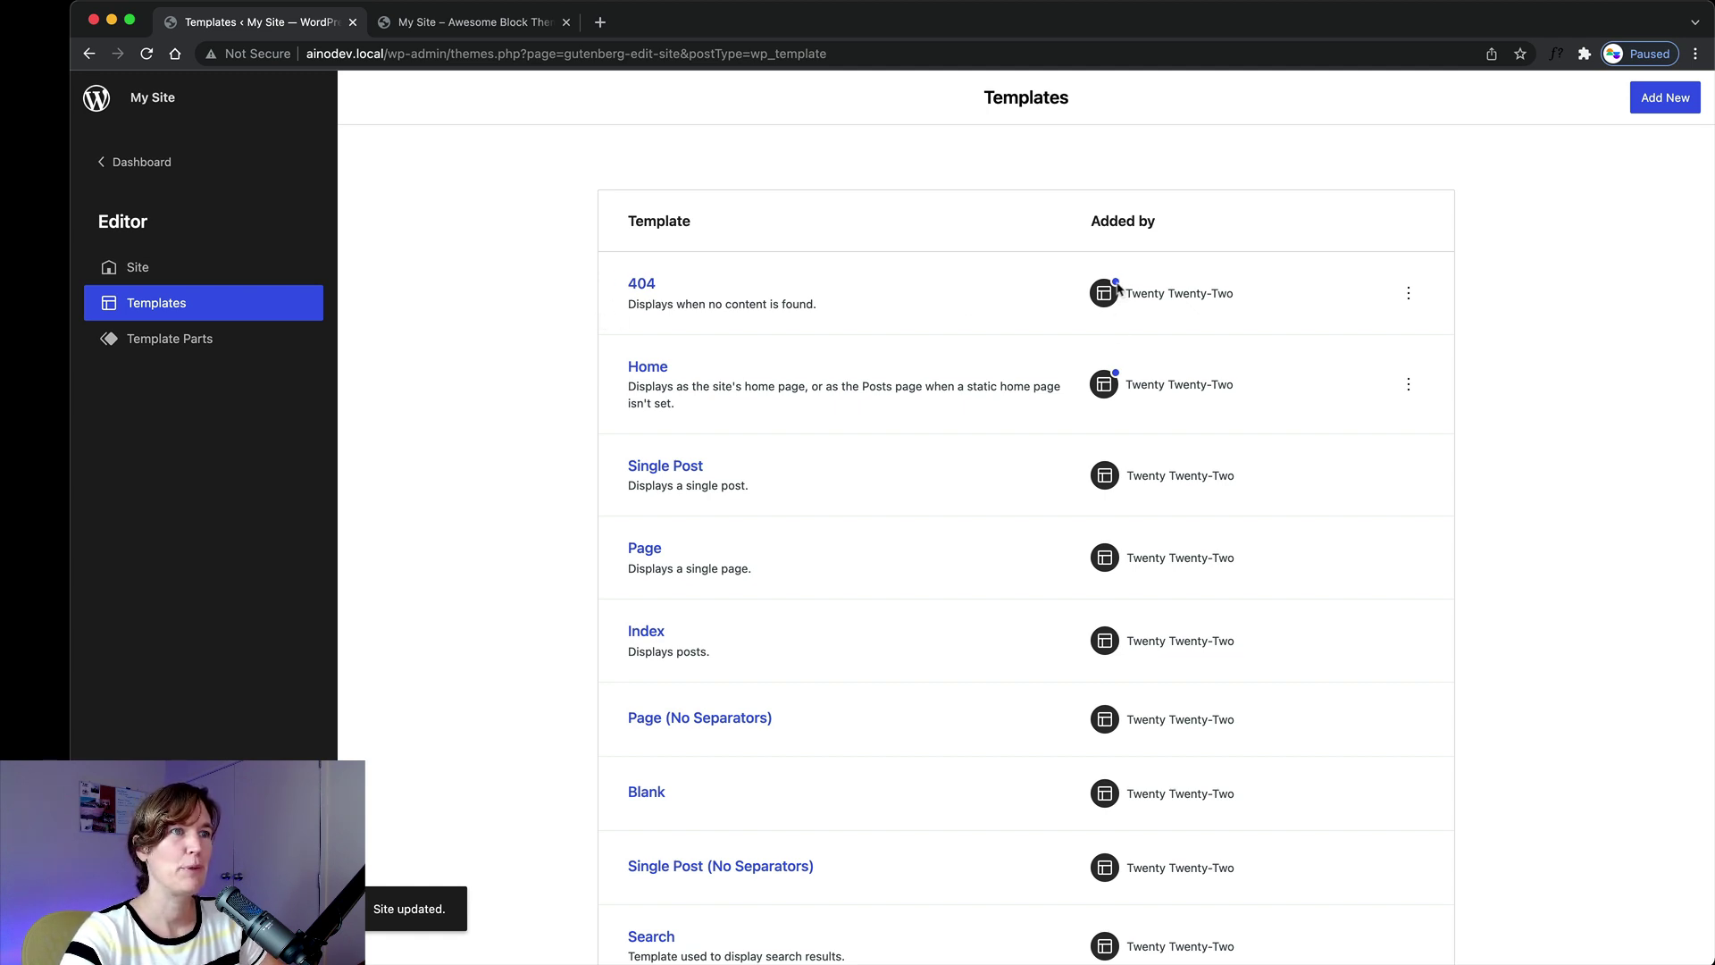
mouse_move(1117, 289)
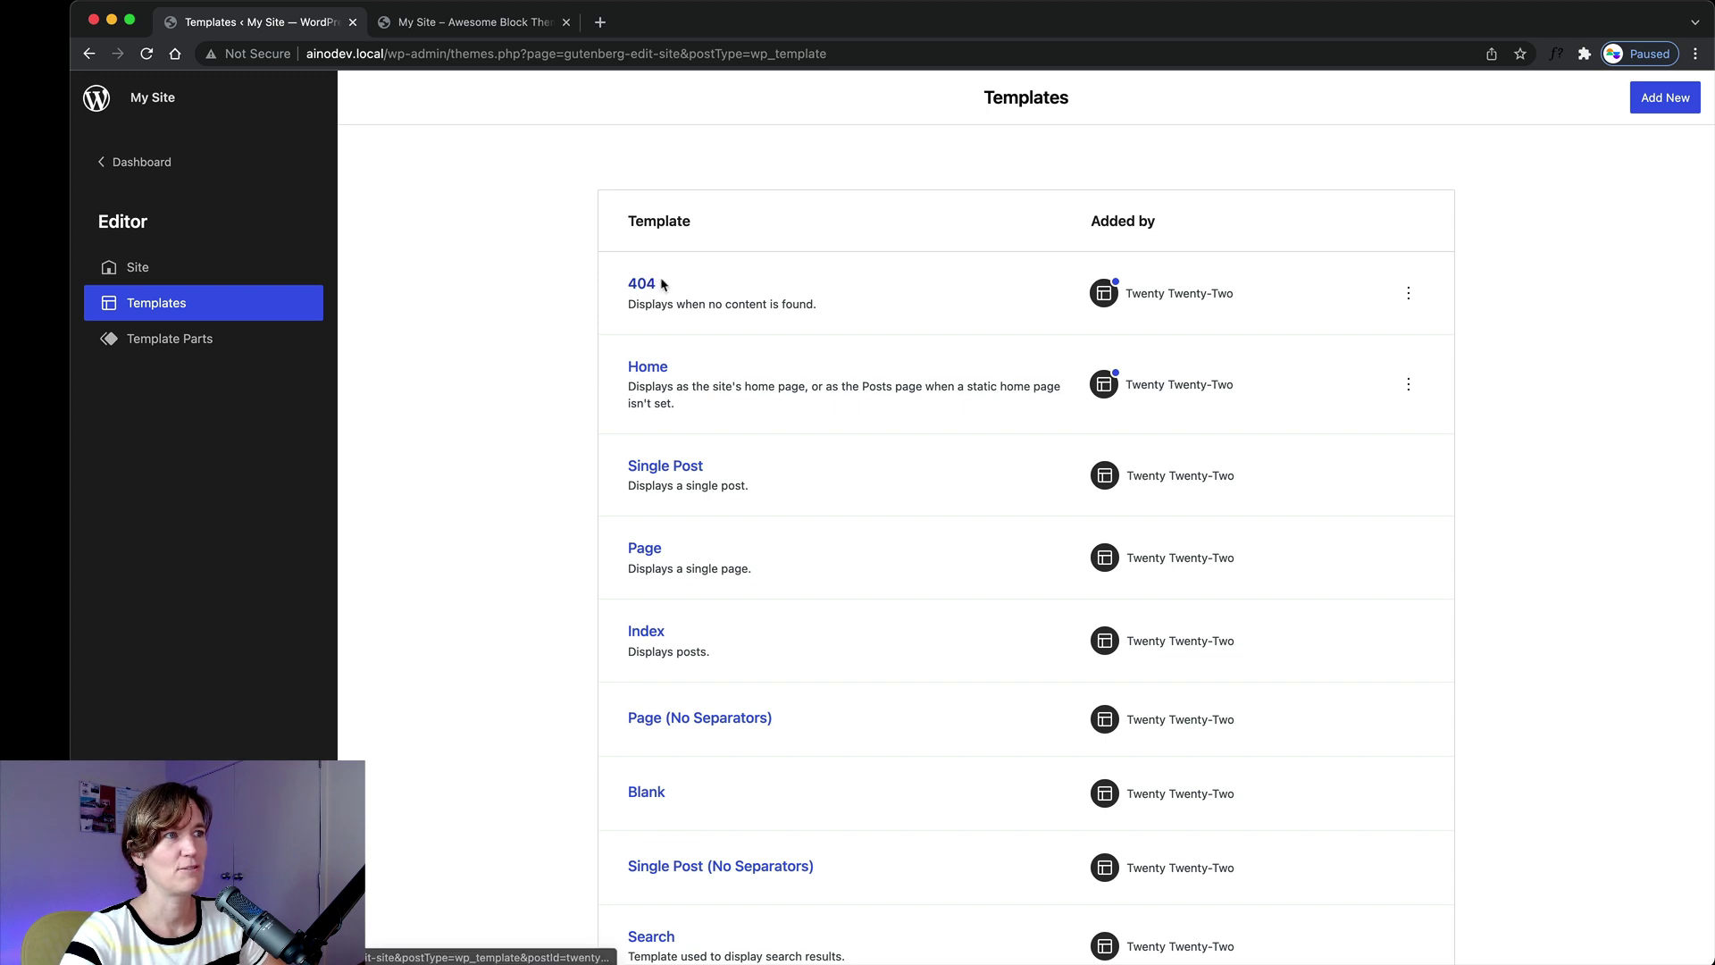
left_click(1410, 295)
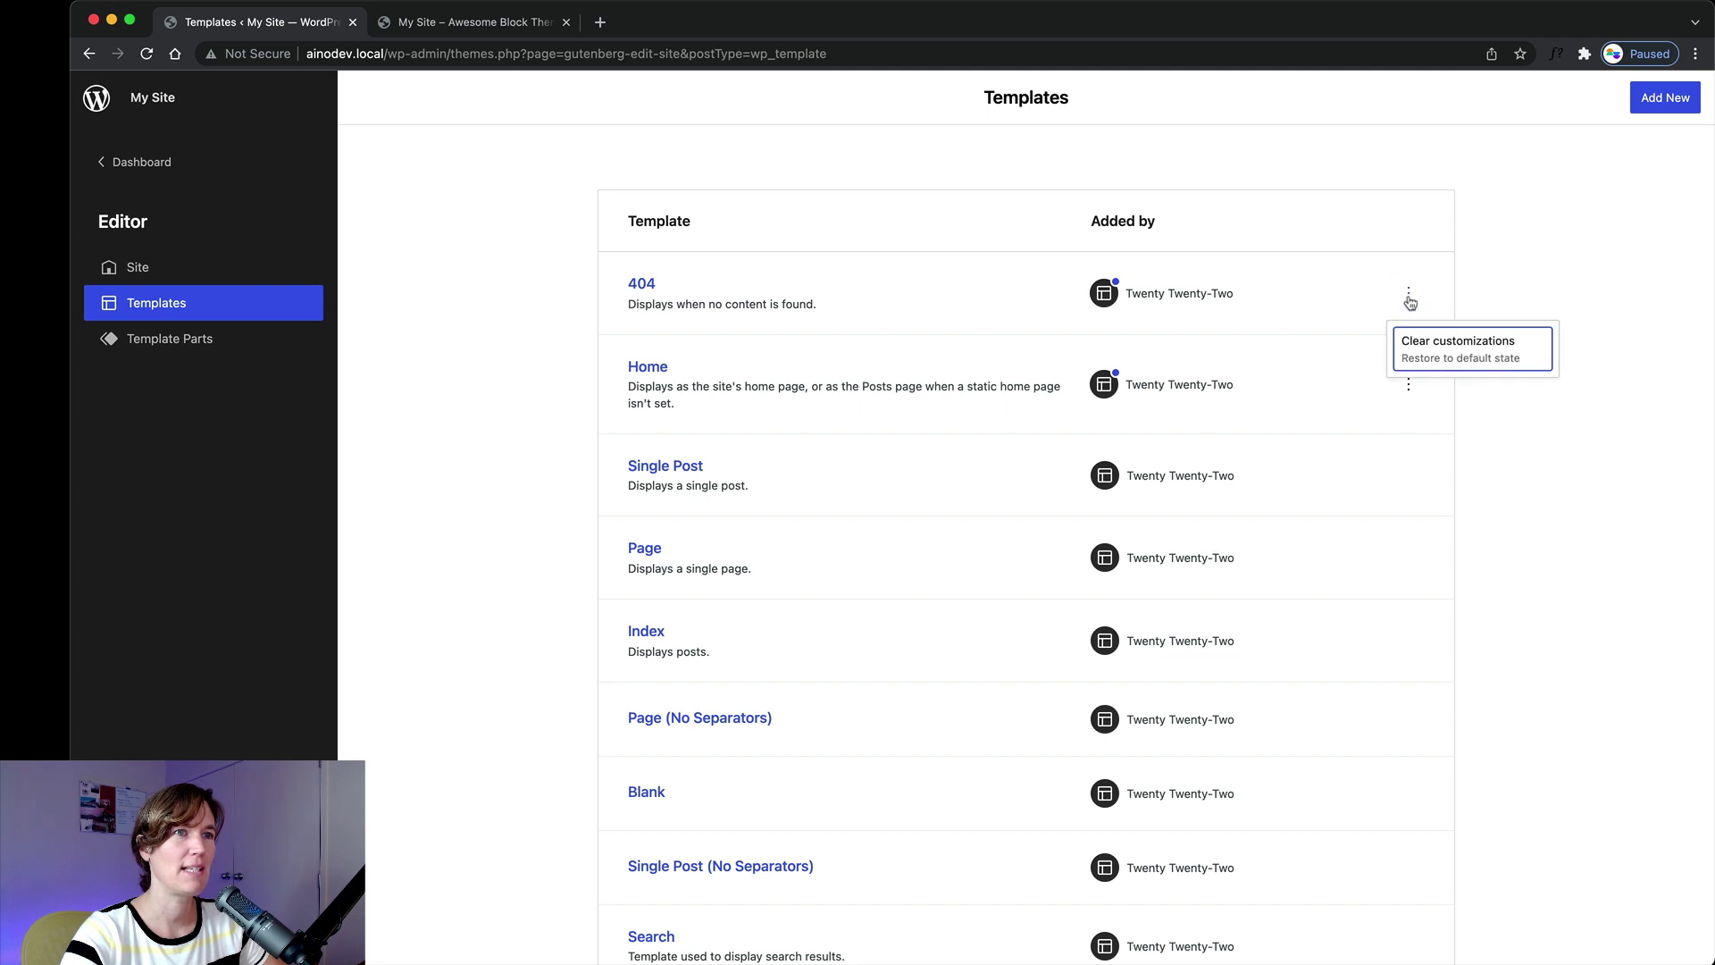
left_click(1432, 351)
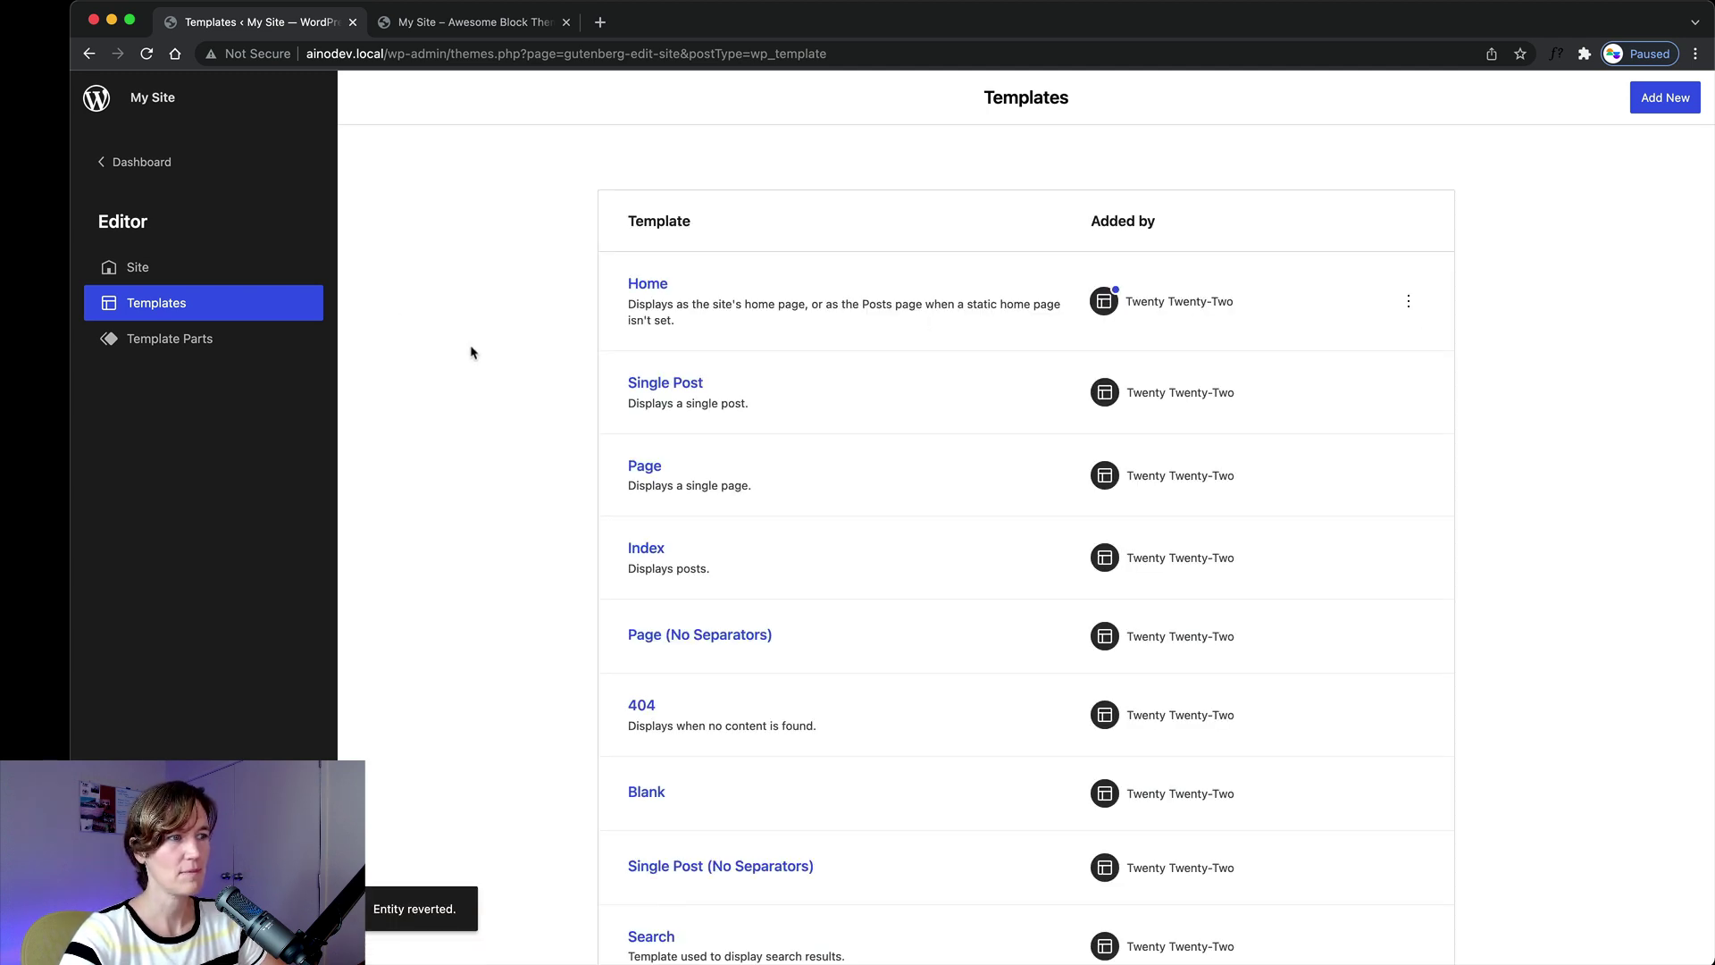
Look over the list of templates and open the list of template parts.
scroll(490, 364, "down", 2)
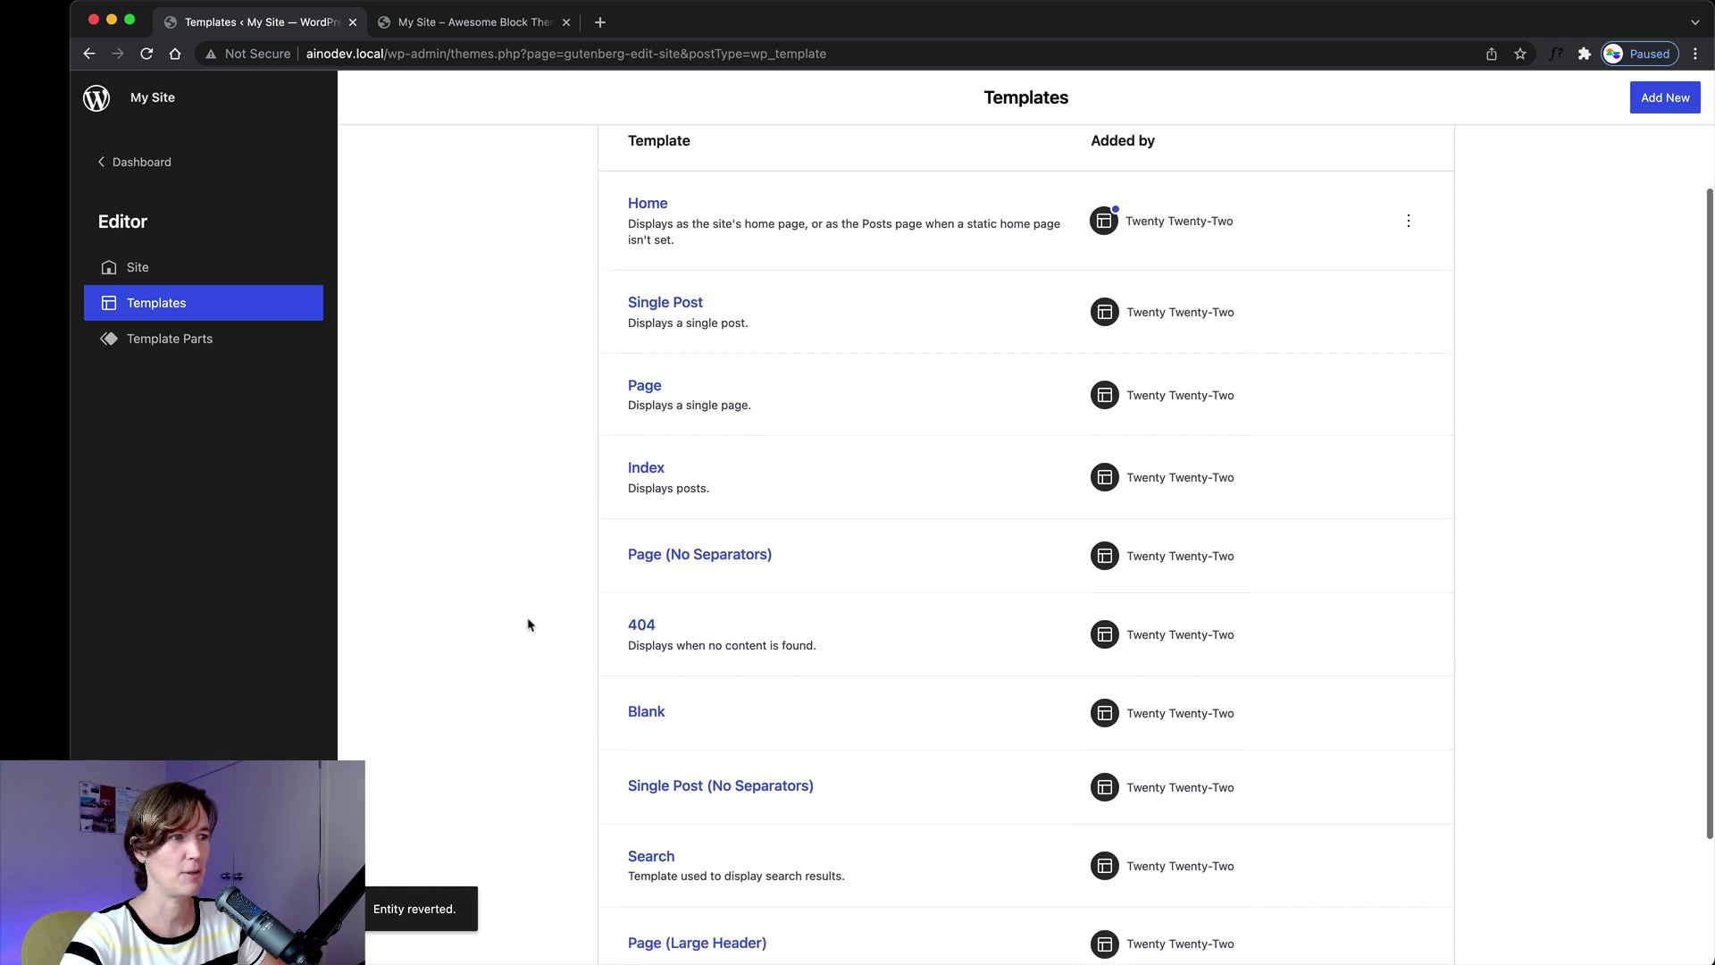
scroll(528, 620, "up", 2)
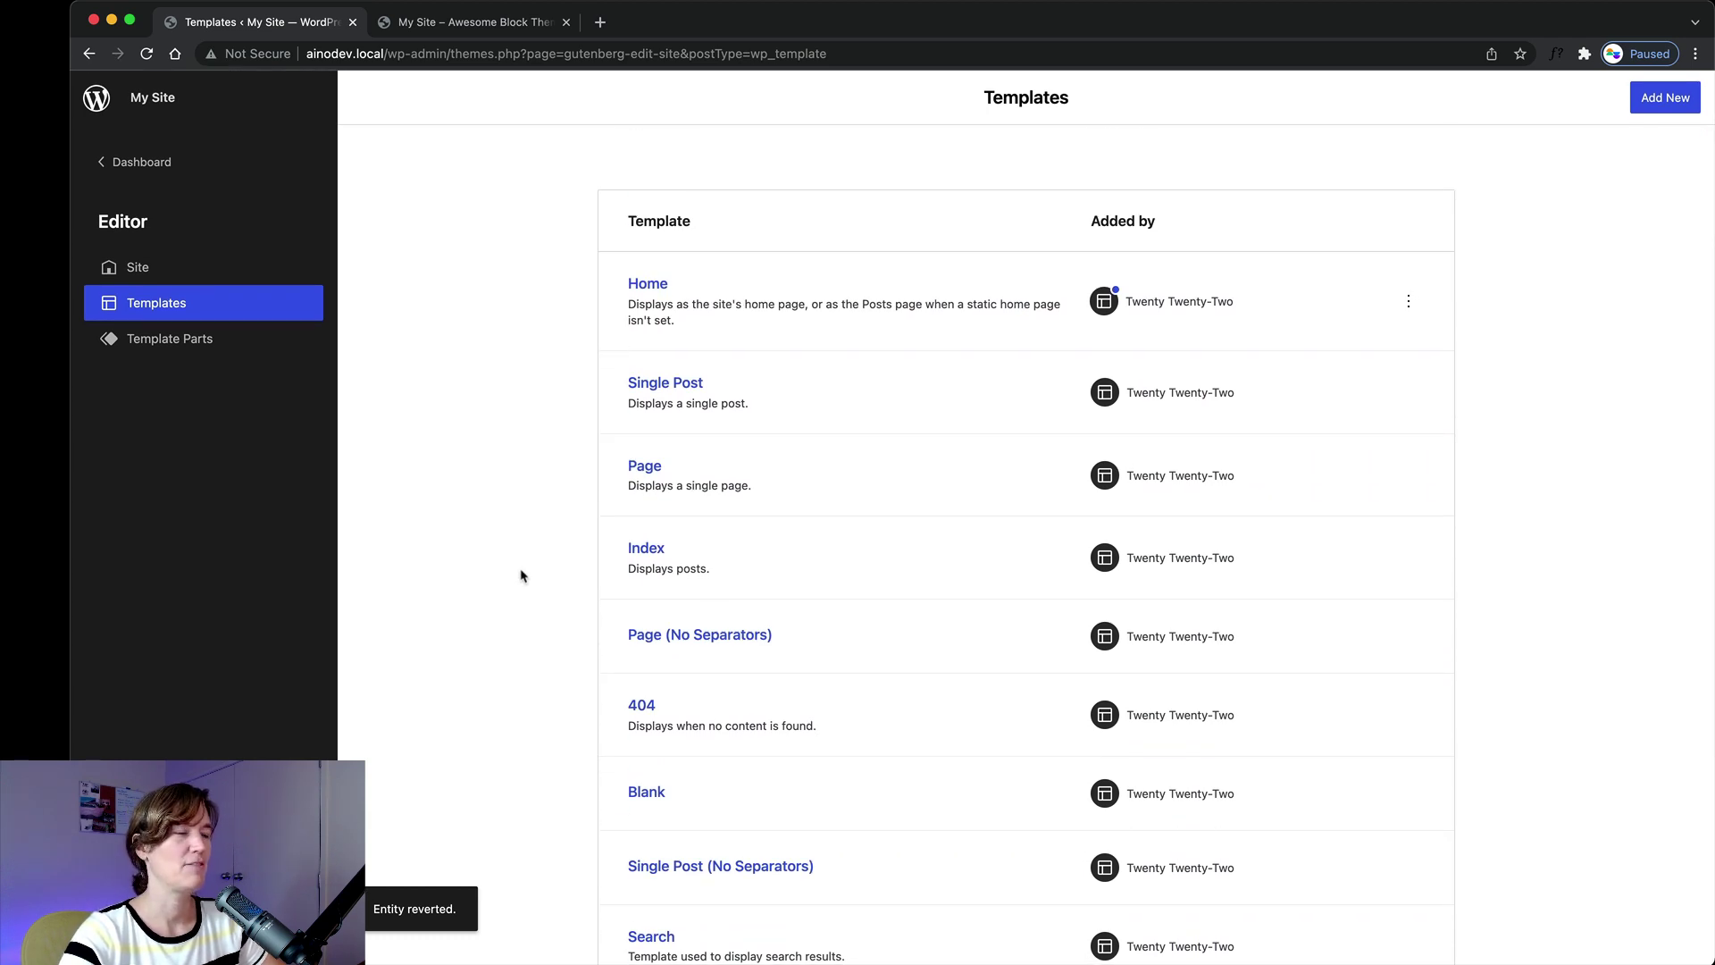
left_click(172, 341)
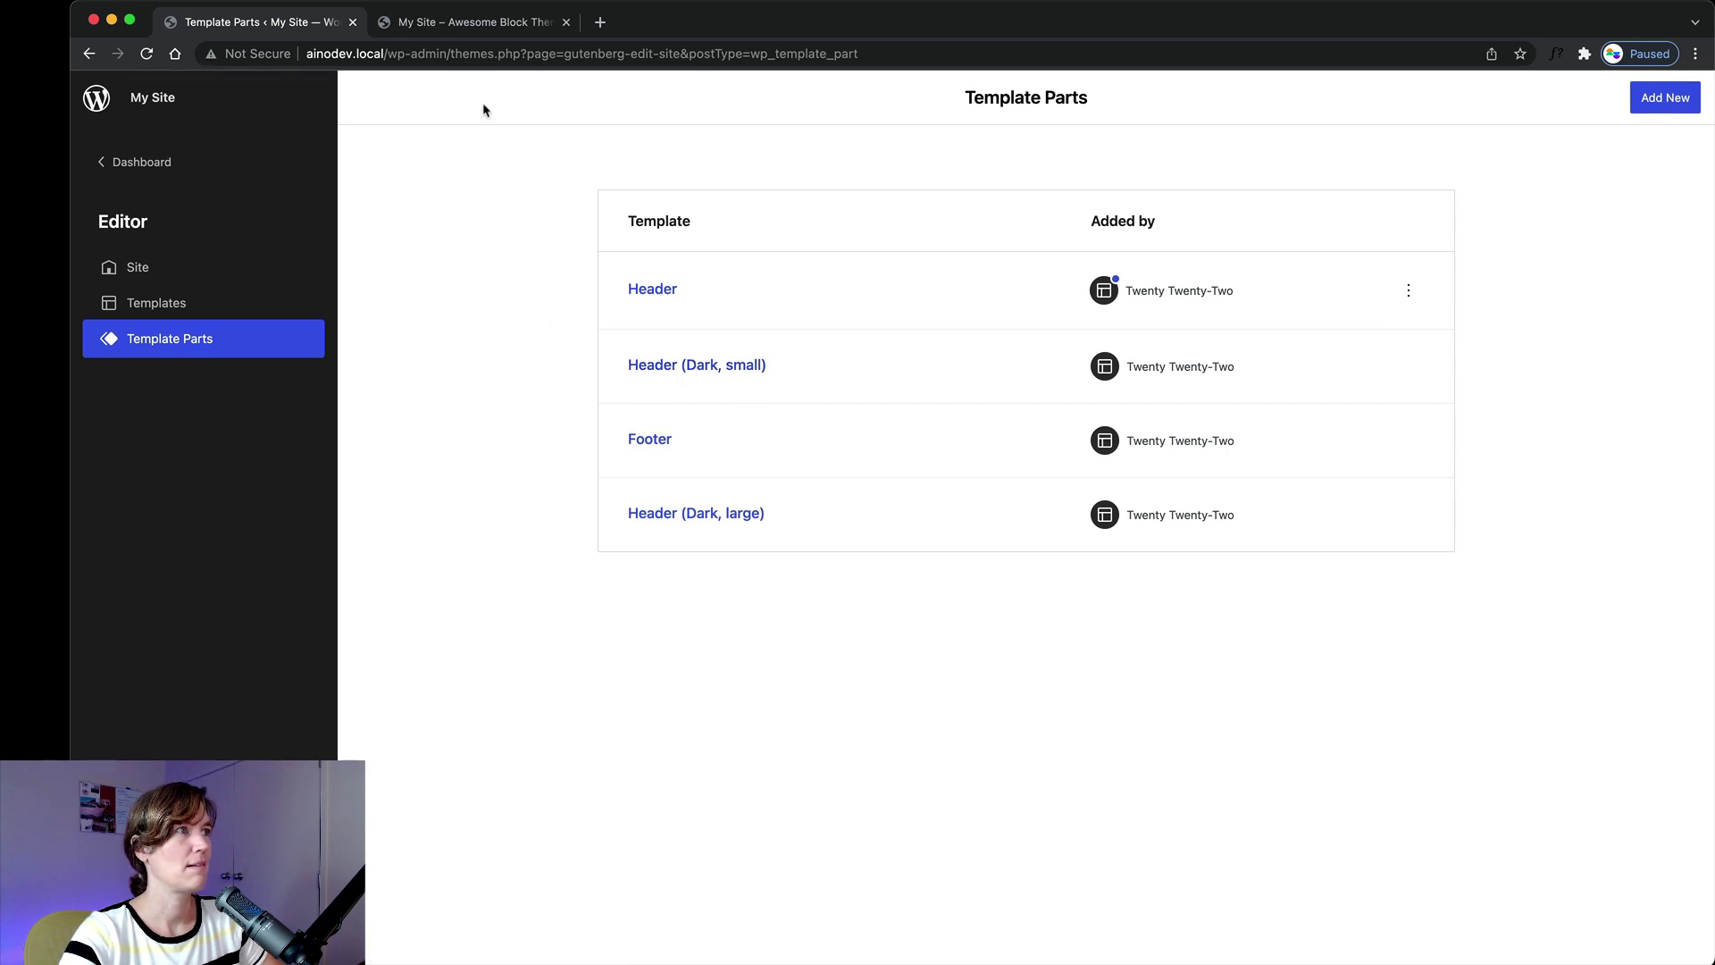
Reload the site's front end and view the About us and Get in touch pages before returning to the home page.
left_click(446, 24)
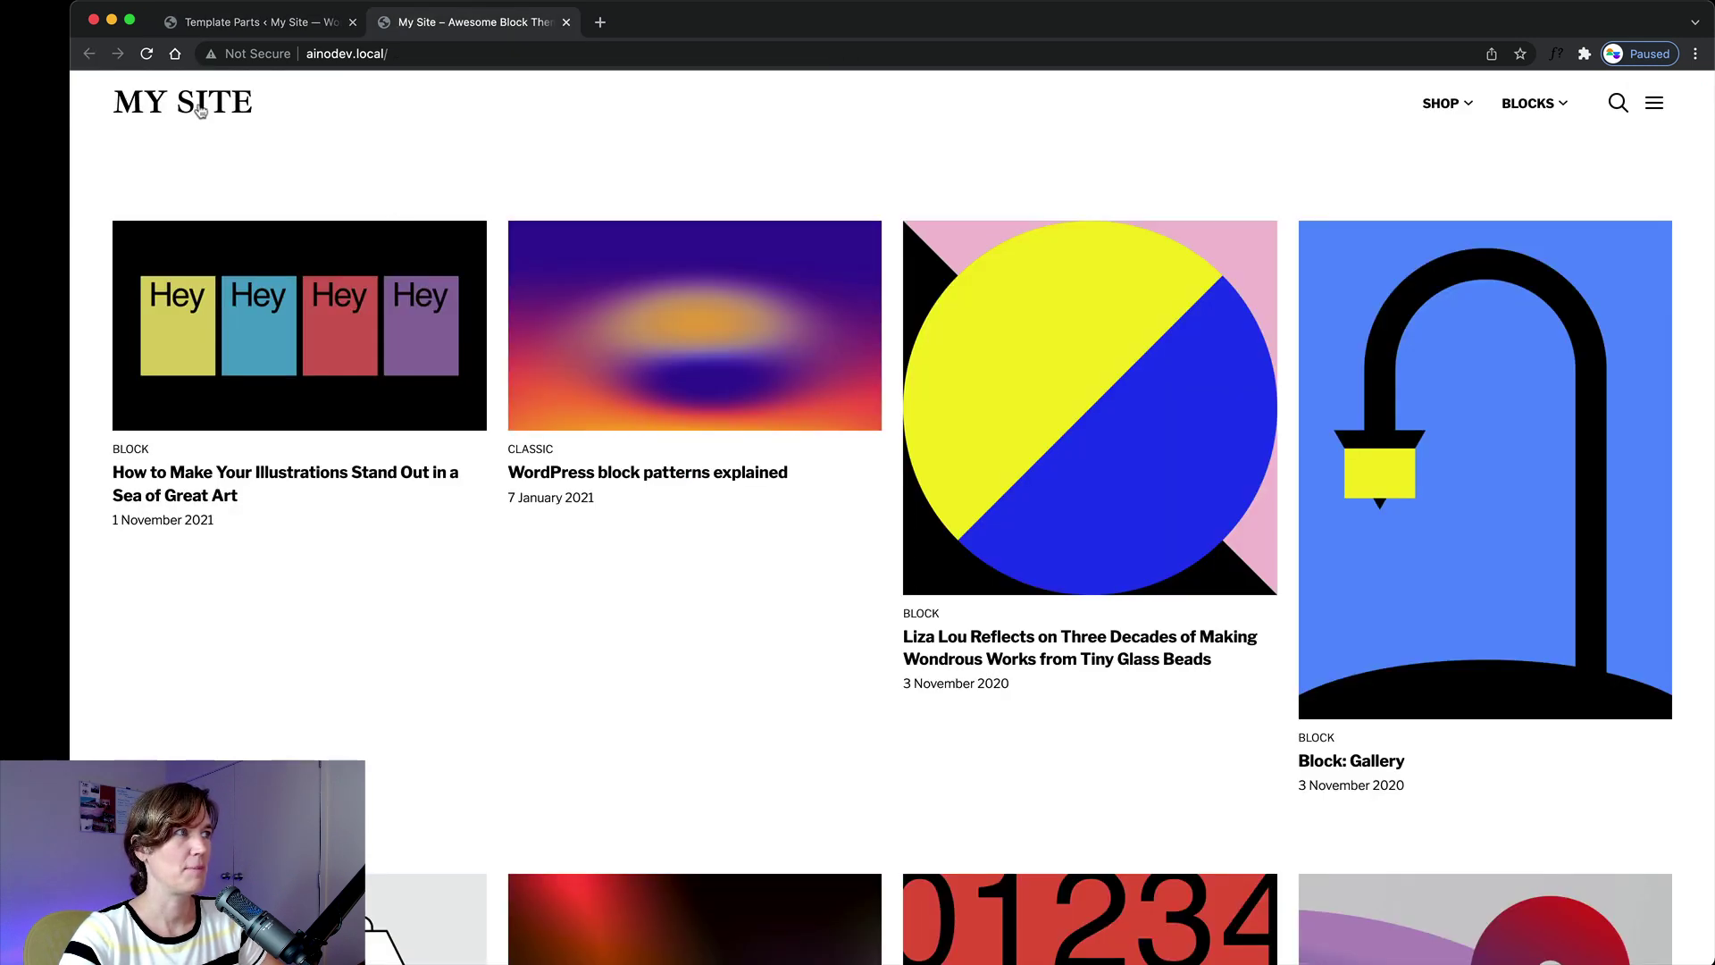
left_click(146, 54)
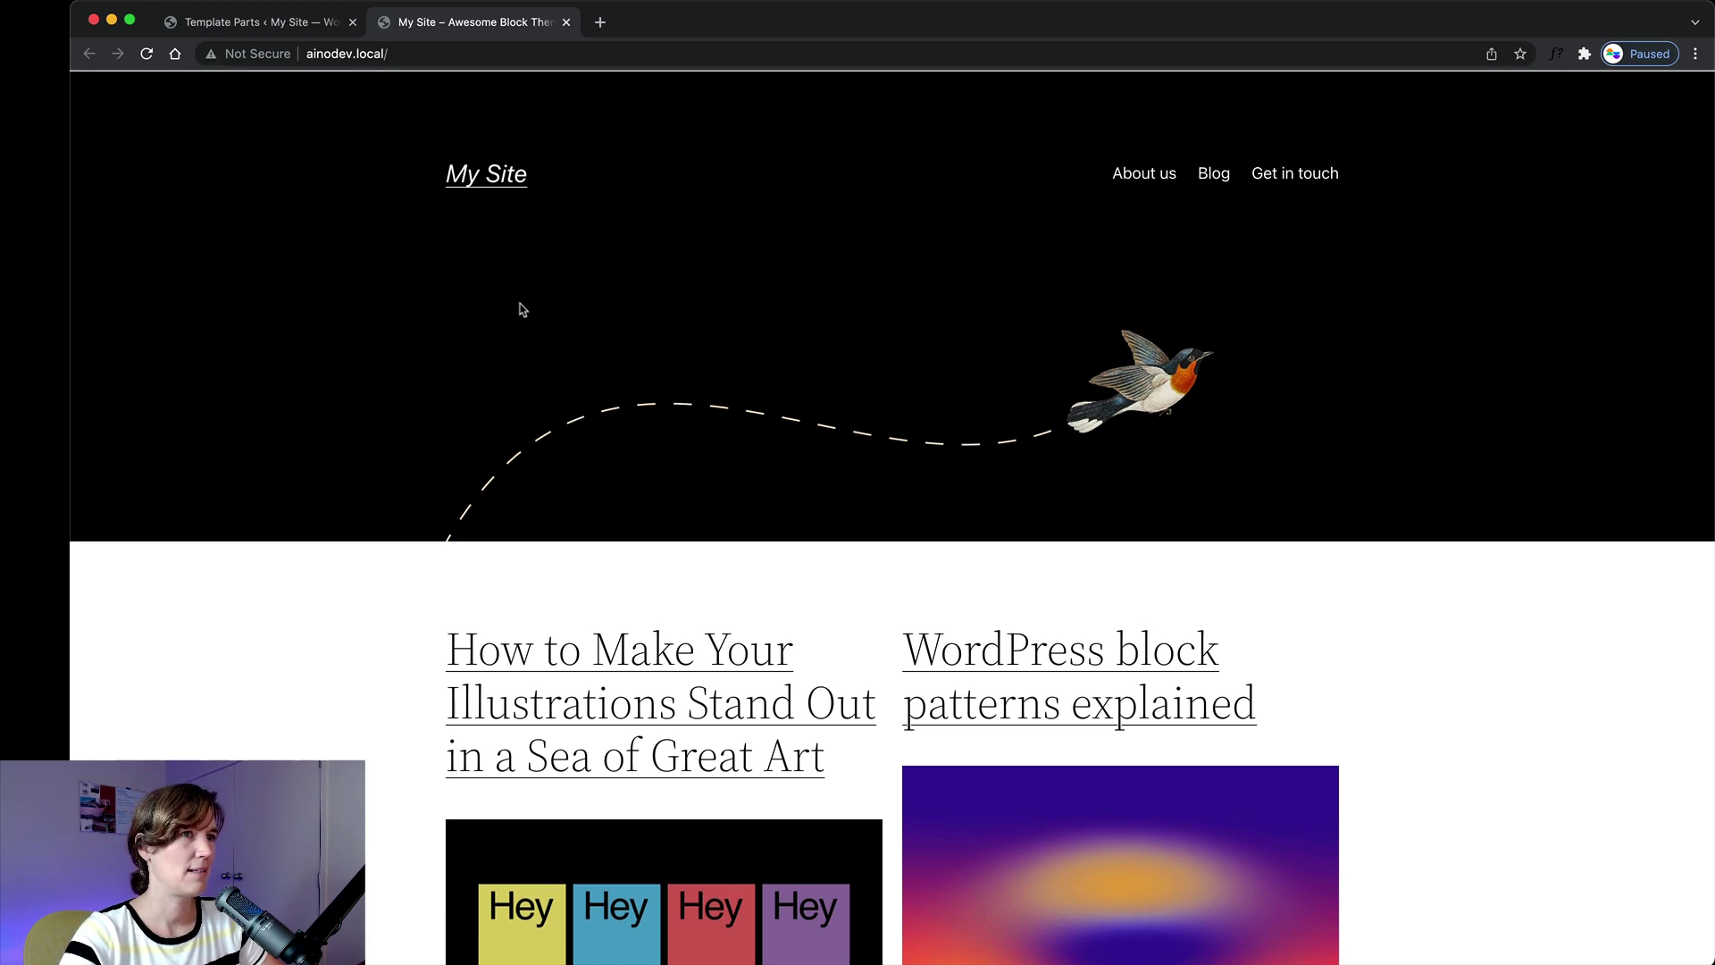
left_click(1163, 179)
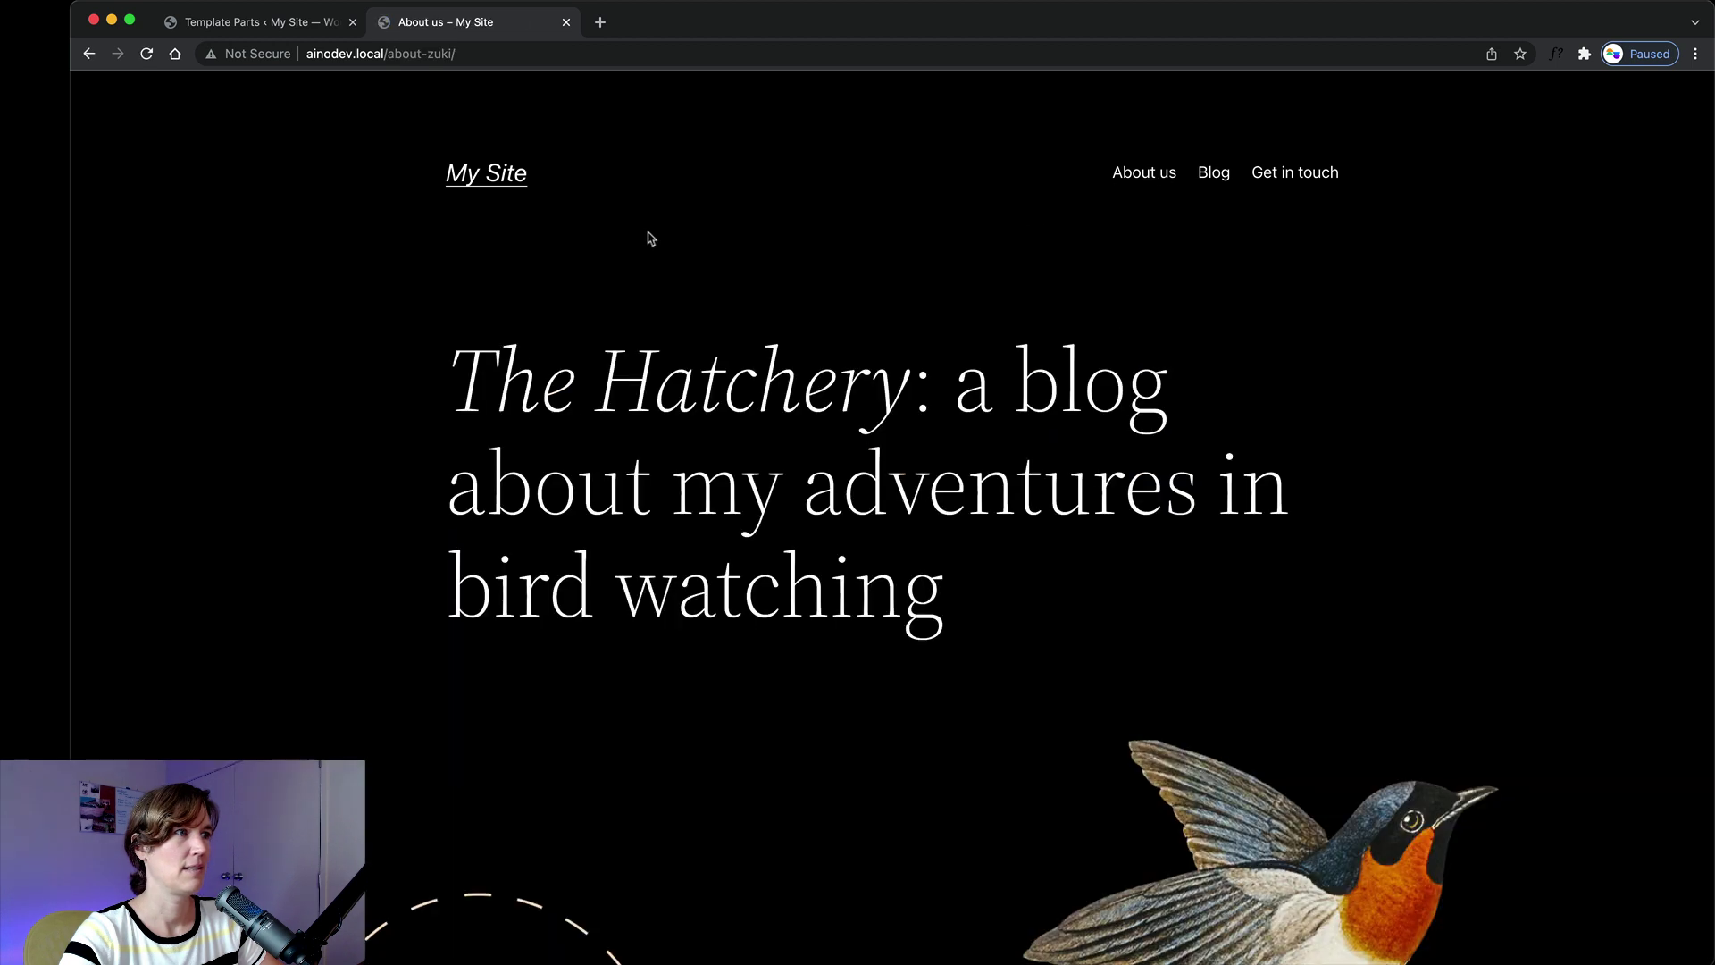
scroll(382, 295, "down", 3)
scroll(371, 287, "up", 3)
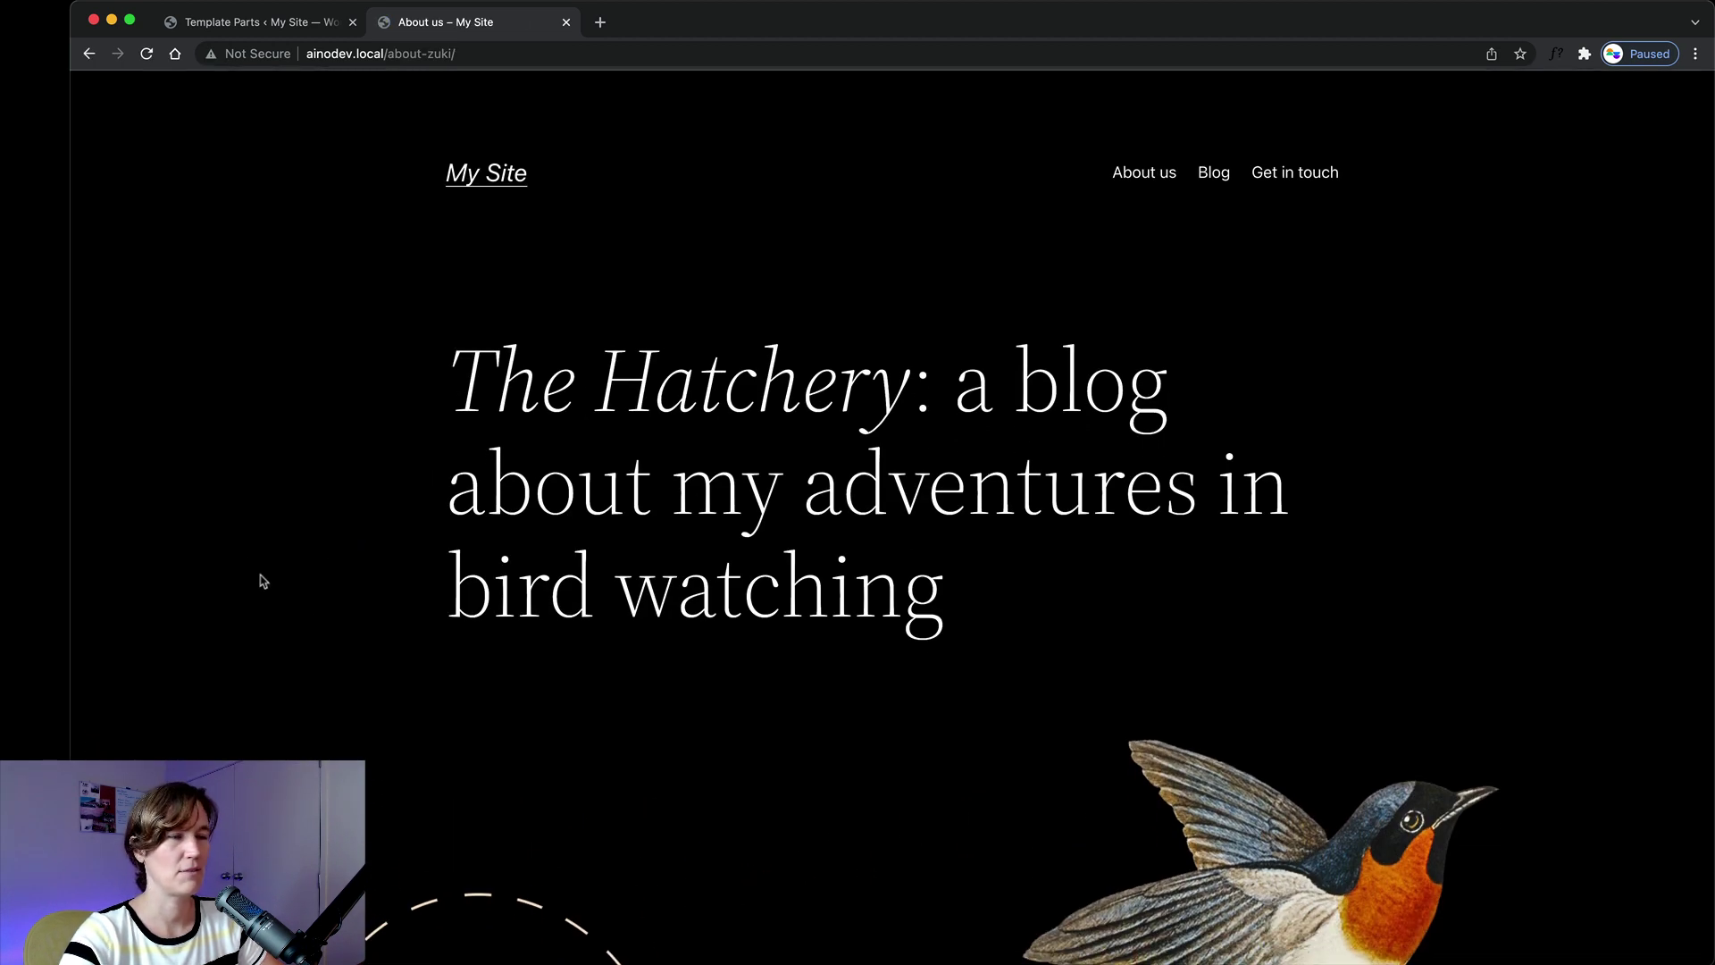
scroll(287, 441, "down", 2)
scroll(650, 357, "up", 2)
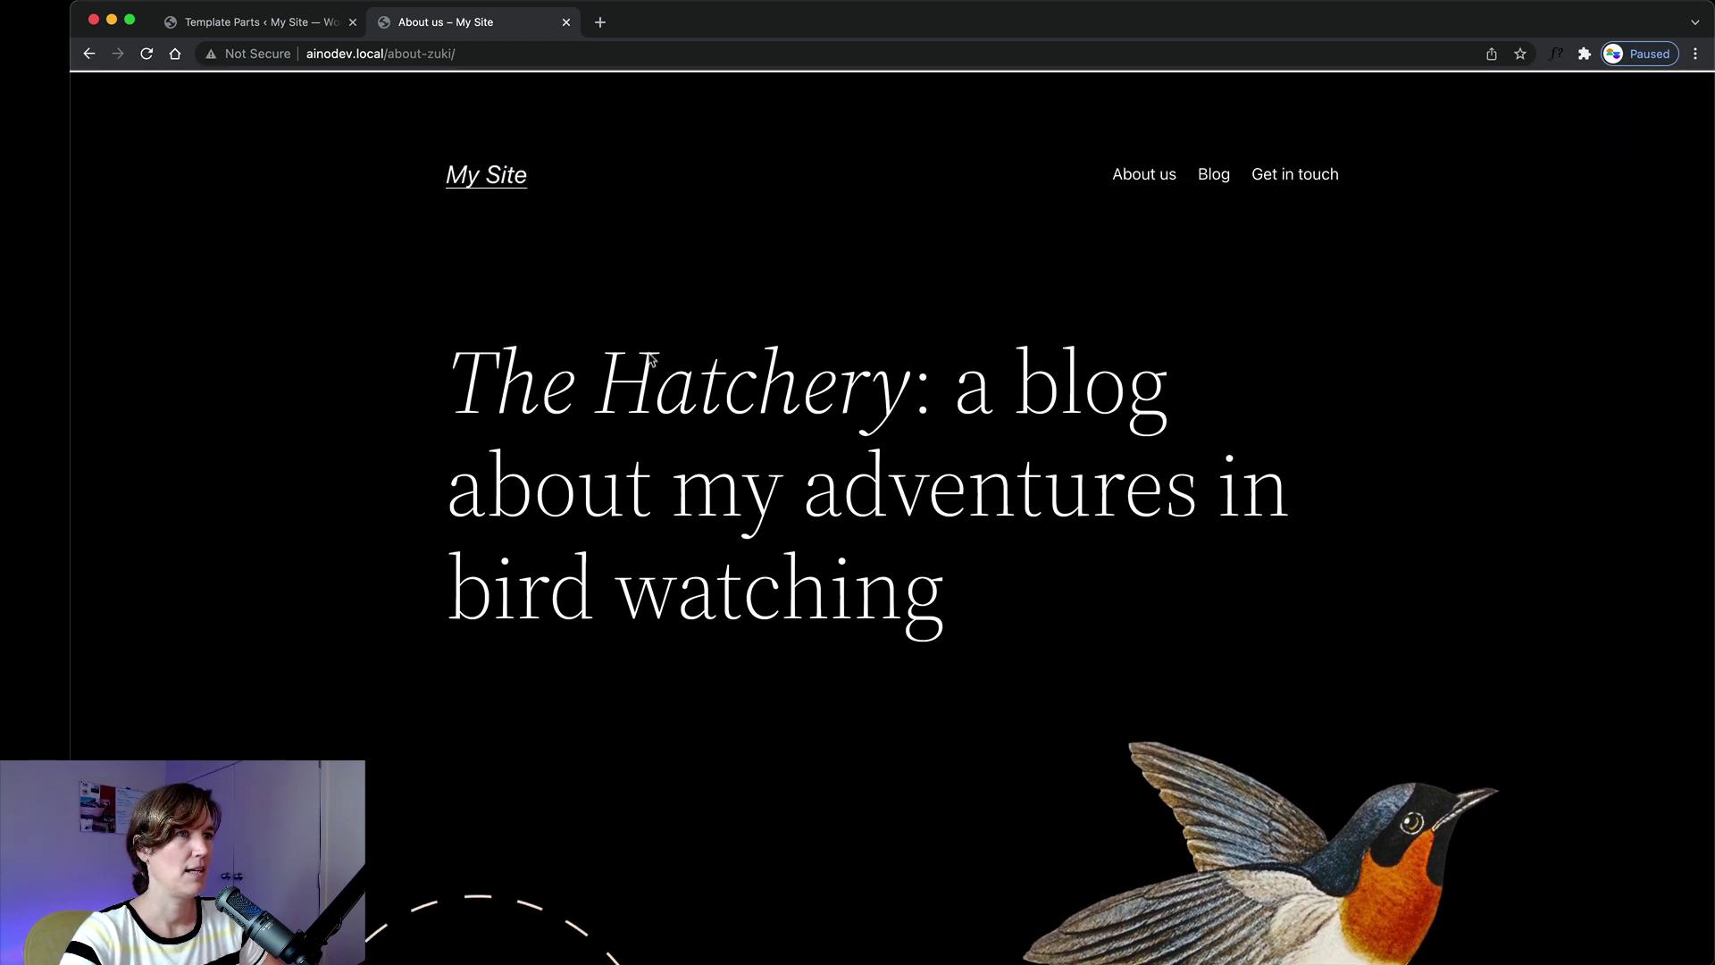
left_click(1292, 174)
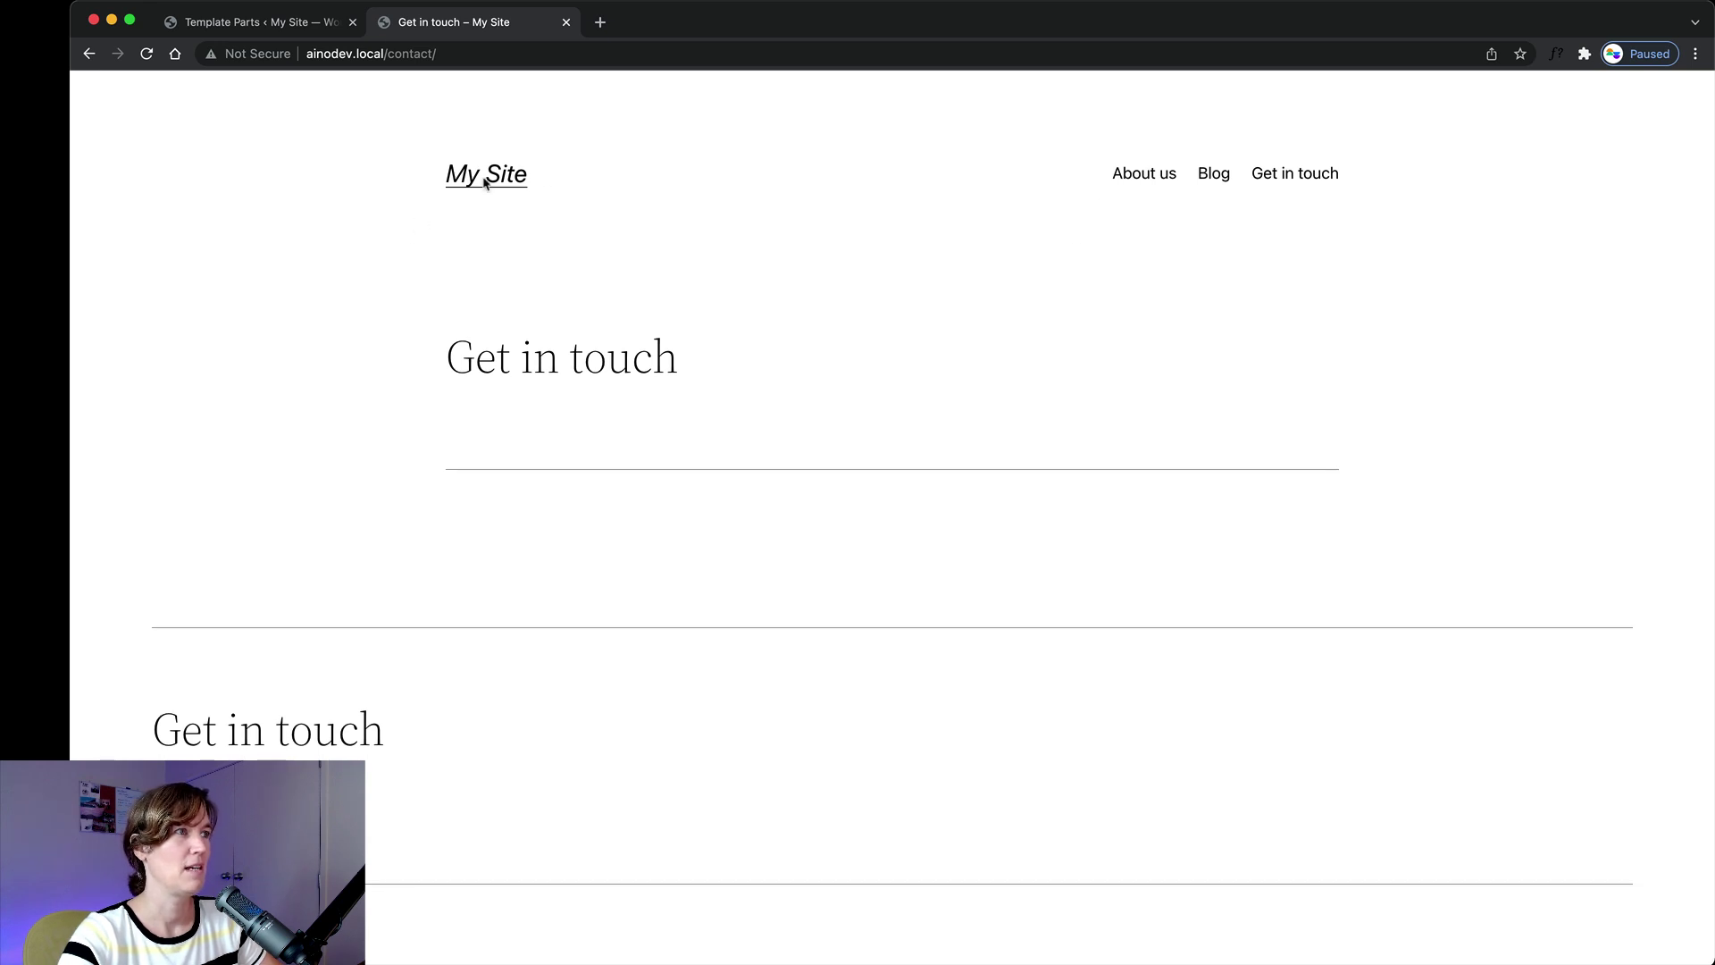
left_click(447, 175)
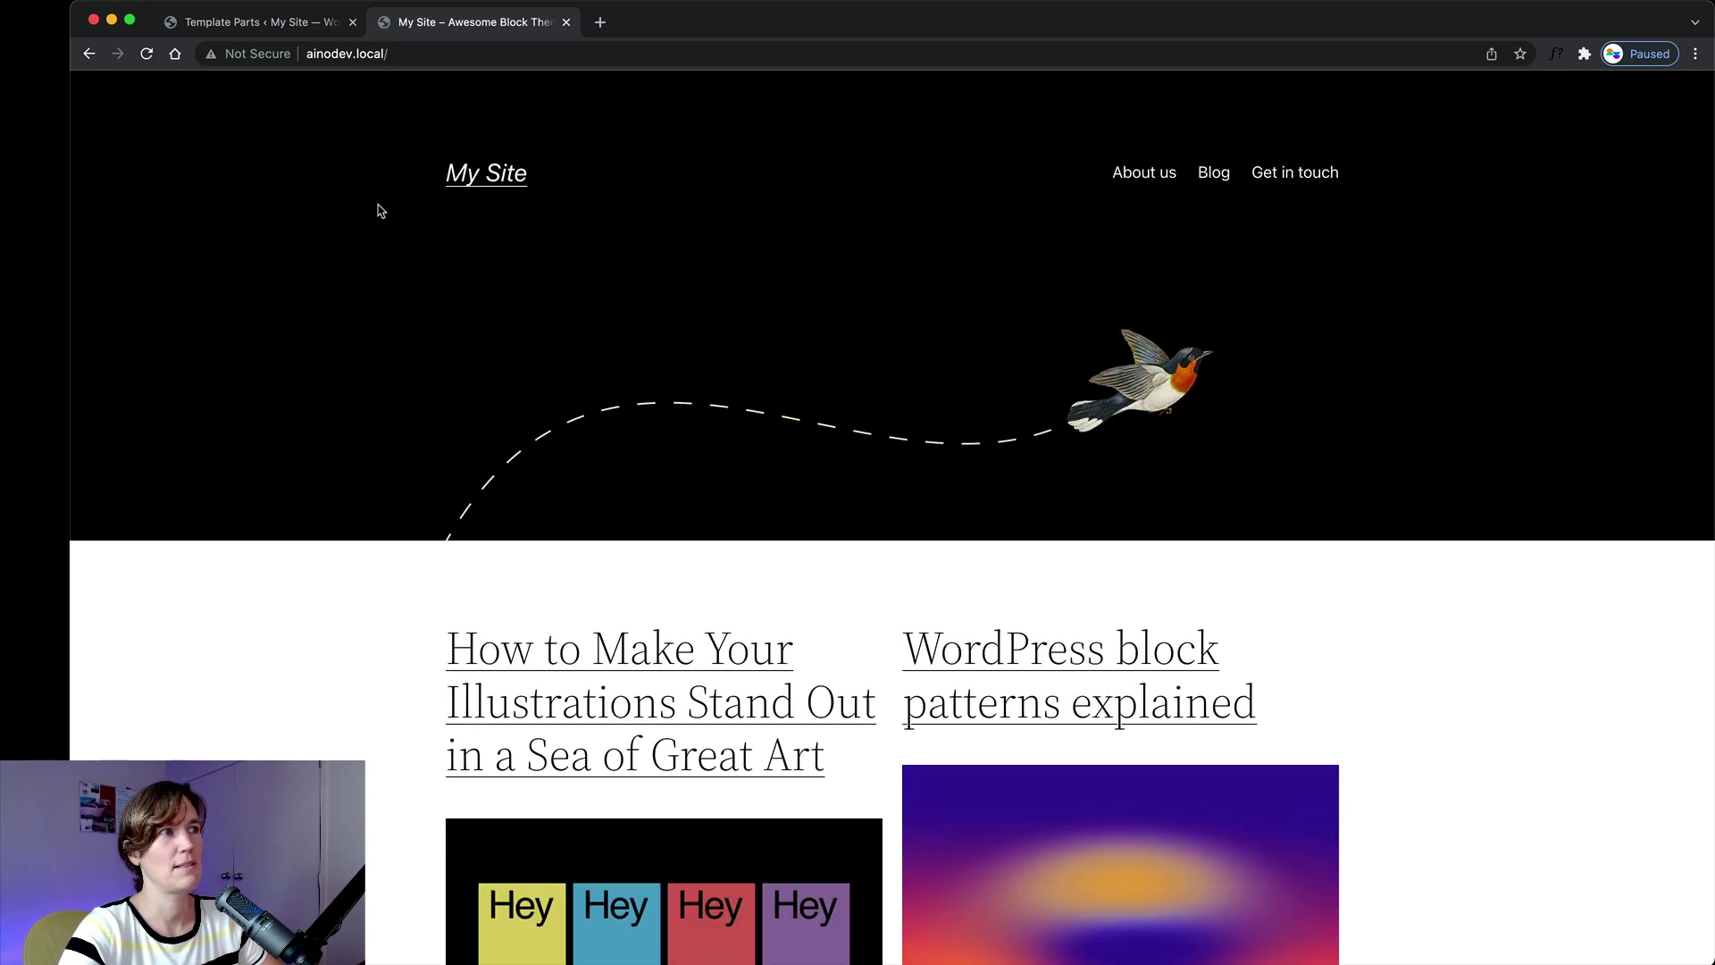
Go back to the list of template parts and clear the customizations of the Header part.
left_click(281, 33)
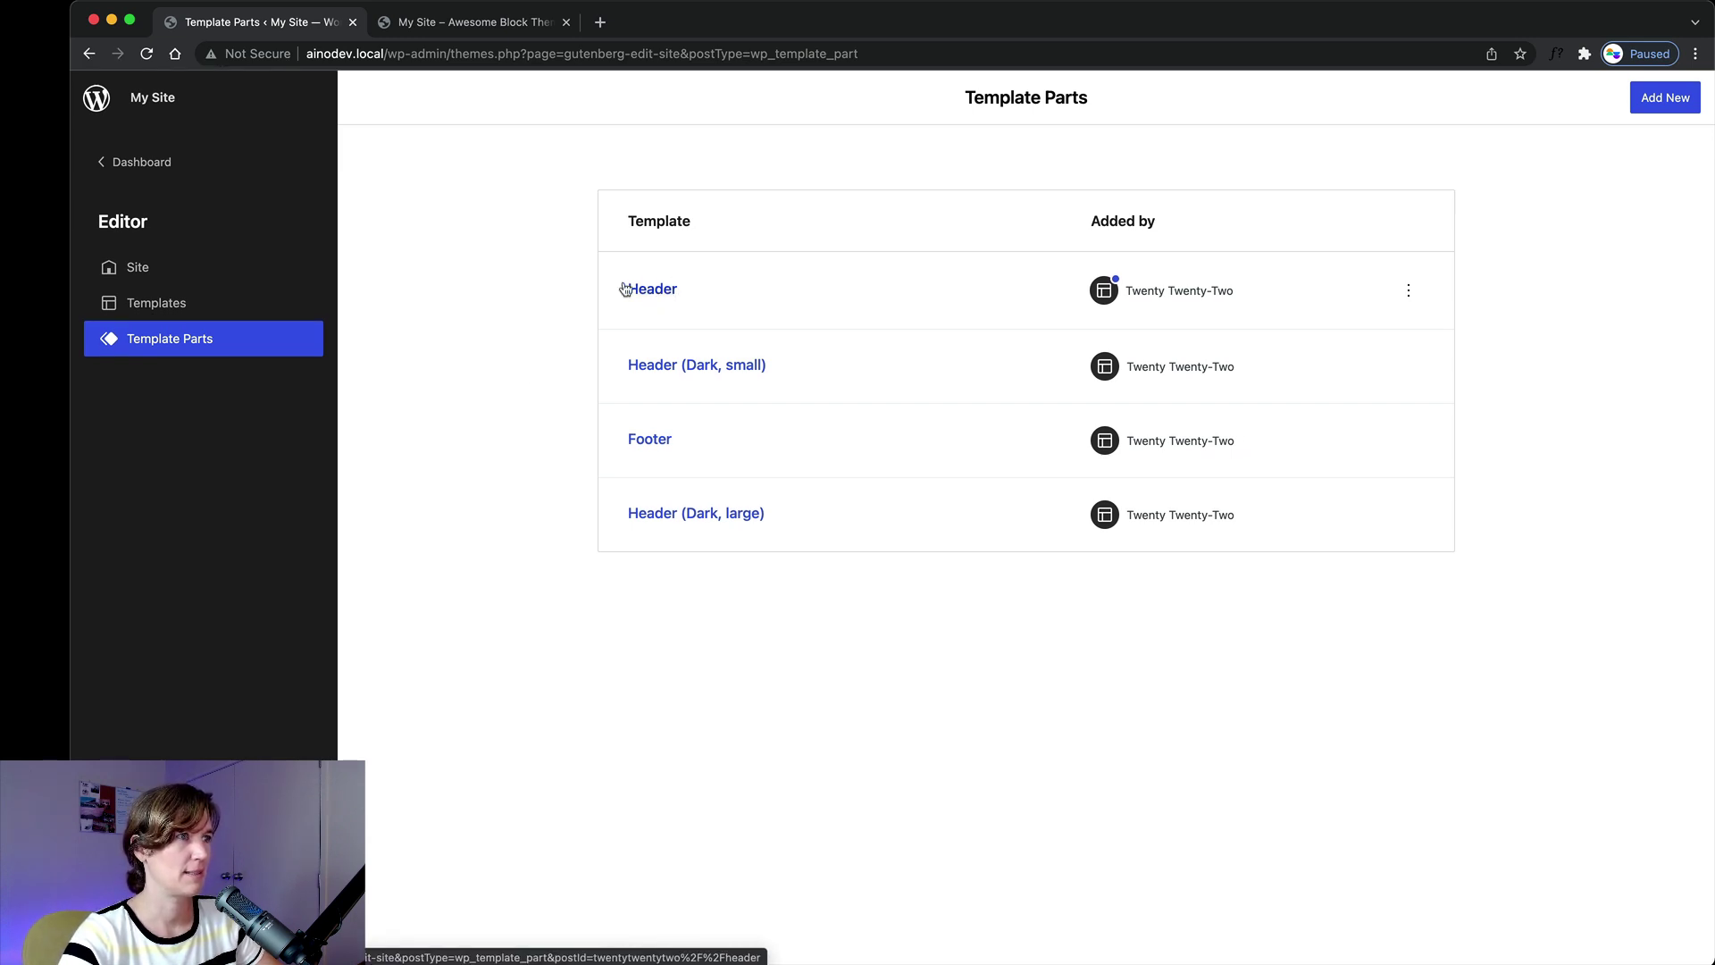
mouse_move(1116, 287)
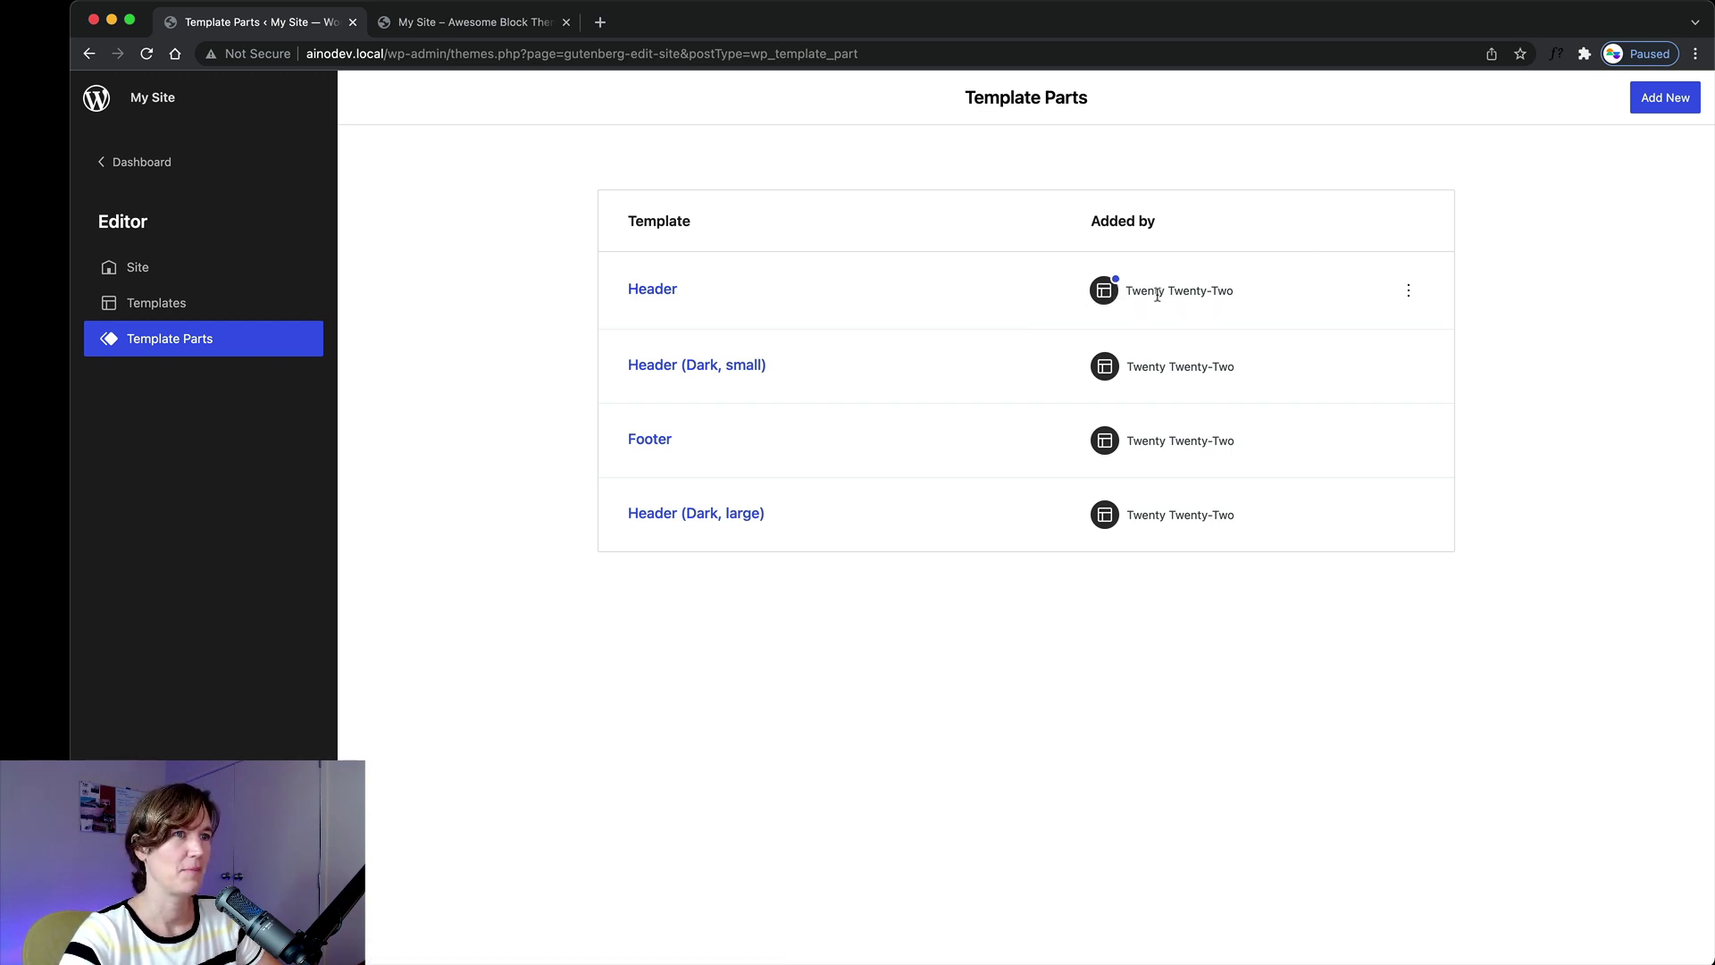
left_click(1409, 291)
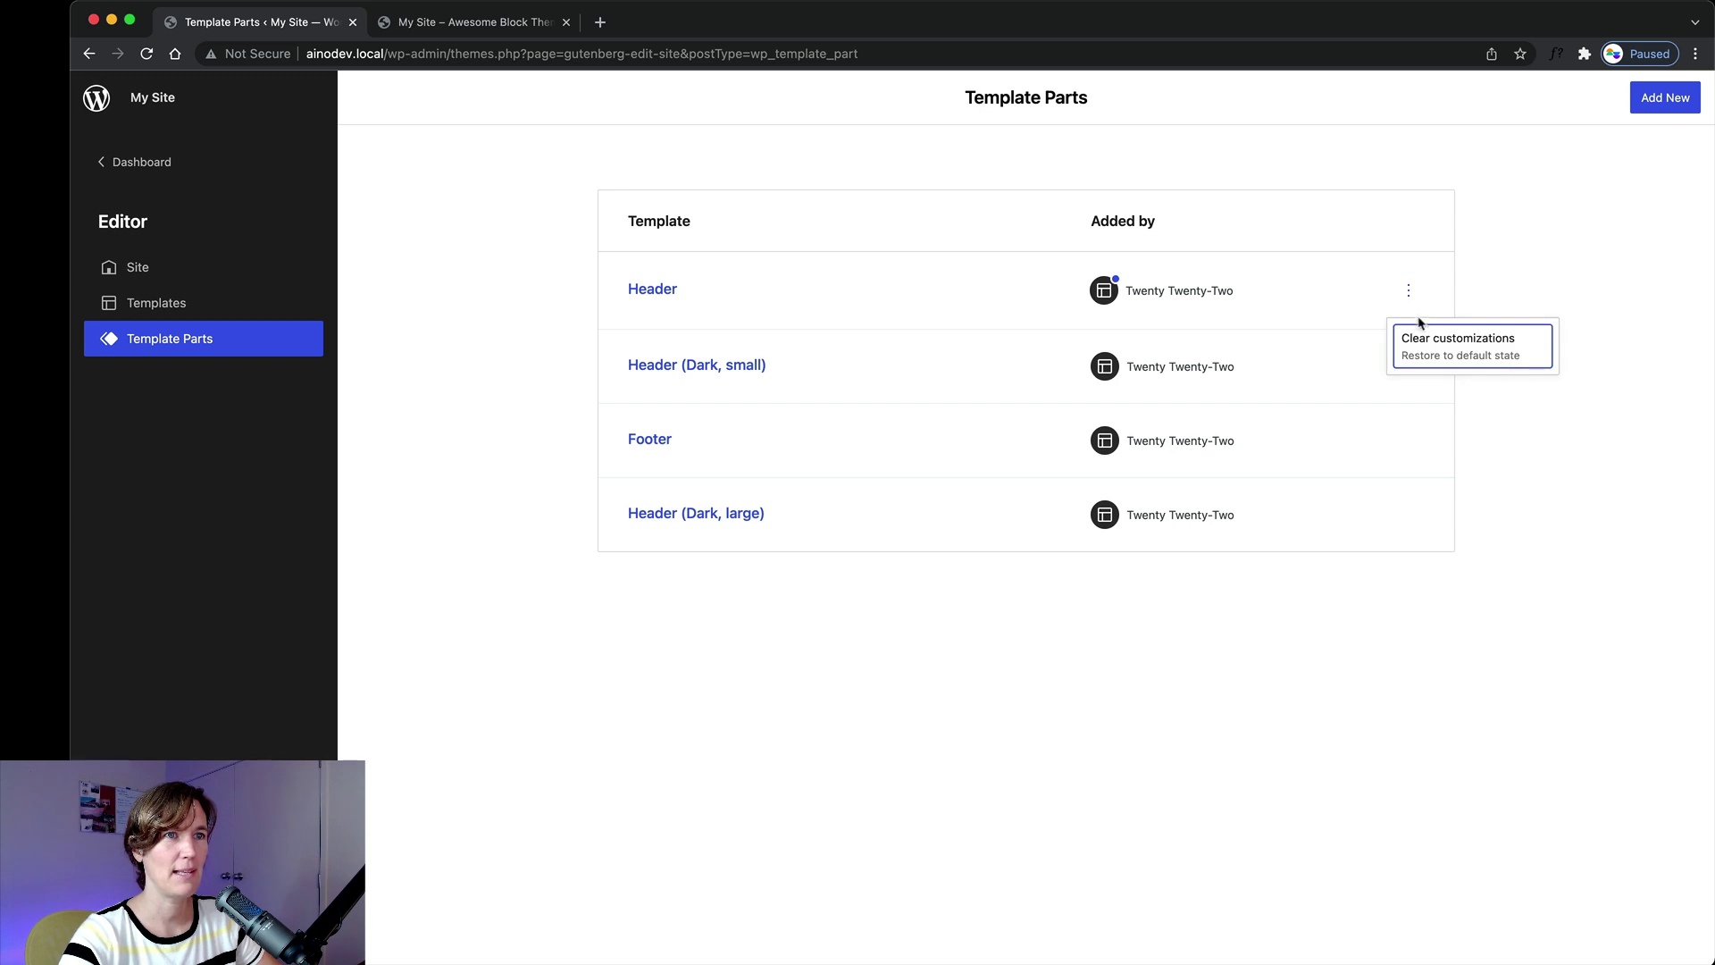
left_click(1419, 338)
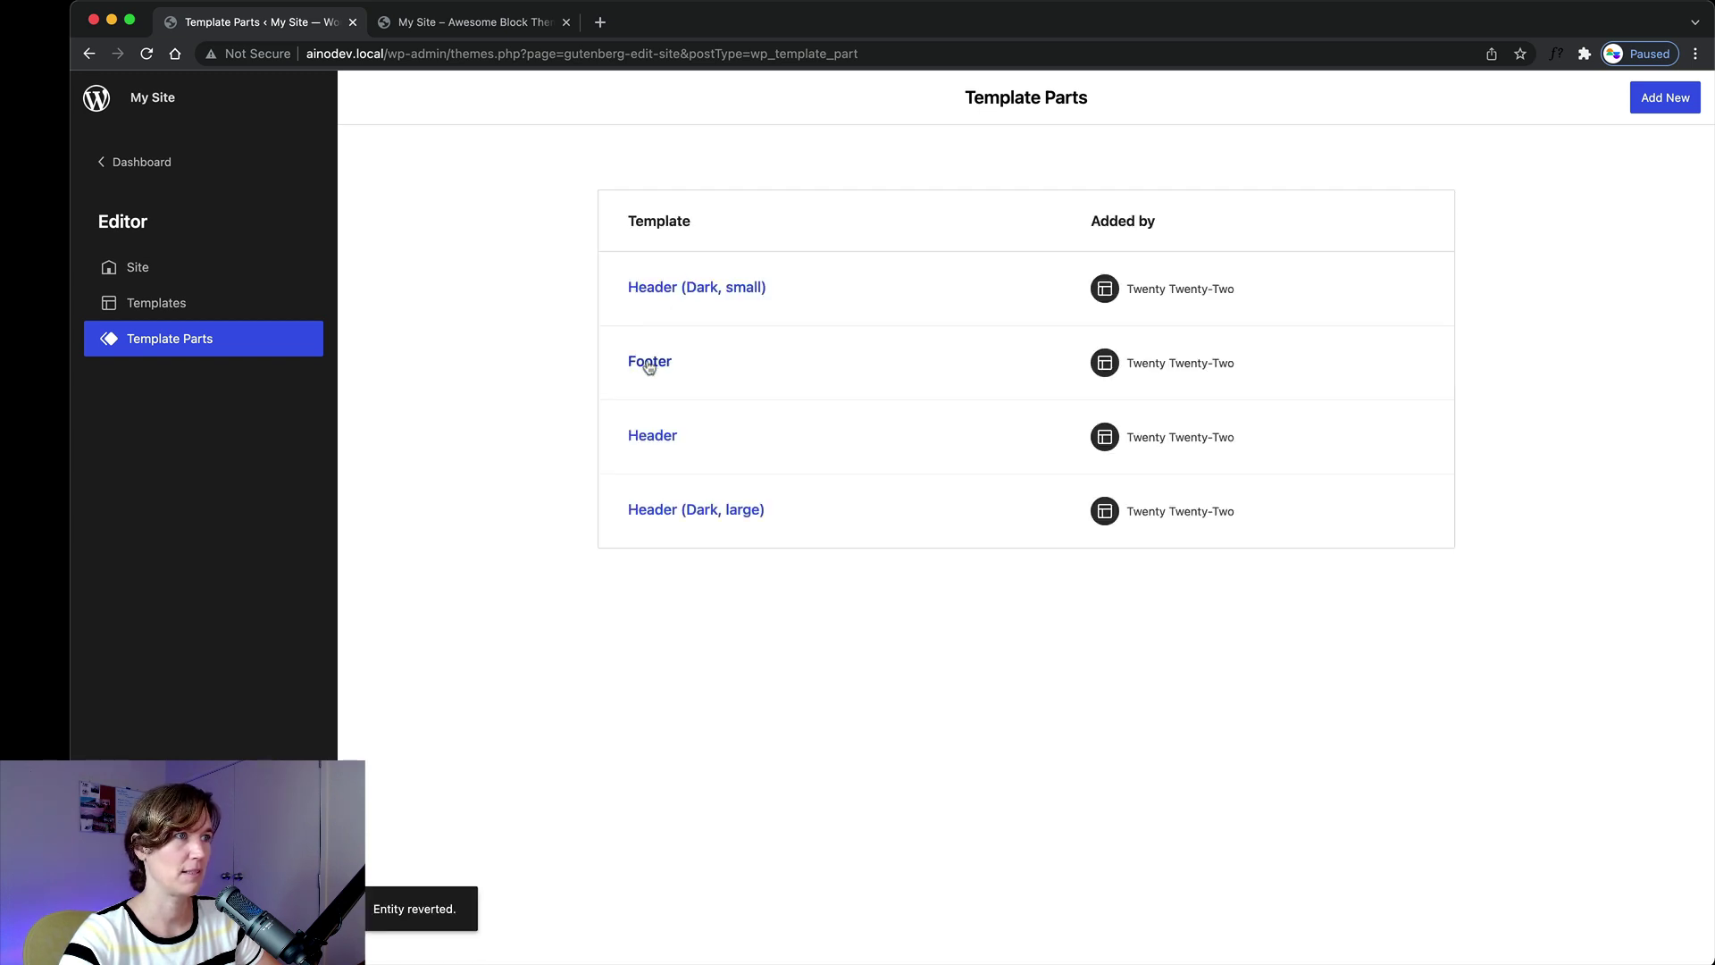
Open the Header template part for editing and dismiss both notices.
left_click(650, 437)
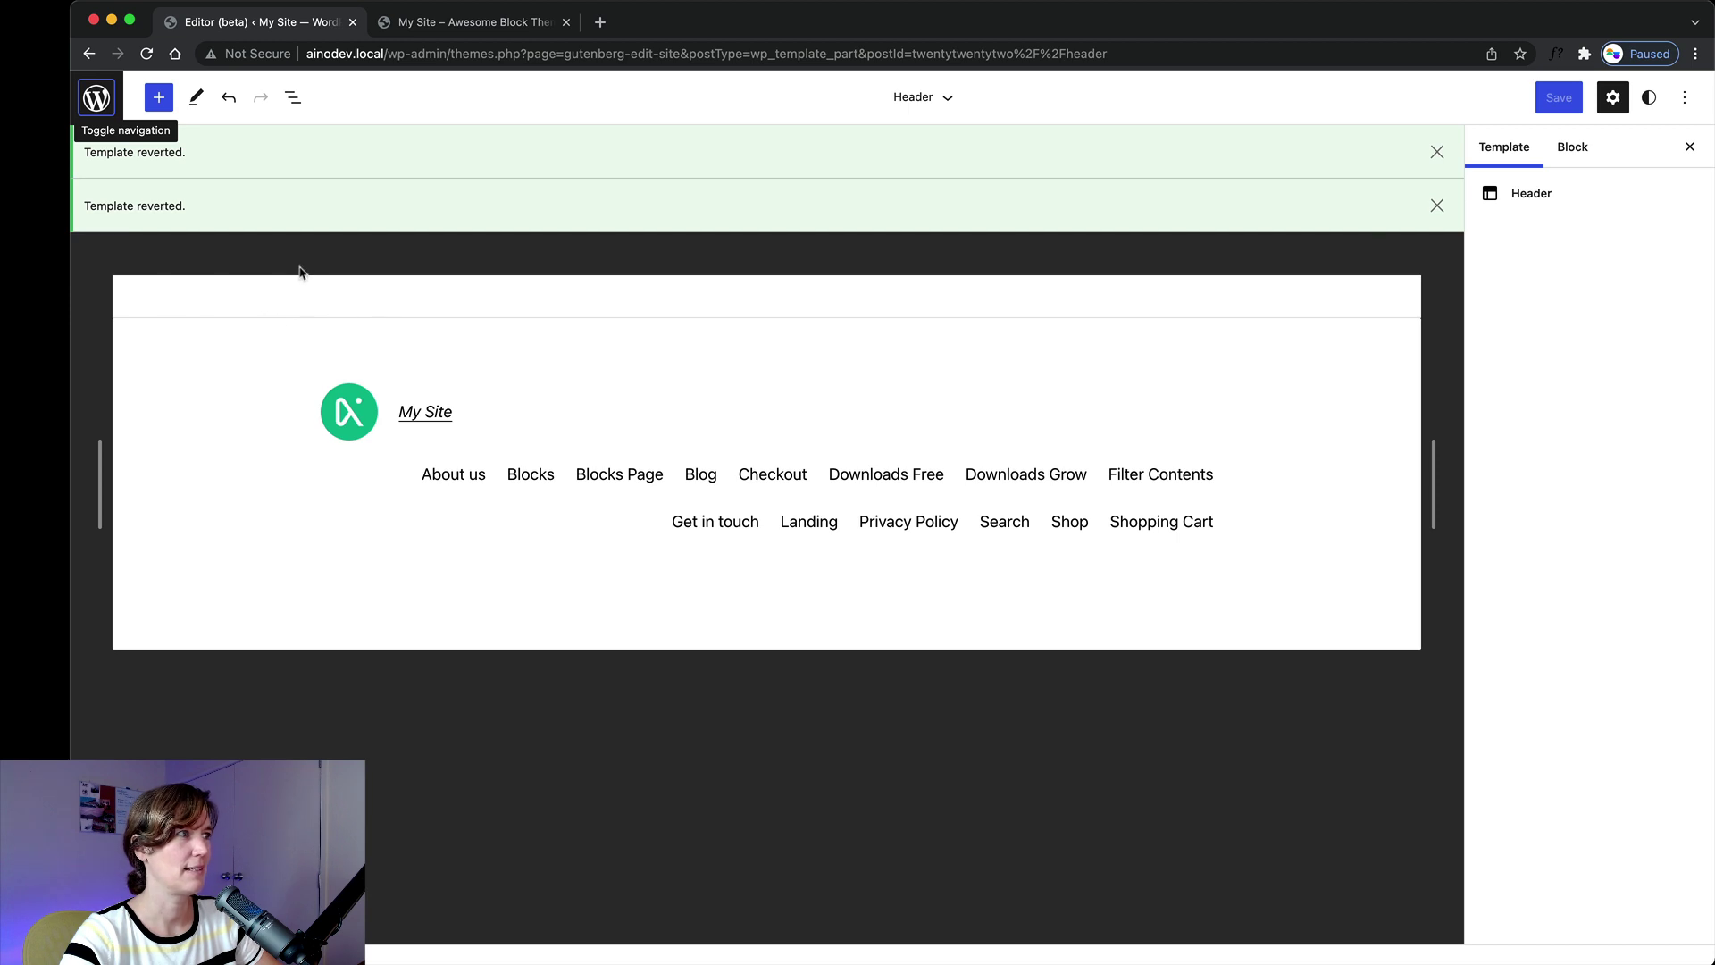
left_click(1434, 207)
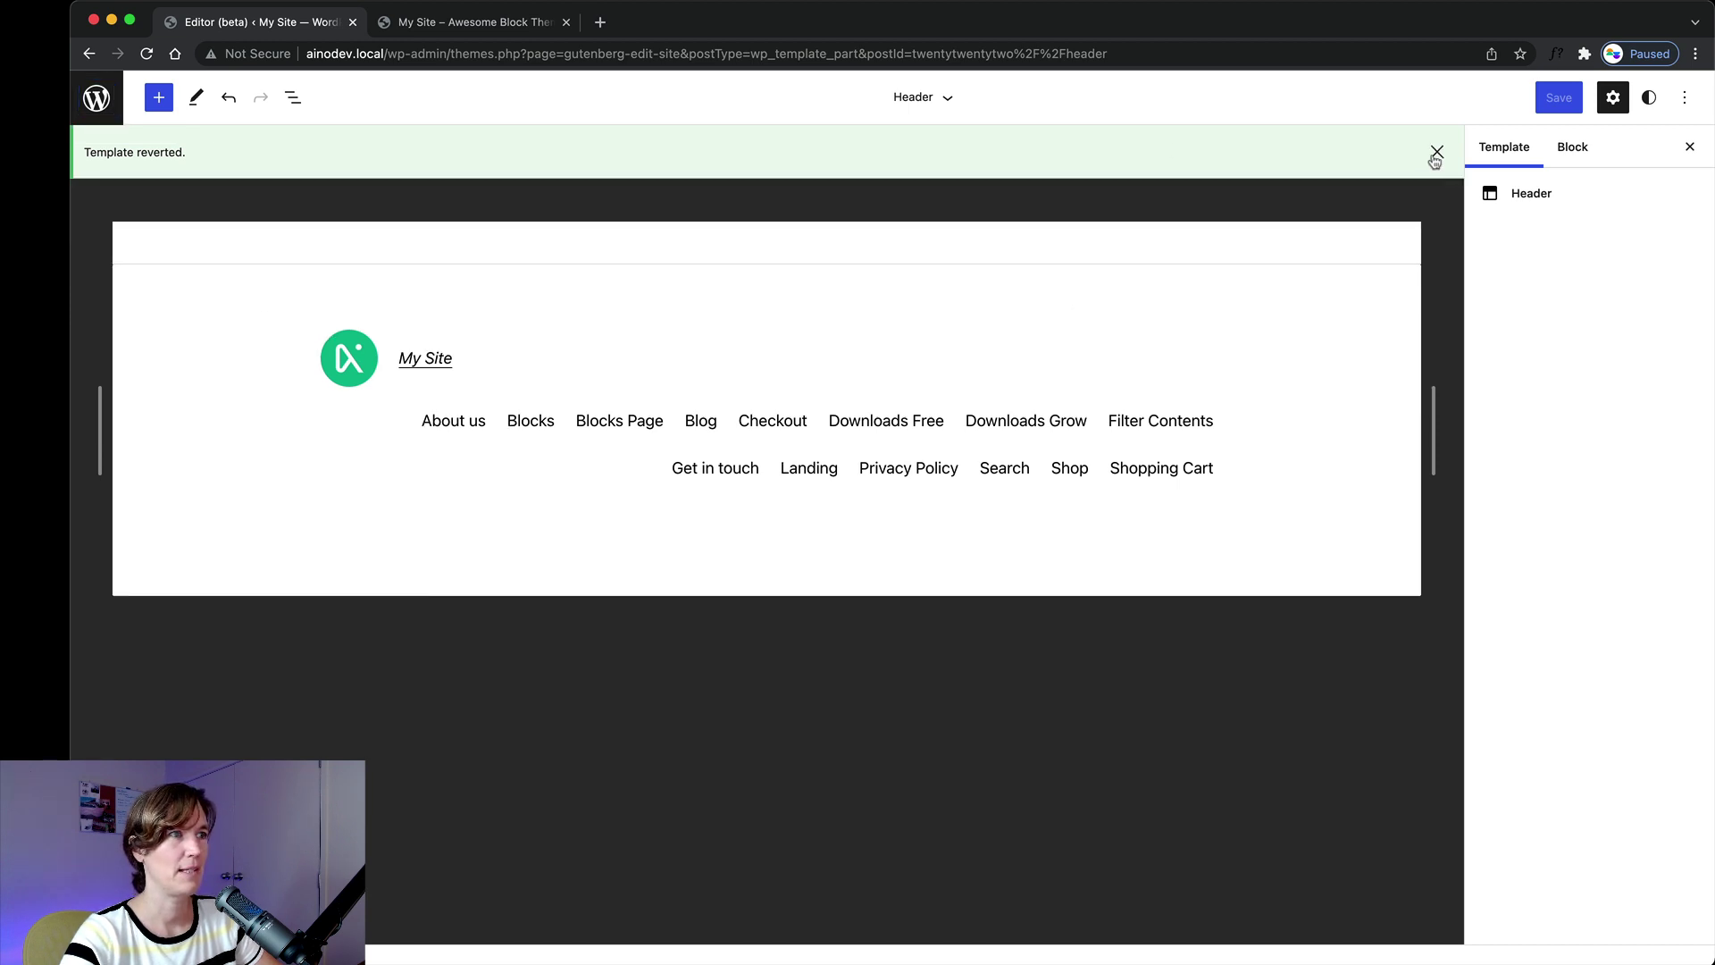
left_click(1436, 155)
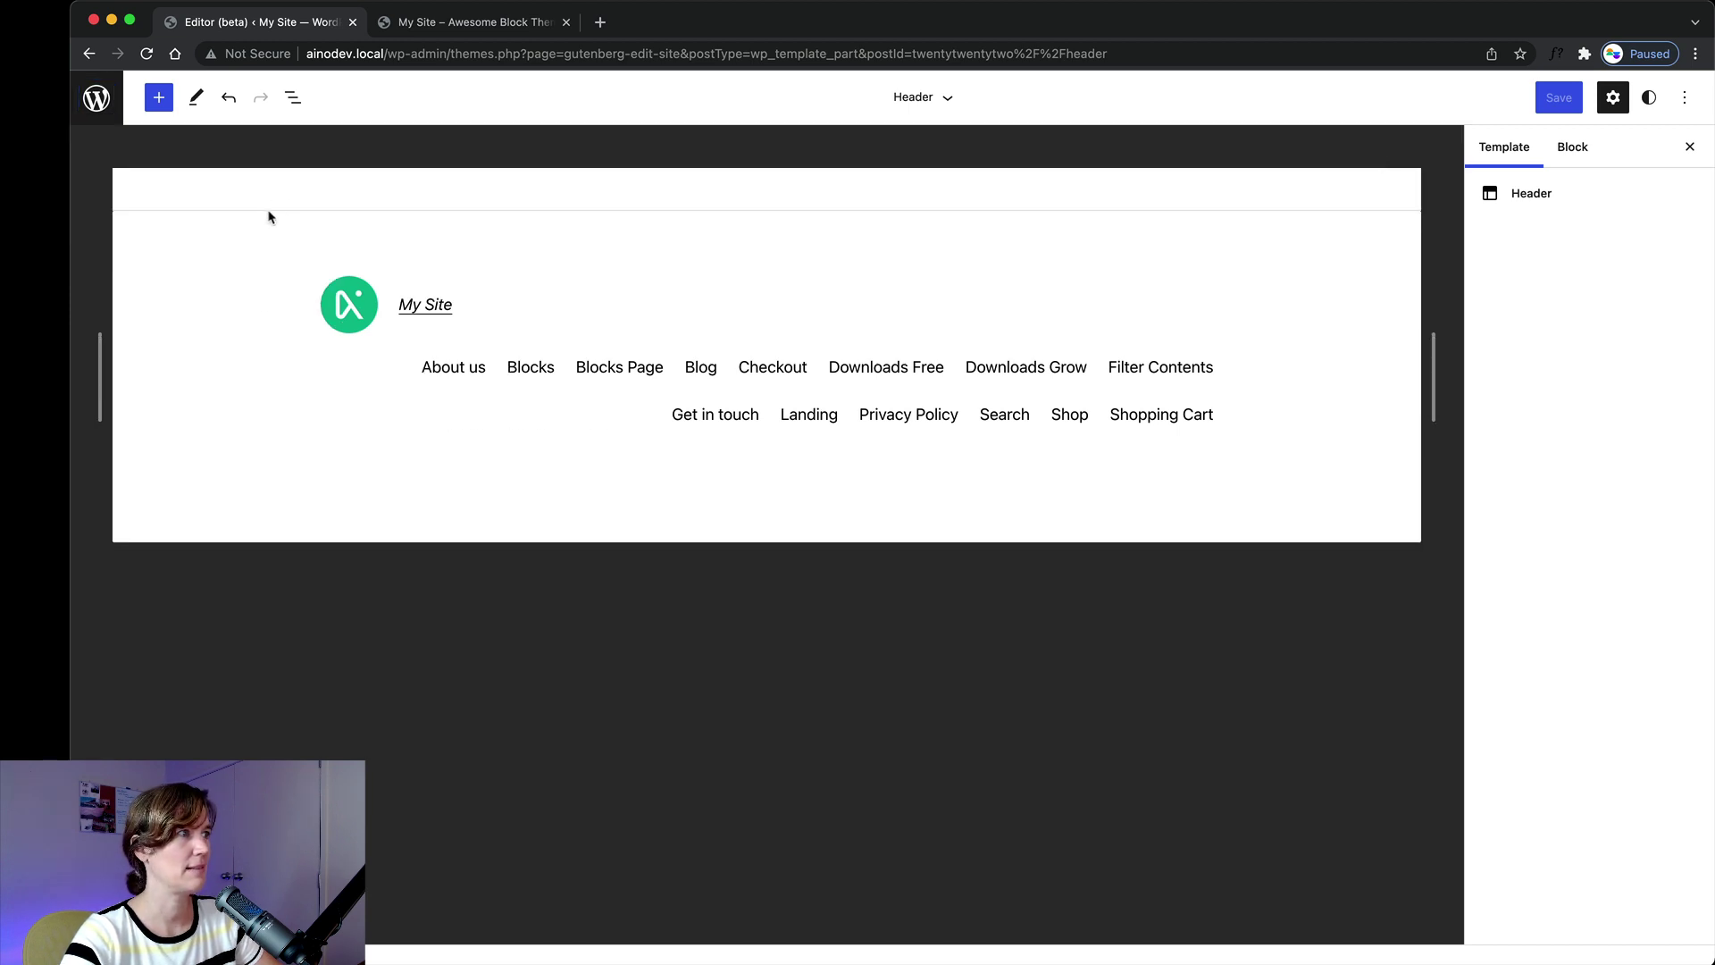
Remove the Site Logo block from the Header template part using the block list.
left_click(353, 317)
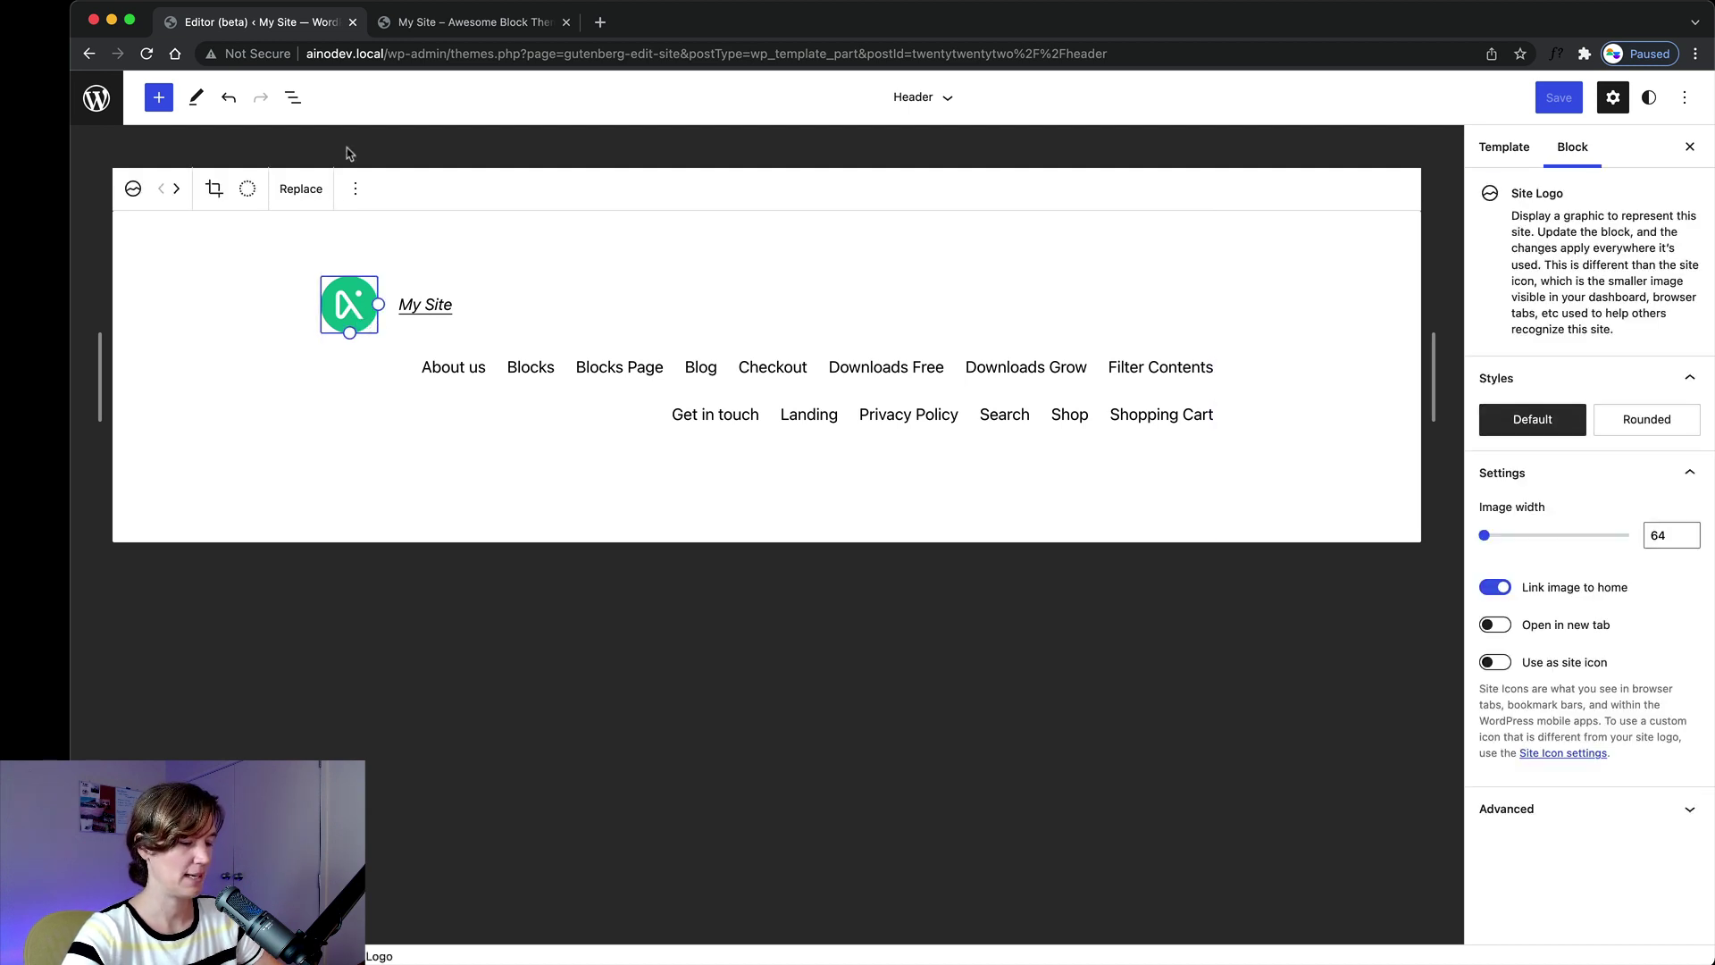
key("ctrl+alt+o")
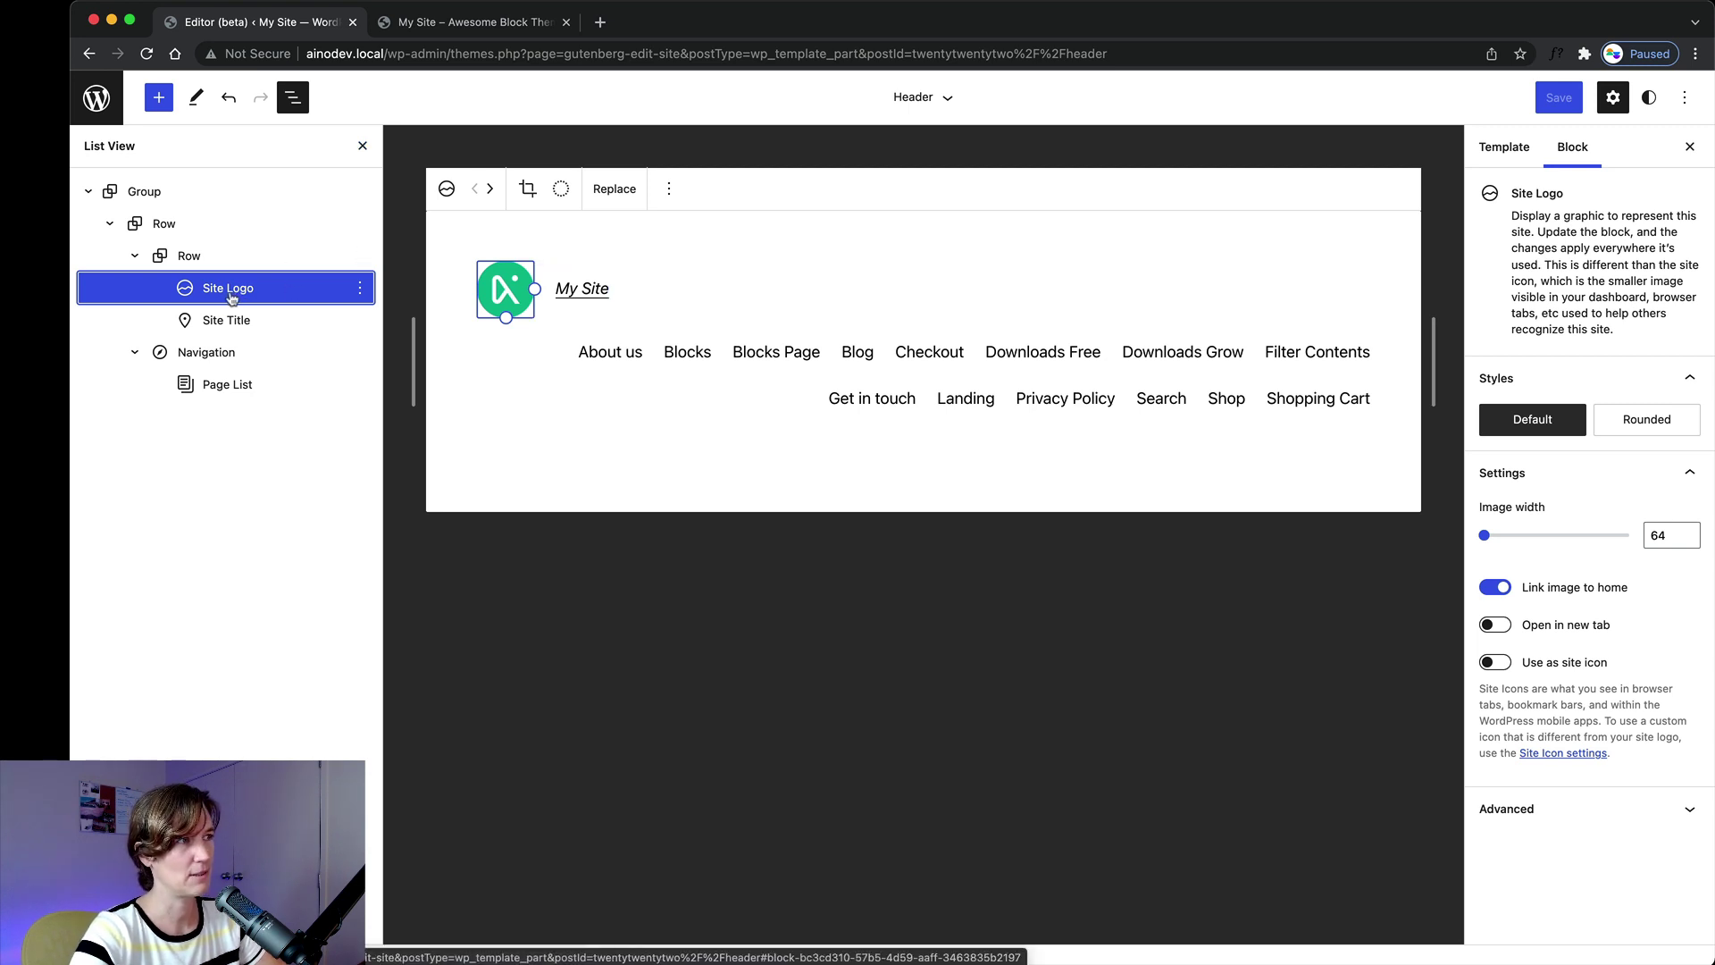
left_click(361, 288)
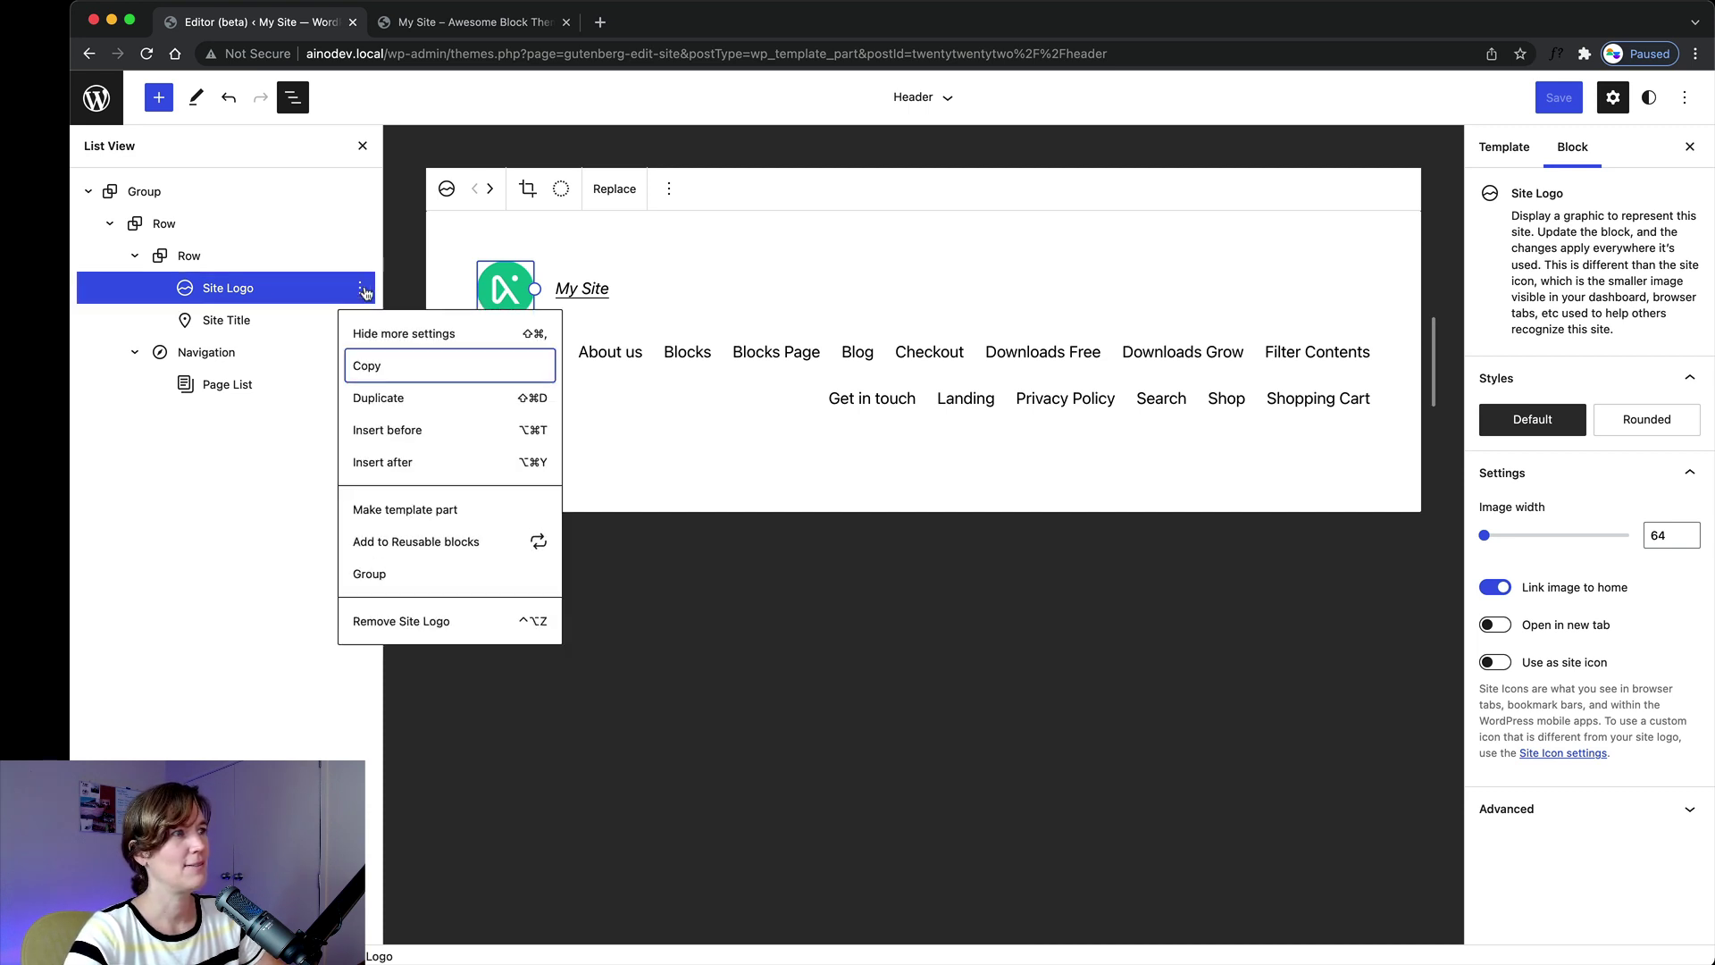
left_click(436, 623)
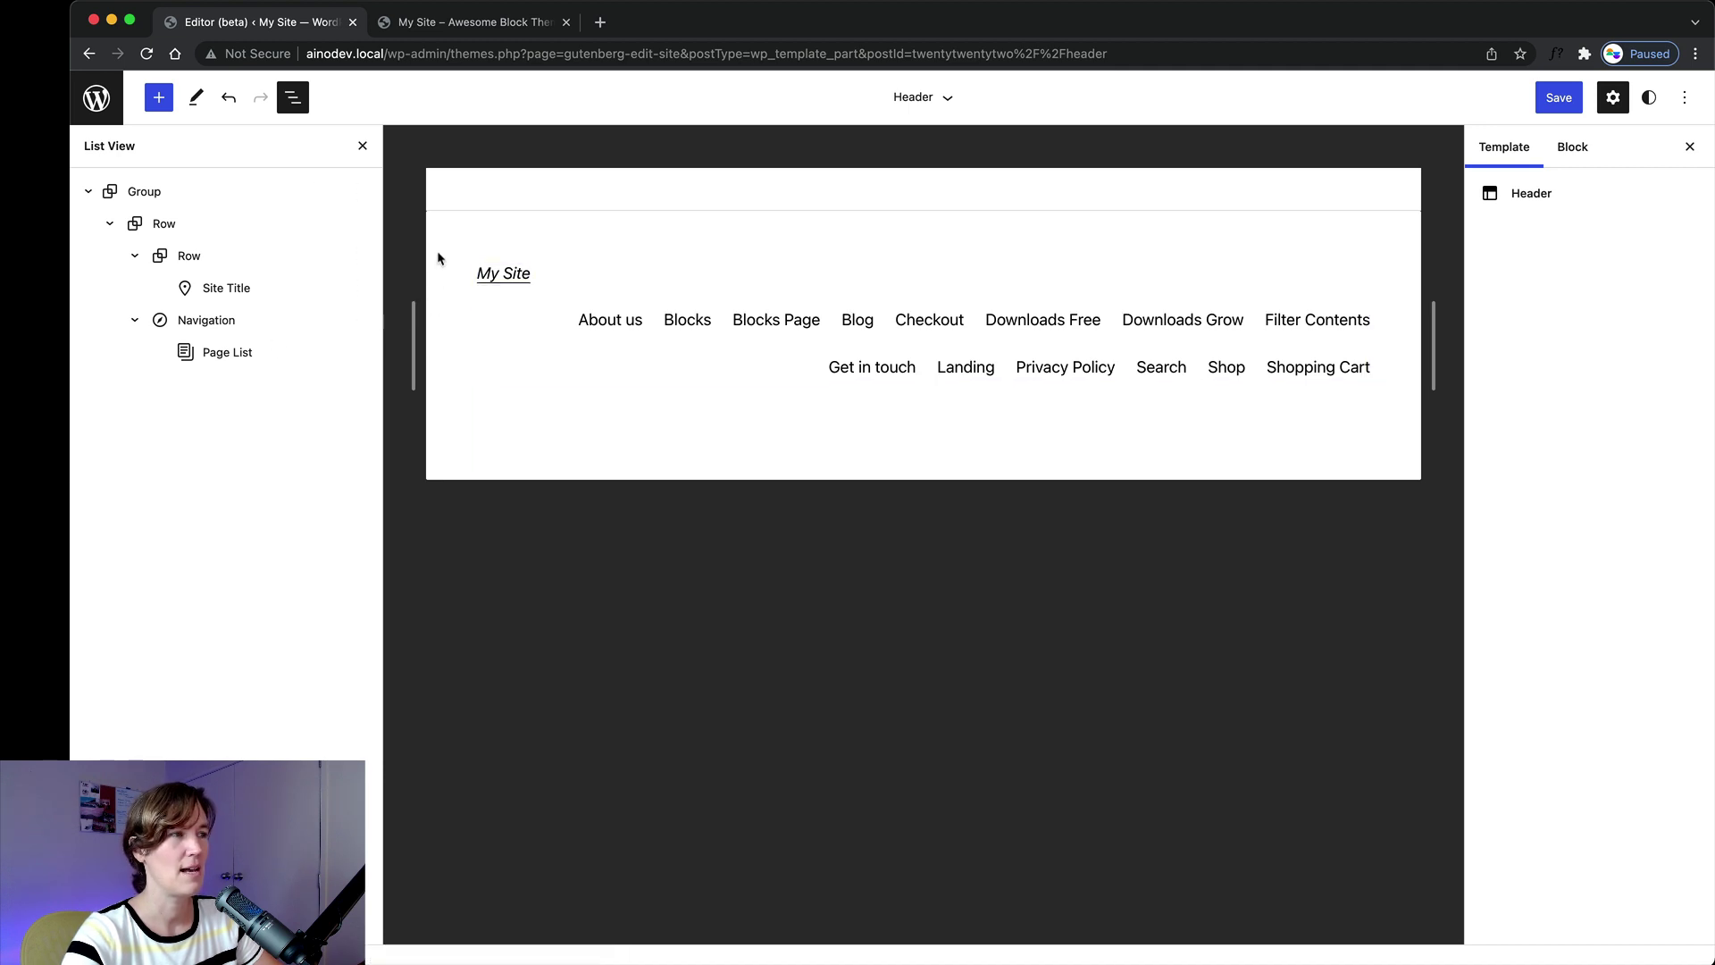
Try the Navigation block's overlay menu set to Off and Always, open and close the overlay, and set it back to Mobile.
left_click(502, 272)
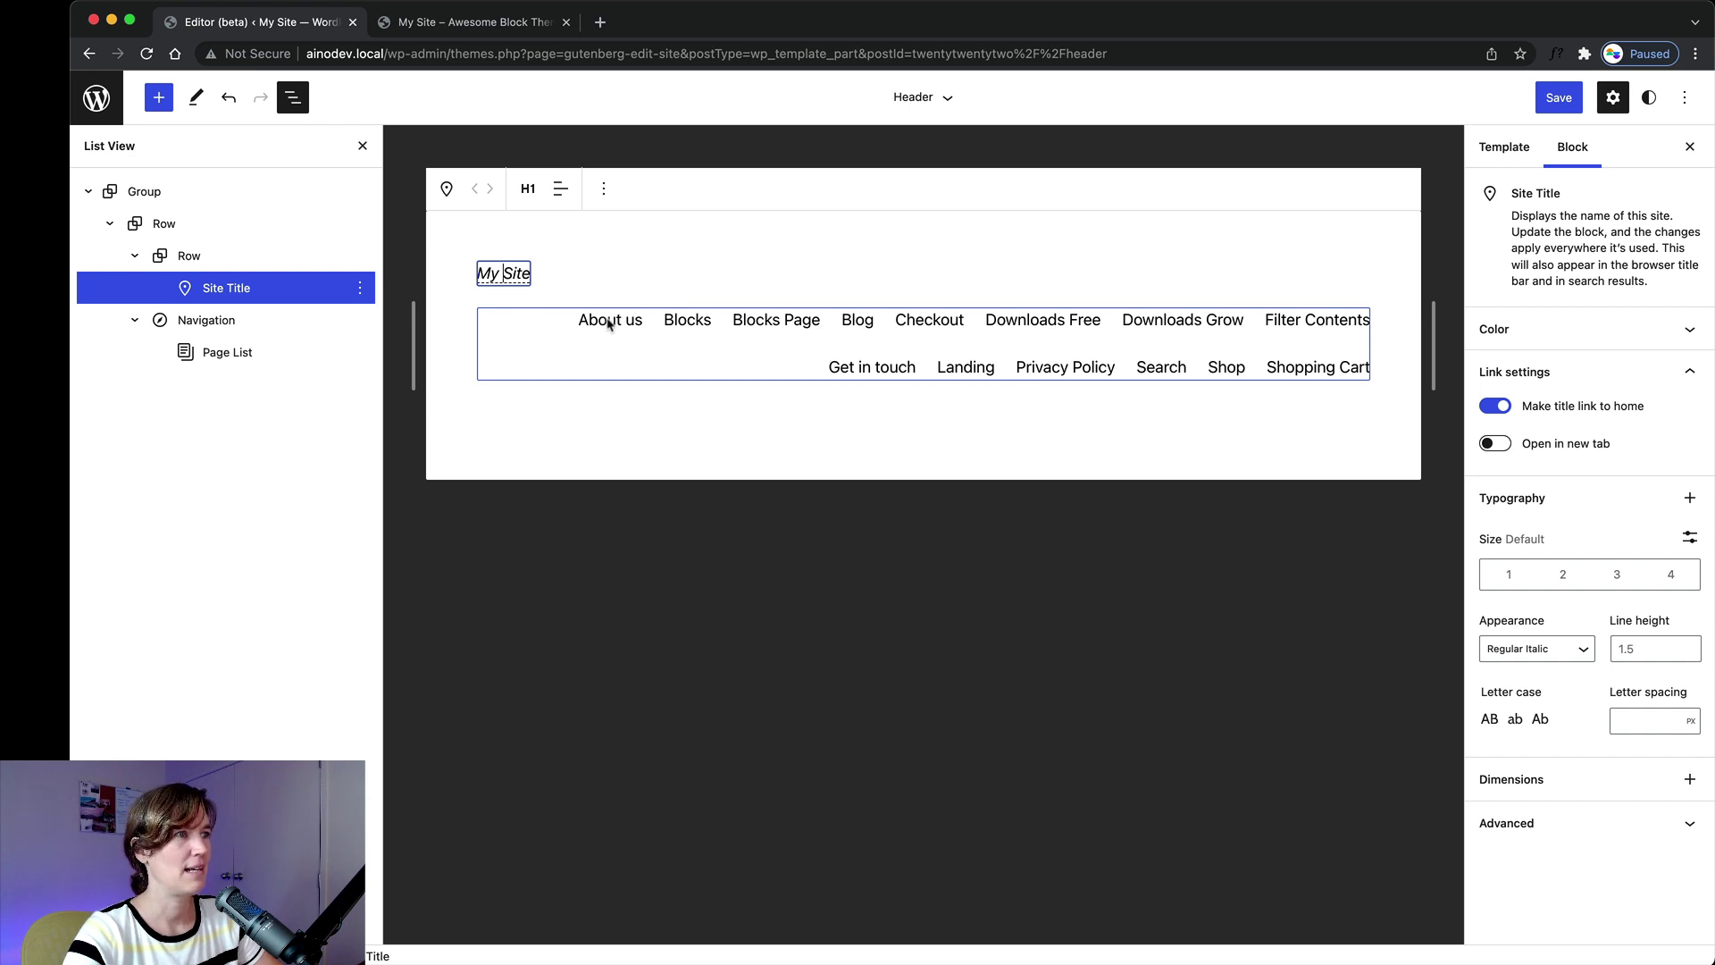
left_click(234, 323)
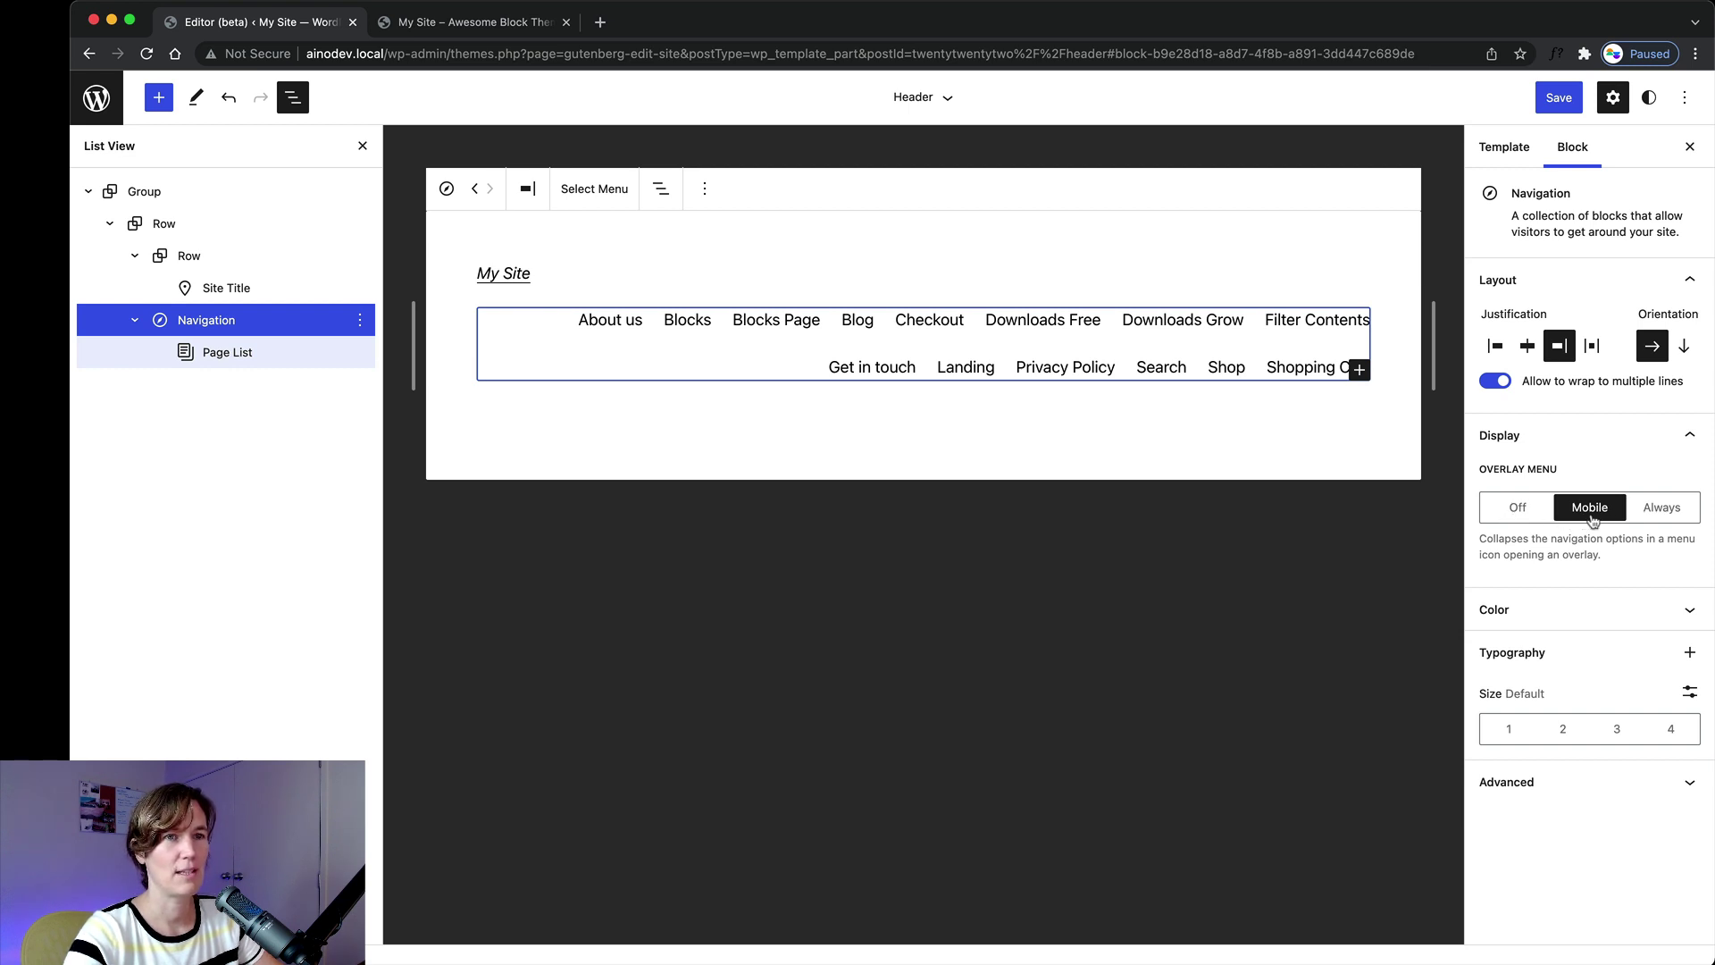
left_click(1523, 511)
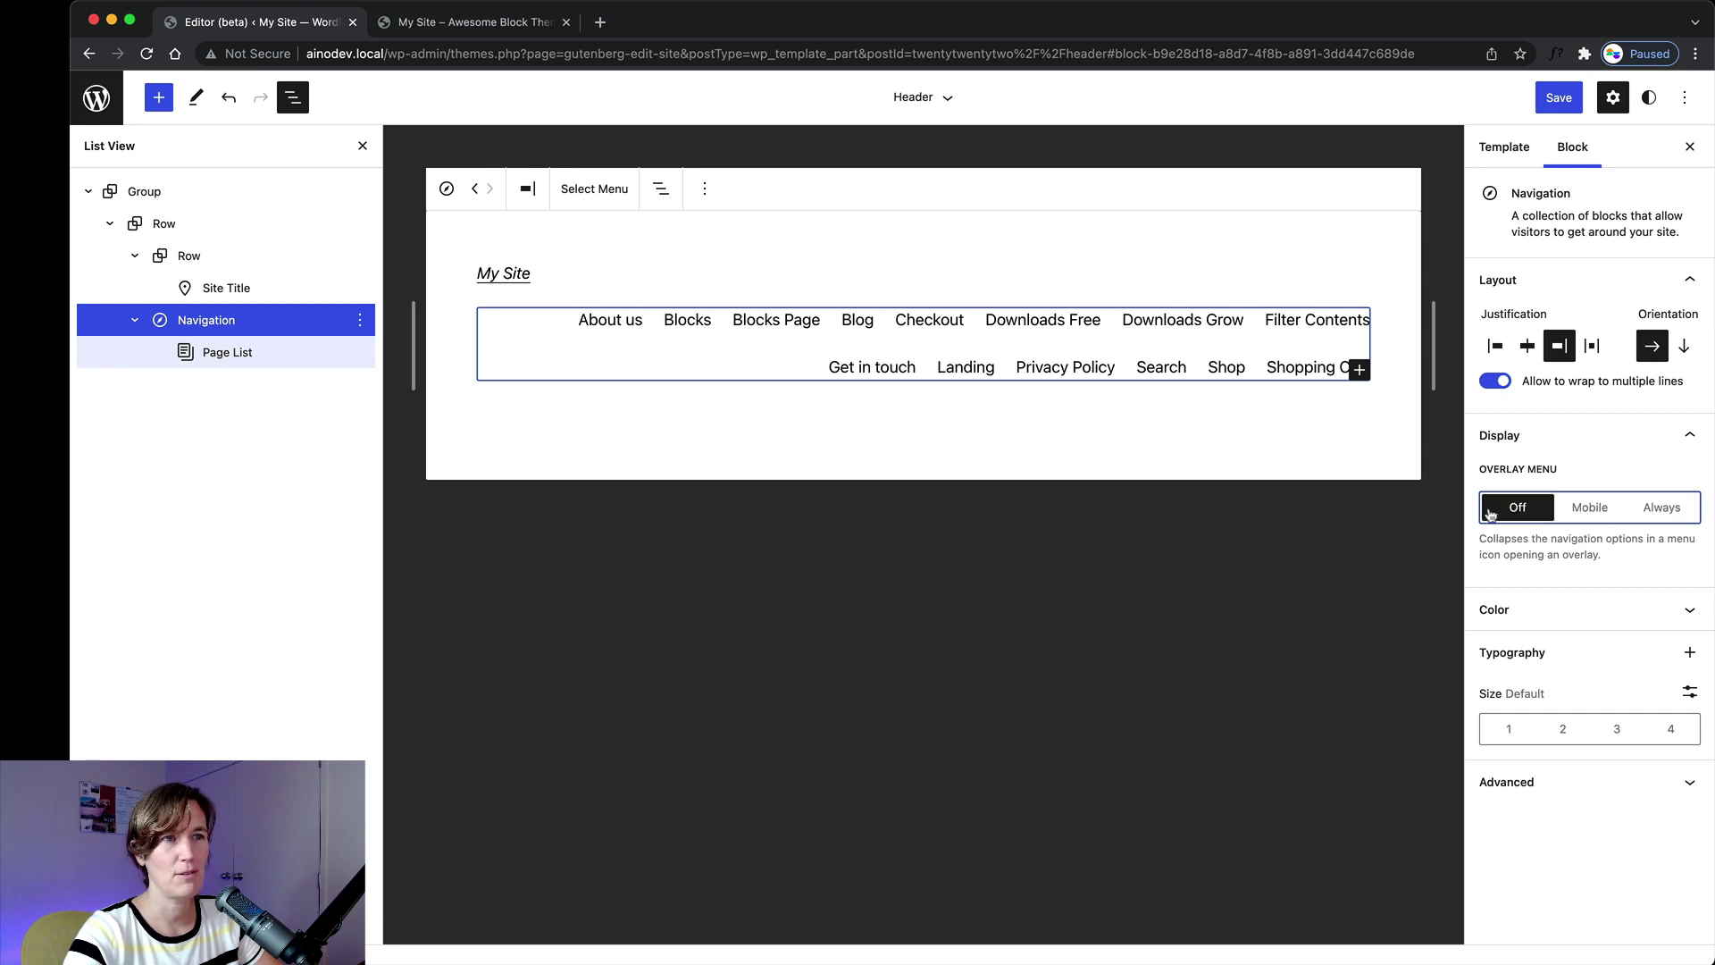
left_click(1653, 523)
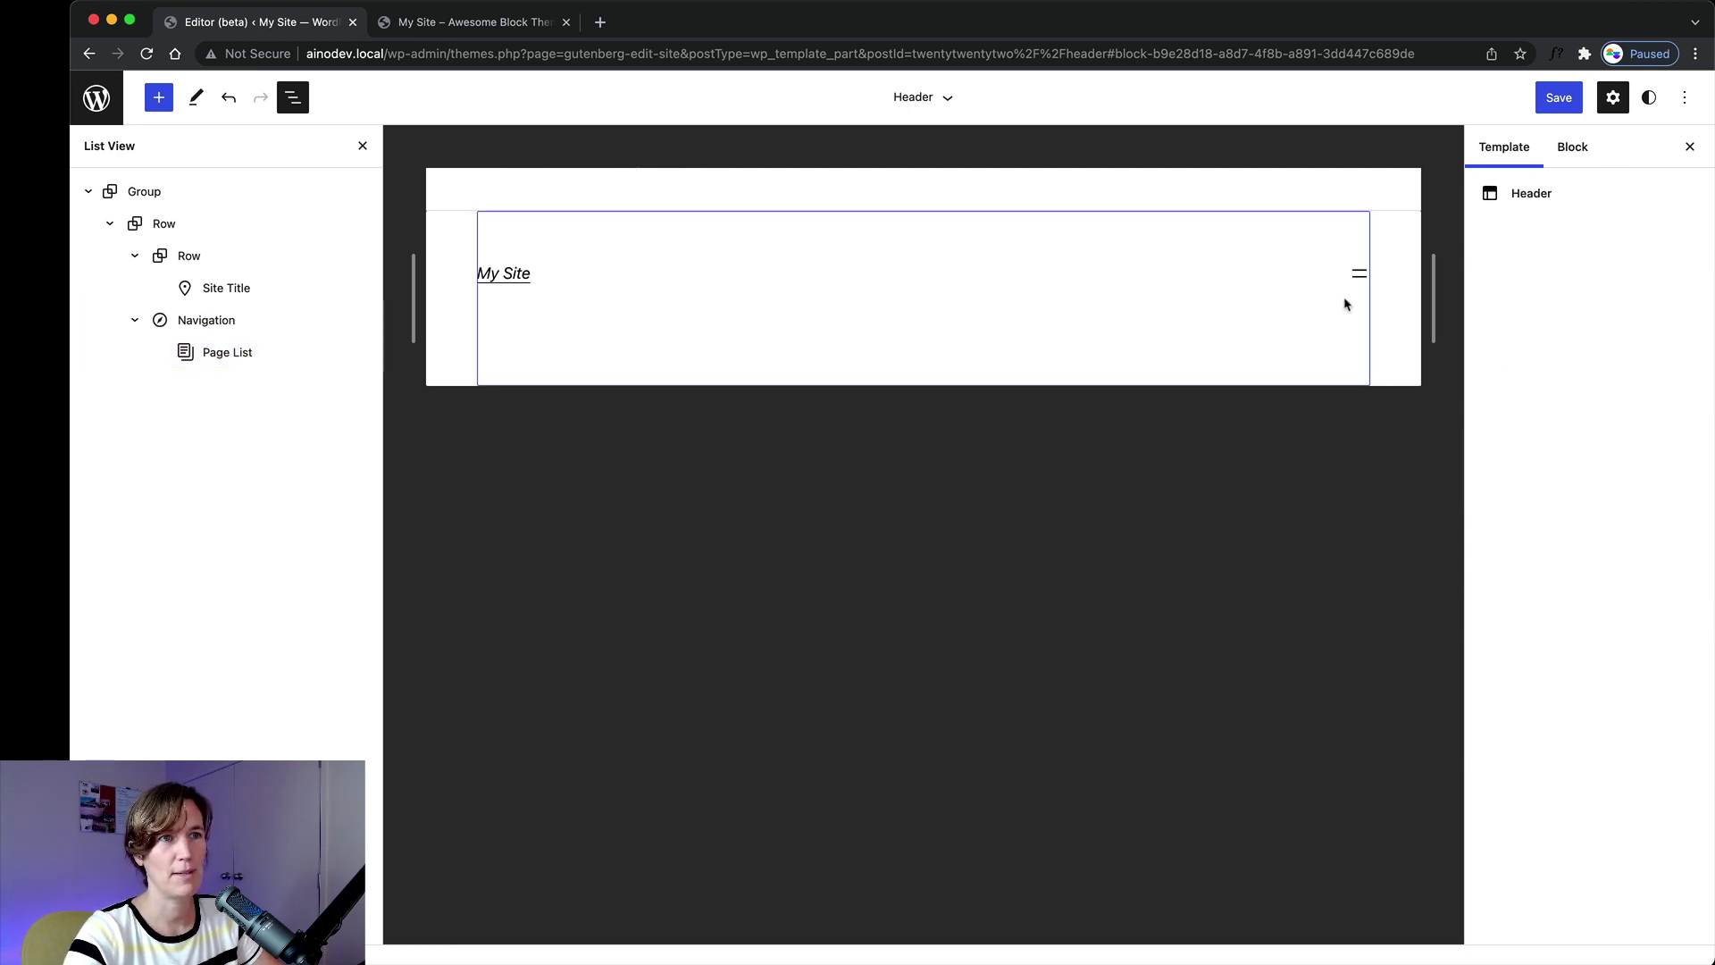
left_click(1359, 273)
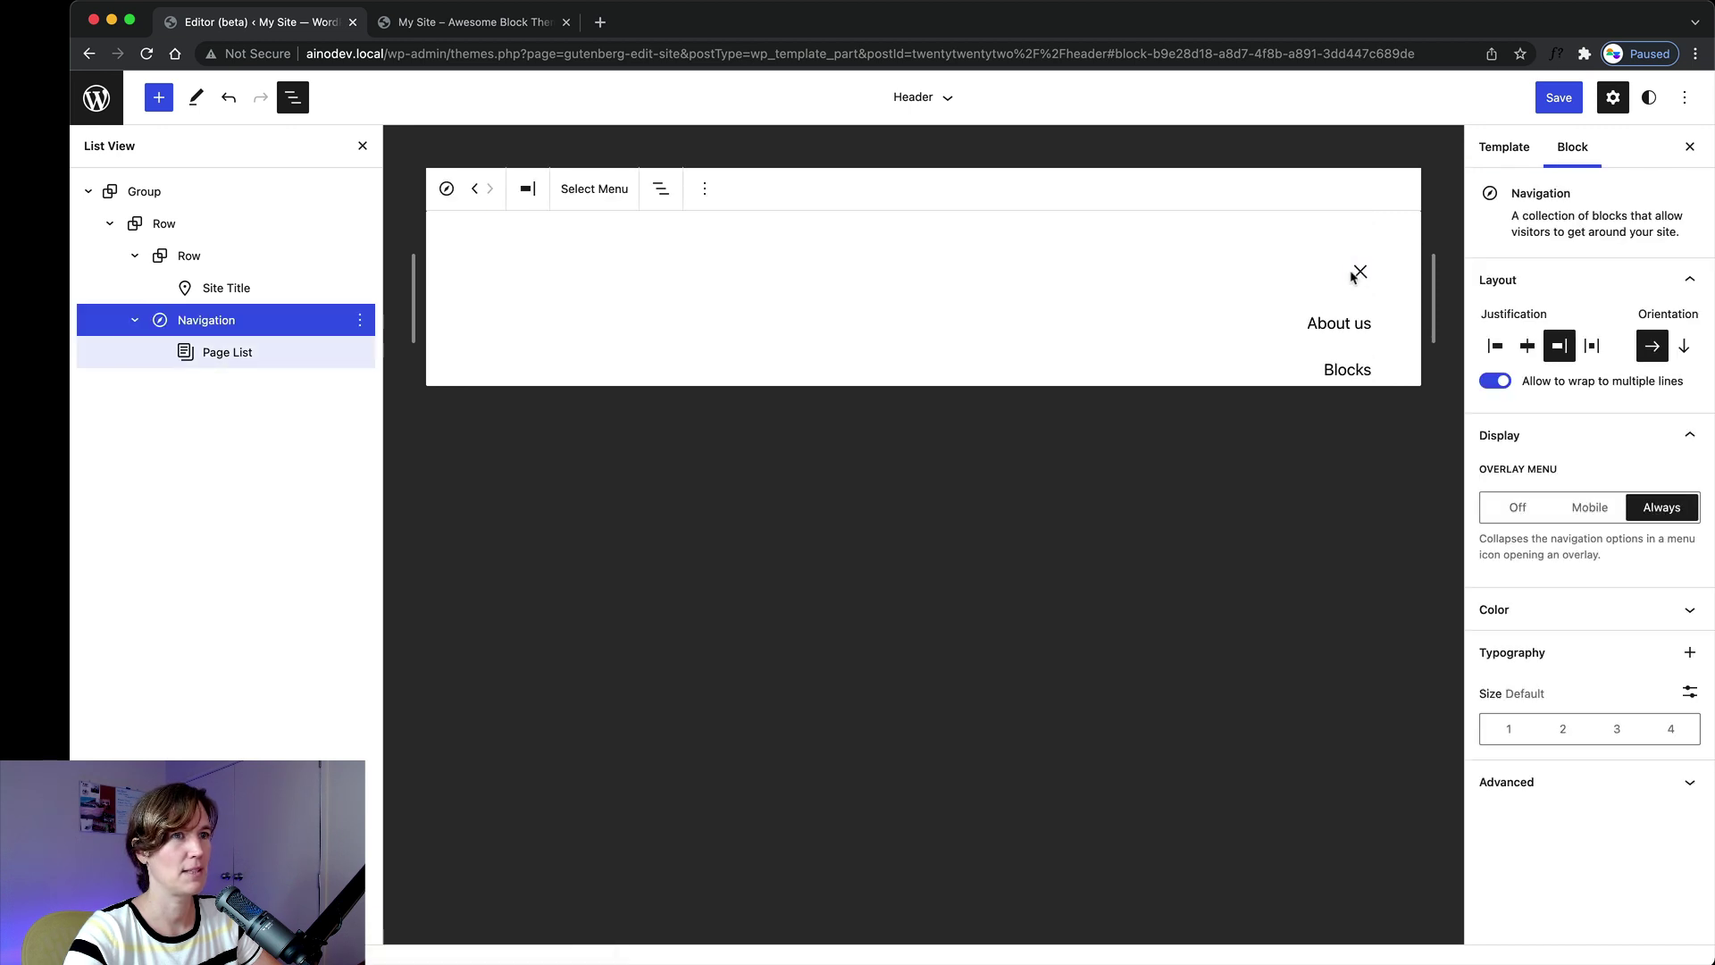
left_click(1359, 272)
left_click(1590, 508)
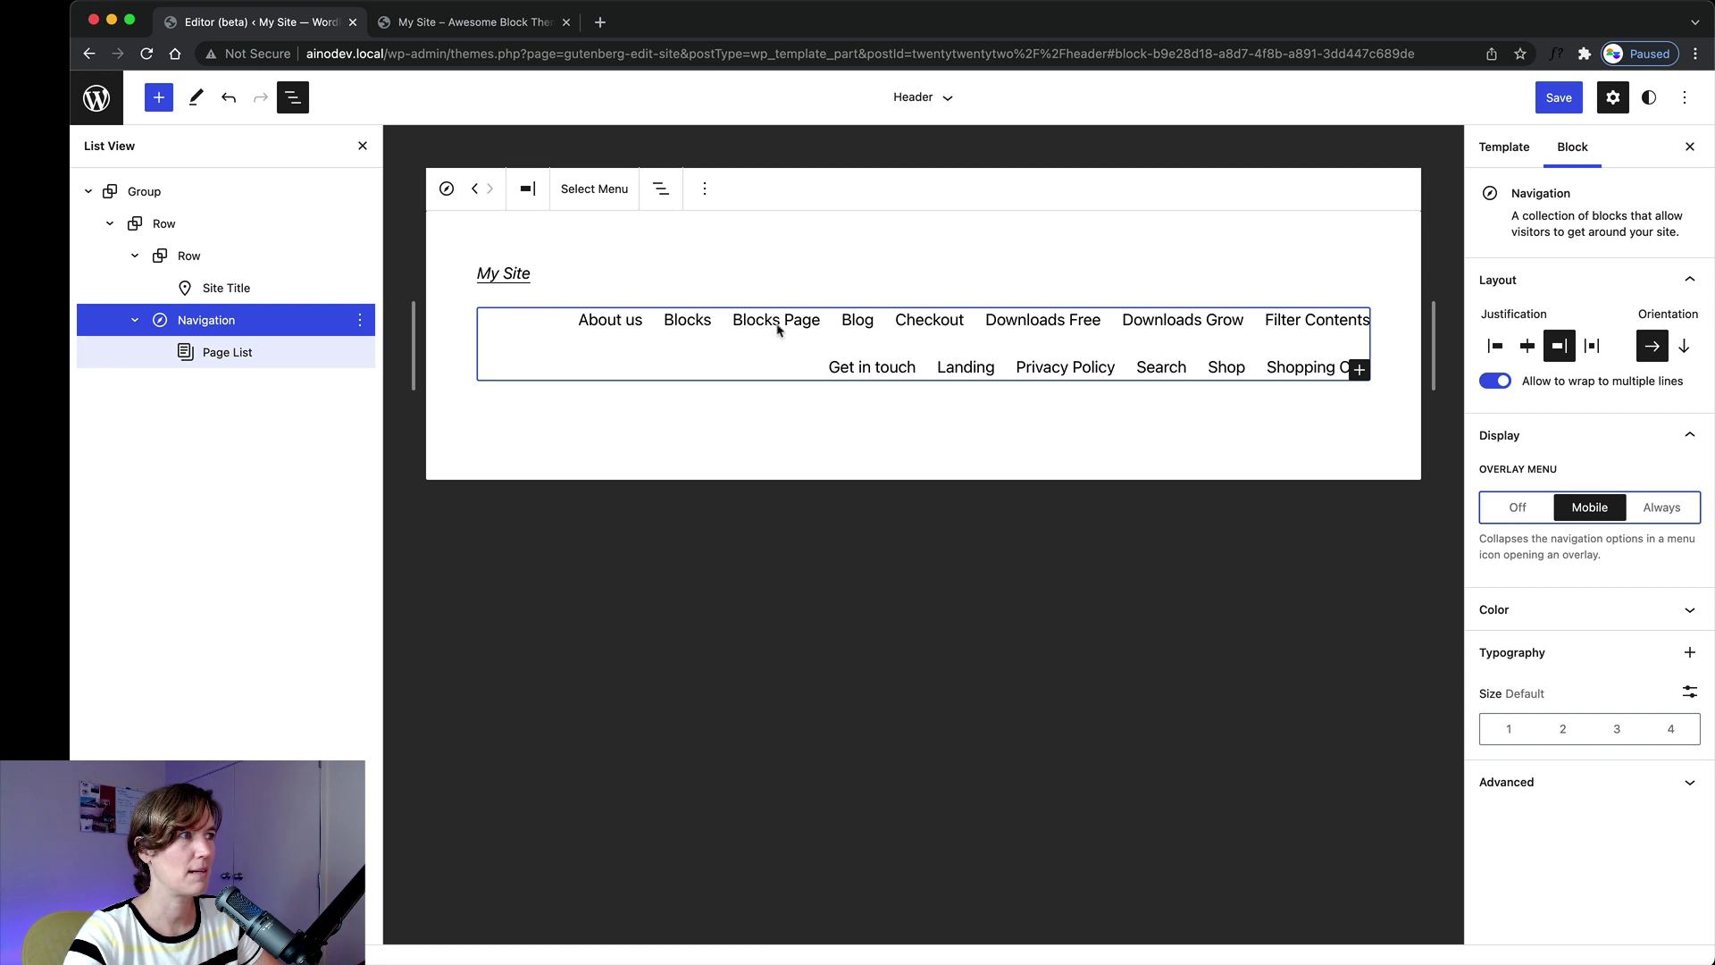
Remove the Page List from the Navigation block and select the empty Navigation block.
left_click(225, 357)
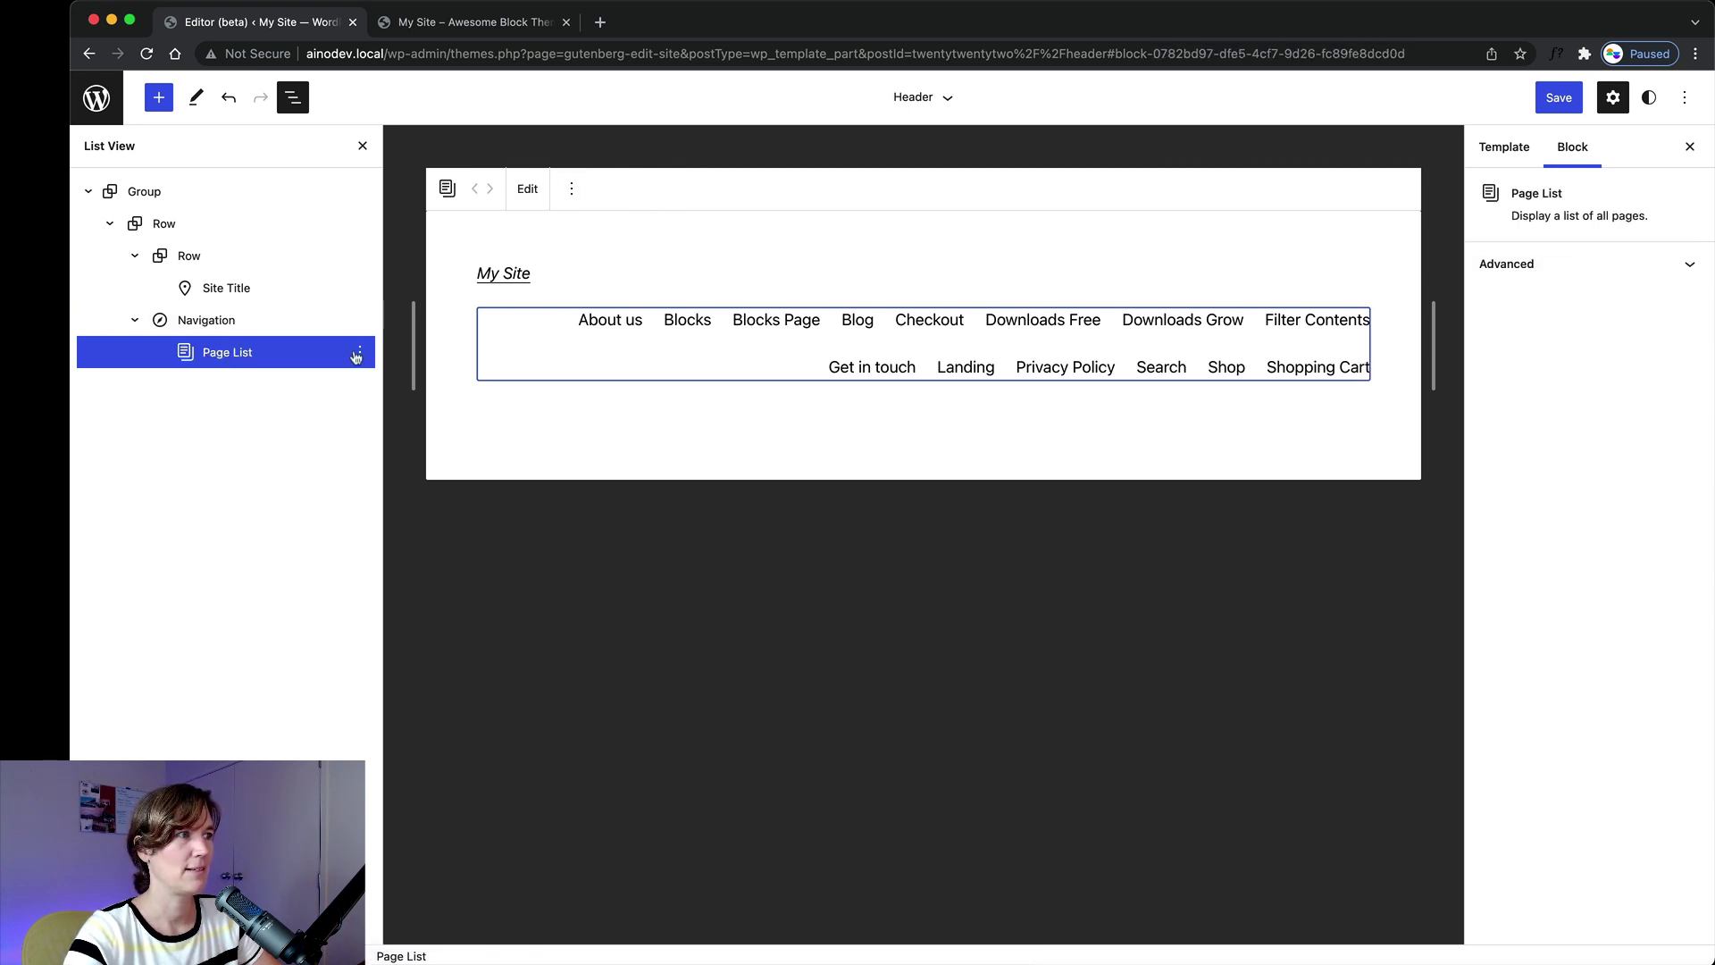
left_click(360, 352)
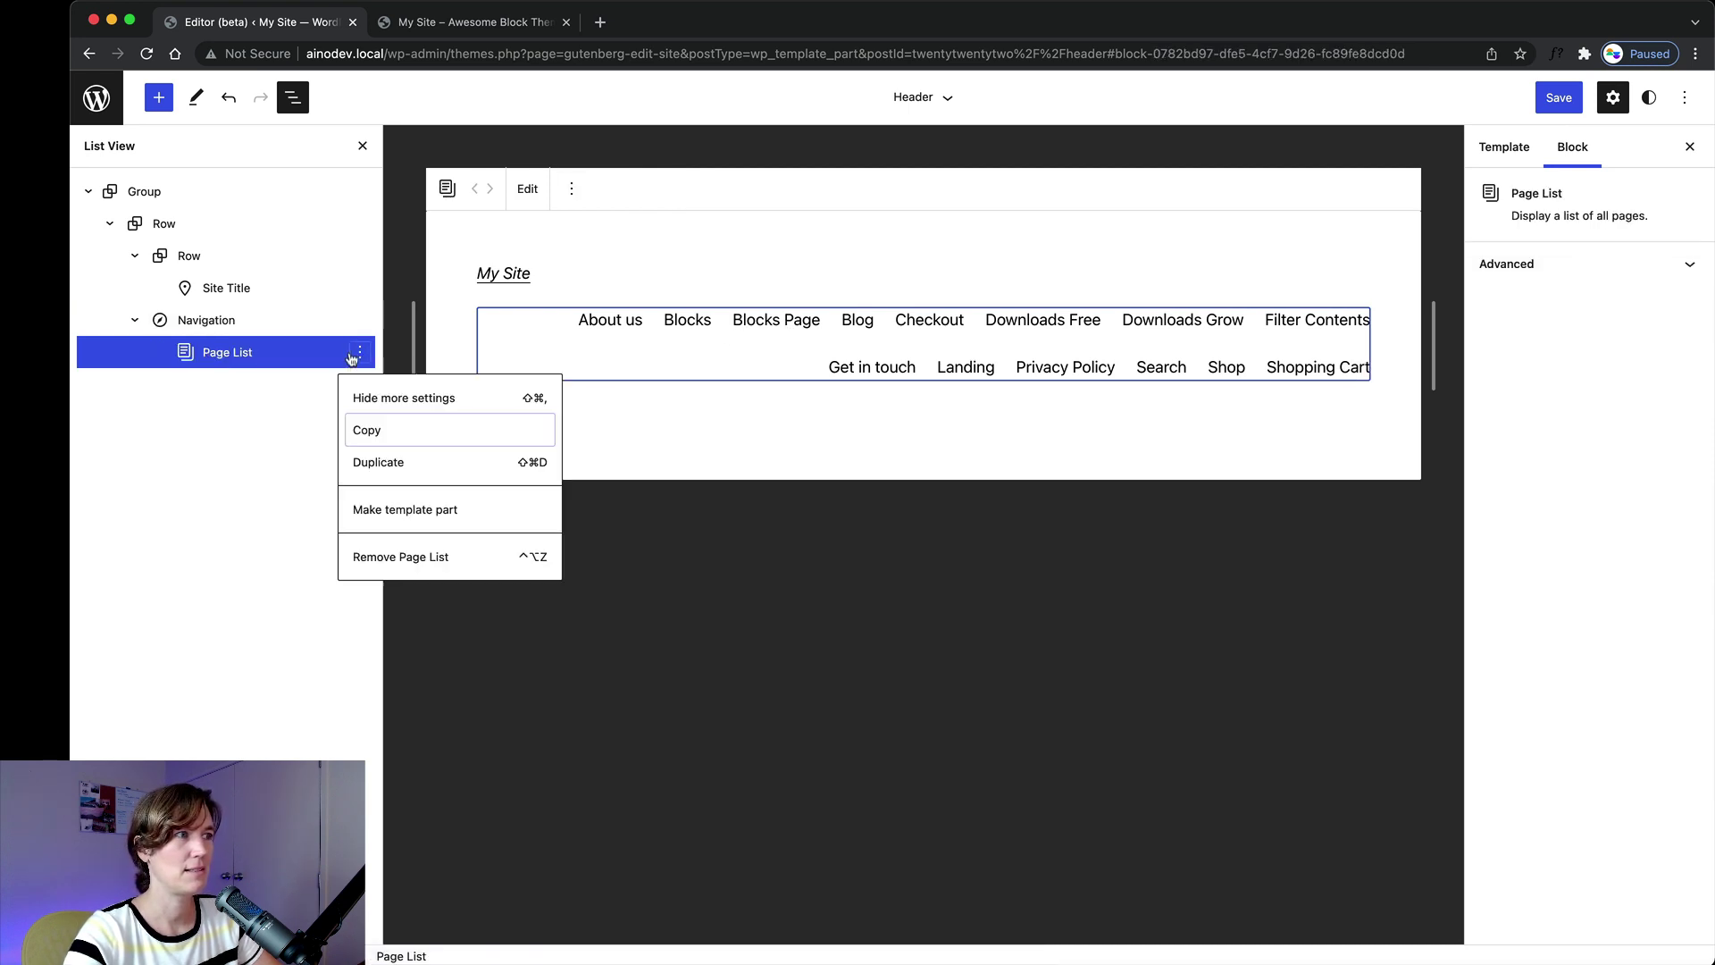
left_click(398, 557)
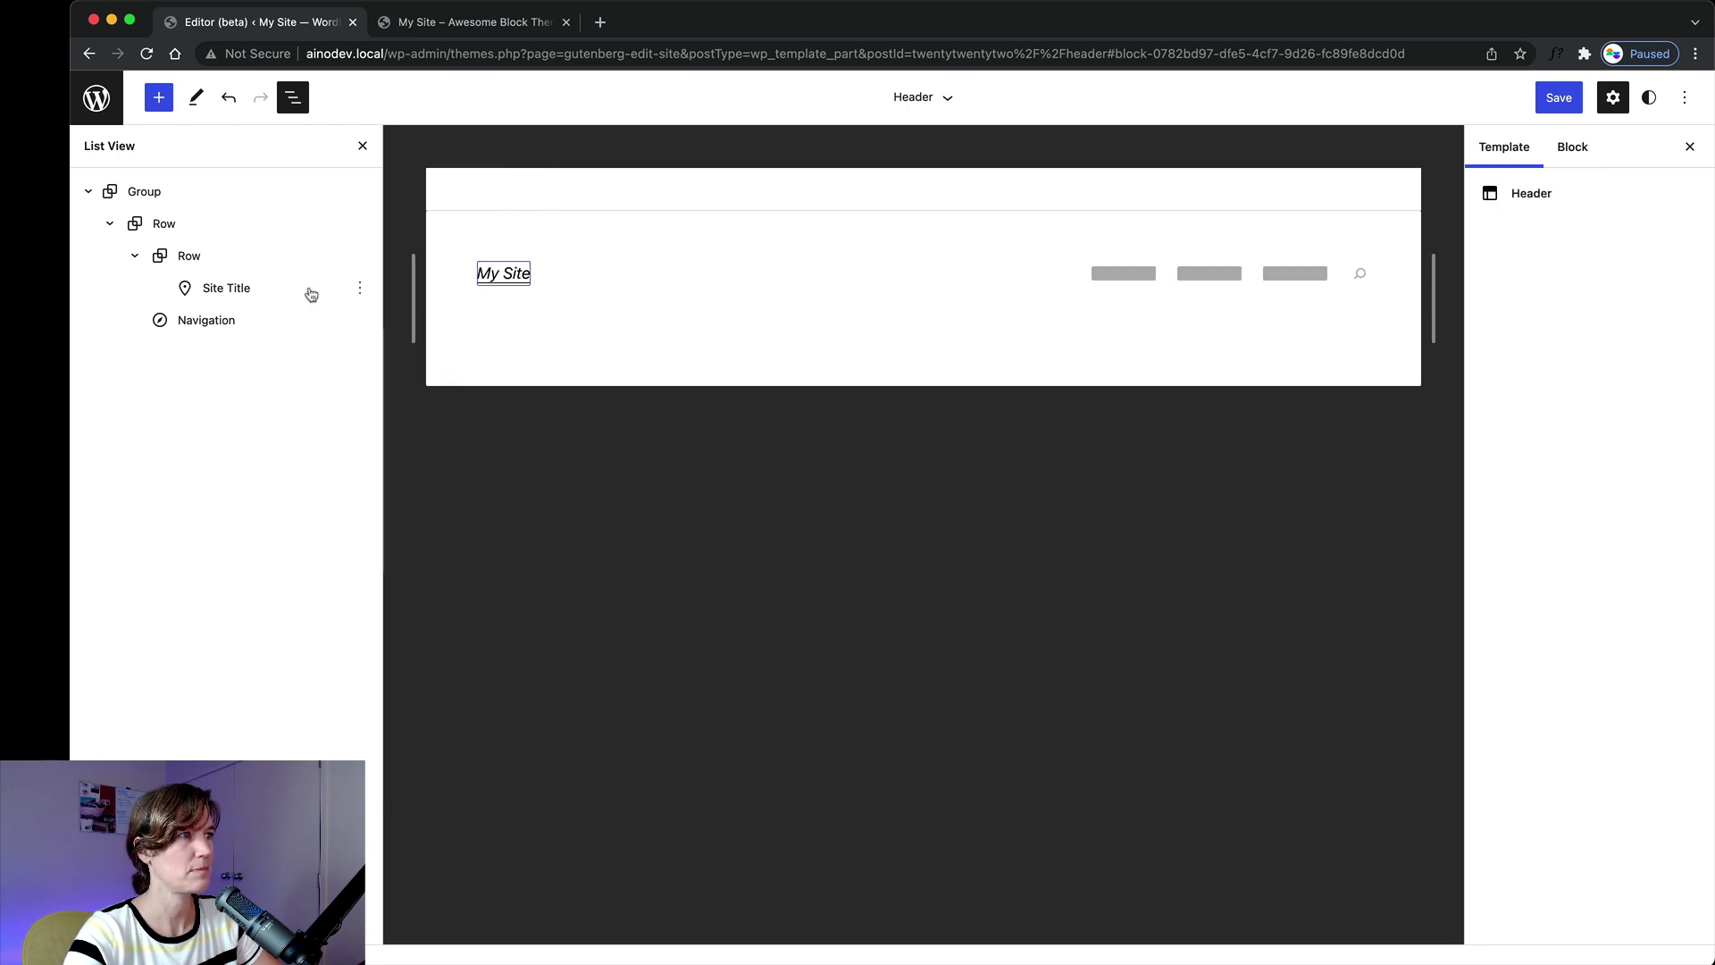
left_click(1210, 280)
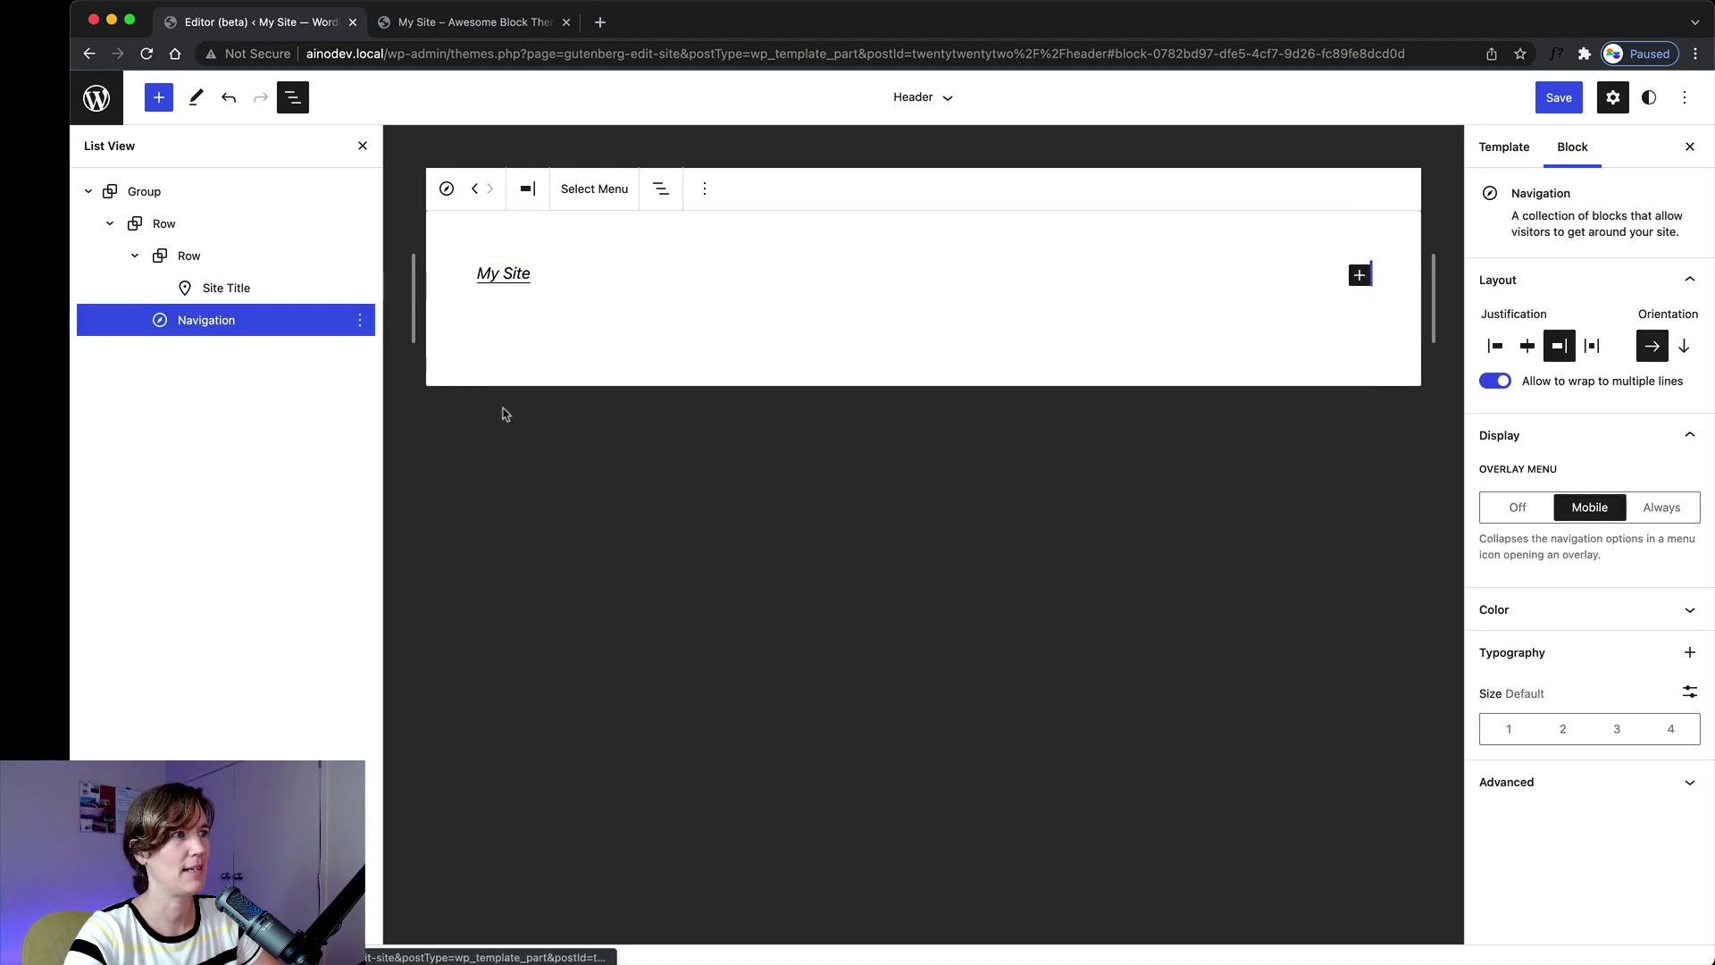
left_click(630, 444)
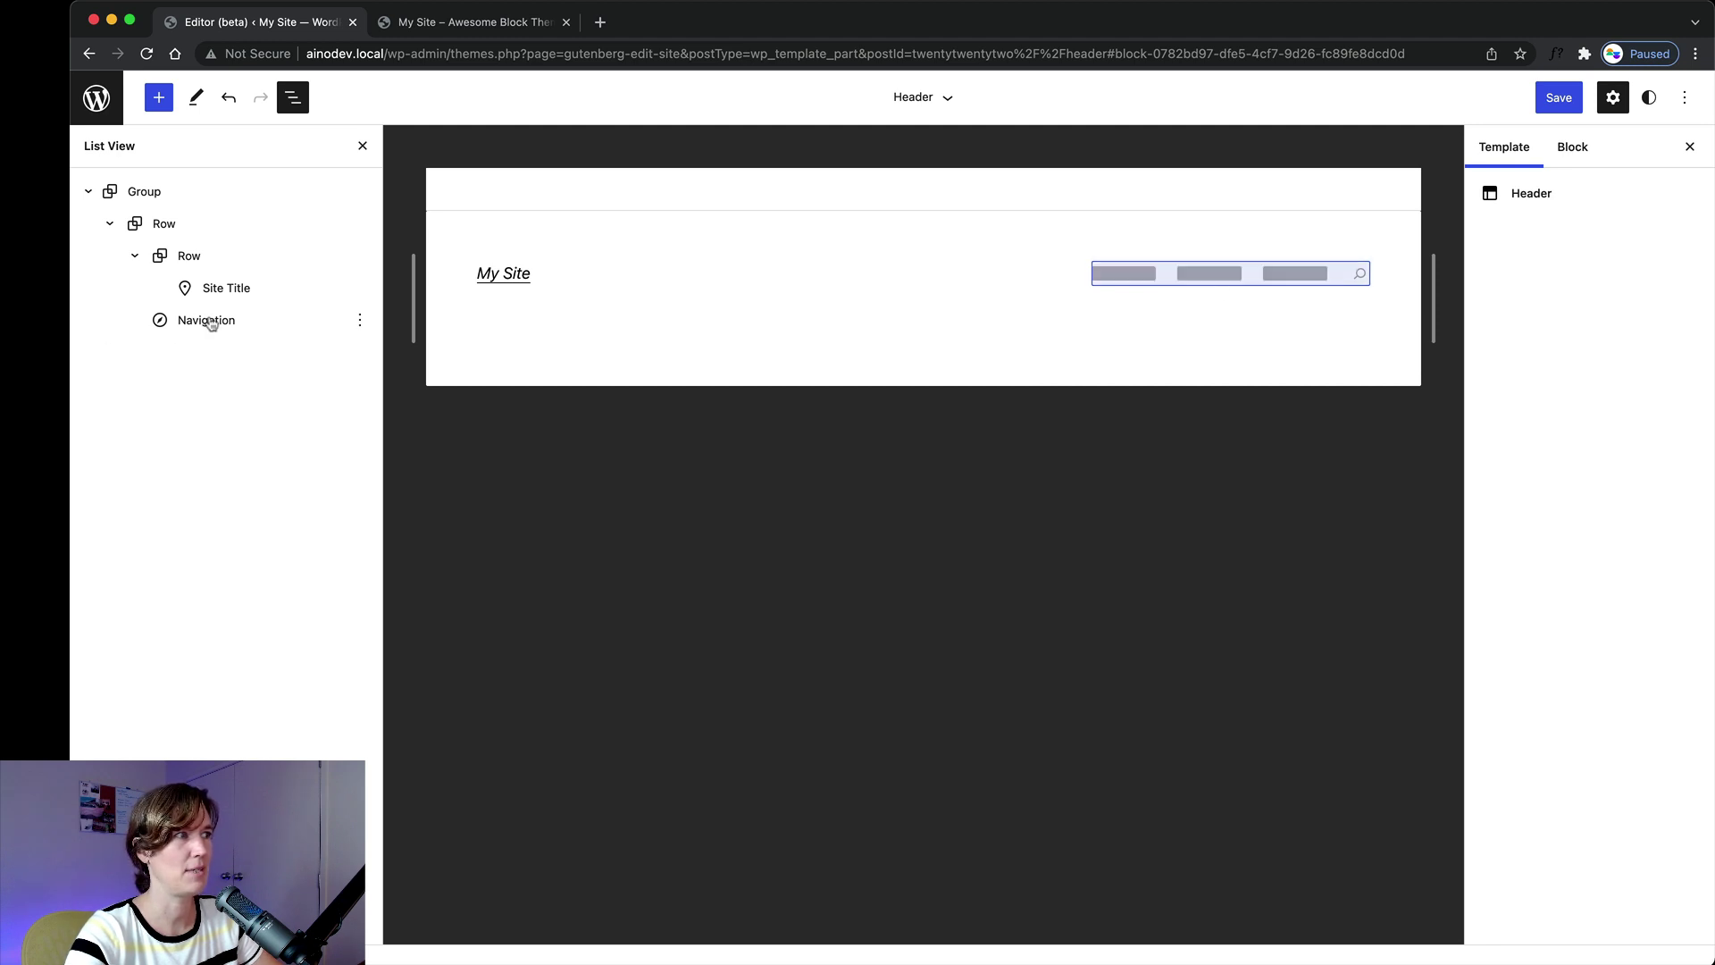
left_click(1124, 277)
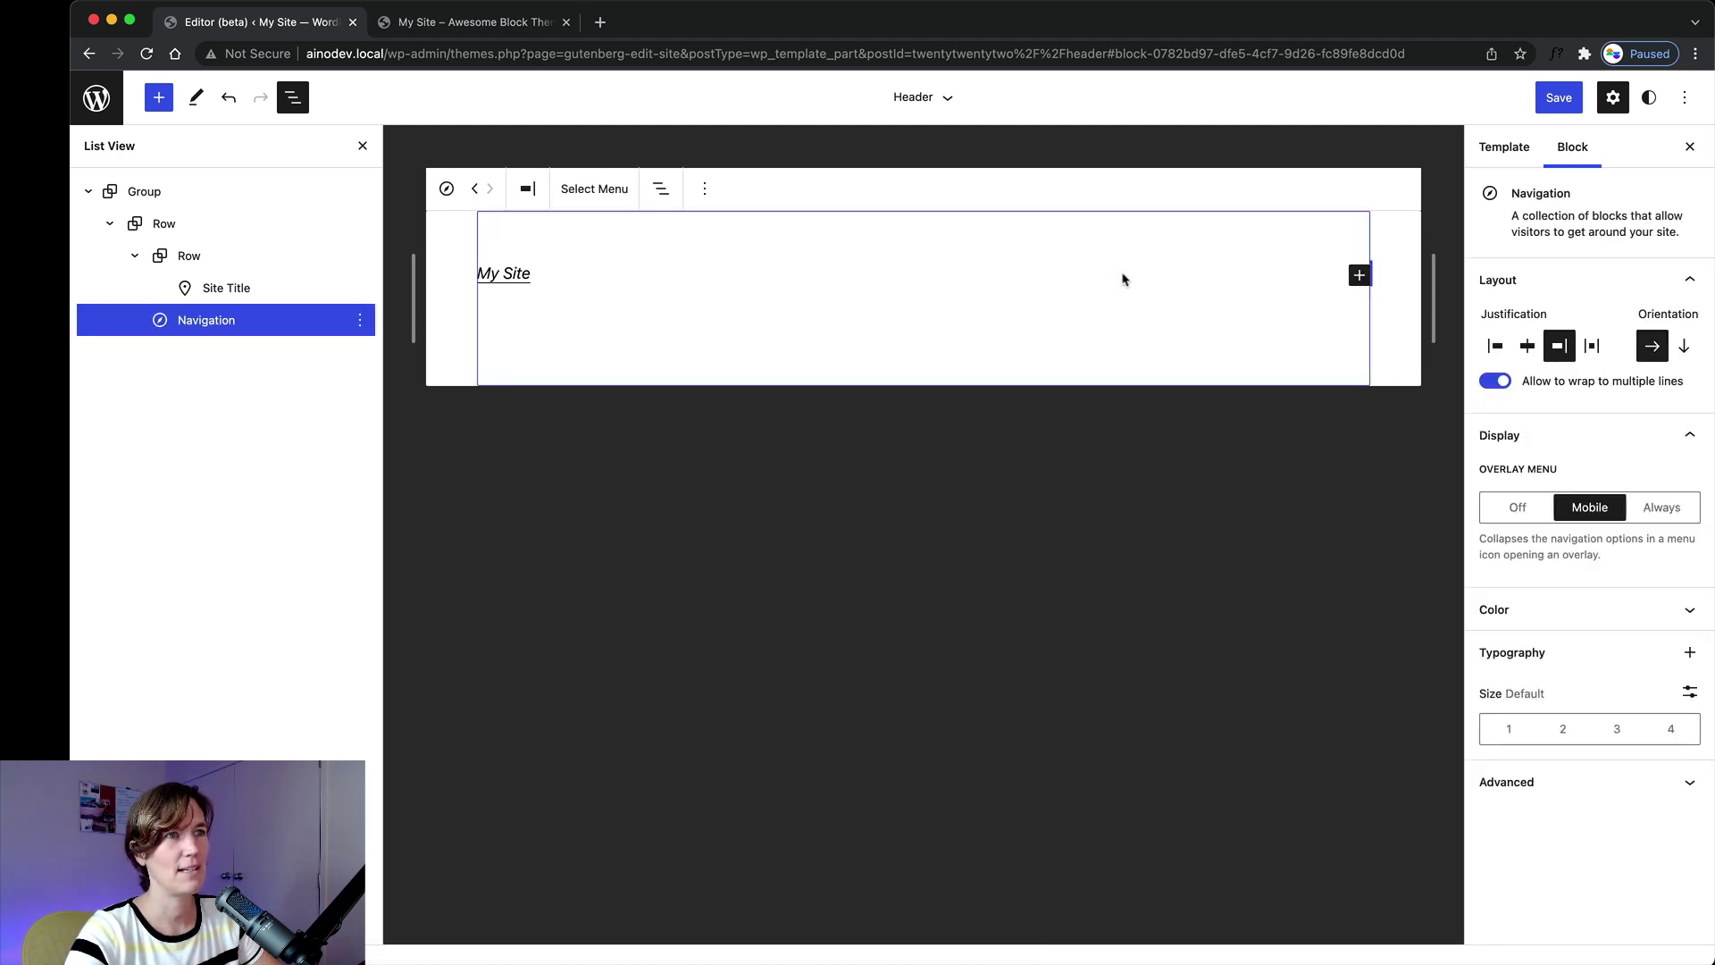
Add page links to About us and Blog in the Navigation block.
left_click(1359, 284)
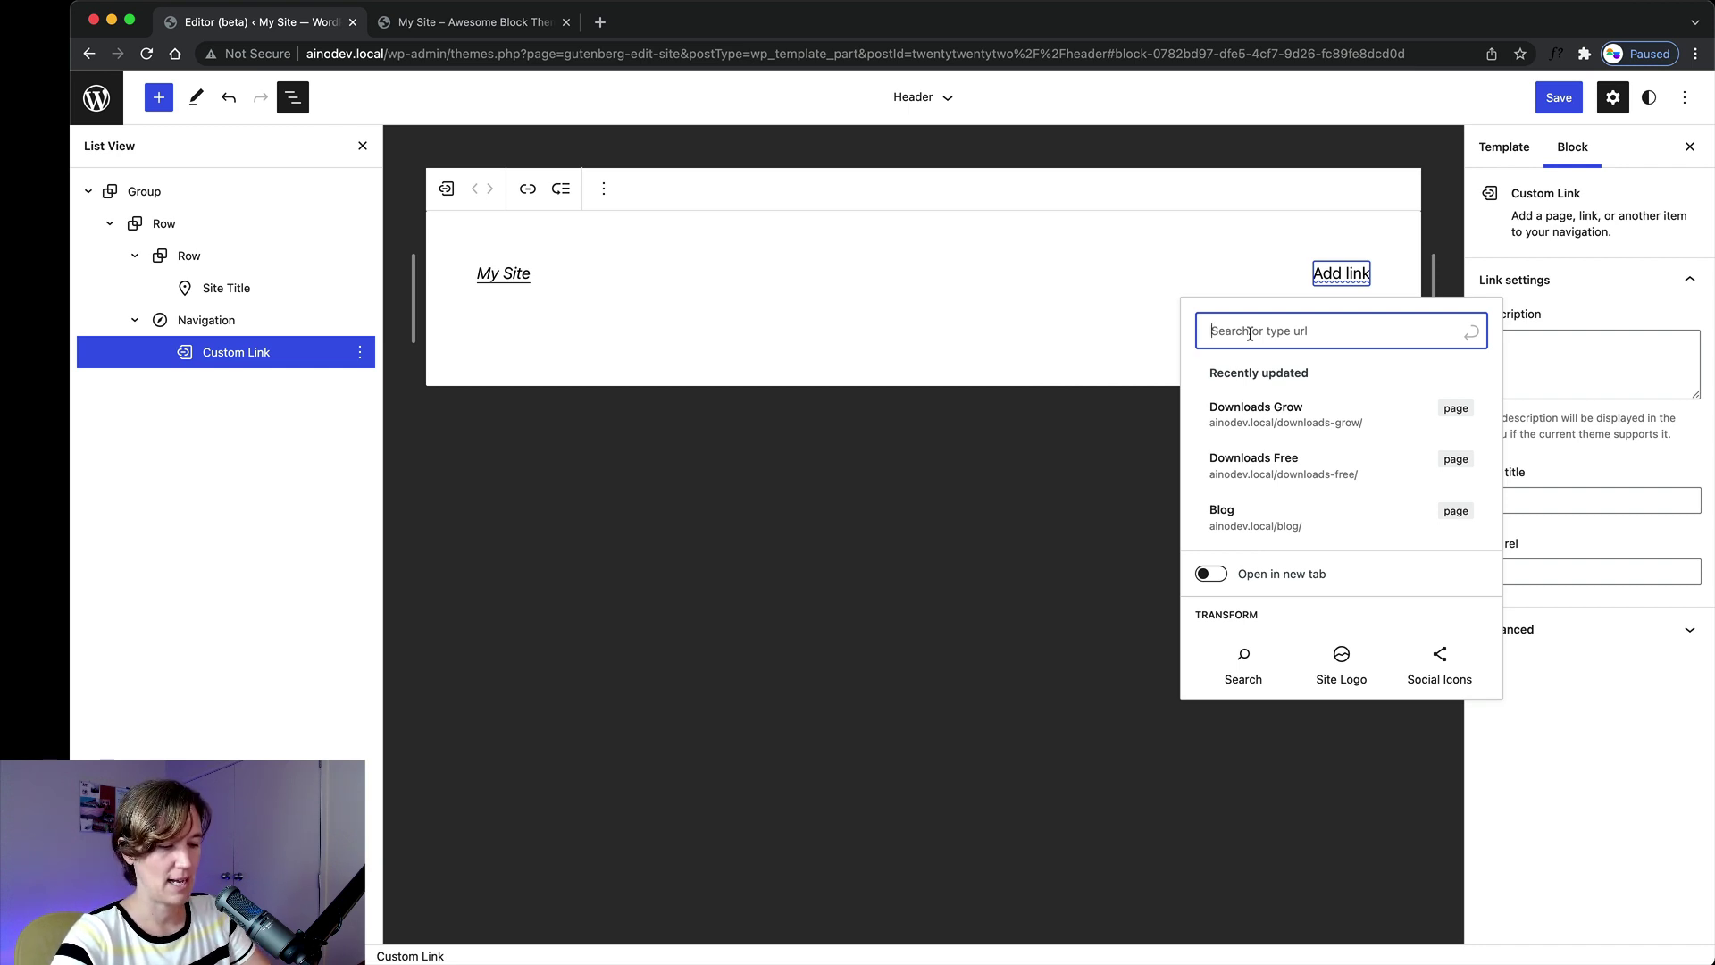
type("About")
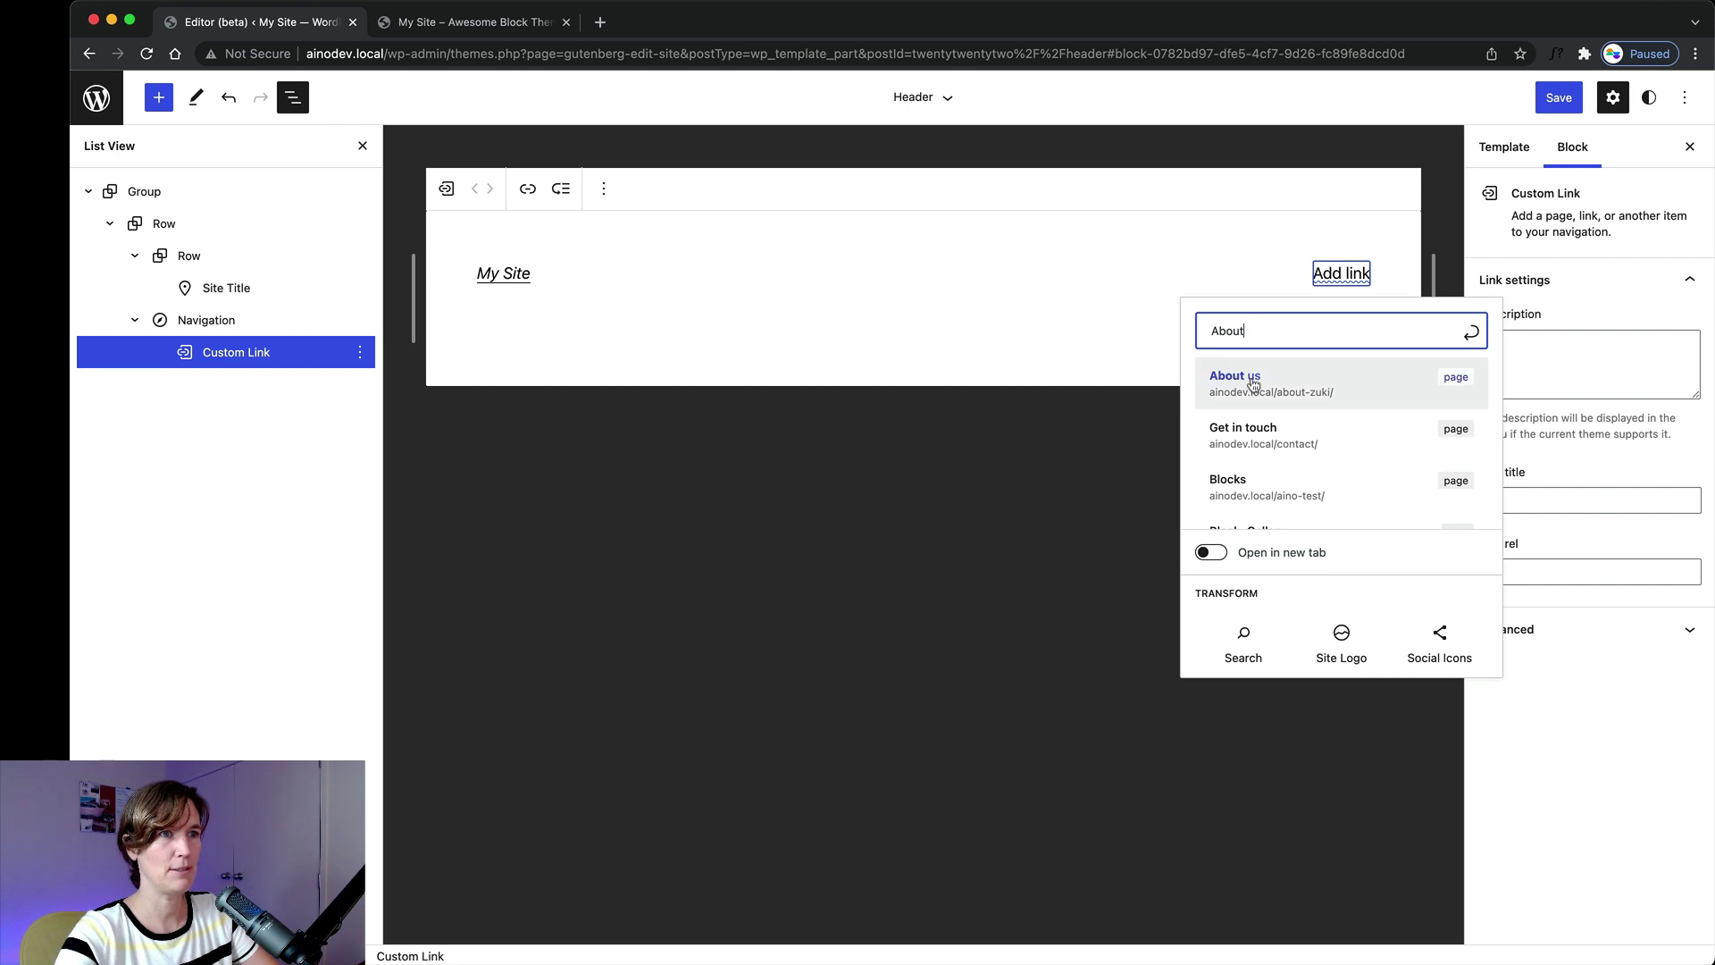
left_click(1253, 385)
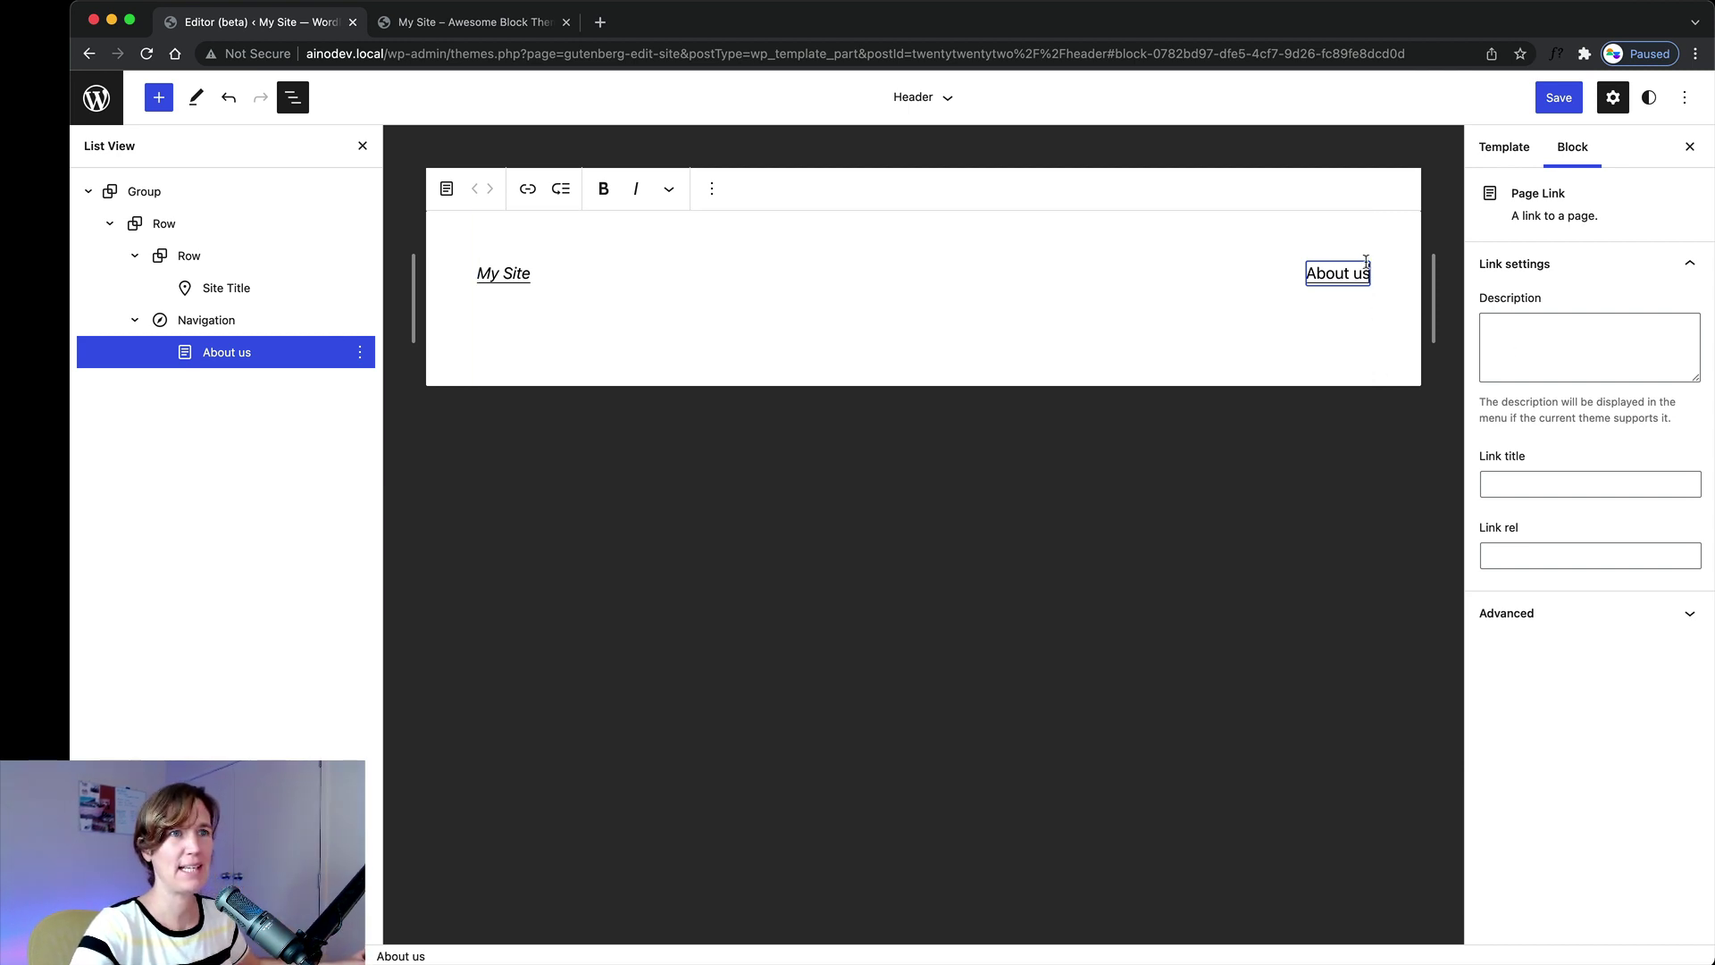
key("Return")
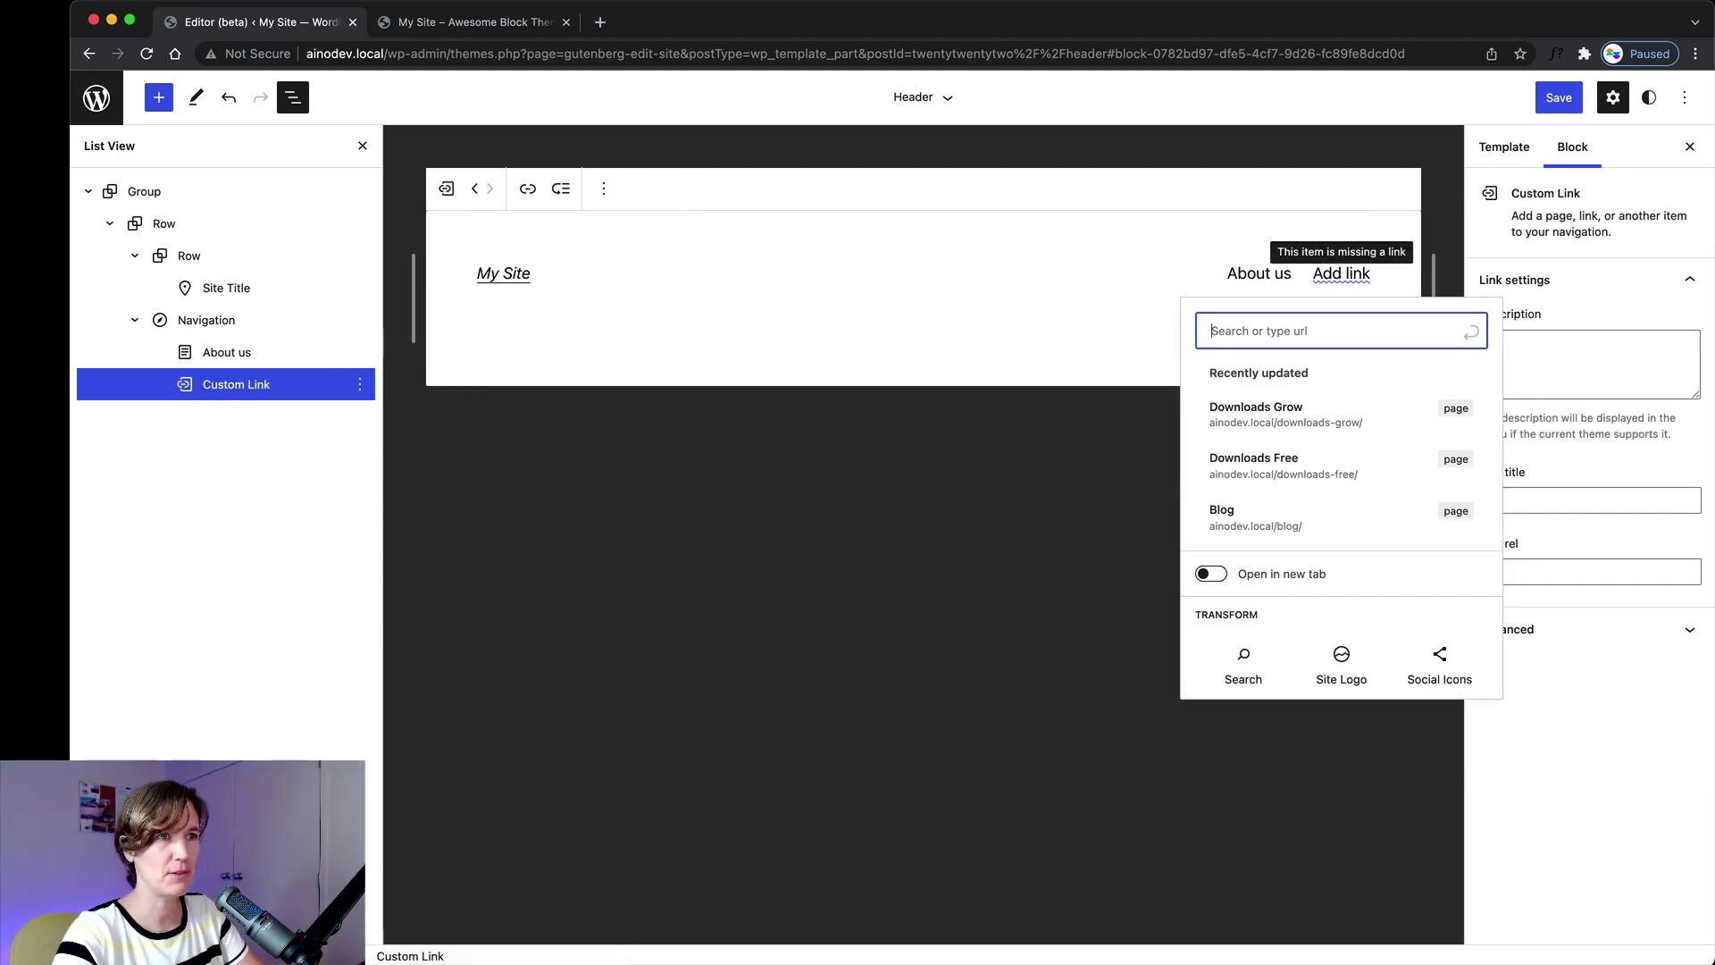
left_click(1320, 511)
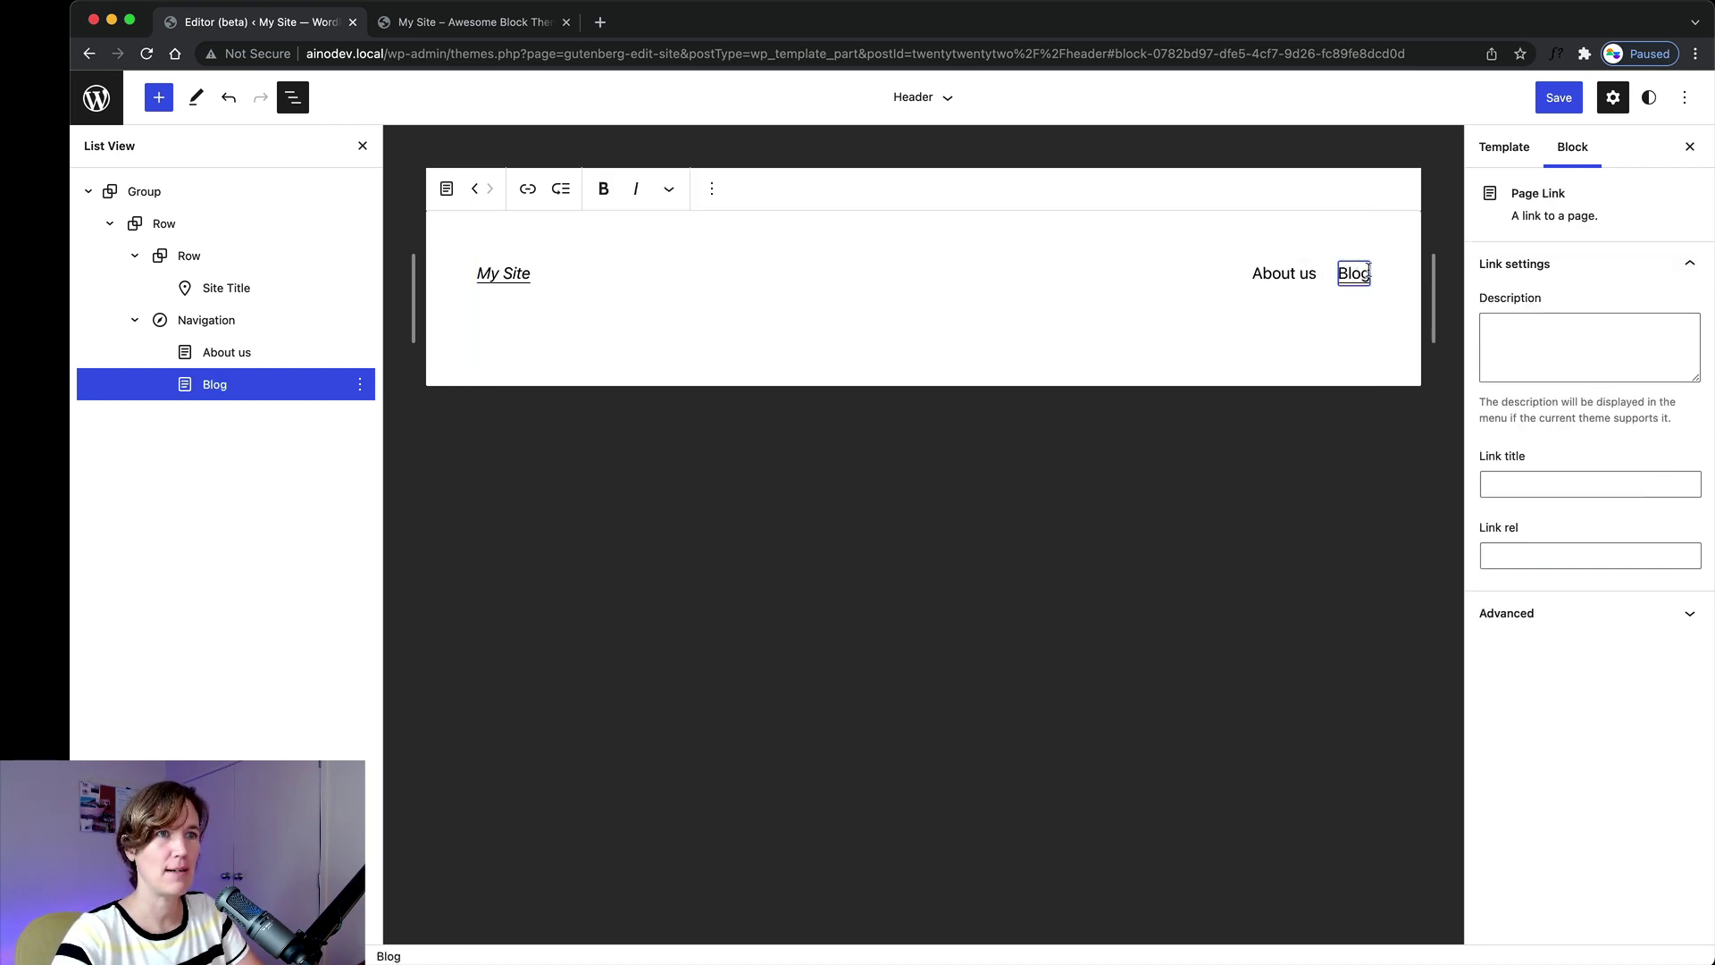
Search the pages for "Cont" and add a link to Get in touch after Blog in the navigation.
key("Return")
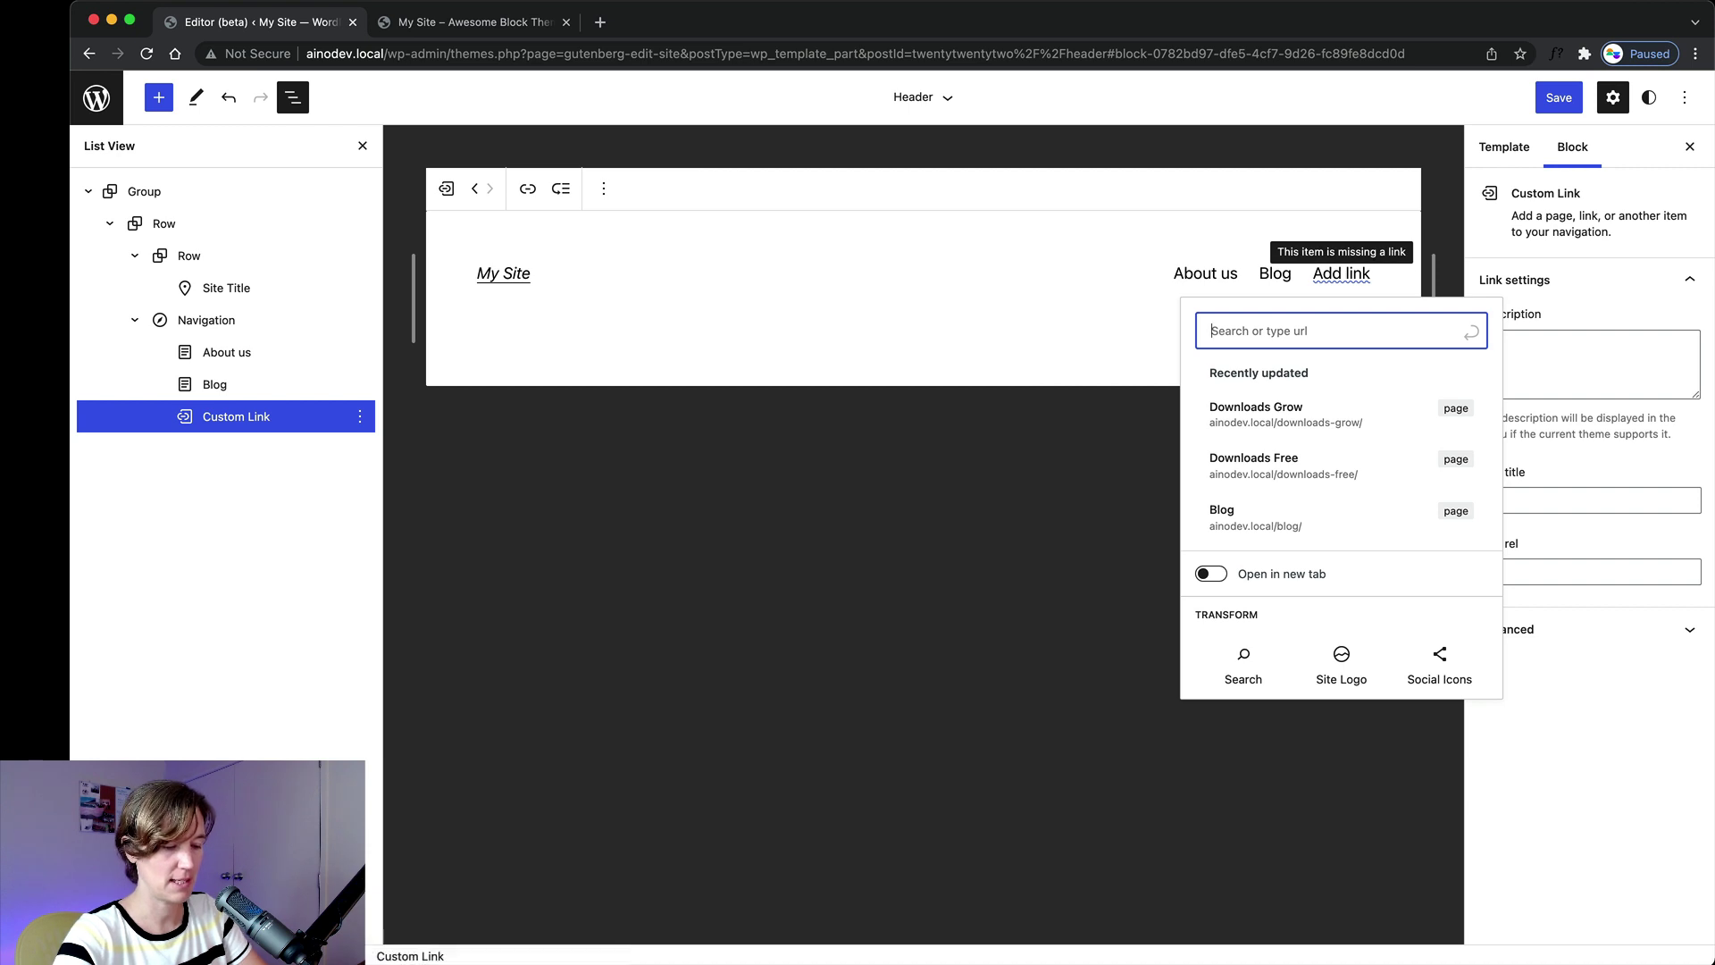
type("Cont")
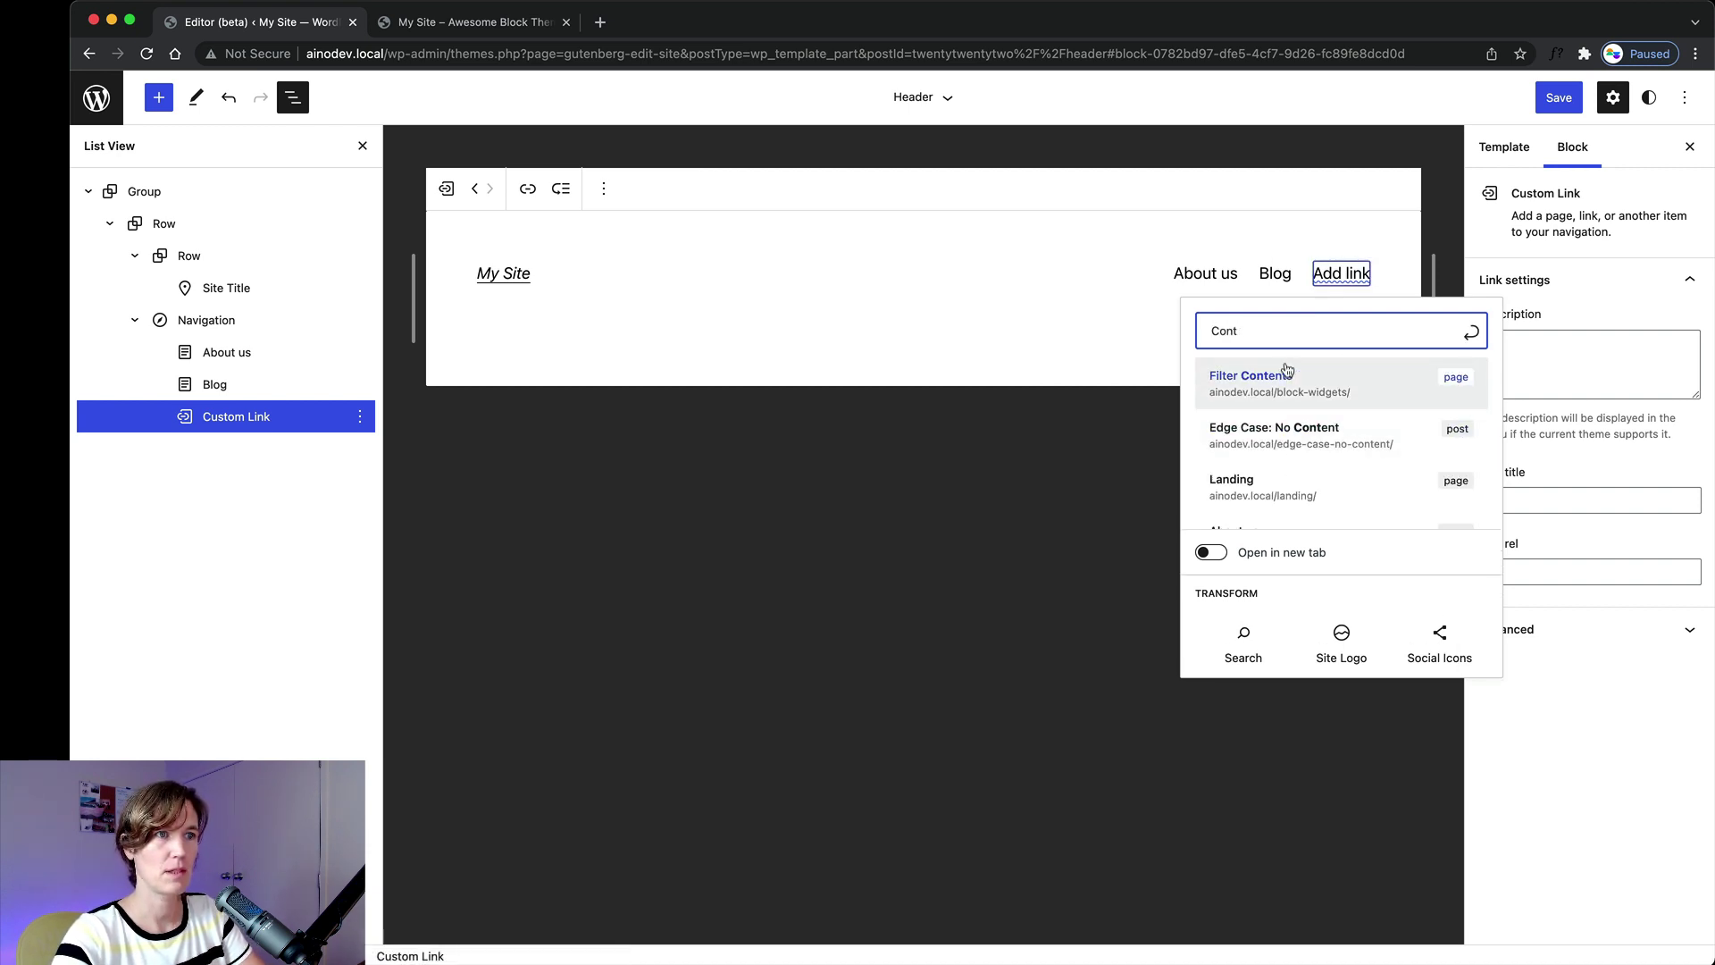
scroll(1299, 443, "down", 2)
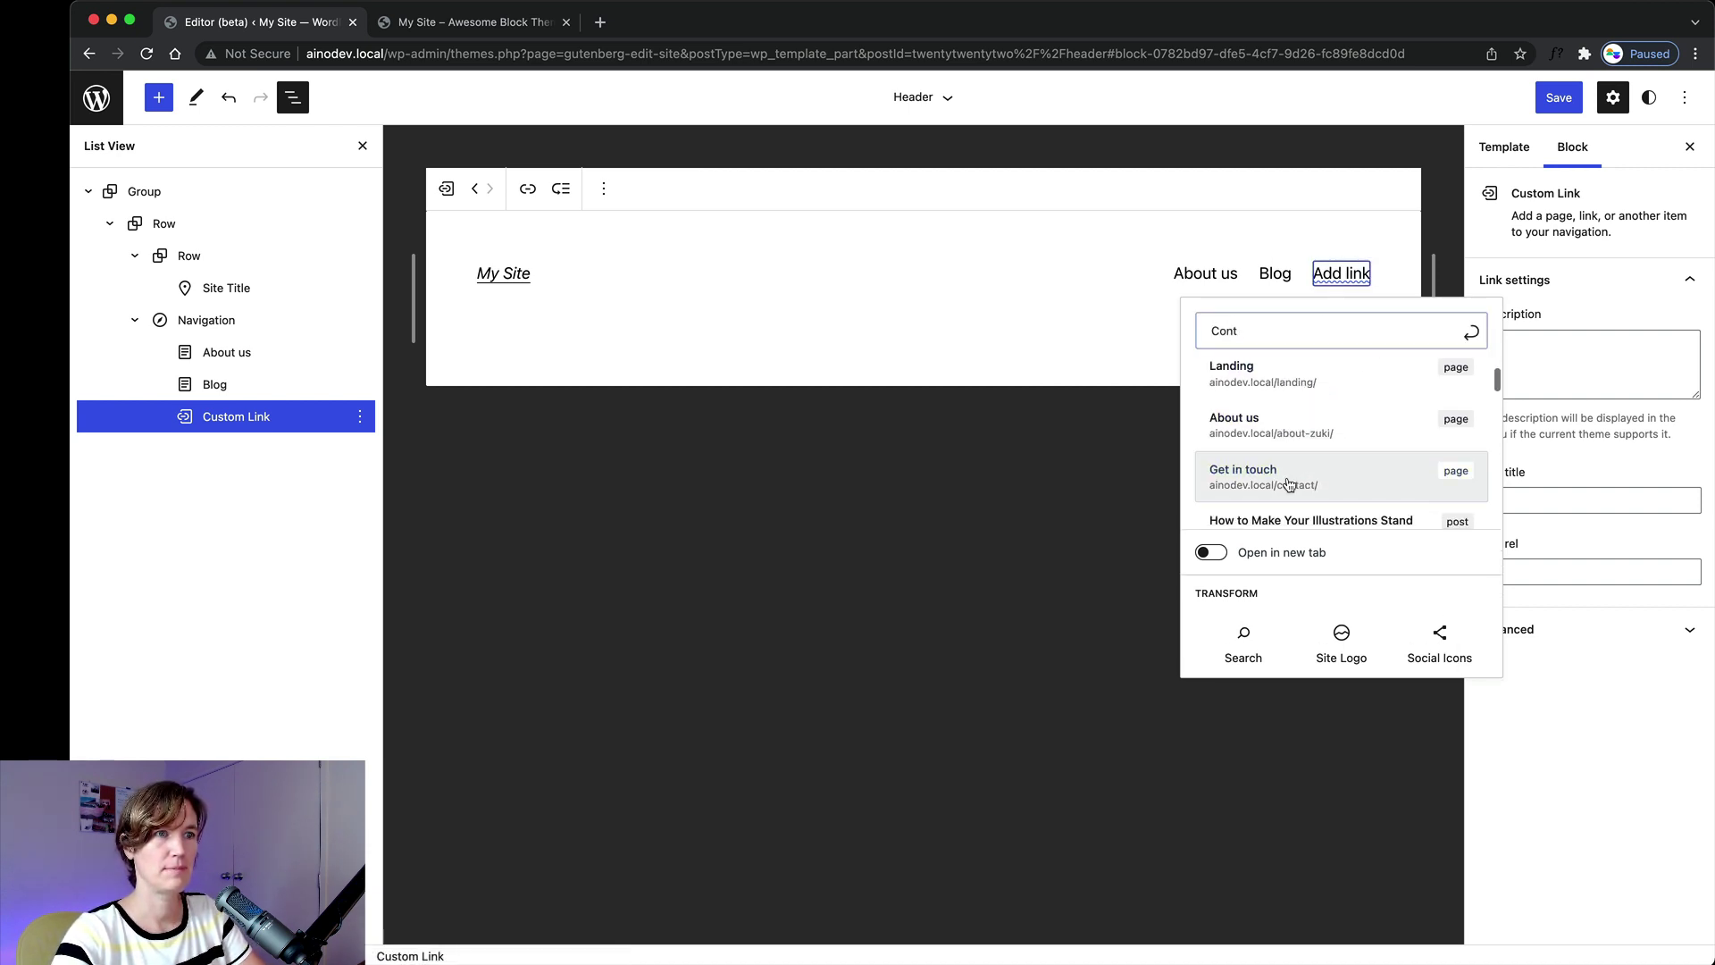
left_click(1298, 482)
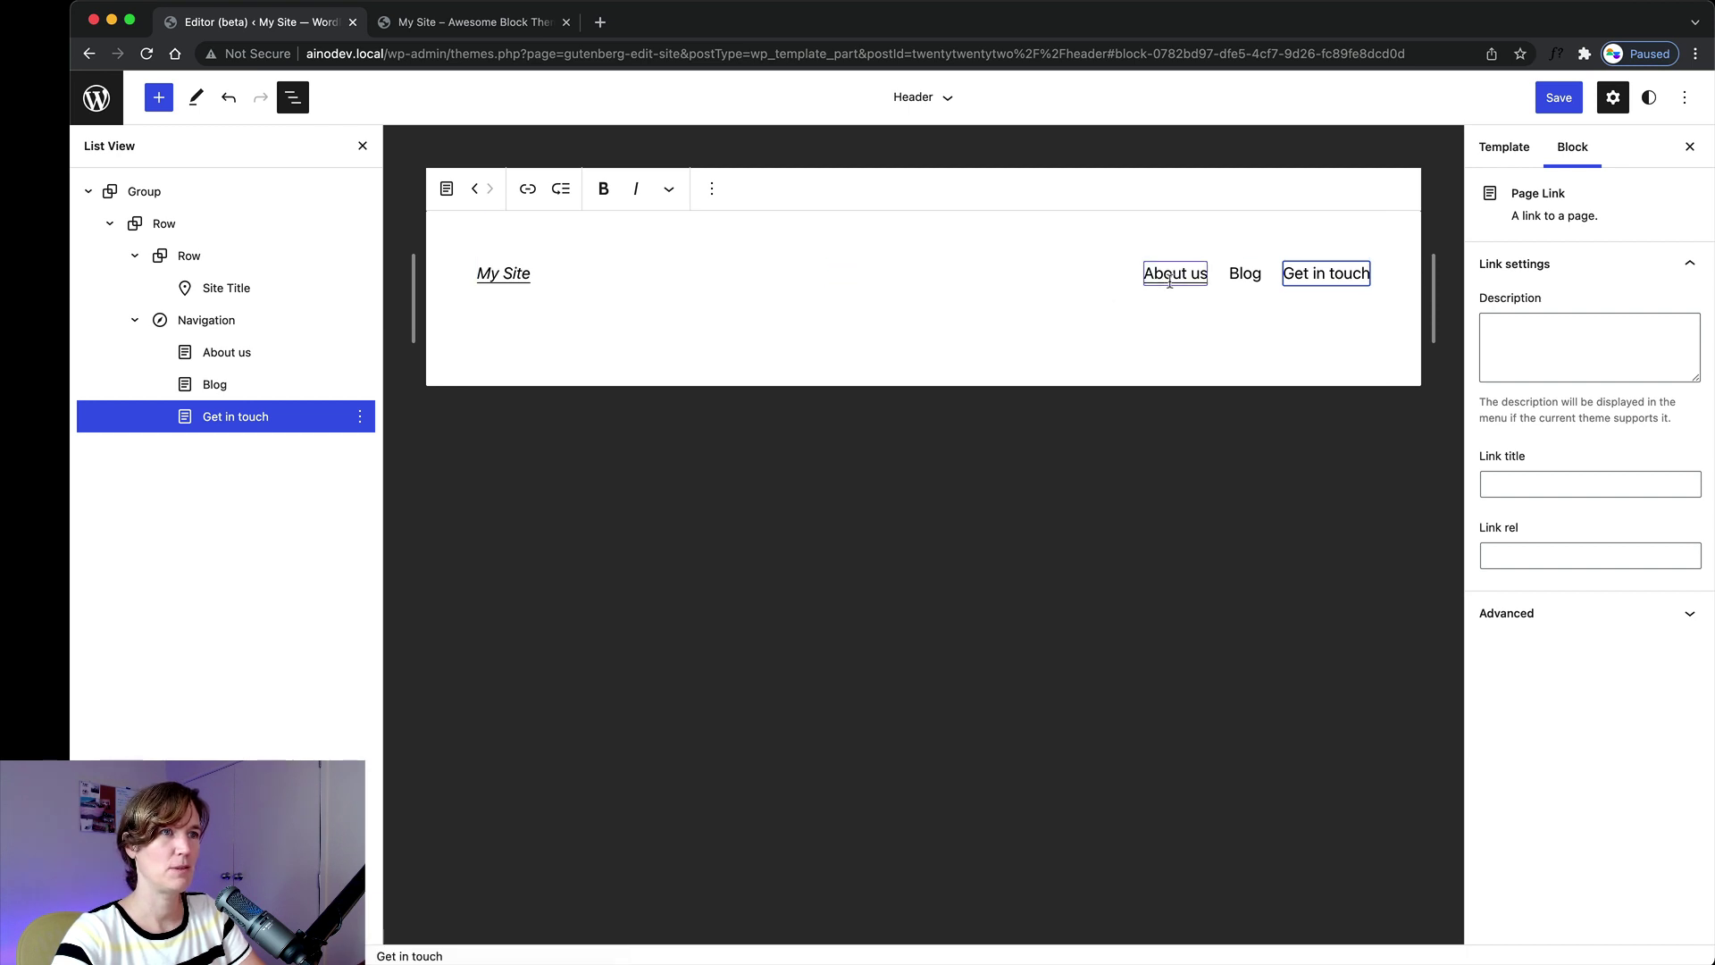
Put the Blog link before About us in the navigation and save the Navigation 9 menu.
key("super+z")
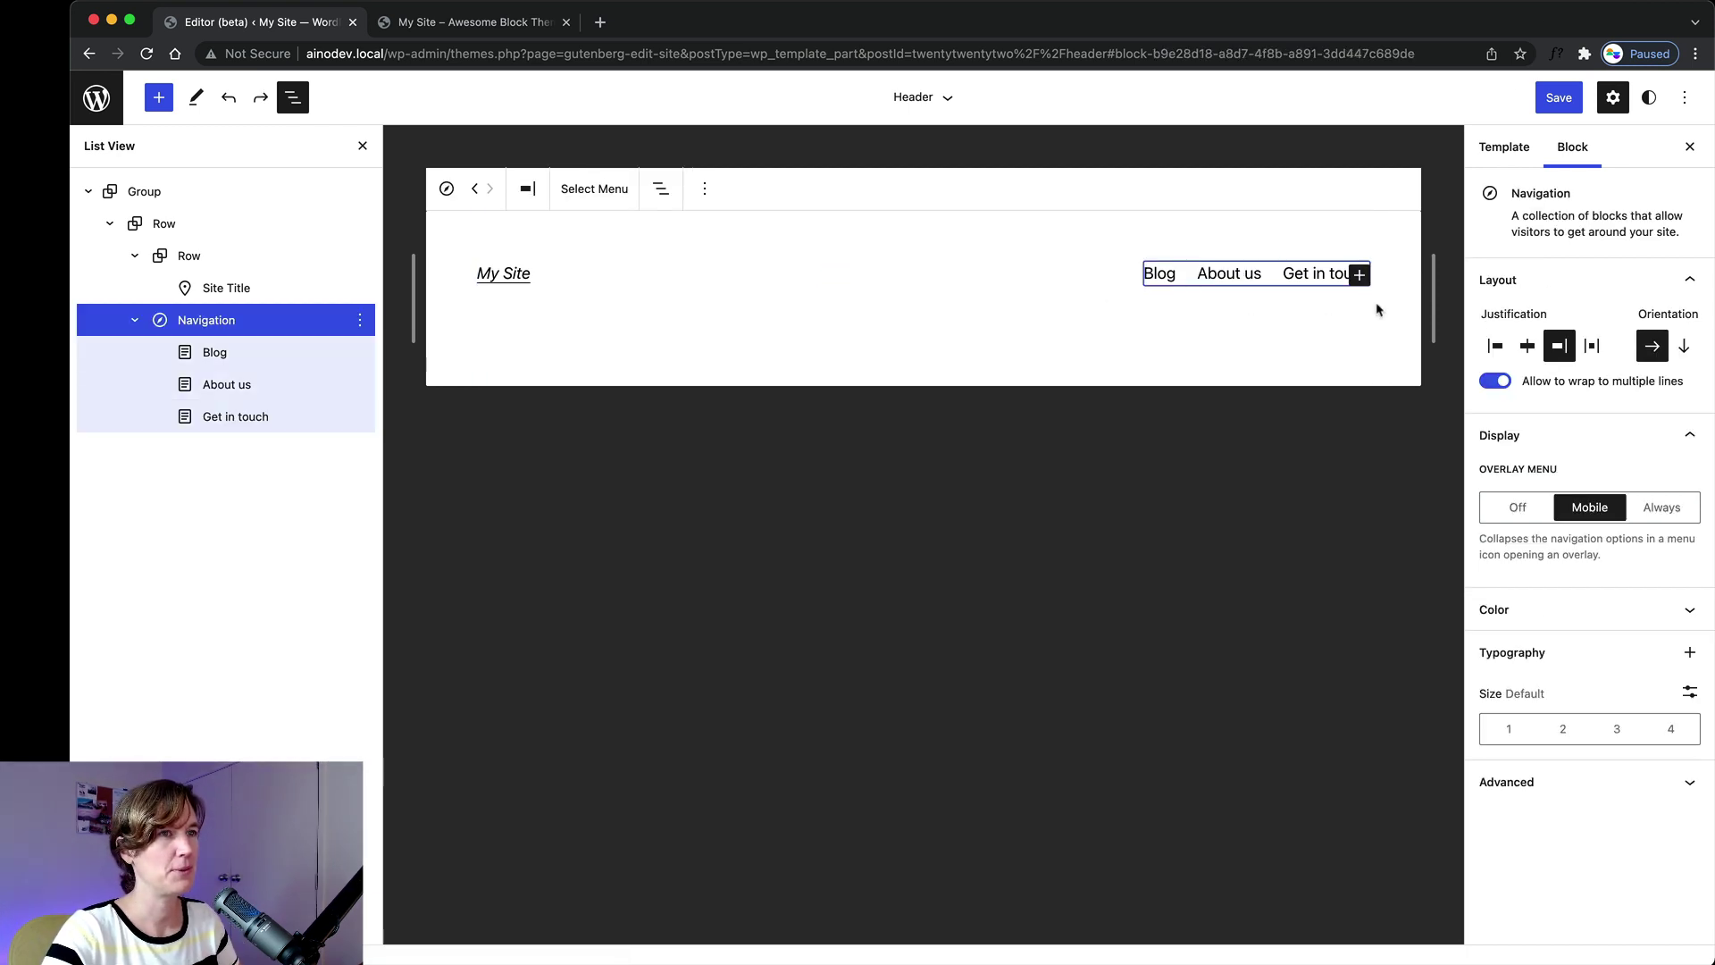
left_click(1377, 310)
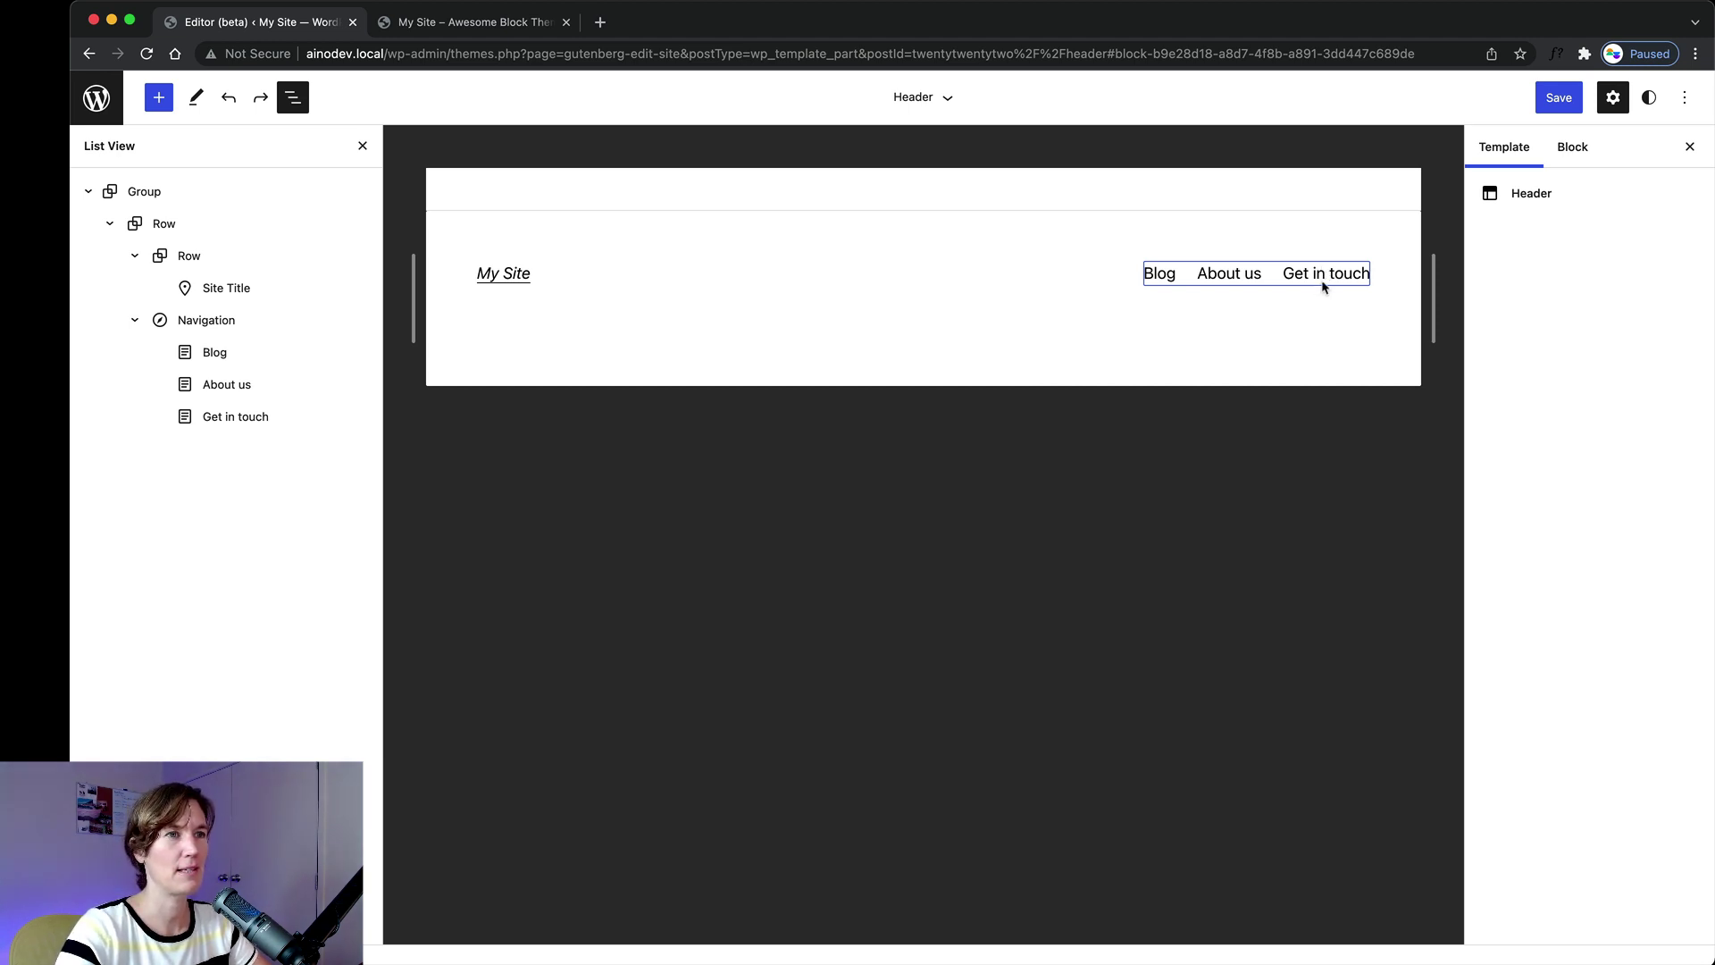
left_click(241, 324)
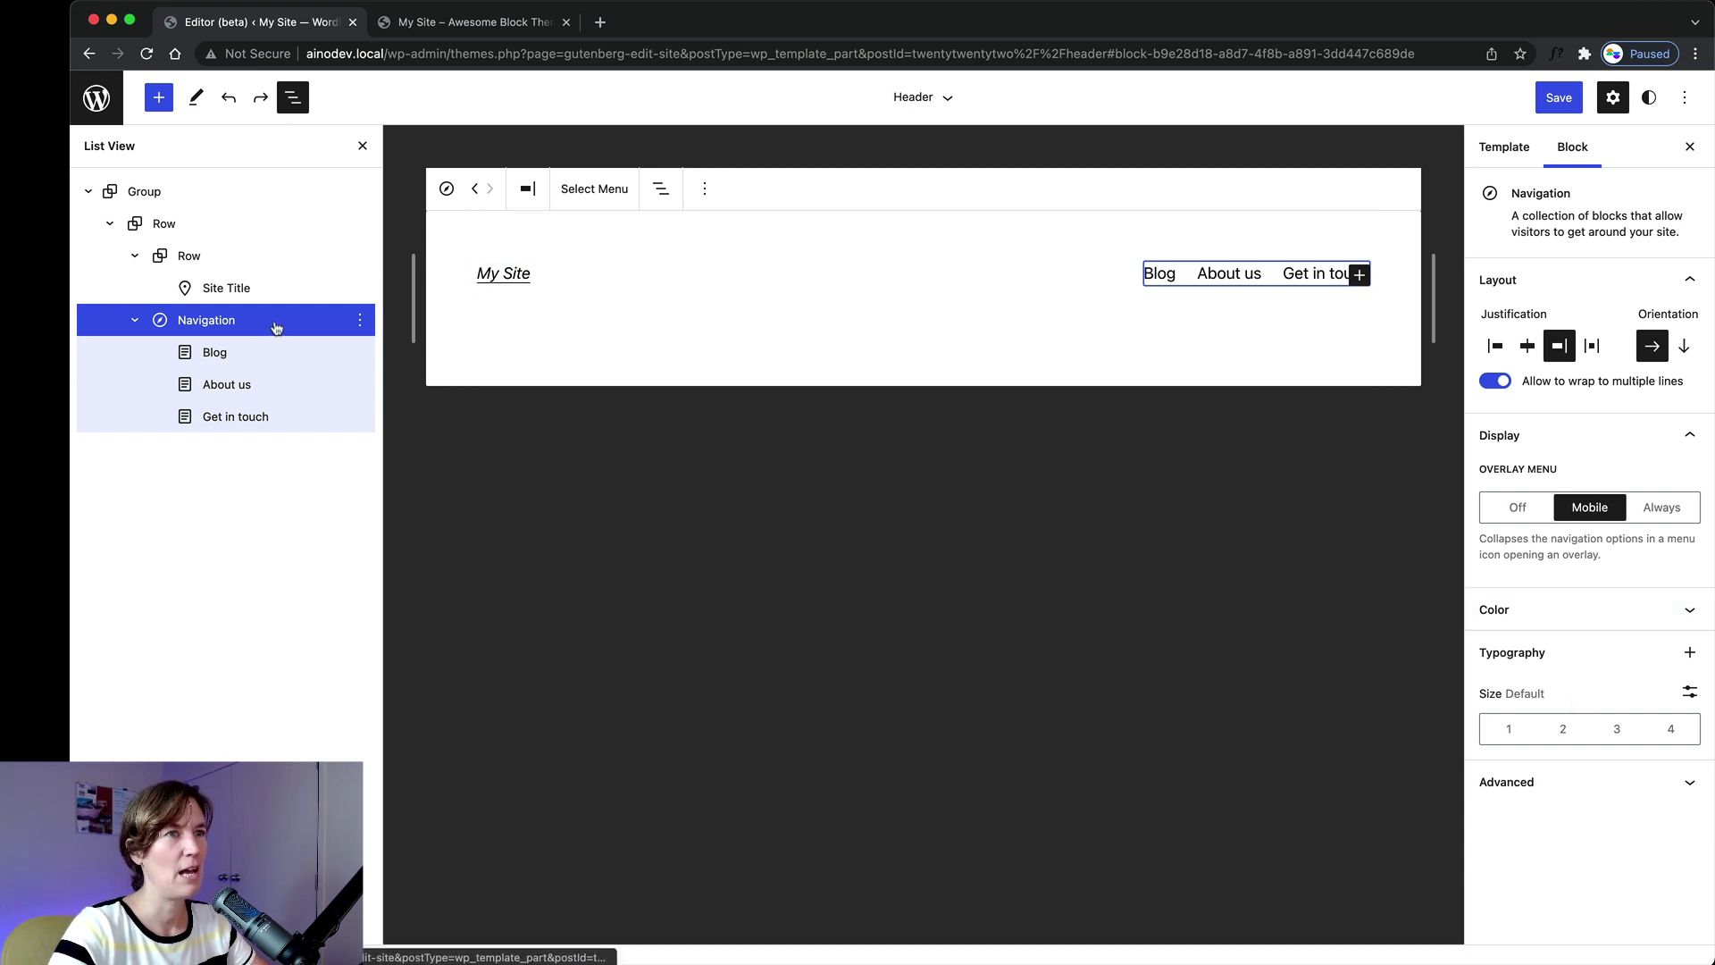
left_click(1433, 242)
left_click(1558, 105)
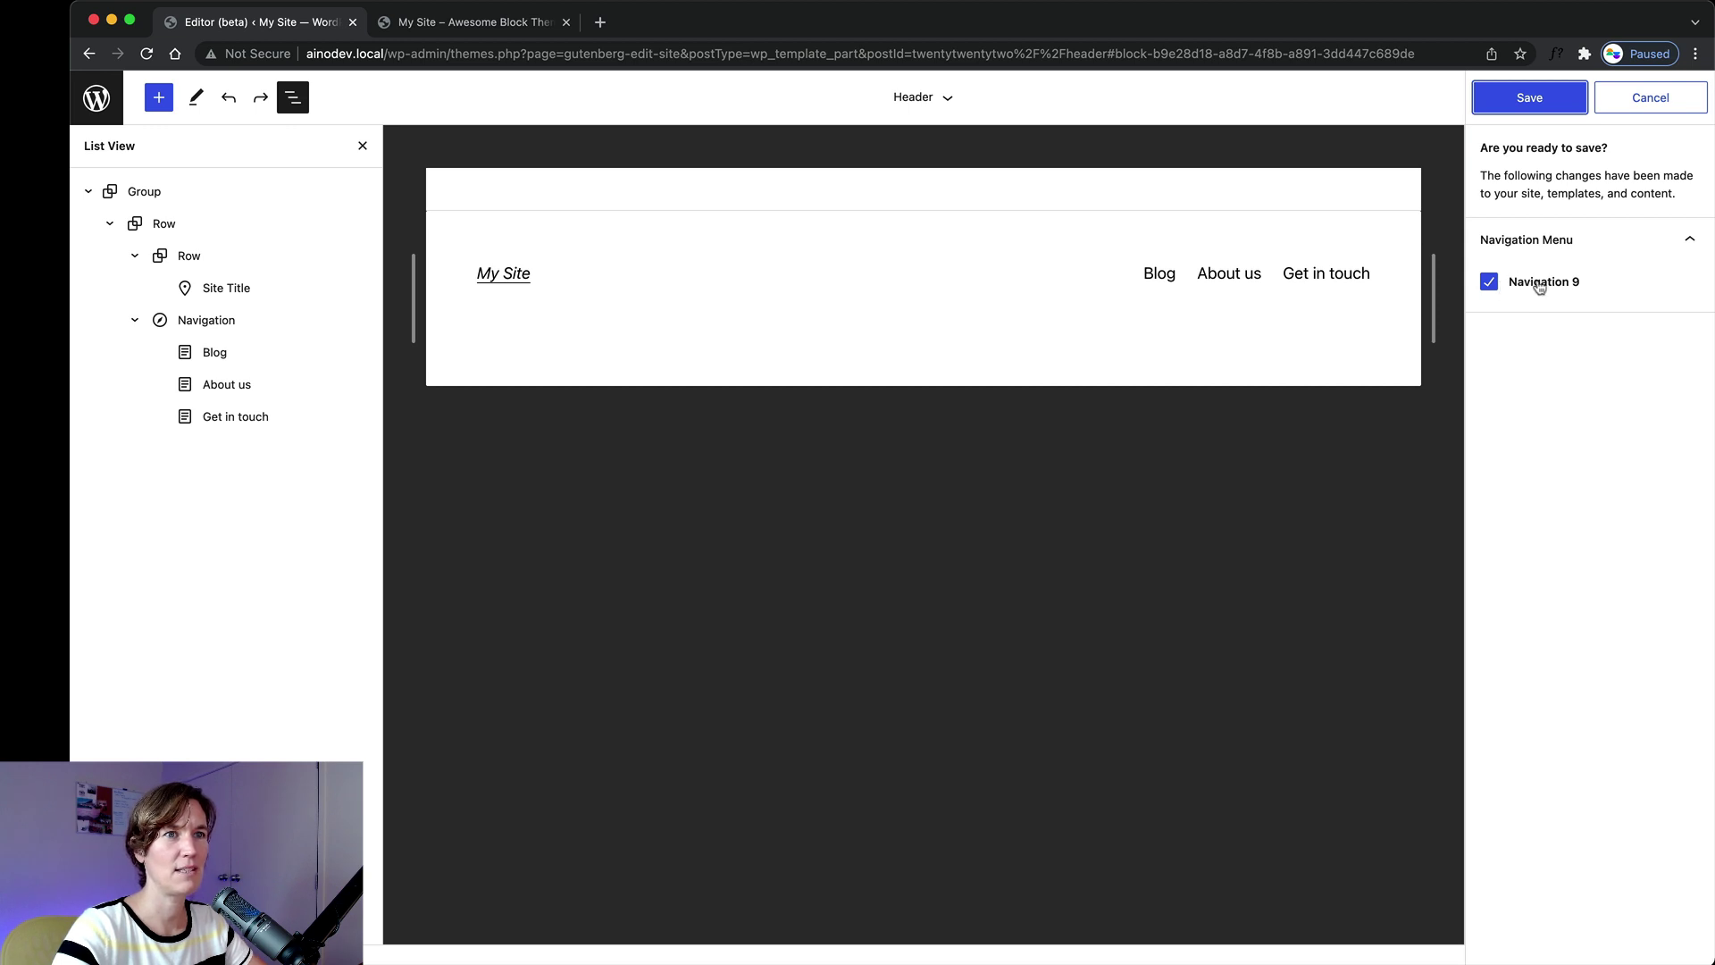
left_click(1493, 107)
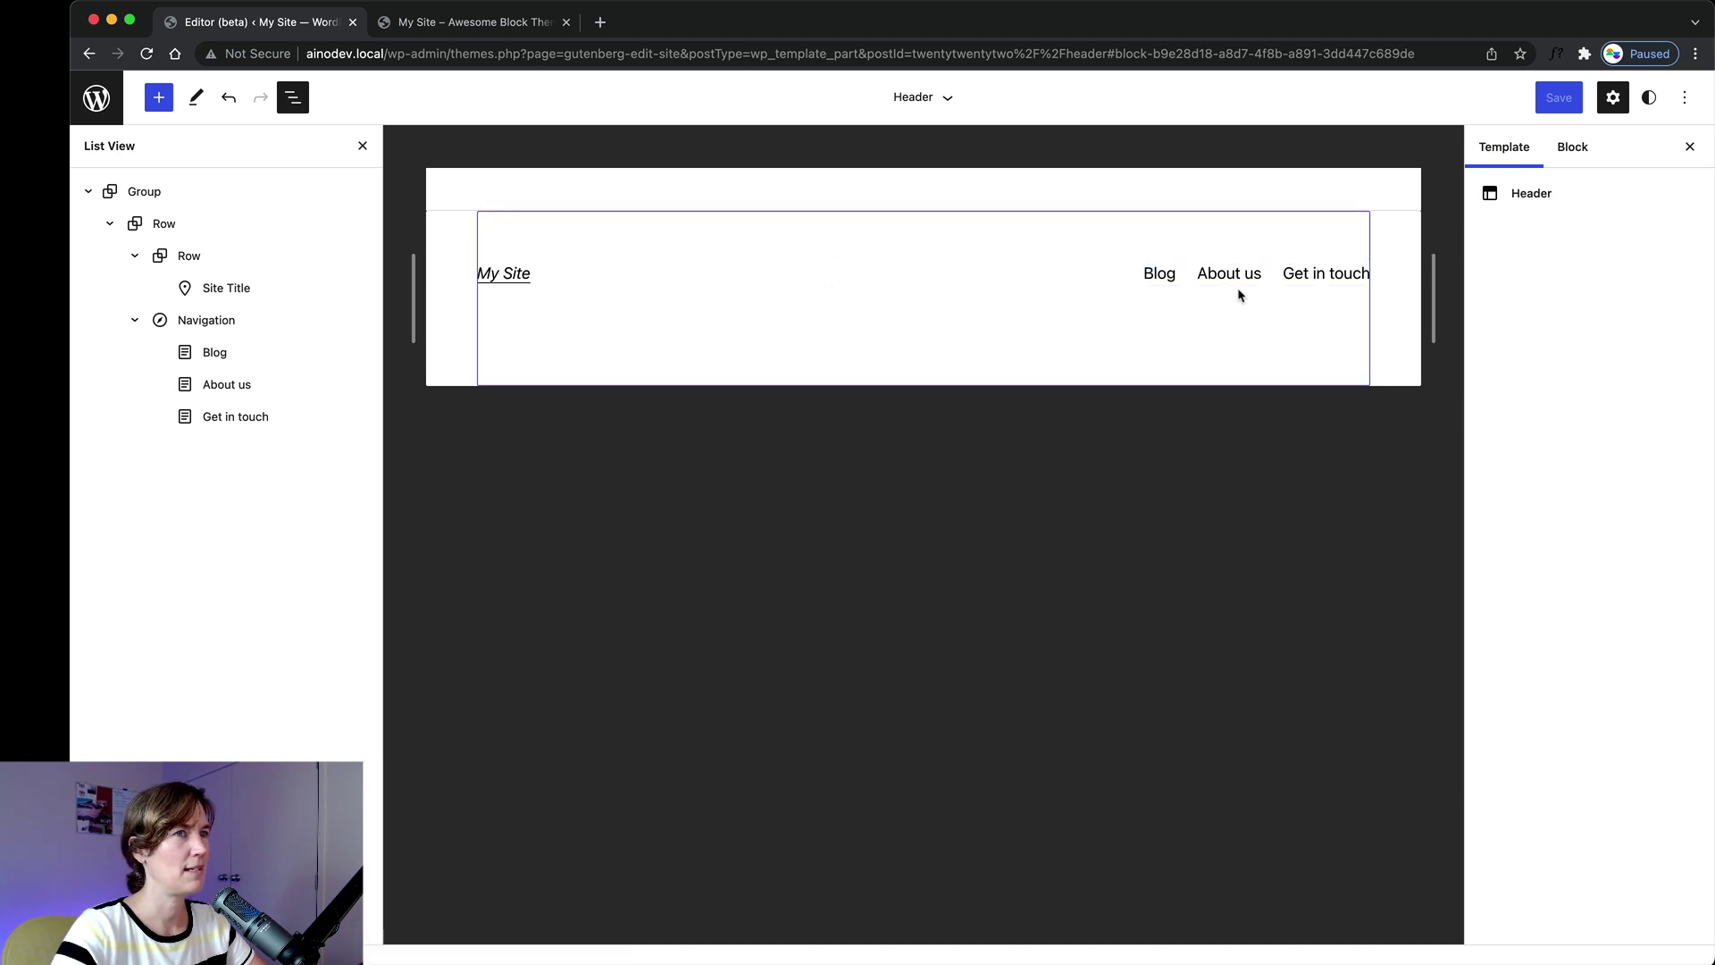
Reload the site's front end to check the header navigation, and return to the editor's list of template parts.
left_click(458, 27)
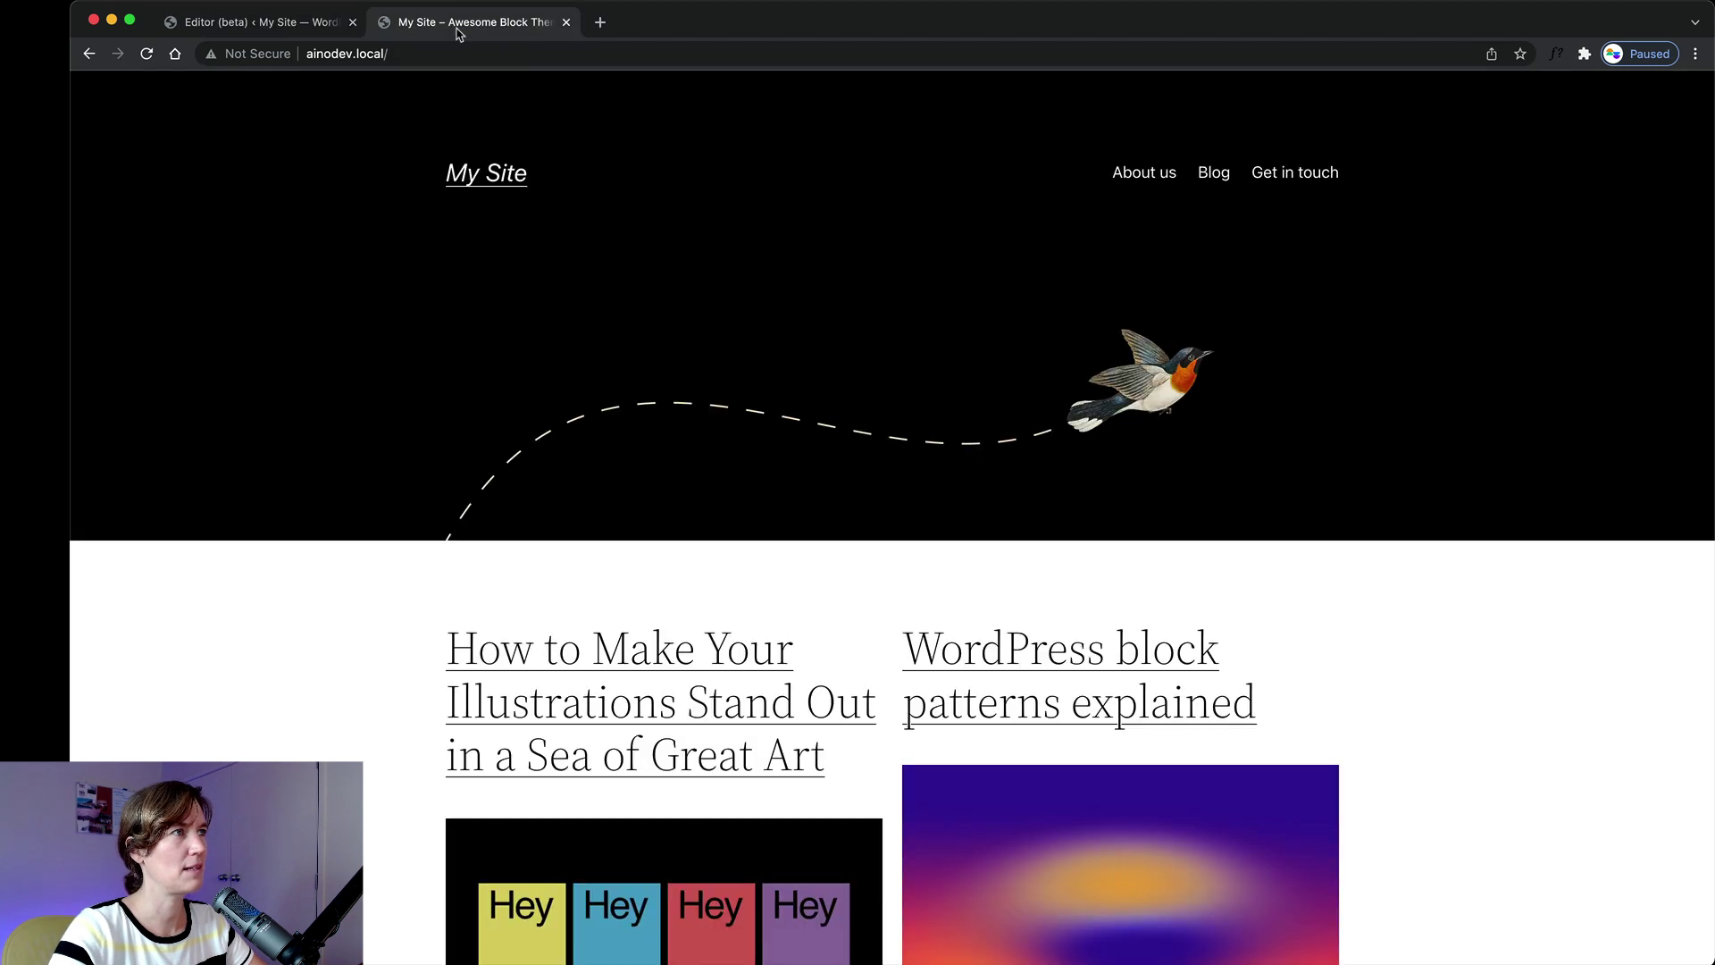
left_click(147, 54)
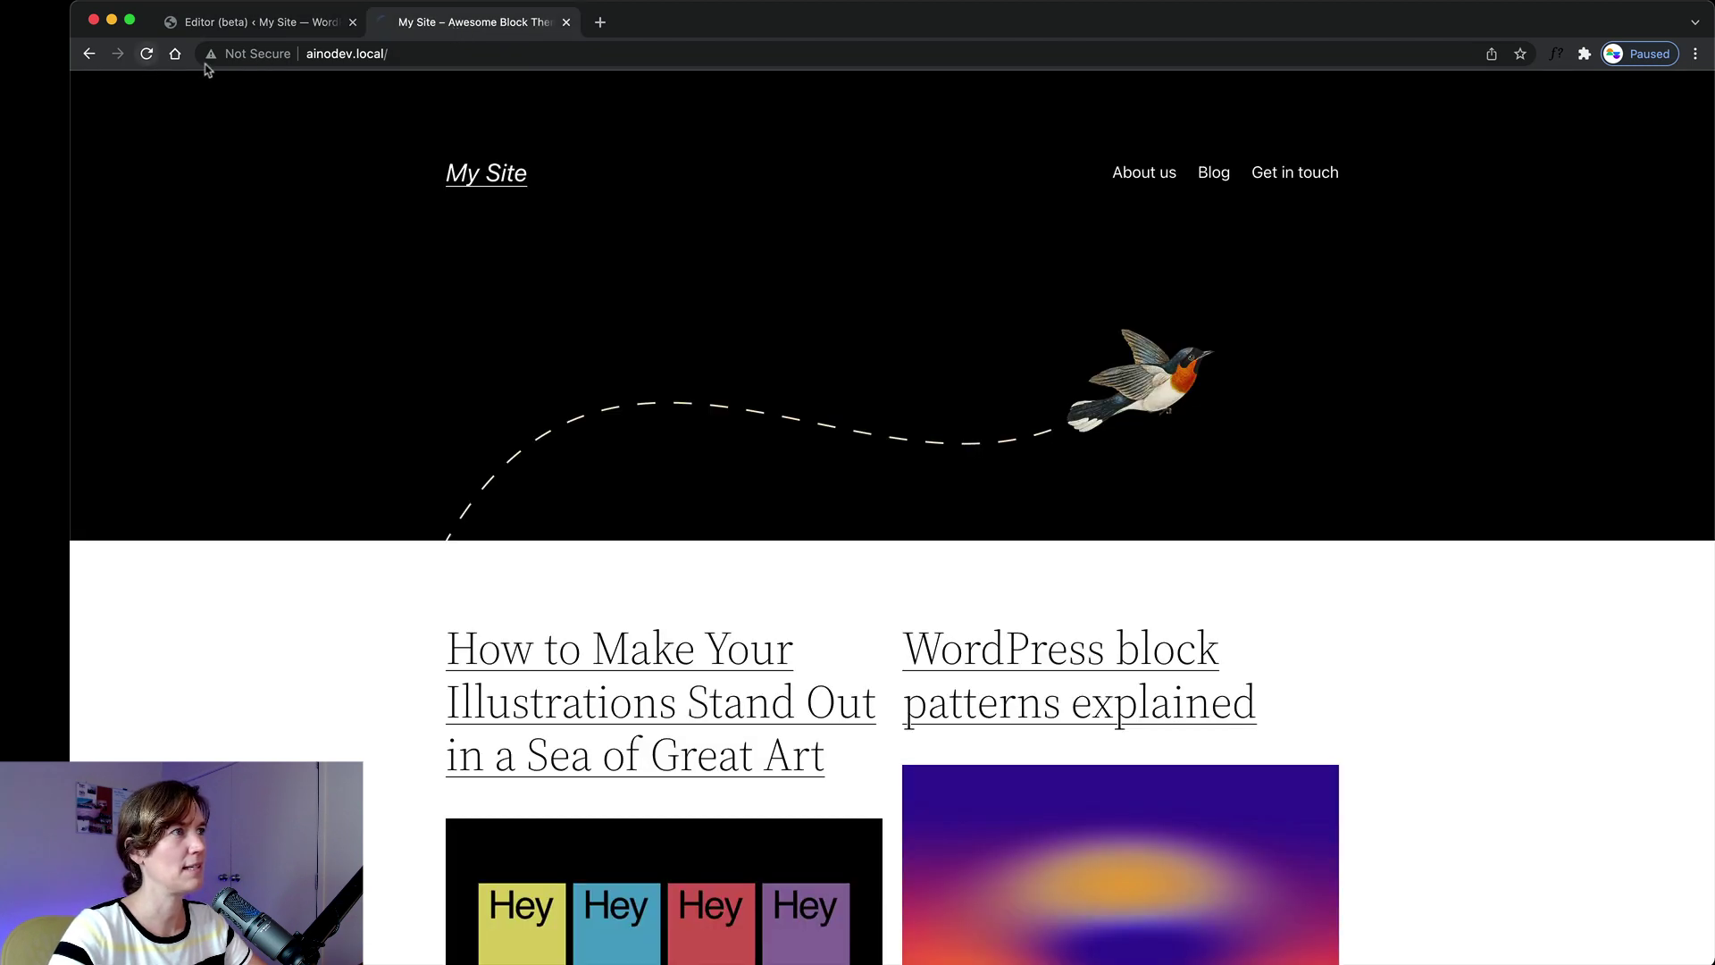
left_click(277, 24)
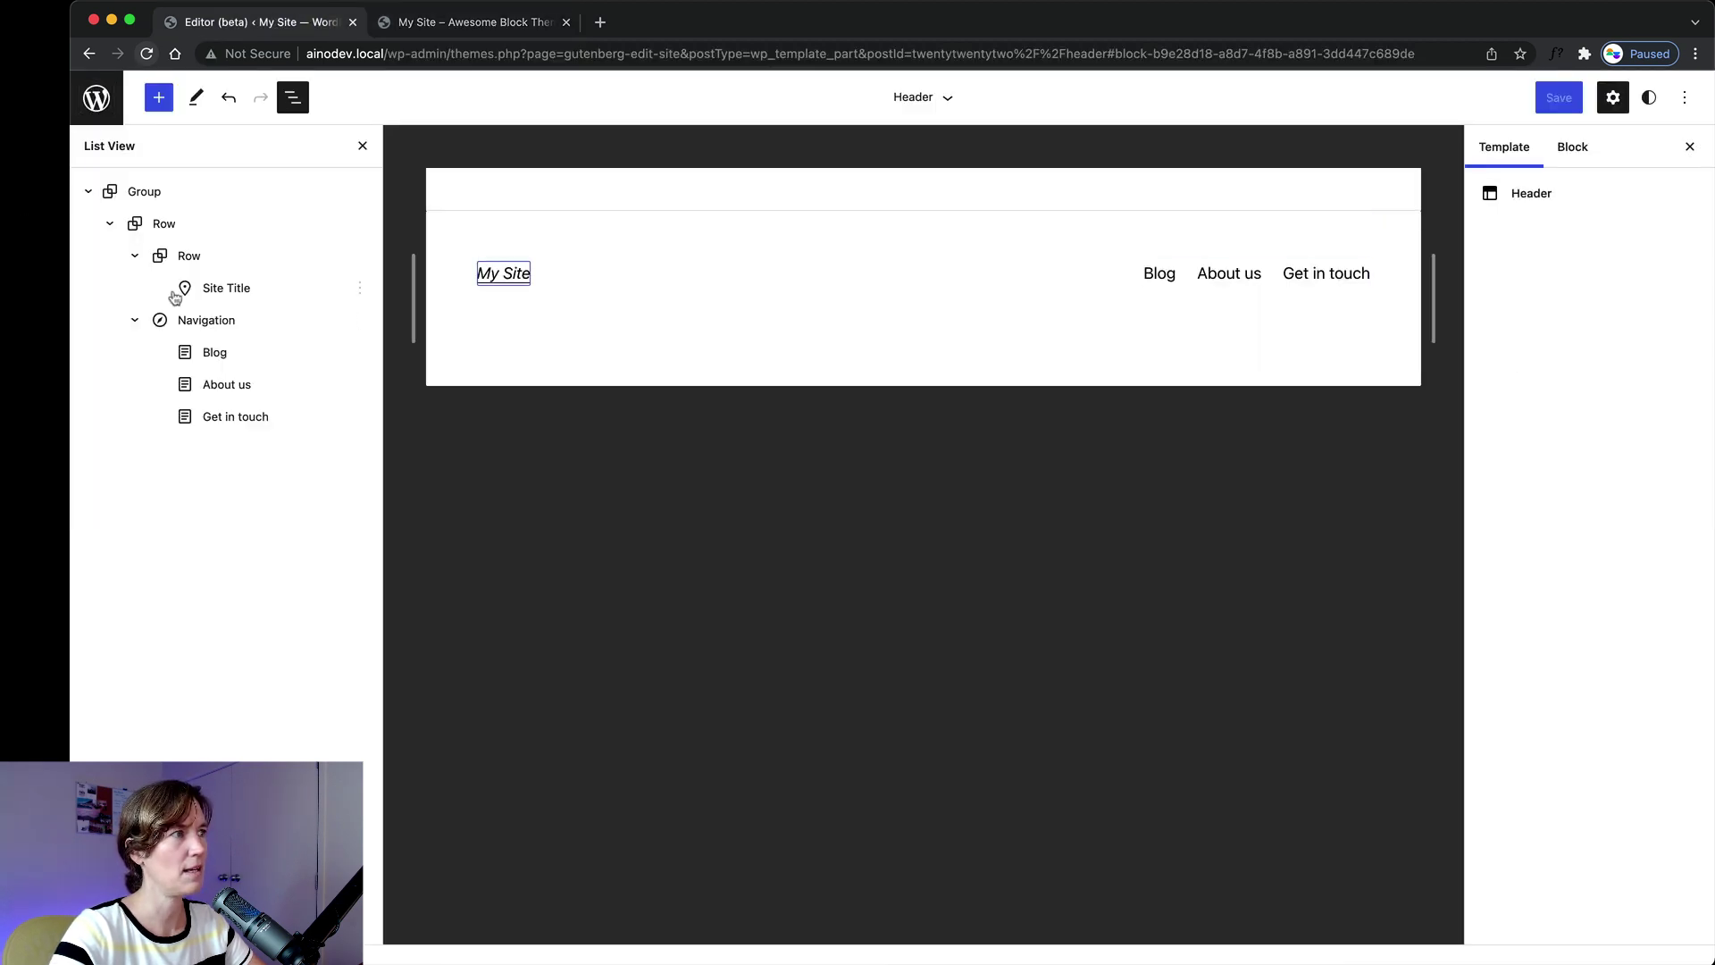
left_click(105, 116)
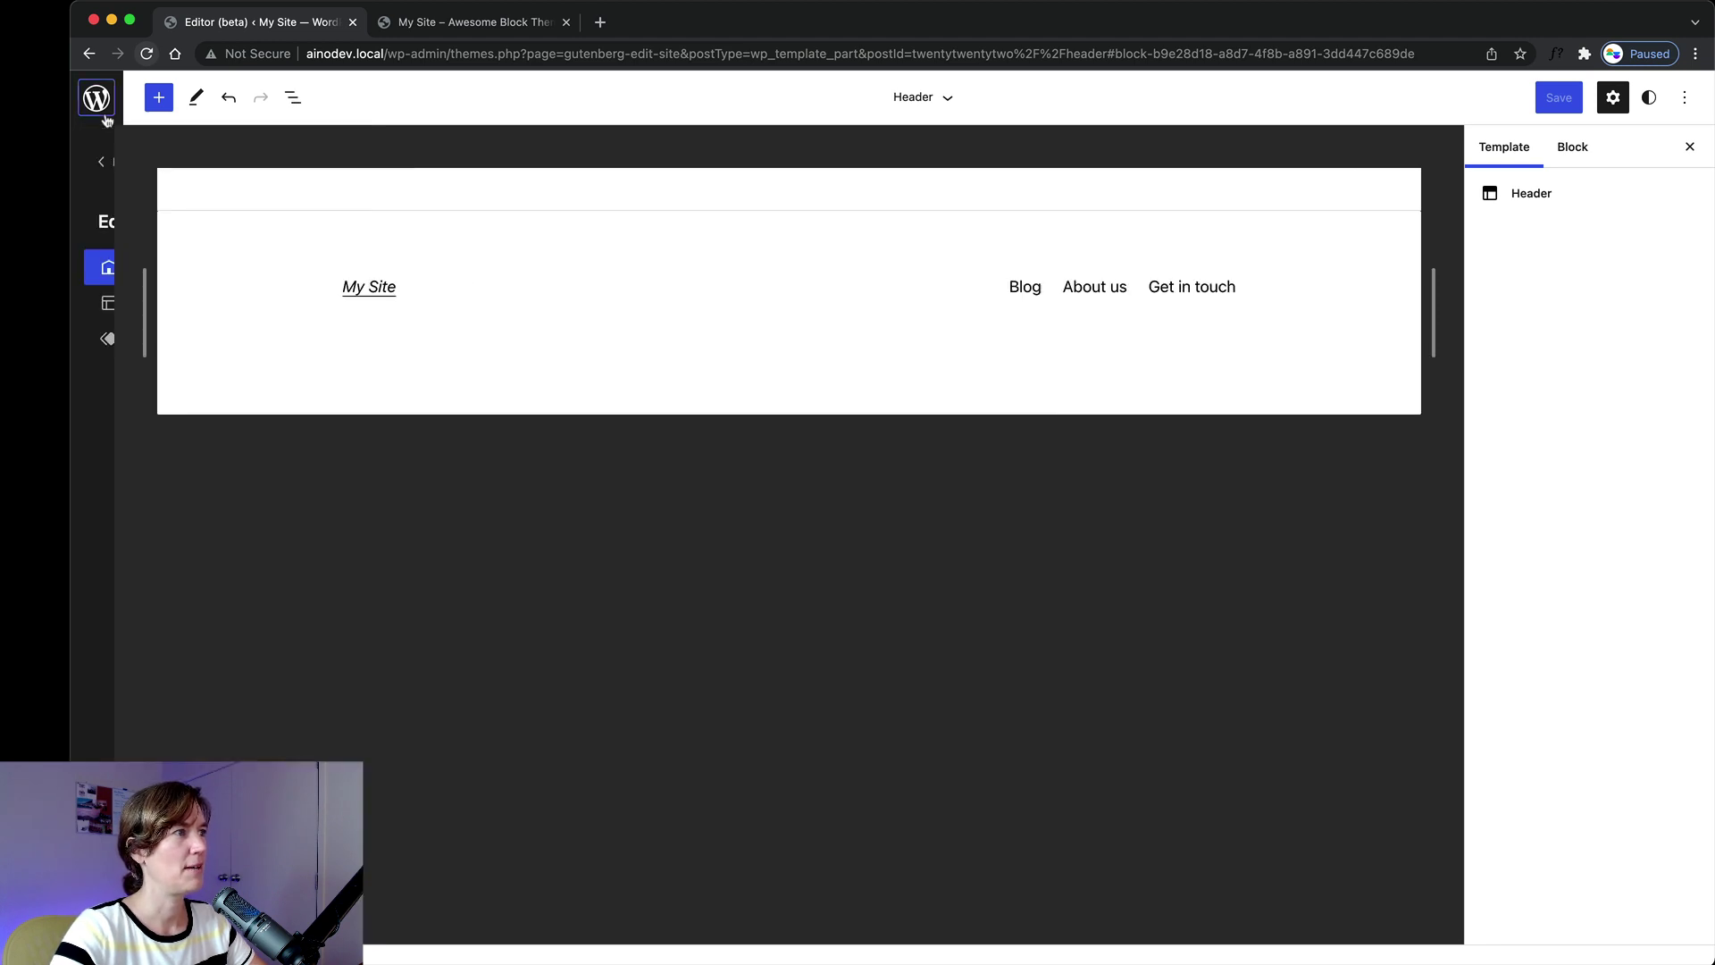
left_click(196, 342)
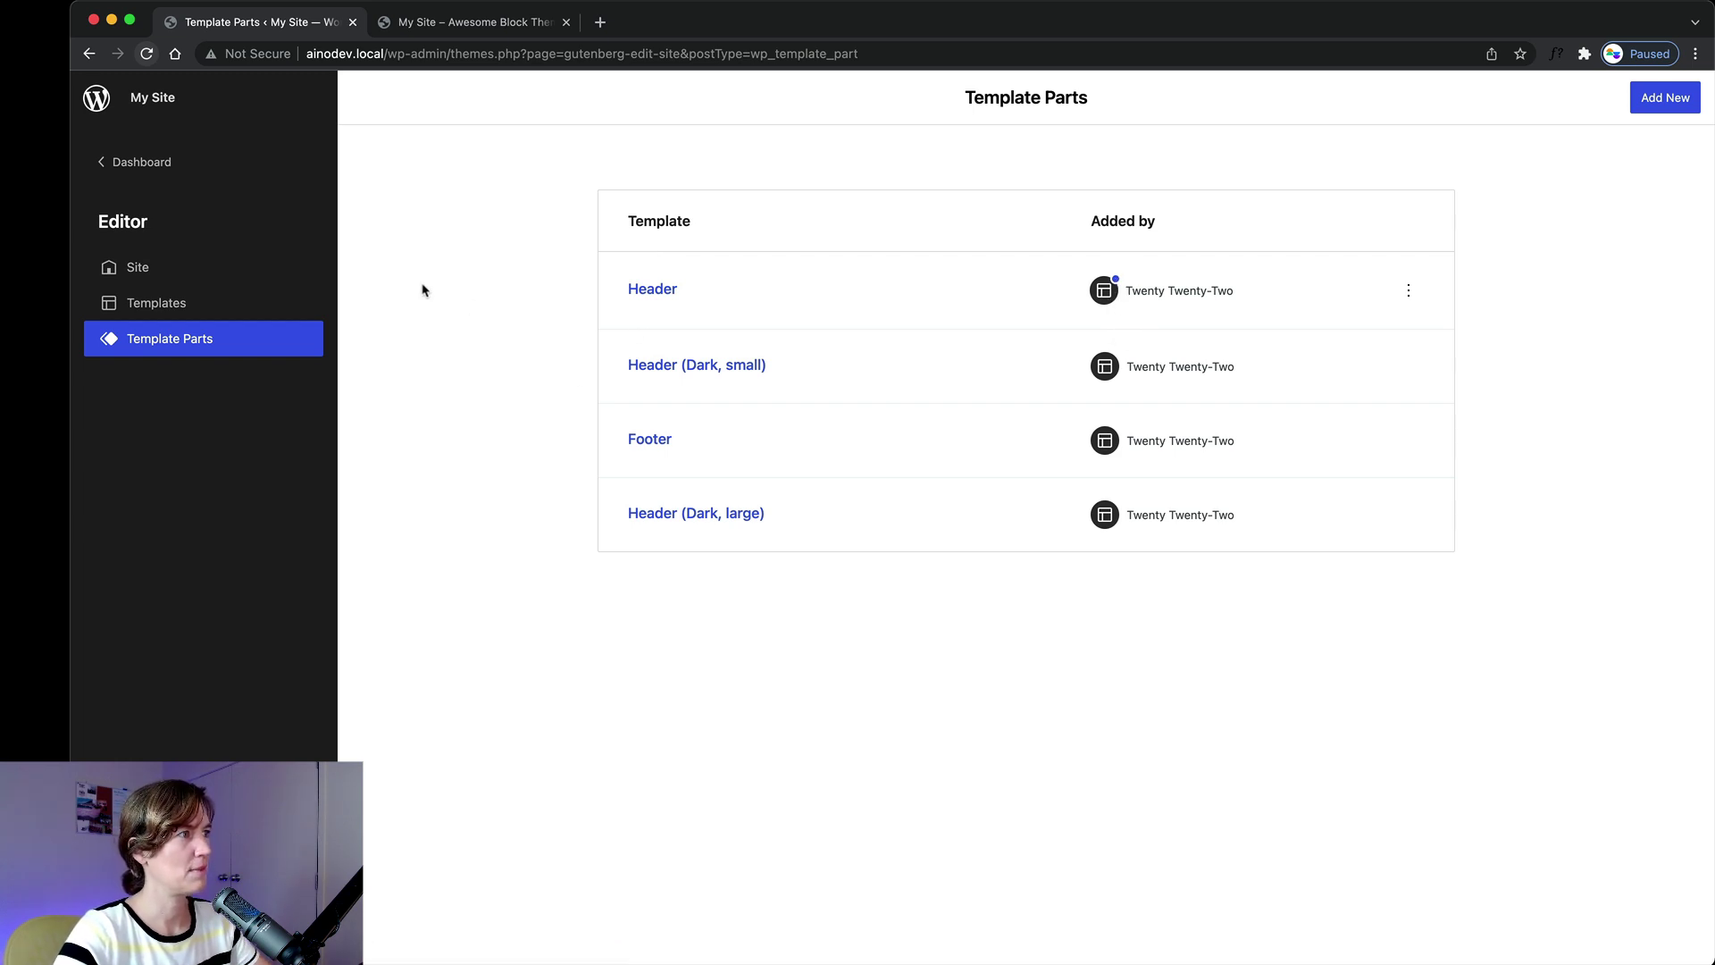
Examine the theme's templates in the site editor's template list, from Home down to Archive.
left_click(202, 304)
scroll(509, 371, "down", 3)
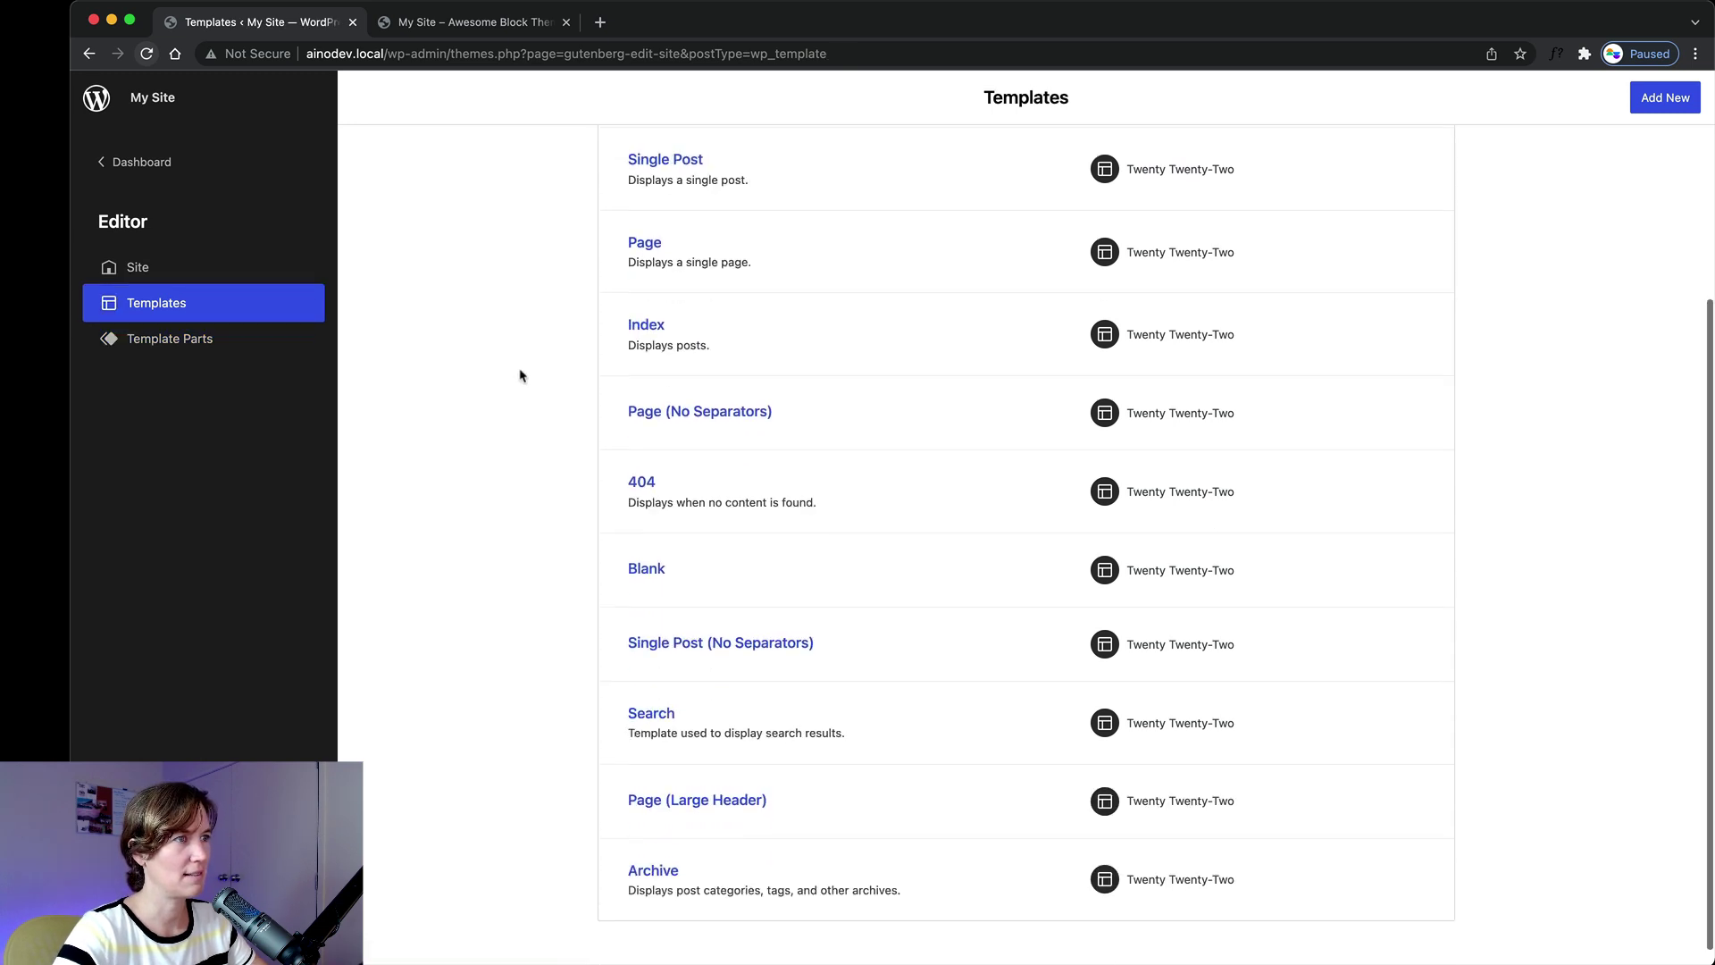
scroll(516, 373, "up", 3)
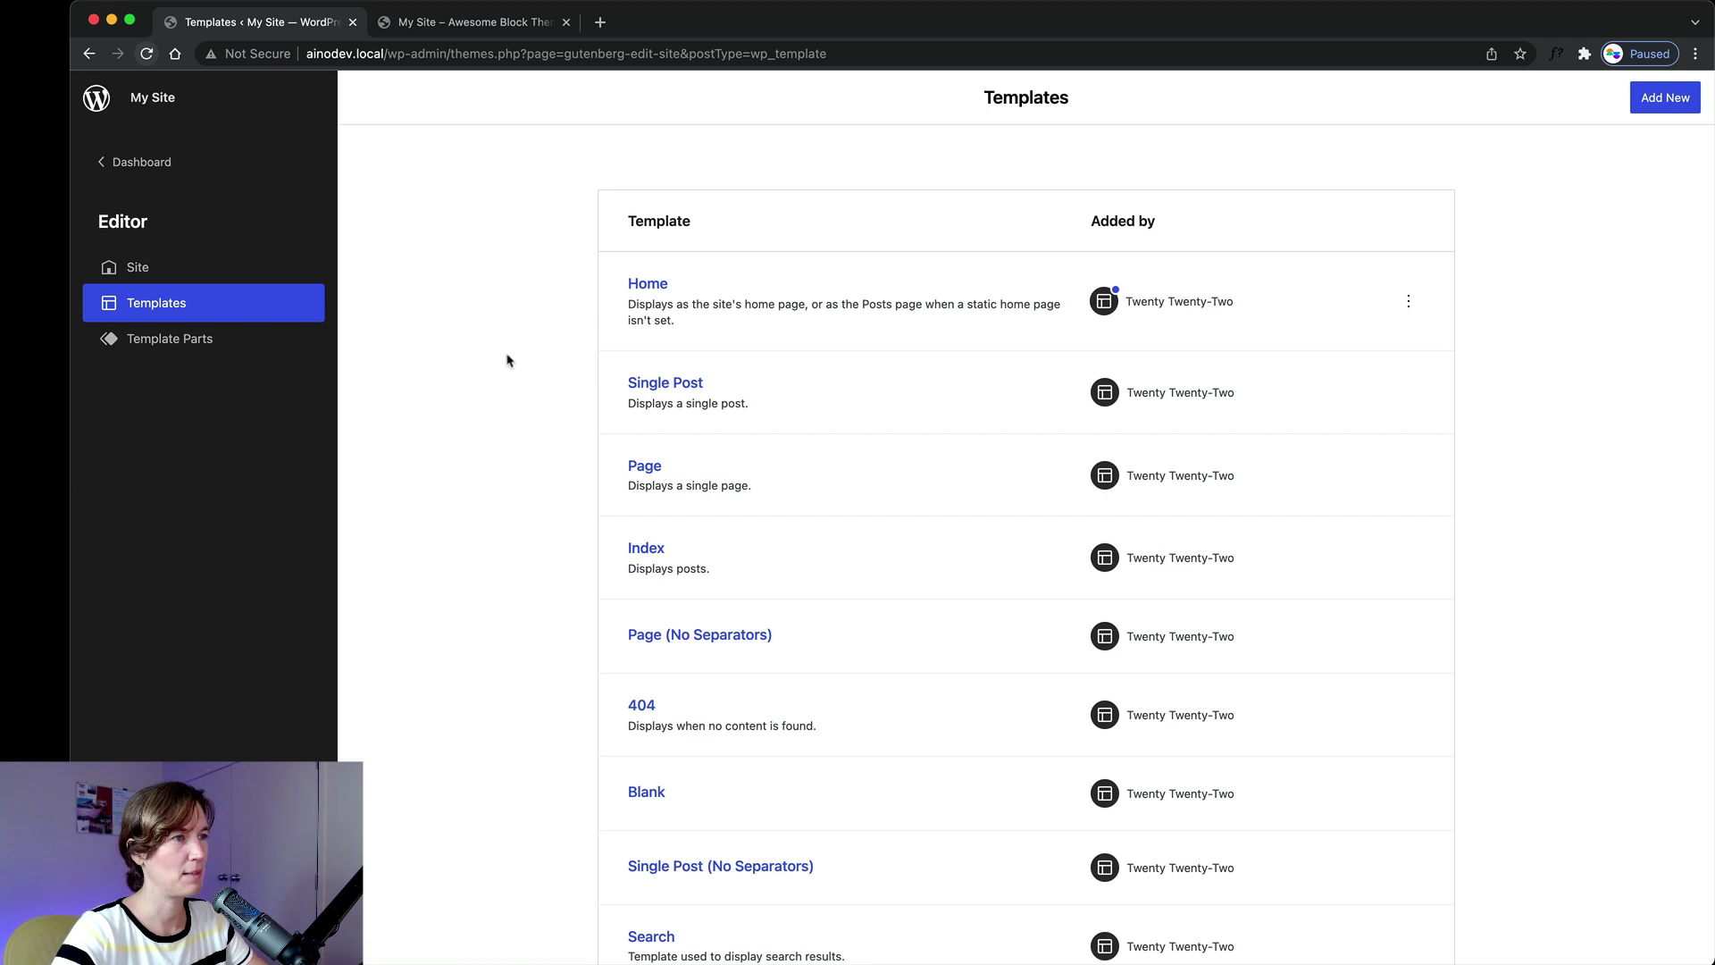
scroll(525, 362, "down", 2)
scroll(539, 367, "down", 2)
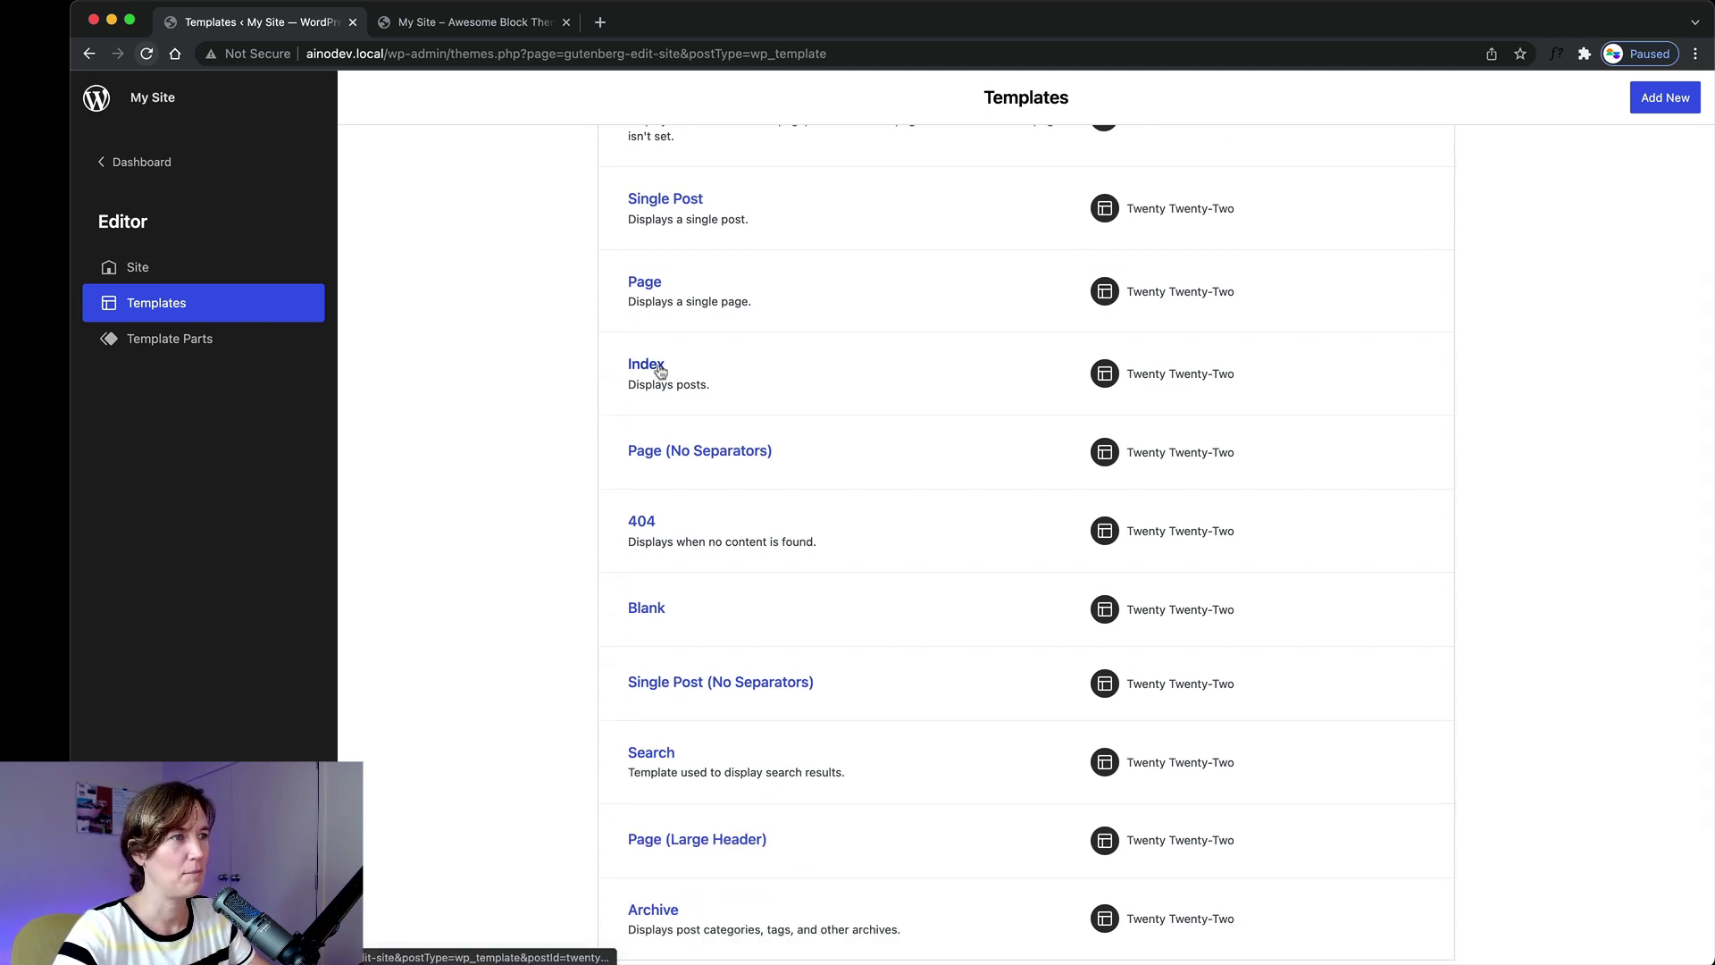
scroll(517, 410, "up", 4)
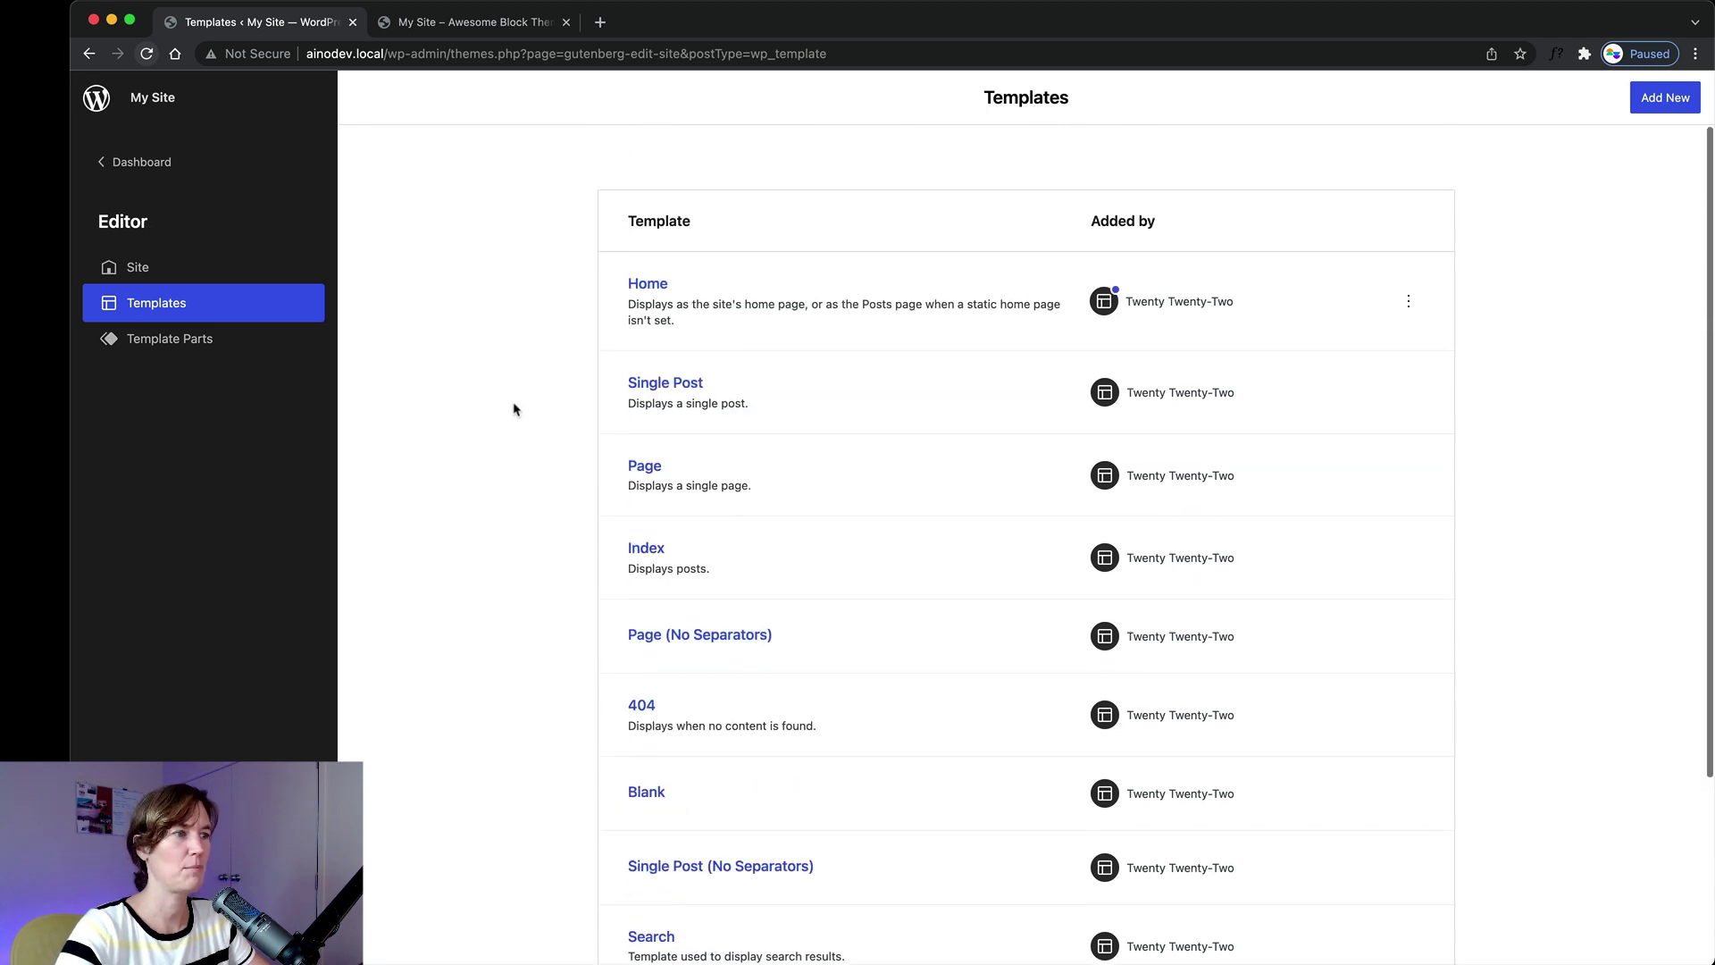
scroll(518, 410, "down", 5)
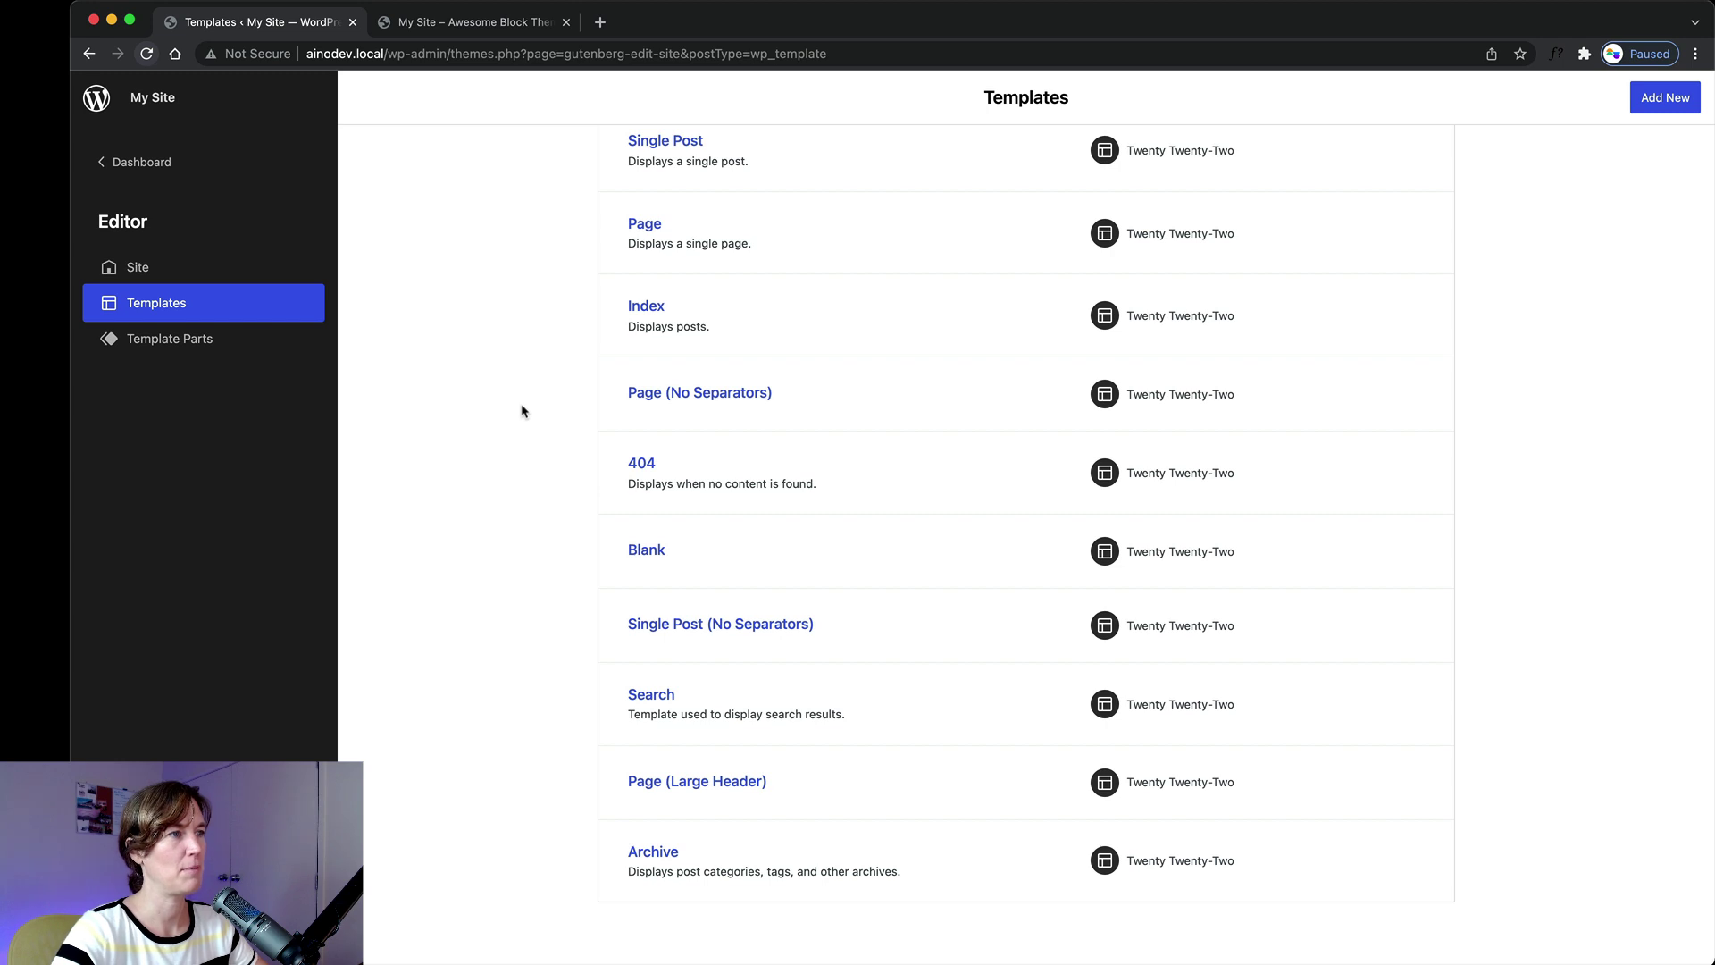
scroll(524, 410, "up", 5)
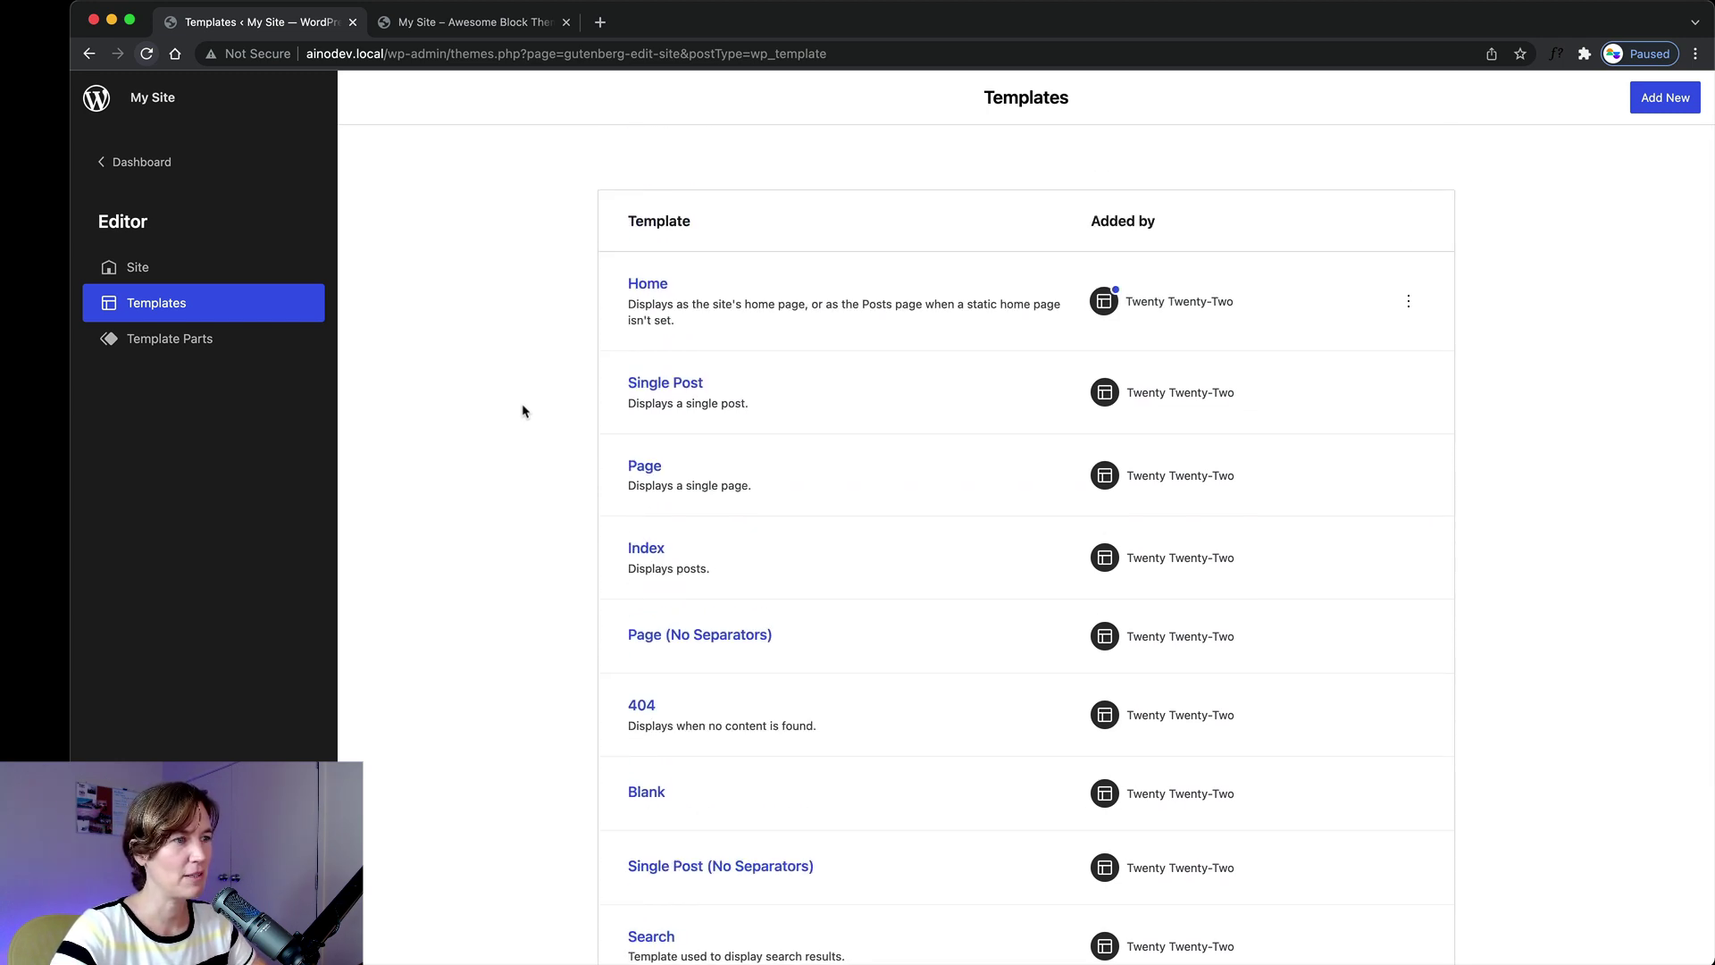
scroll(536, 444, "down", 1)
scroll(547, 448, "up", 1)
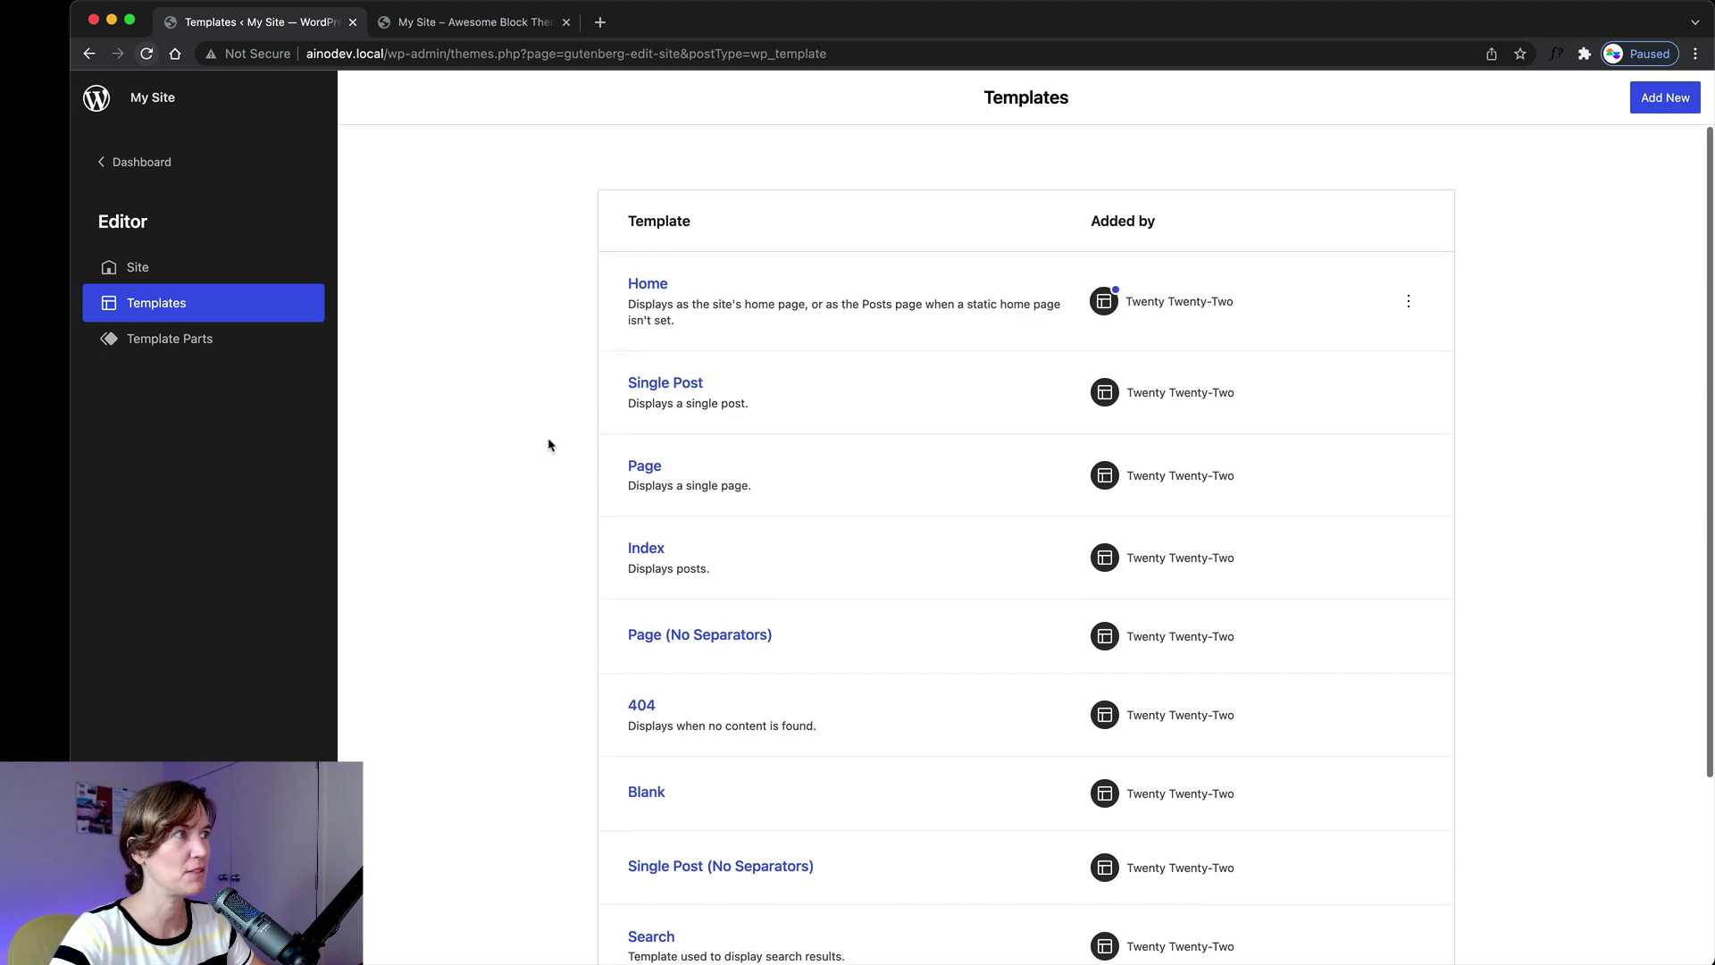
Return to the dashboard, open the About us page for editing from the page list, and dismiss the welcome guide.
left_click(160, 166)
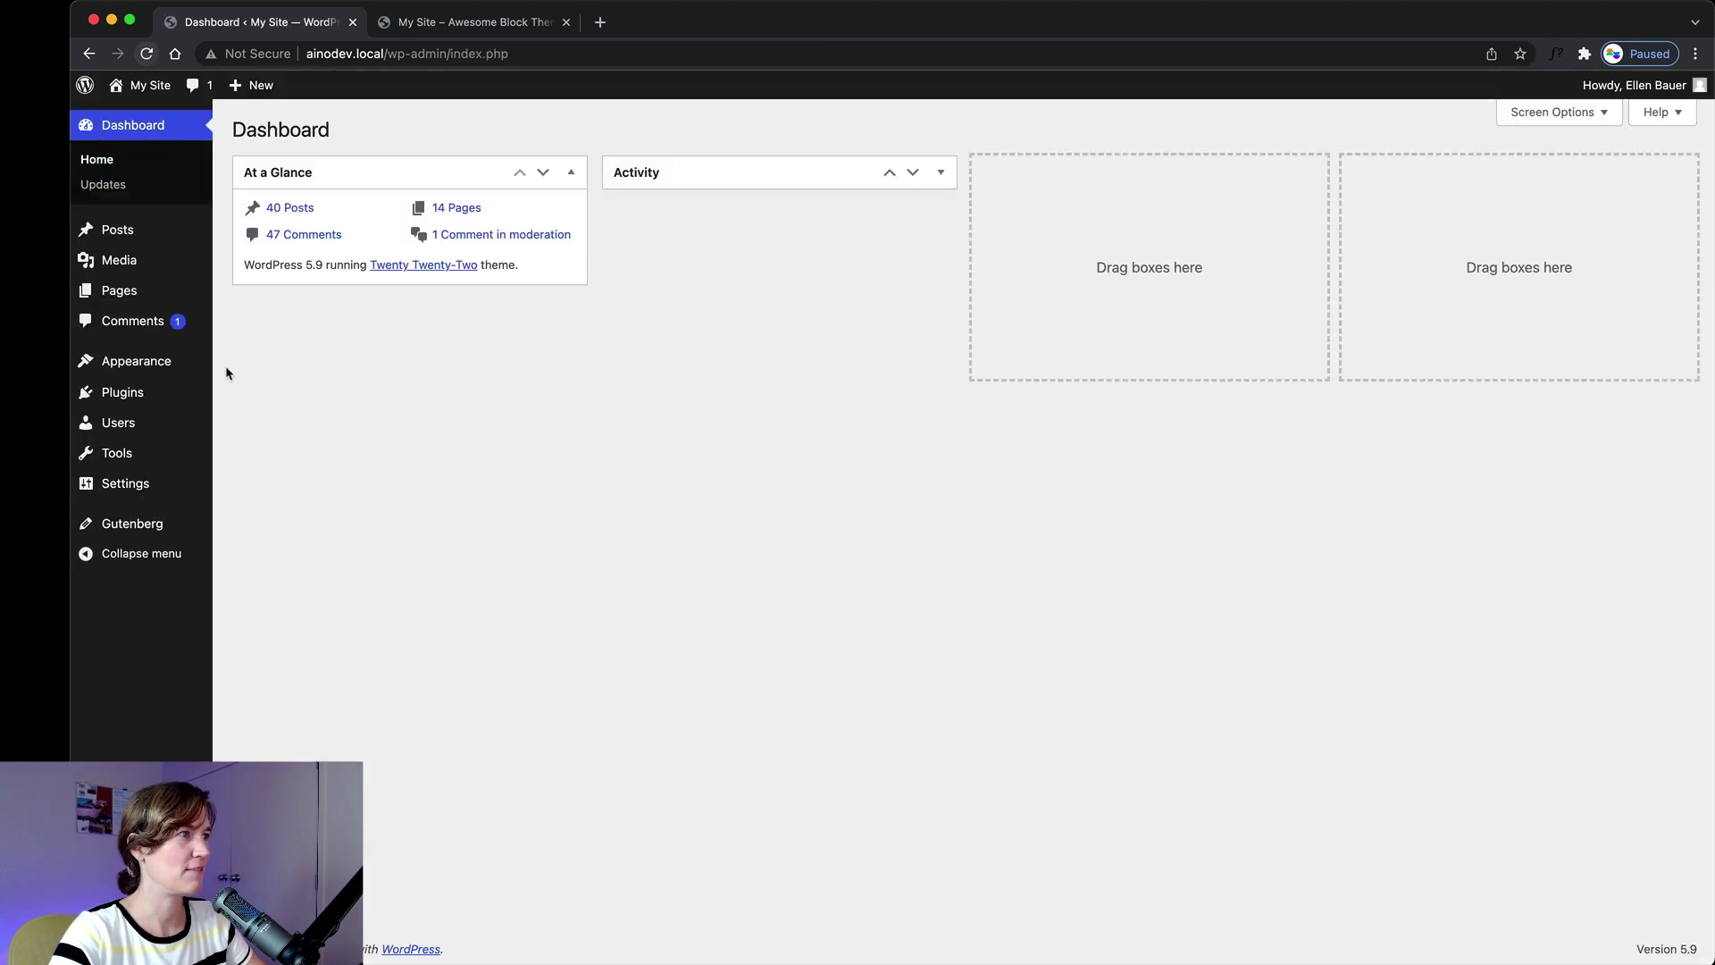
left_click(122, 295)
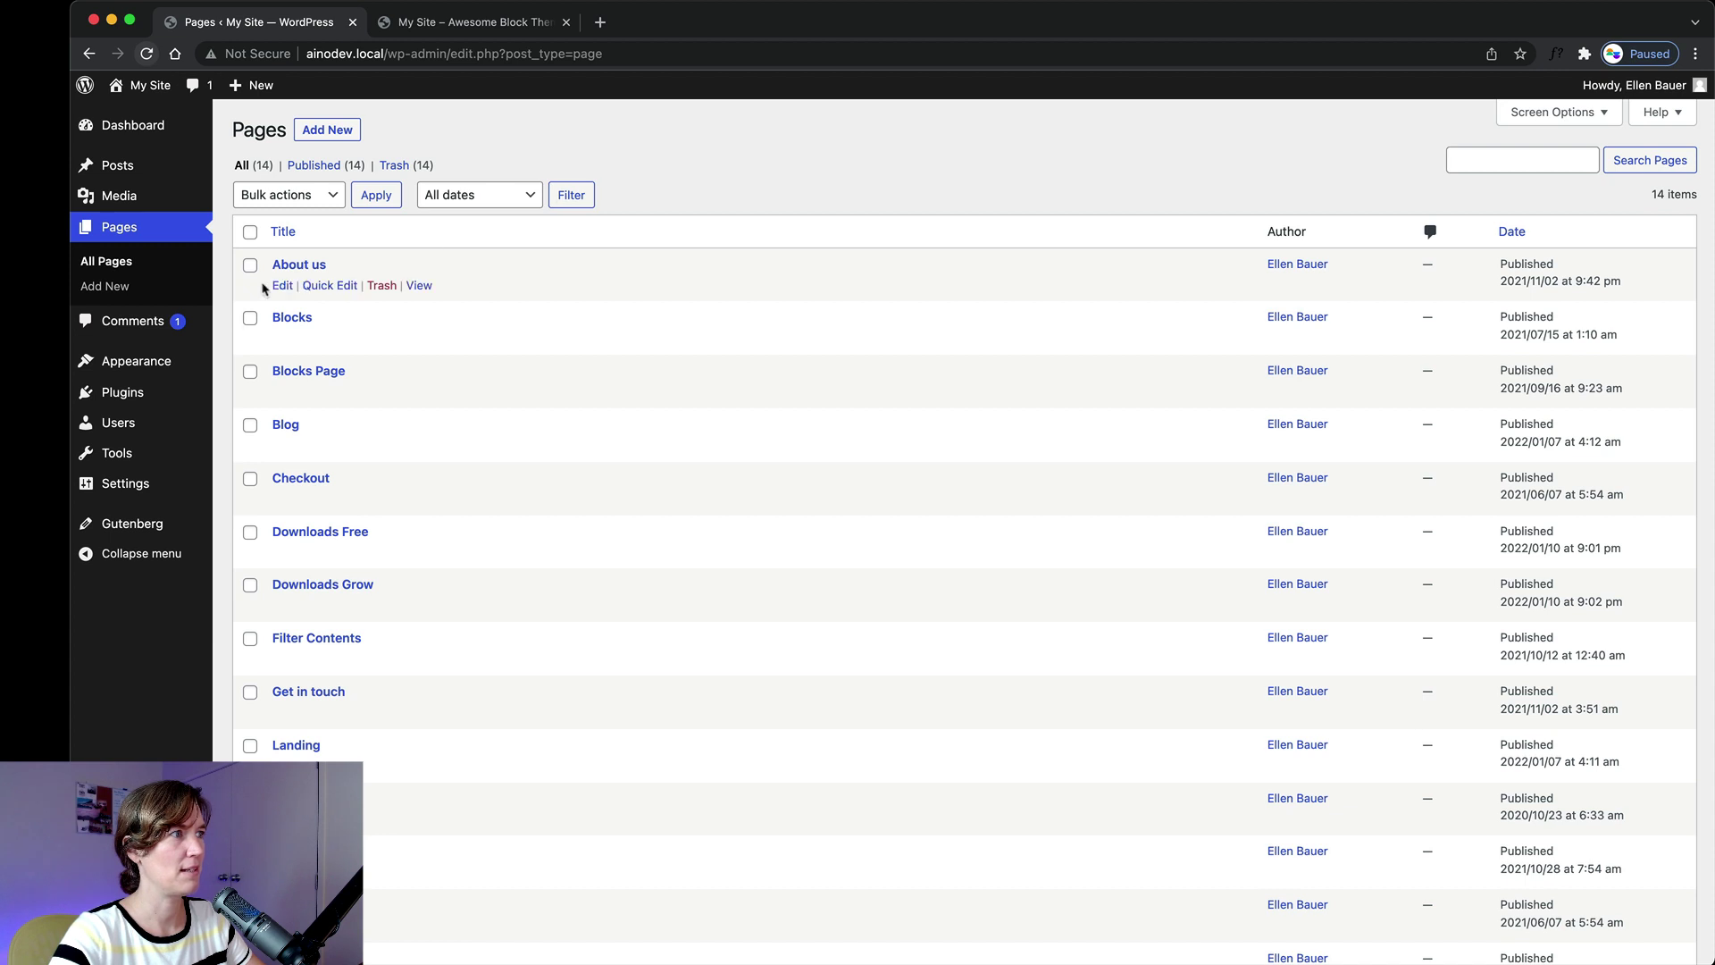
left_click(295, 268)
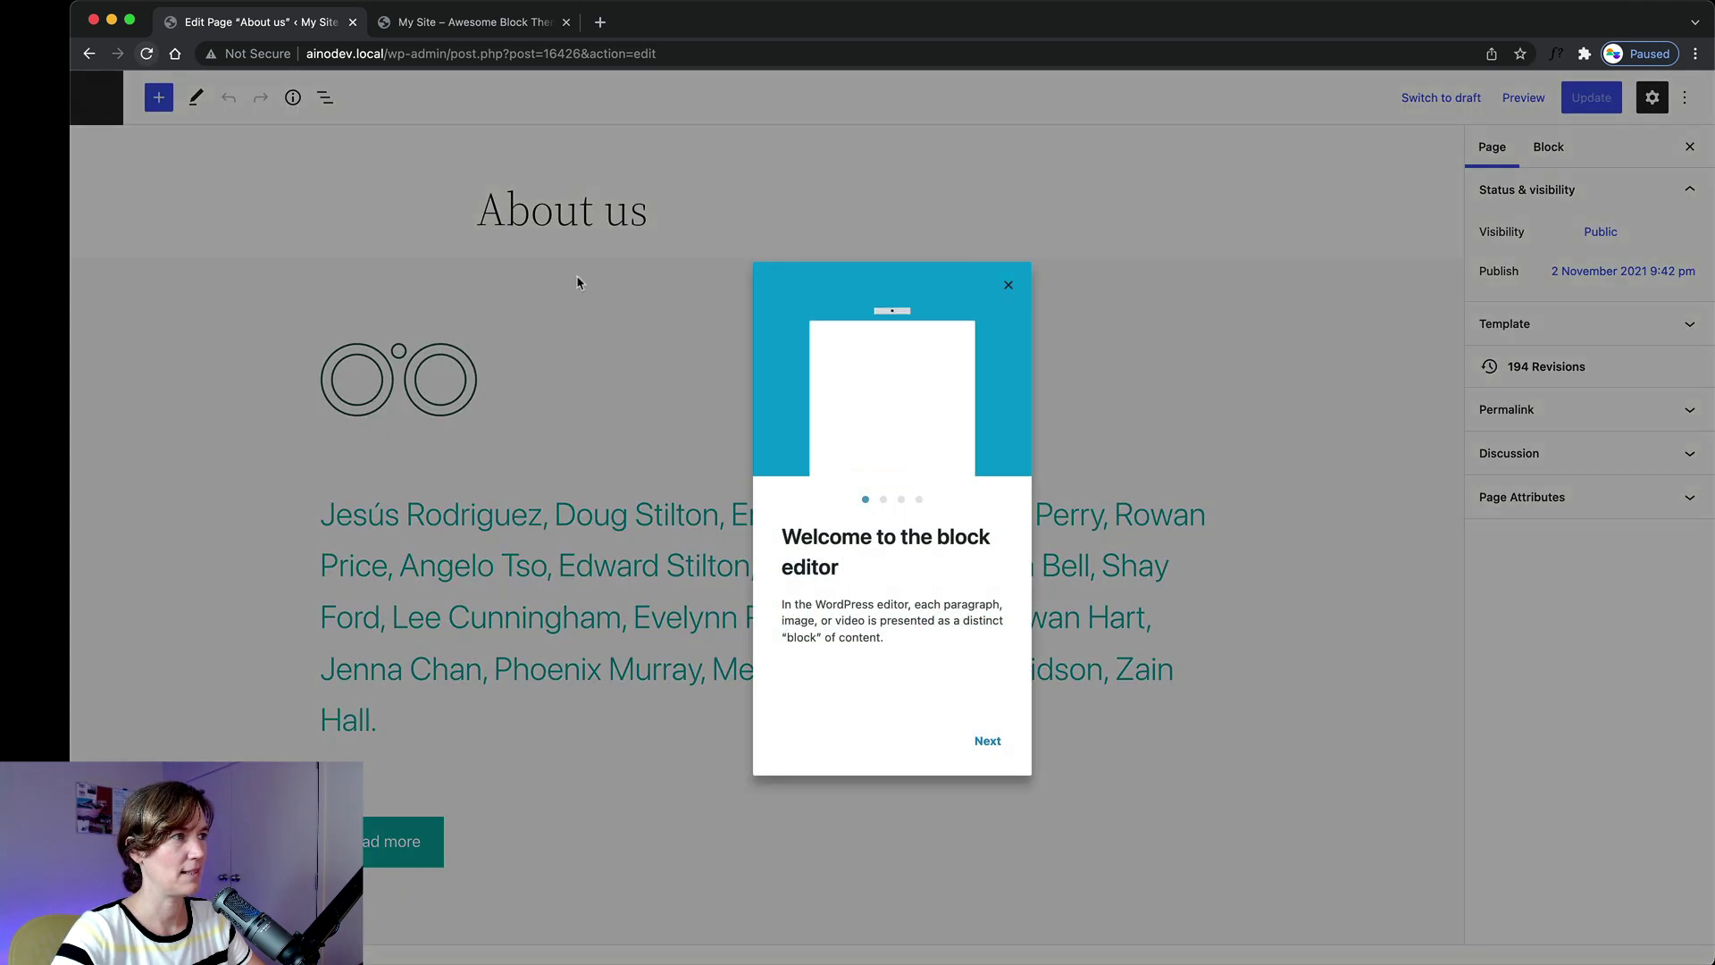
left_click(214, 284)
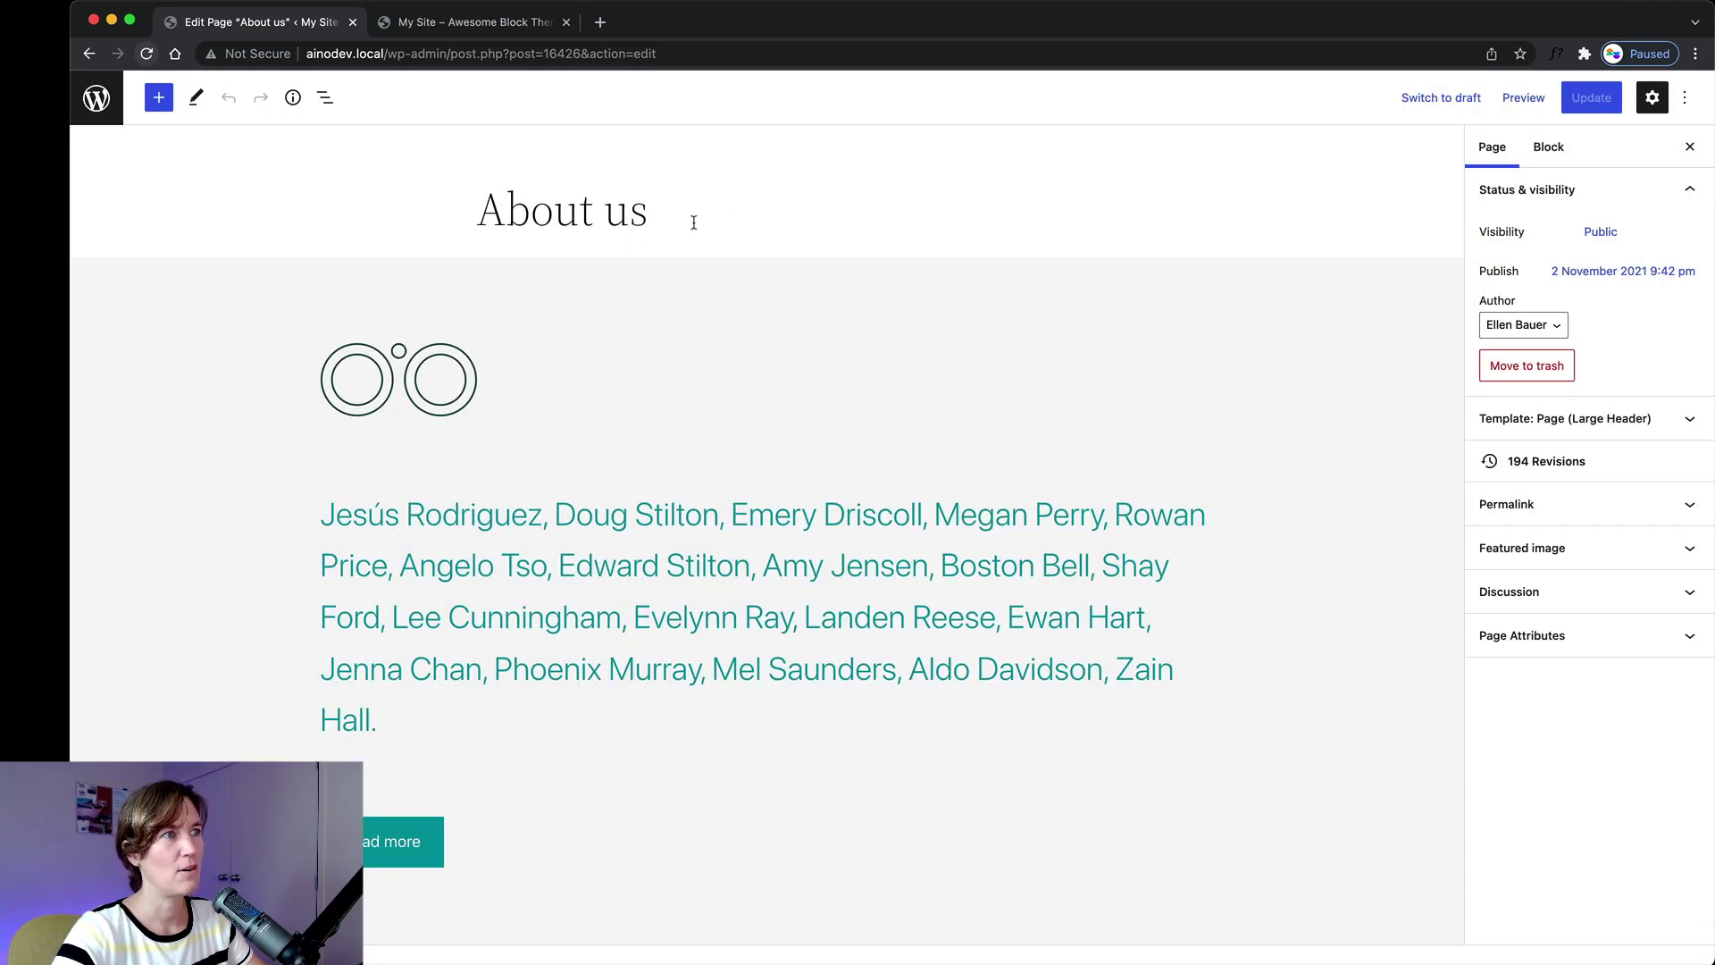
Examine the templates offered in the About us page's settings, keeping Page (Large Header).
left_click(691, 260)
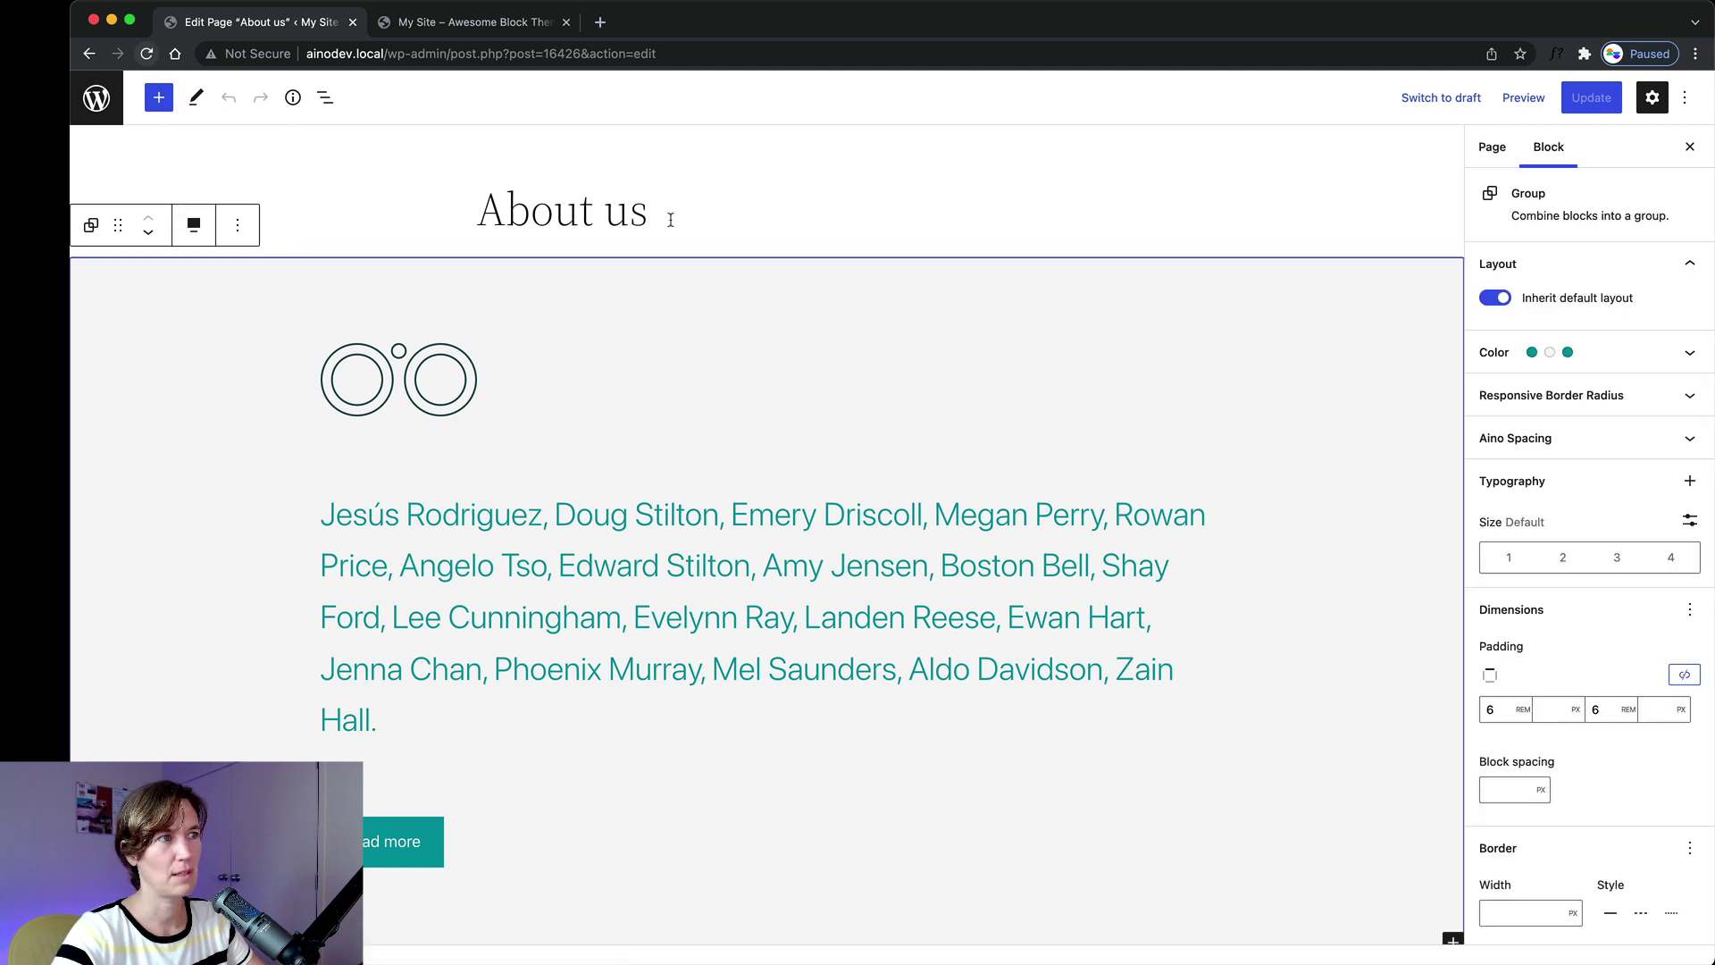
left_click(670, 220)
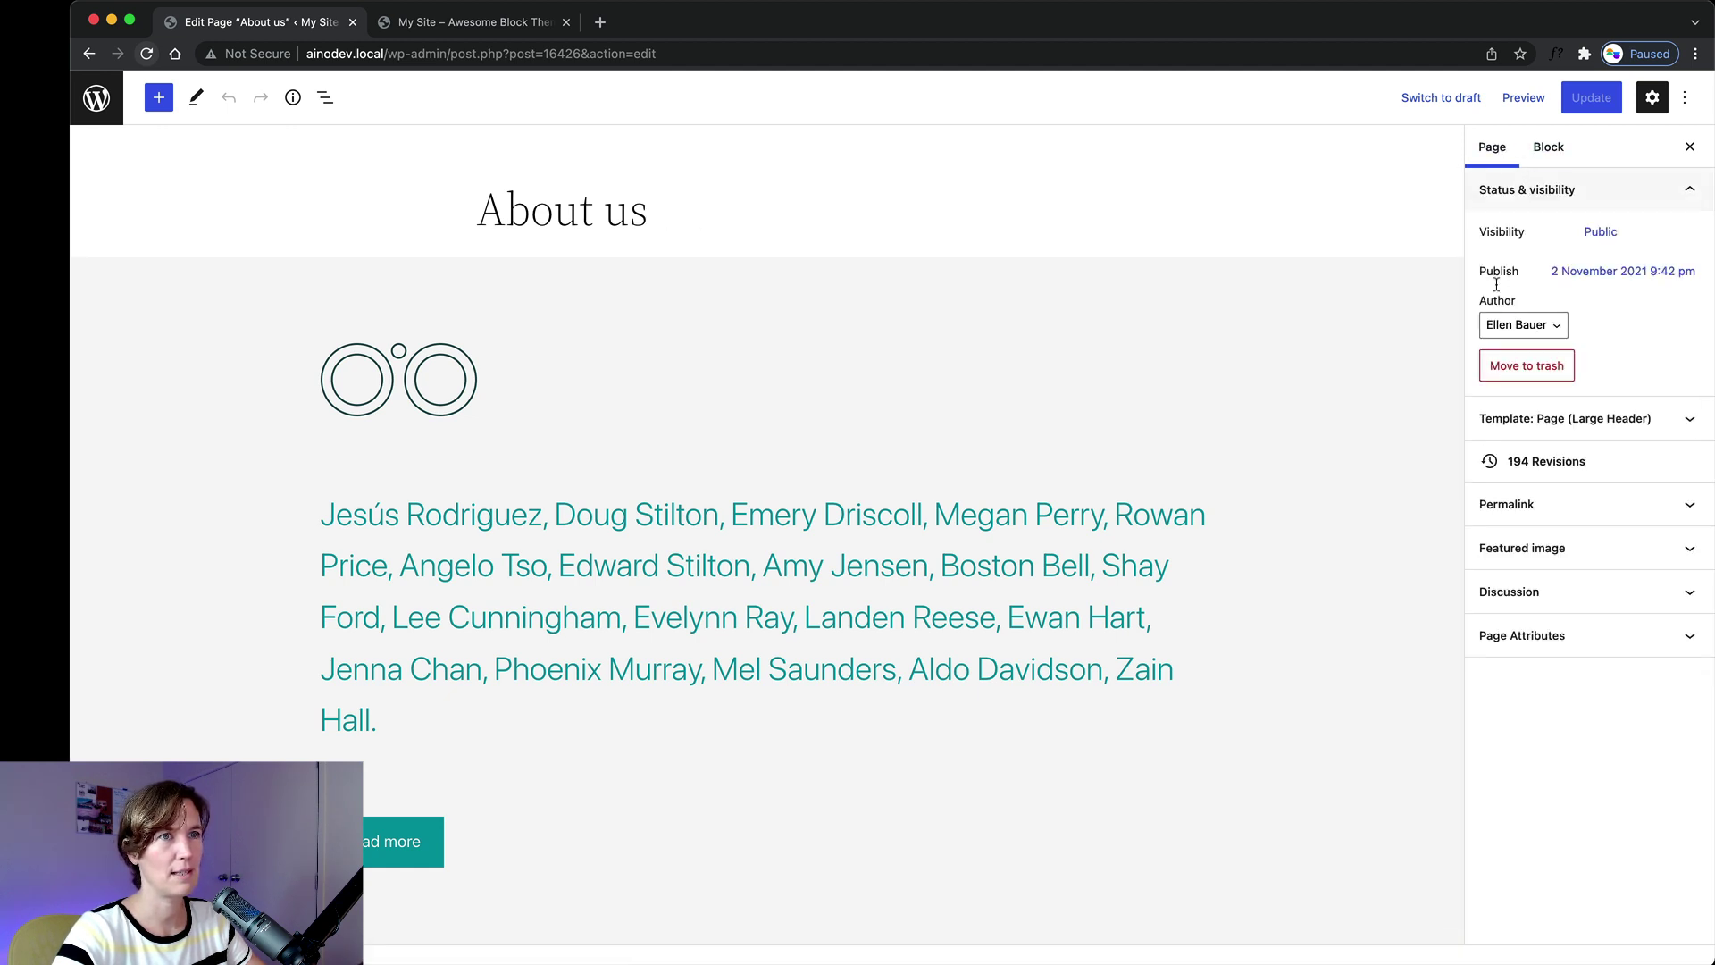
left_click(1652, 115)
left_click(1653, 111)
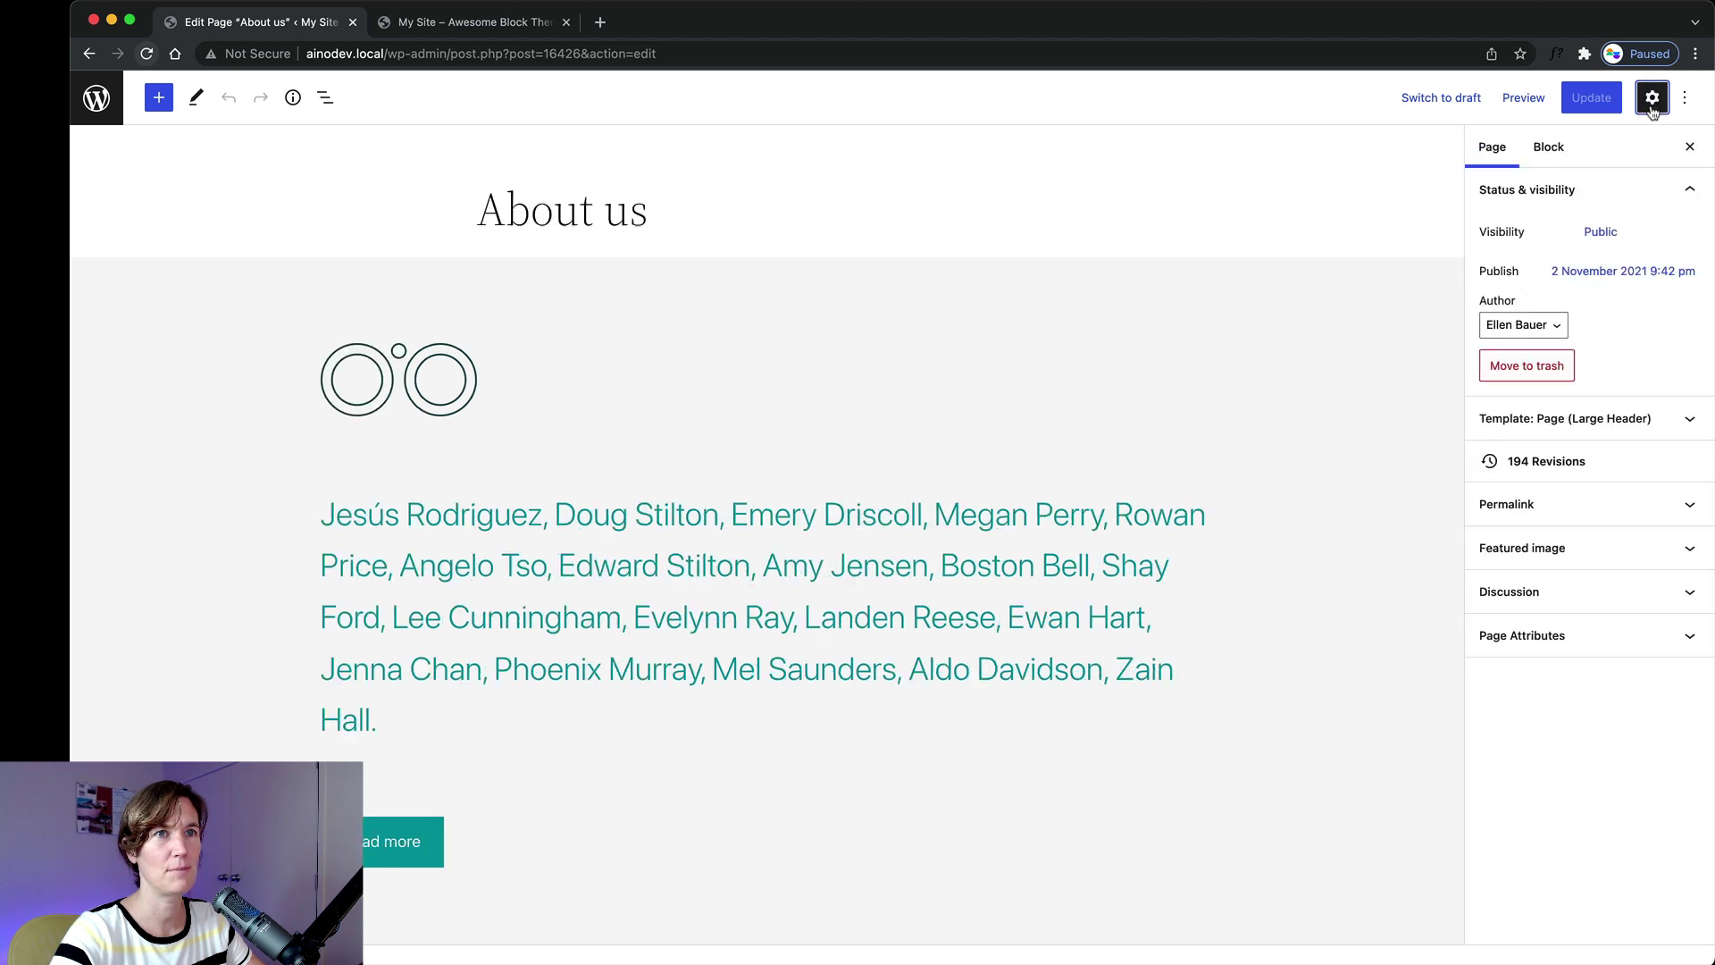
left_click(1505, 422)
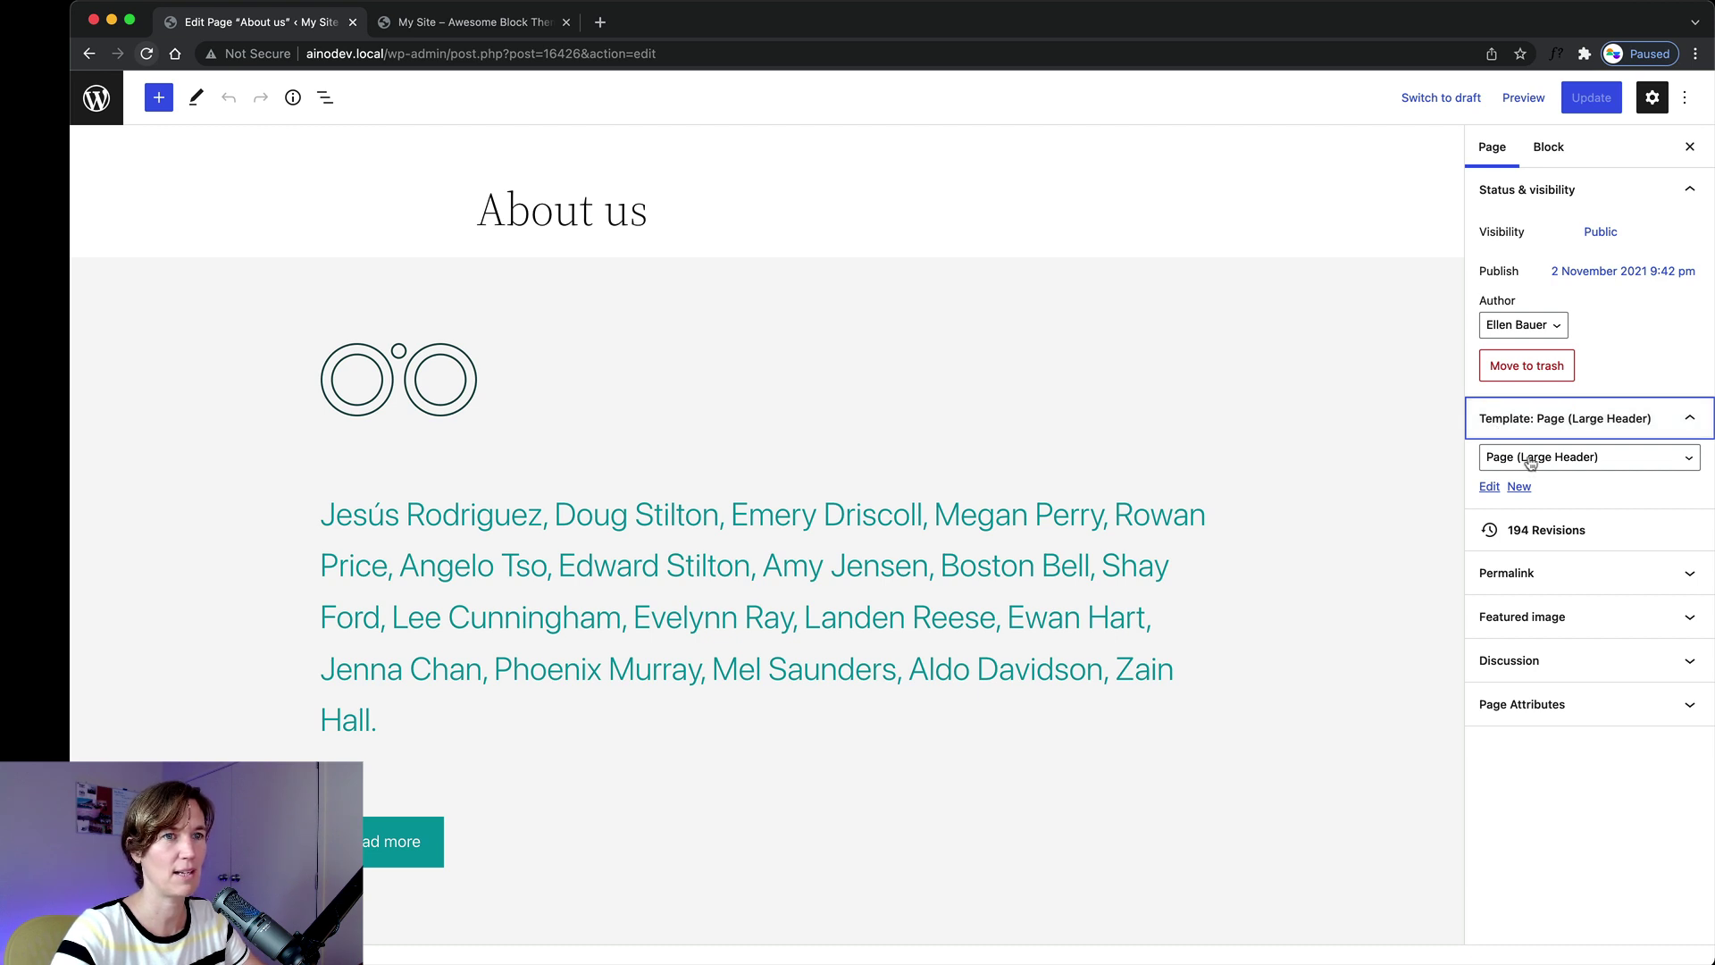
left_click(1635, 463)
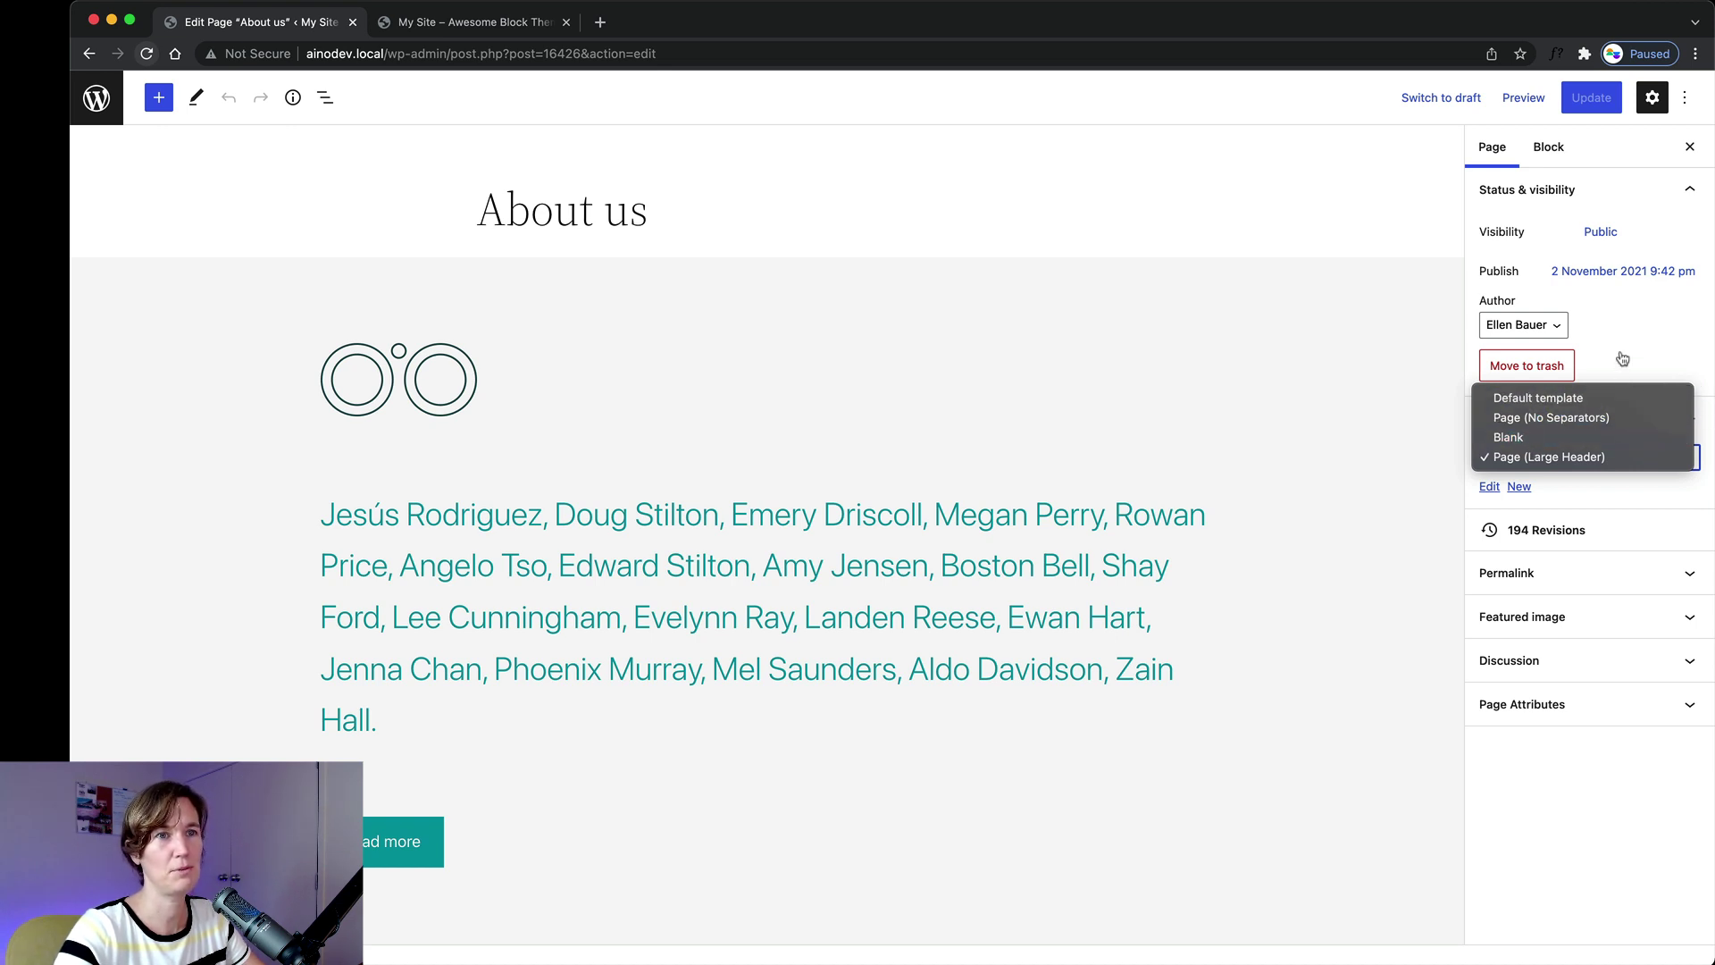
left_click(1639, 383)
left_click(1570, 454)
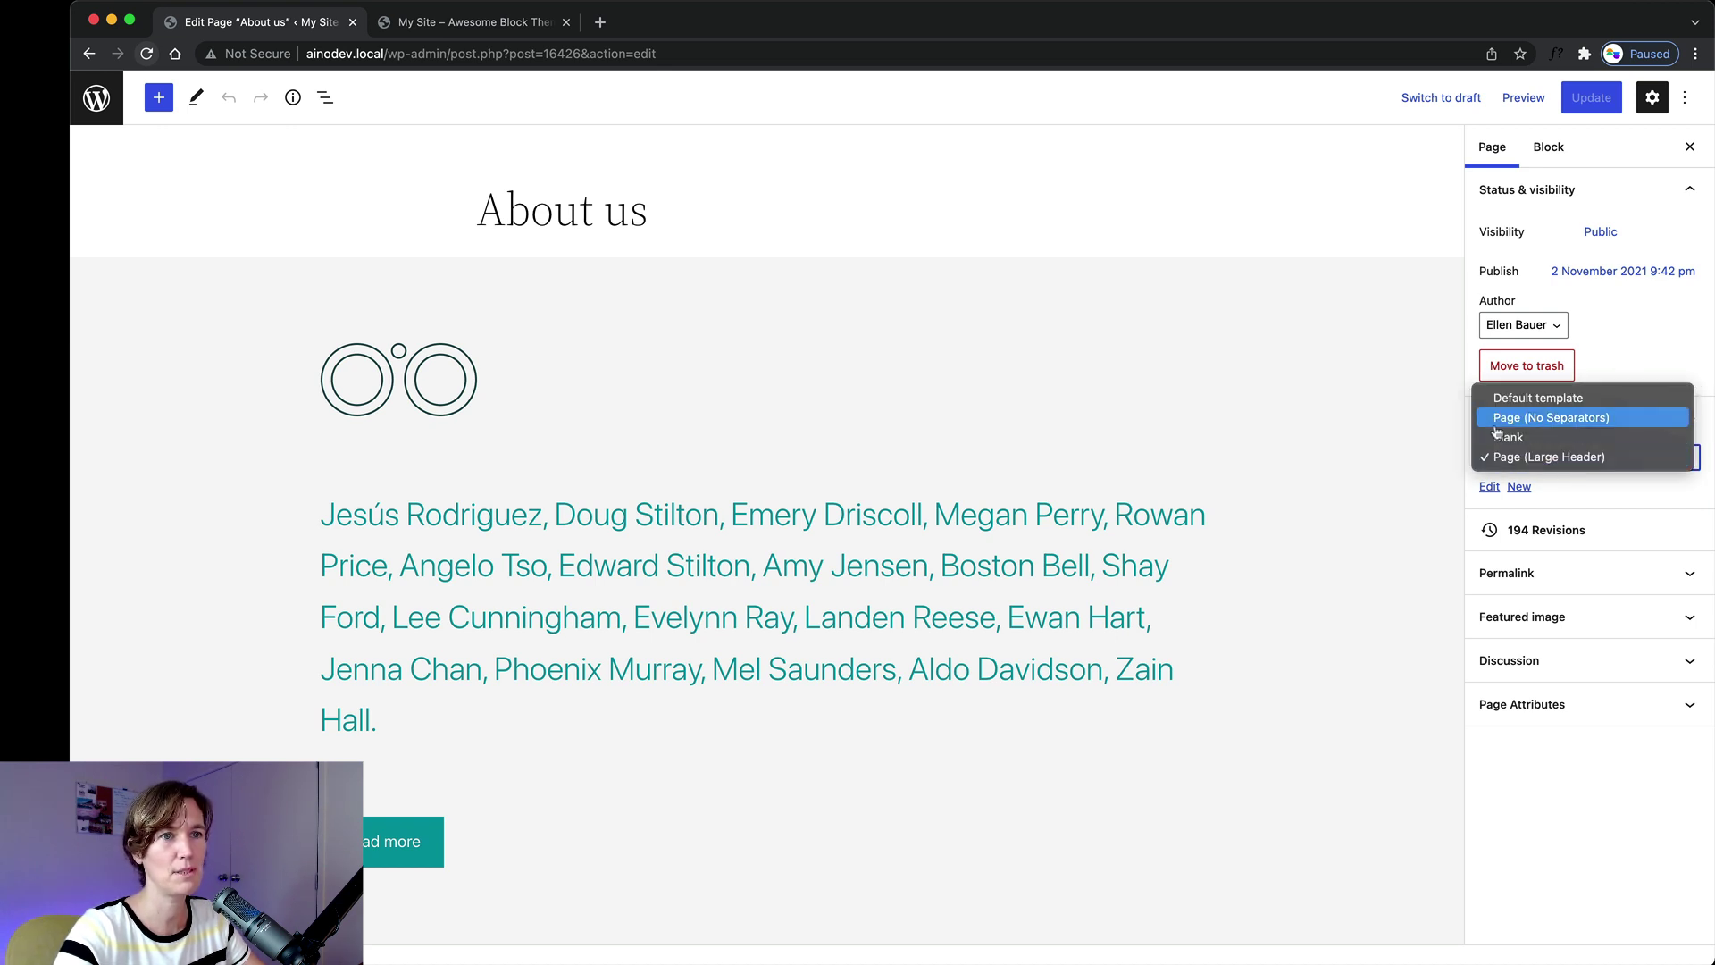
left_click(1677, 326)
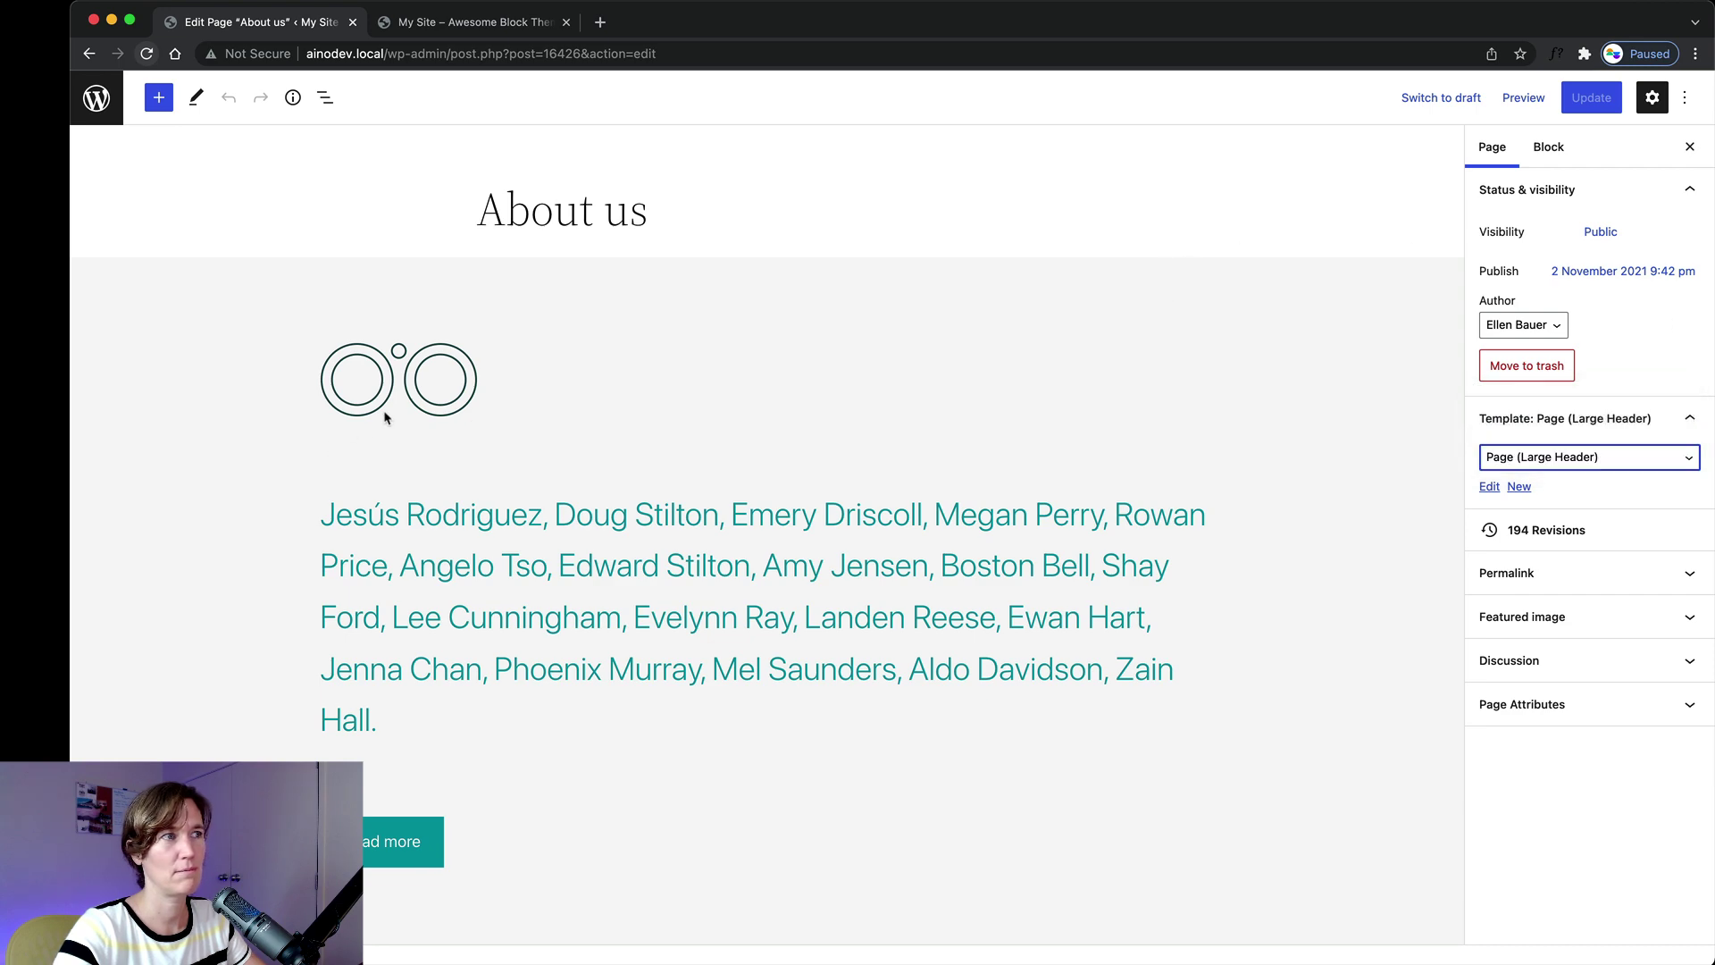
Look through the About us page's content down to the mailing list section.
left_click(1591, 97)
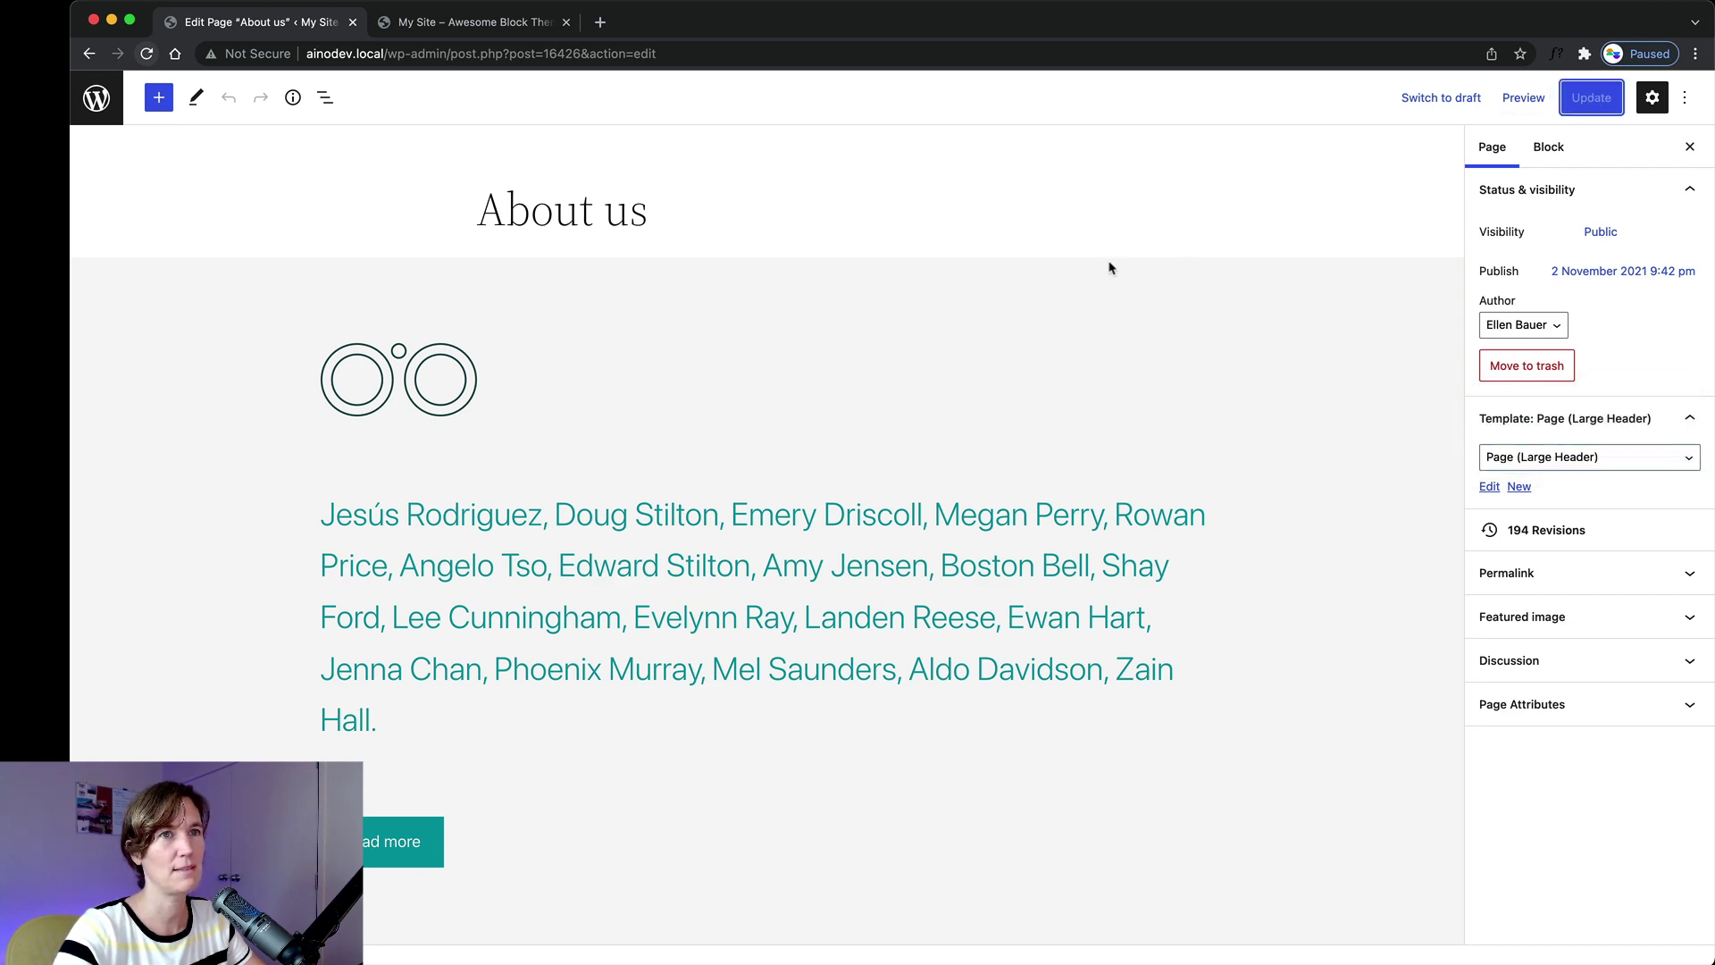
scroll(929, 390, "down", 10)
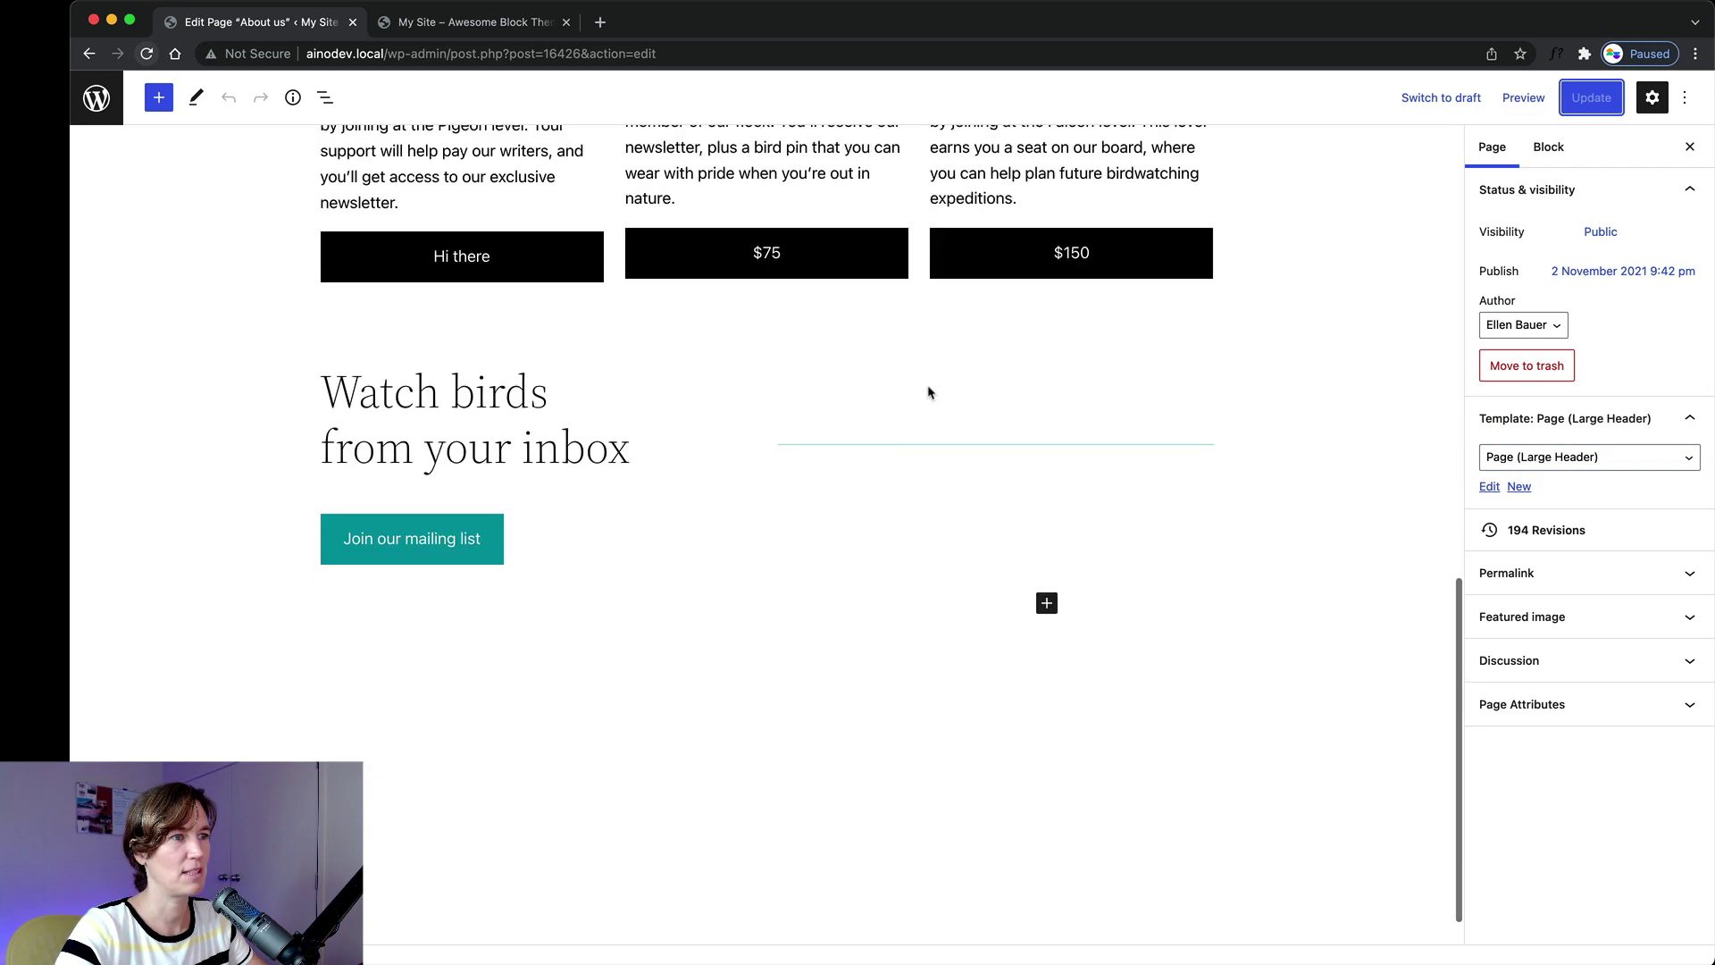
scroll(741, 380, "up", 10)
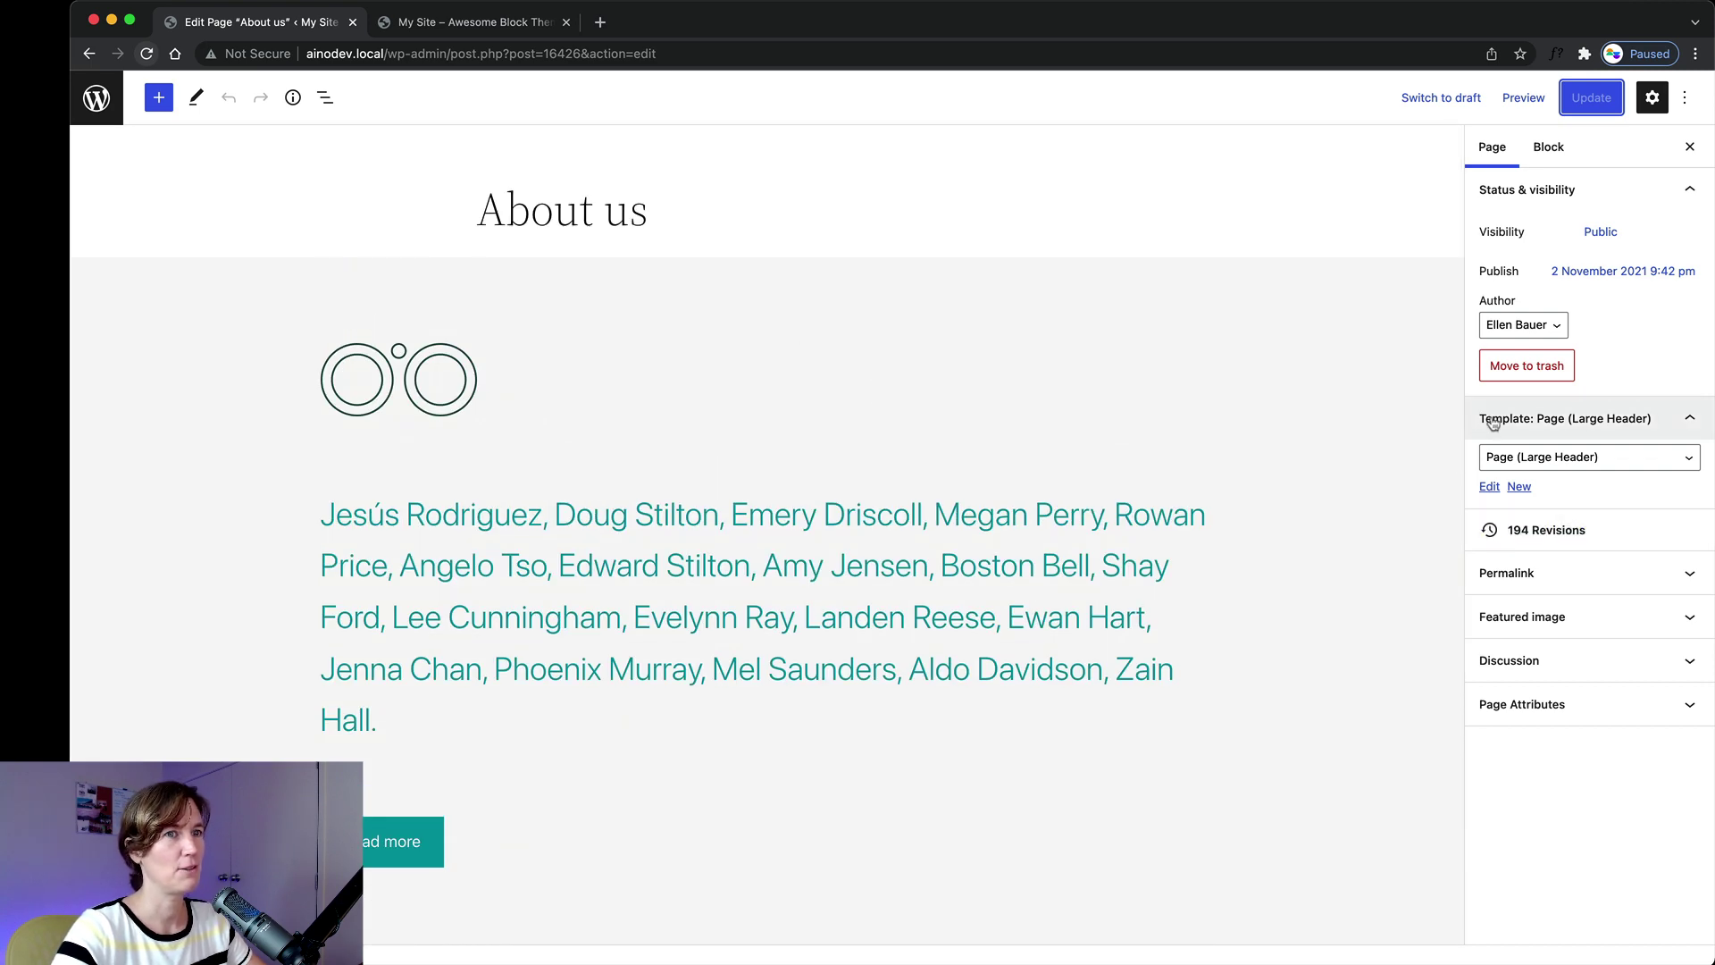
Reopen the About us page from the page list and open the full pattern explorer from the block inserter.
left_click(80, 107)
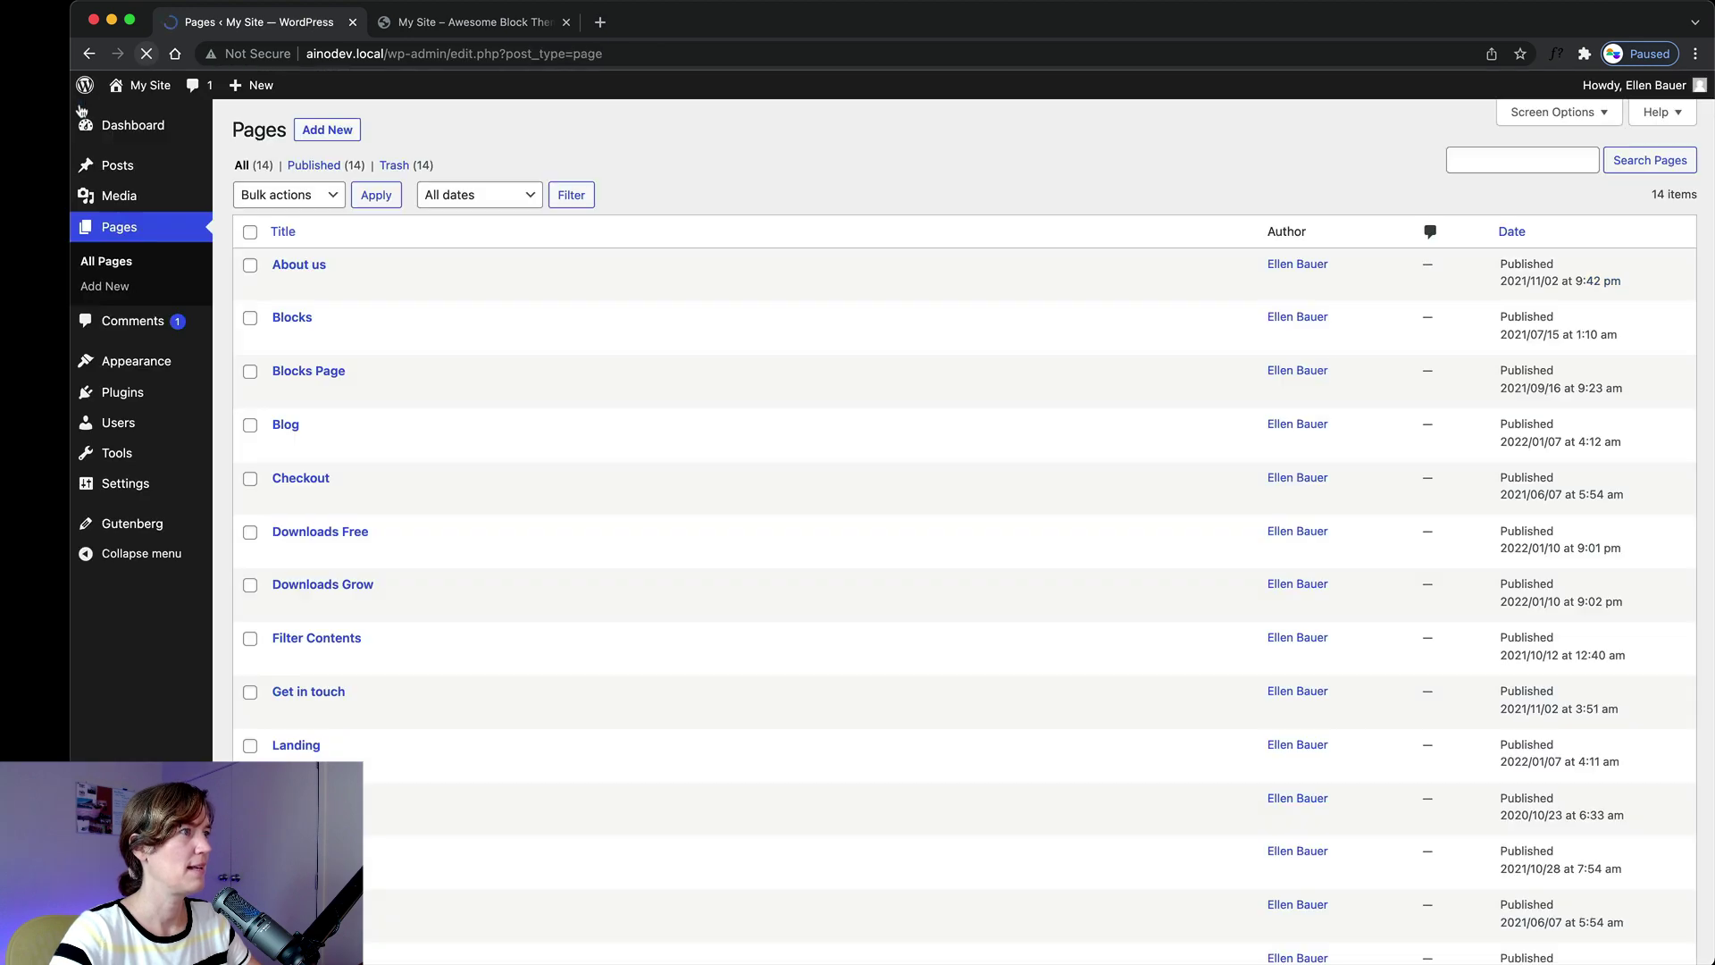
left_click(288, 266)
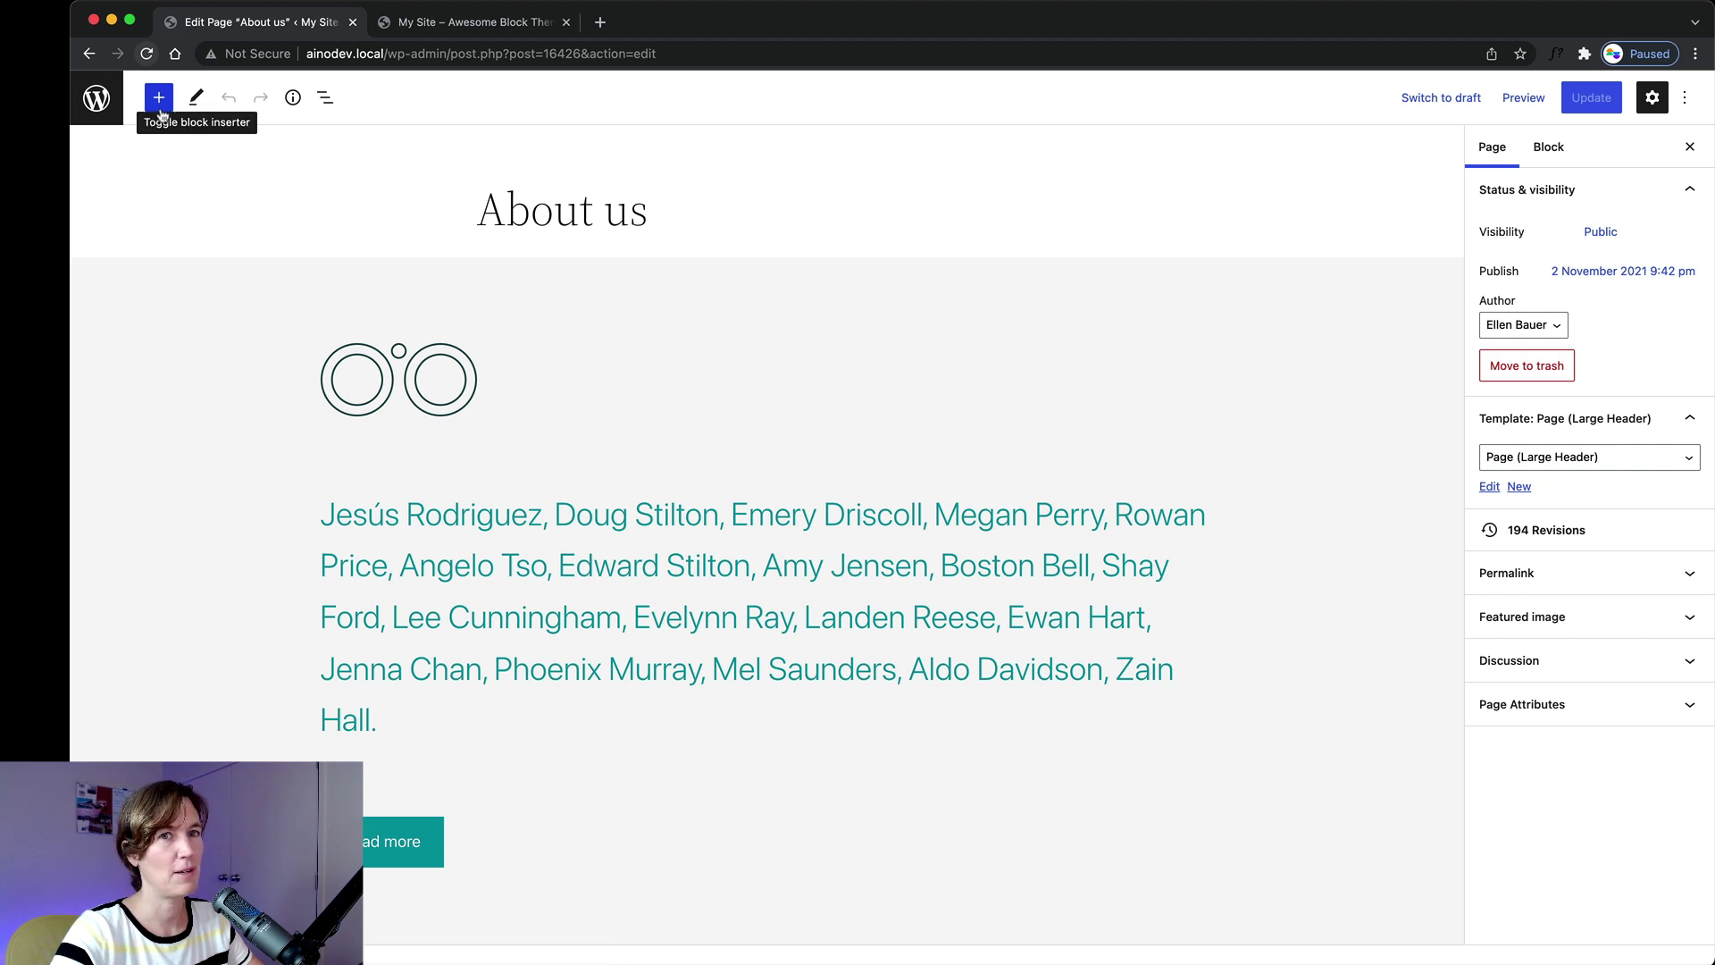
left_click(159, 99)
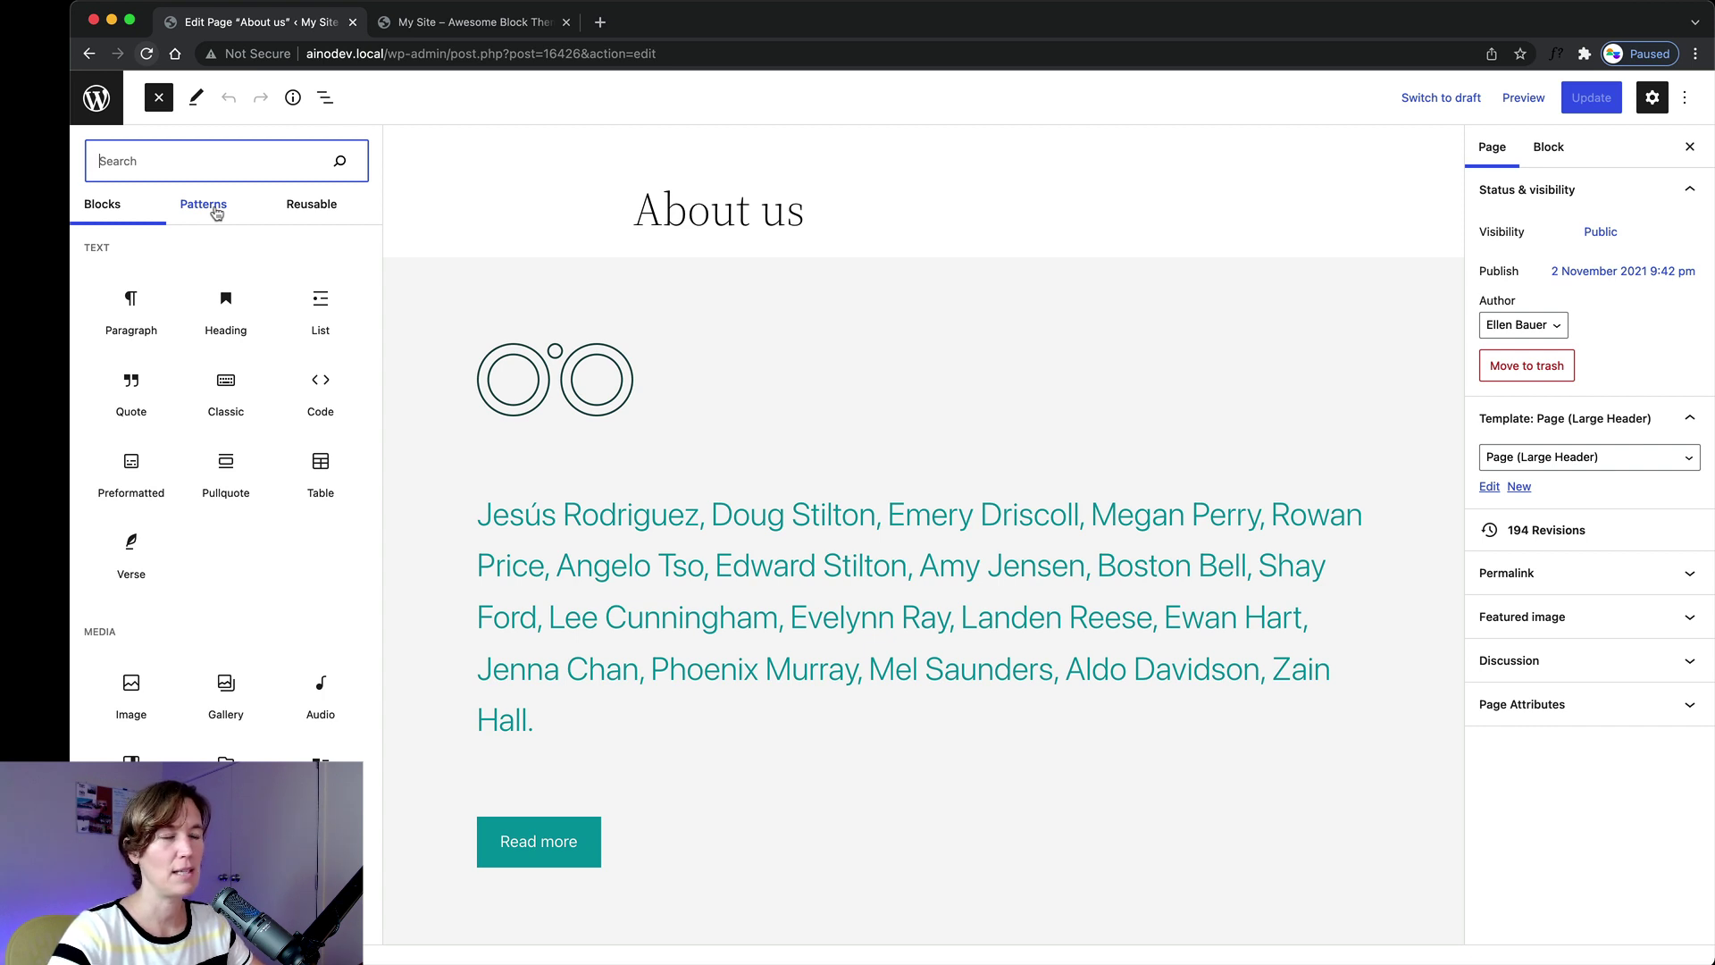
left_click(204, 204)
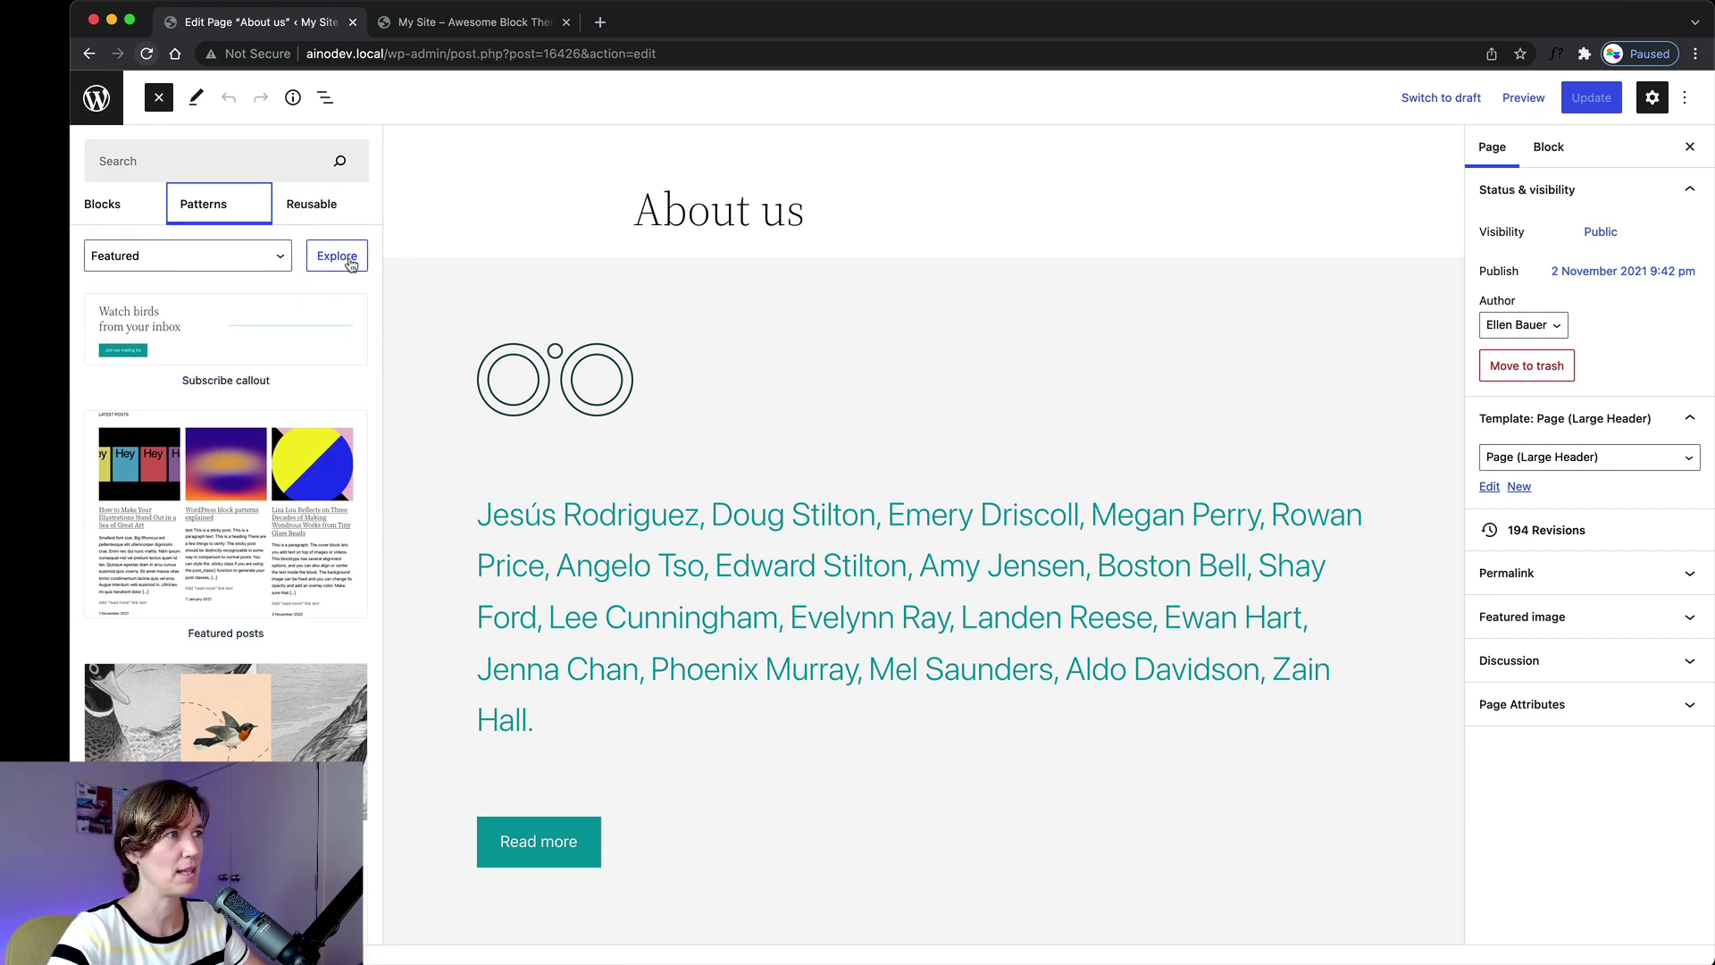
left_click(350, 263)
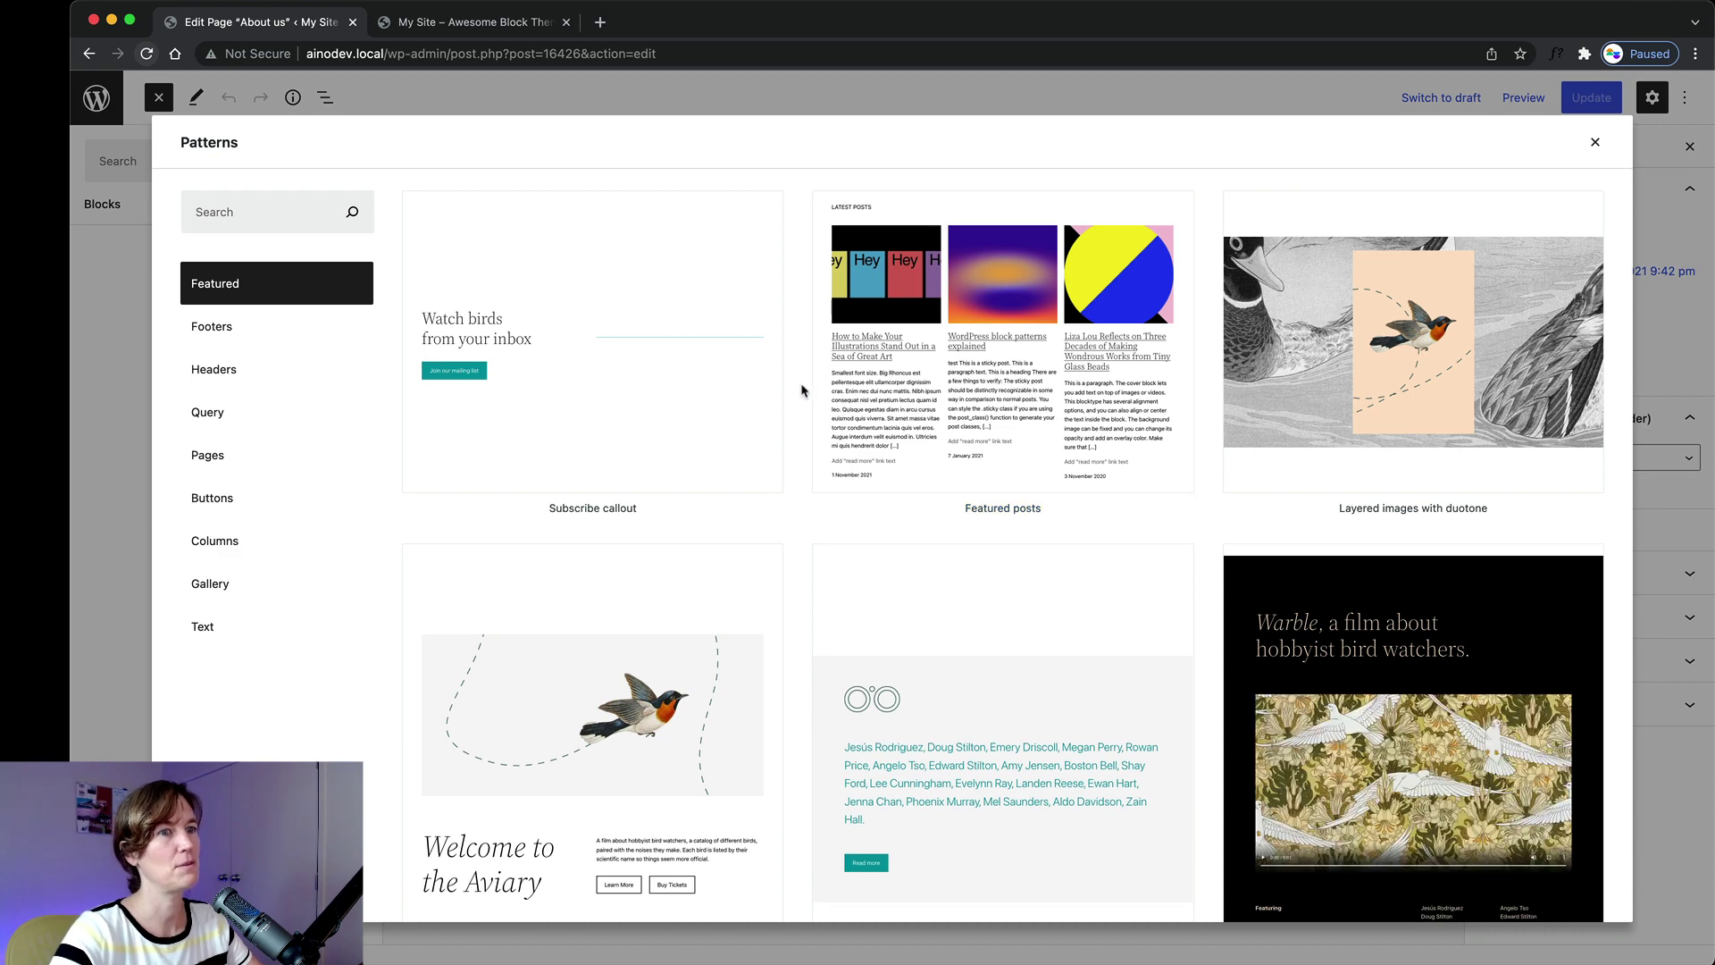
Browse the Featured block patterns and show the patterns in the Headers category.
scroll(795, 420, "down", 6)
scroll(795, 424, "up", 6)
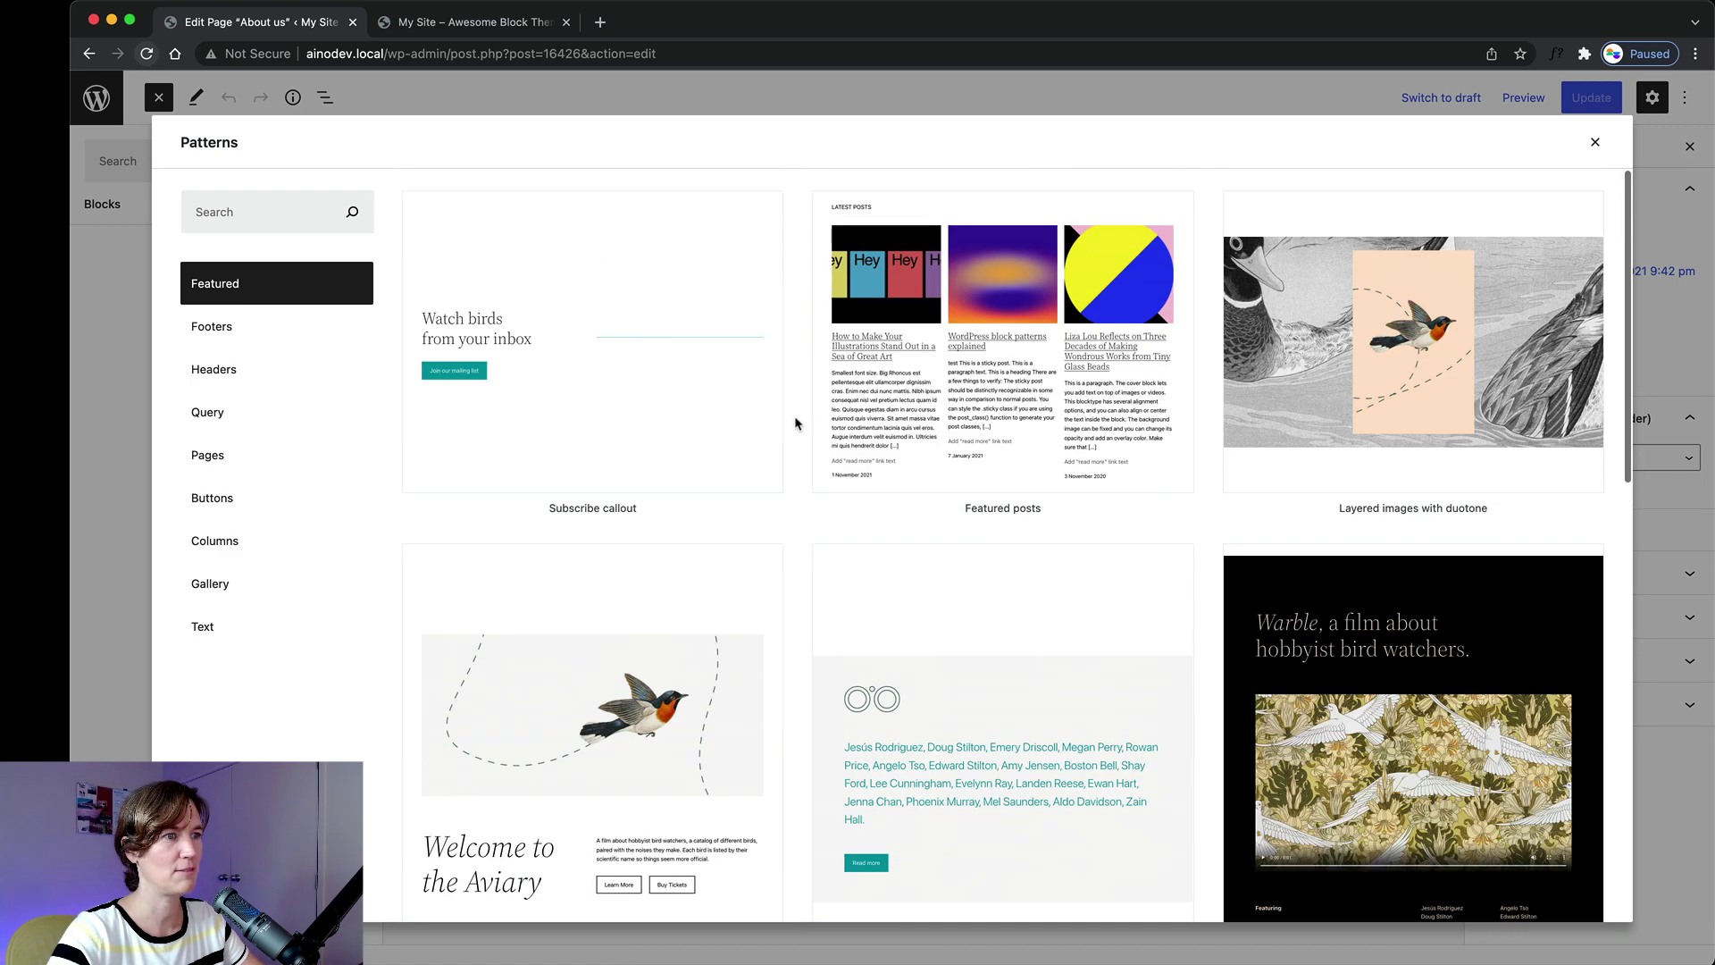
scroll(796, 421, "down", 15)
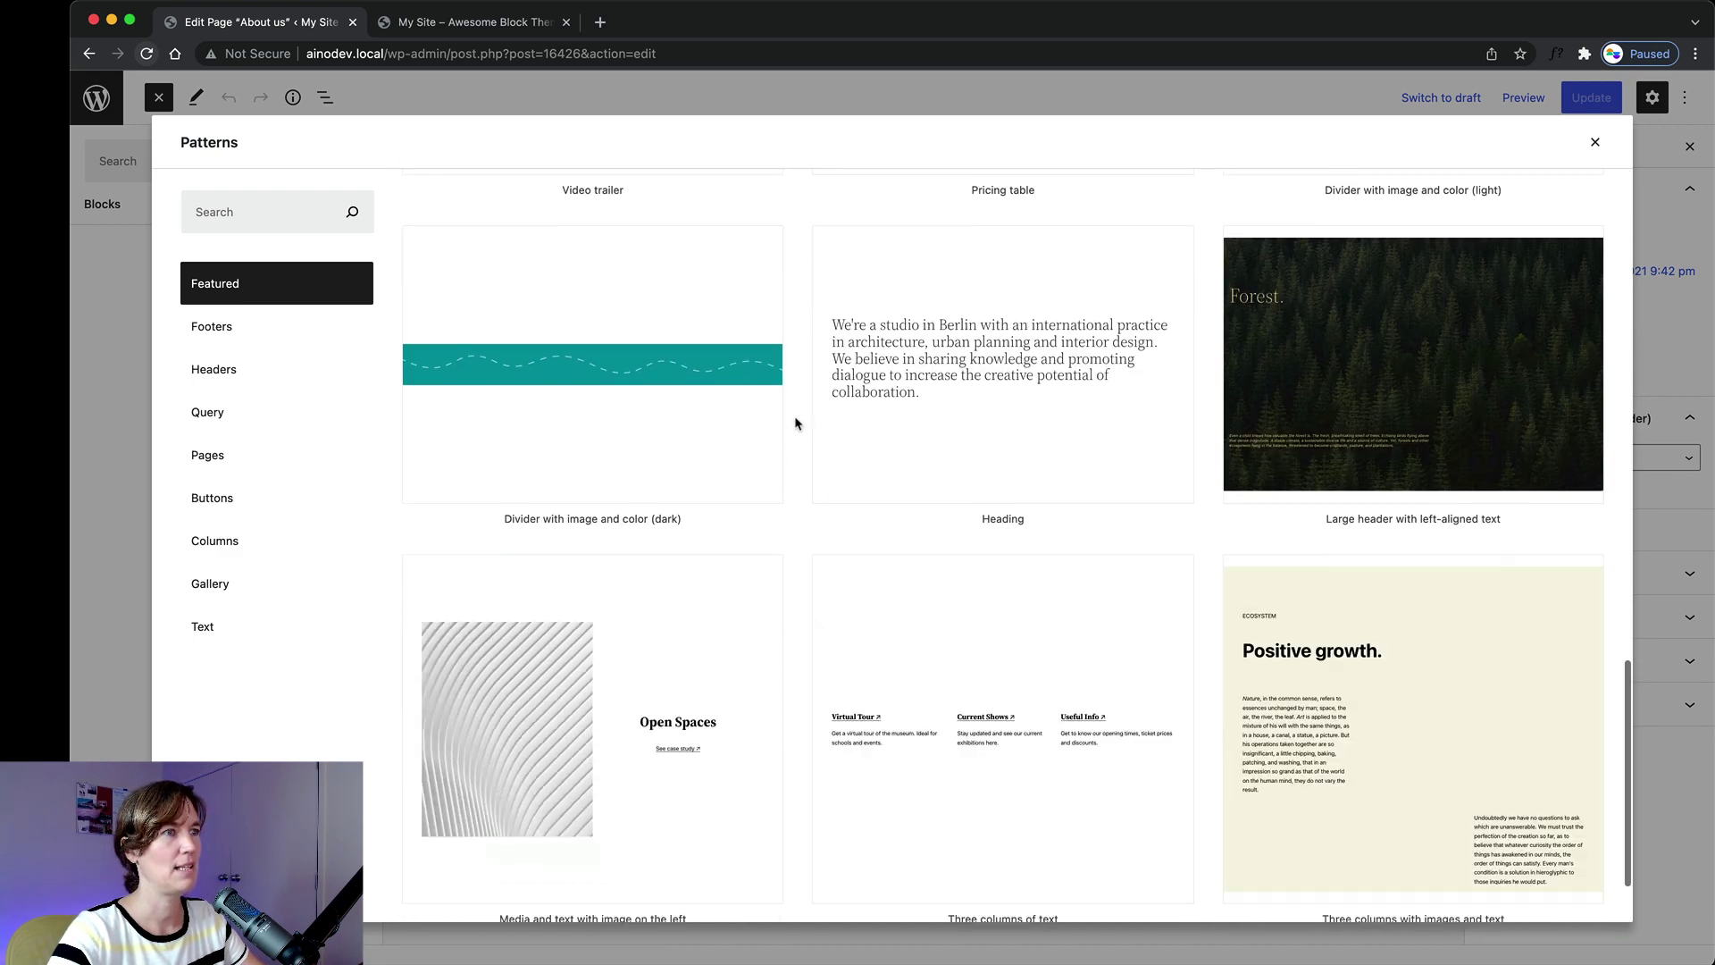
scroll(770, 356, "up", 3)
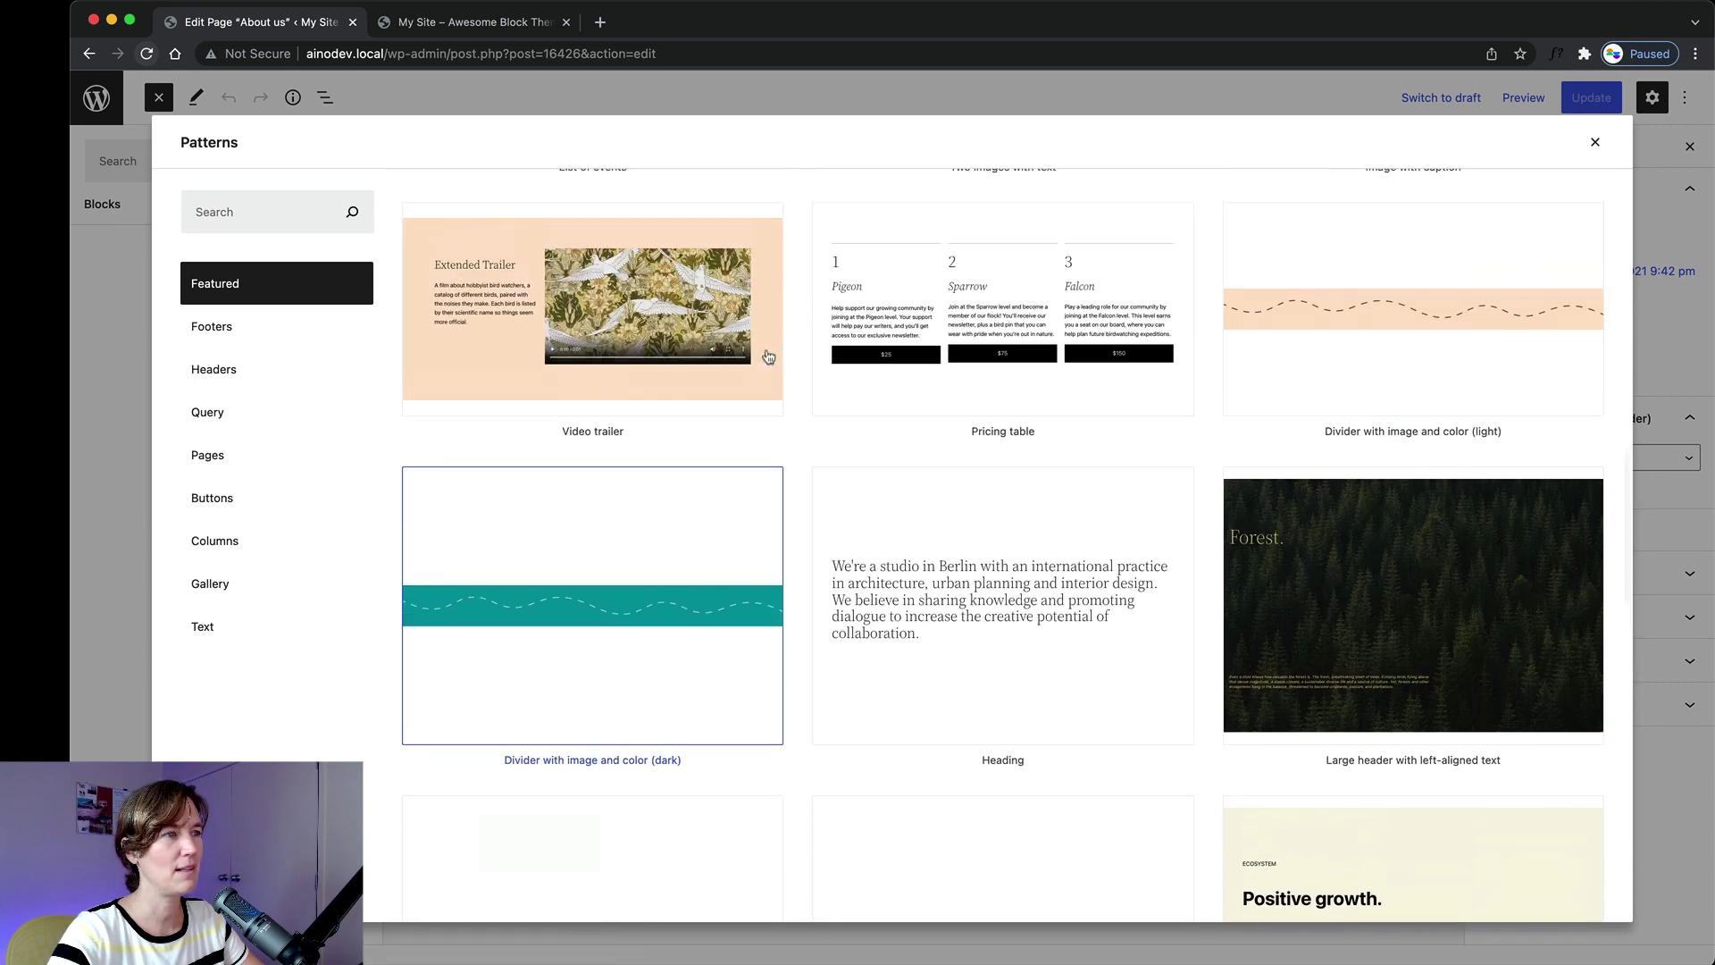
scroll(801, 355, "up", 6)
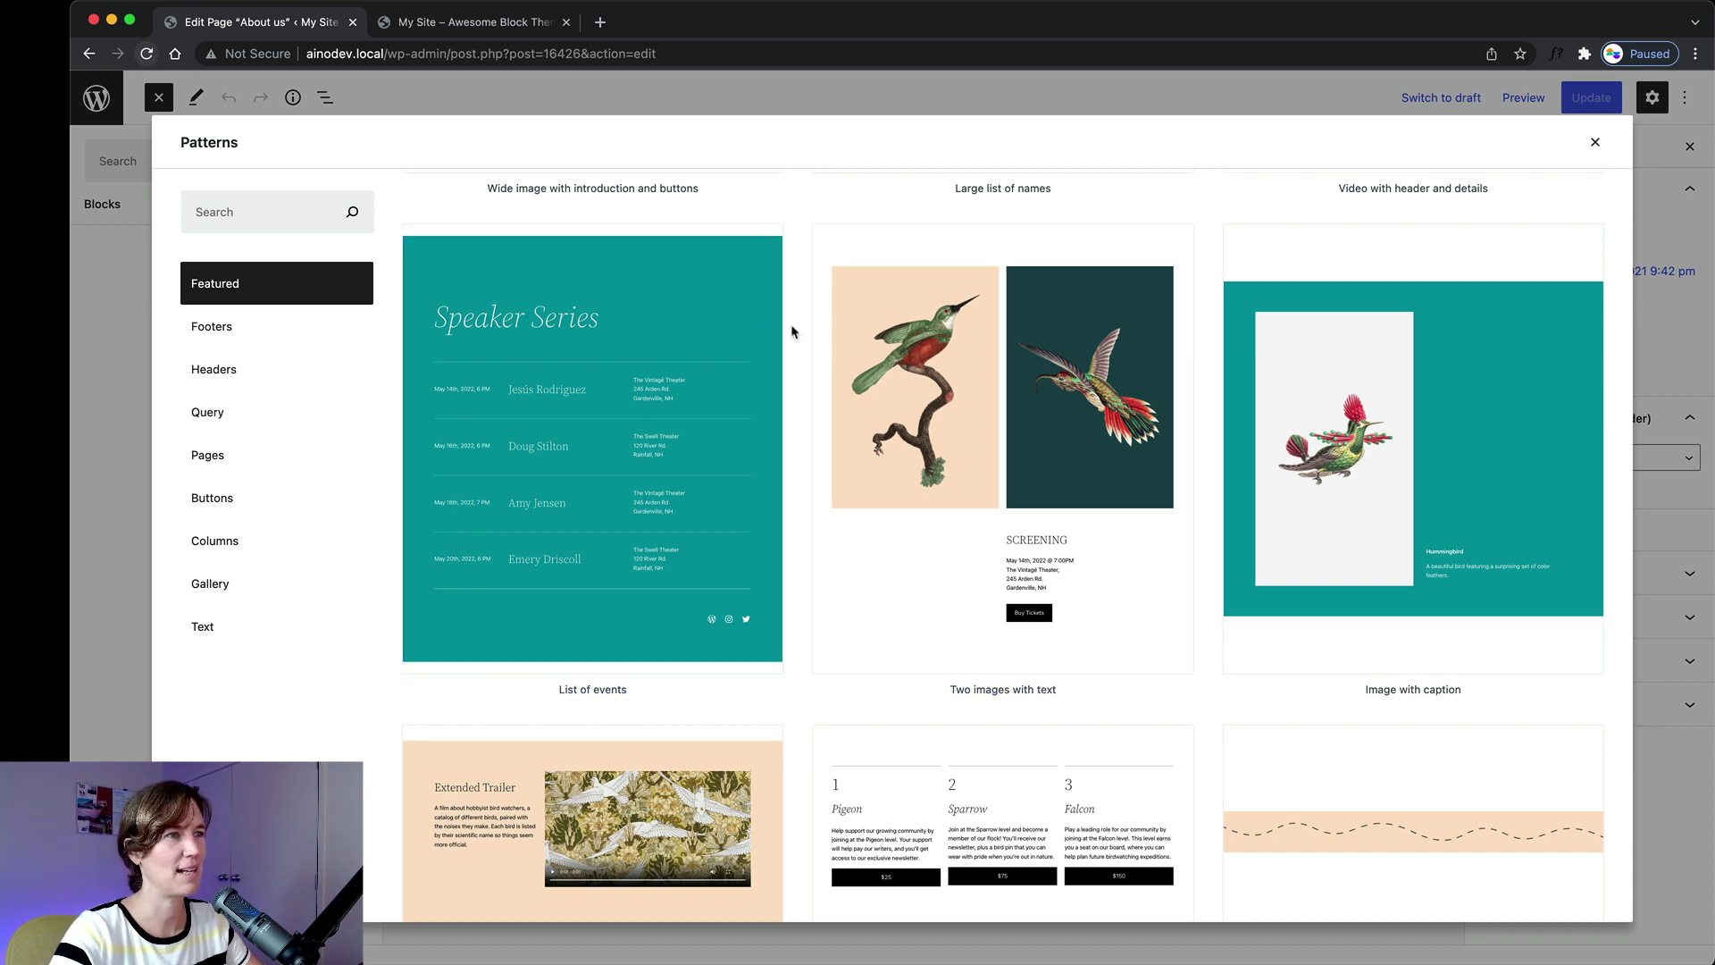
scroll(791, 331, "up", 9)
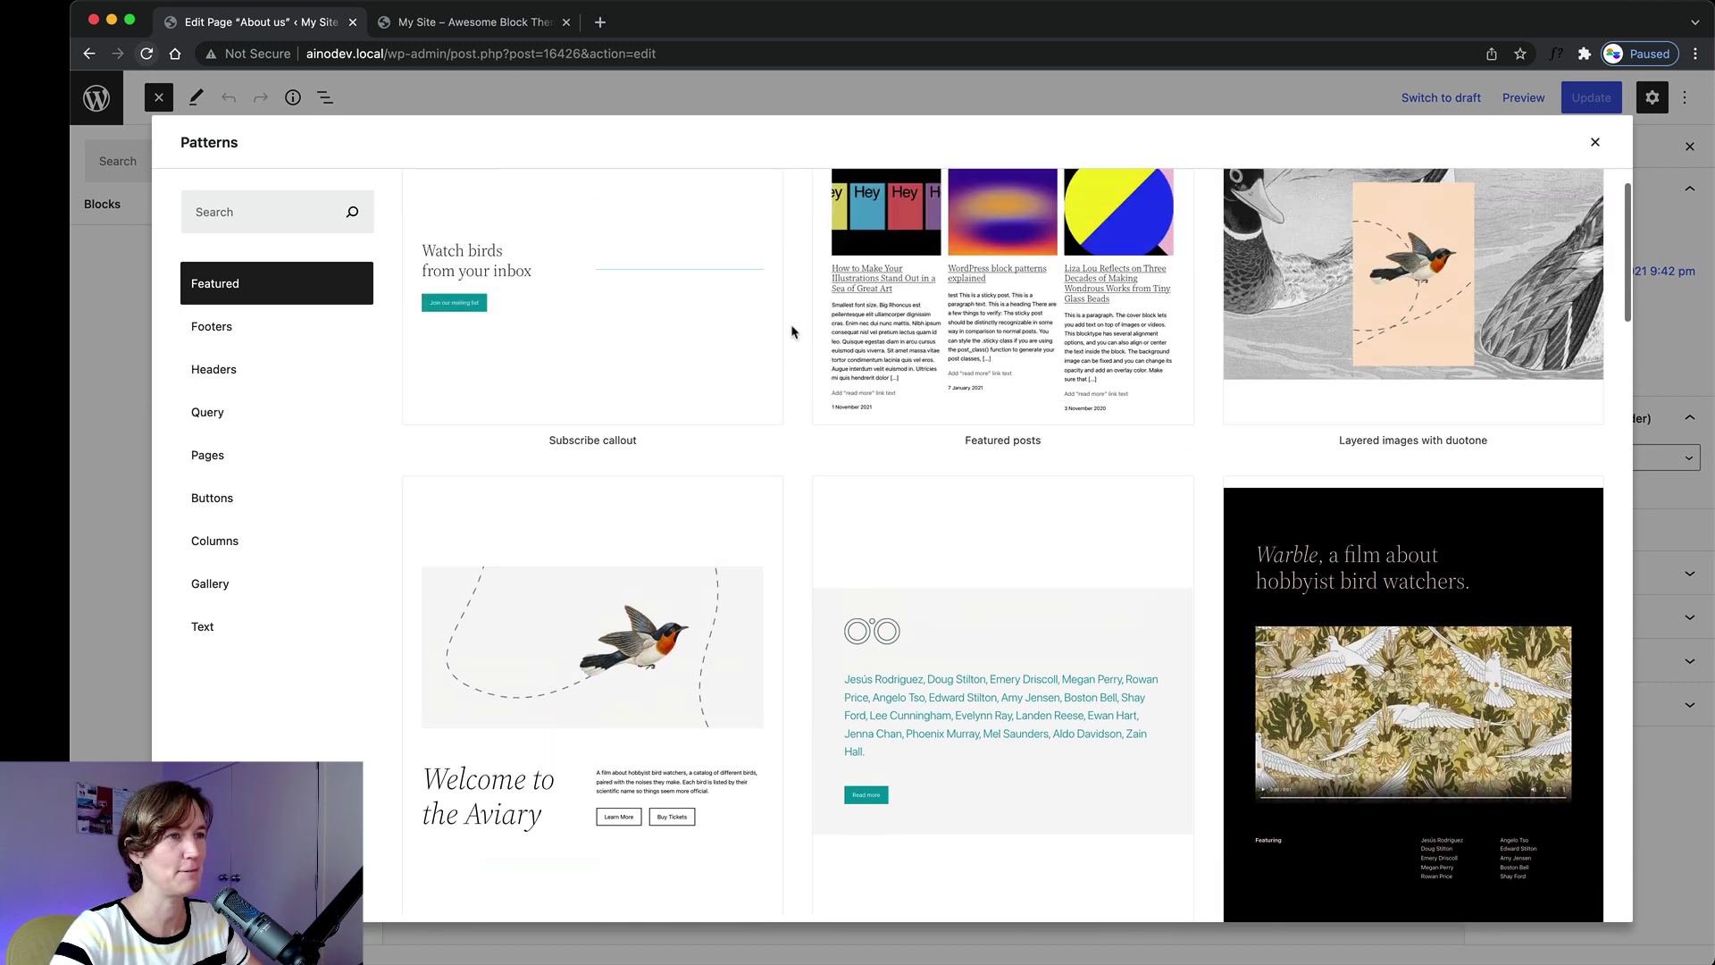
scroll(791, 331, "up", 1)
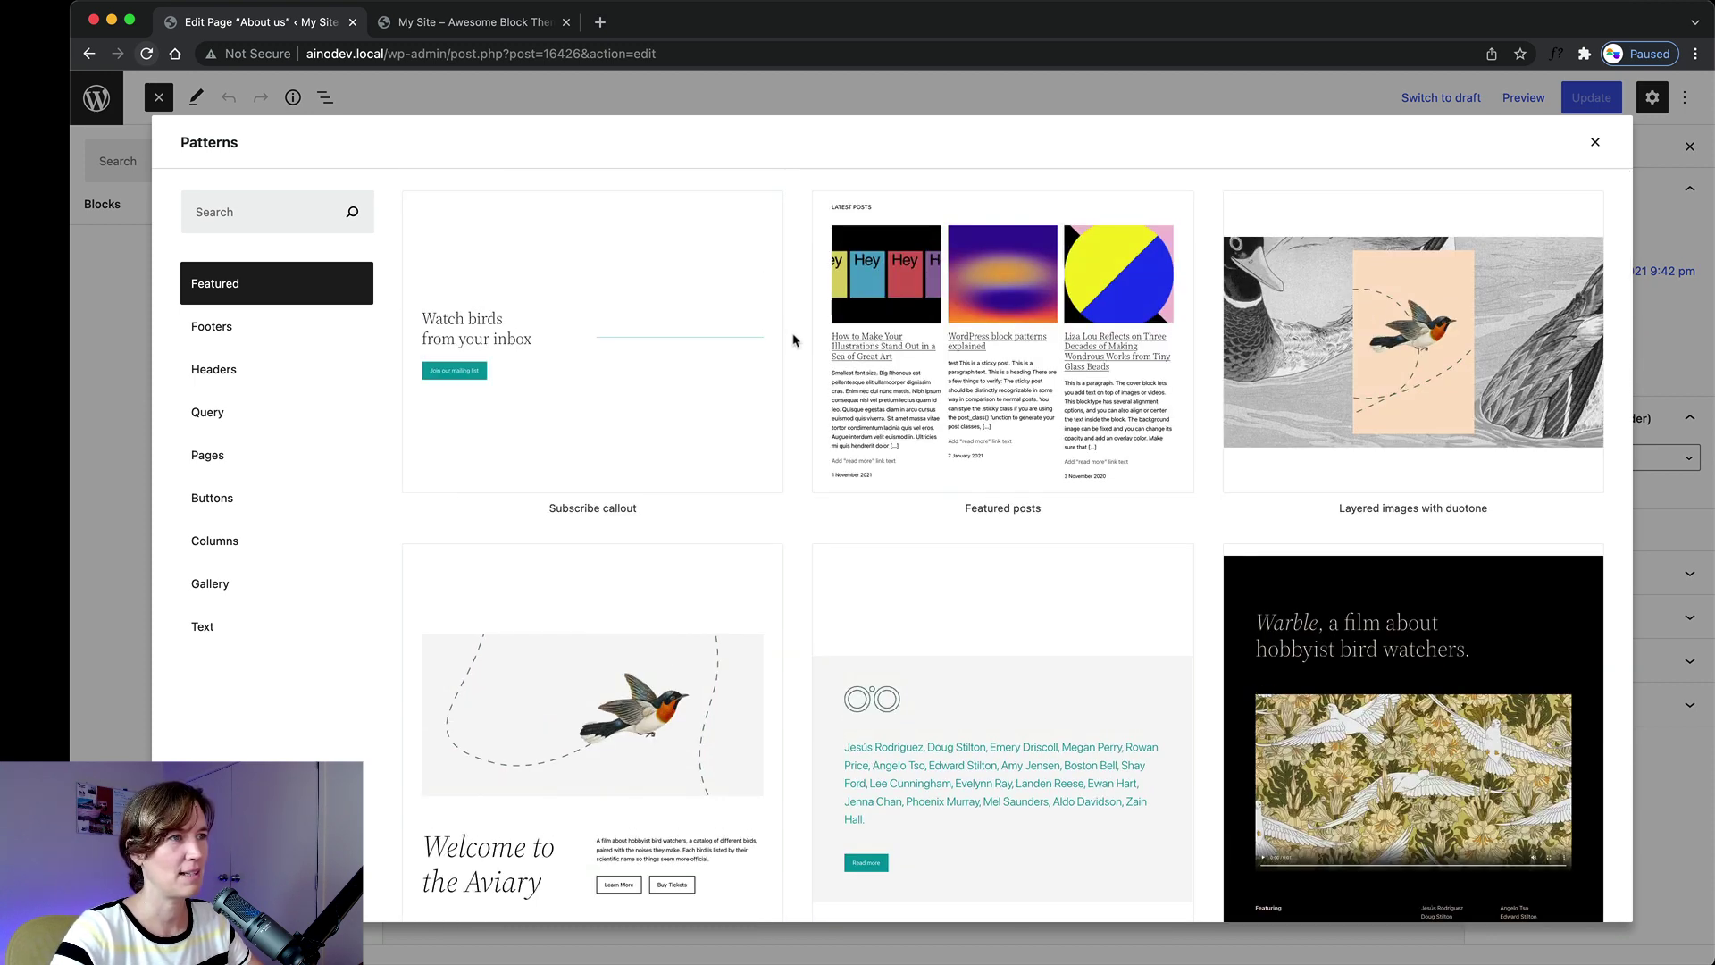
scroll(793, 340, "down", 2)
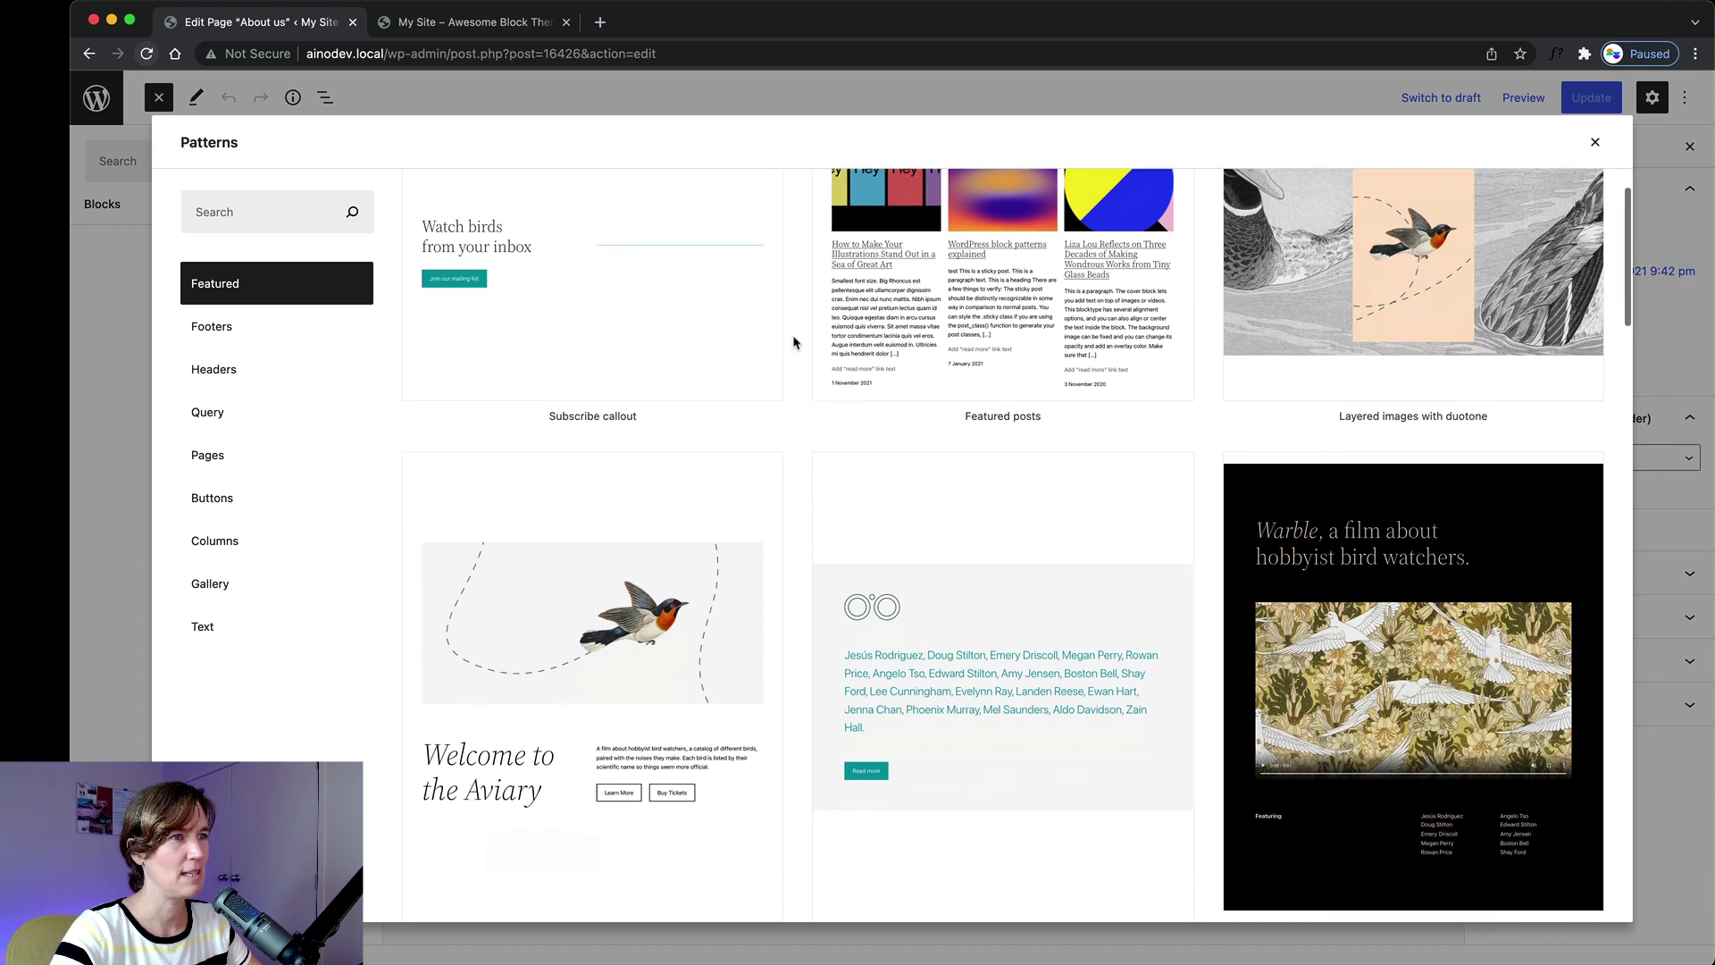
scroll(793, 342, "down", 2)
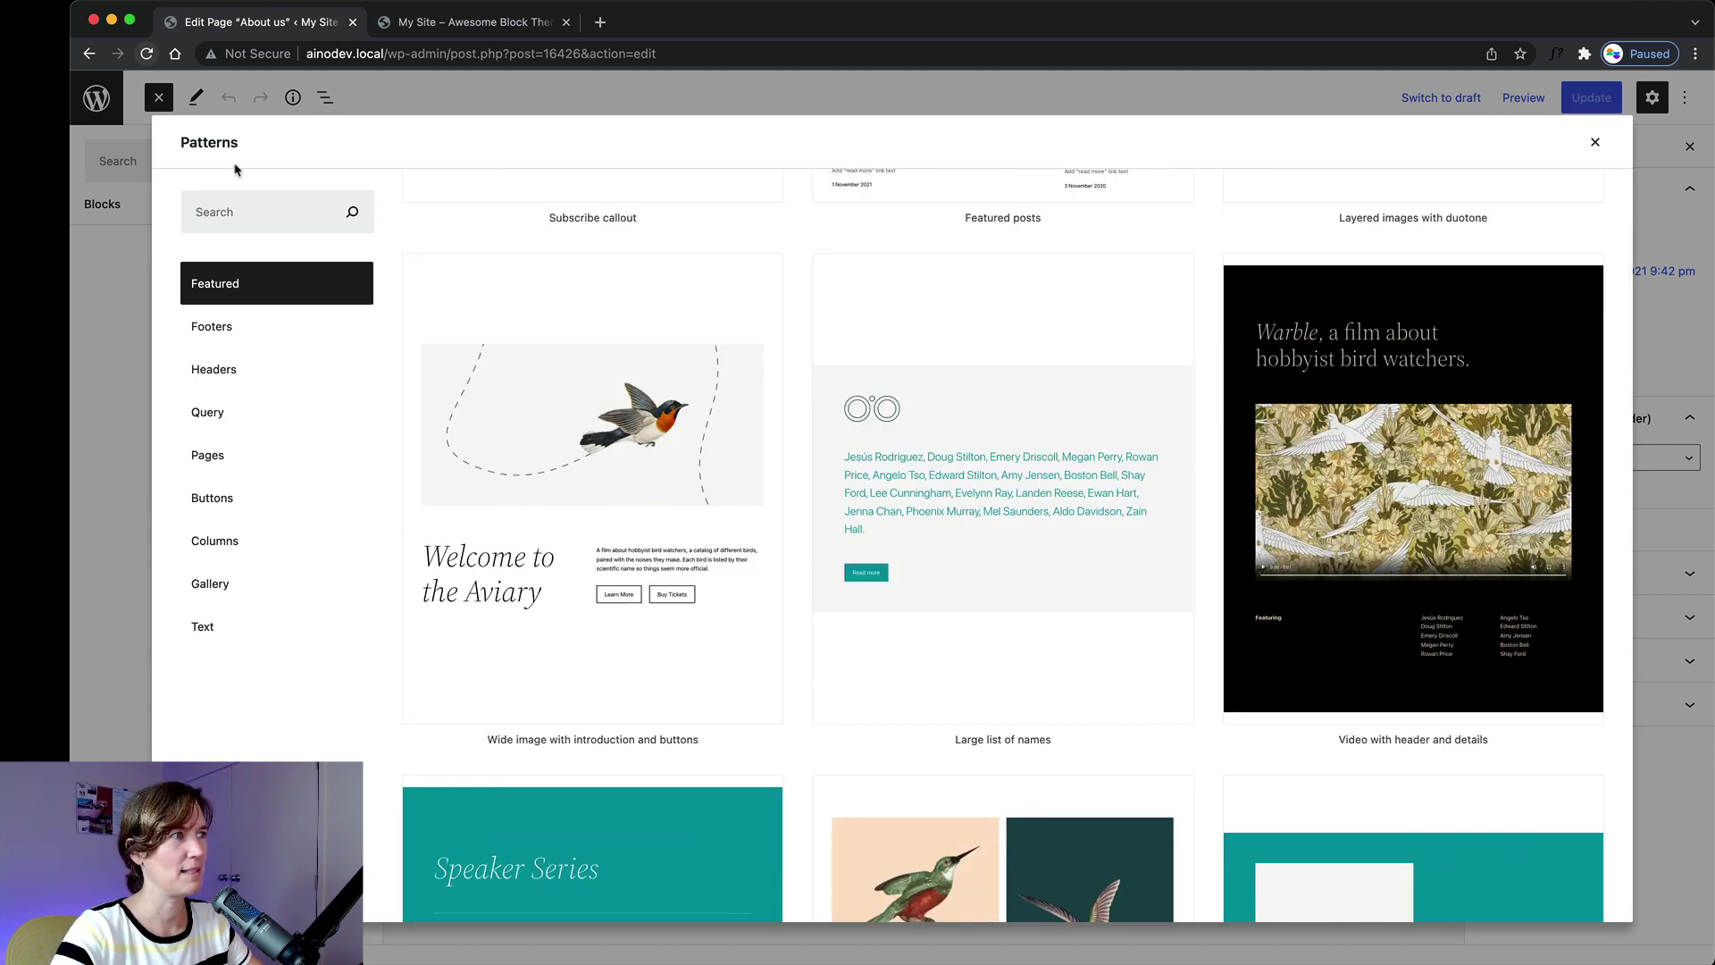
left_click(239, 385)
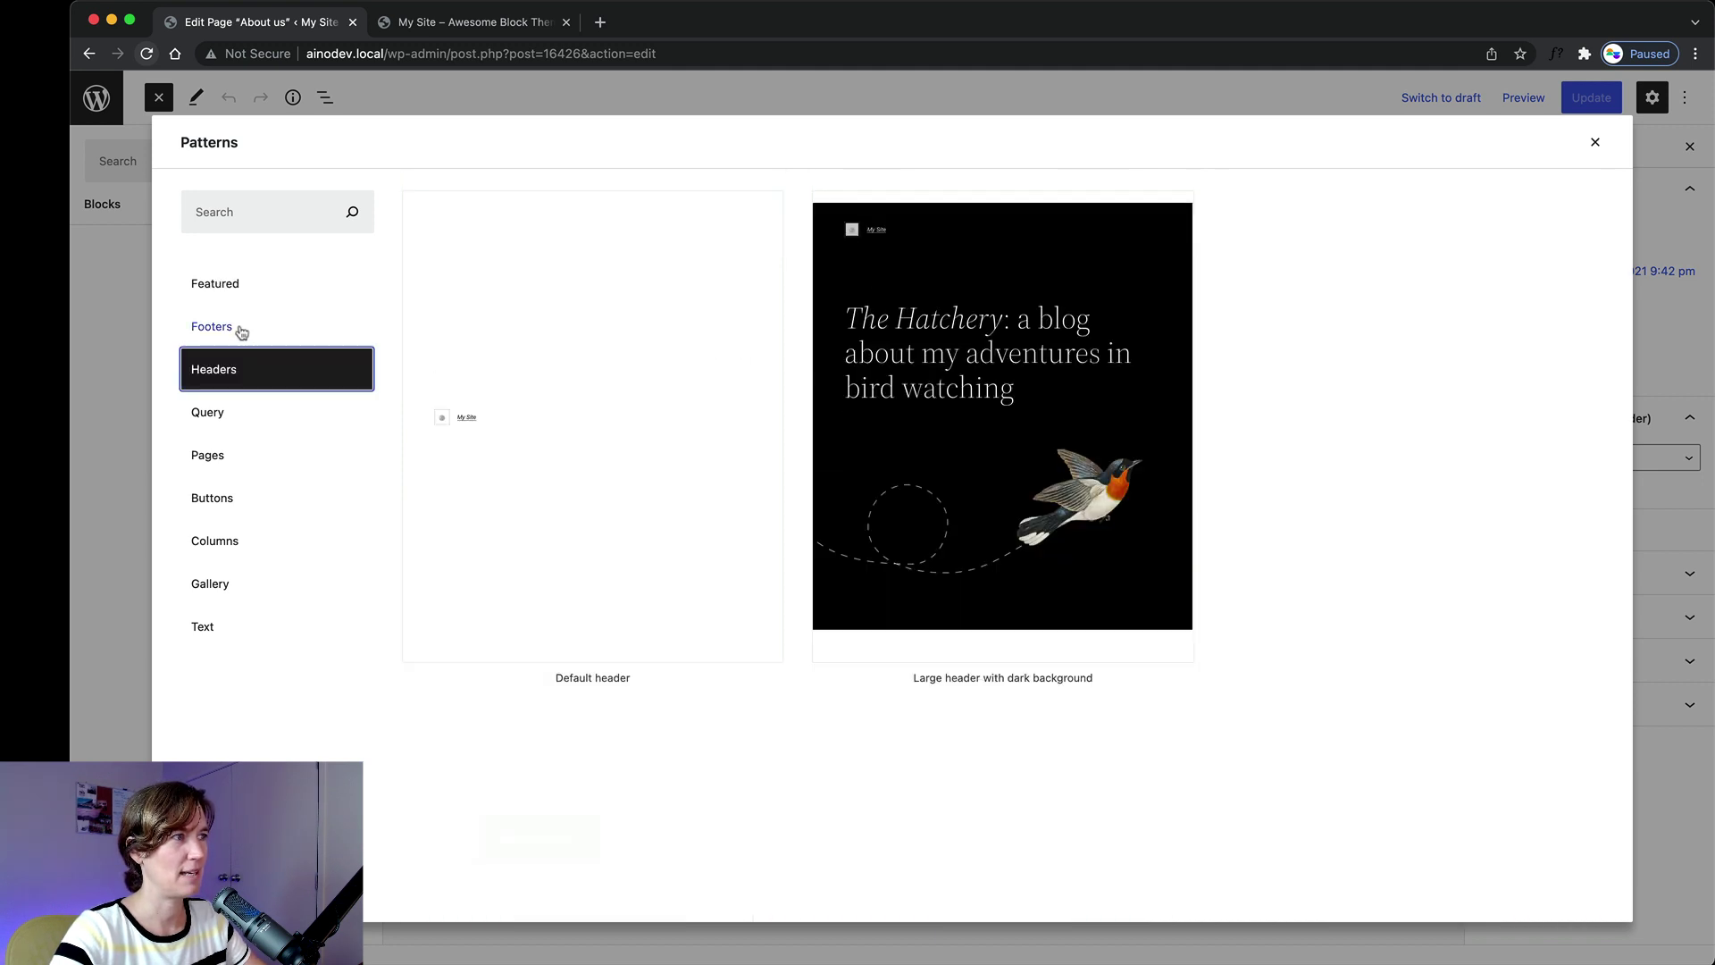
Browse the block patterns in the Footers and Query categories of the pattern explorer.
left_click(240, 330)
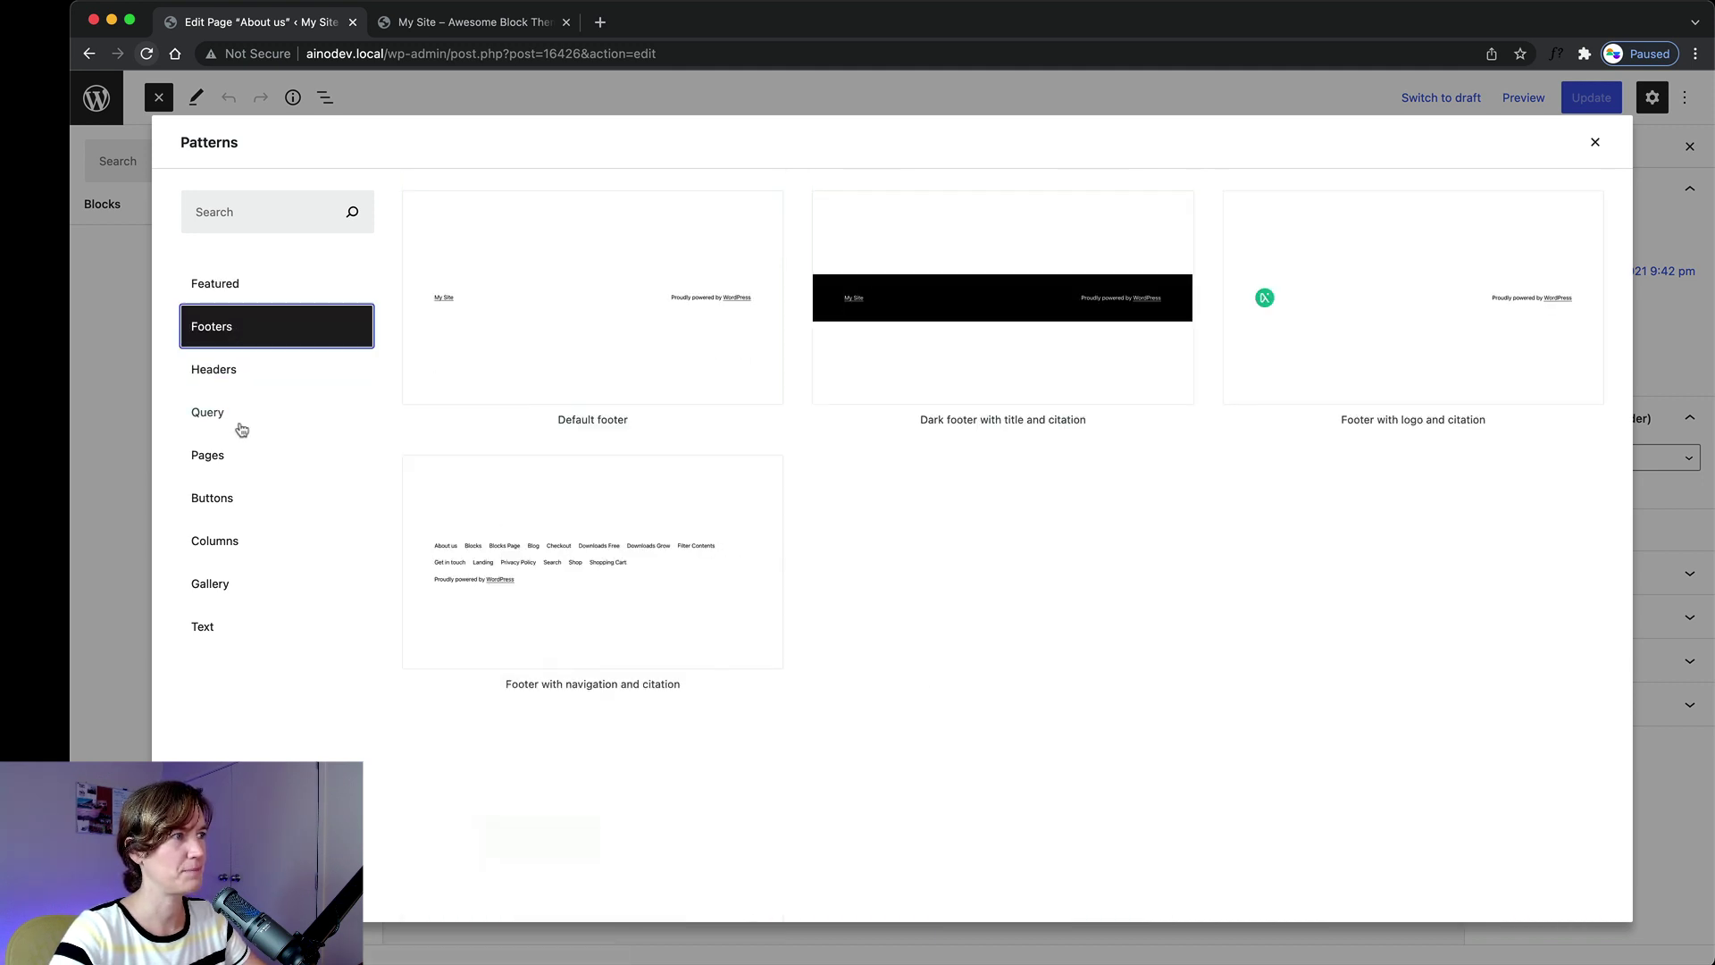
left_click(241, 420)
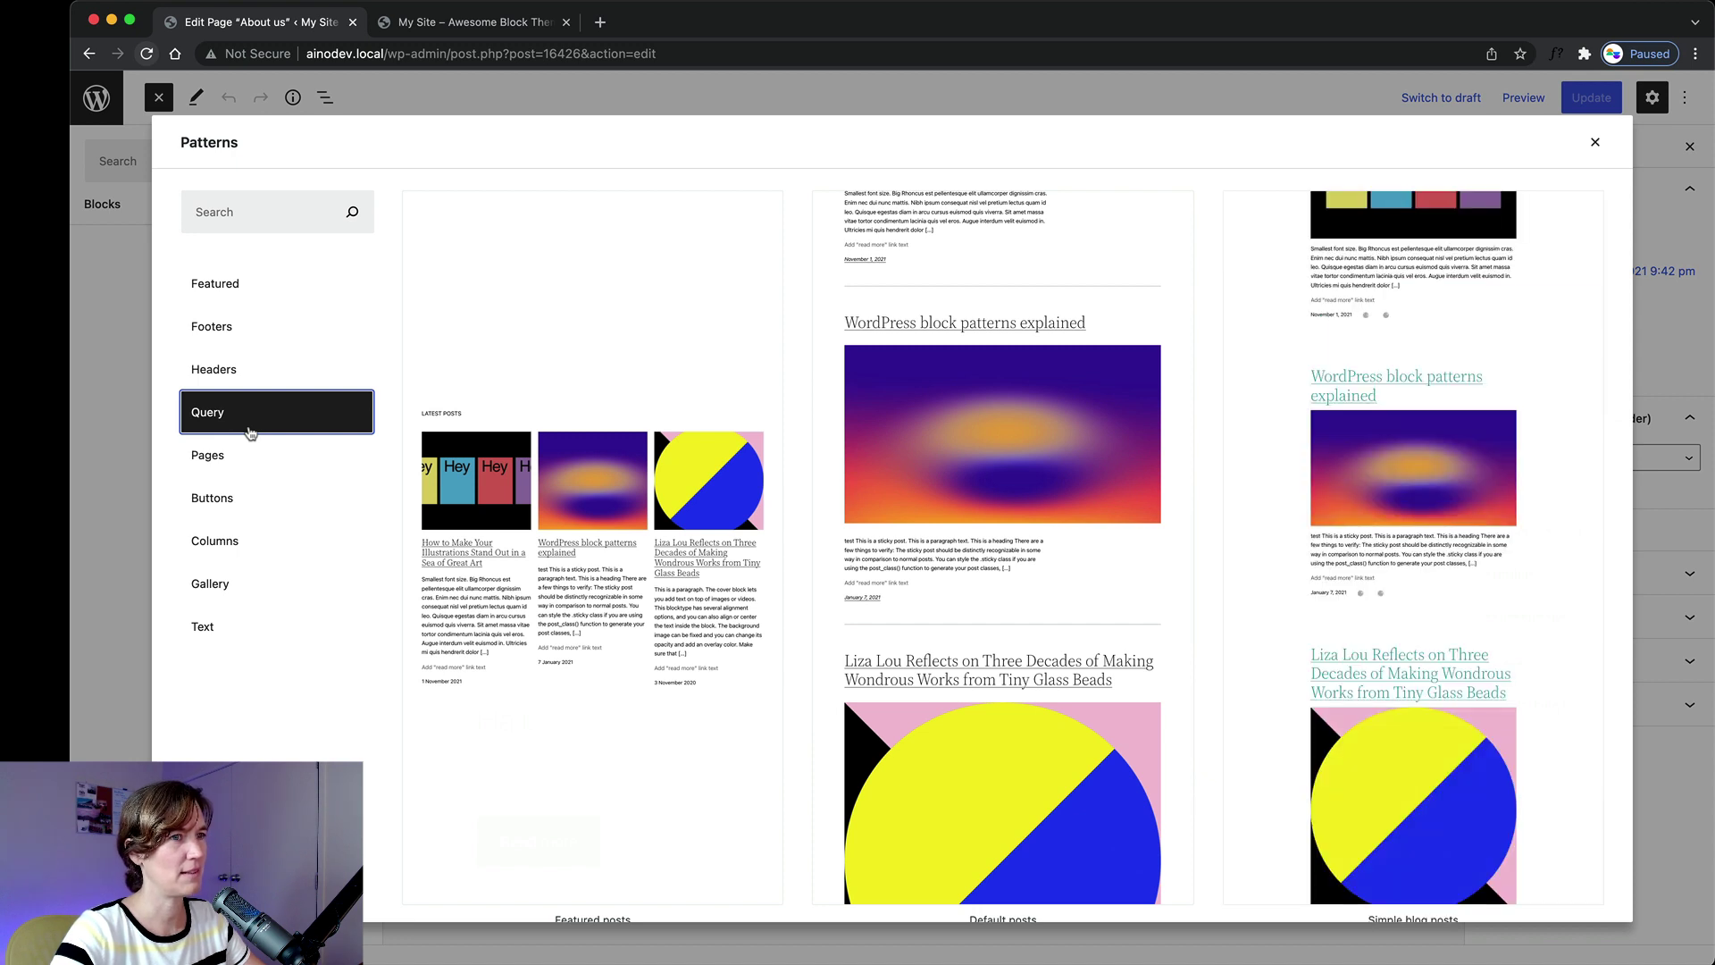
scroll(525, 452, "down", 2)
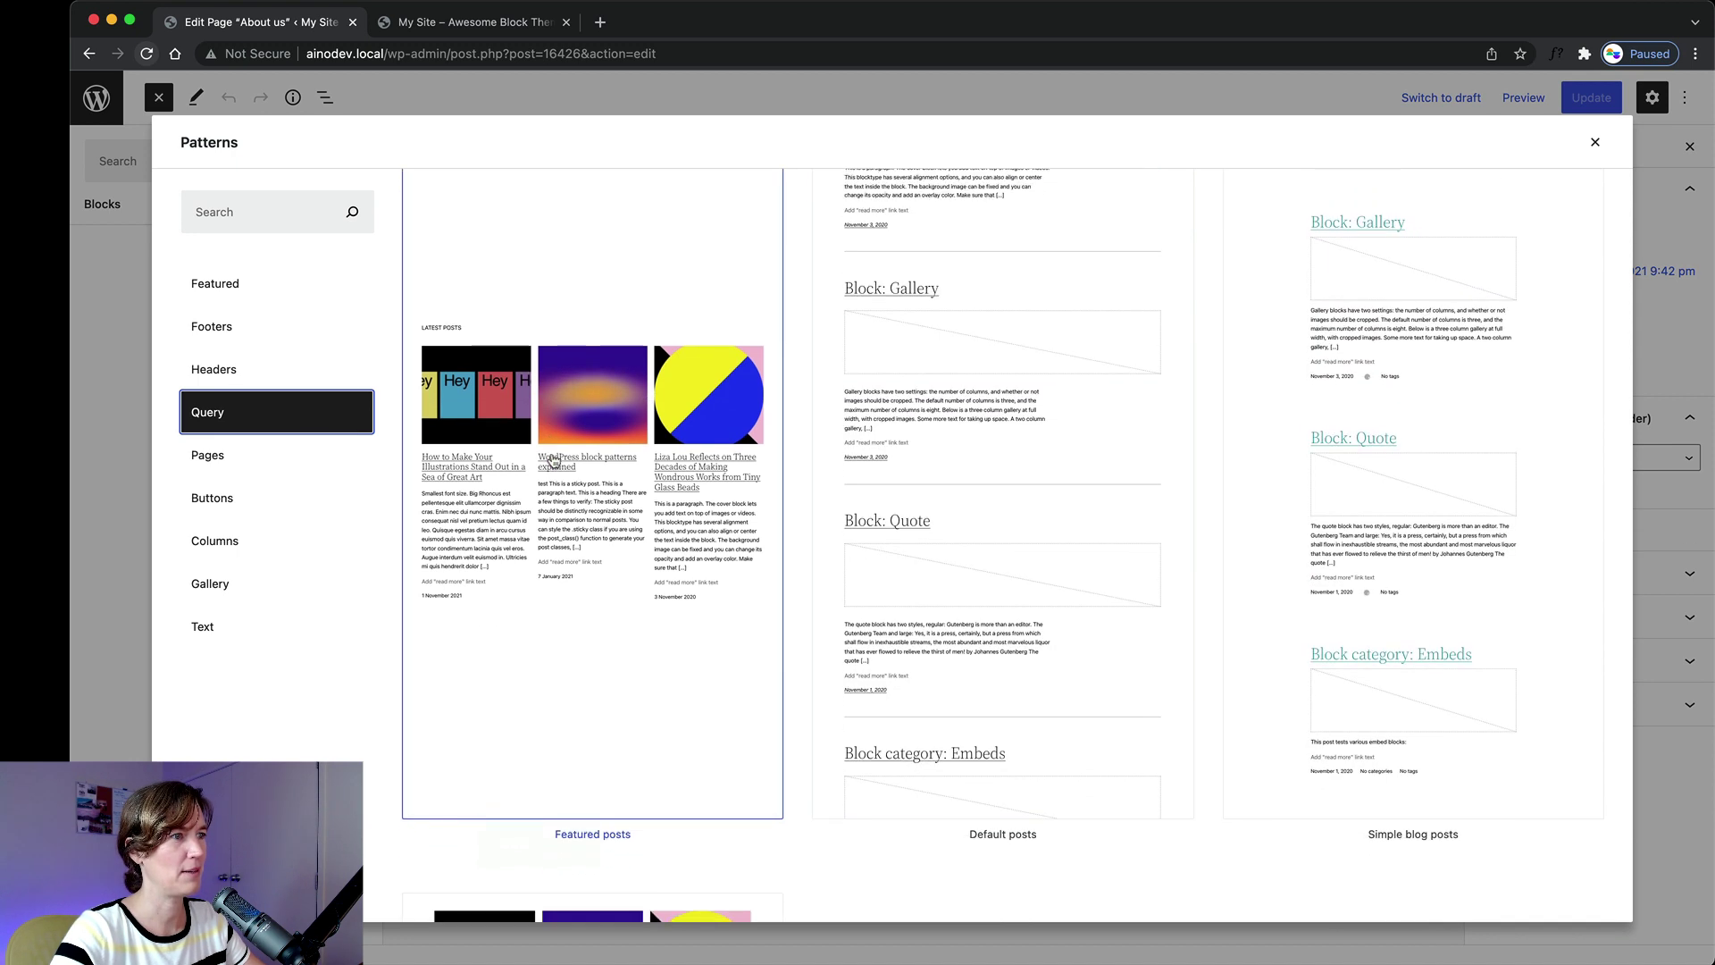
Insert the "Poster with right sidebar" pattern from the Pages category into the About us page and close the pattern explorer.
left_click(301, 454)
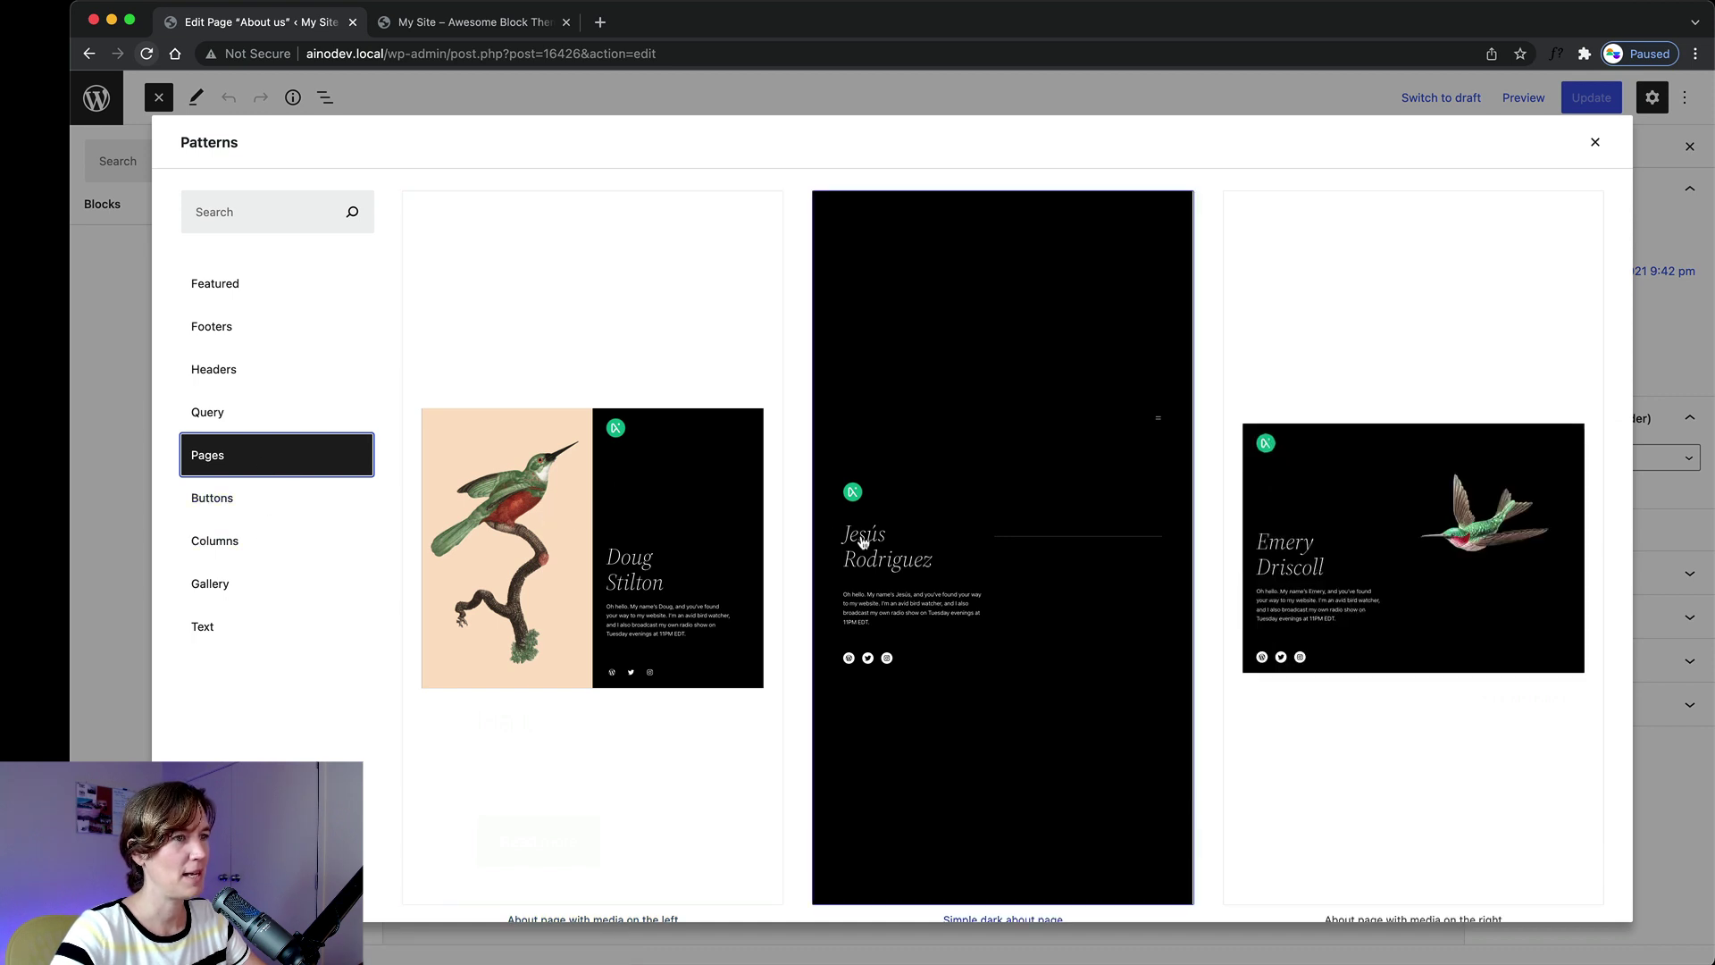
scroll(640, 465, "down", 10)
scroll(639, 465, "down", 7)
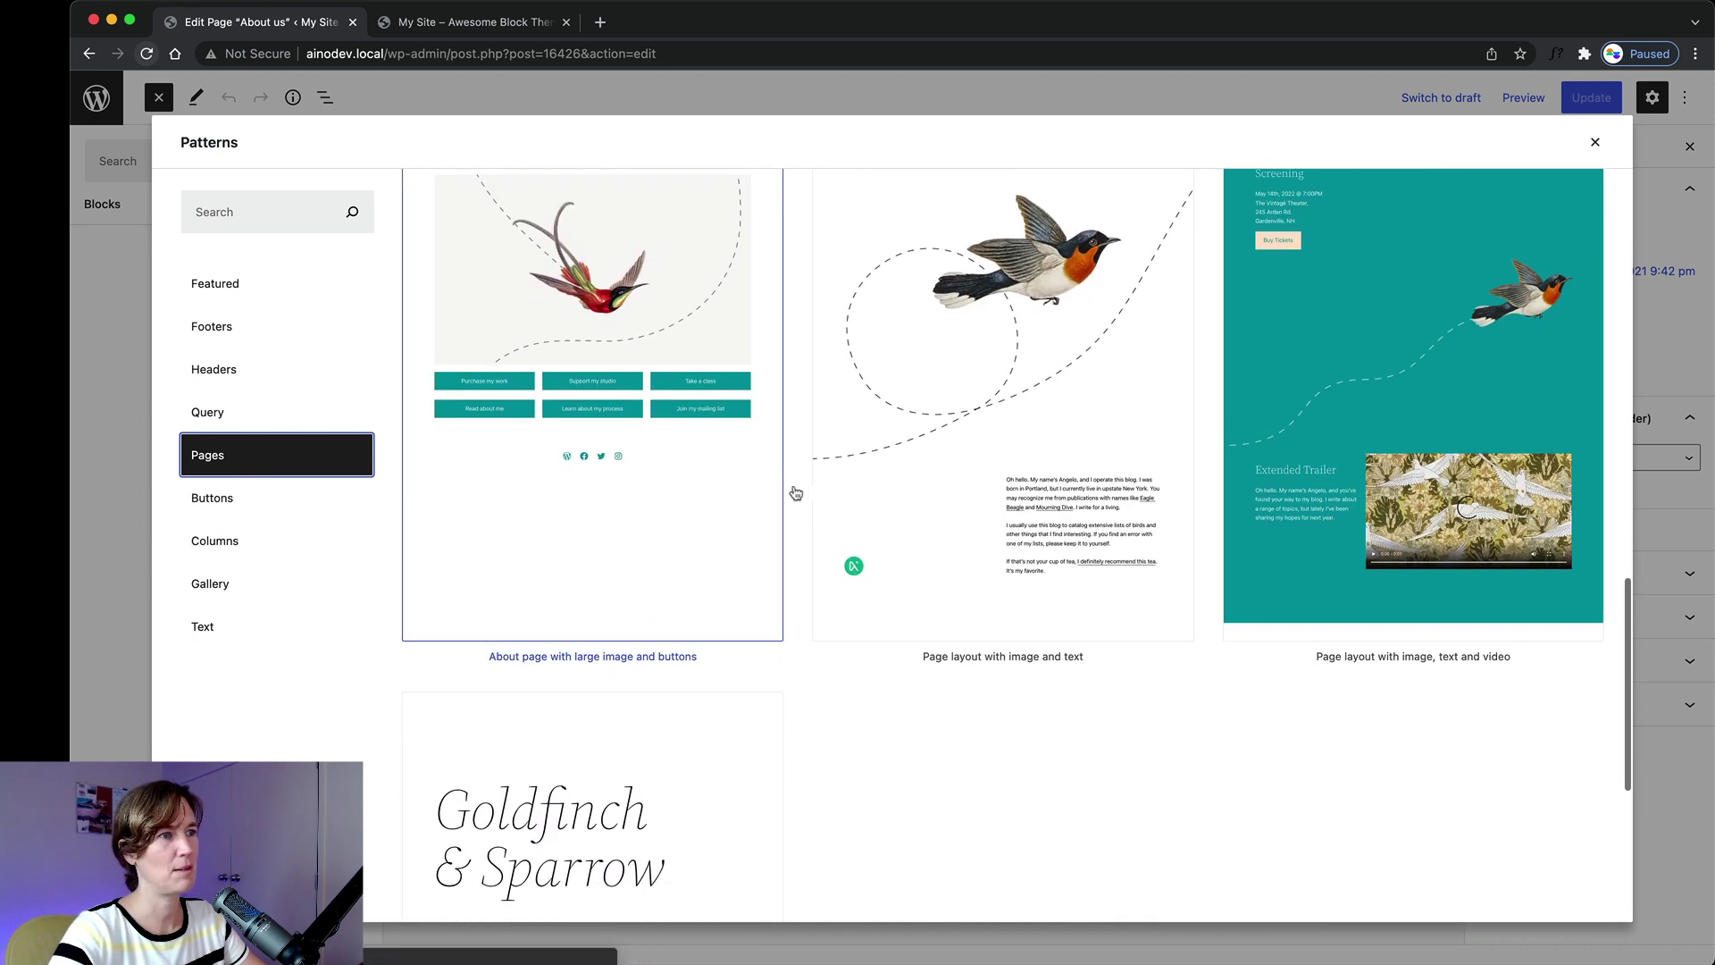
scroll(799, 493, "down", 3)
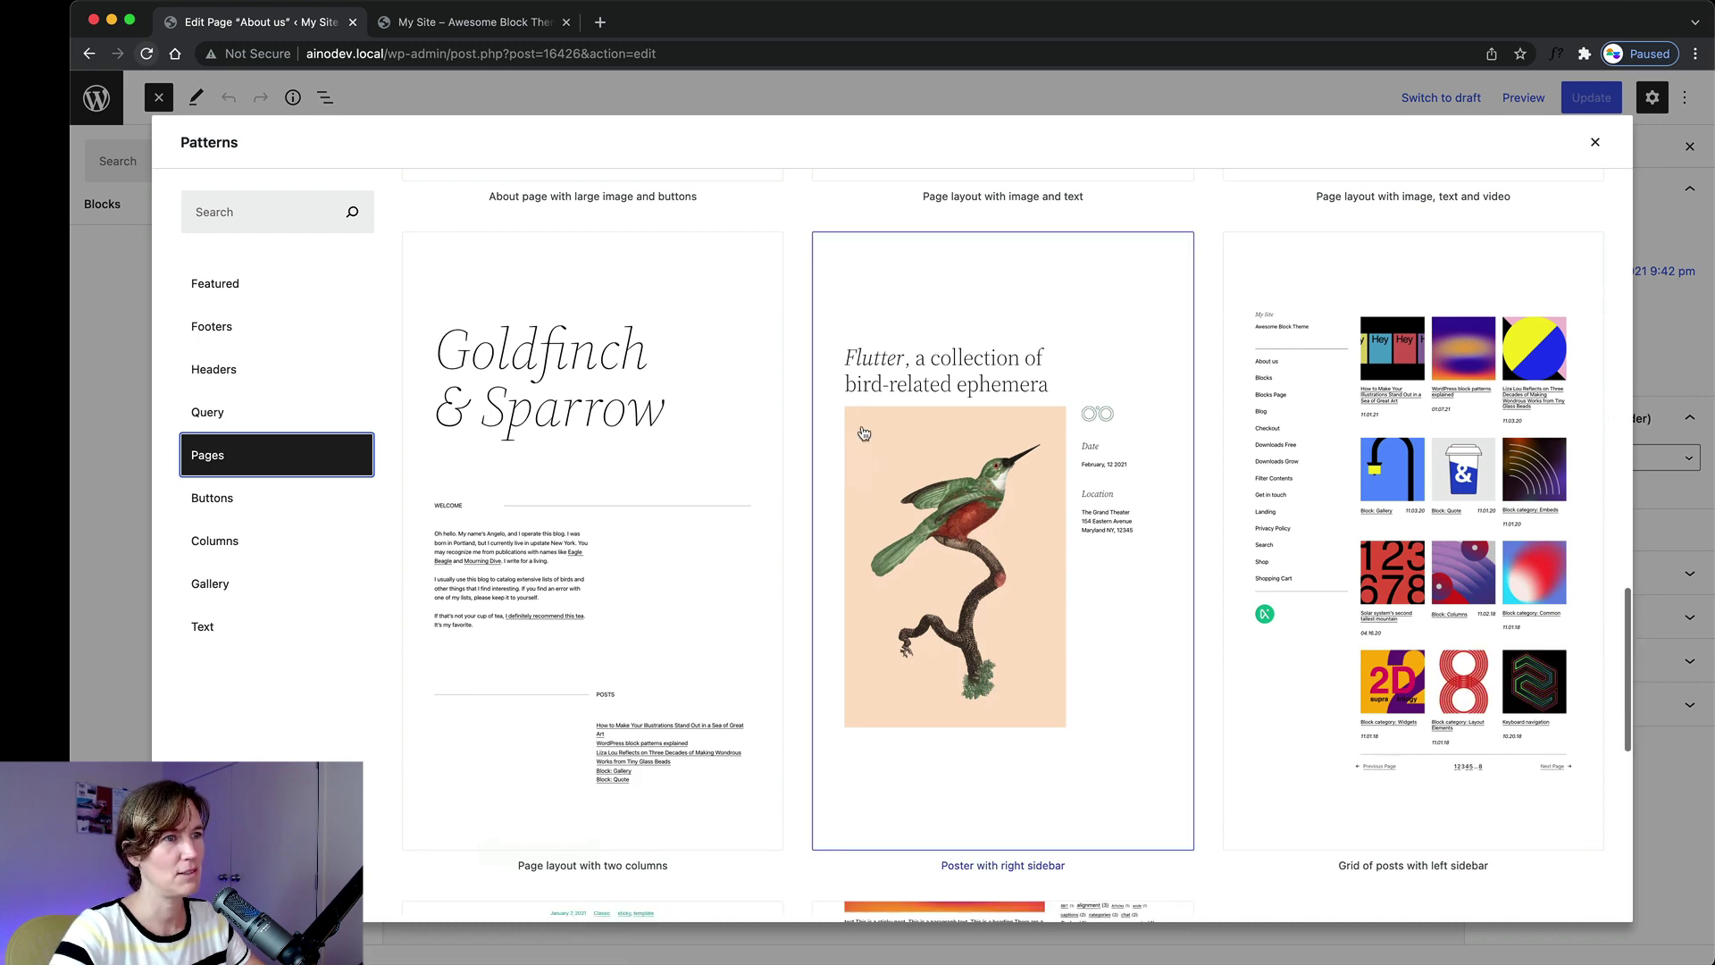
left_click(934, 437)
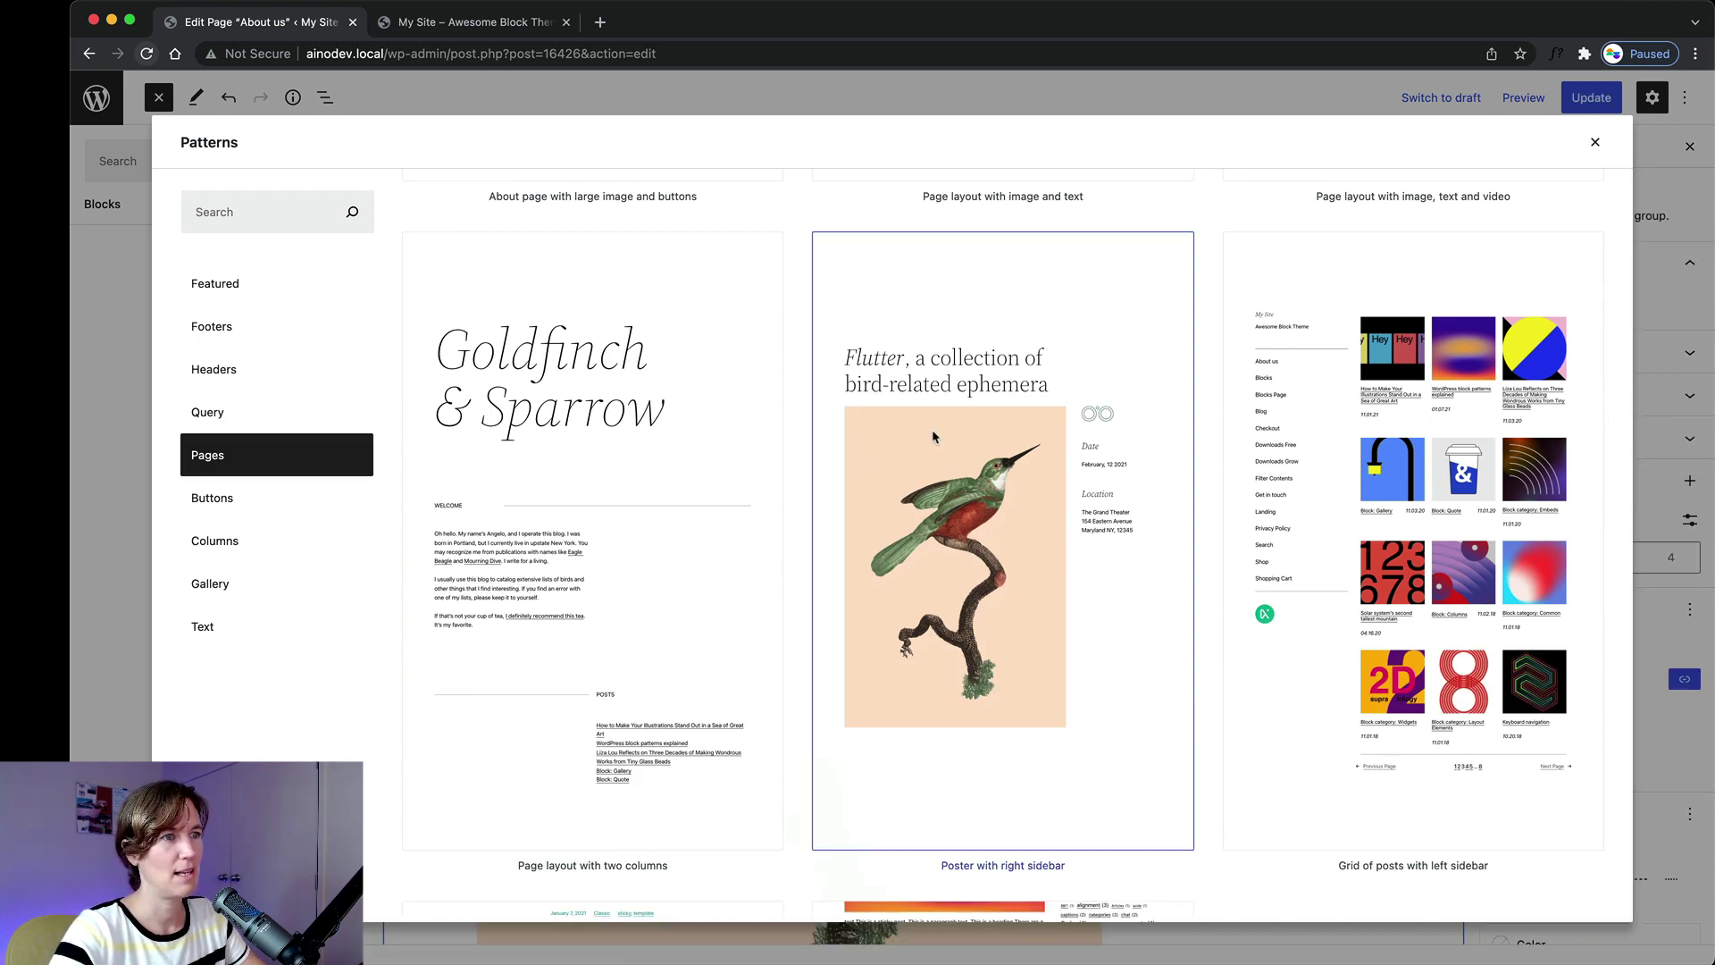
scroll(971, 433, "up", 10)
scroll(971, 437, "down", 10)
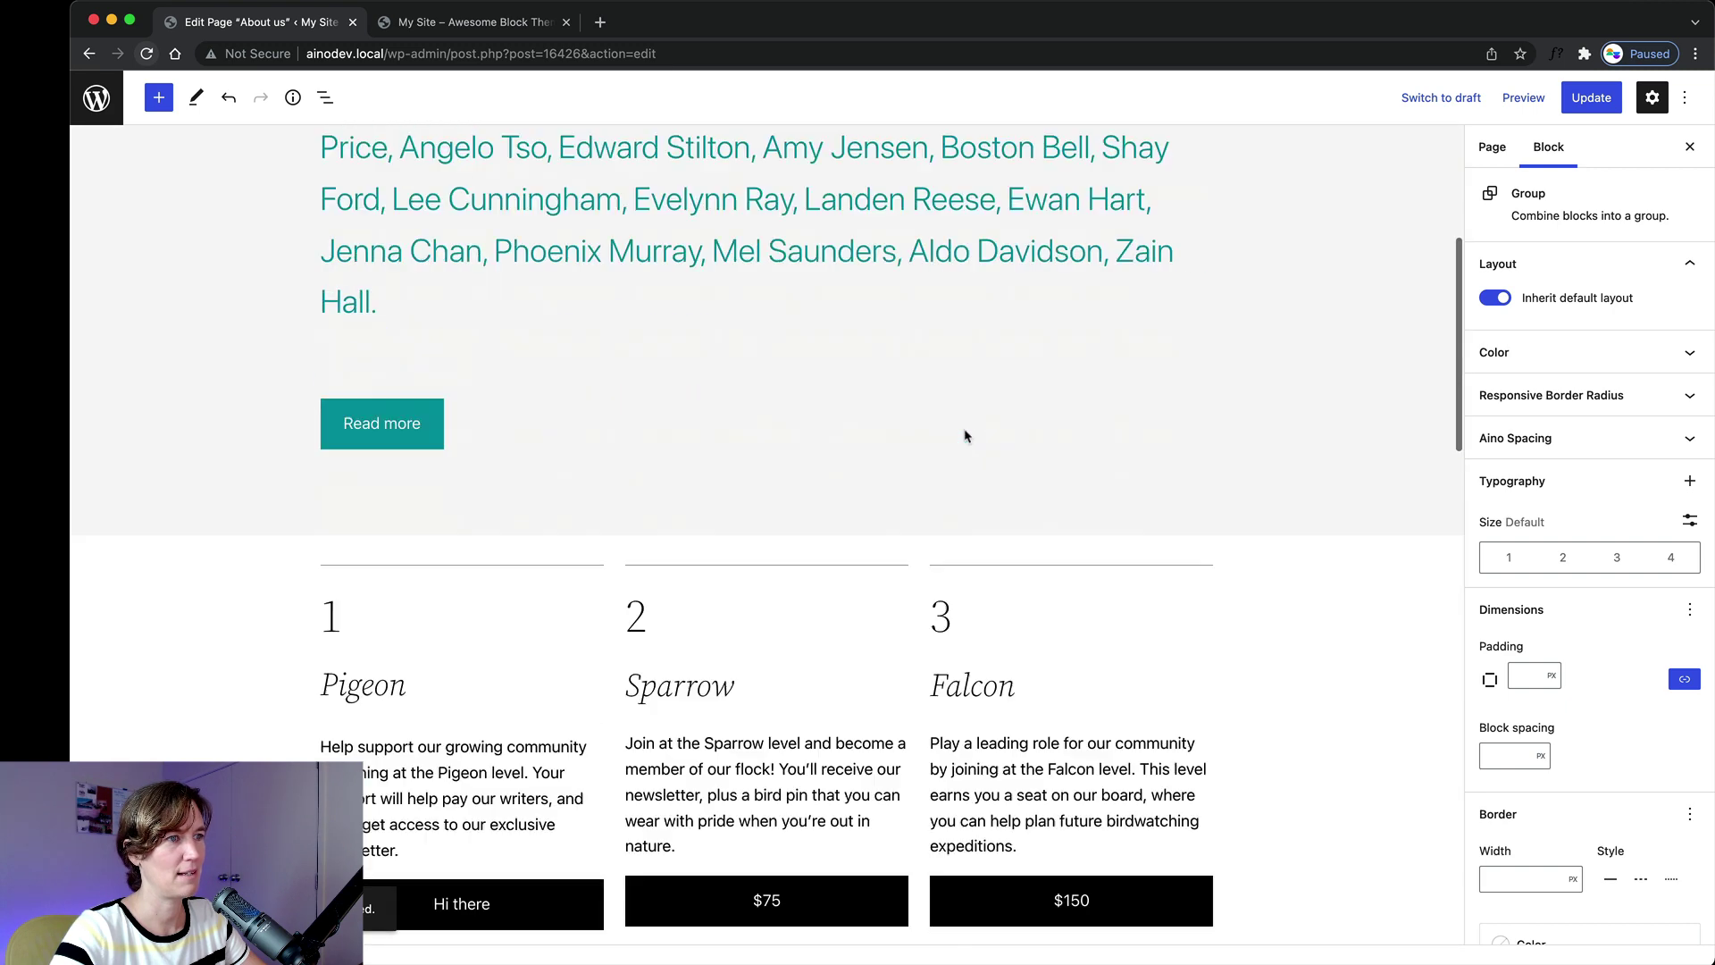
Replace the bird image in the inserted poster pattern with Labyrinth.png from the media library.
left_click(1497, 159)
scroll(1311, 412, "down", 5)
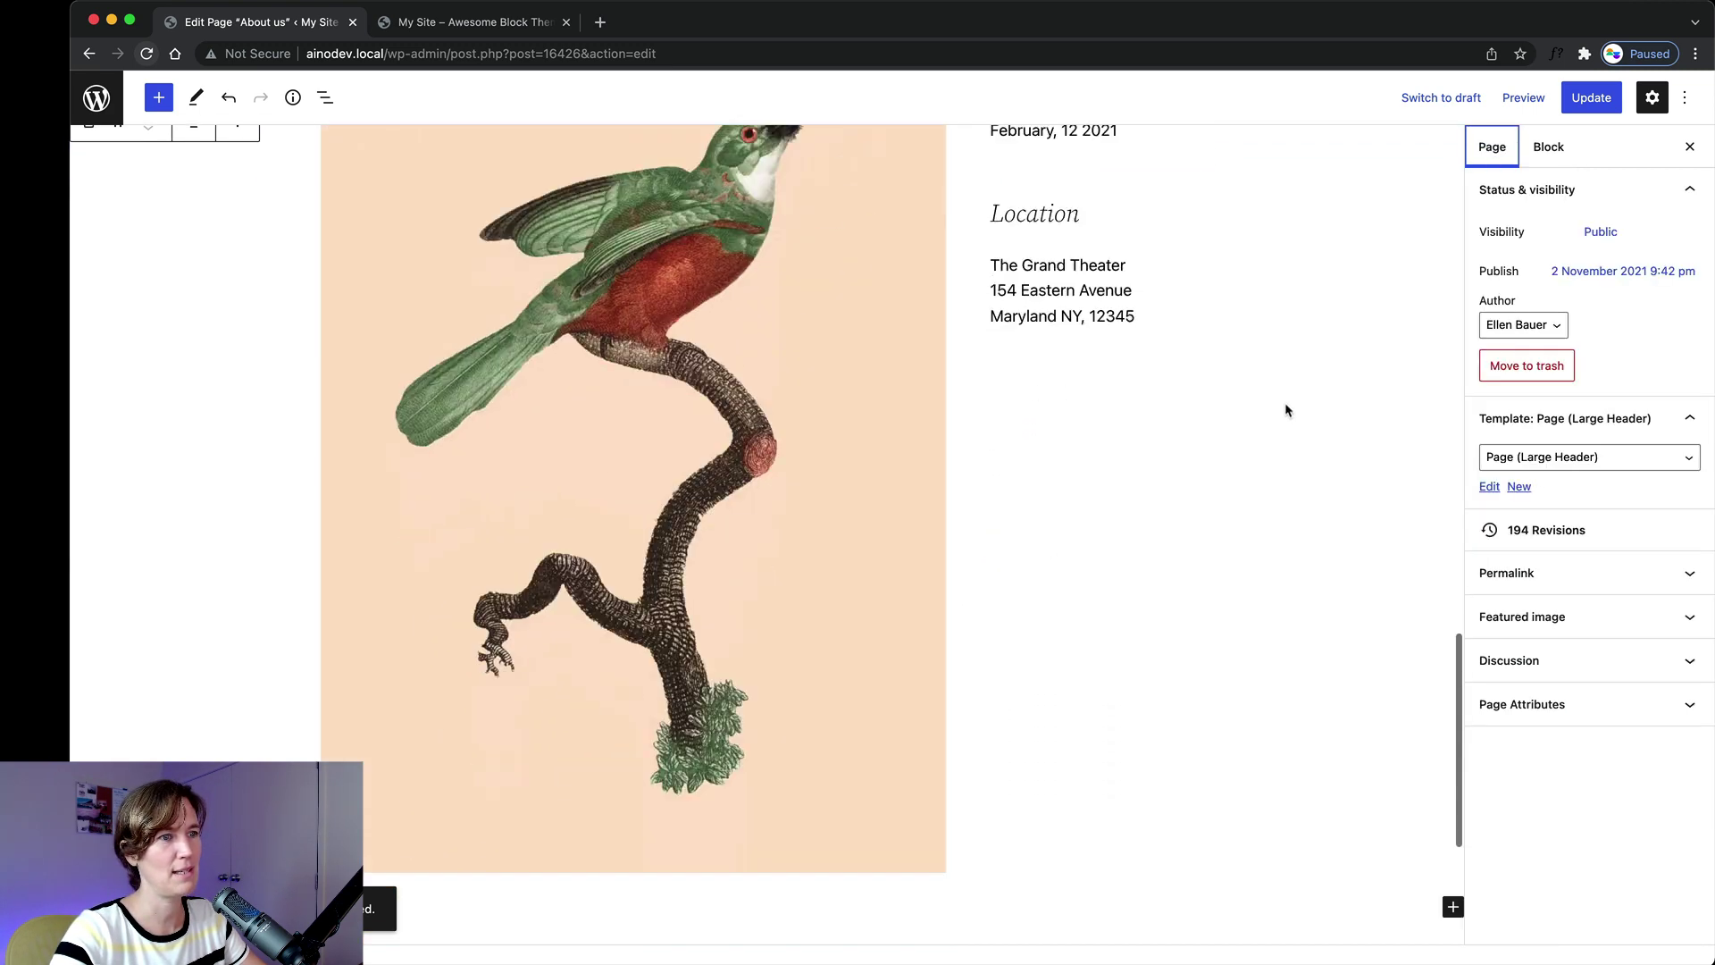
scroll(1286, 407, "up", 3)
left_click(575, 386)
scroll(580, 358, "up", 2)
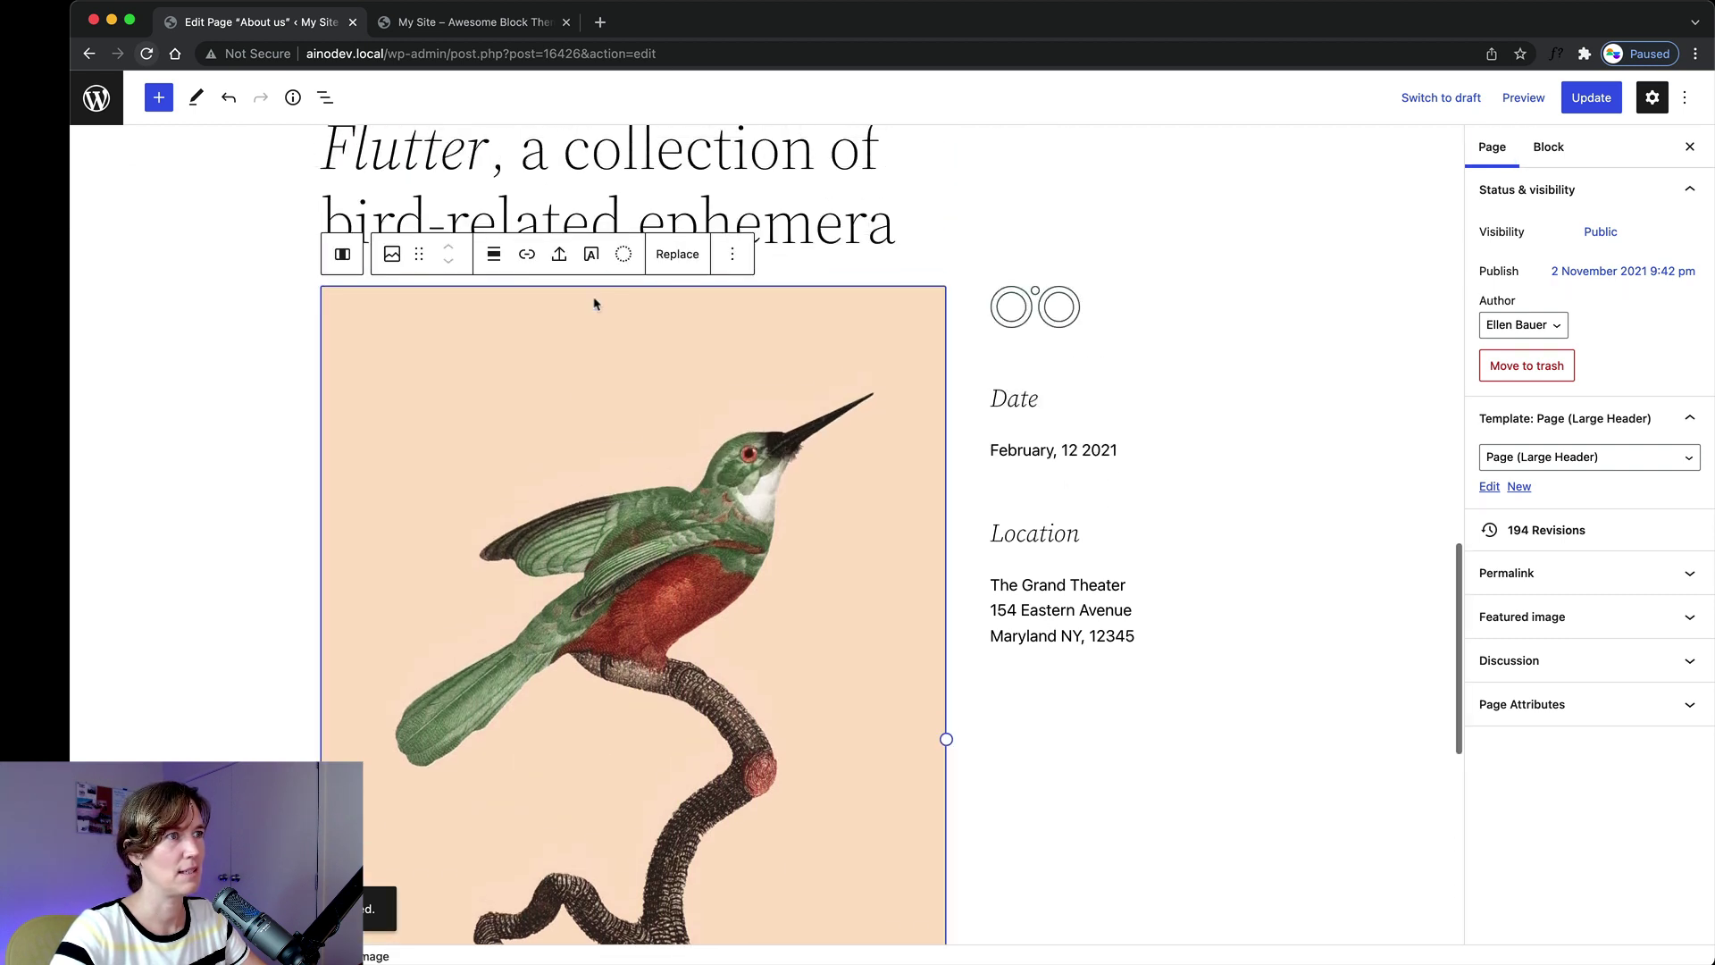
left_click(677, 254)
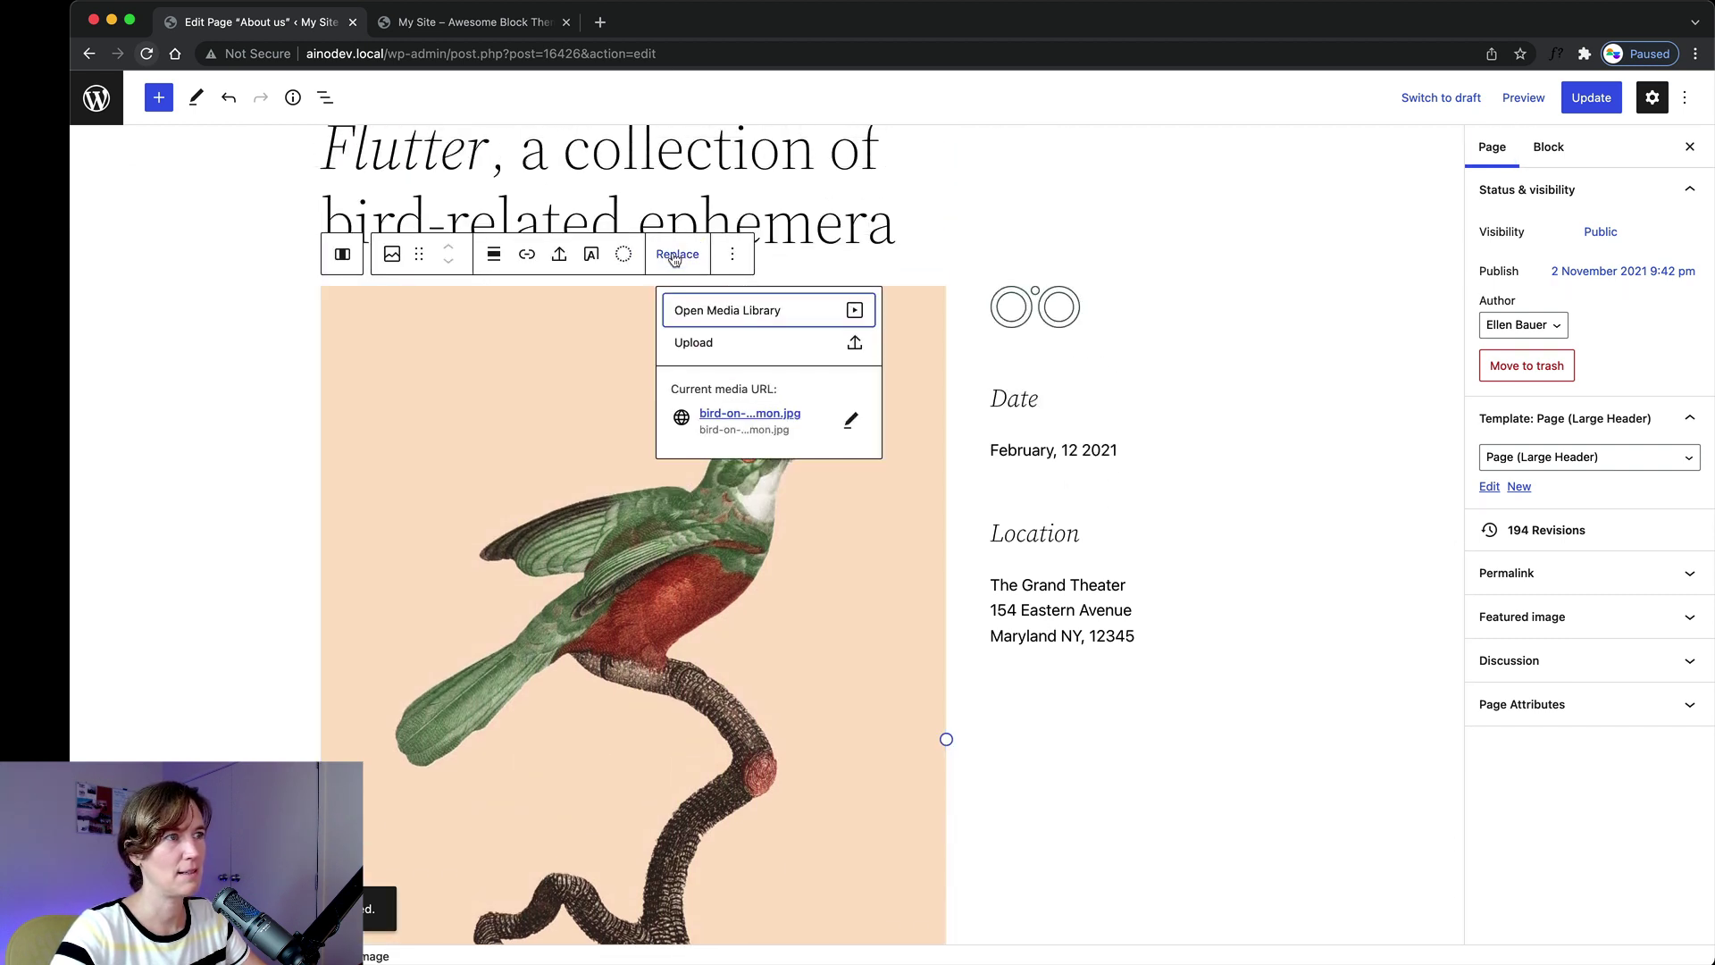
left_click(719, 314)
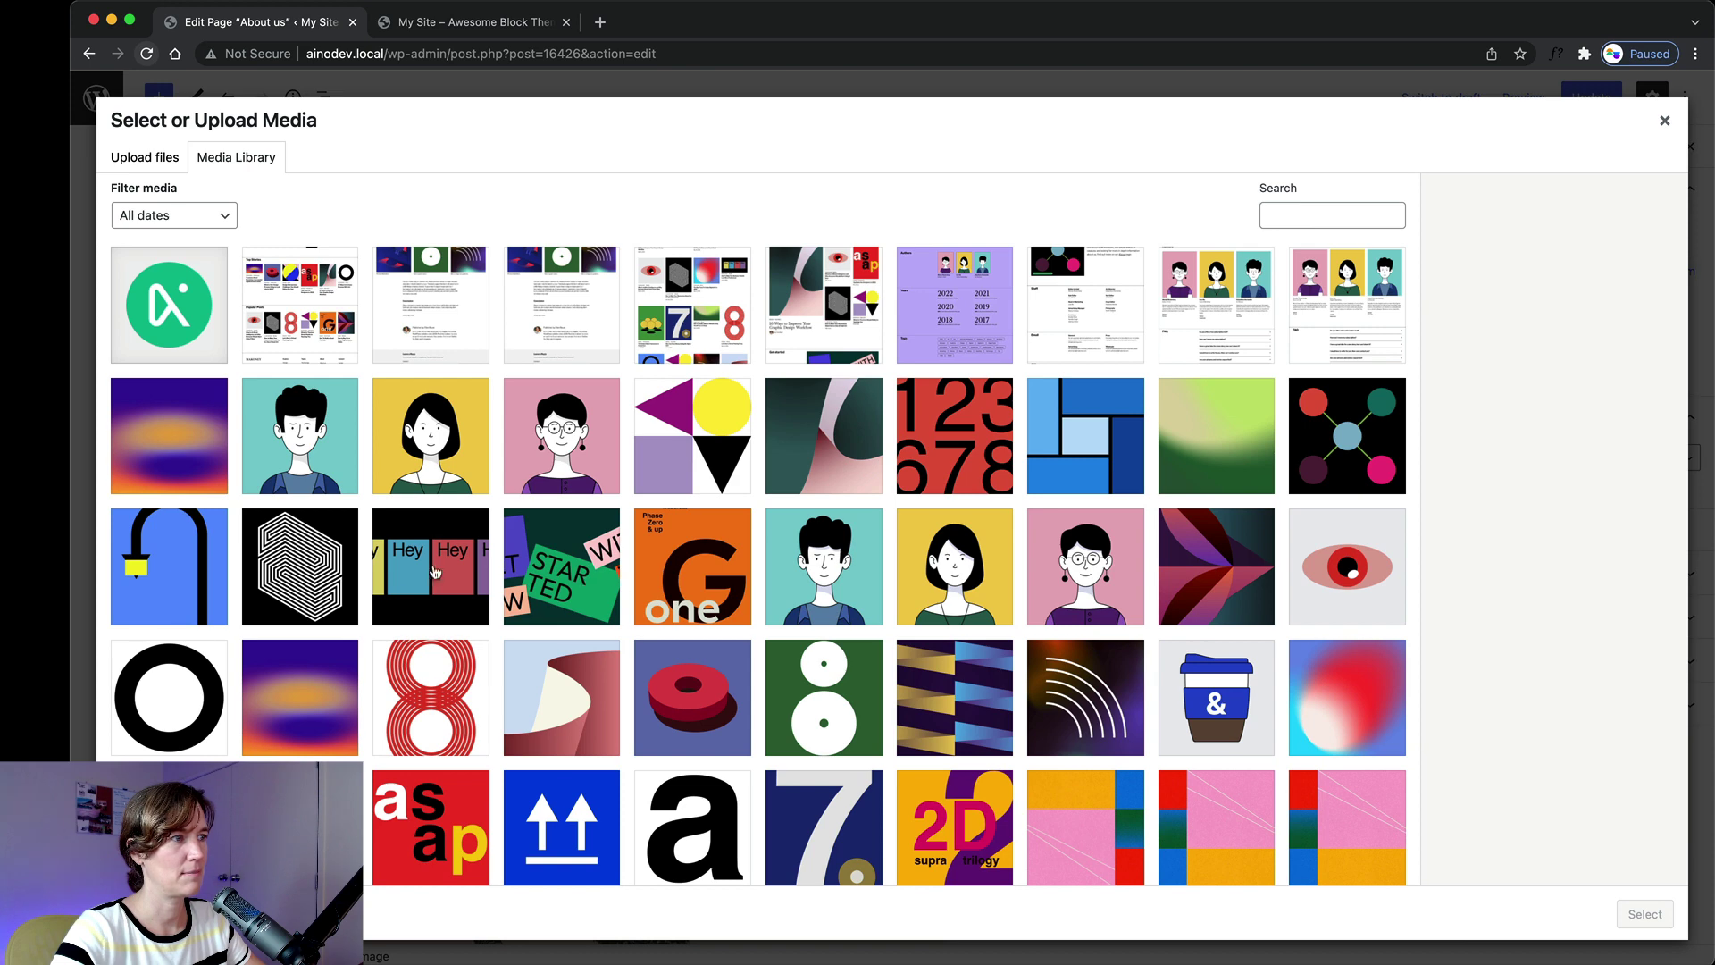
left_click(322, 586)
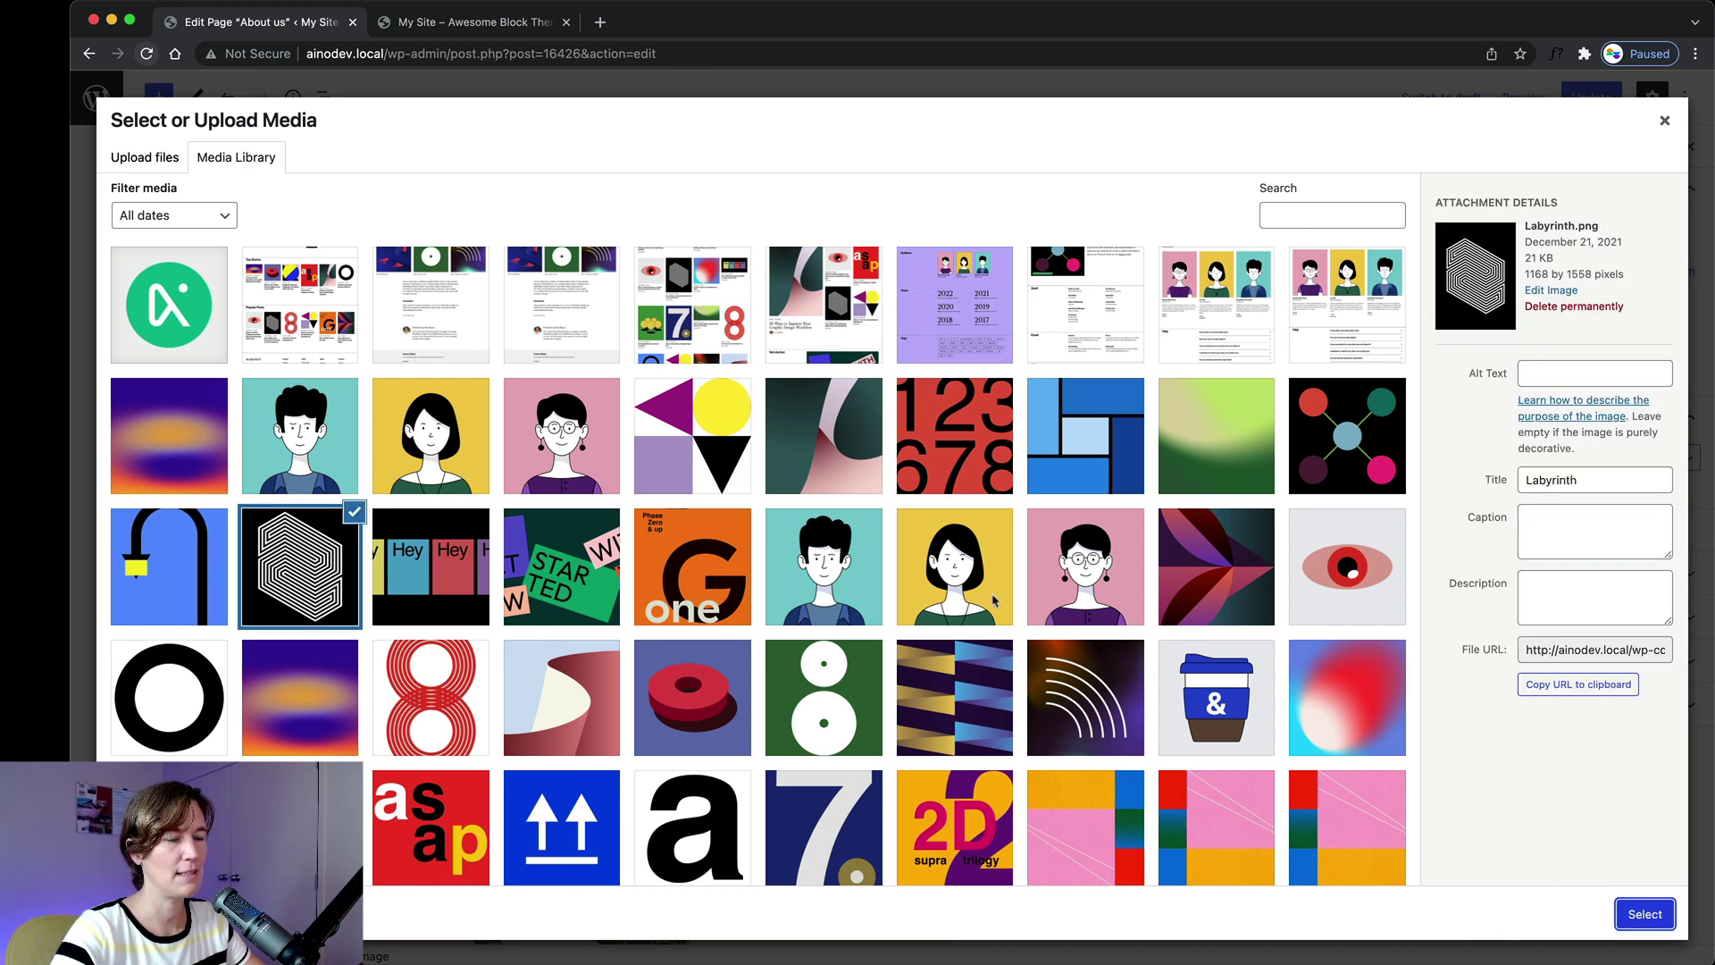
left_click(1646, 914)
Remove the small binoculars image block above the Date heading.
left_click(1015, 427)
left_click(1085, 308)
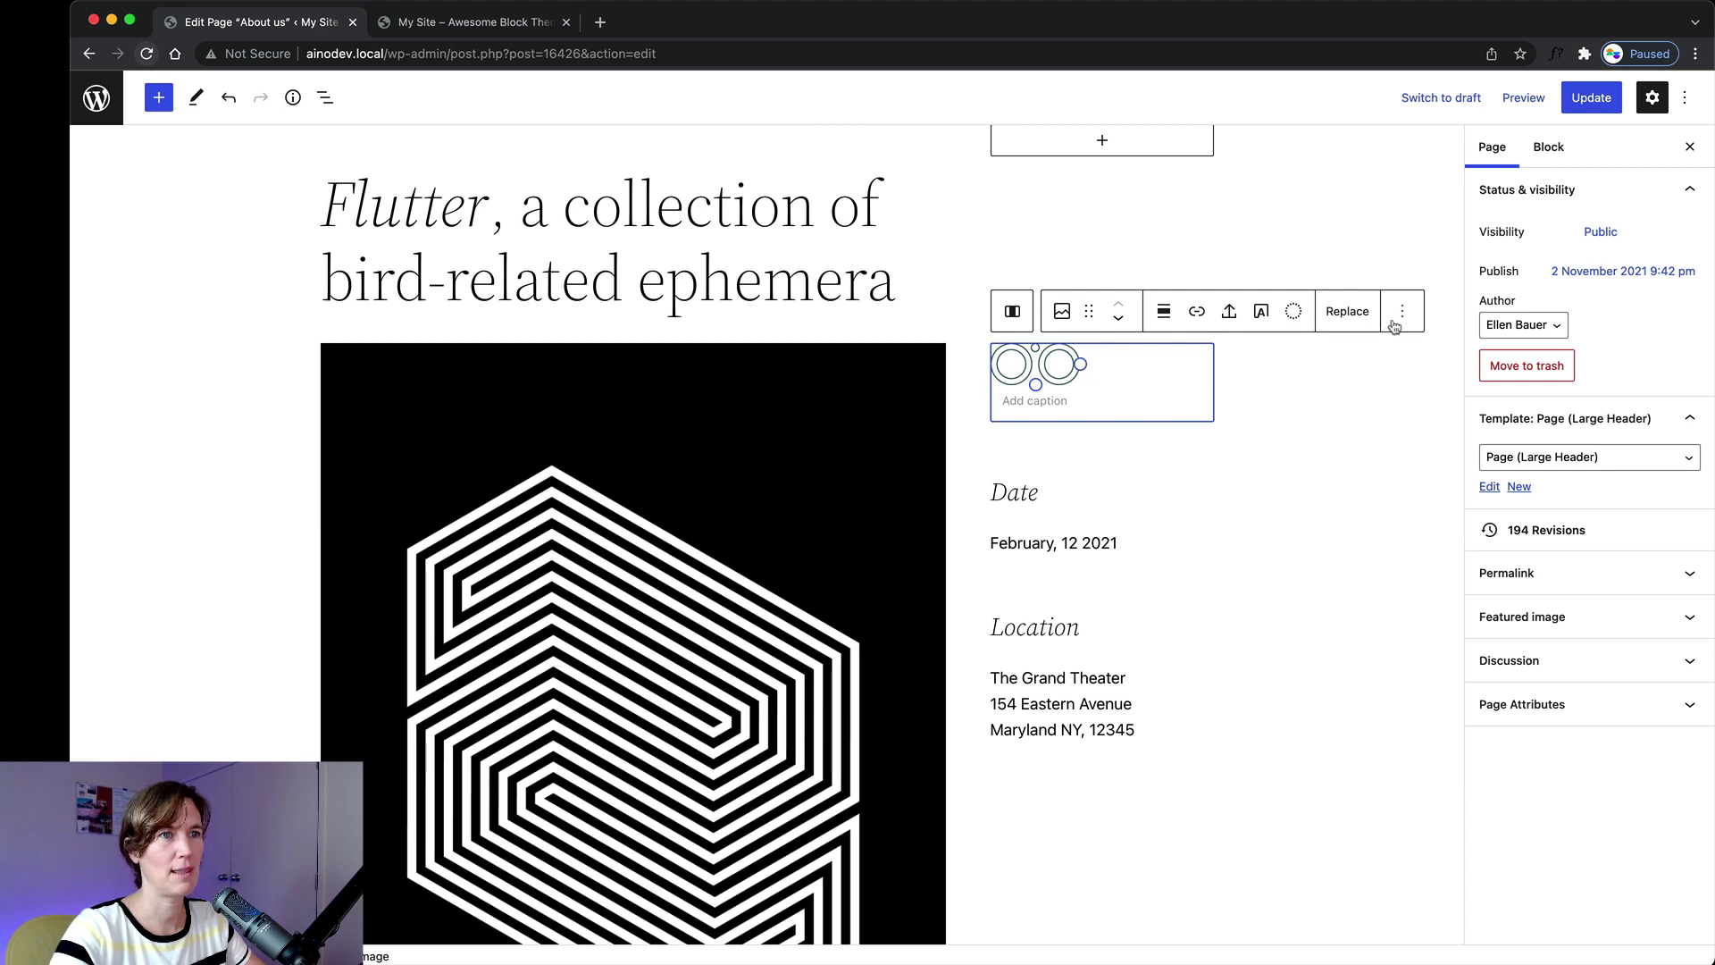
left_click(1402, 311)
left_click(1422, 693)
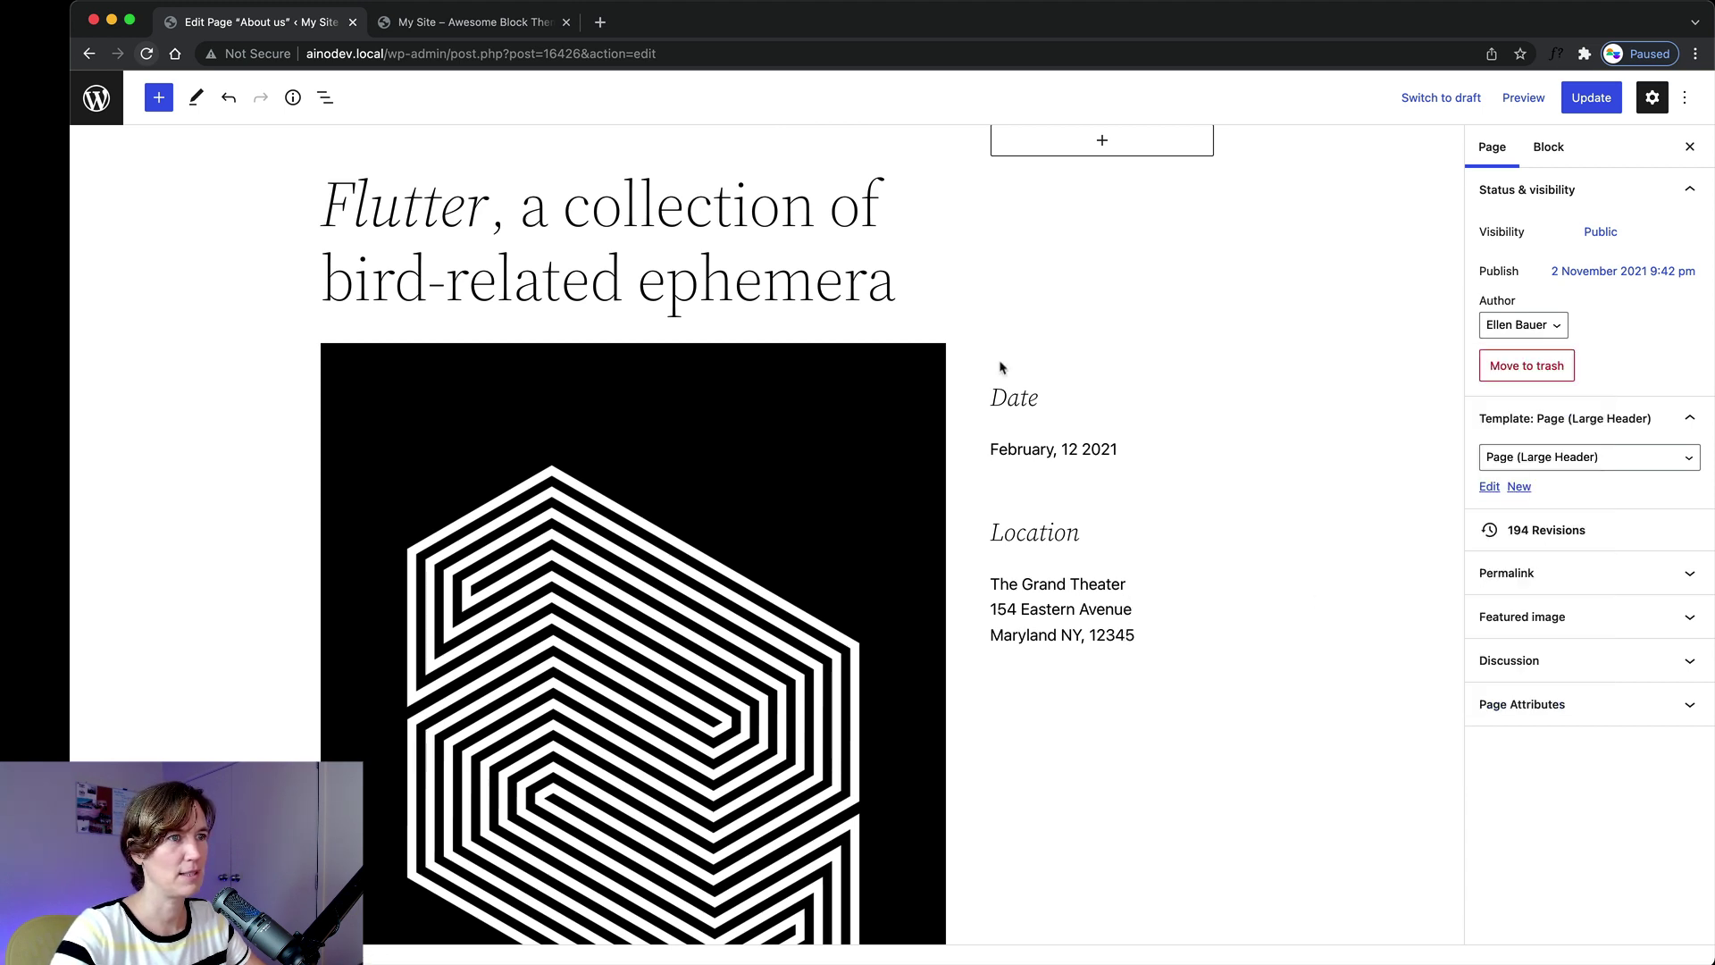
Try preset font sizes 3 (Large) and 2 (Medium) on the "Flutter, a collection of bird-related ephemera" heading.
scroll(655, 344, "up", 3)
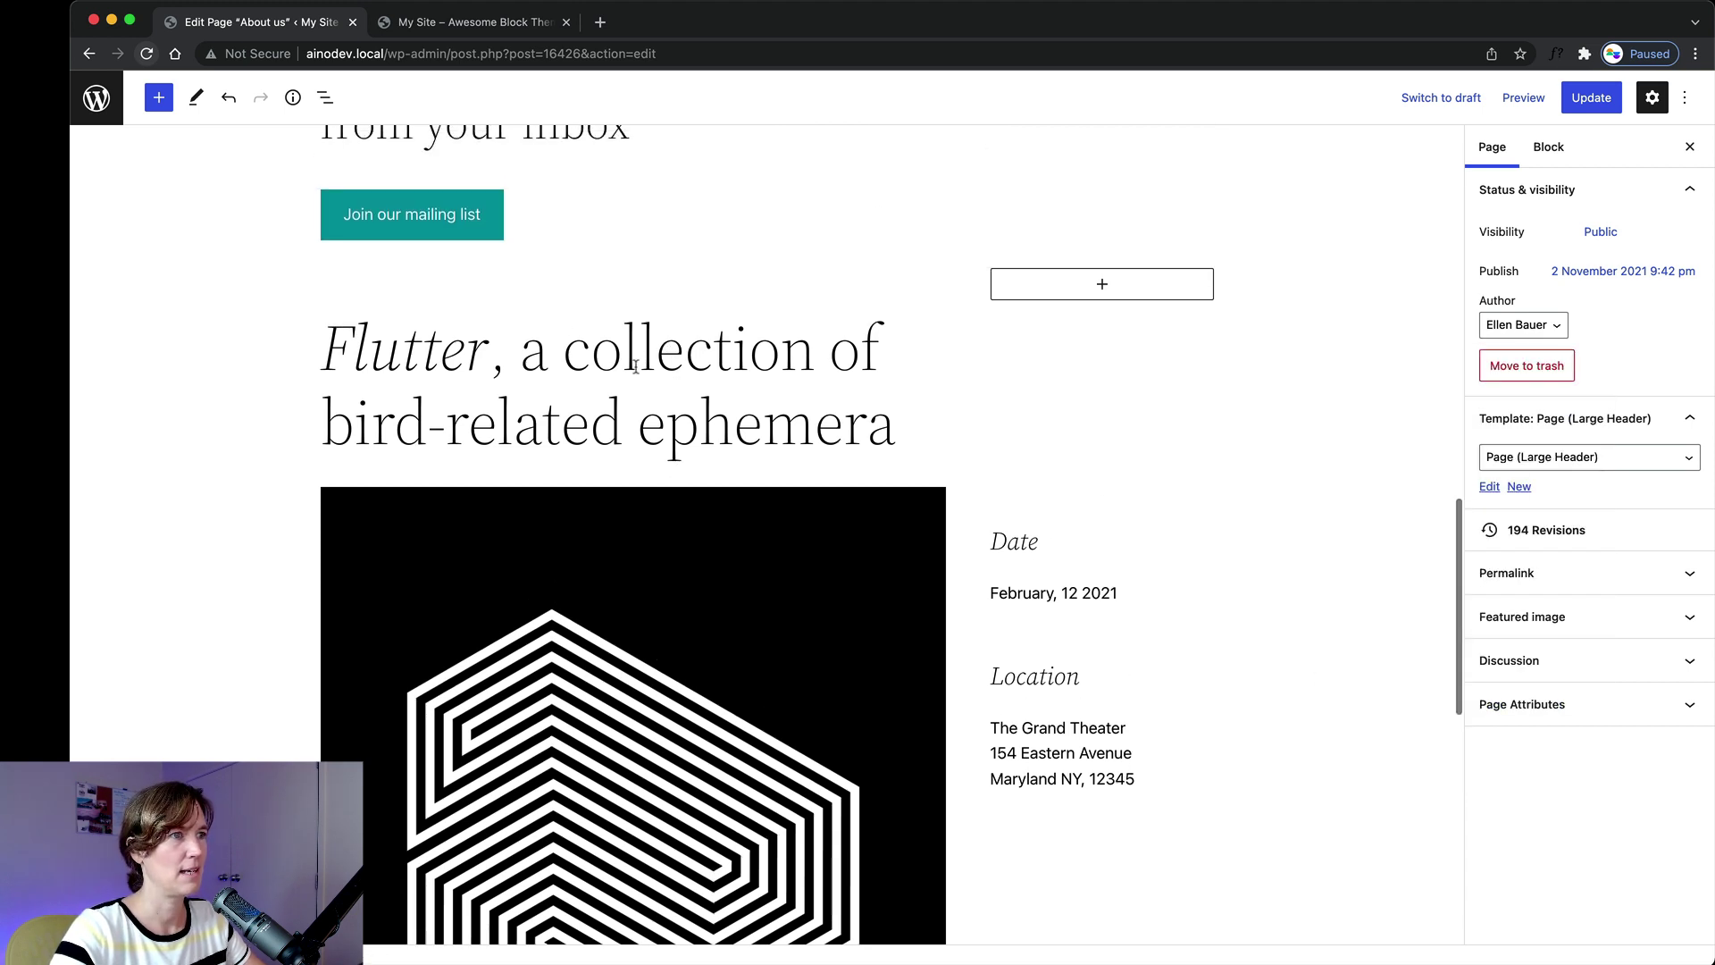
left_click(637, 366)
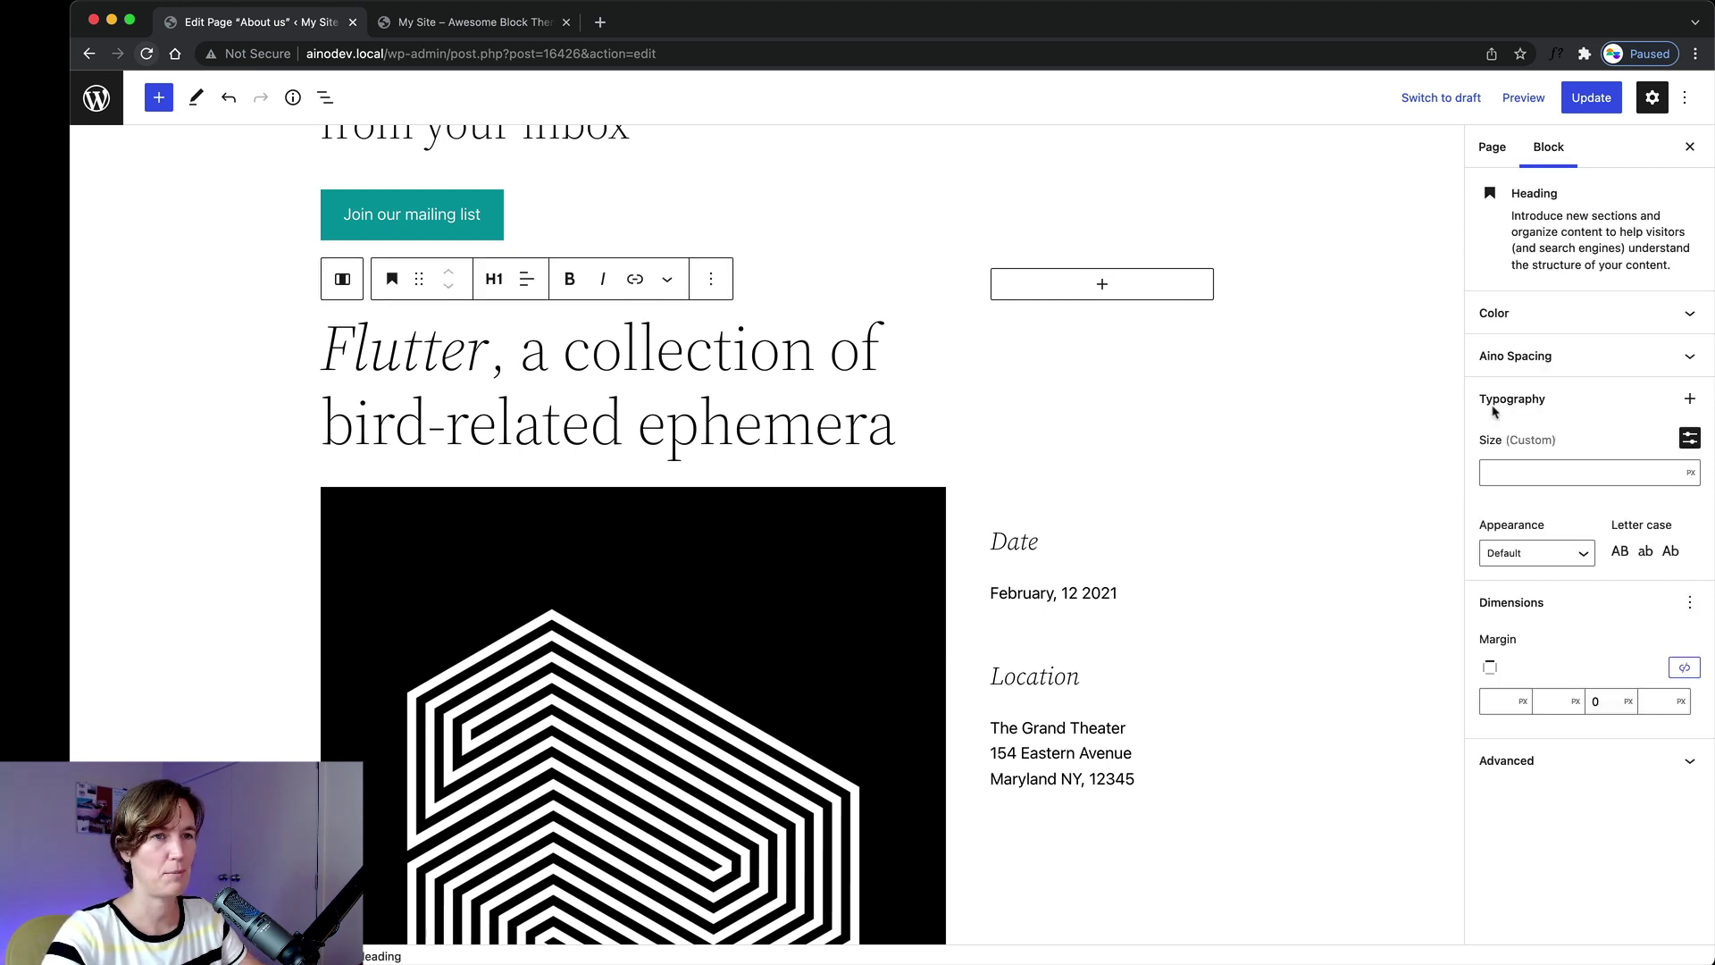
left_click(1689, 438)
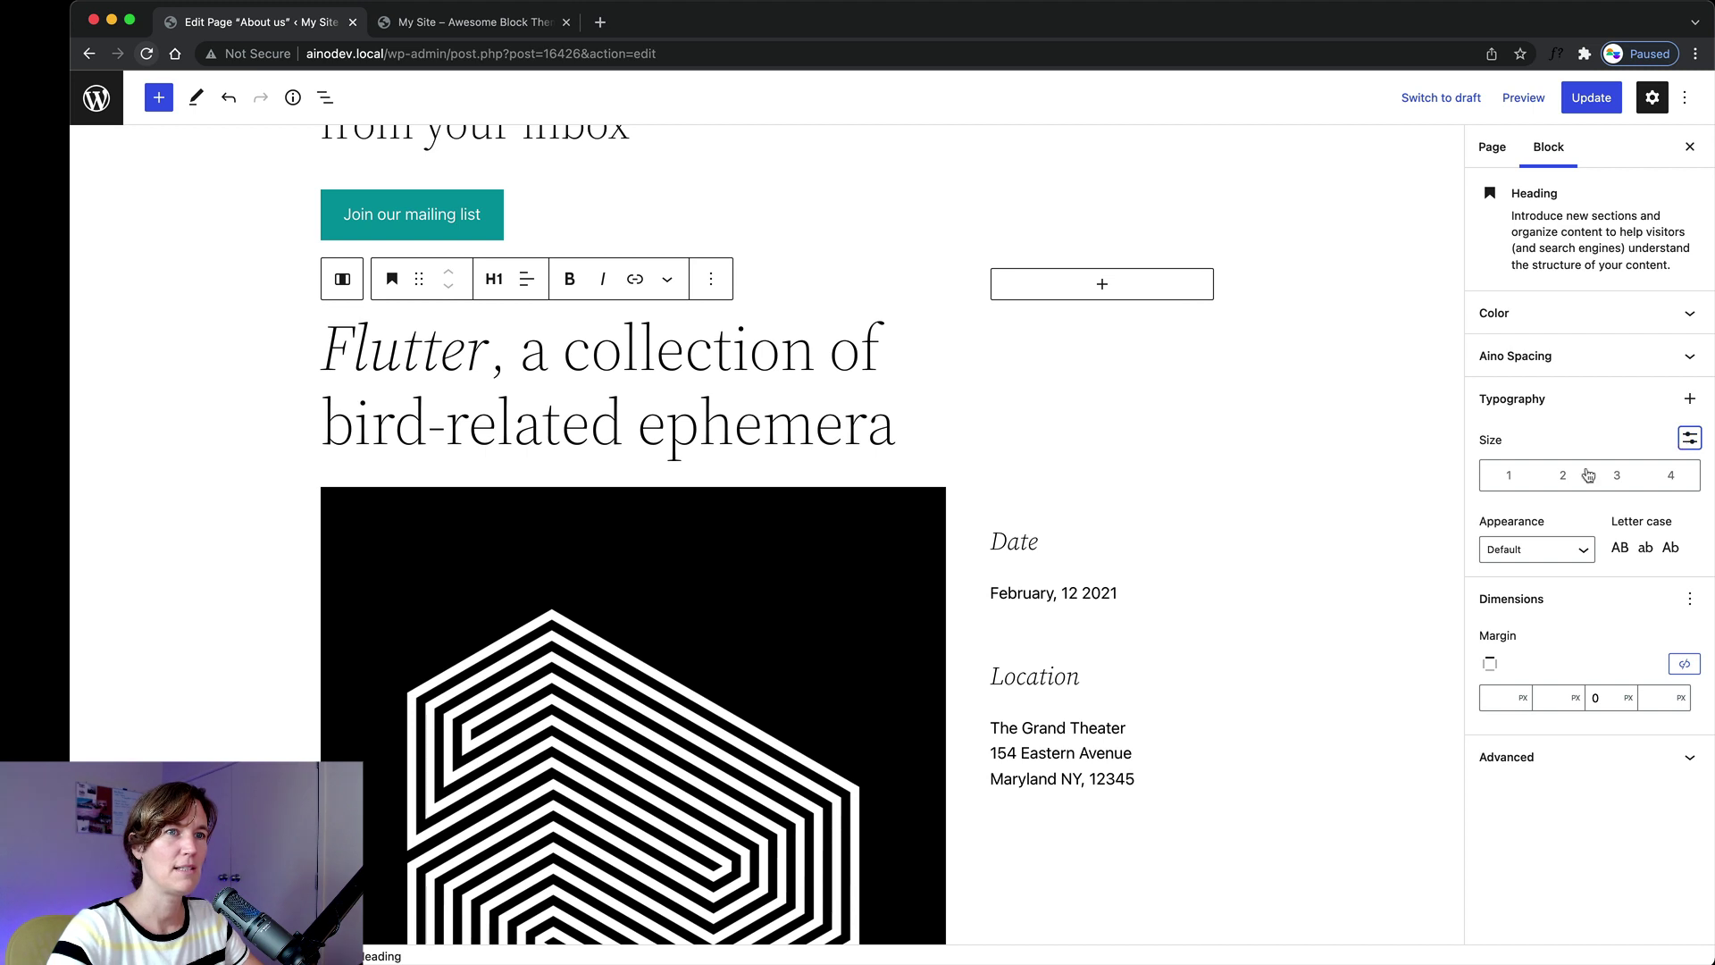
left_click(1613, 476)
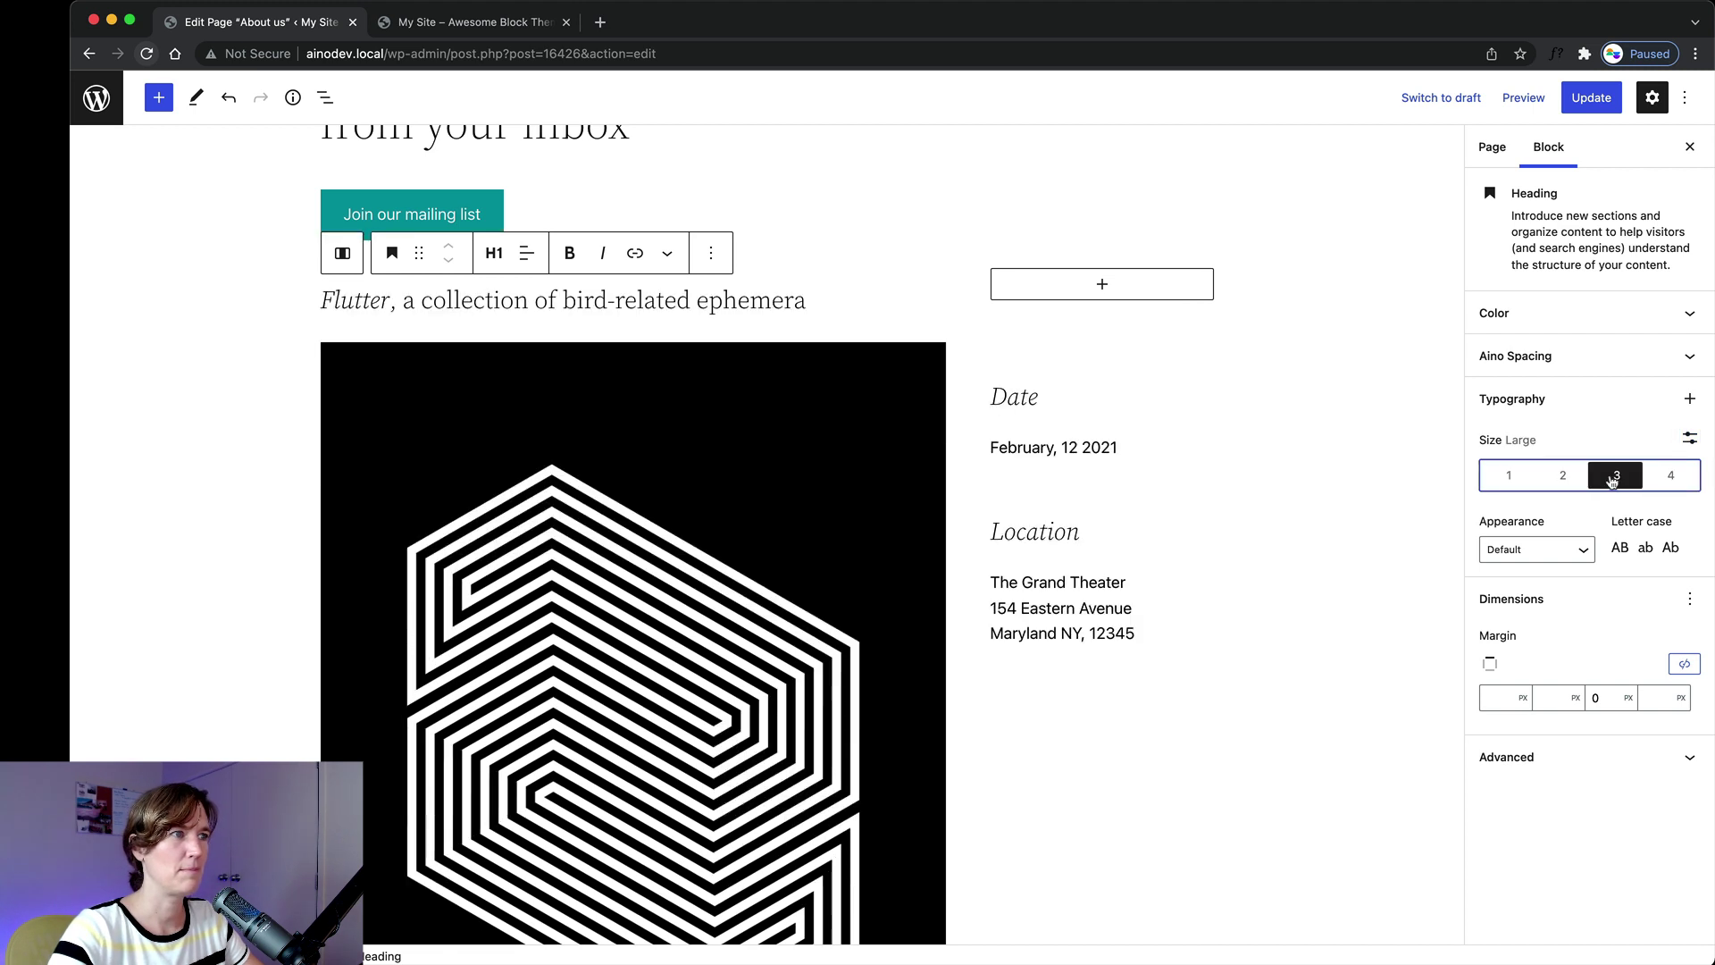
left_click(1569, 478)
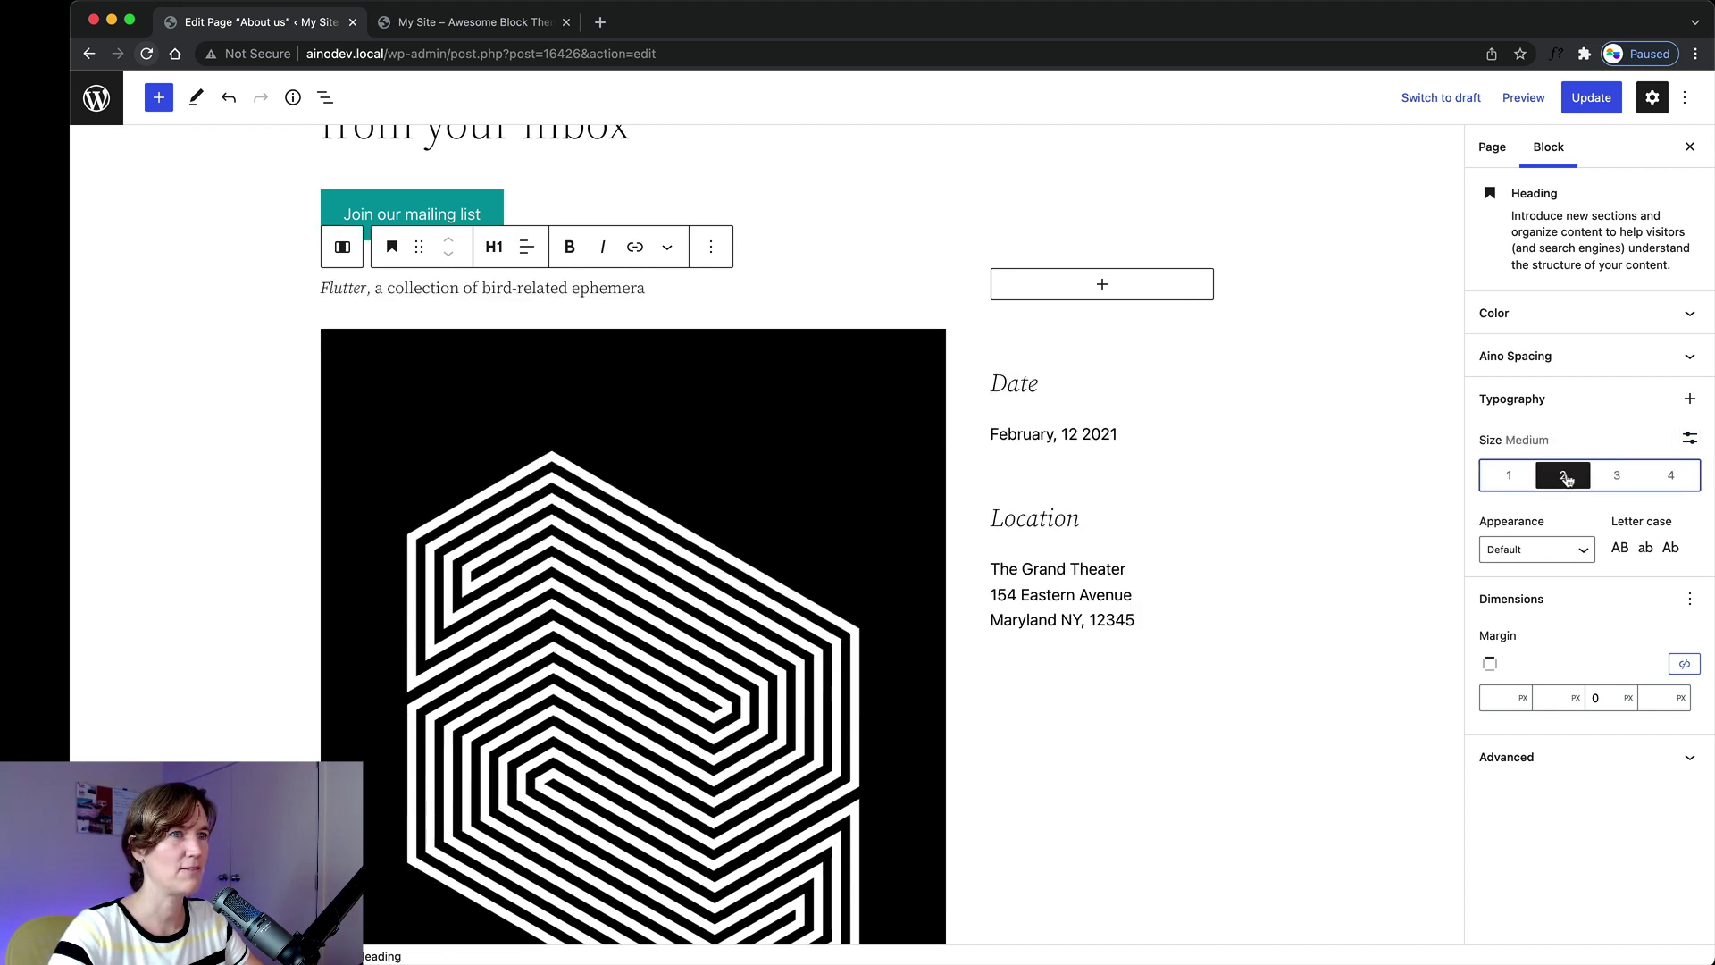
Reset all typography settings of the Flutter heading.
left_click(1691, 400)
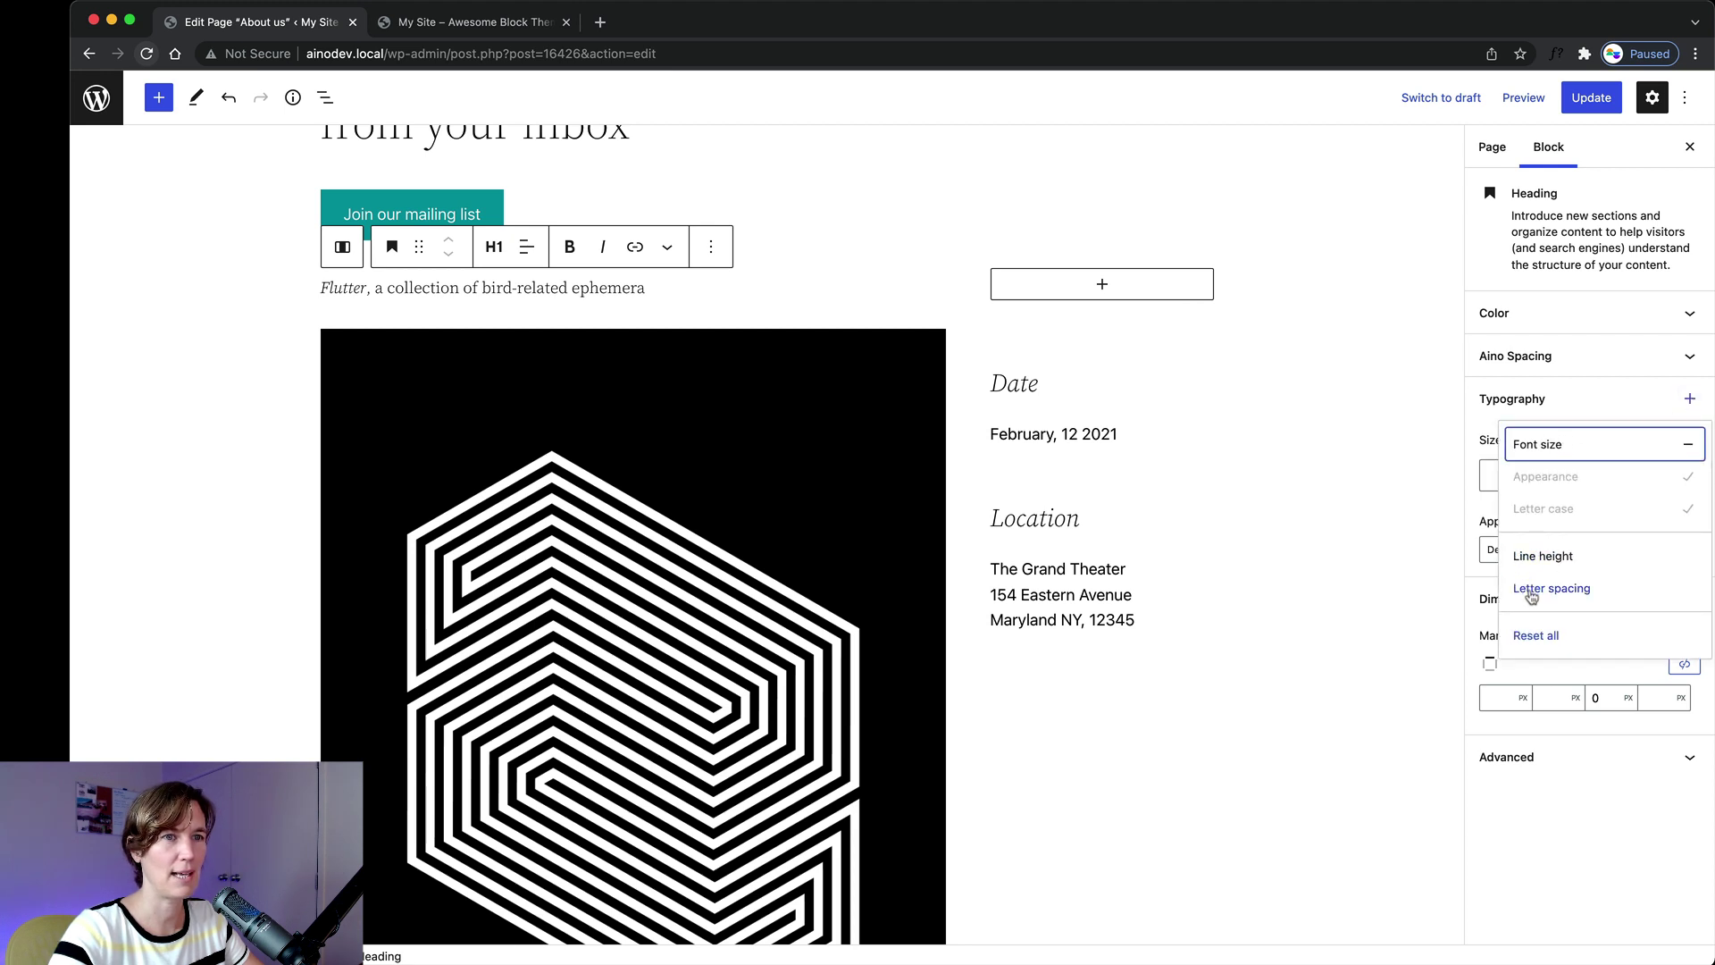
left_click(1546, 636)
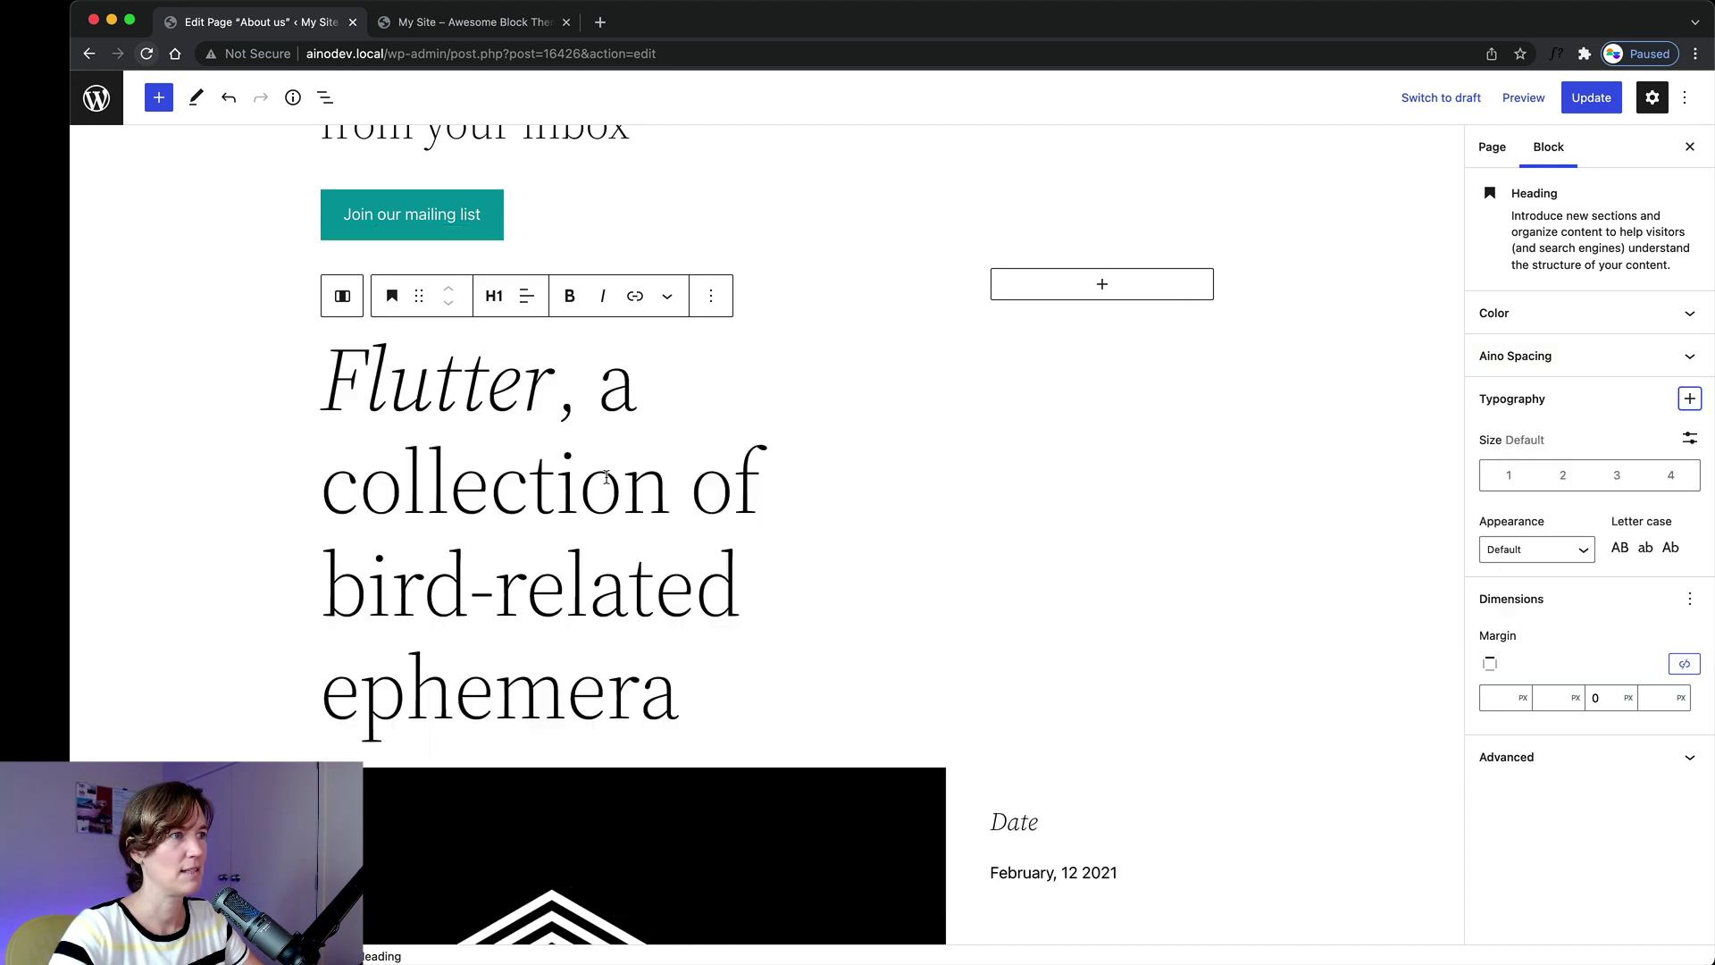
left_click(579, 479)
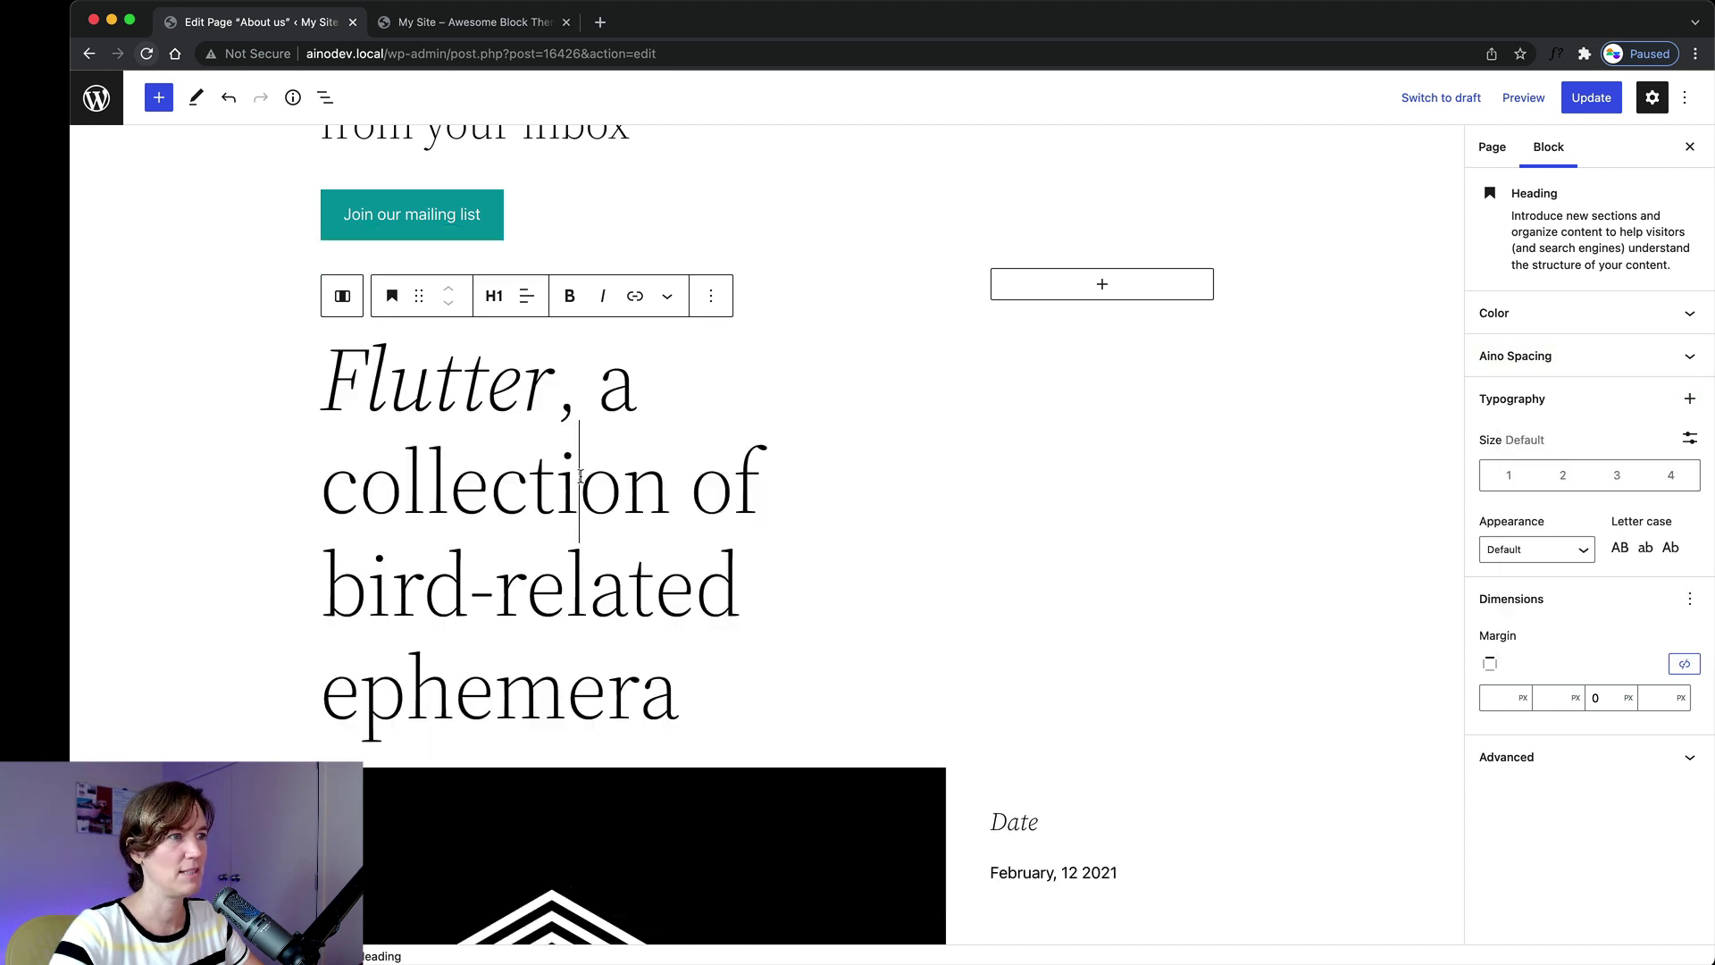
Open the custom font size entry for the Flutter heading and look over the heading on the page.
left_click(1689, 438)
left_click(1513, 471)
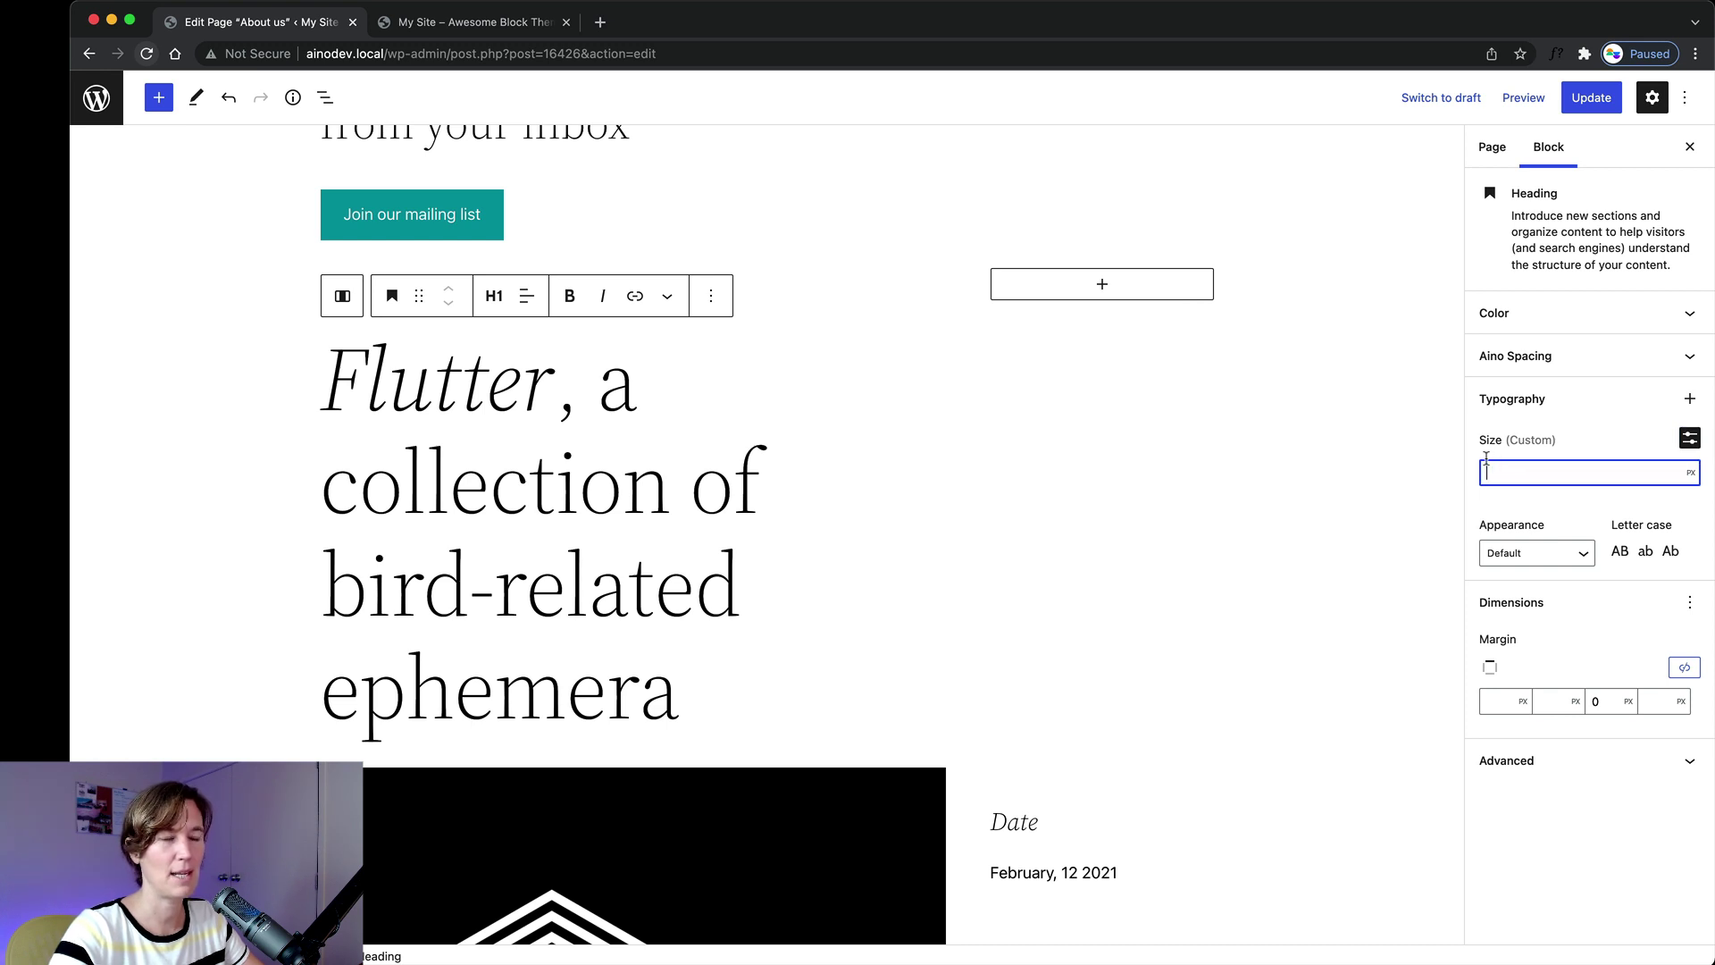
left_click(589, 523)
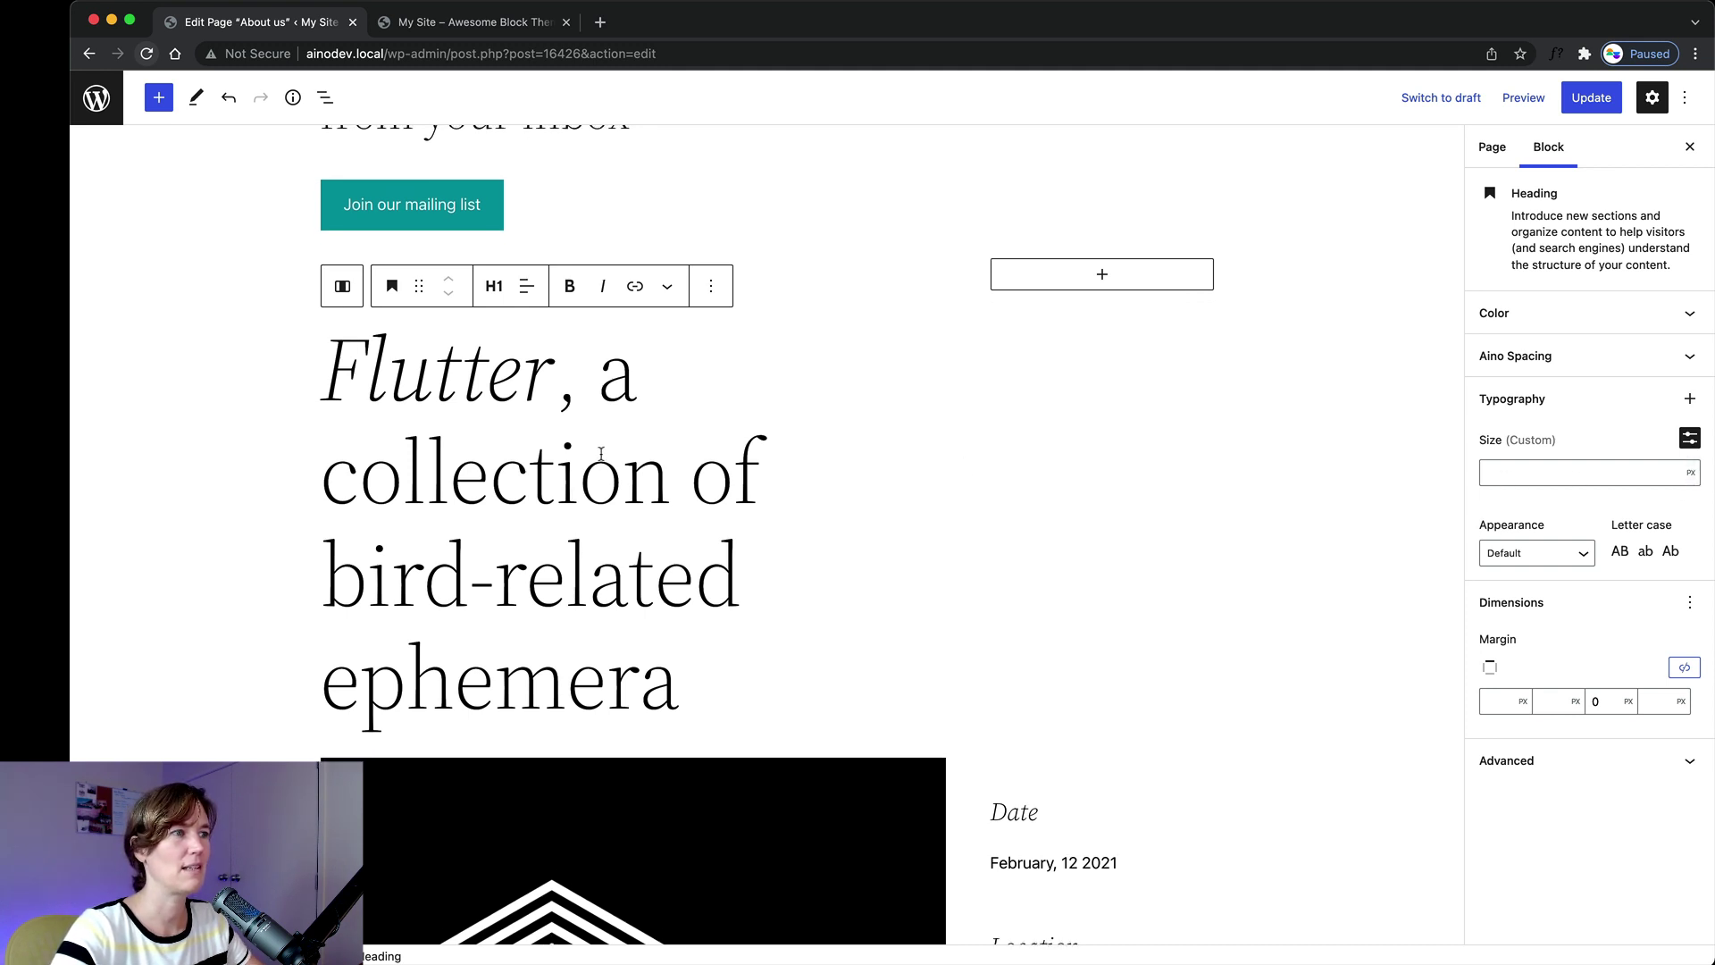
scroll(1403, 501, "up", 5)
scroll(1404, 502, "down", 6)
scroll(1037, 501, "up", 1)
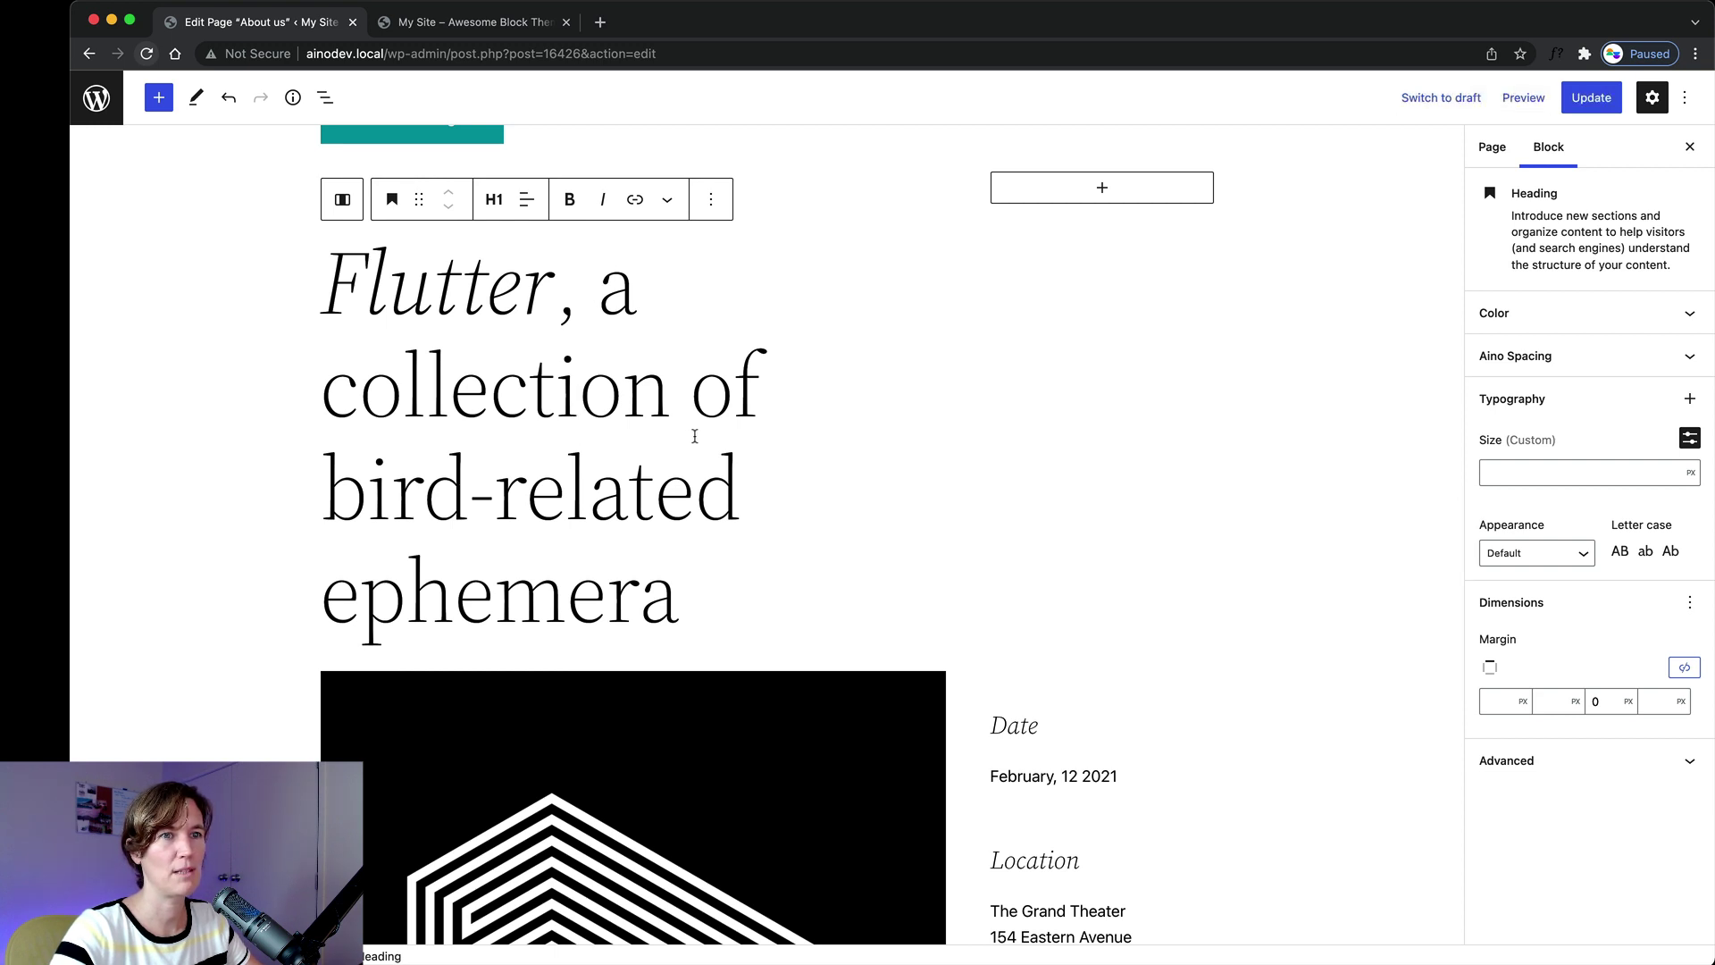
Set the Flutter heading's appearance to Bold and its letter case to uppercase.
left_click(1550, 561)
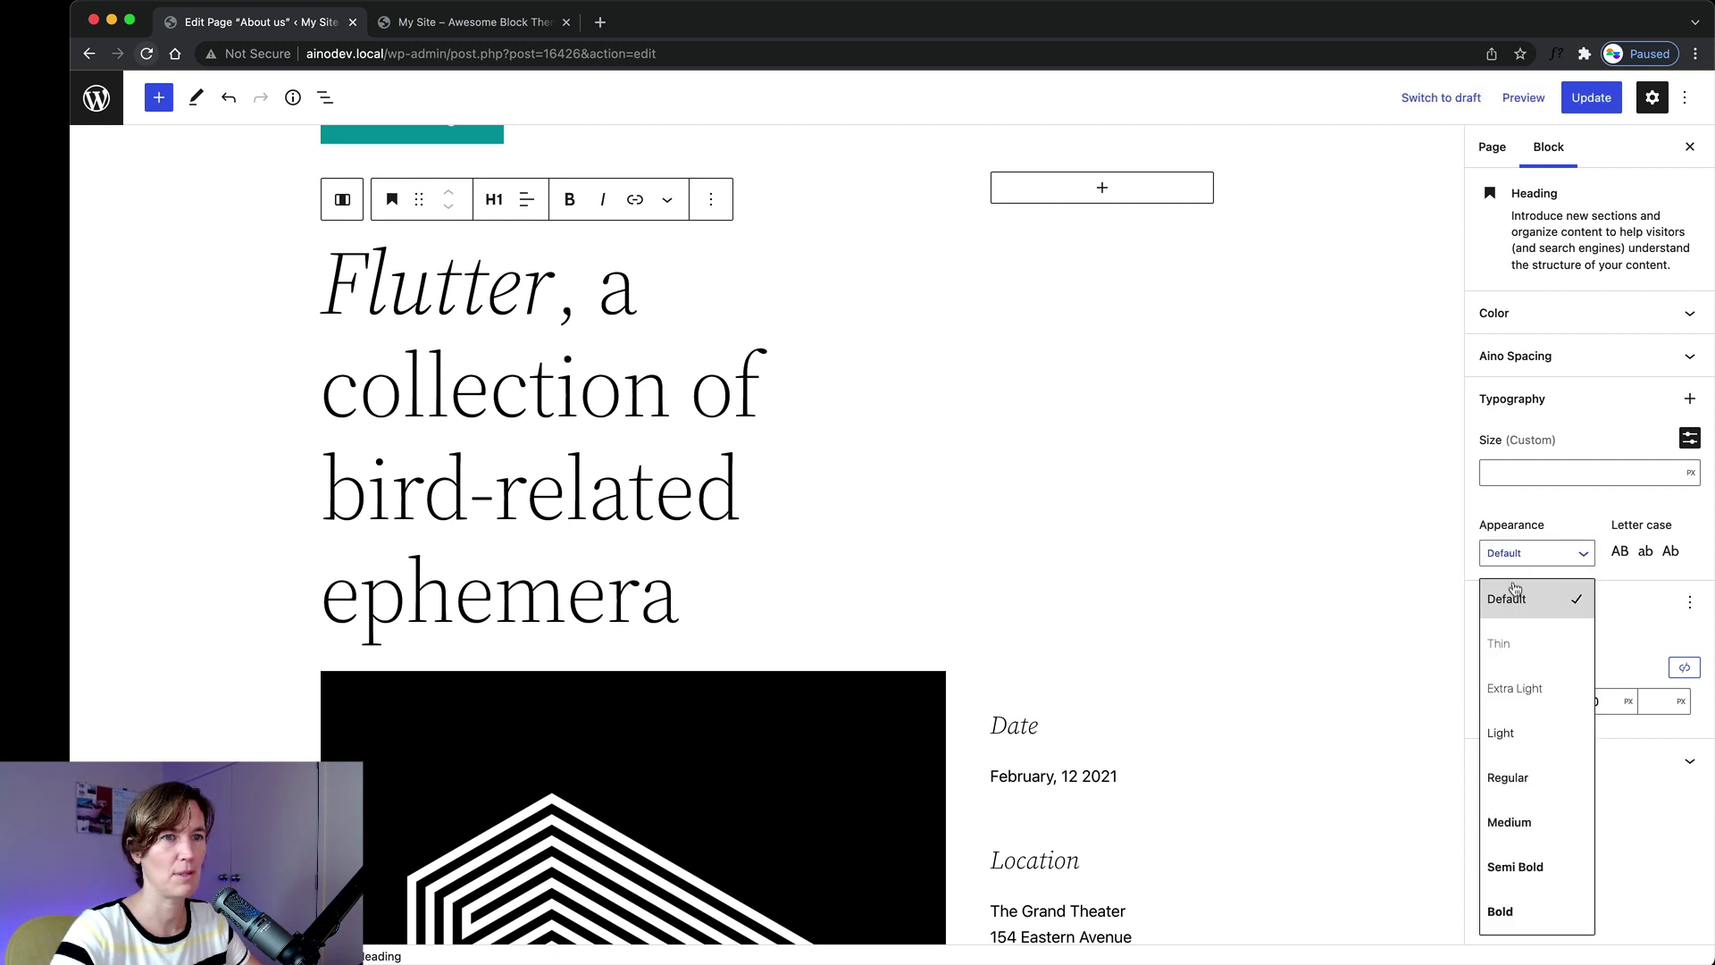
left_click(1510, 911)
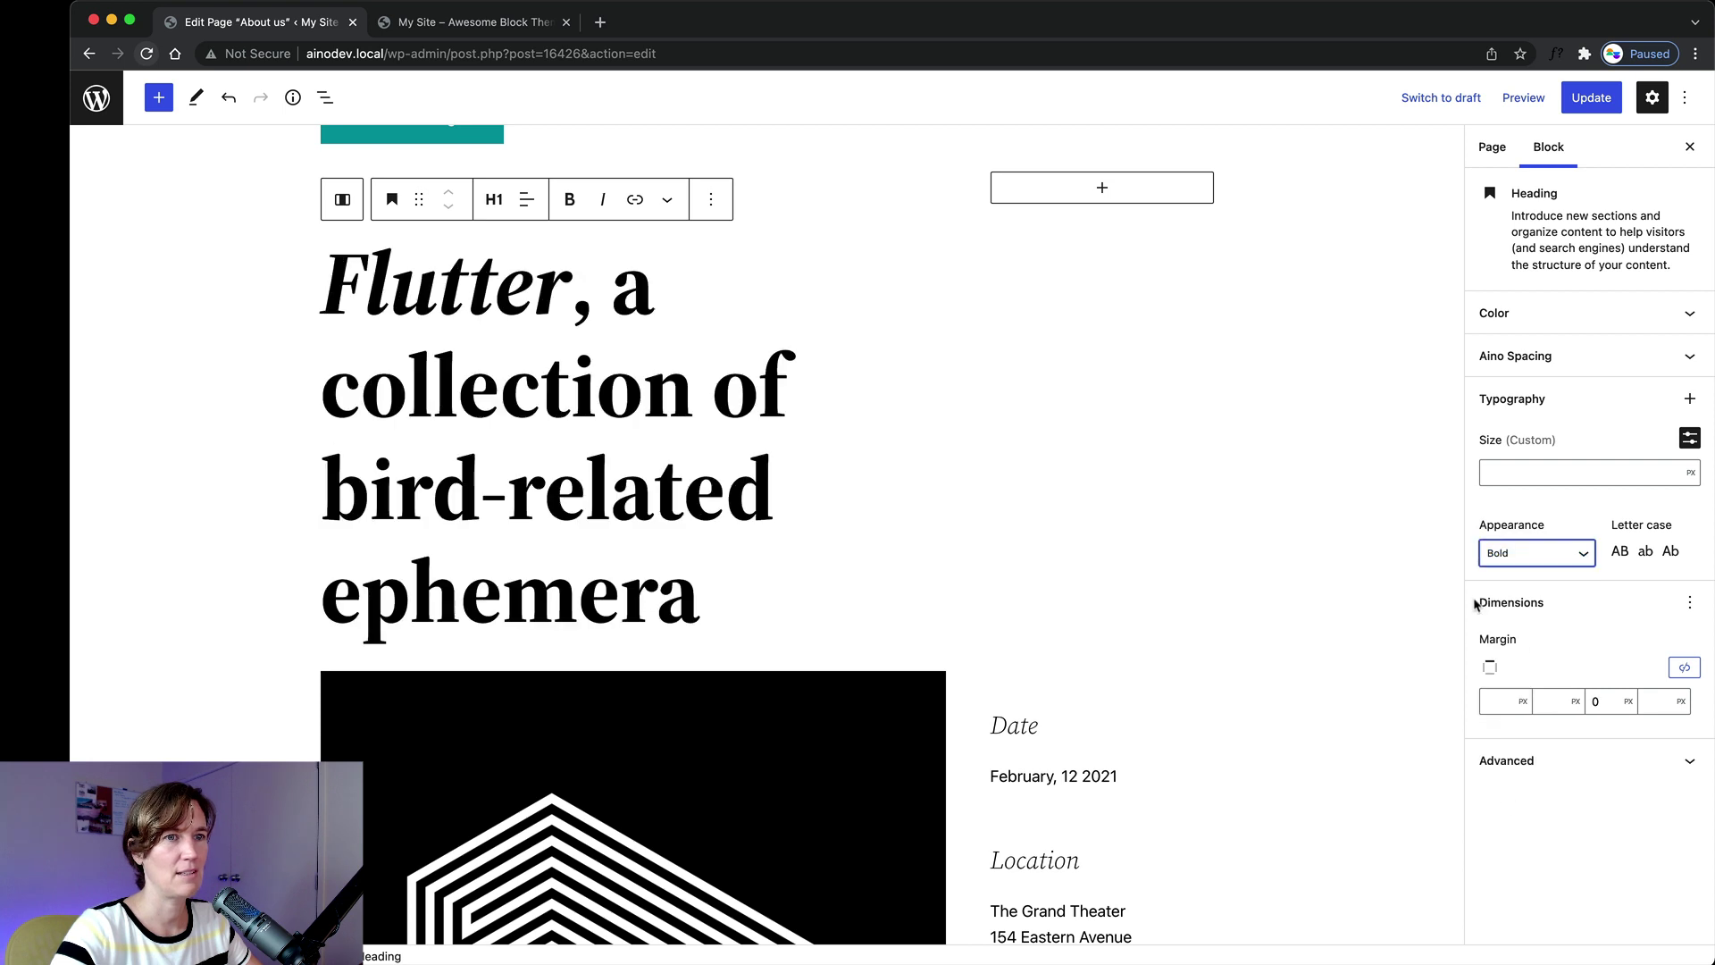
left_click(1620, 551)
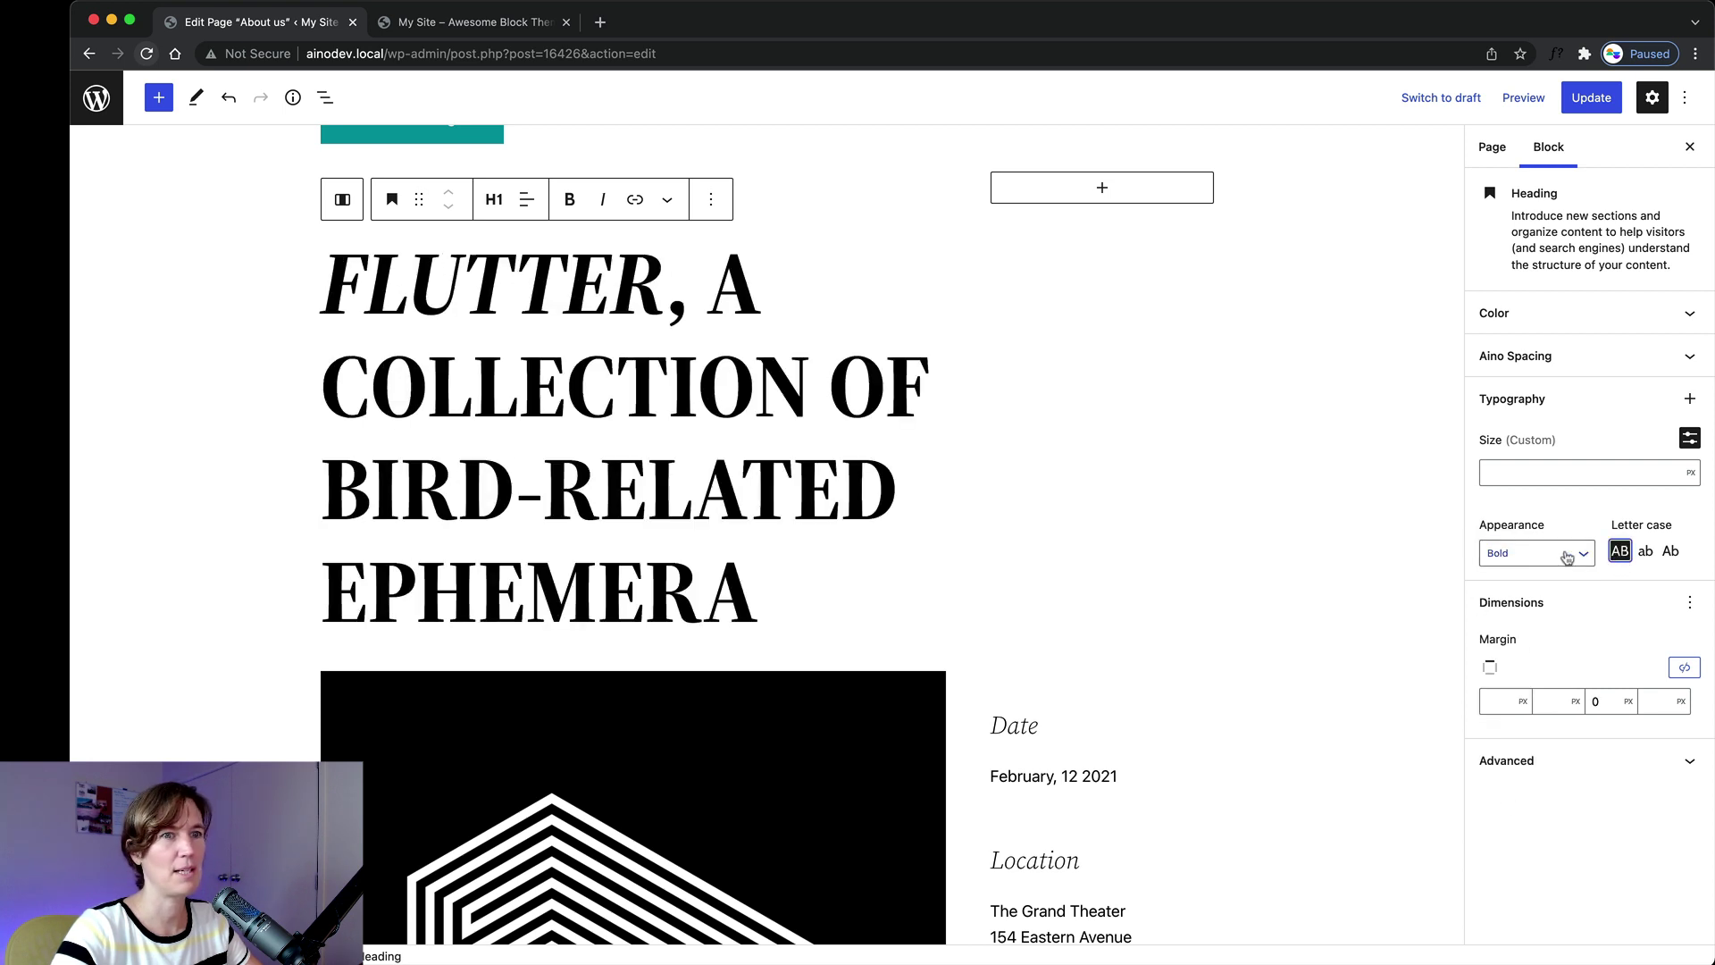
Look over the About us page from the Pigeon, Sparrow and Falcon columns down to the Flutter heading.
scroll(1448, 536, "up", 2)
scroll(1447, 536, "down", 3)
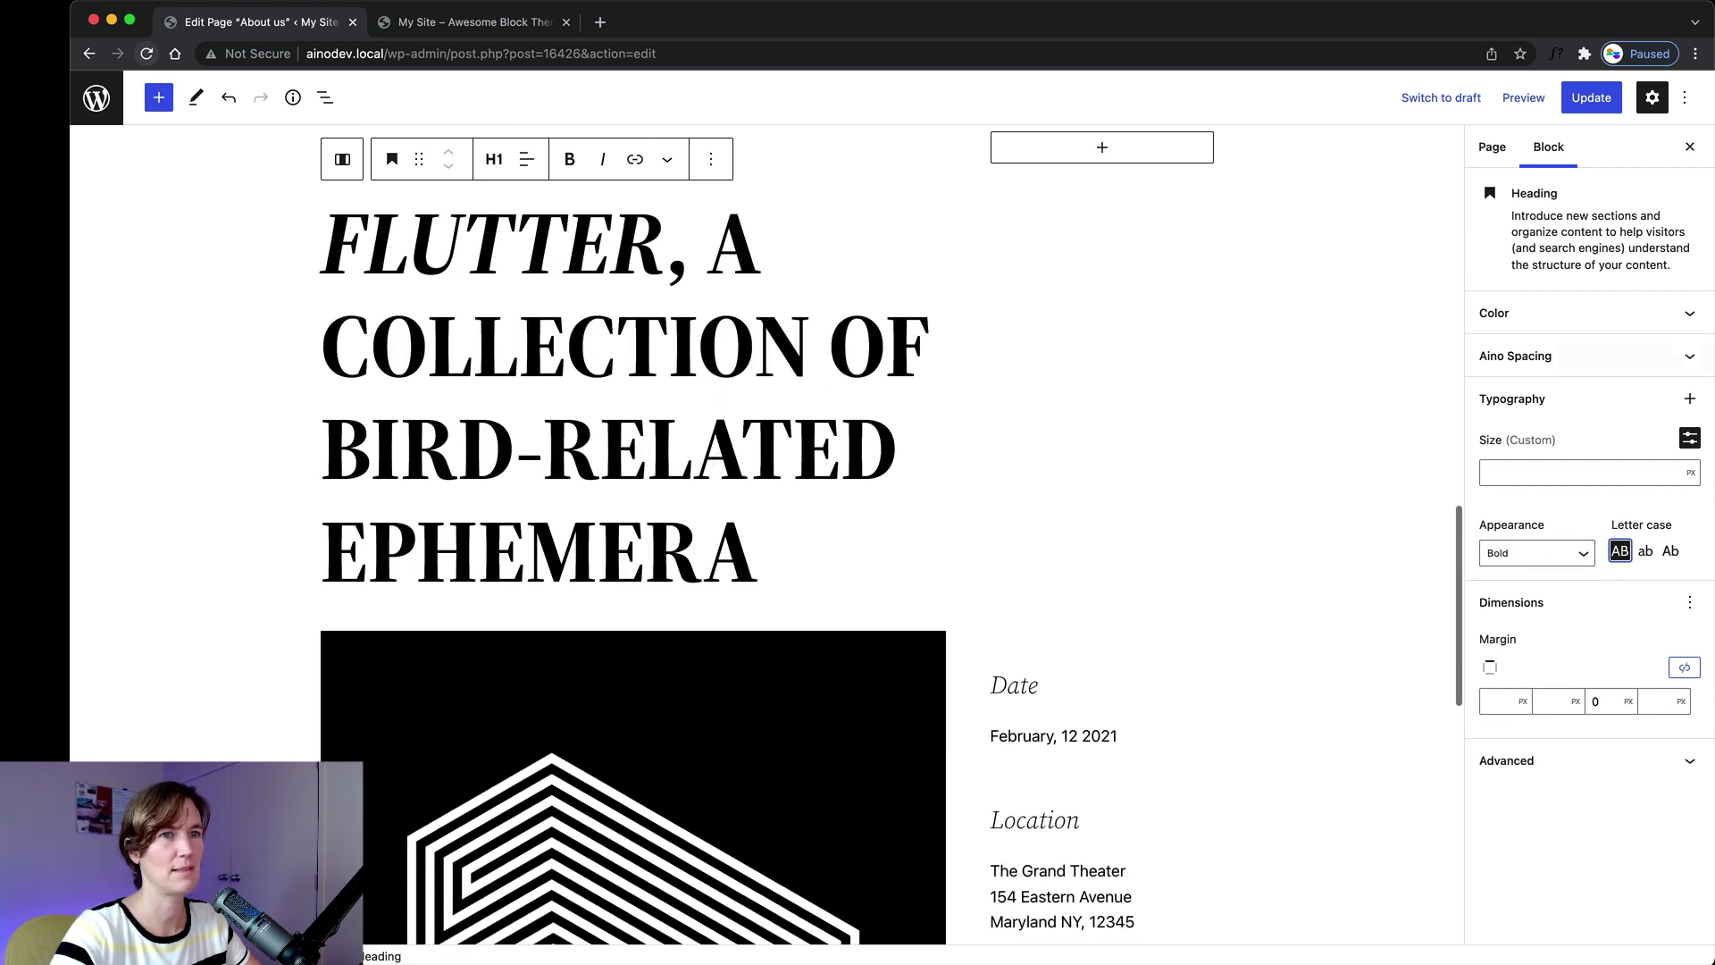
scroll(547, 558, "down", 15)
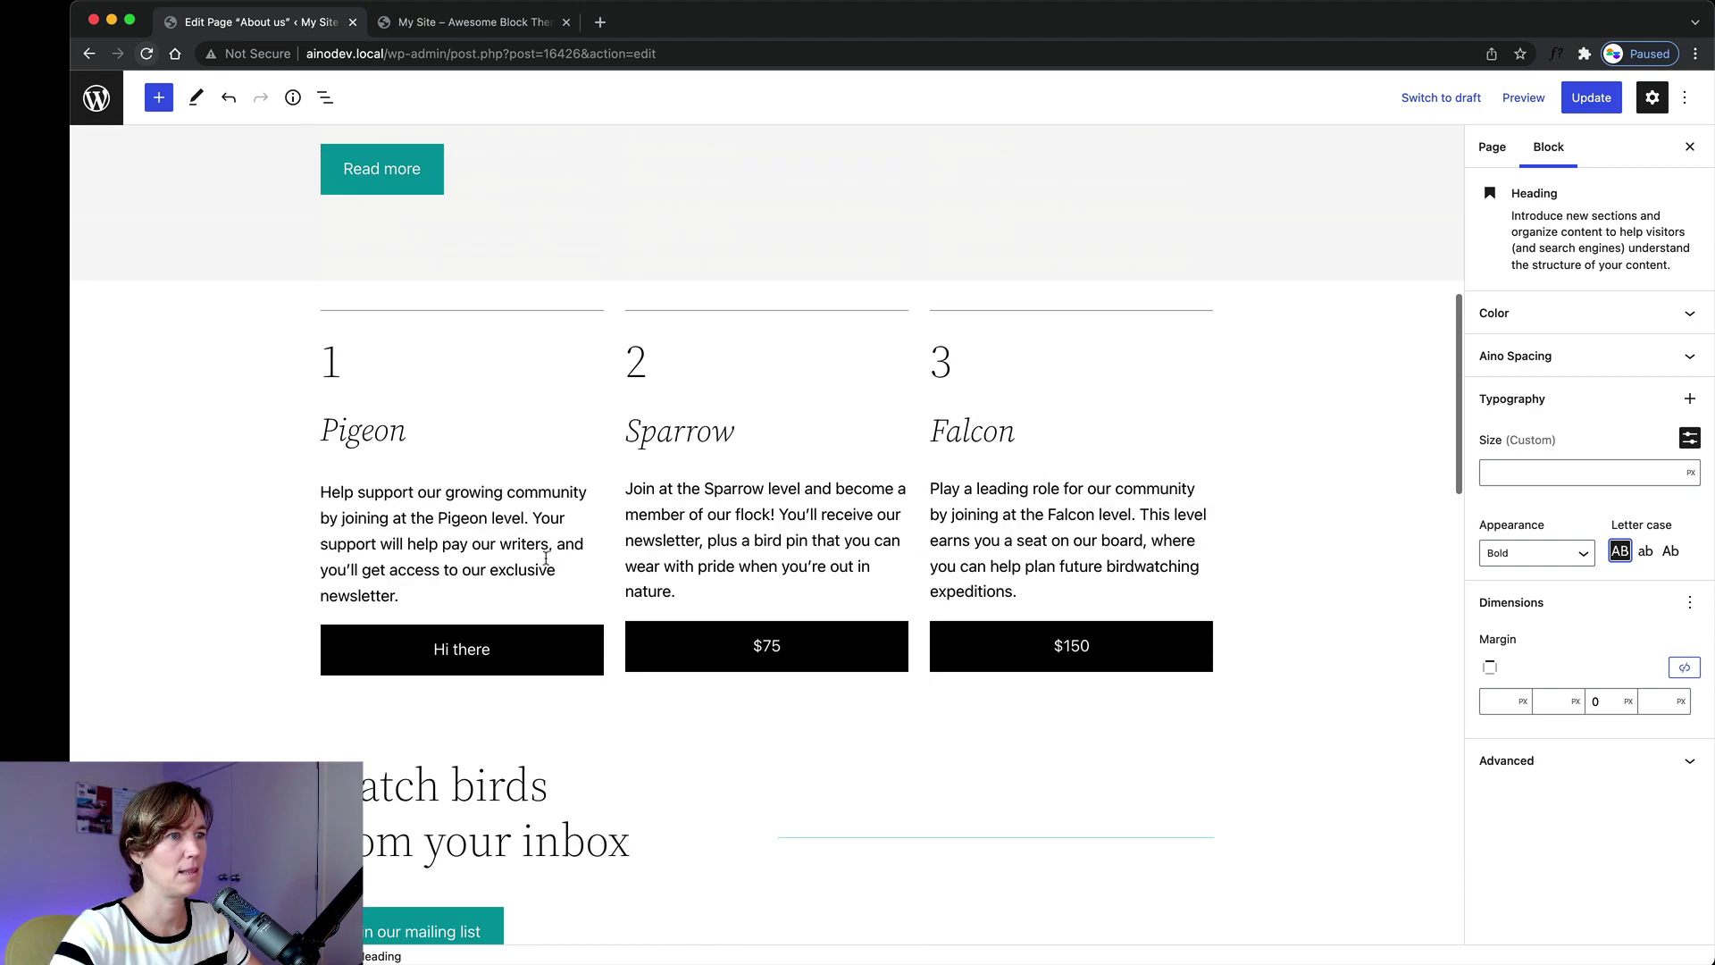
scroll(547, 559, "down", 10)
scroll(547, 558, "up", 10)
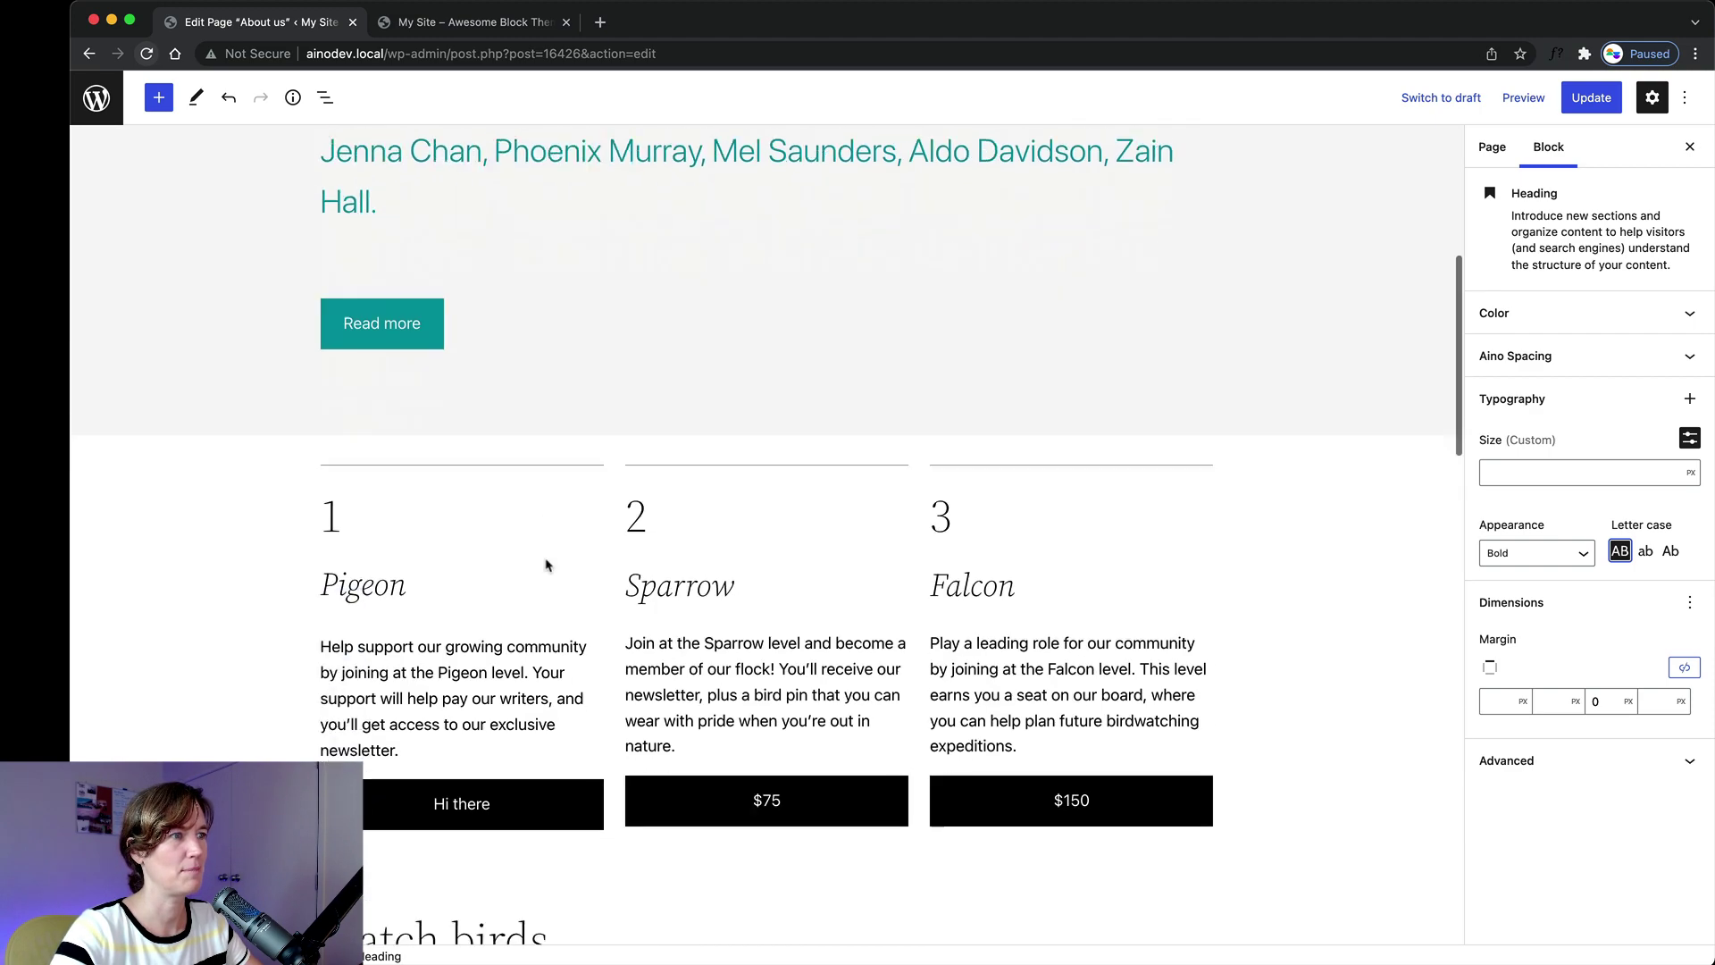
scroll(547, 559, "down", 4)
scroll(547, 559, "down", 5)
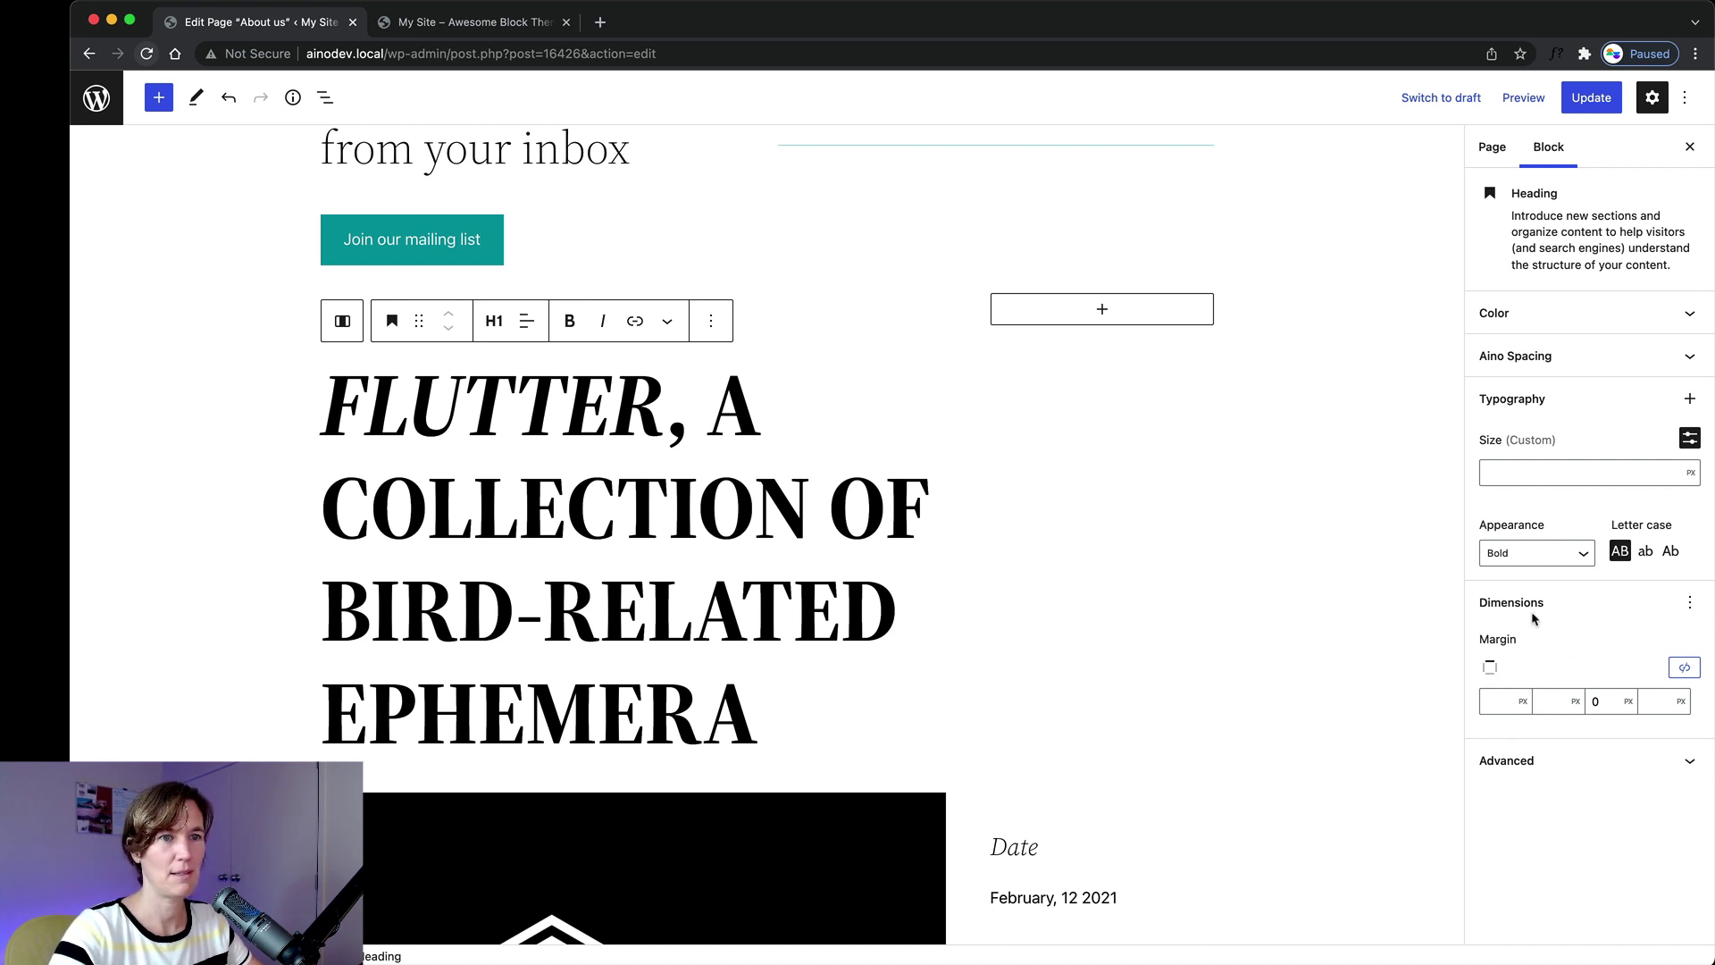
Try to clear the Flutter heading's bottom margin and check the individual margin sides.
left_click(1593, 702)
key("BackSpace")
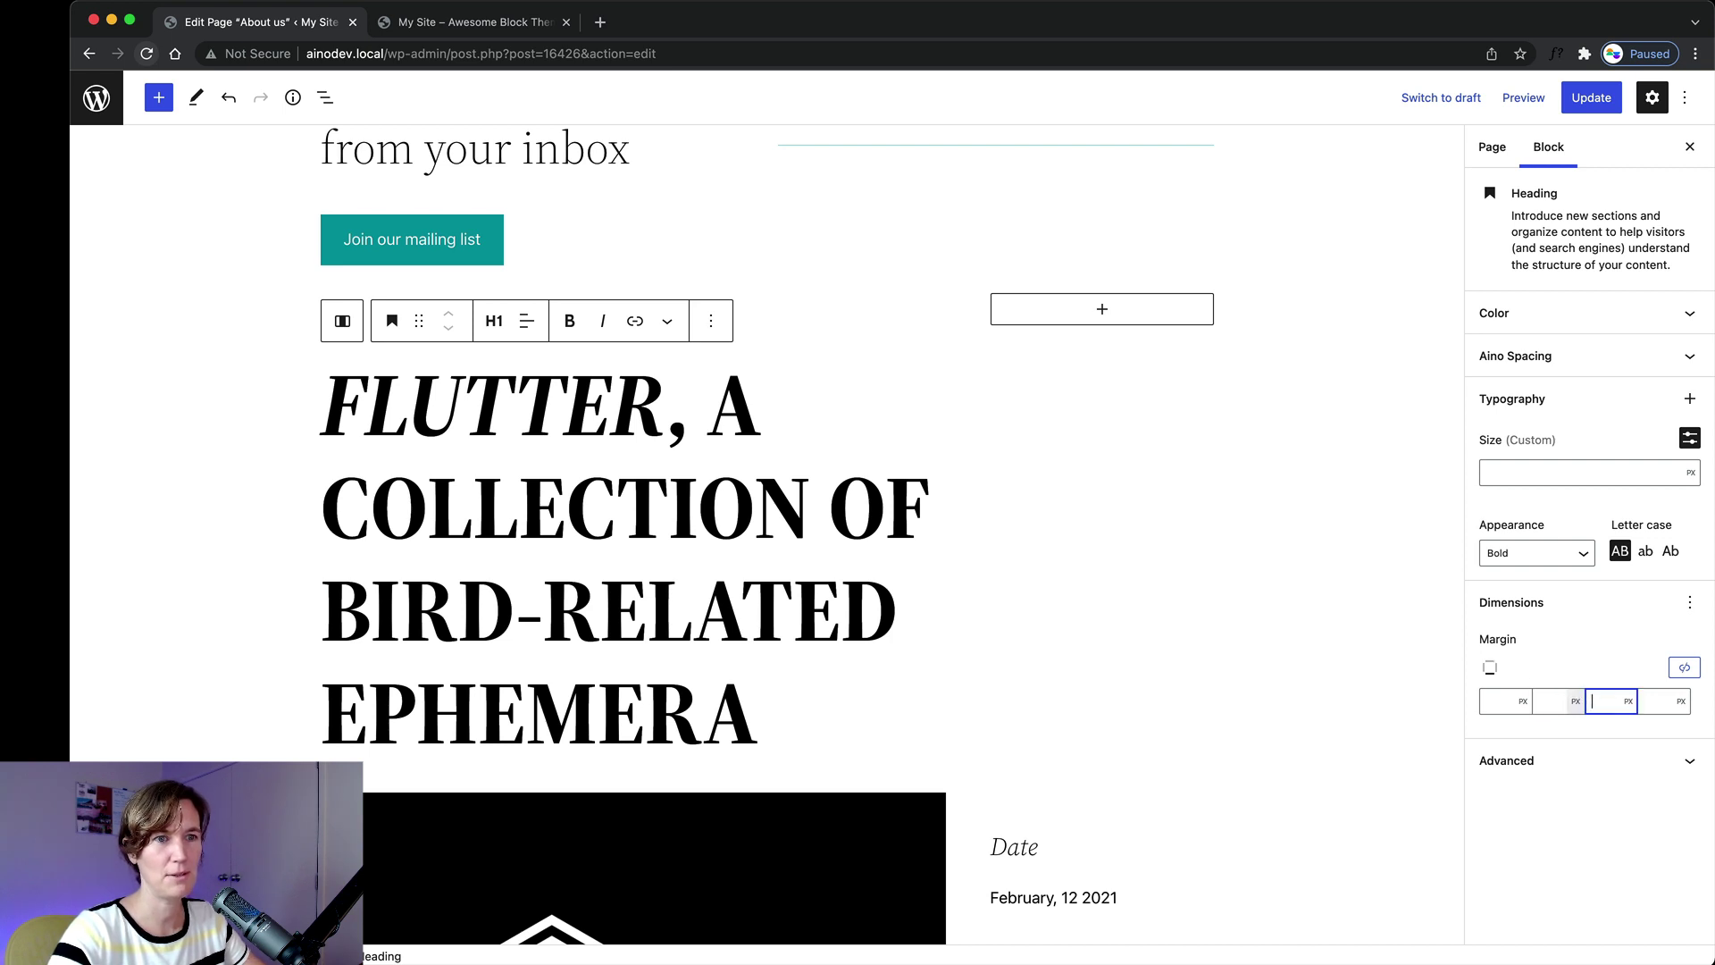
left_click(1506, 706)
left_click(1554, 698)
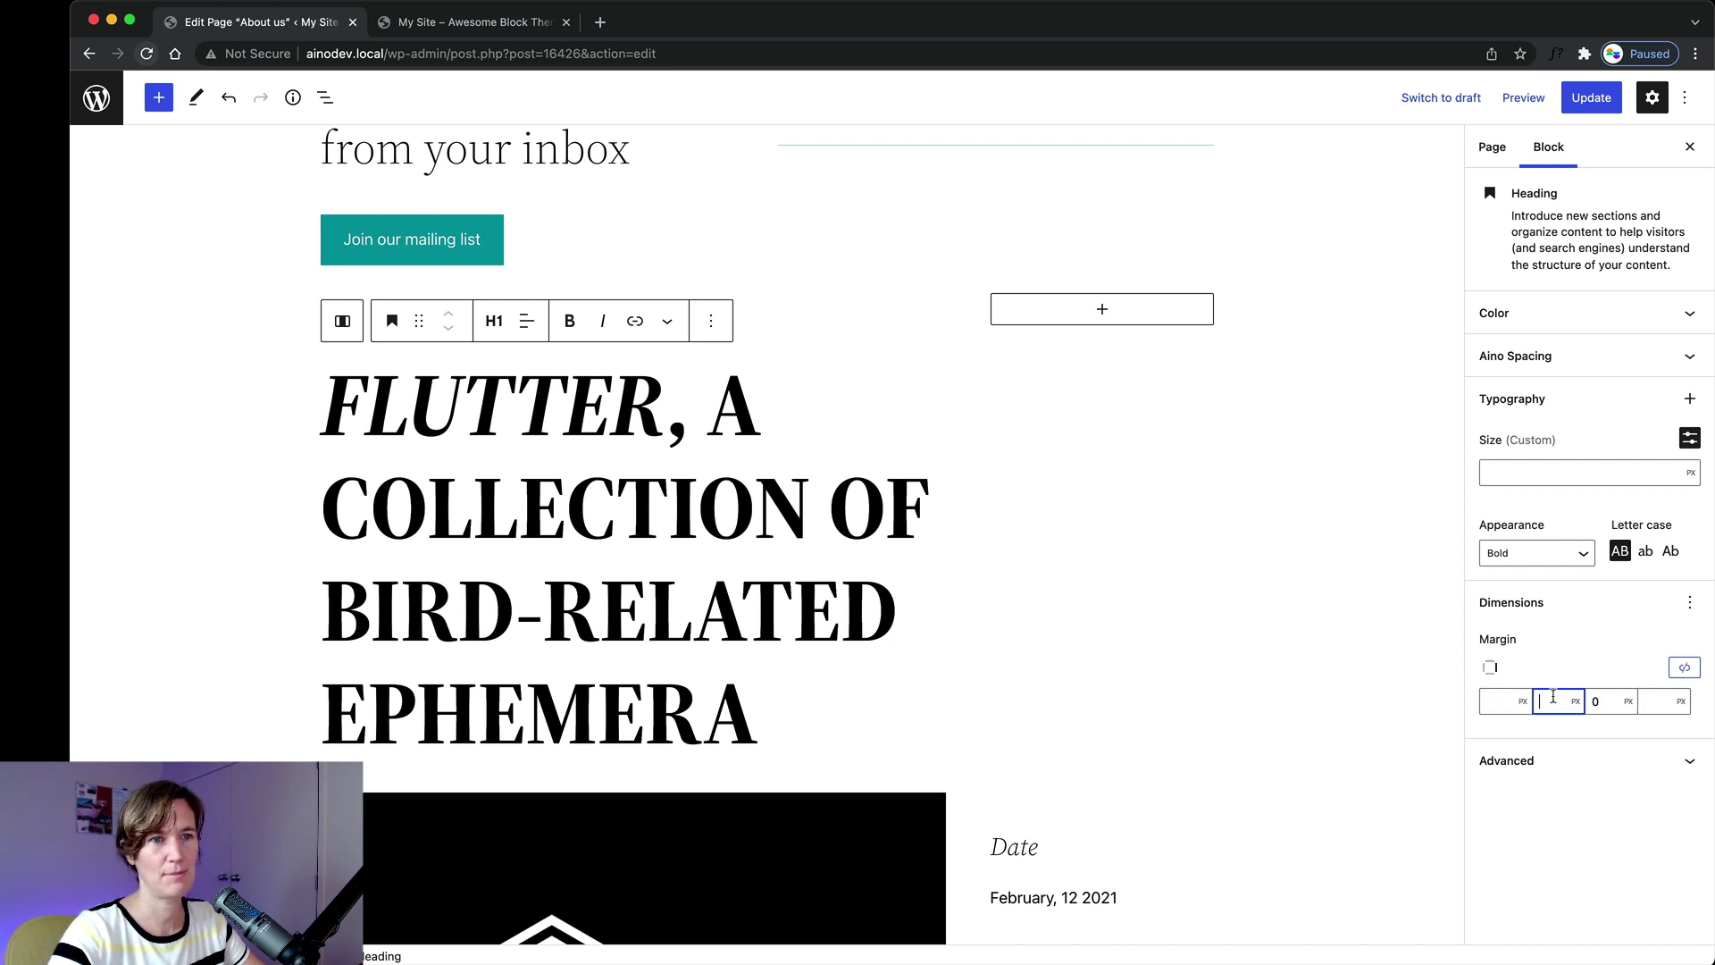
left_click(1628, 702)
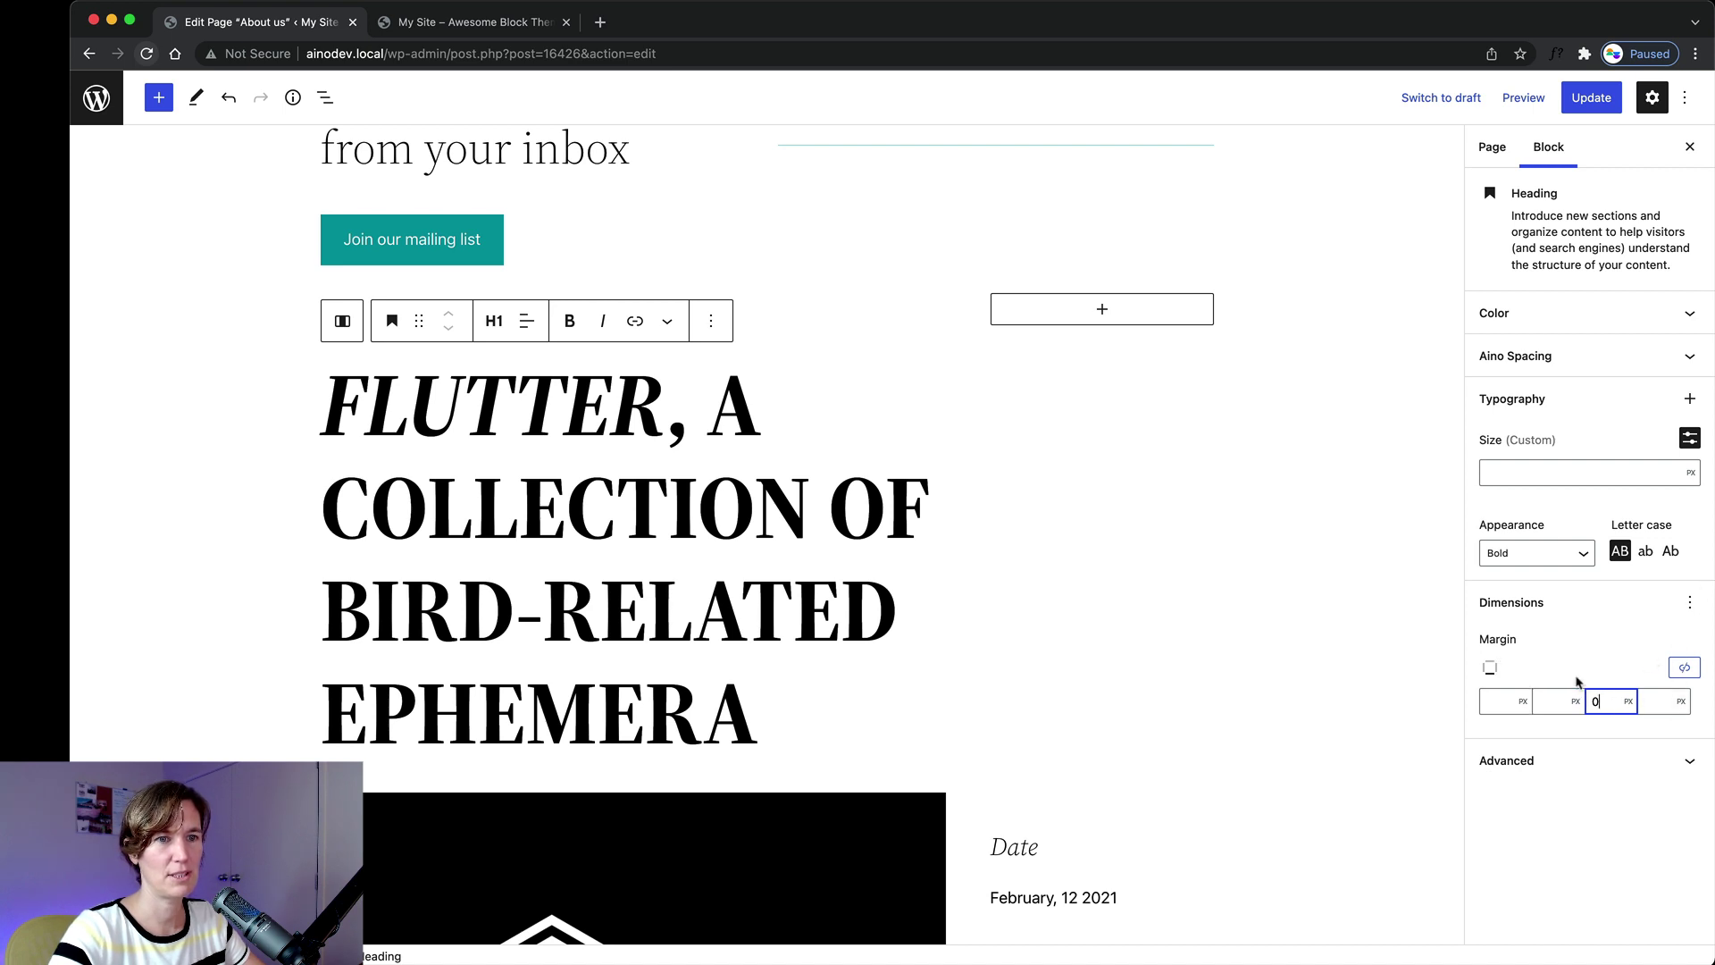
Reset all dimension settings of the Flutter heading and add the Margin control back.
left_click(1690, 602)
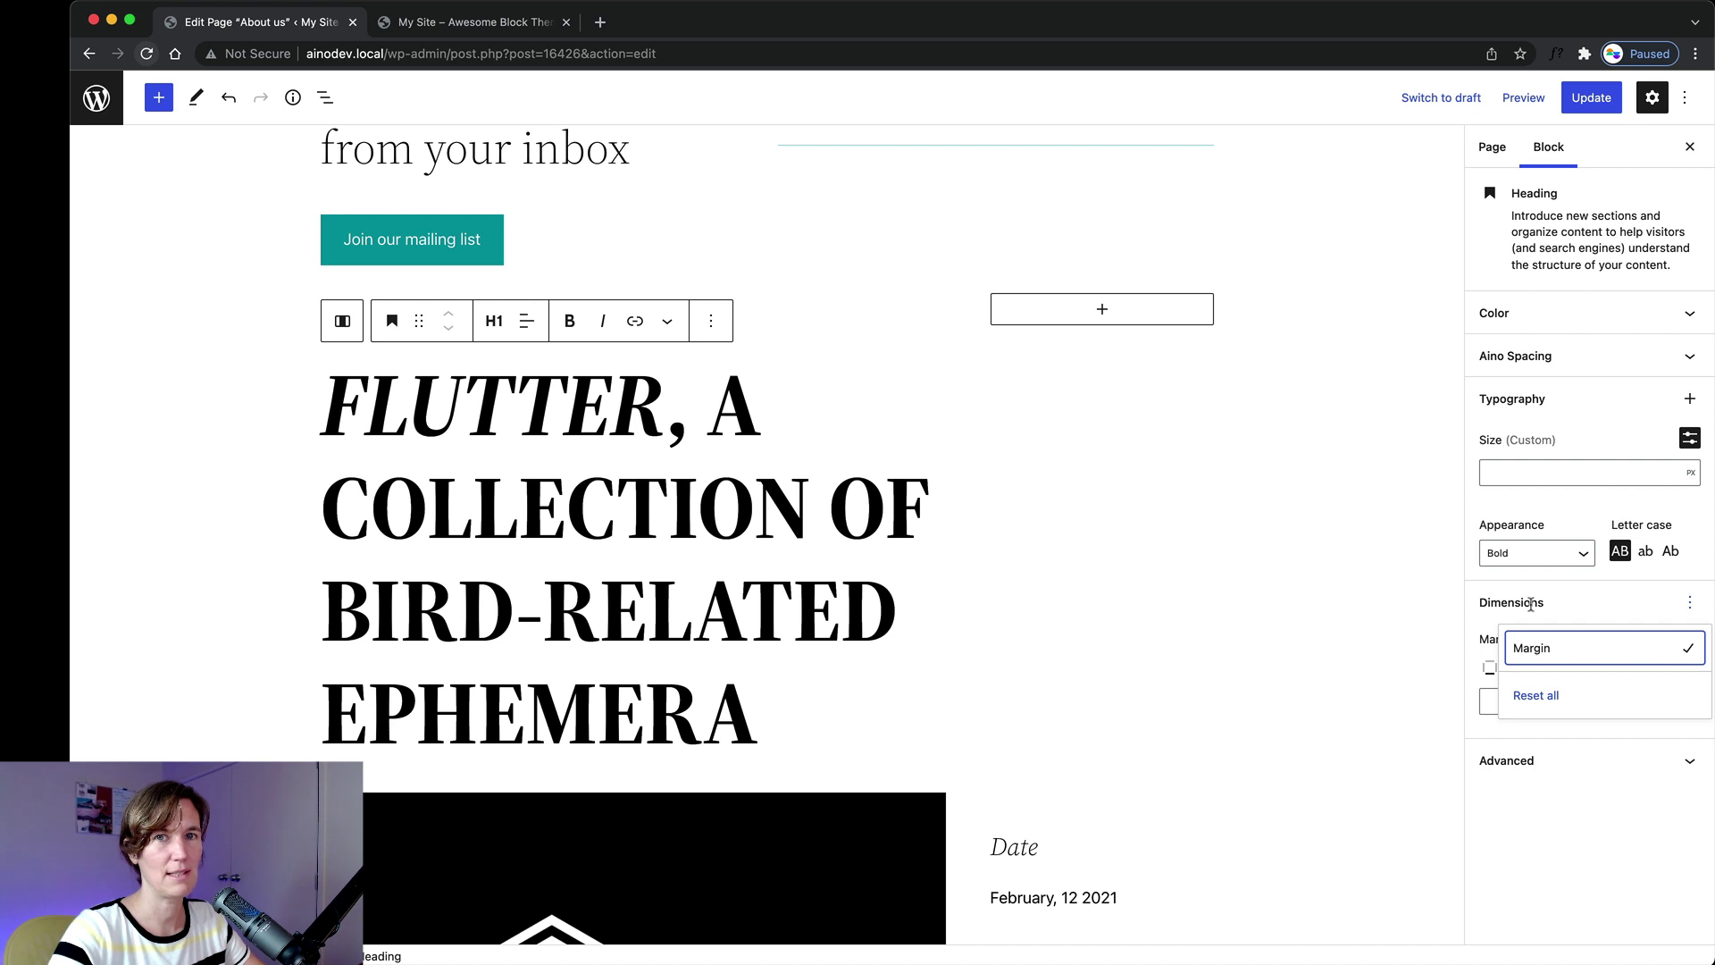
left_click(1533, 695)
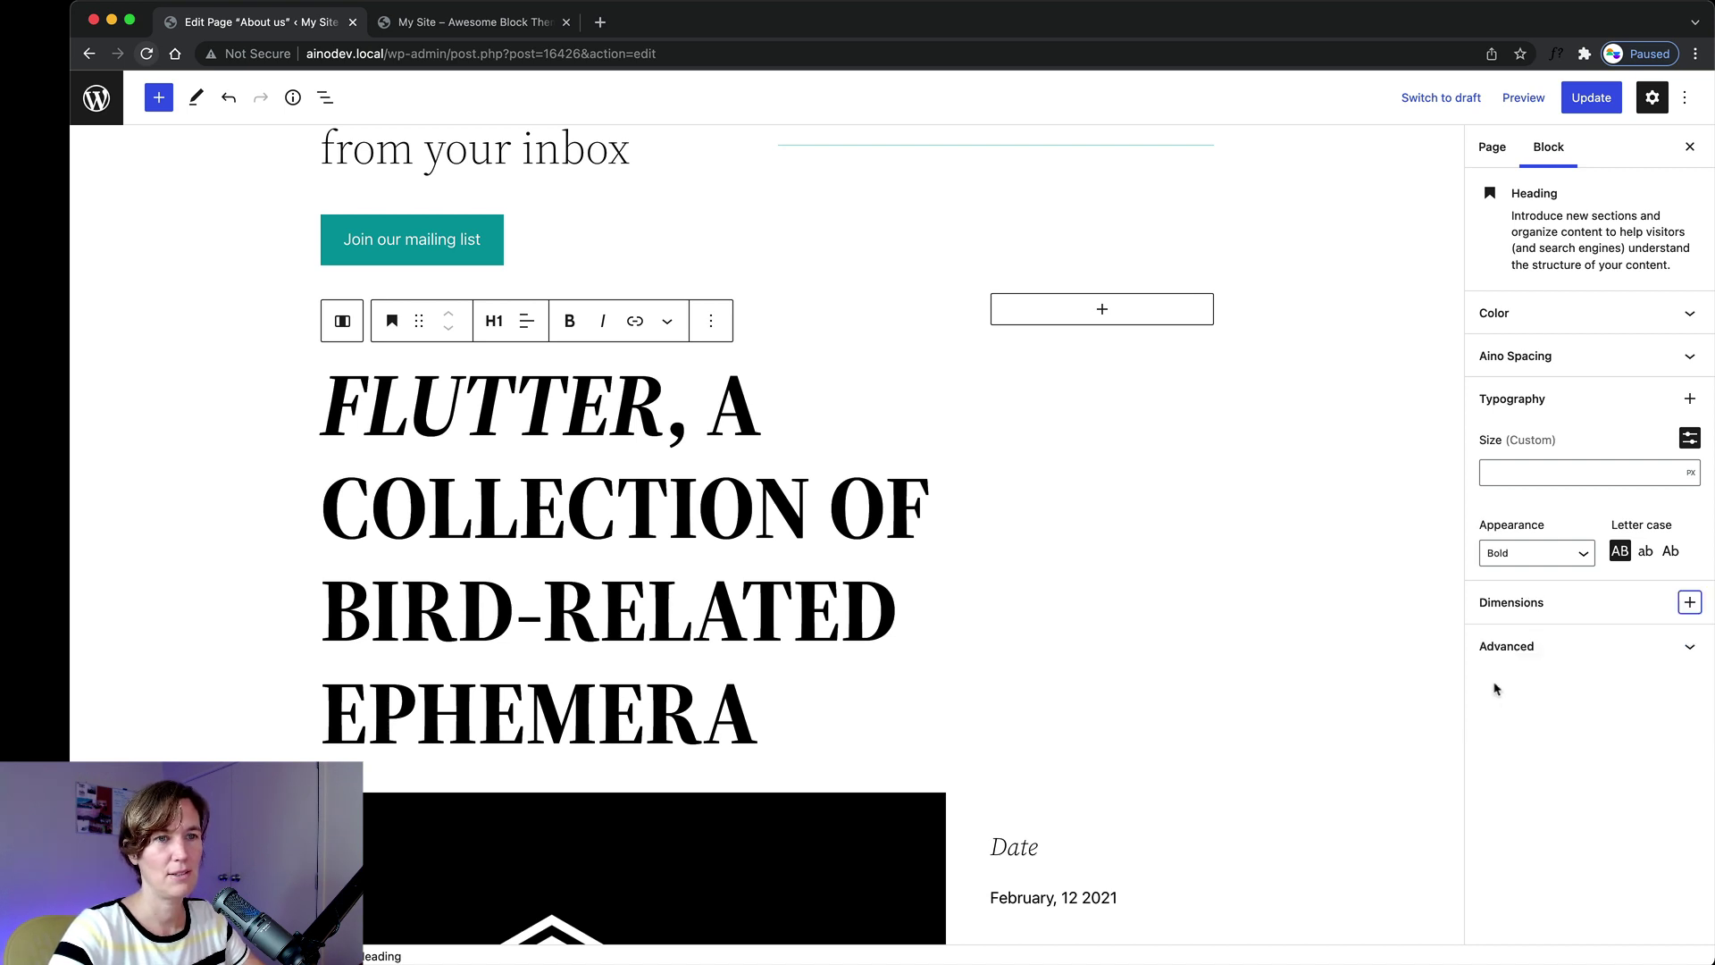
left_click(1700, 603)
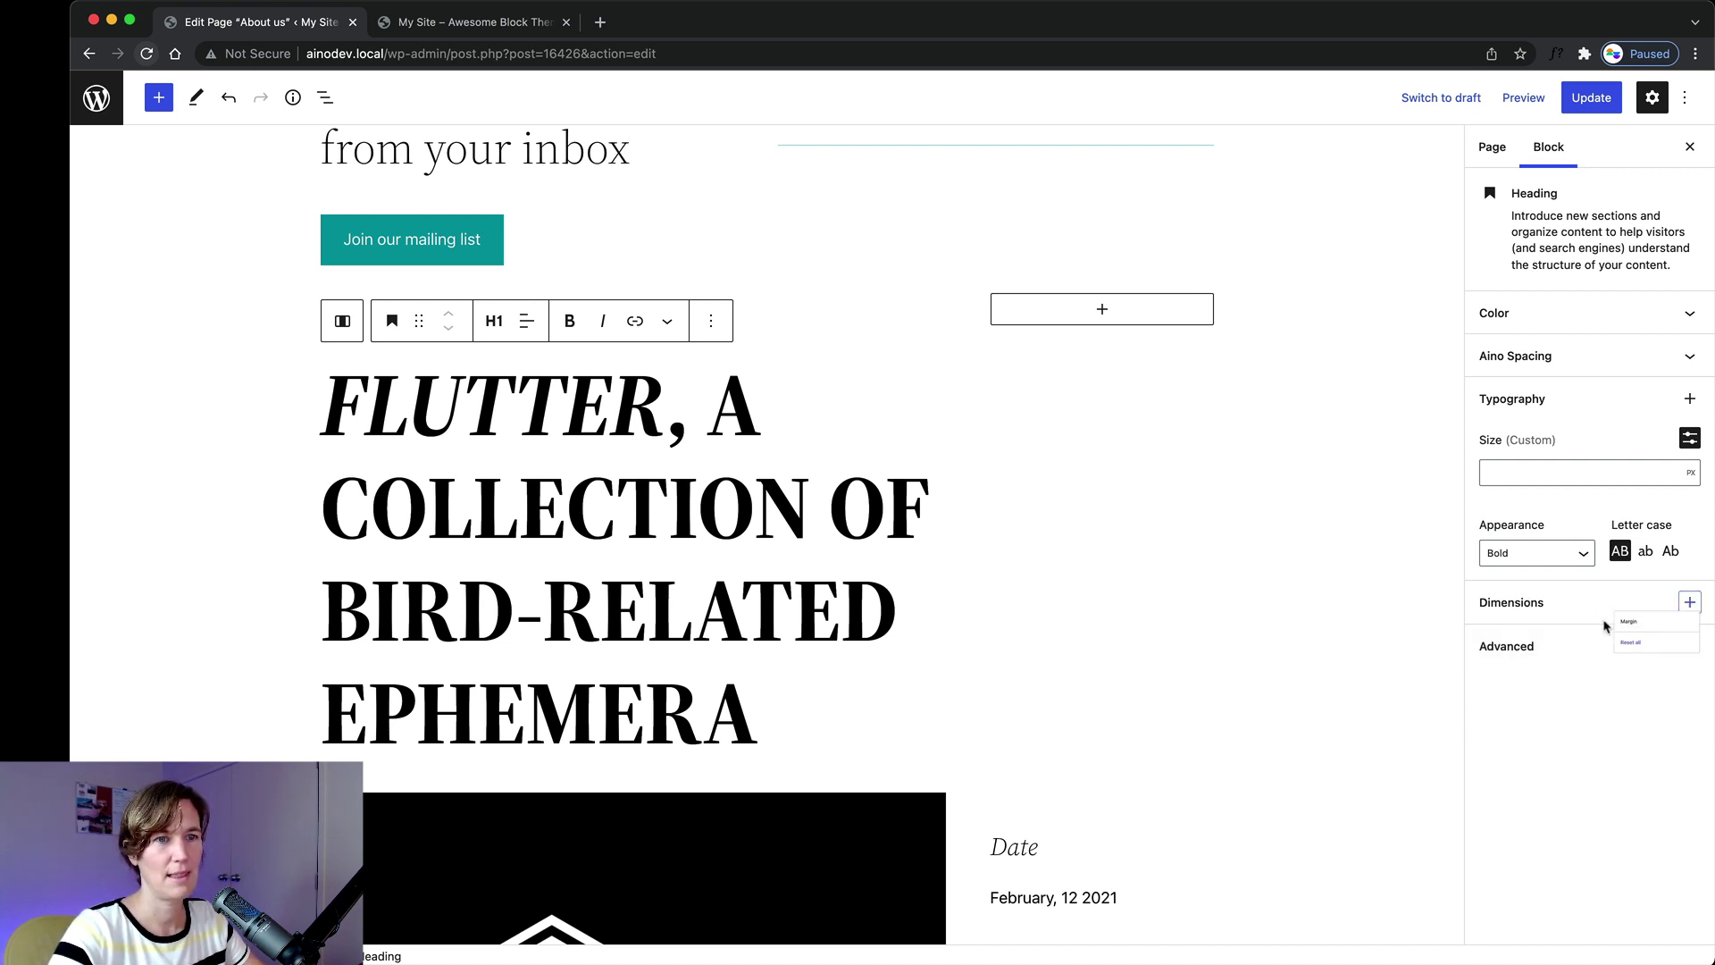
left_click(1547, 662)
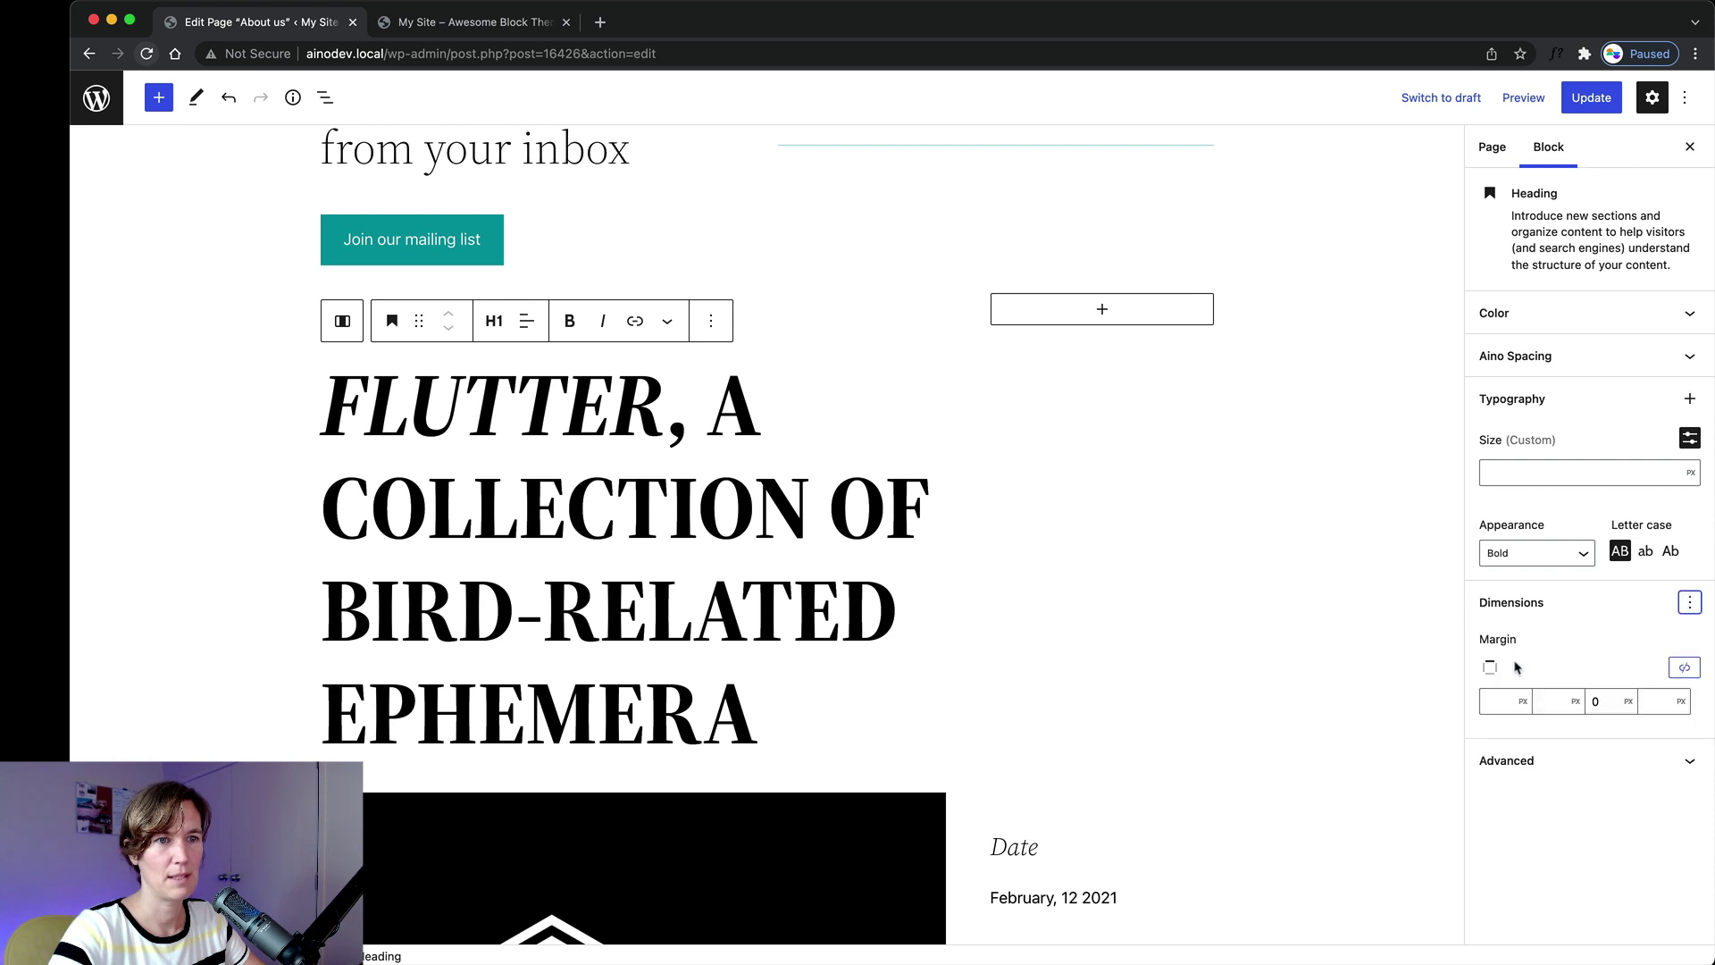
Link the Flutter heading's margin sides and set the margin to 20 px on all of them.
left_click(1684, 667)
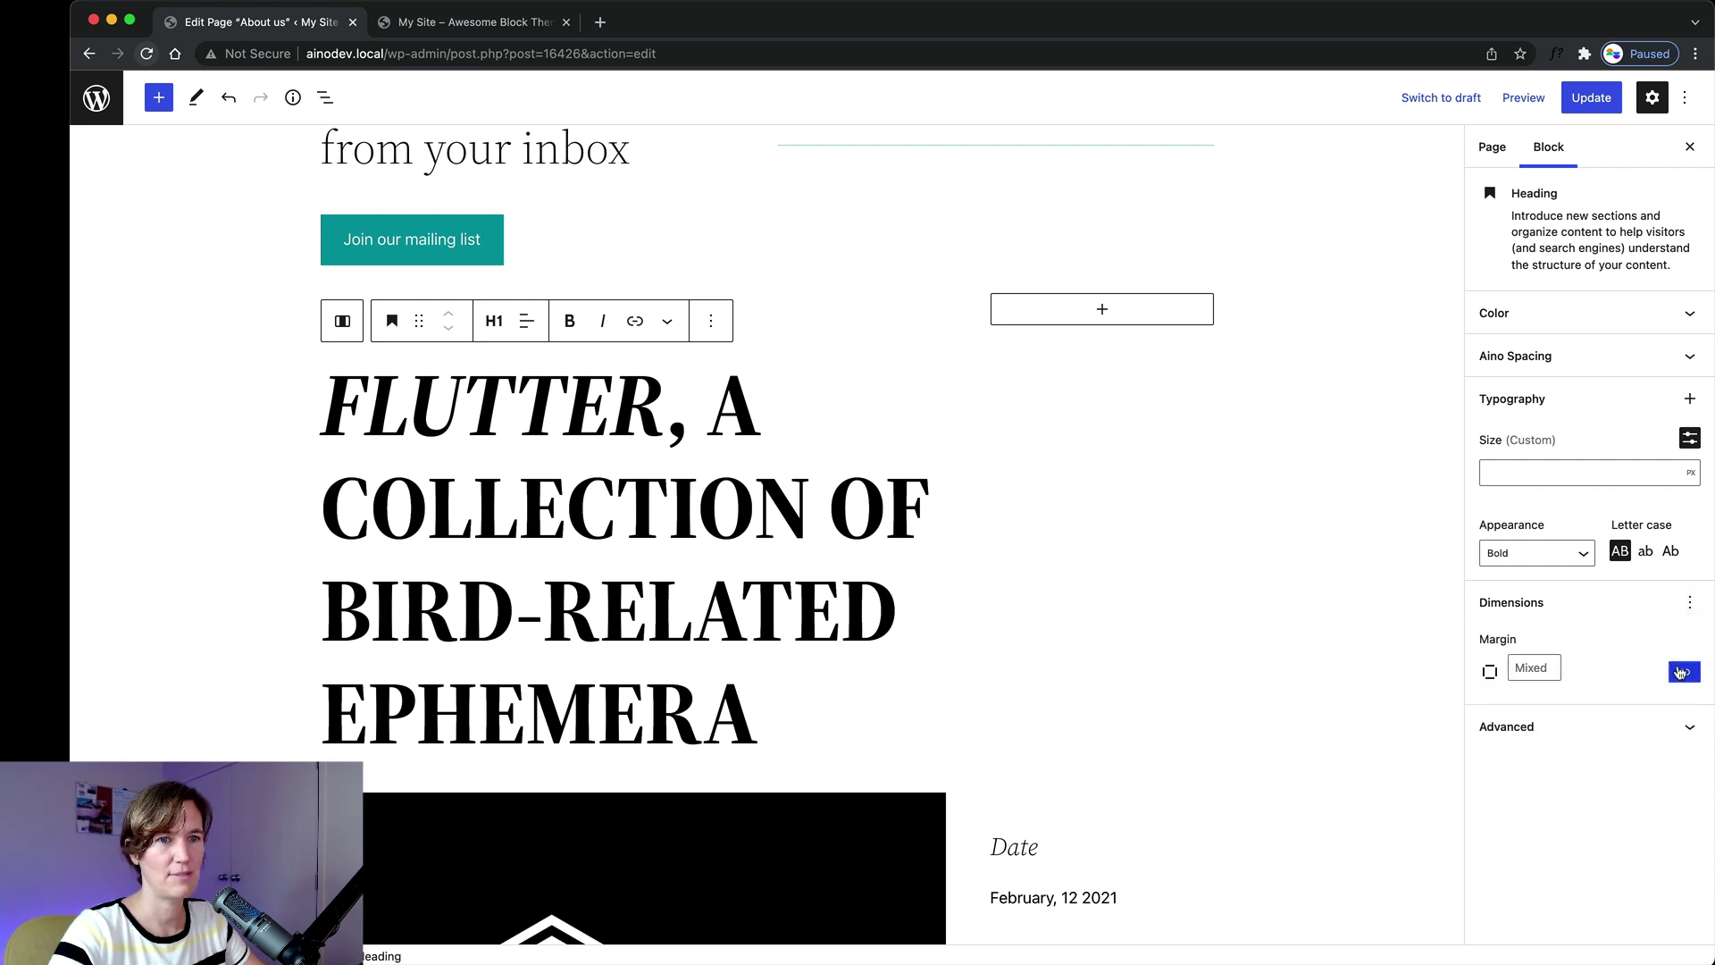
left_click(1529, 672)
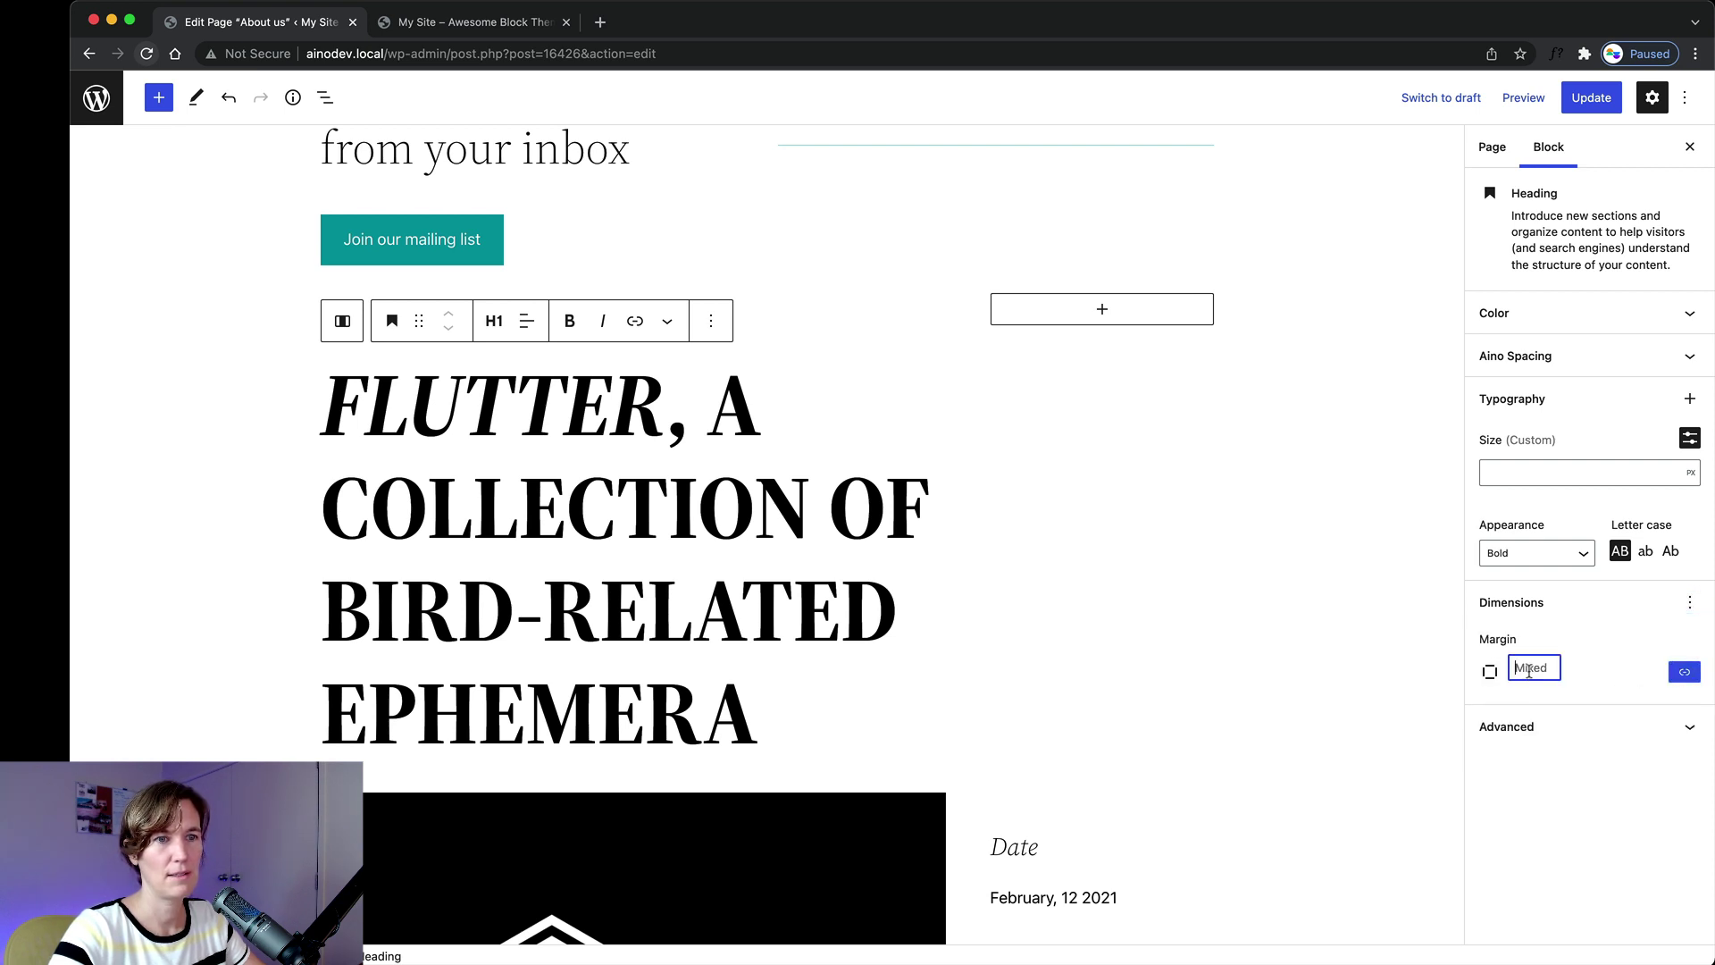
type("20")
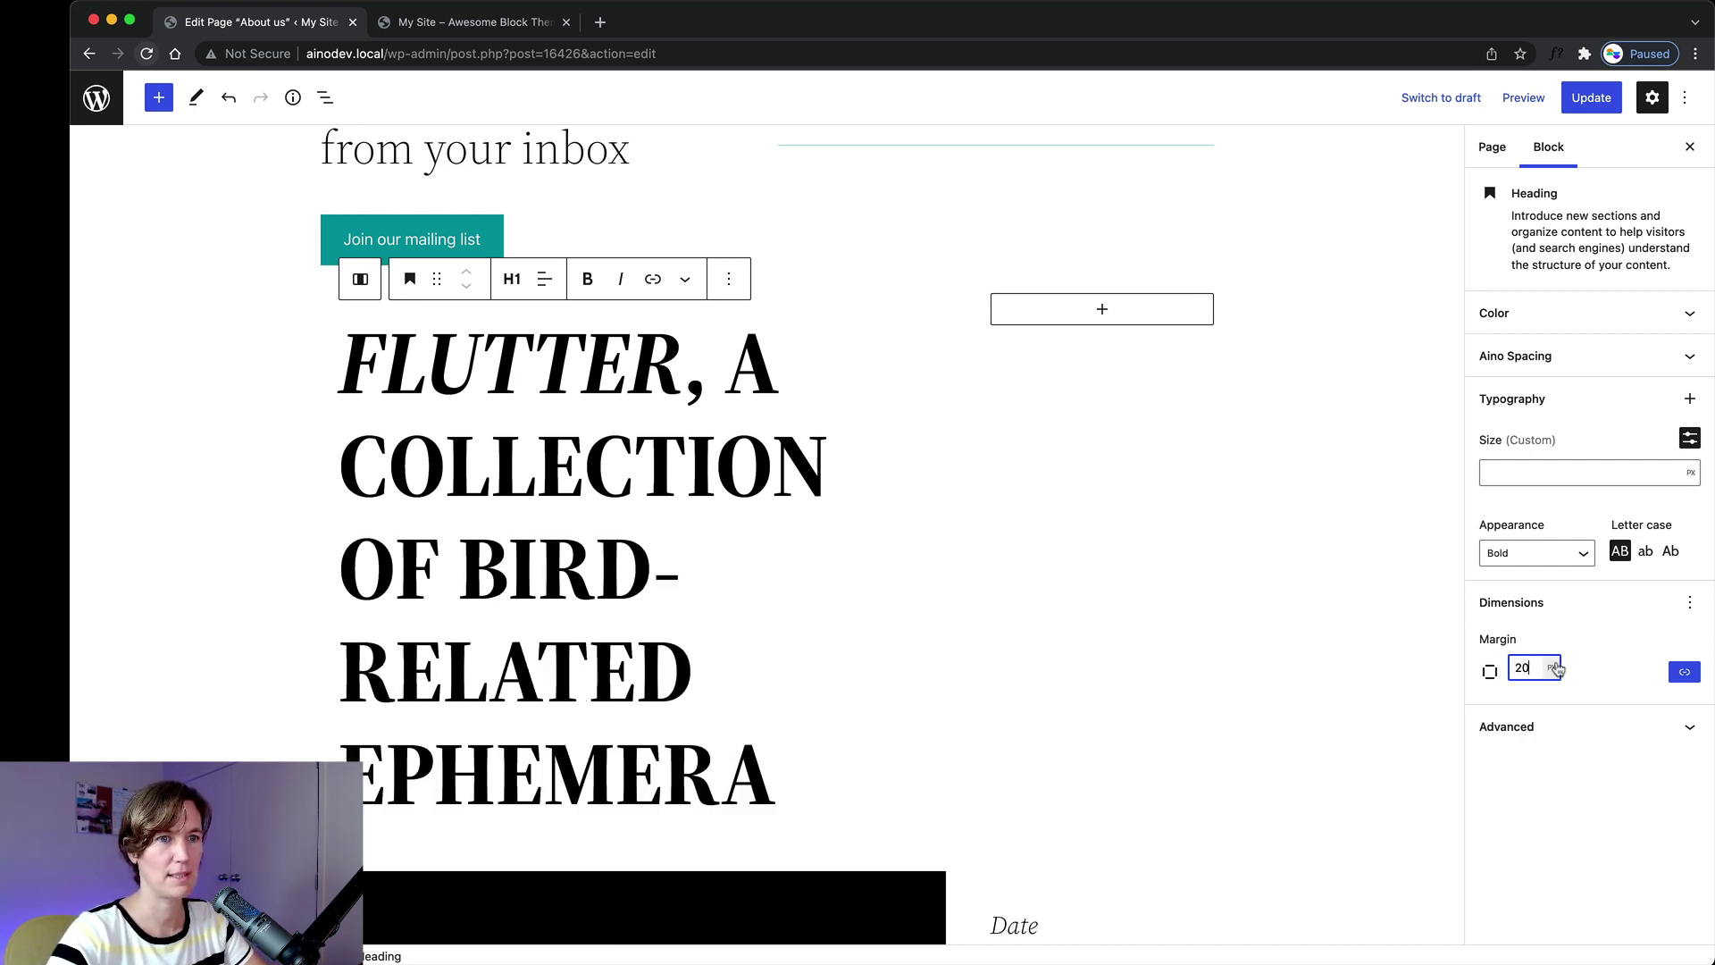
Try the heading's margin in % and REM units, and switch the unit back to PX.
left_click(1552, 672)
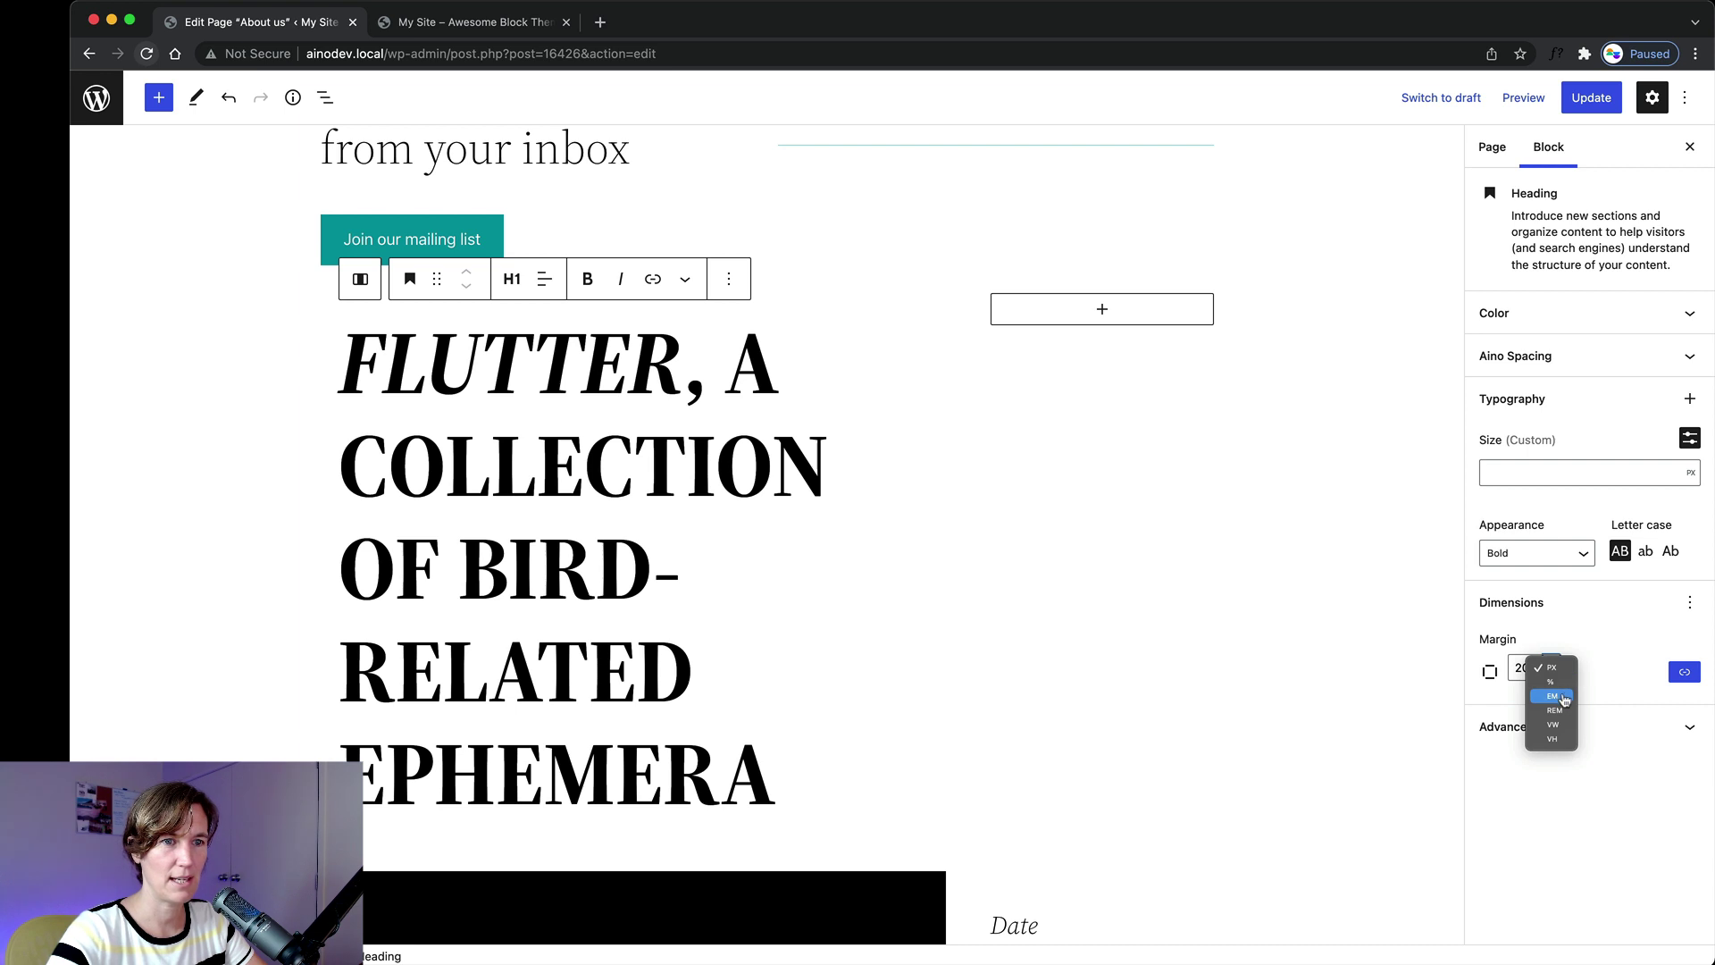
left_click(1555, 685)
left_click(1548, 668)
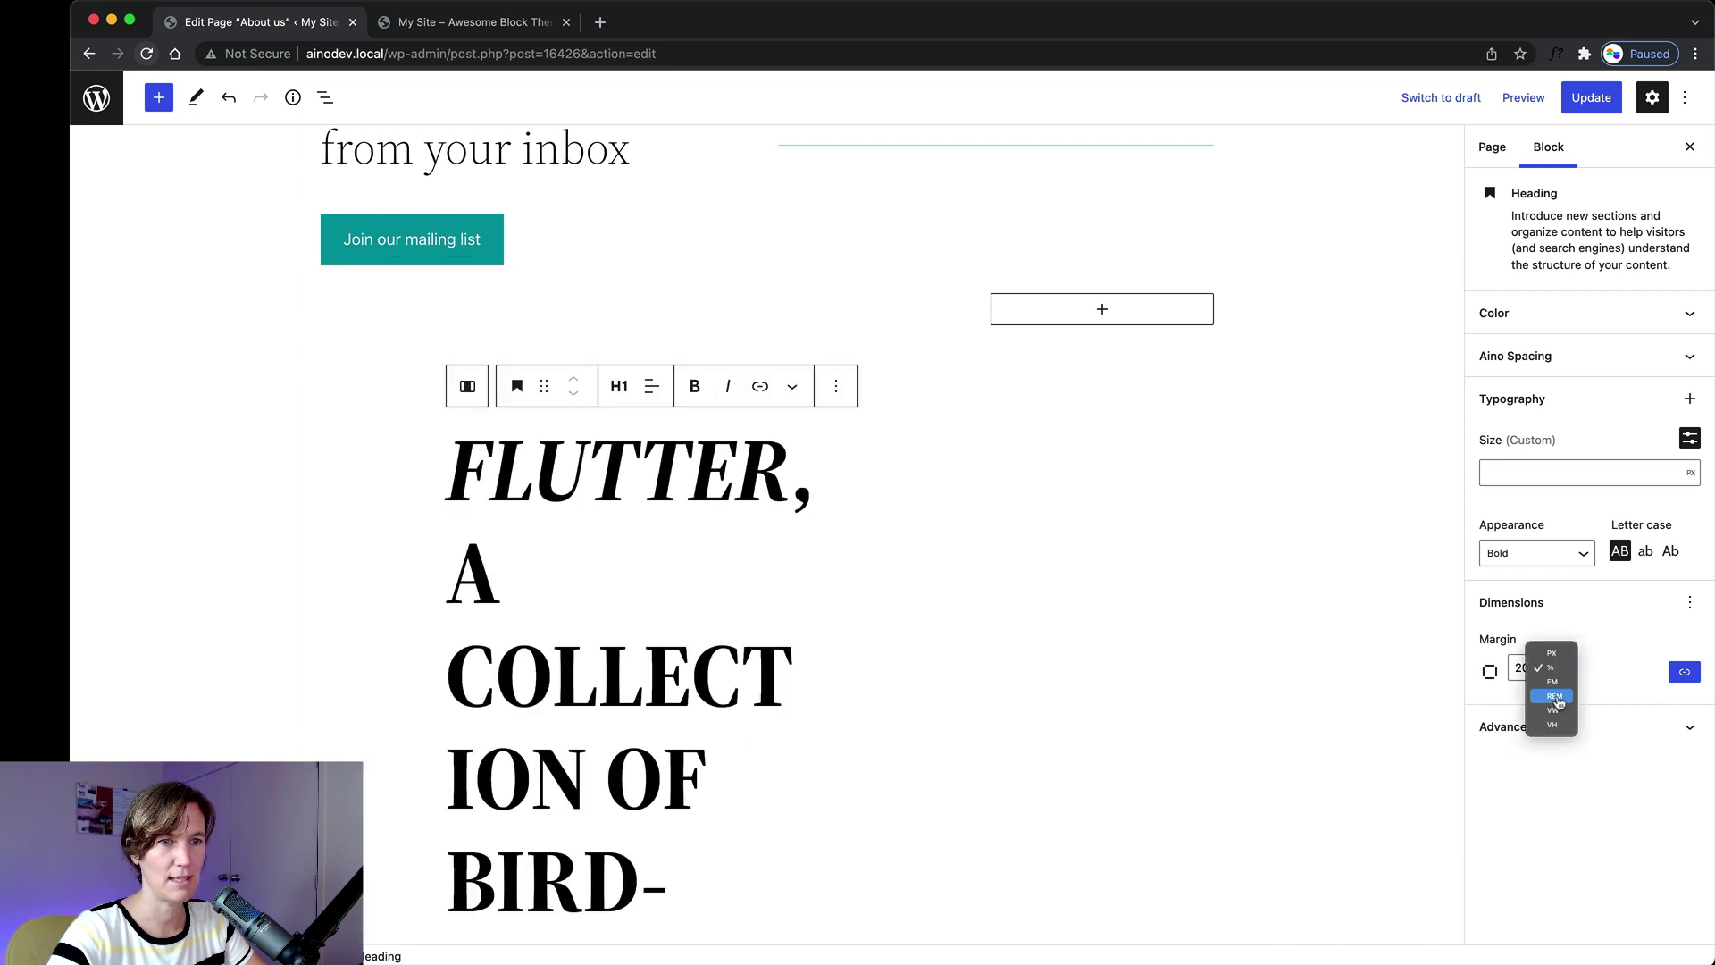
left_click(1555, 698)
left_click(1551, 669)
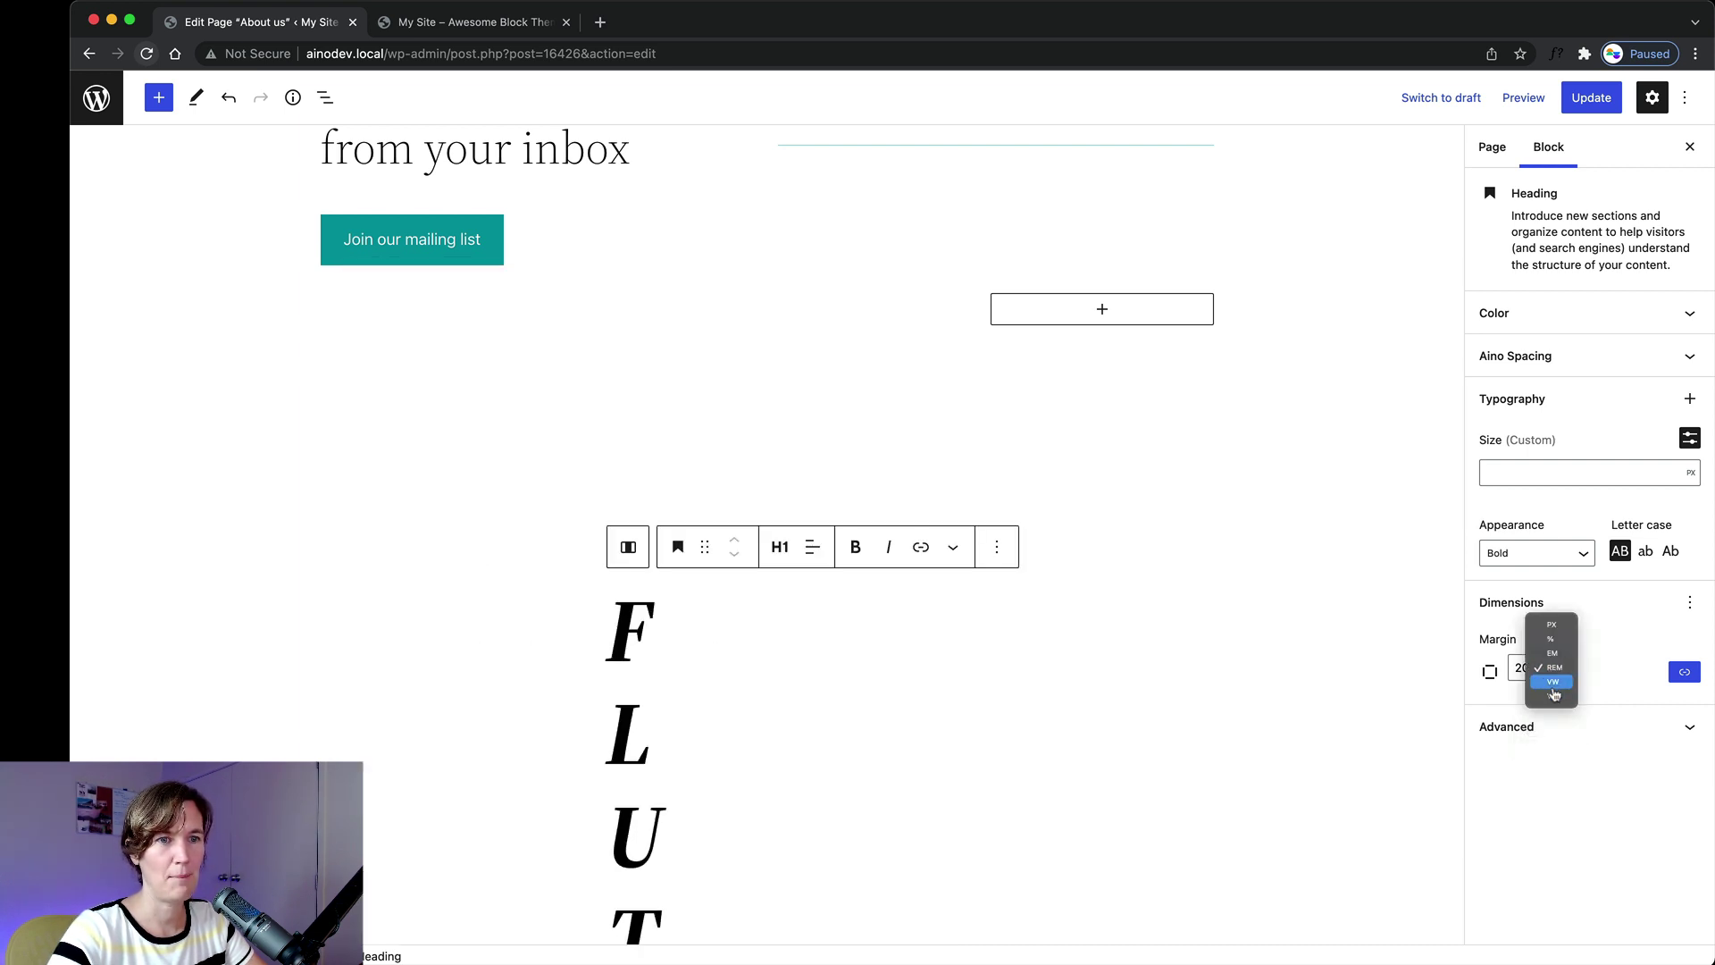
left_click(1552, 624)
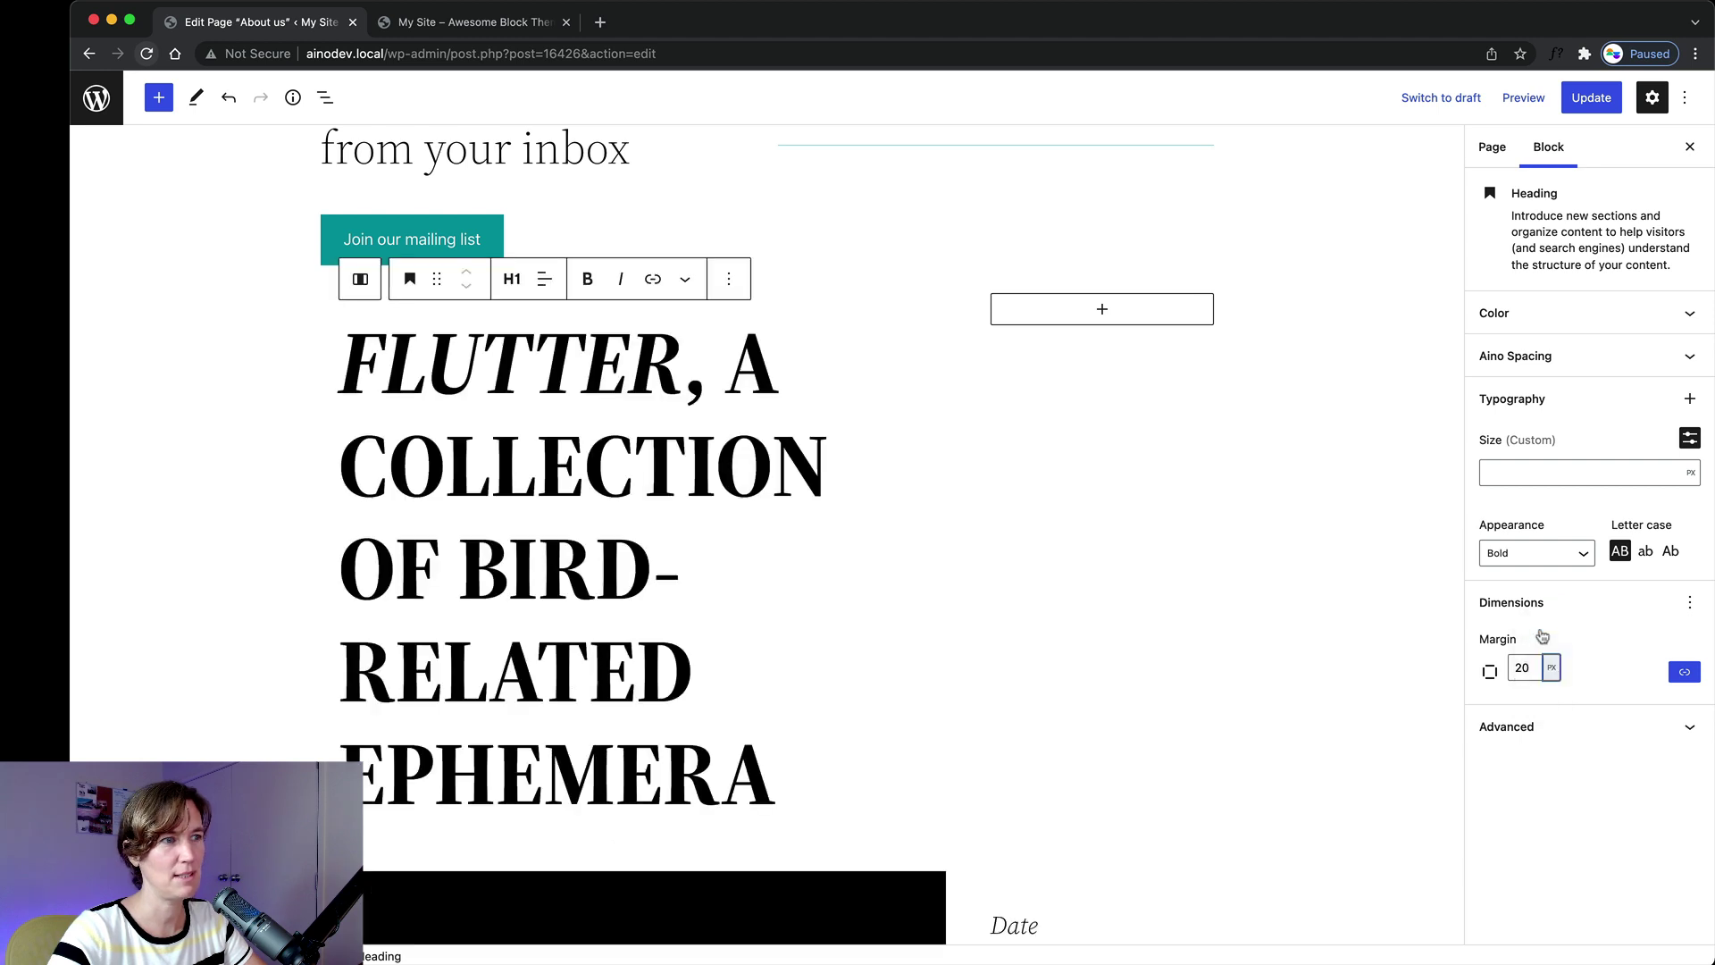
left_click(1626, 659)
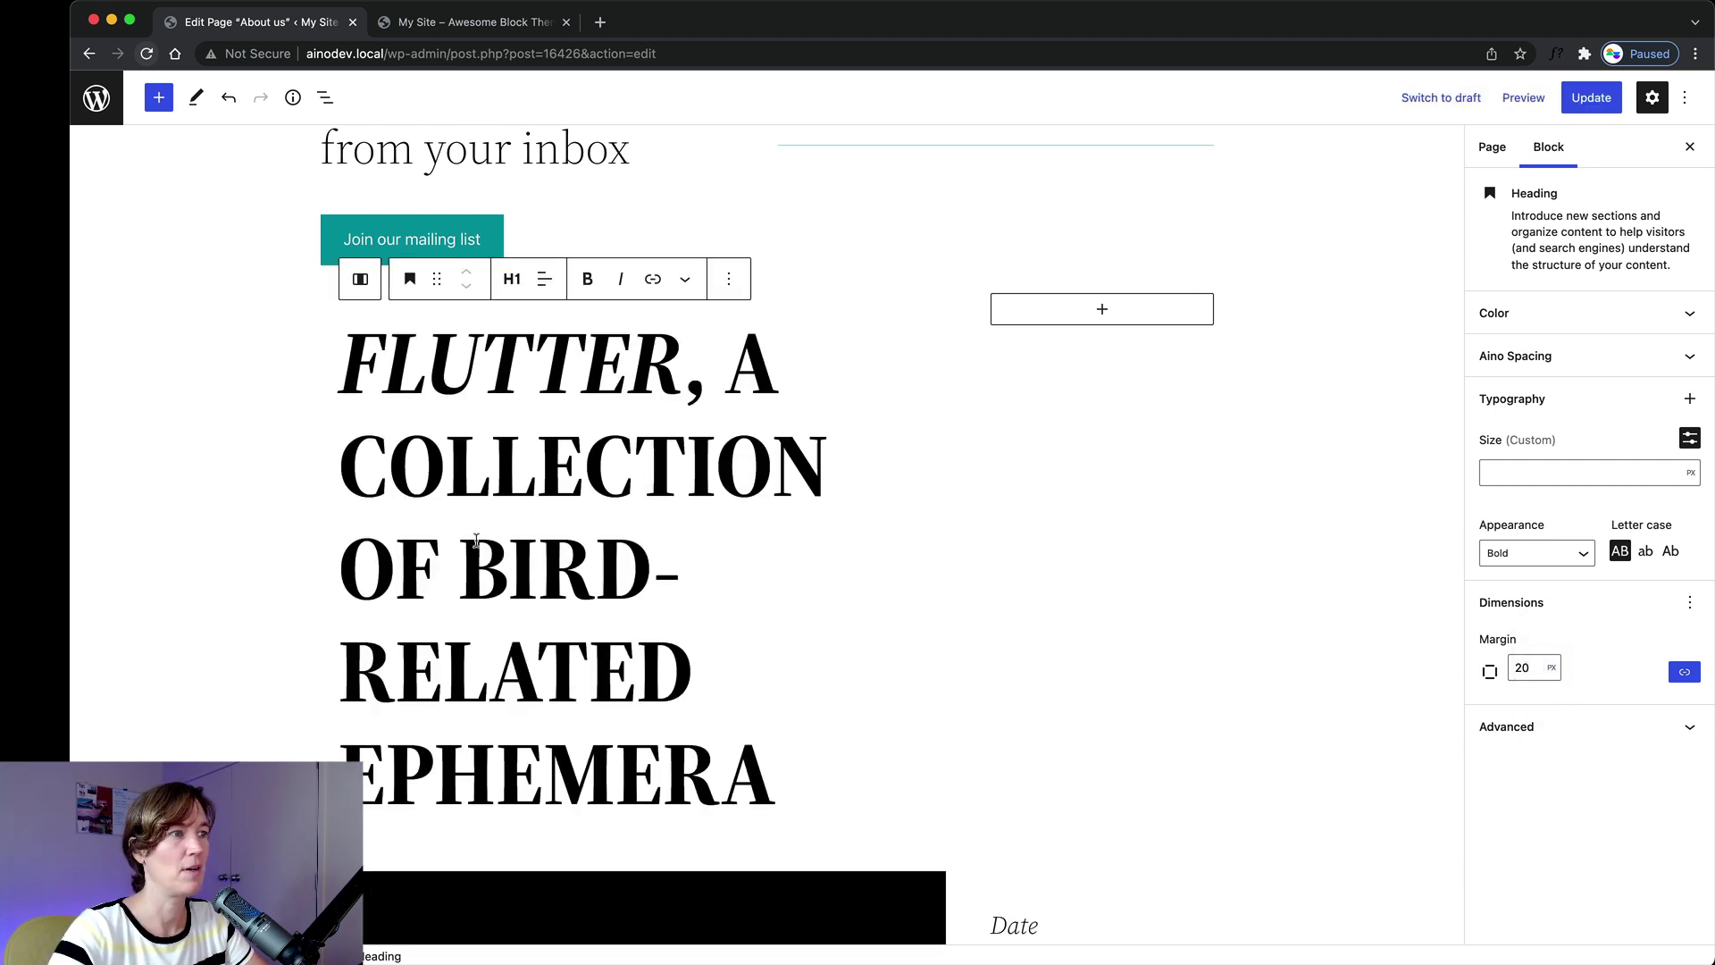
Check the Flutter heading within the surrounding layout and save the changes to the About us page.
scroll(476, 539, "up", 1)
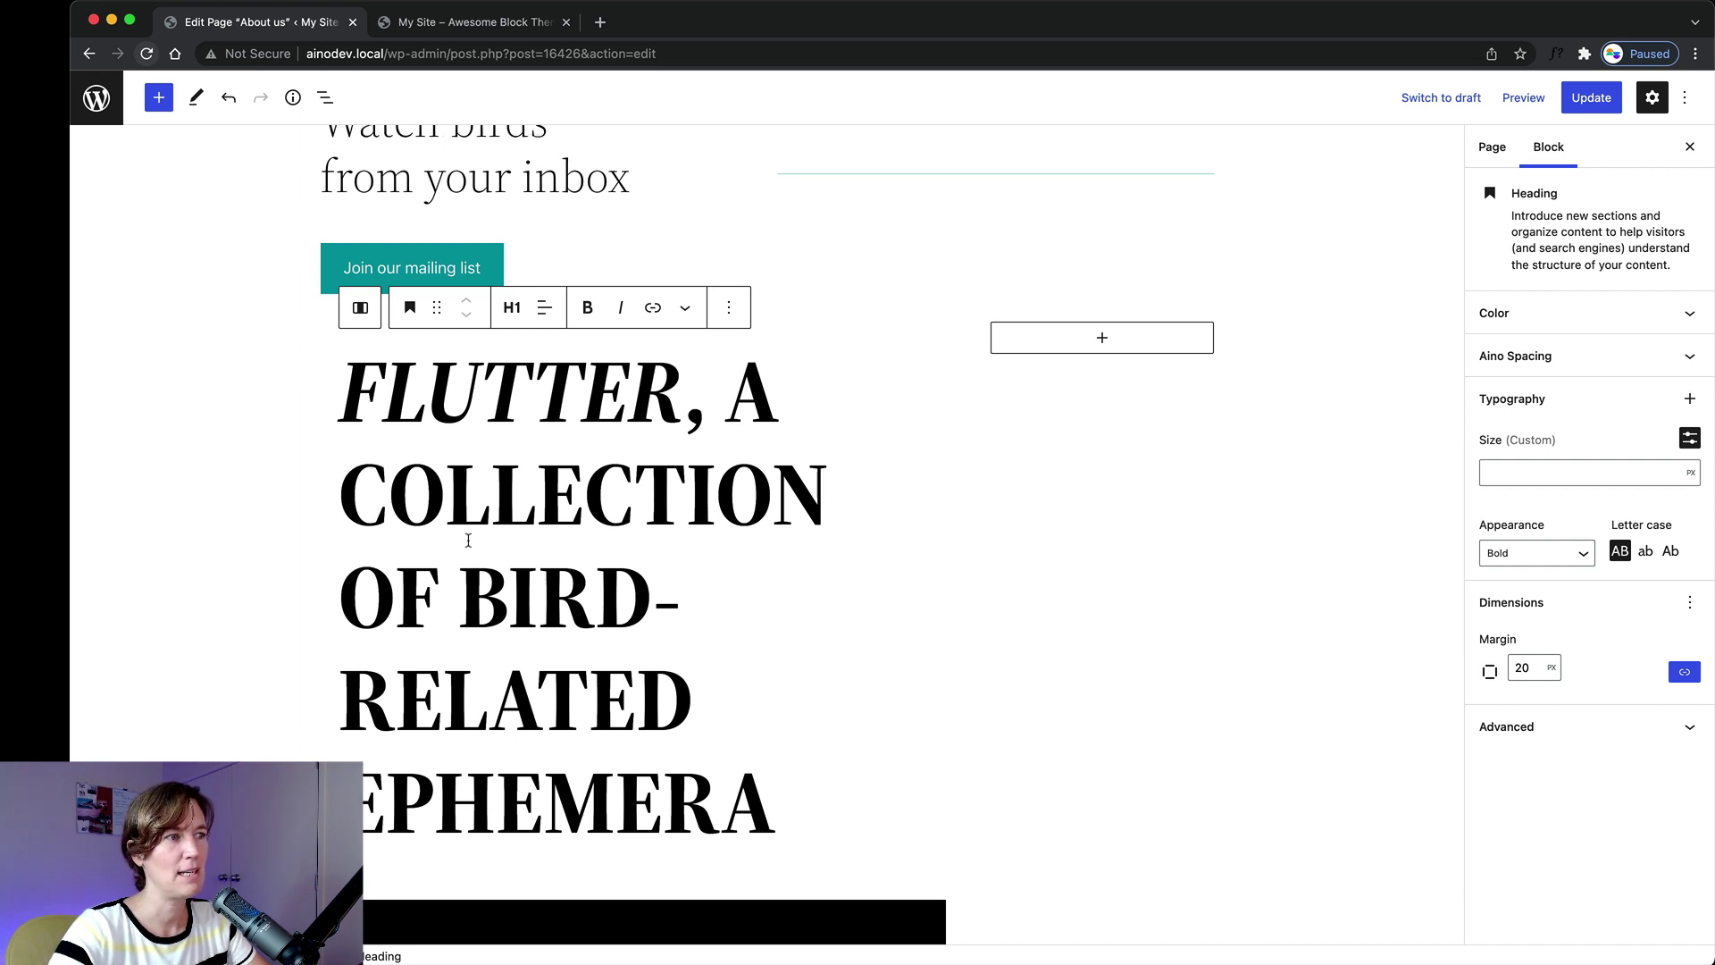
scroll(469, 540, "down", 2)
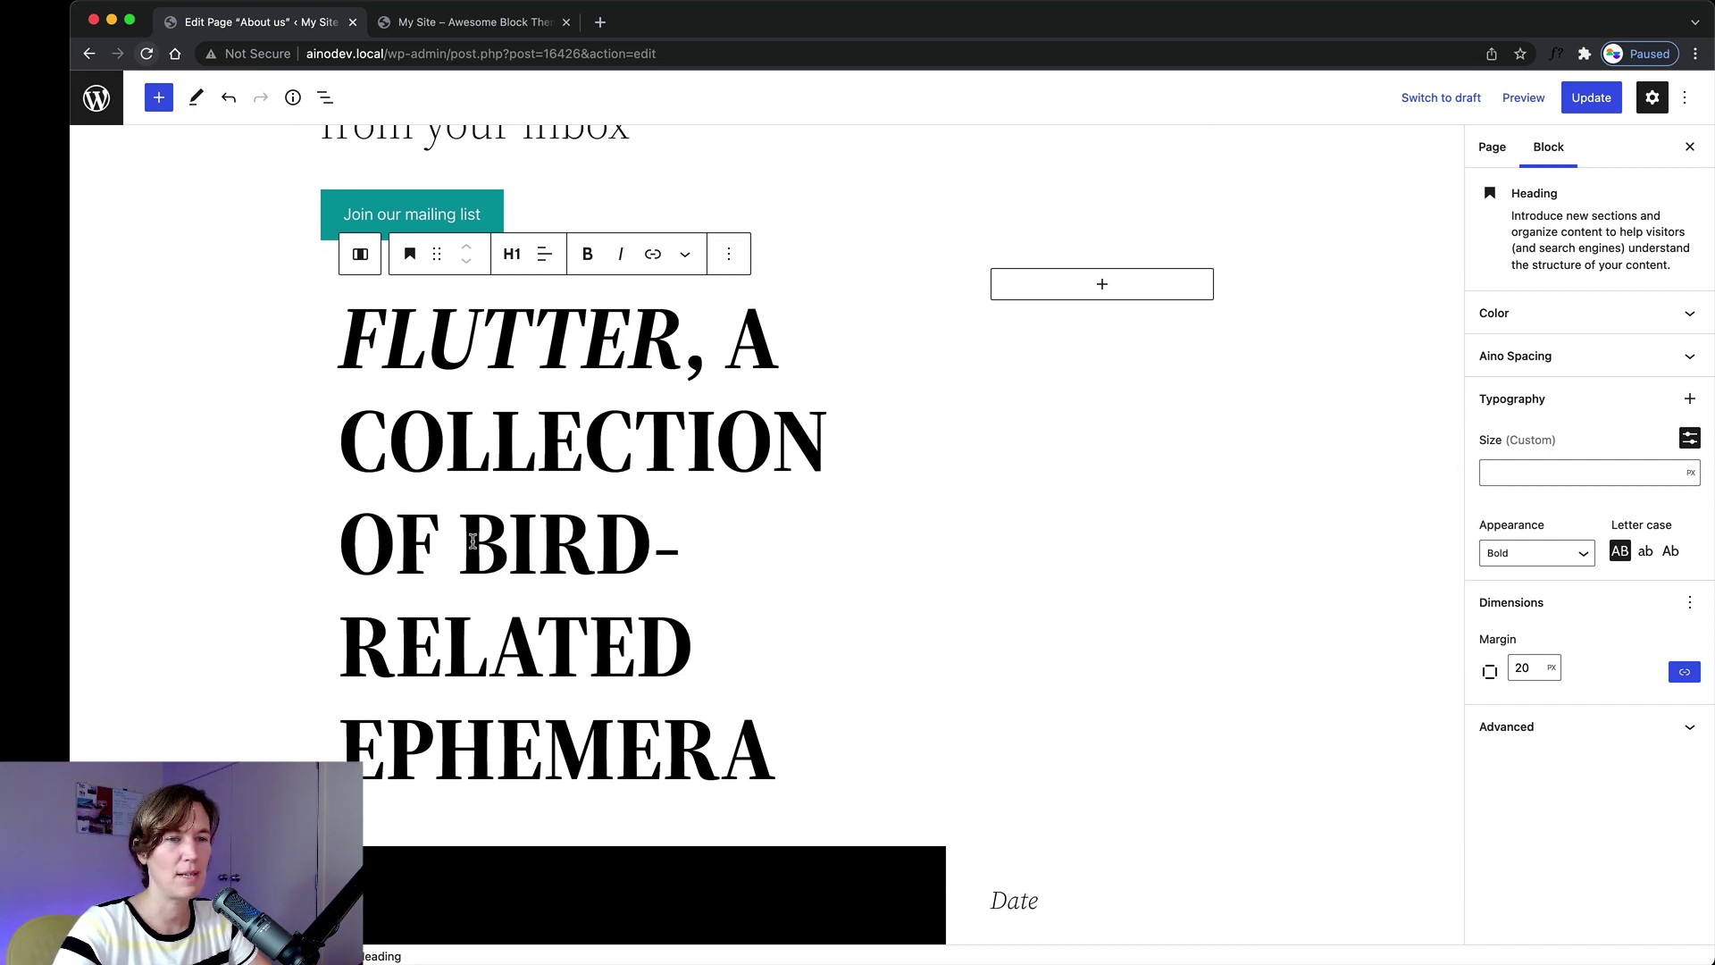
scroll(472, 540, "up", 4)
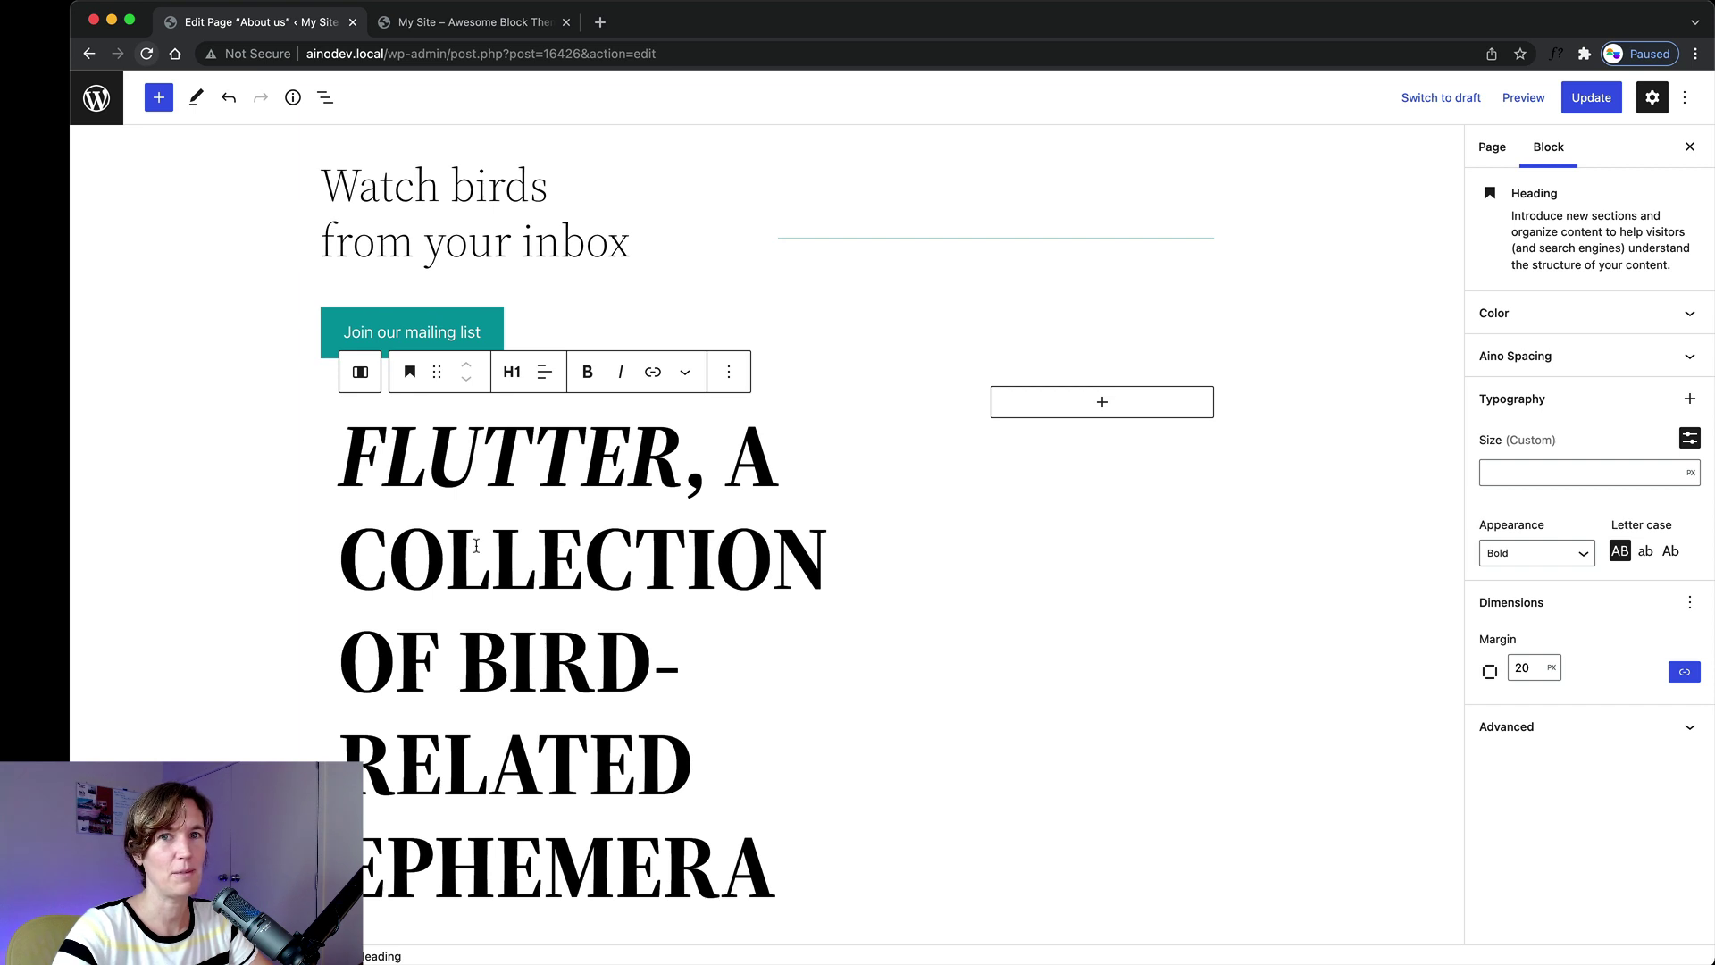
scroll(476, 546, "up", 2)
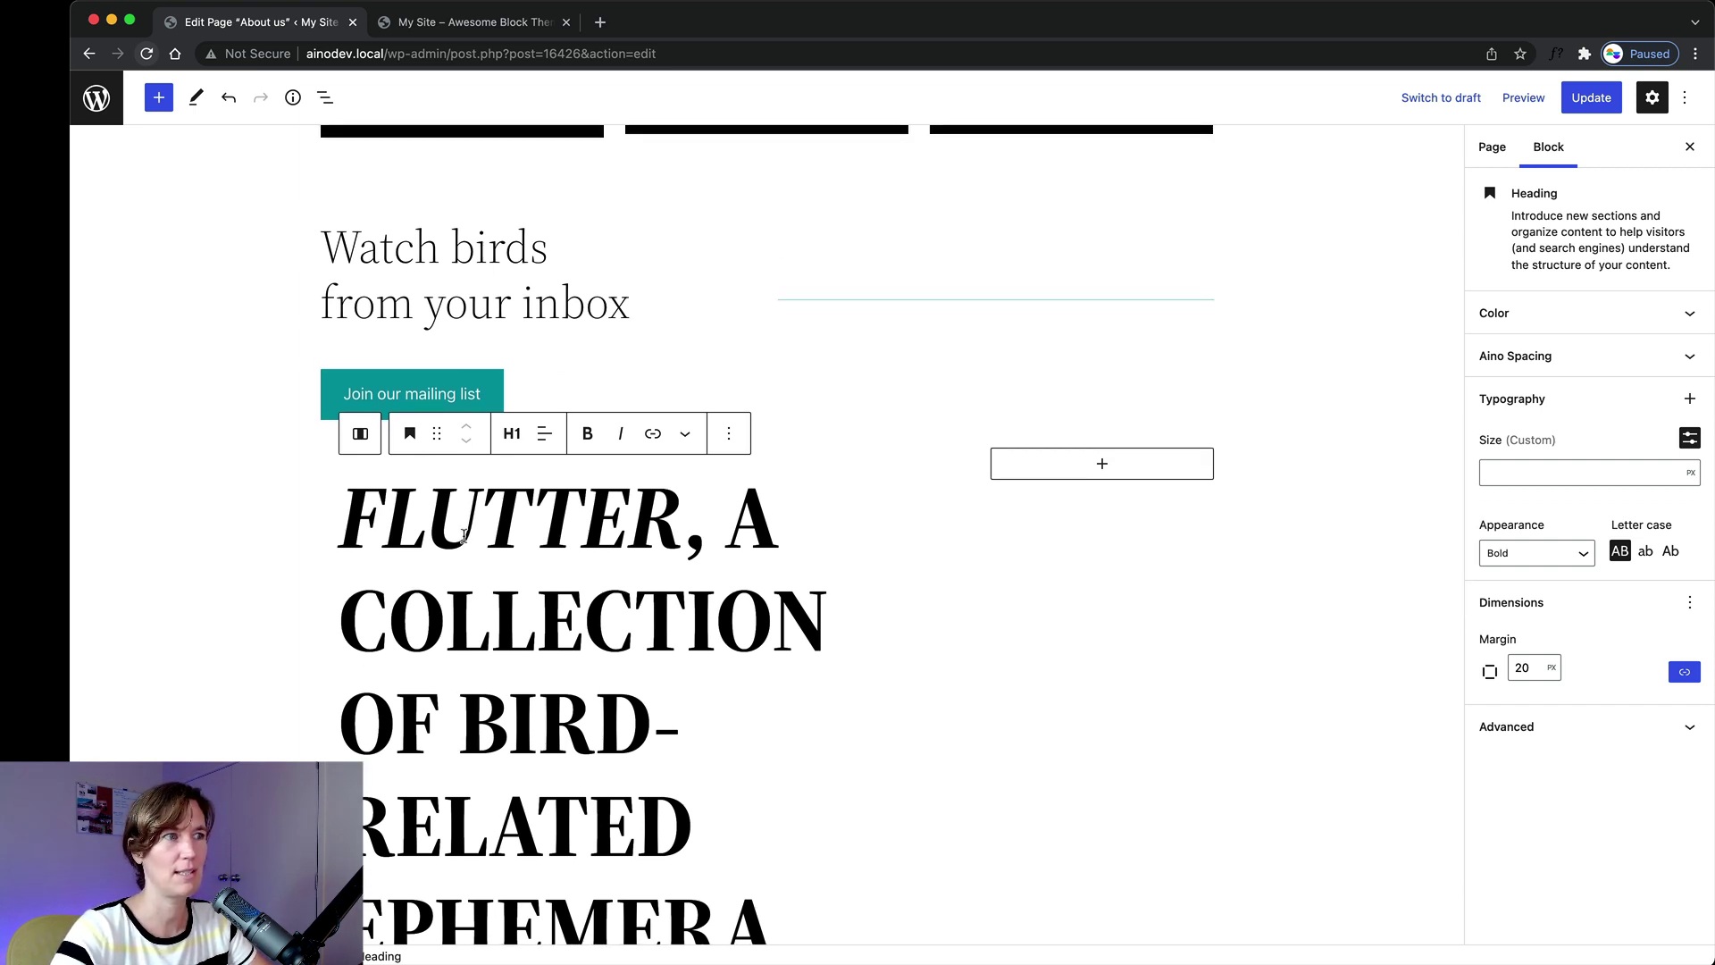
scroll(467, 541, "down", 15)
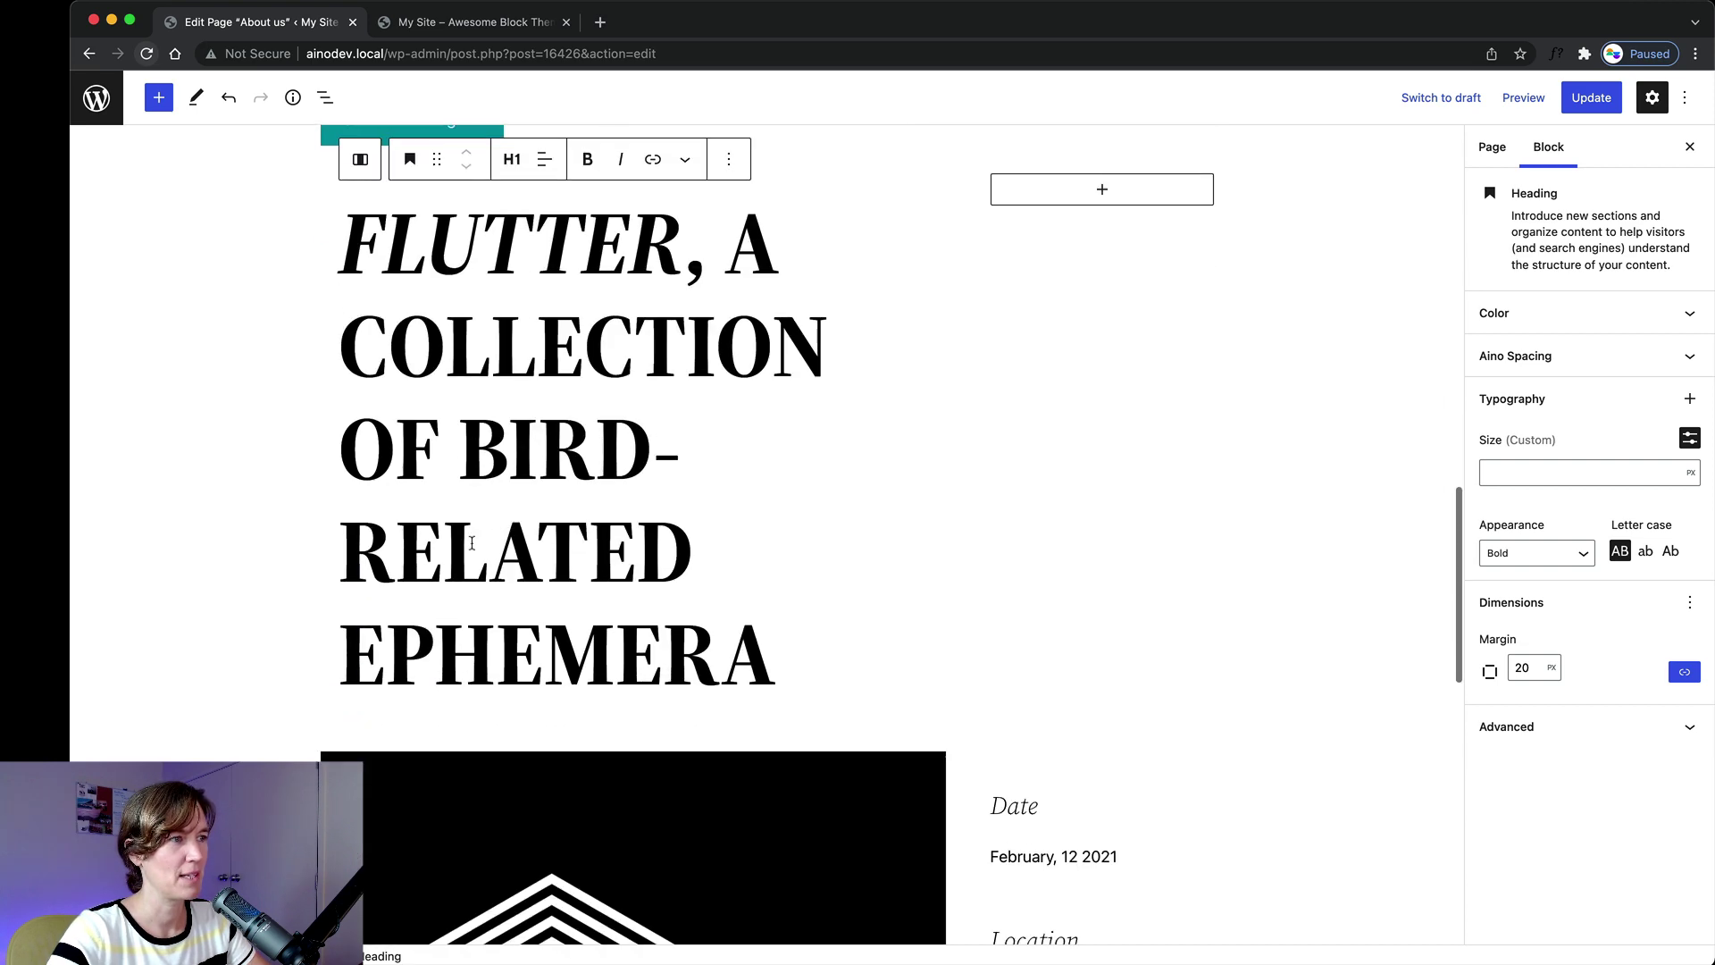
scroll(471, 544, "up", 20)
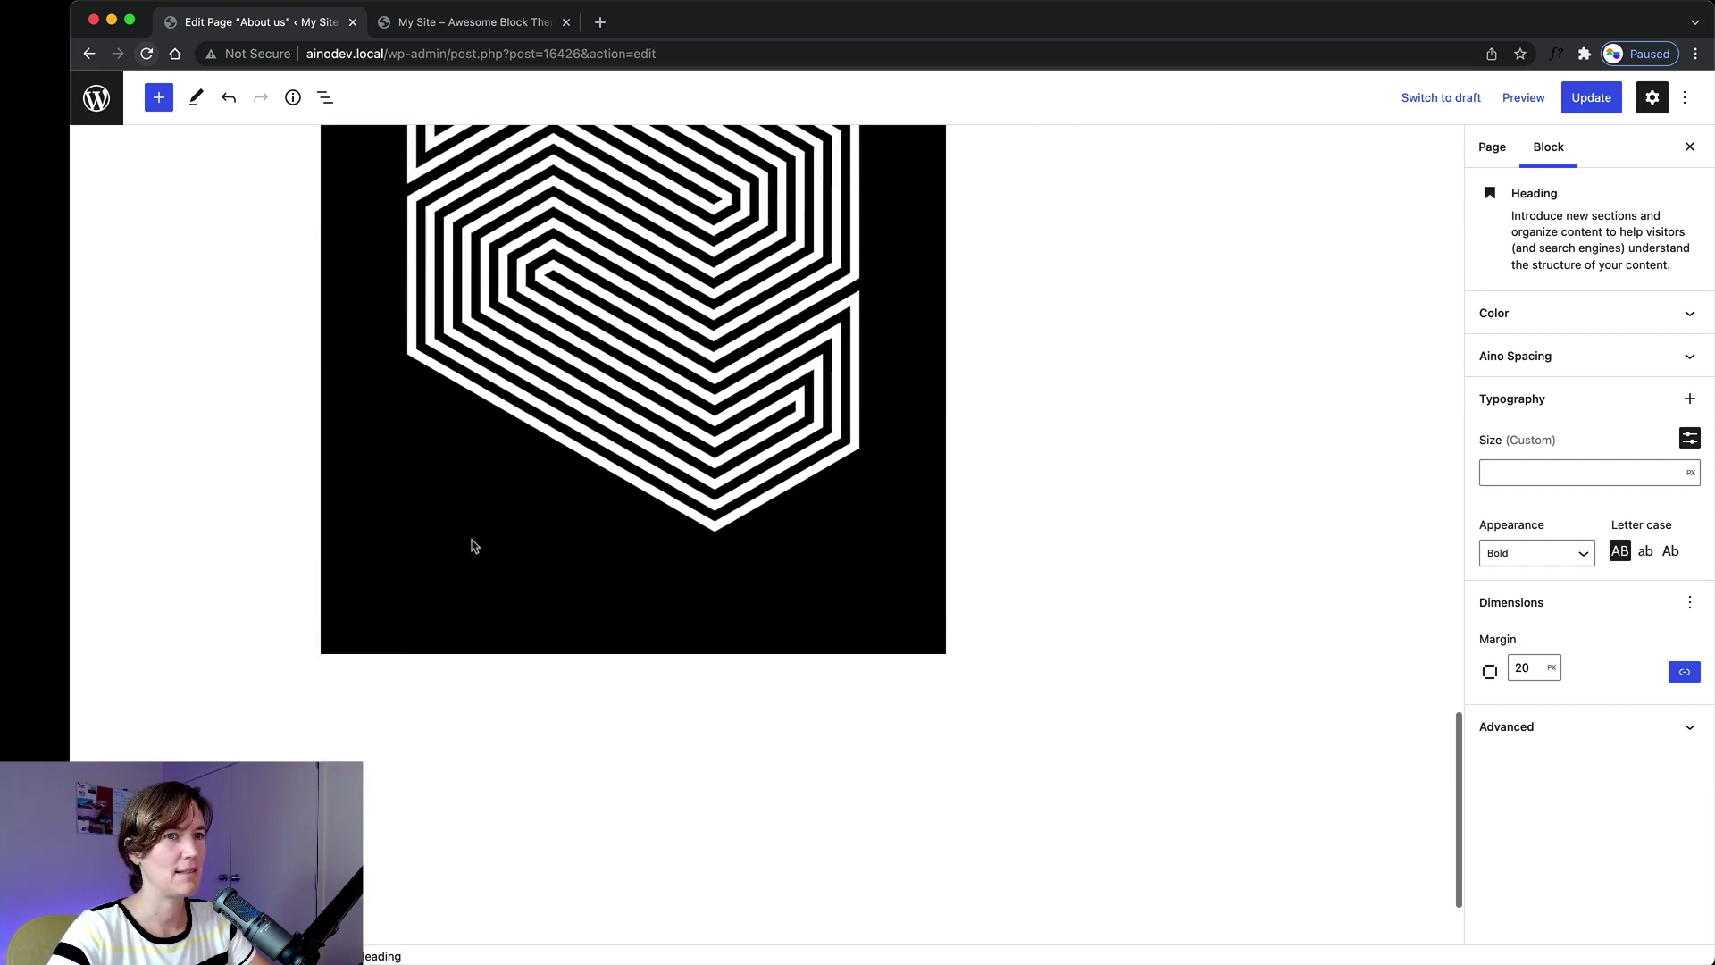
scroll(438, 534, "up", 6)
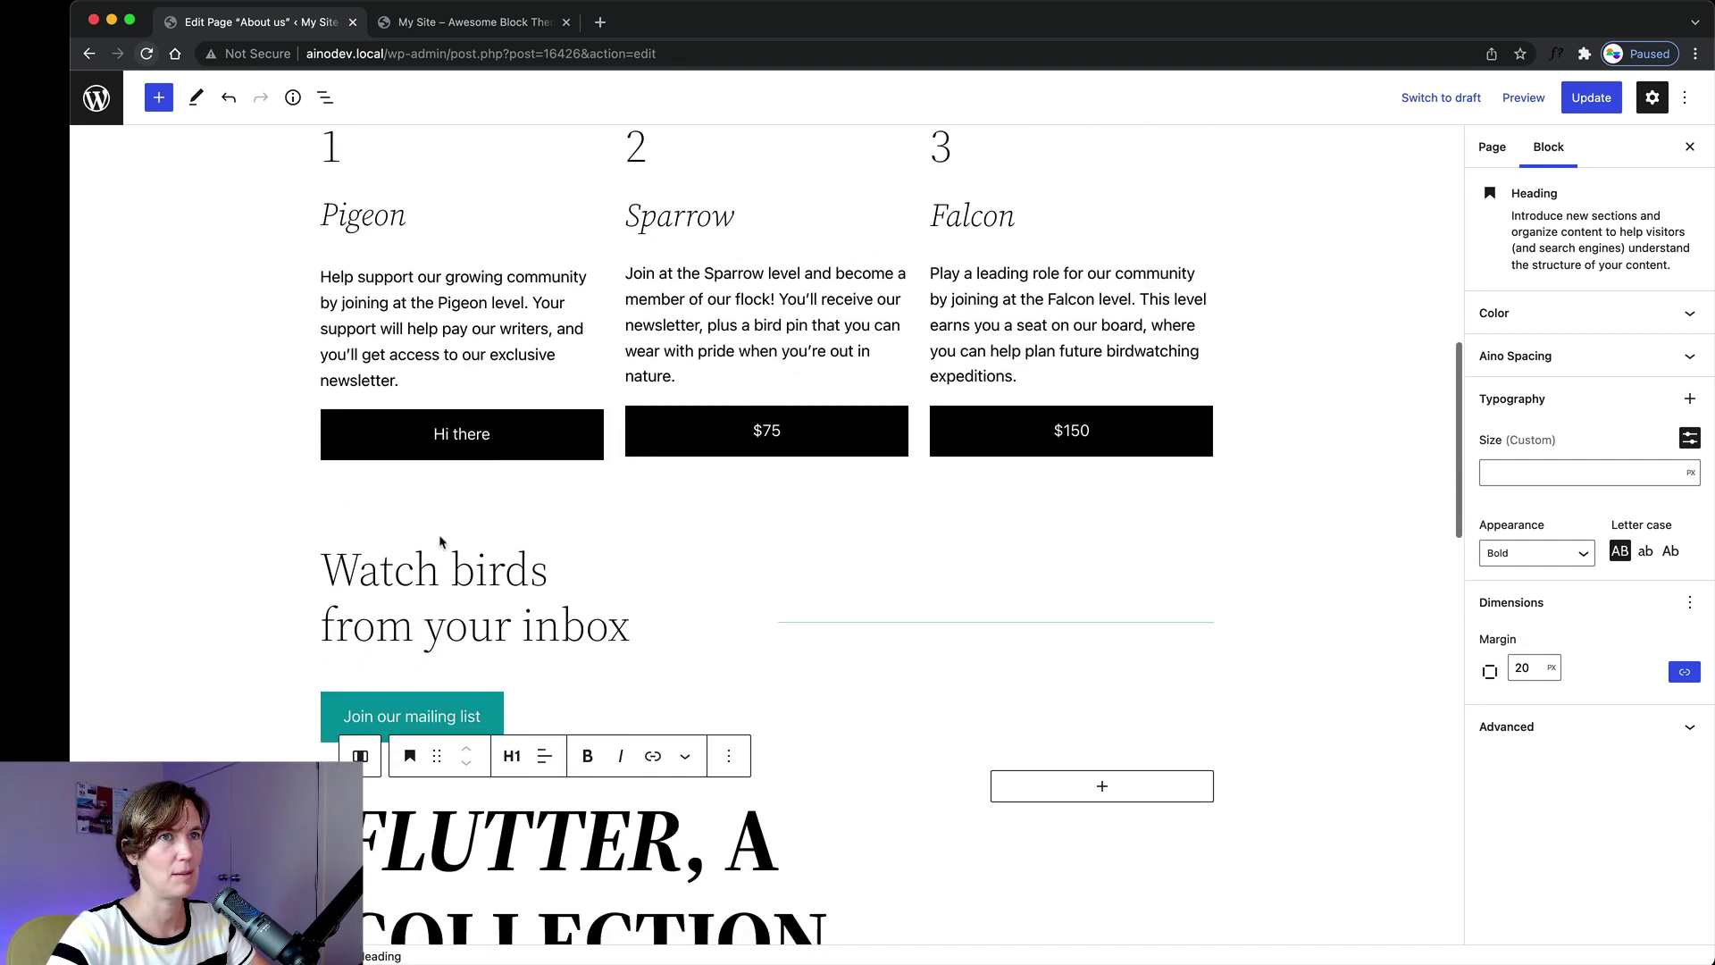
left_click(1591, 97)
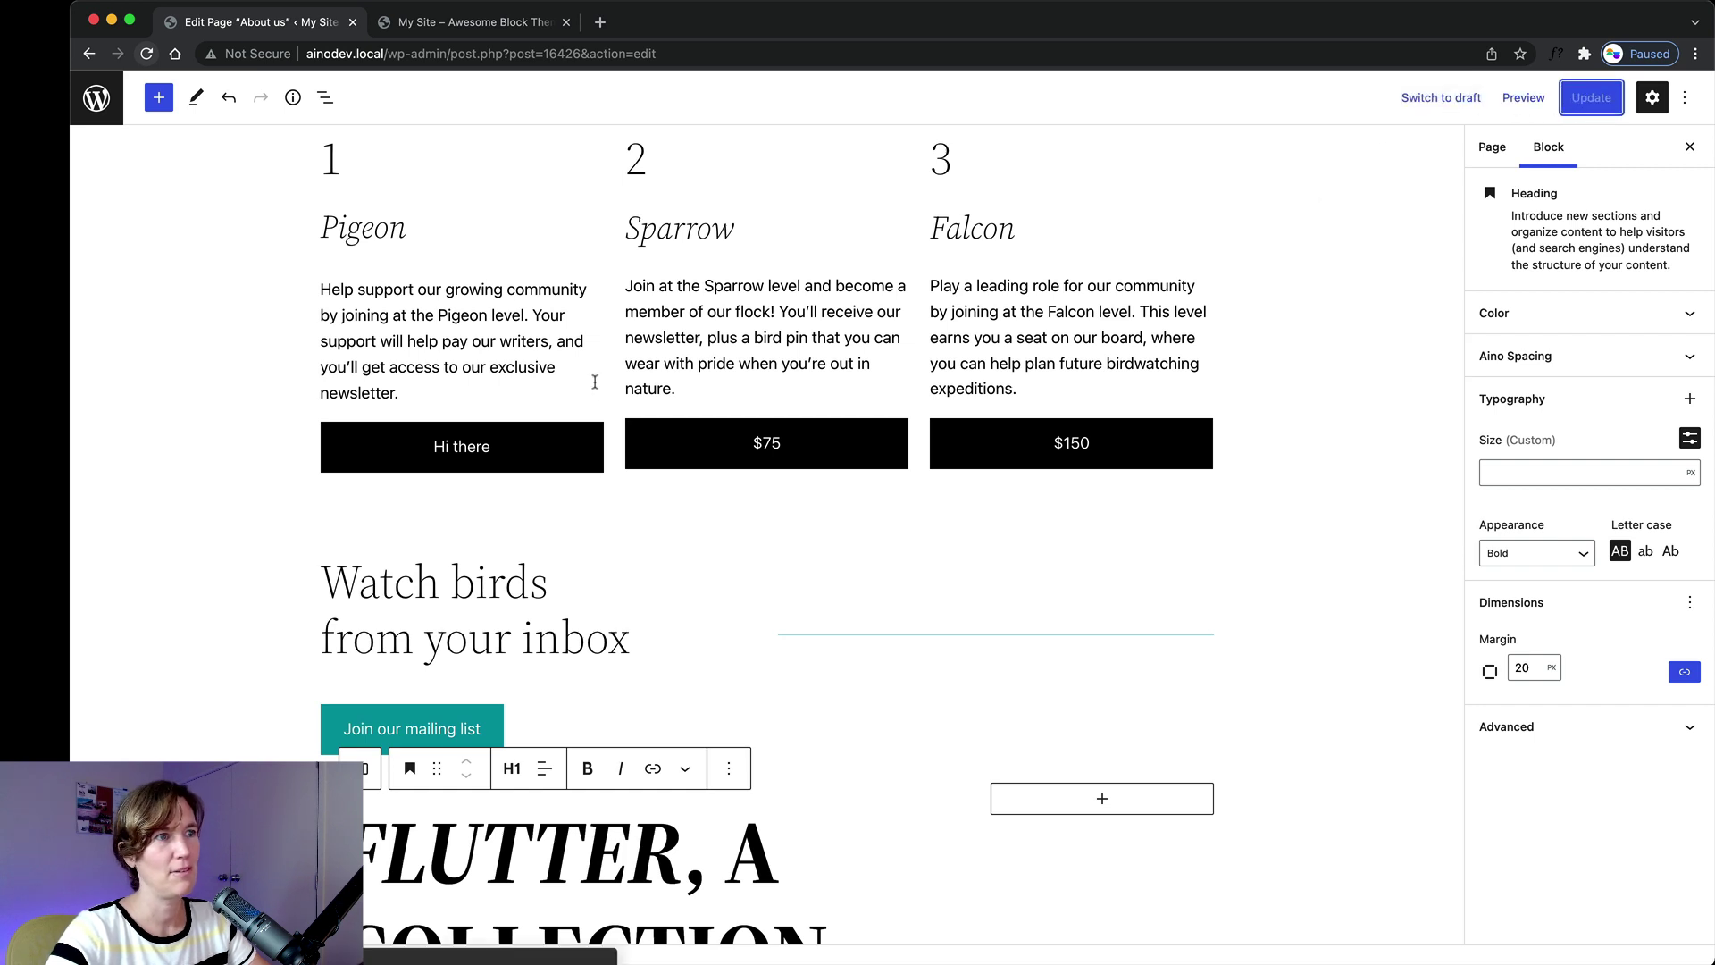
Look over the saved page from the Pigeon, Sparrow and Falcon columns down to the Date and Location section.
scroll(523, 628, "up", 2)
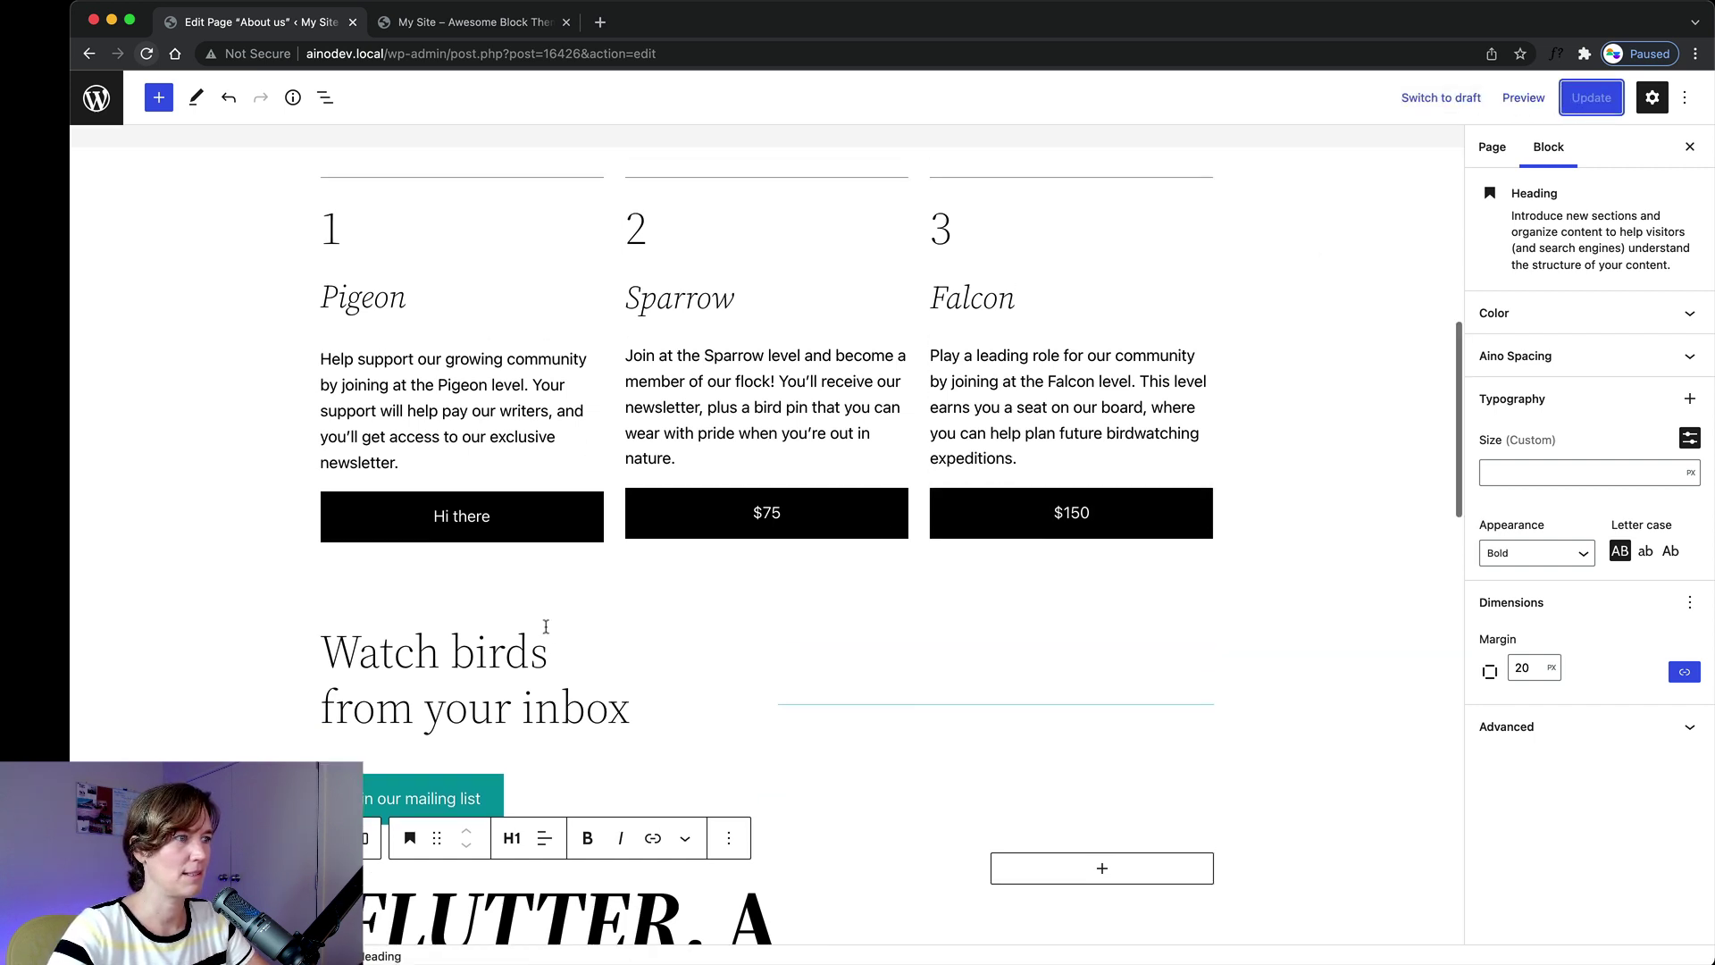
scroll(547, 632, "down", 4)
scroll(340, 547, "down", 2)
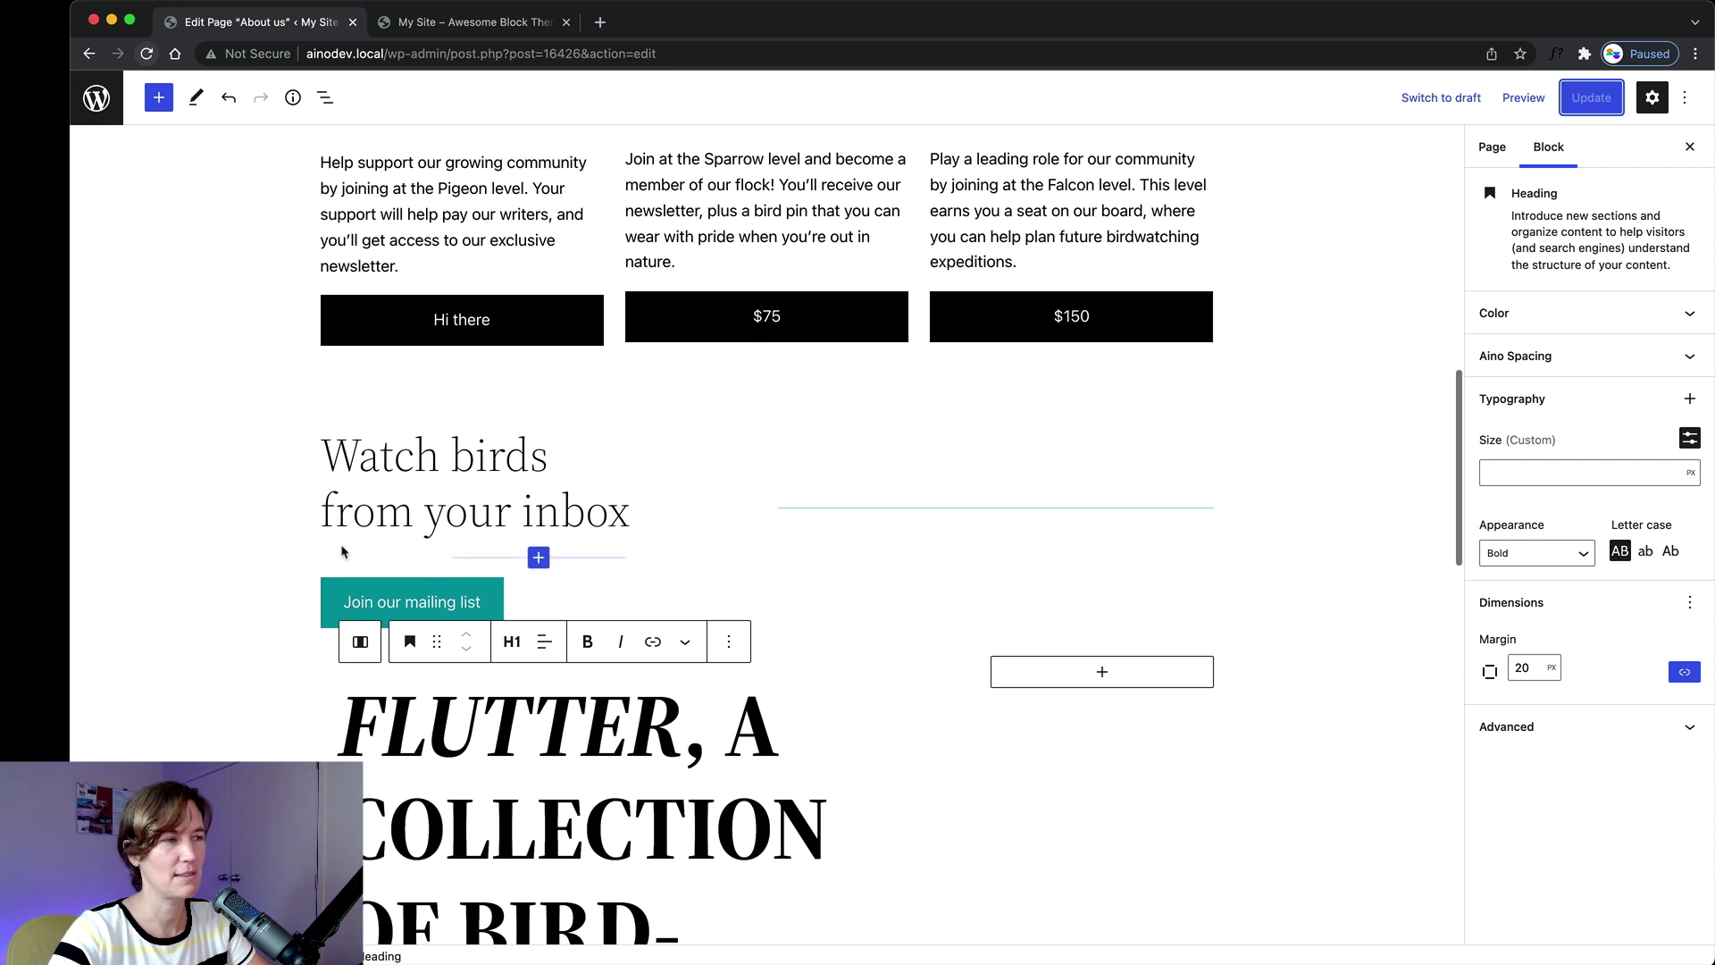
scroll(290, 536, "down", 3)
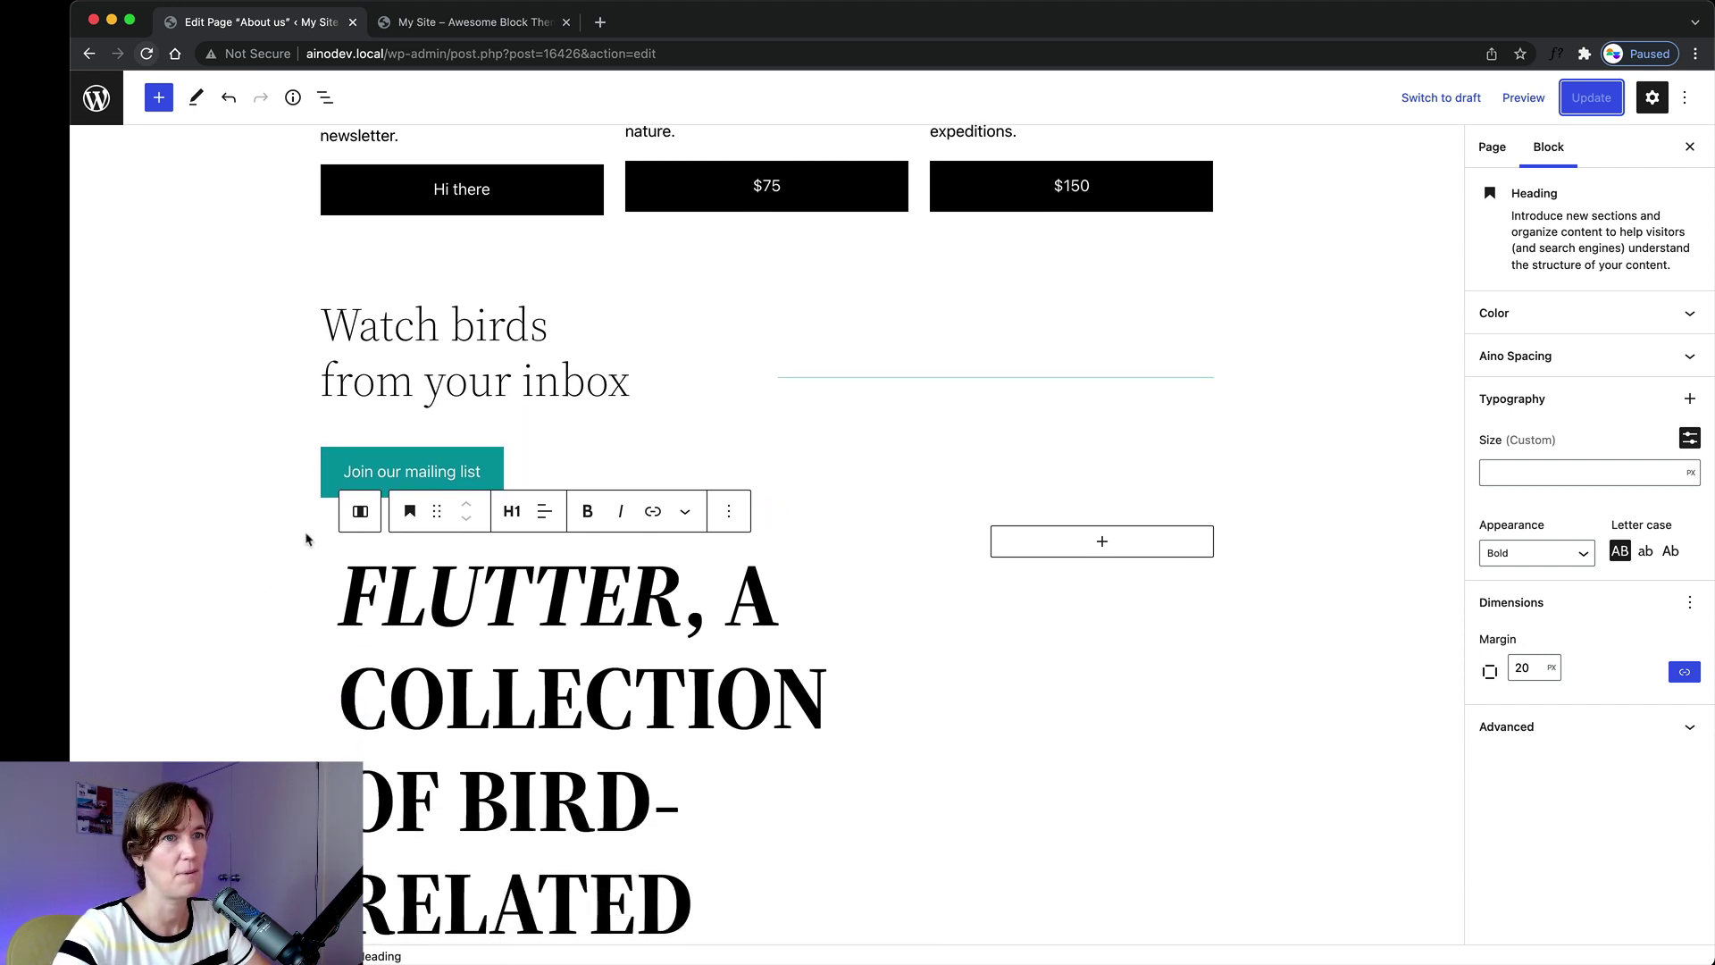
scroll(406, 535, "down", 5)
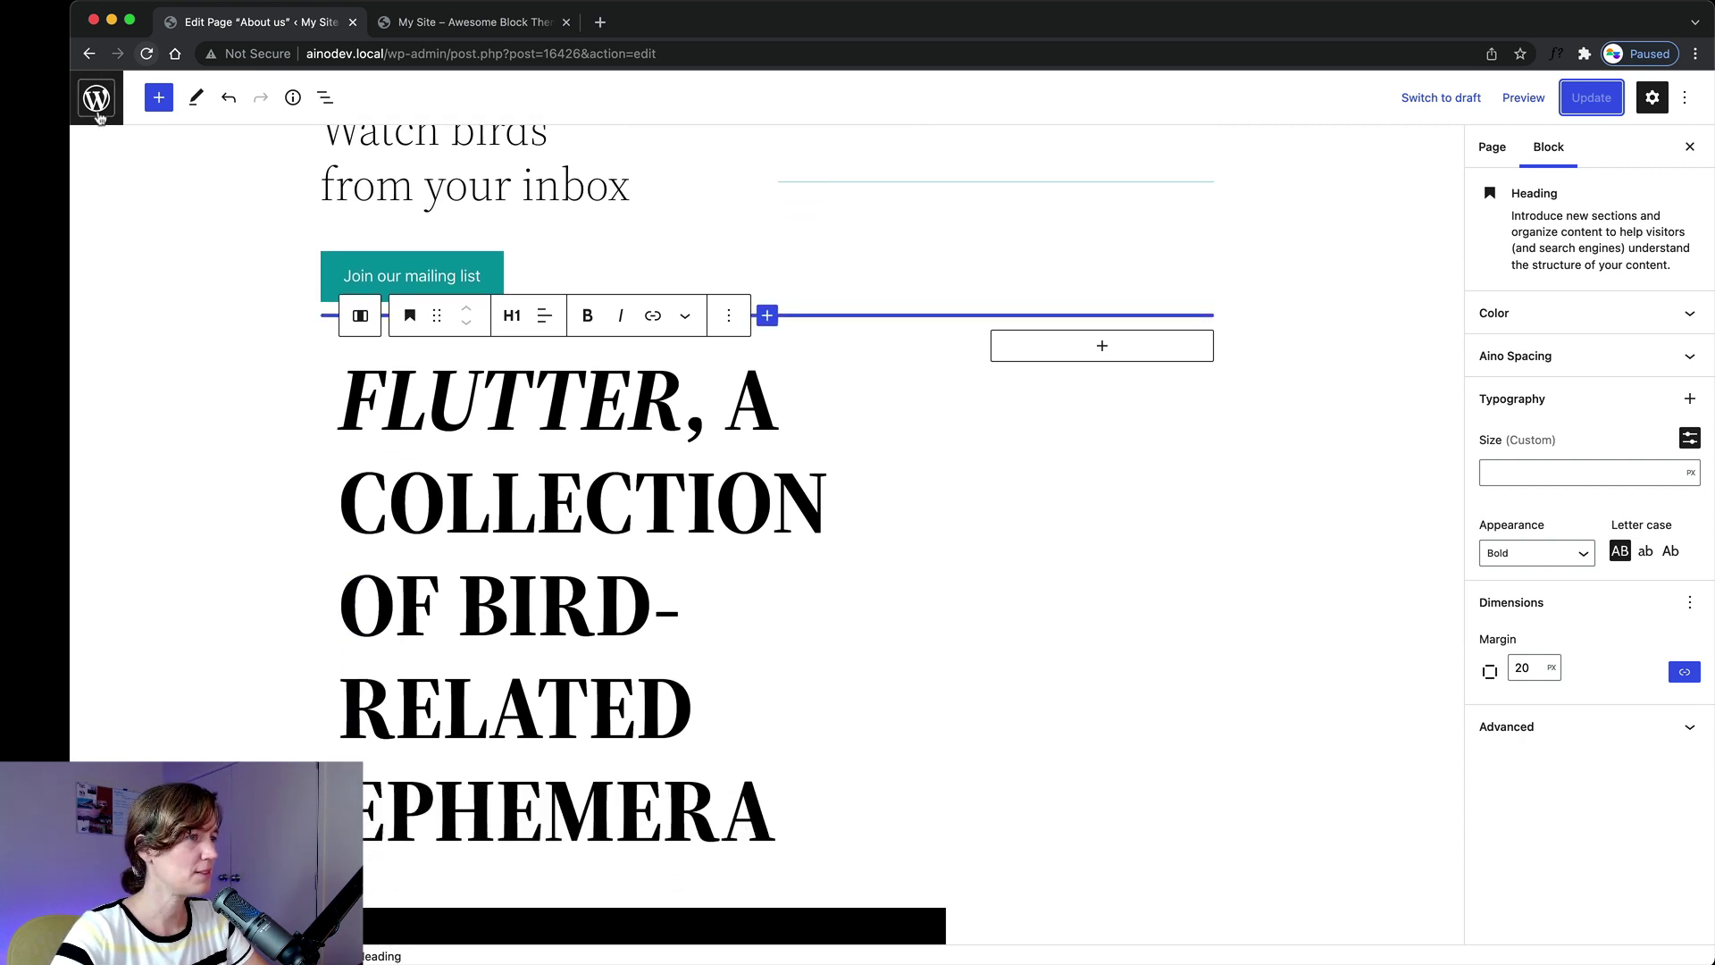
scroll(634, 585, "down", 2)
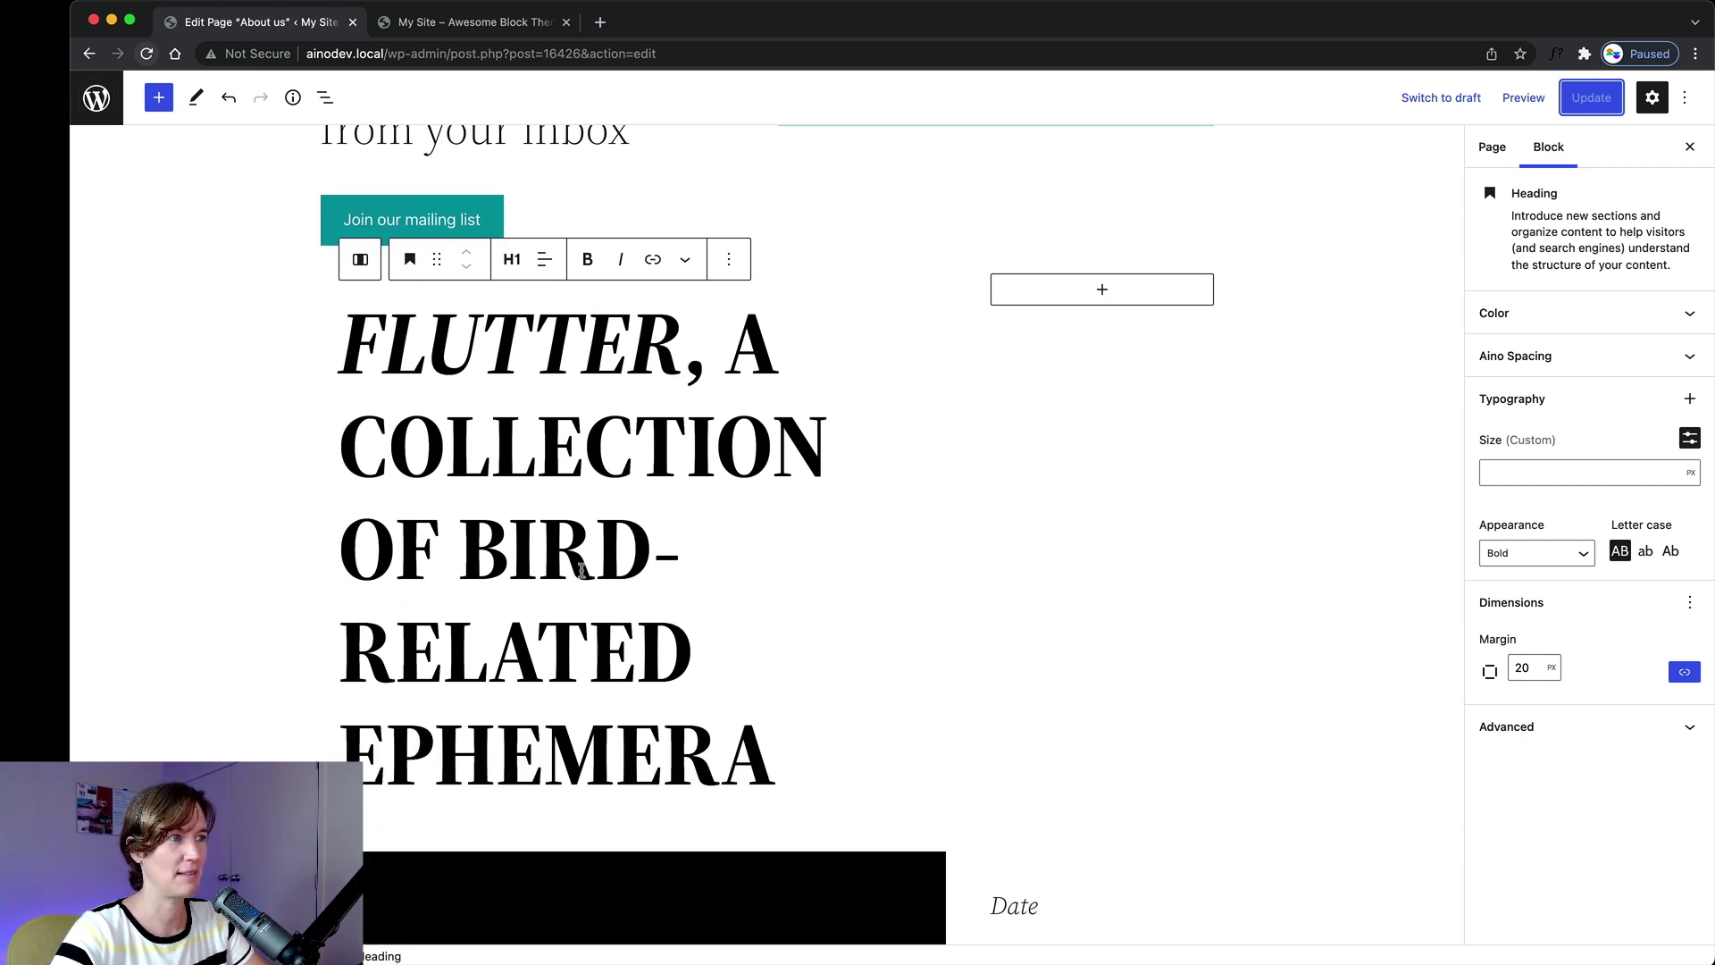
double_click(382, 347)
scroll(379, 352, "down", 10)
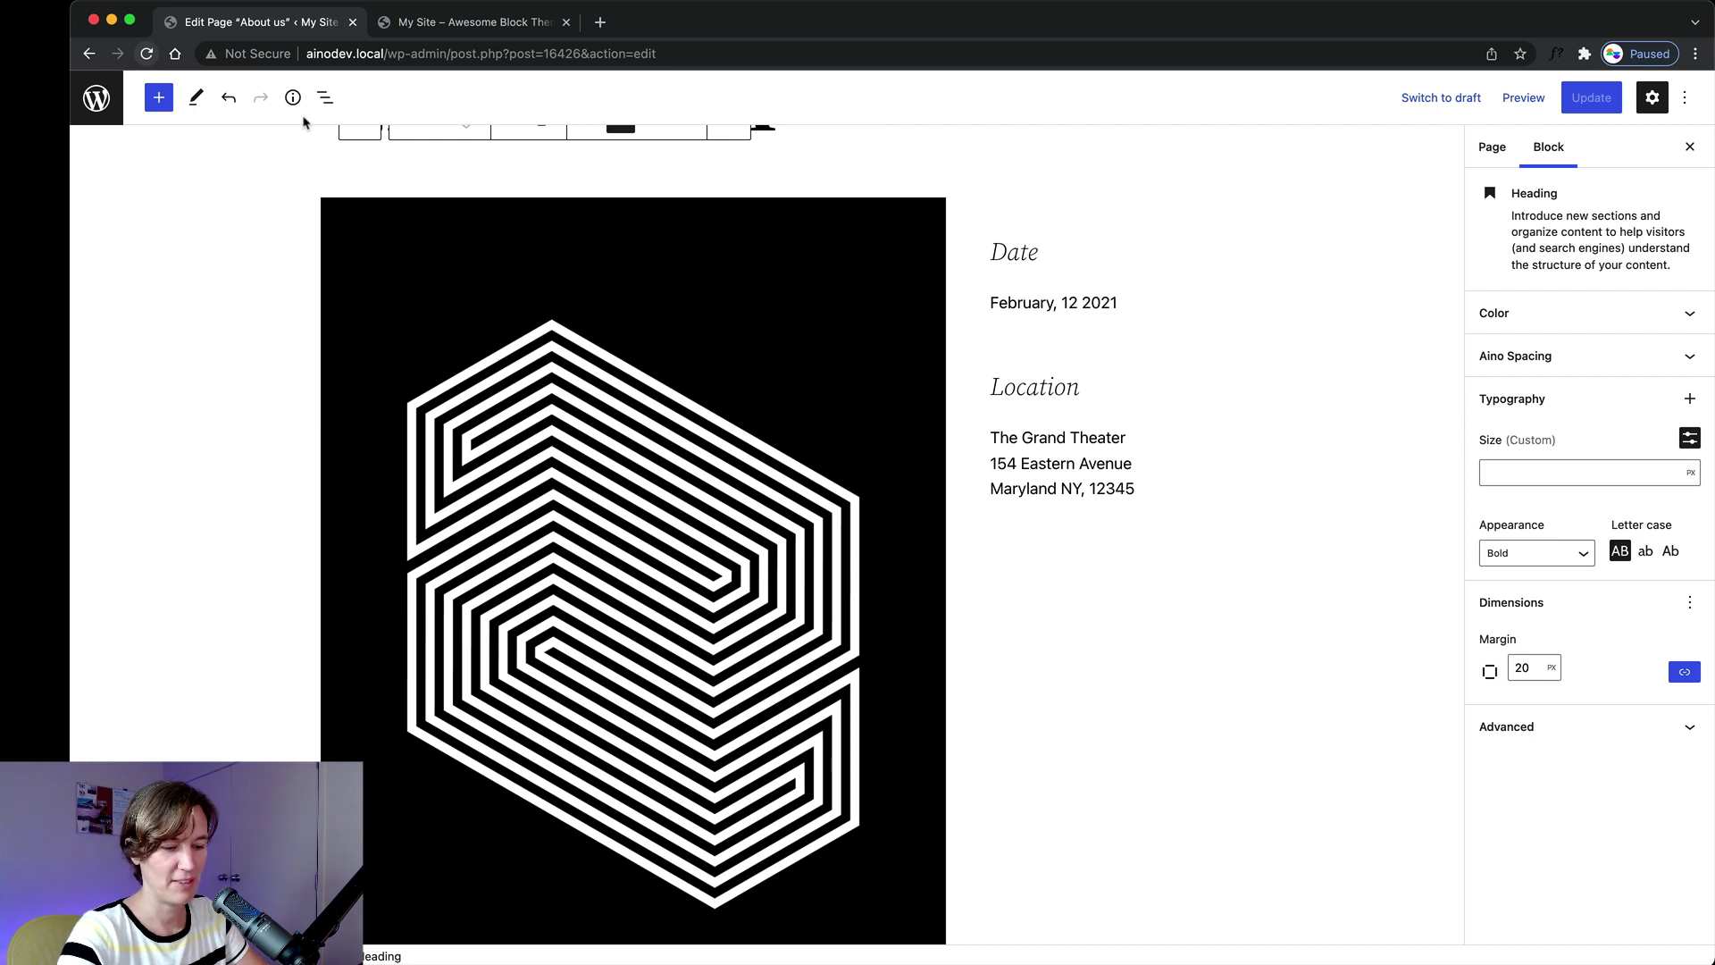
Open the List View and examine the page's block structure down to the group containing the Flutter heading.
left_click(325, 96)
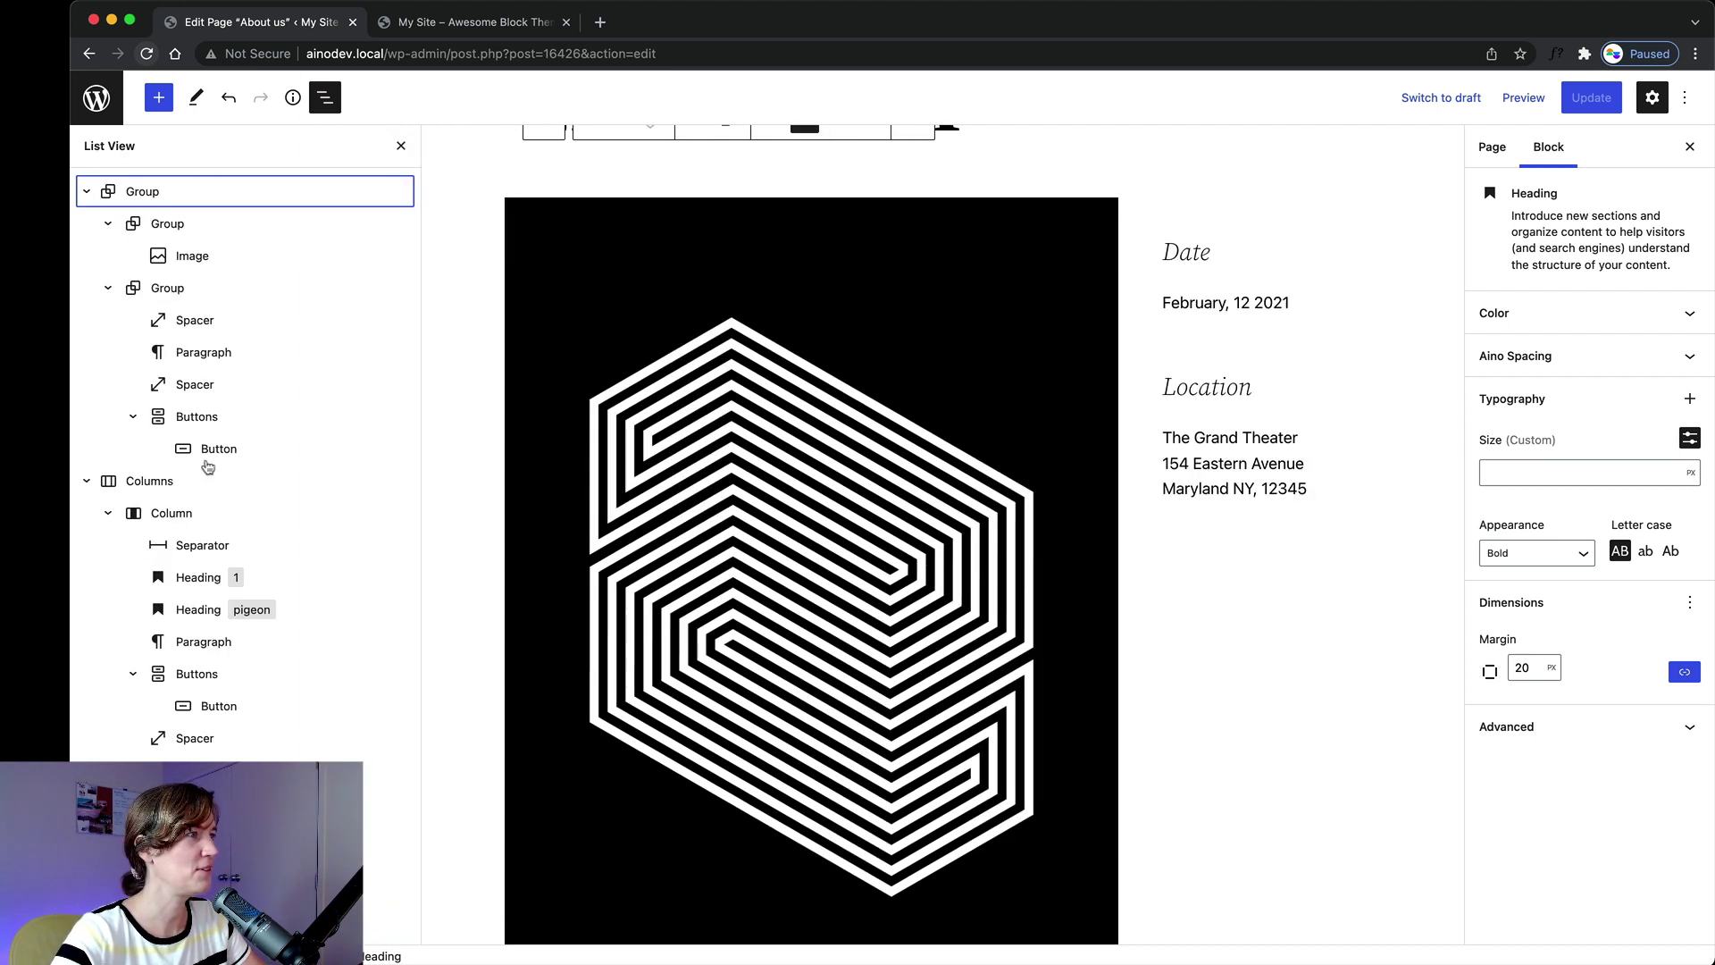
scroll(206, 455, "down", 5)
scroll(206, 456, "down", 5)
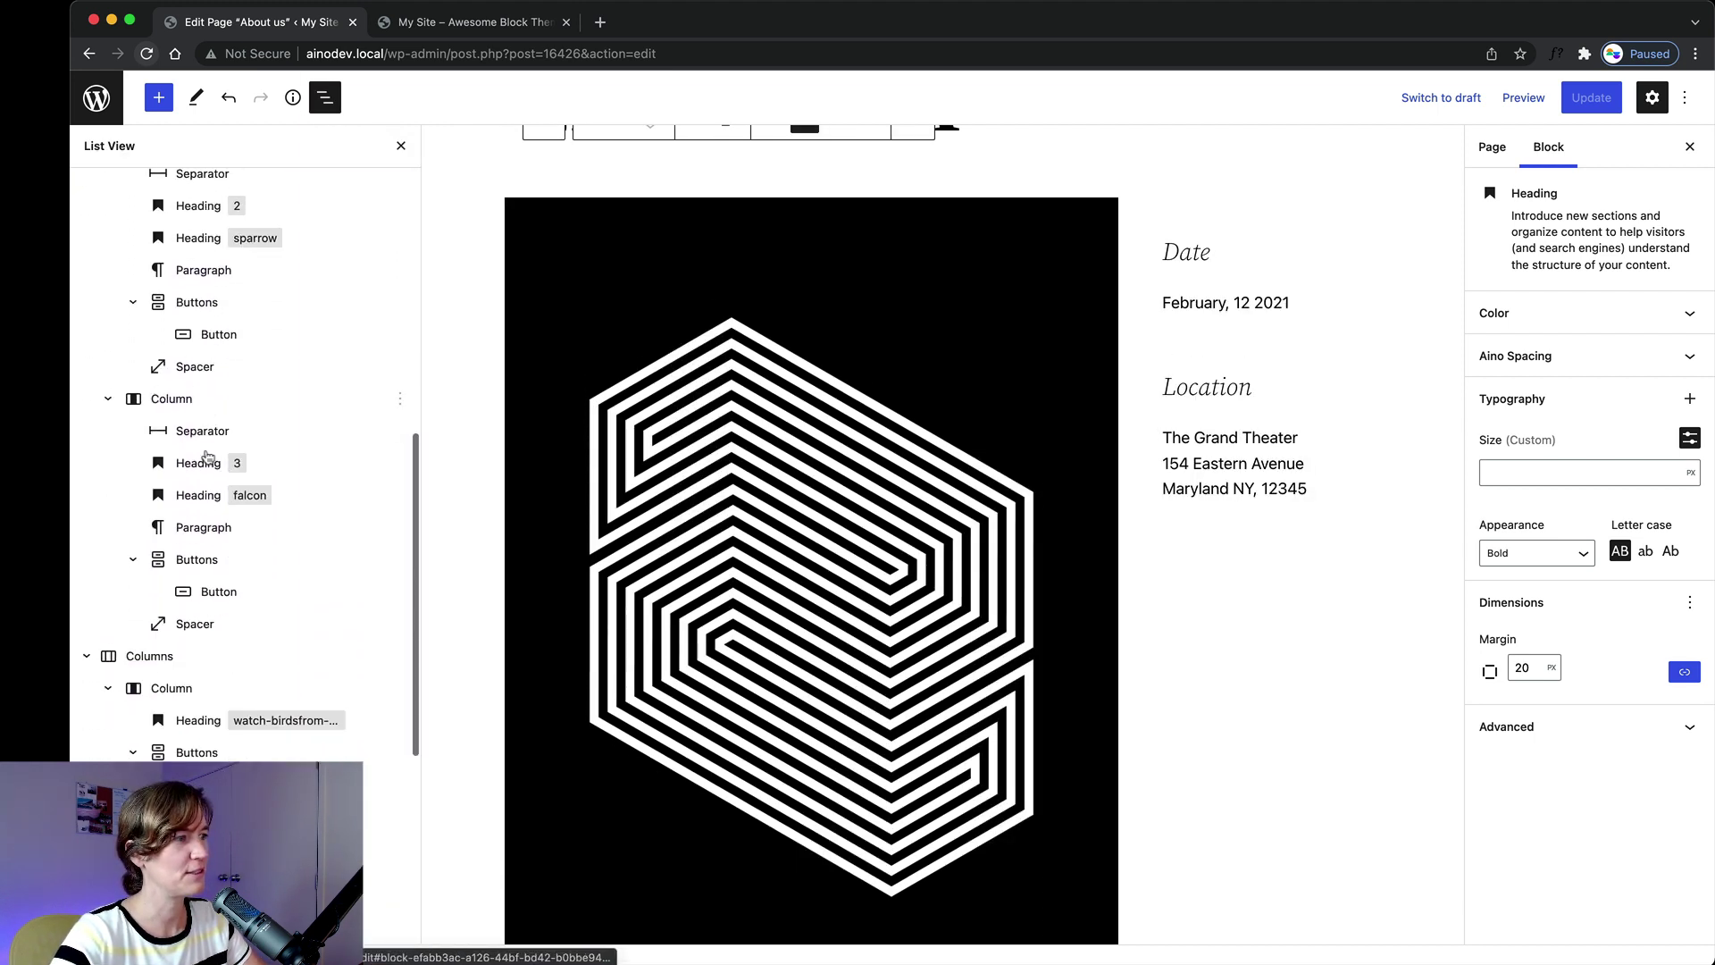
scroll(241, 580, "up", 10)
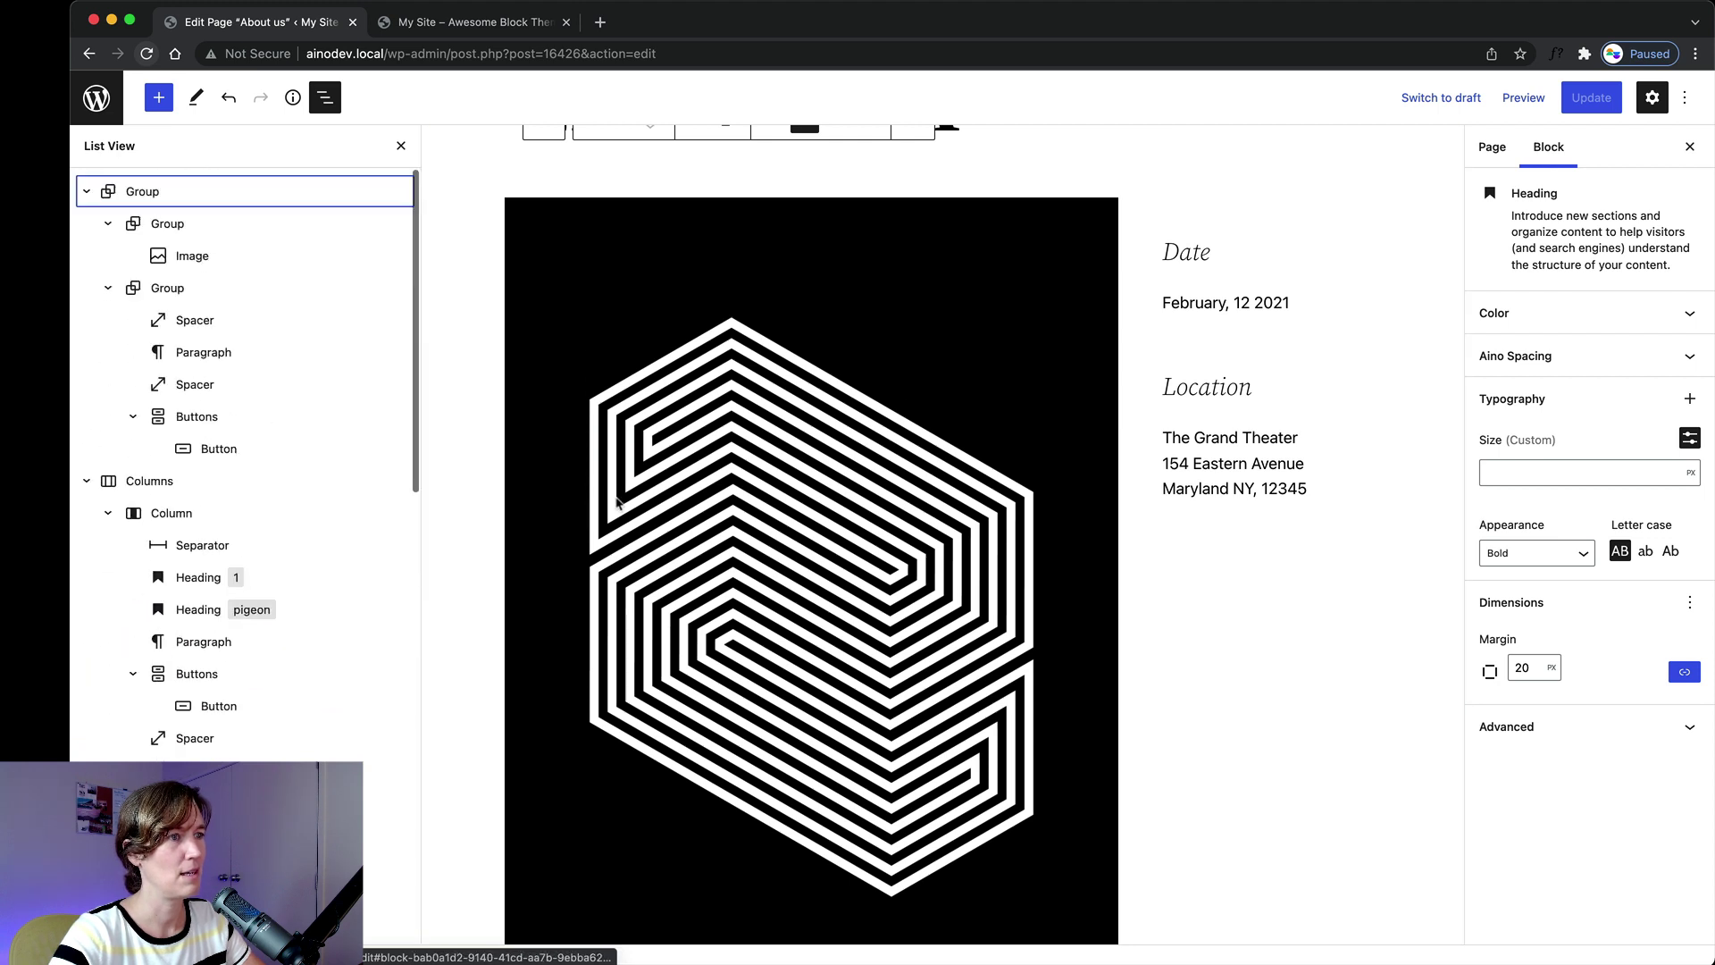
scroll(613, 479, "up", 4)
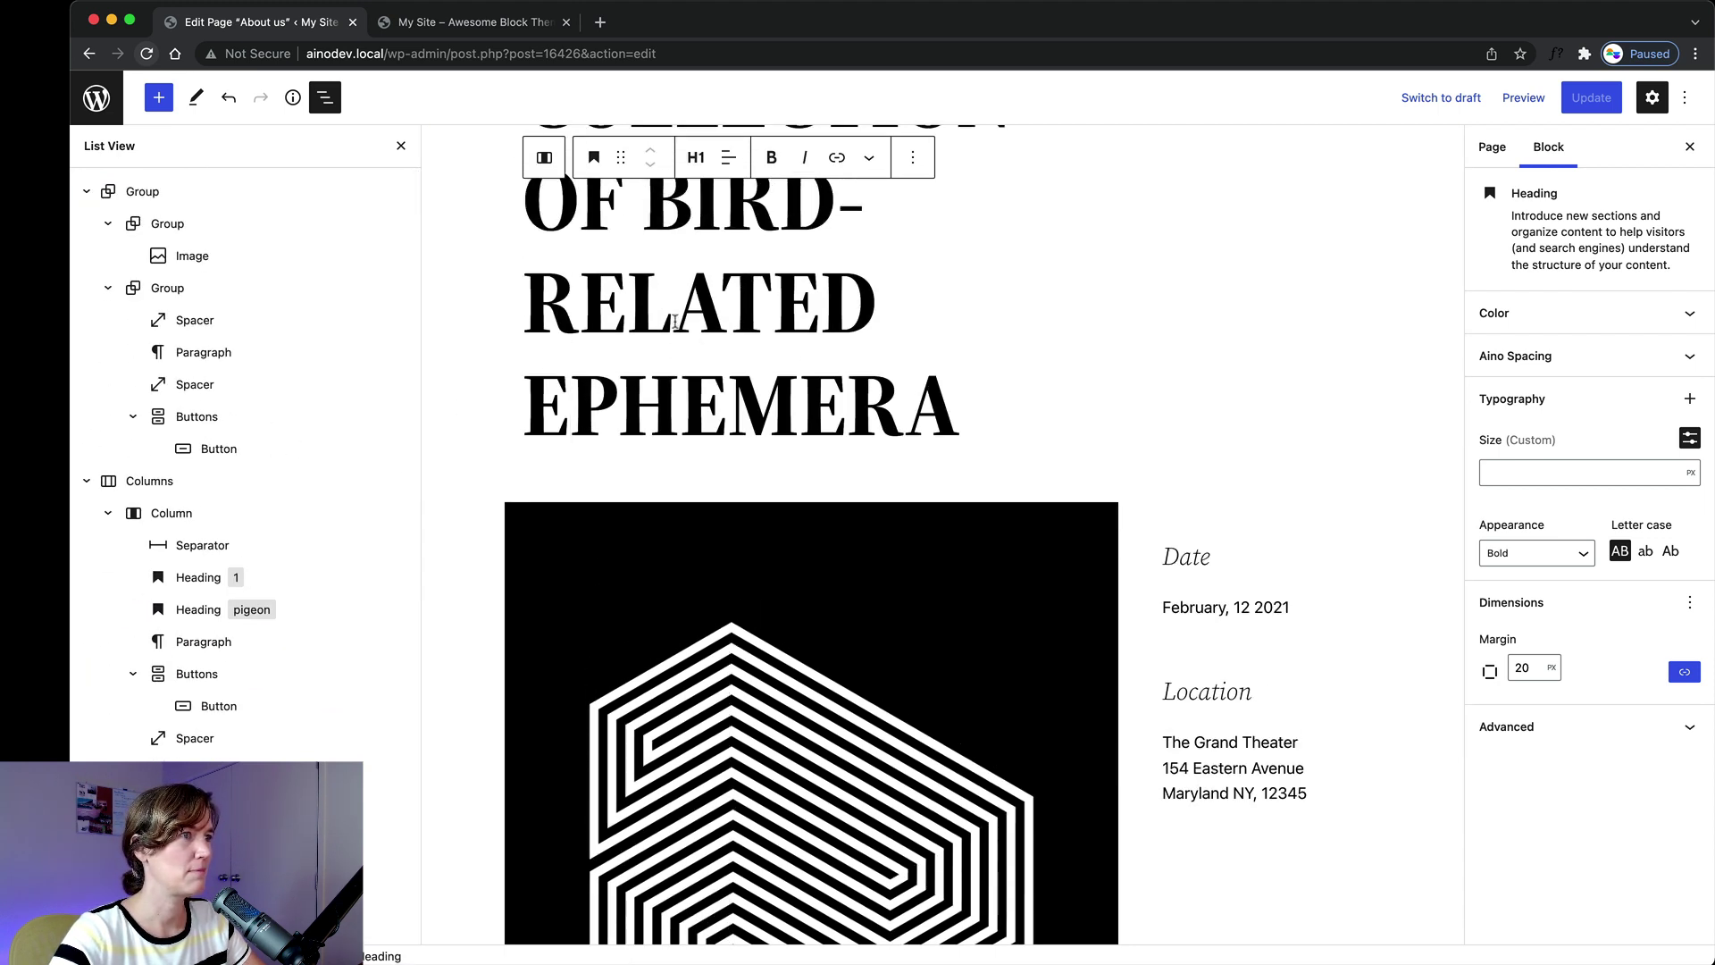
scroll(450, 408, "up", 2)
scroll(273, 458, "down", 12)
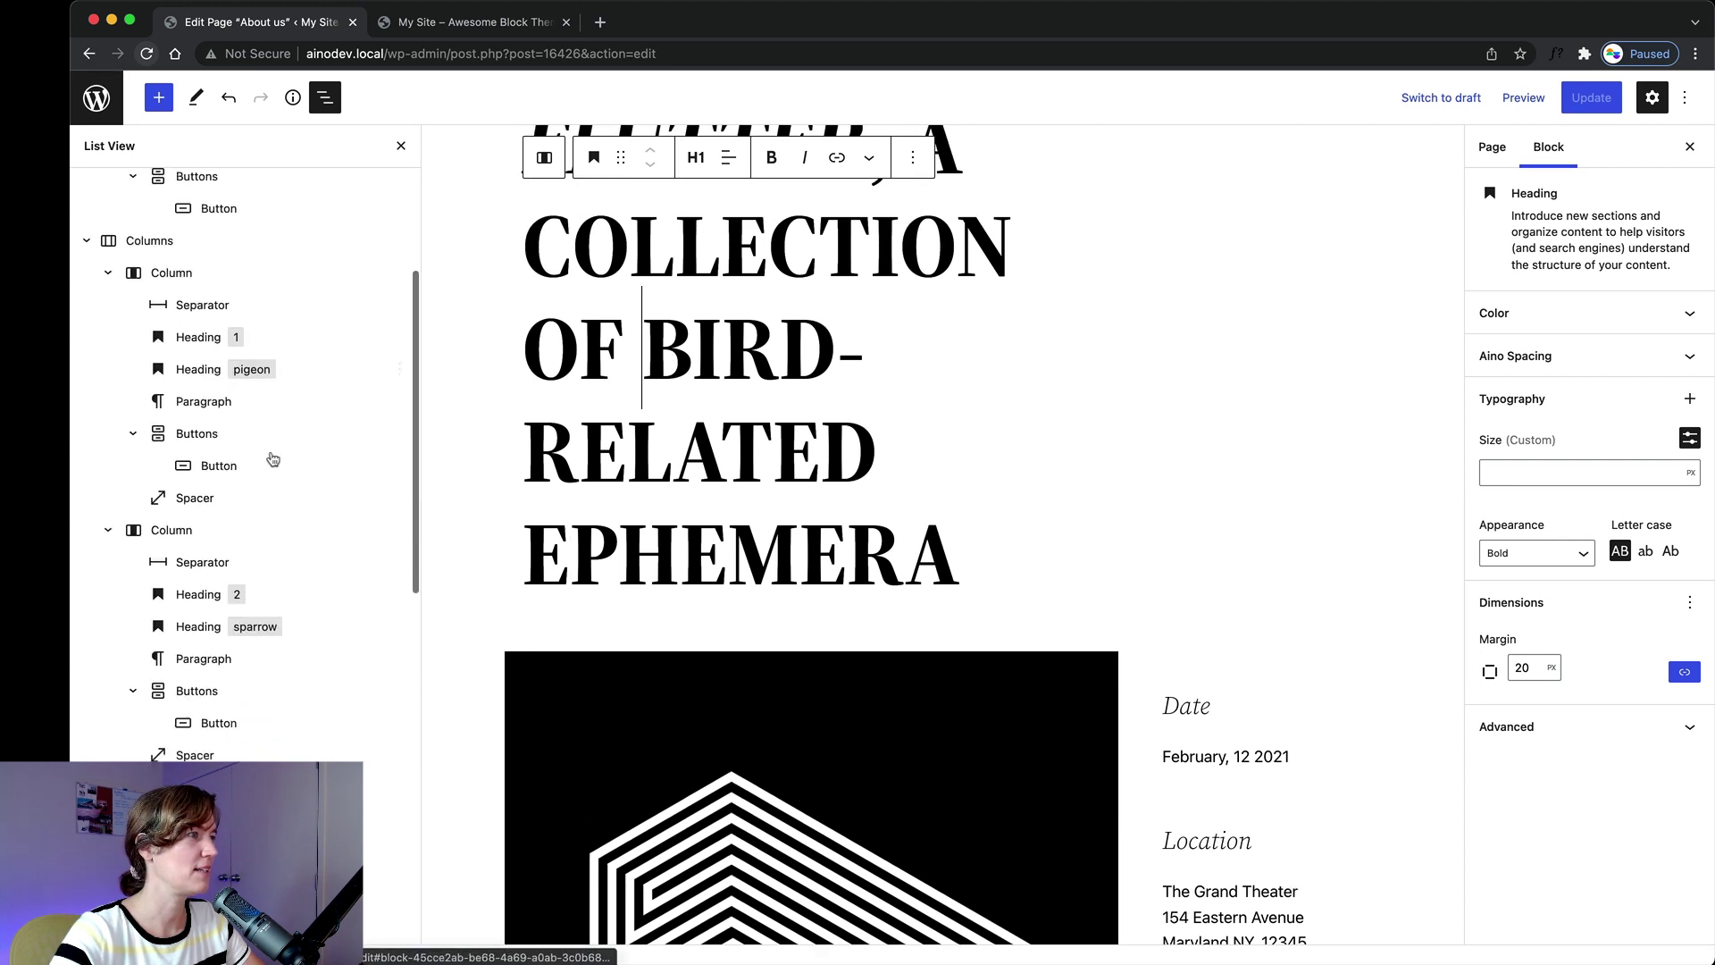
scroll(226, 683, "down", 2)
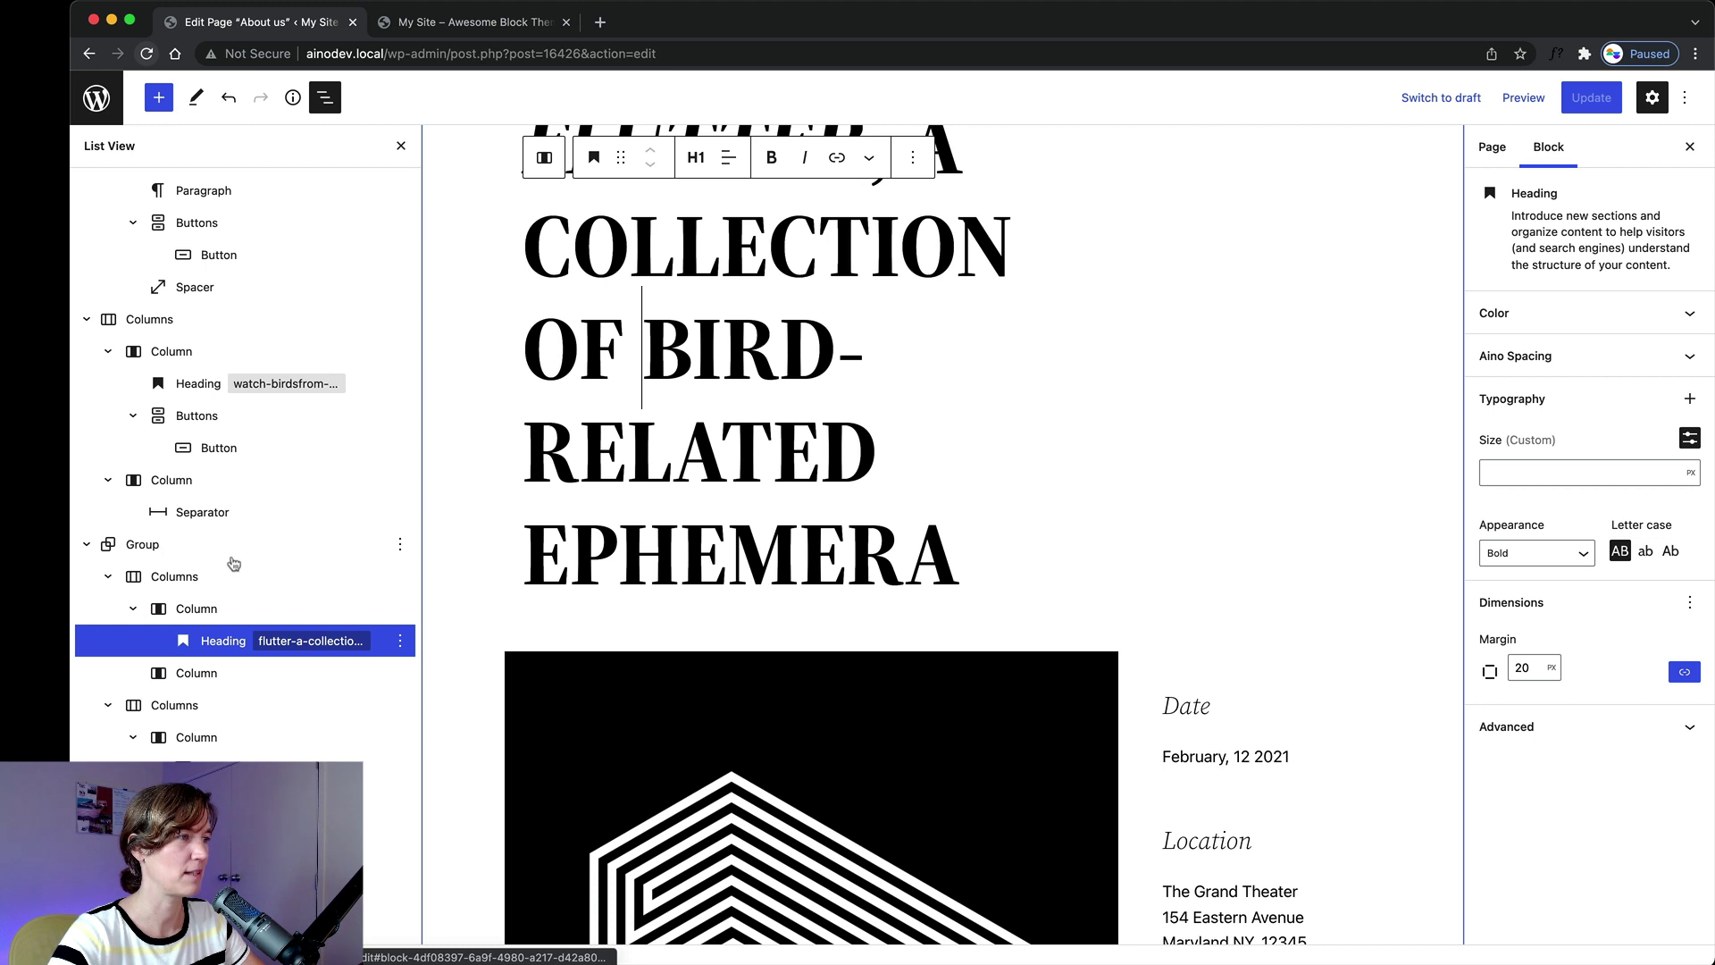
Remove the whole group that holds the Flutter heading, the image and the Date and Location column from the page.
scroll(161, 536, "down", 1)
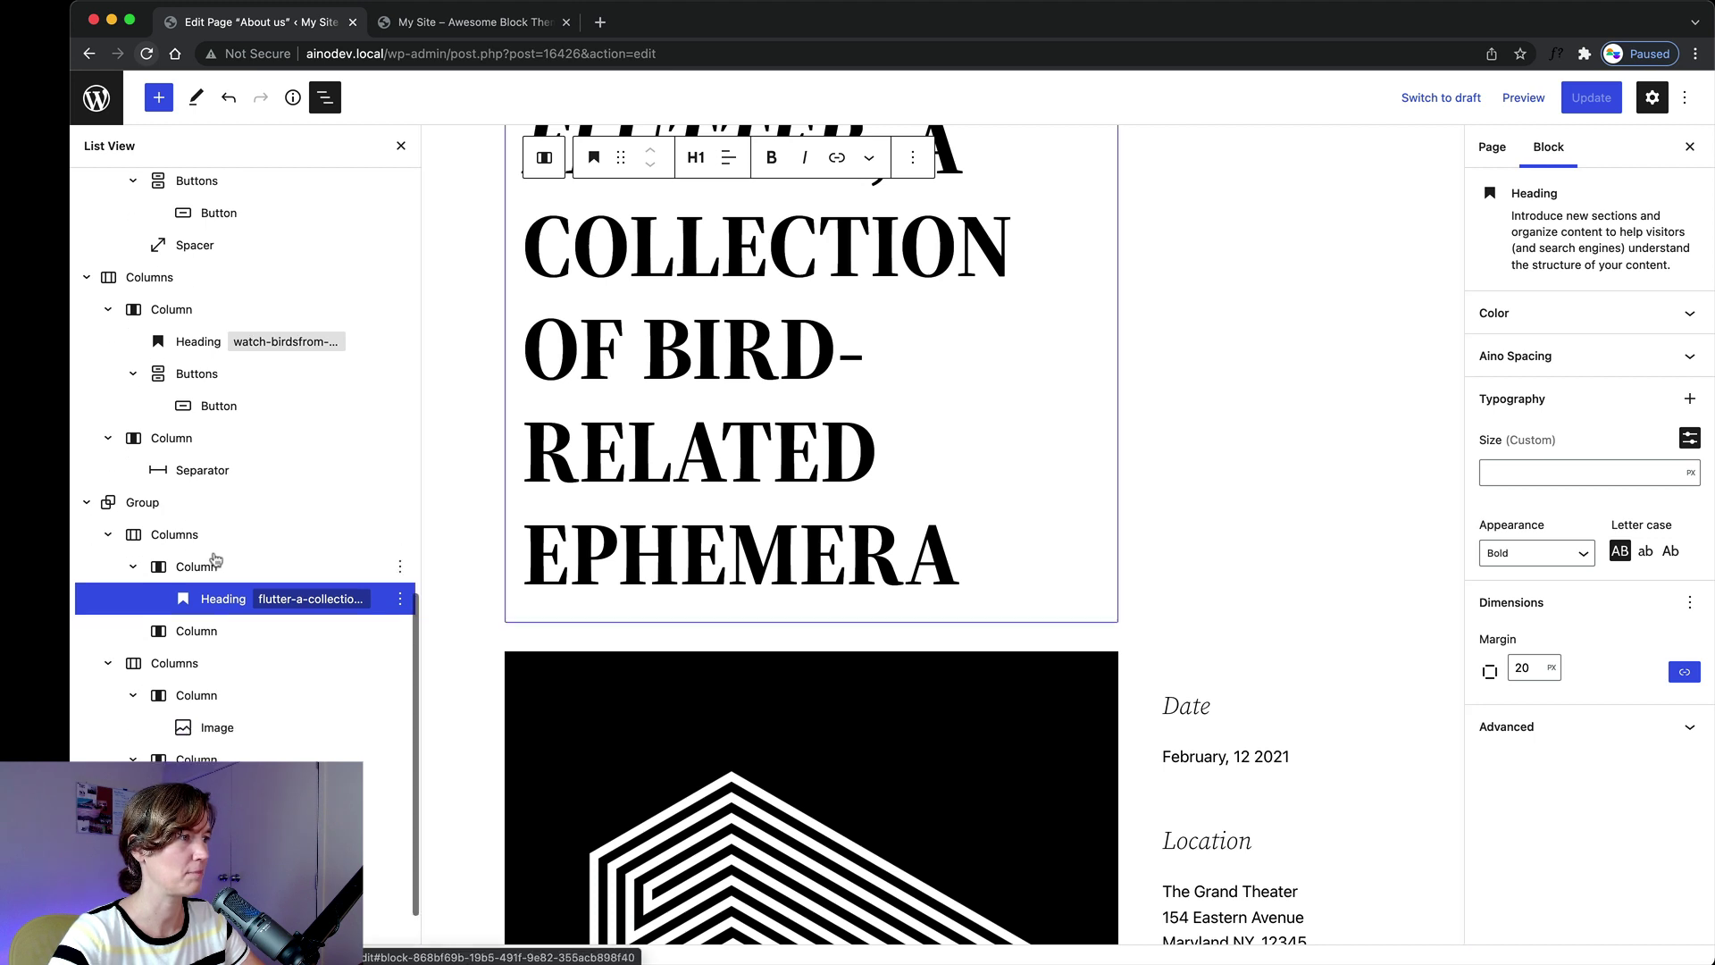
left_click(145, 504)
scroll(196, 554, "down", 2)
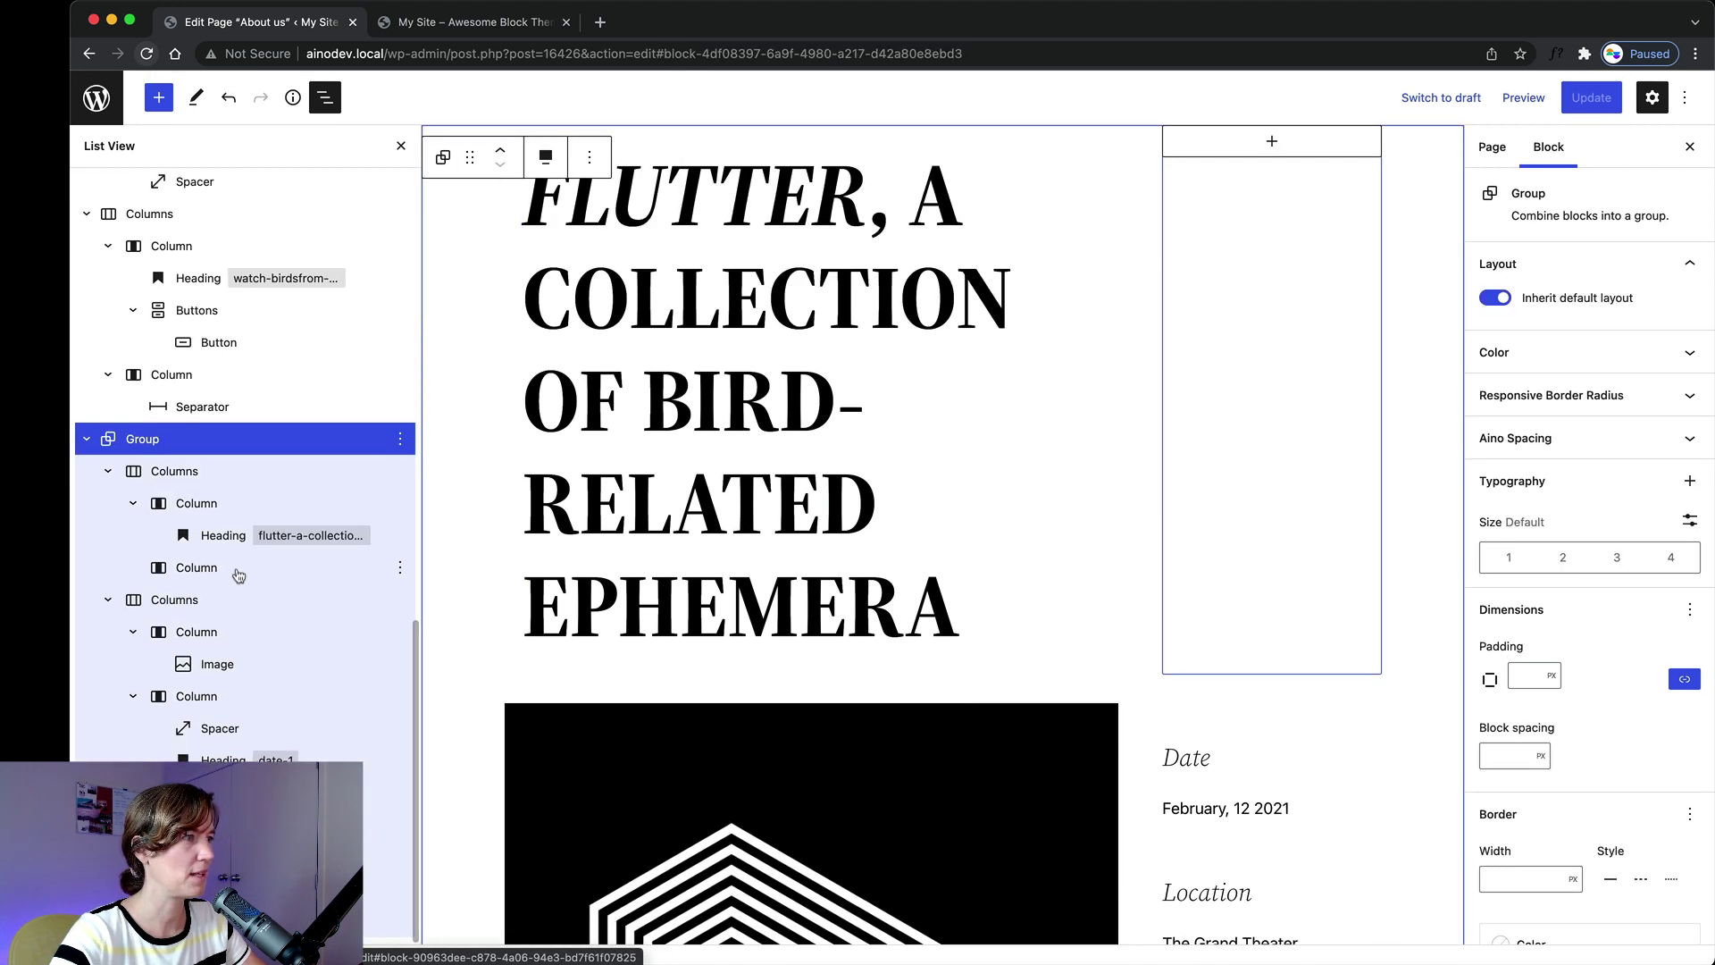
scroll(236, 590, "up", 3)
scroll(625, 491, "up", 3)
scroll(722, 527, "down", 6)
scroll(722, 529, "down", 8)
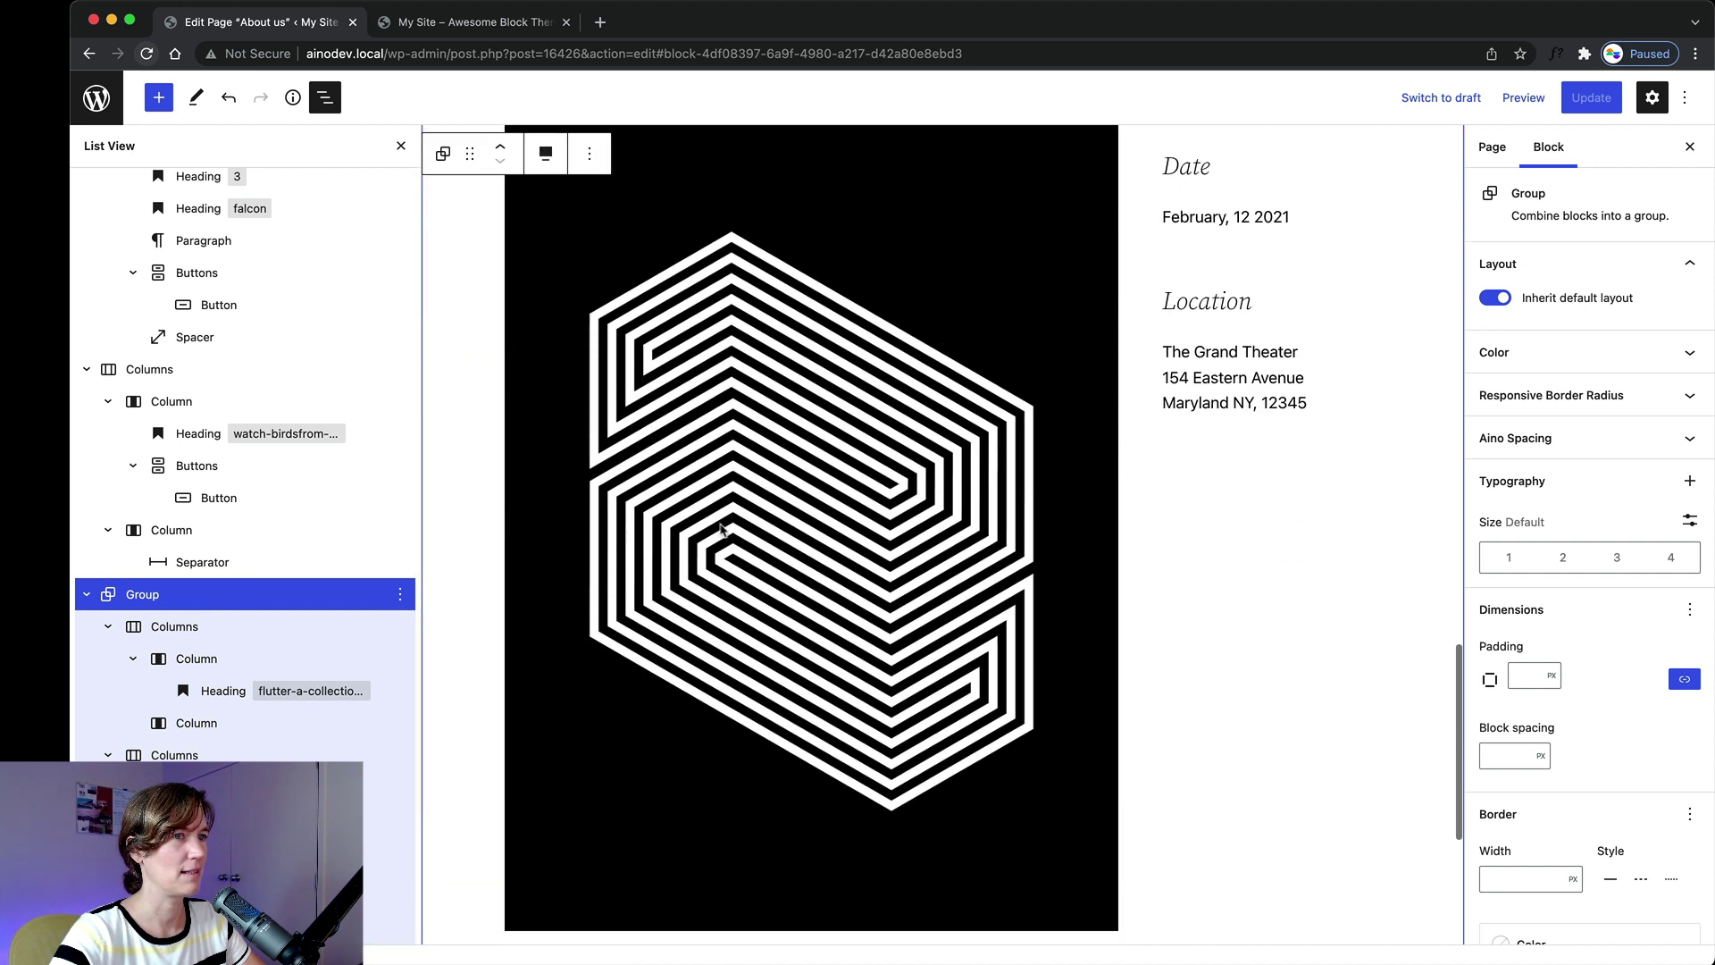
scroll(224, 590, "down", 2)
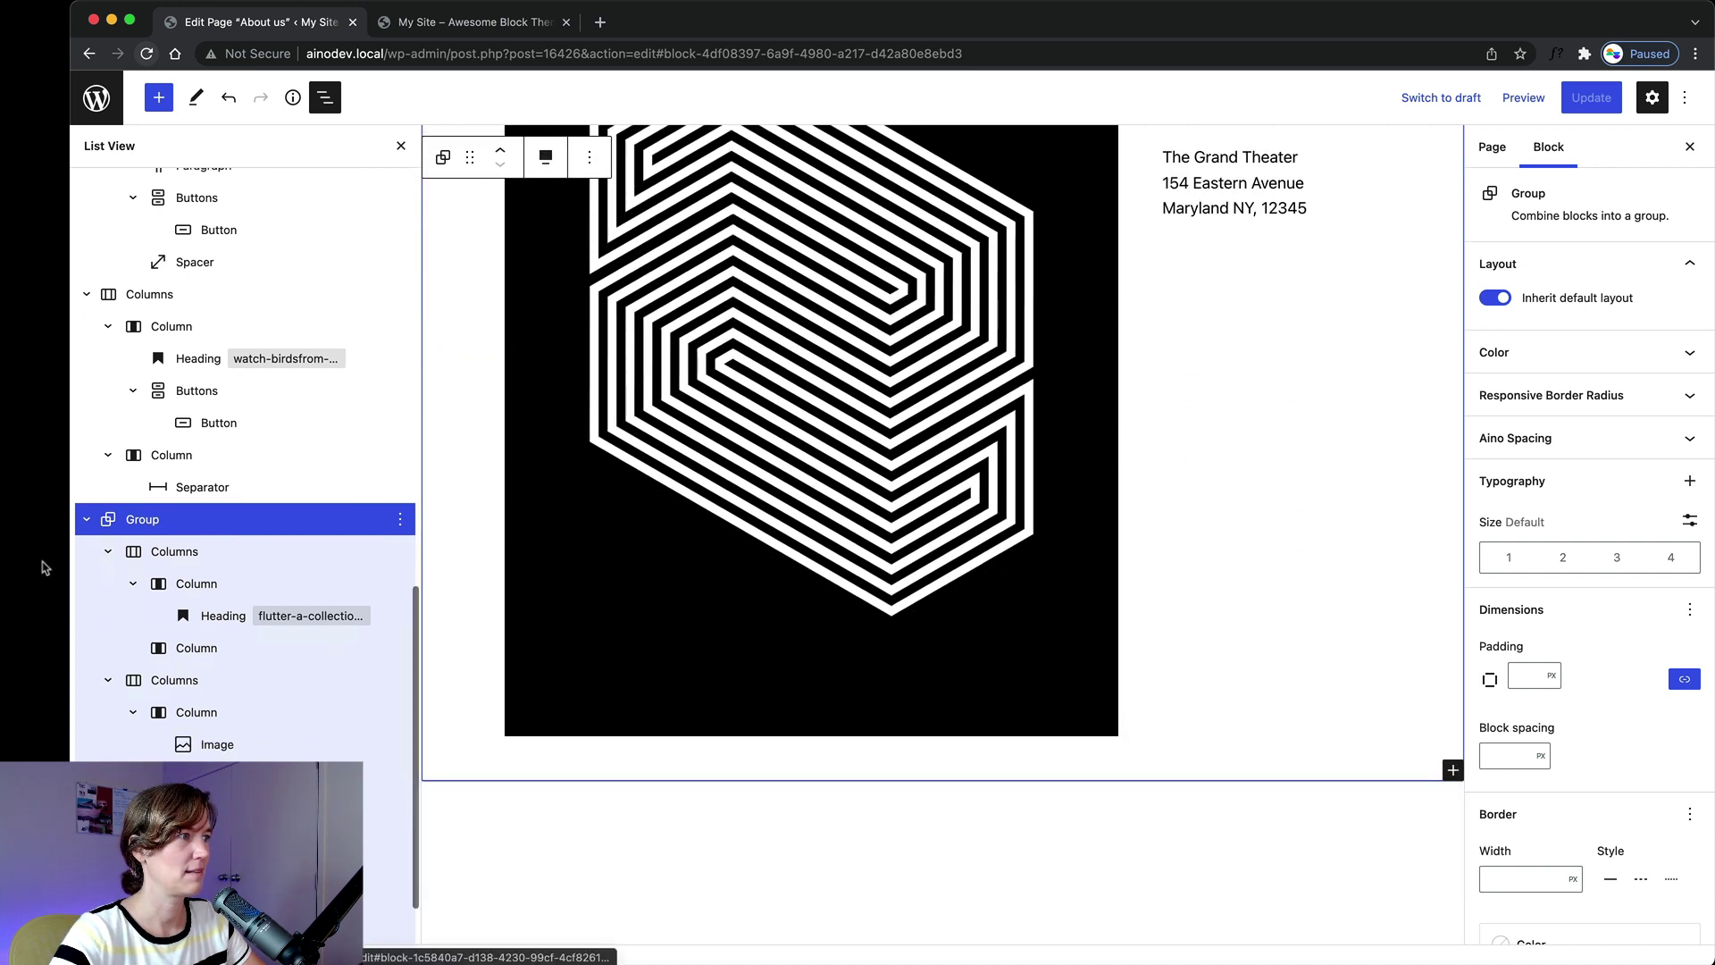
left_click(85, 521)
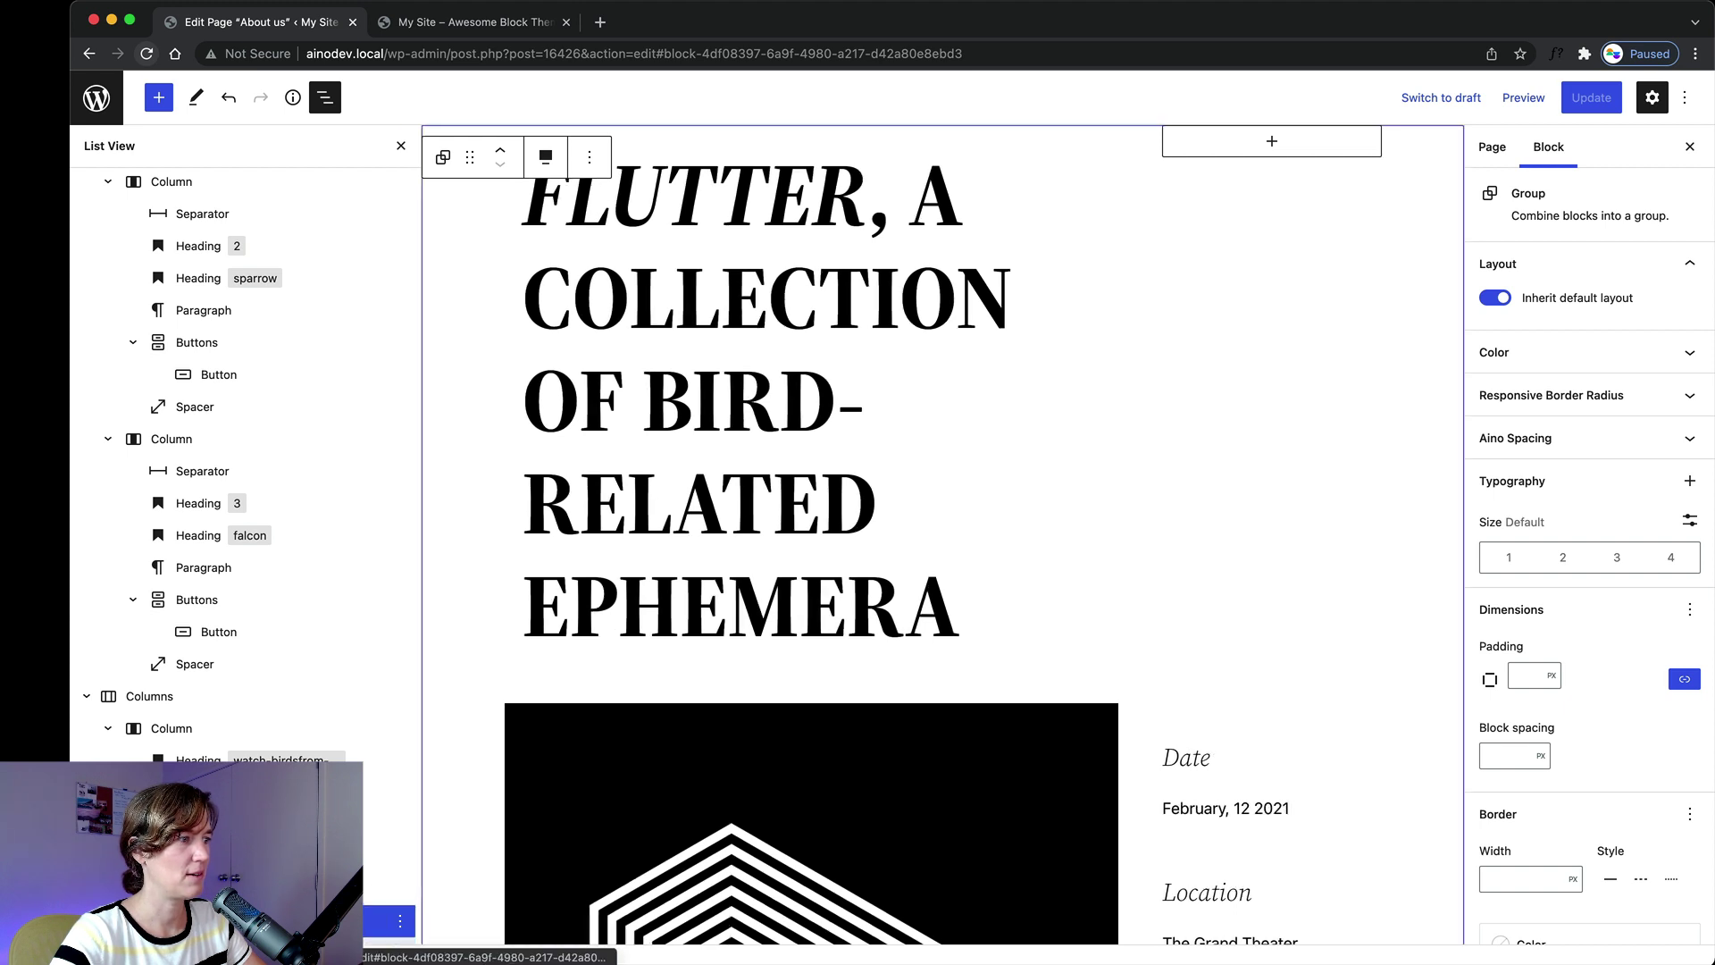
scroll(196, 445, "down", 10)
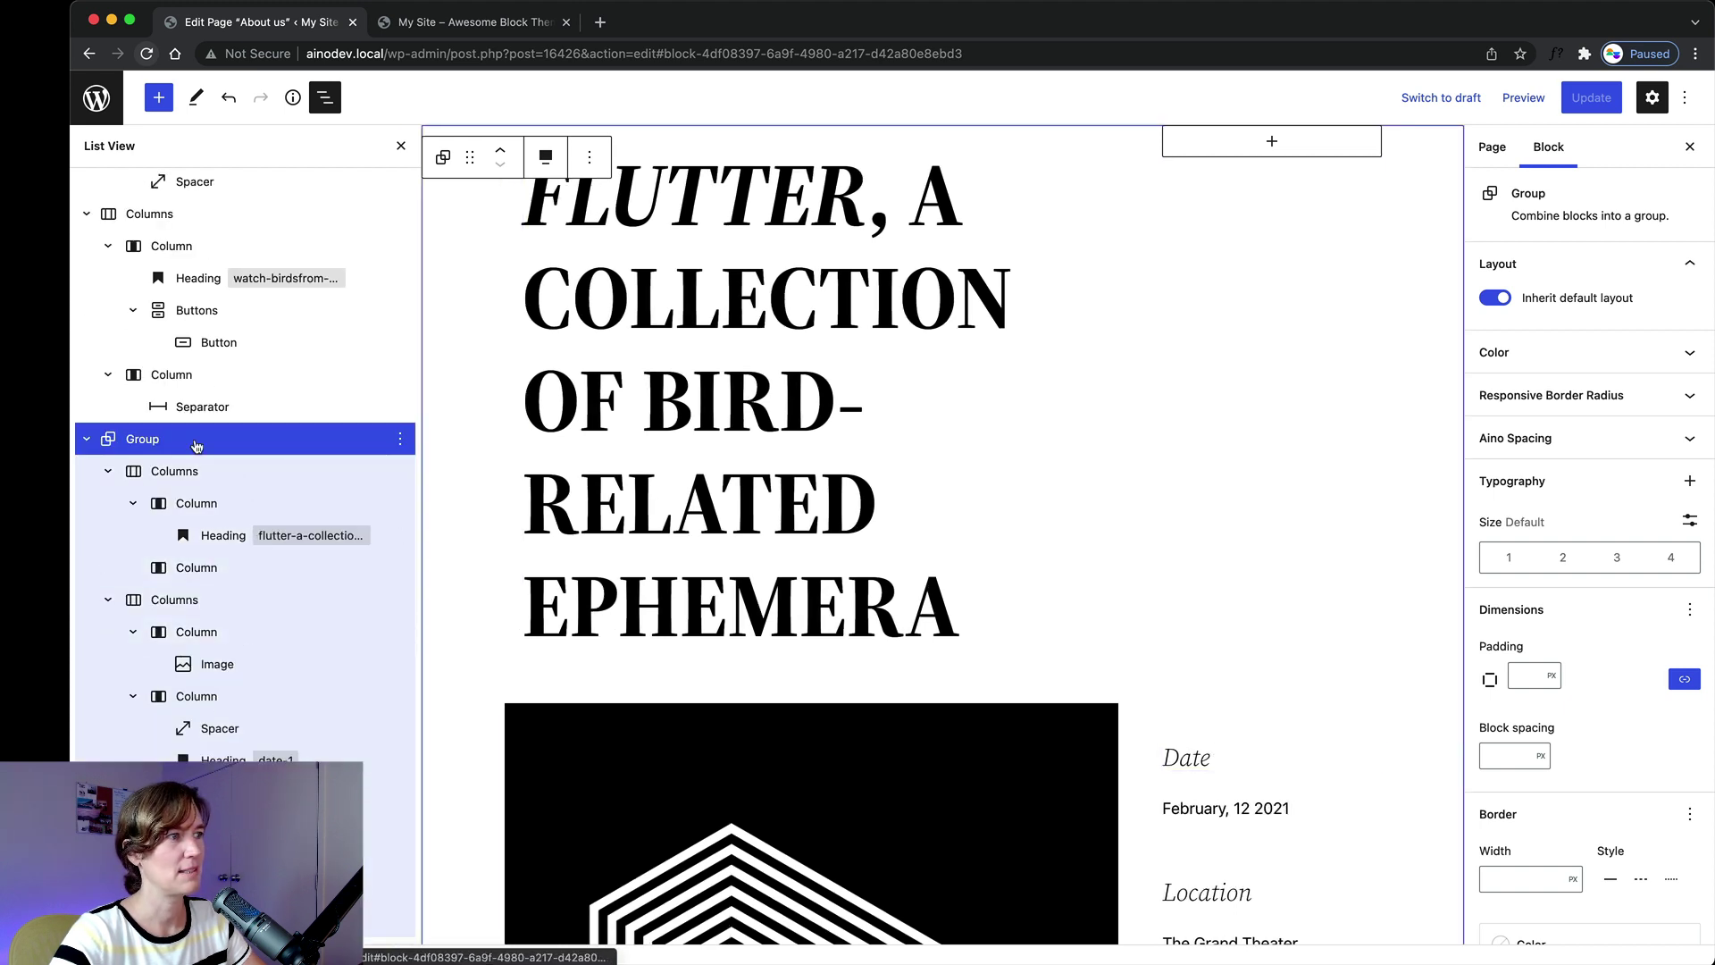
left_click(400, 438)
left_click(416, 773)
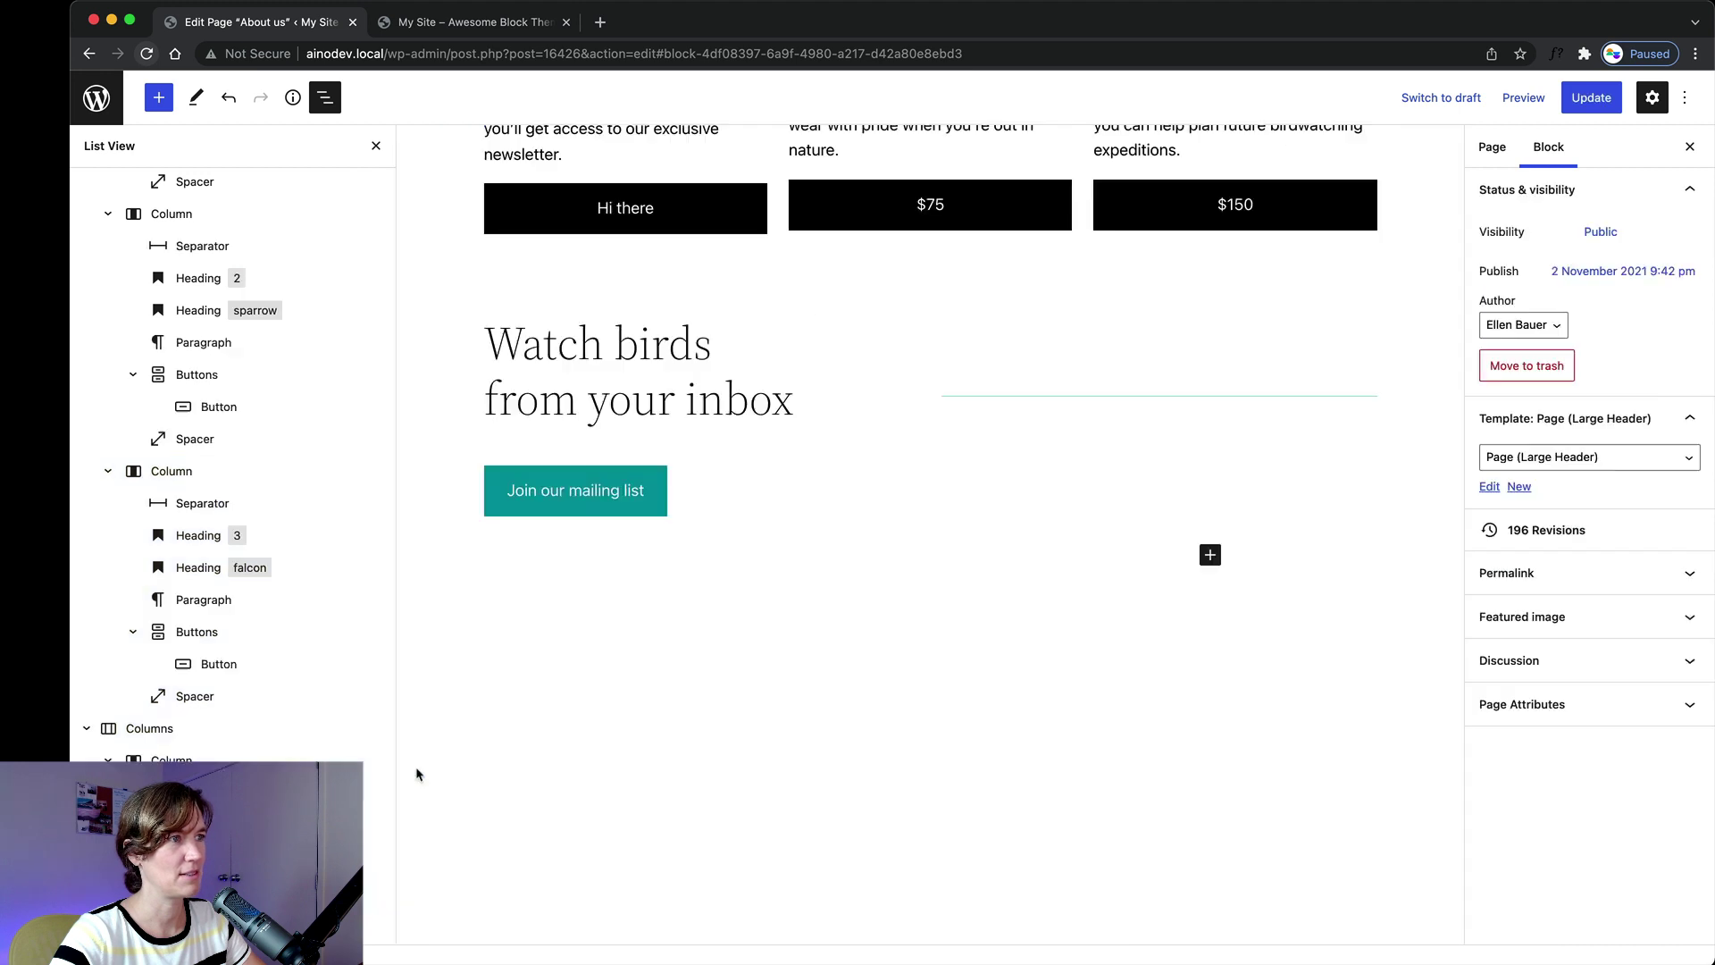
Remove the Columns block containing the "Watch birds from your inbox" heading and the mailing list button.
scroll(574, 571, "up", 3)
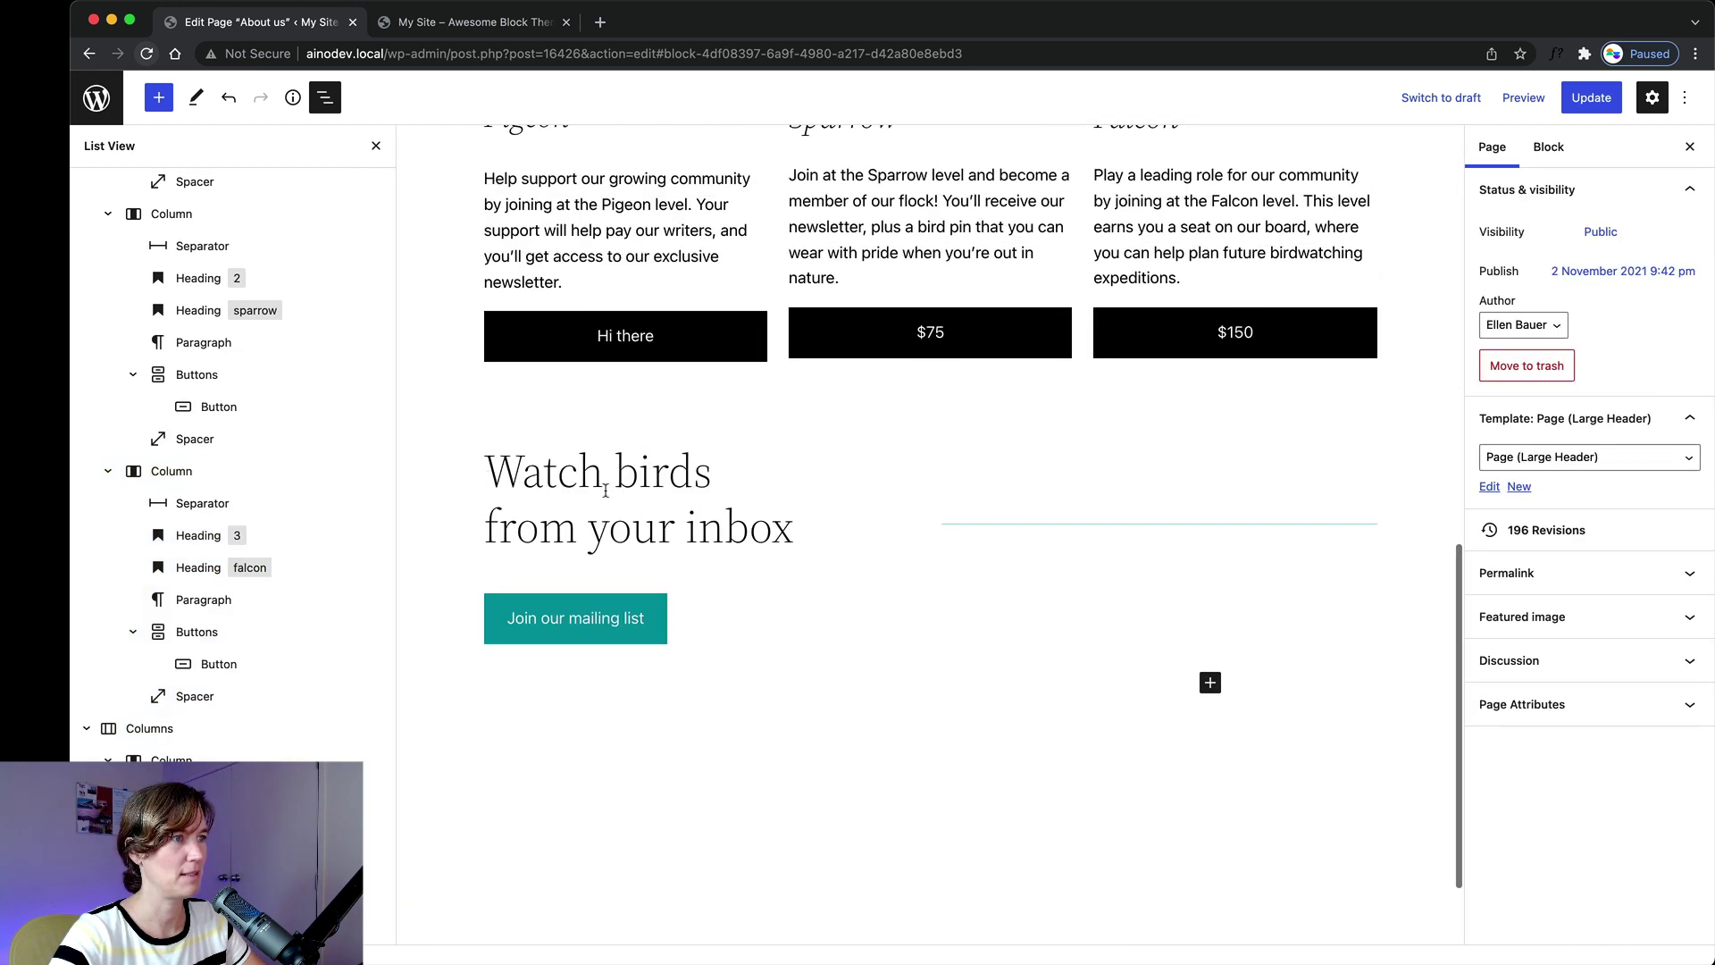
left_click(648, 472)
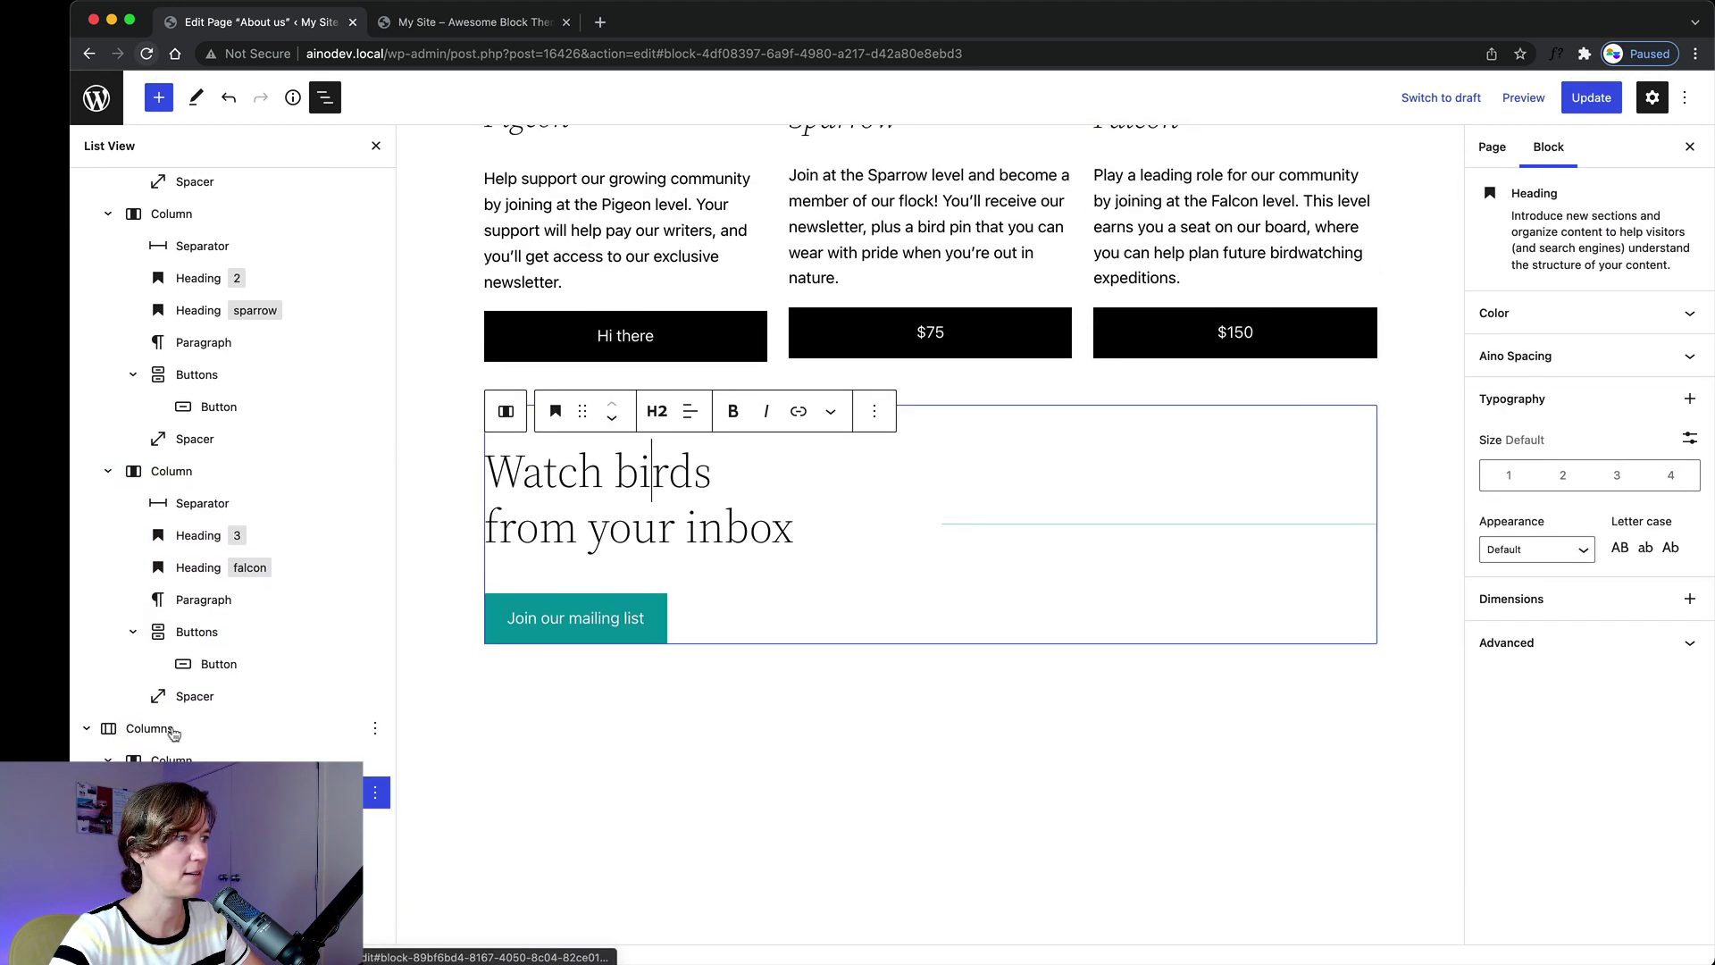
left_click(174, 730)
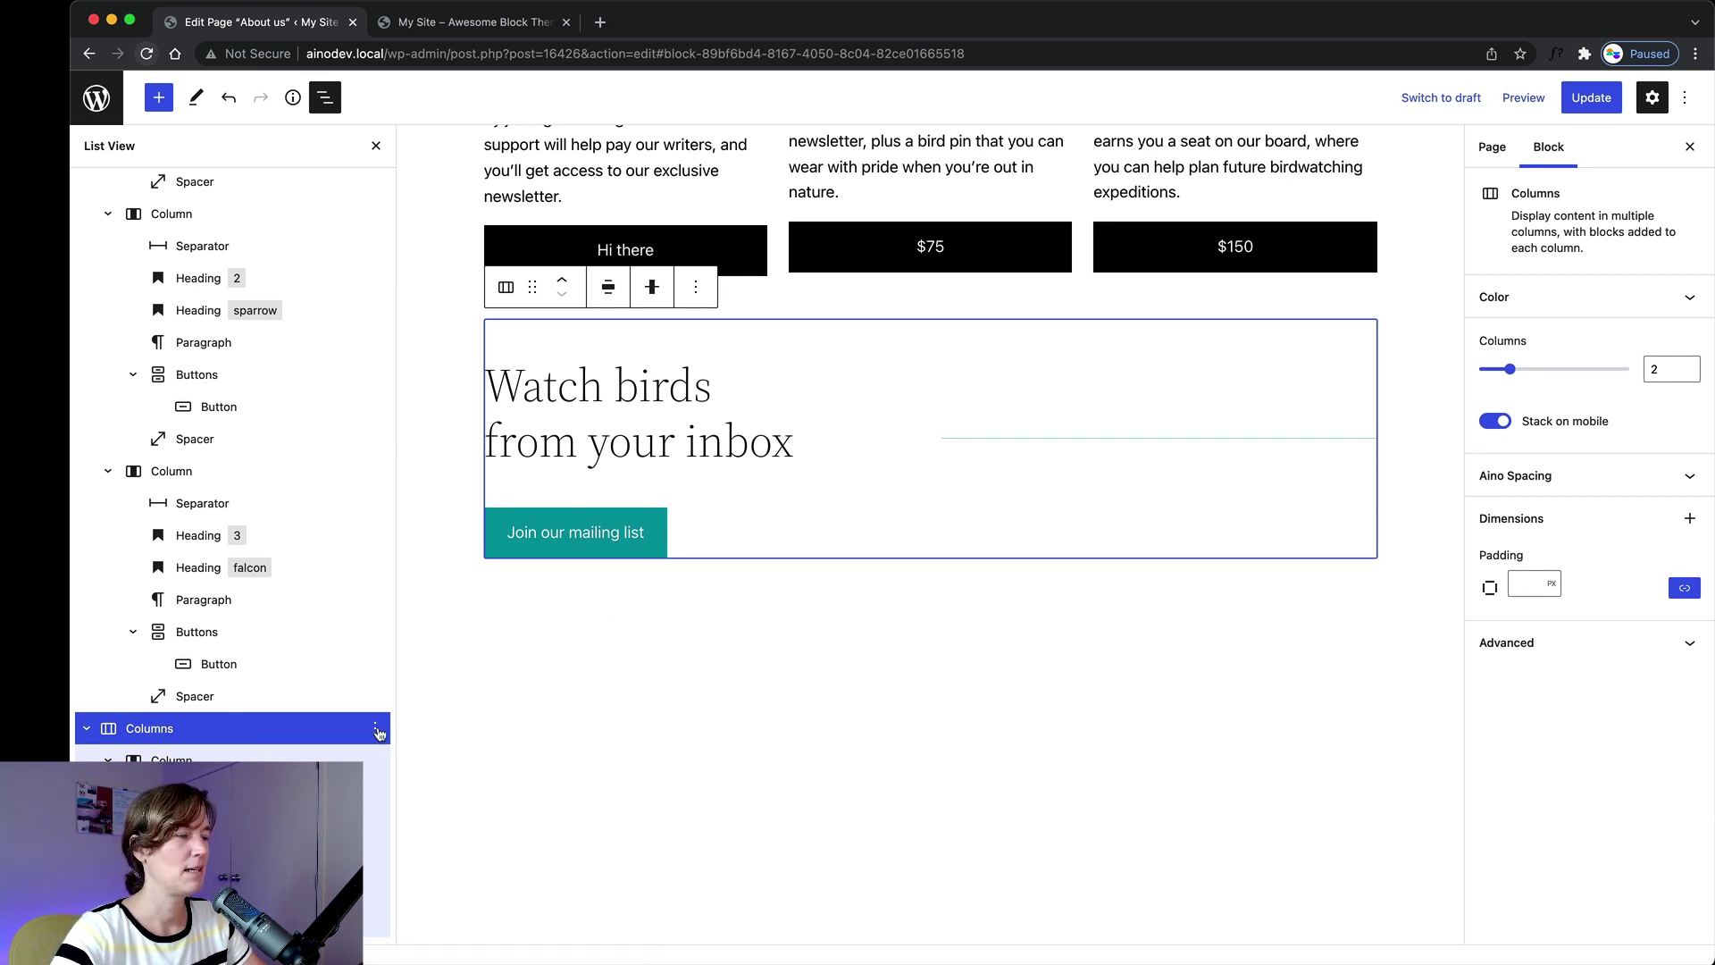
left_click(376, 728)
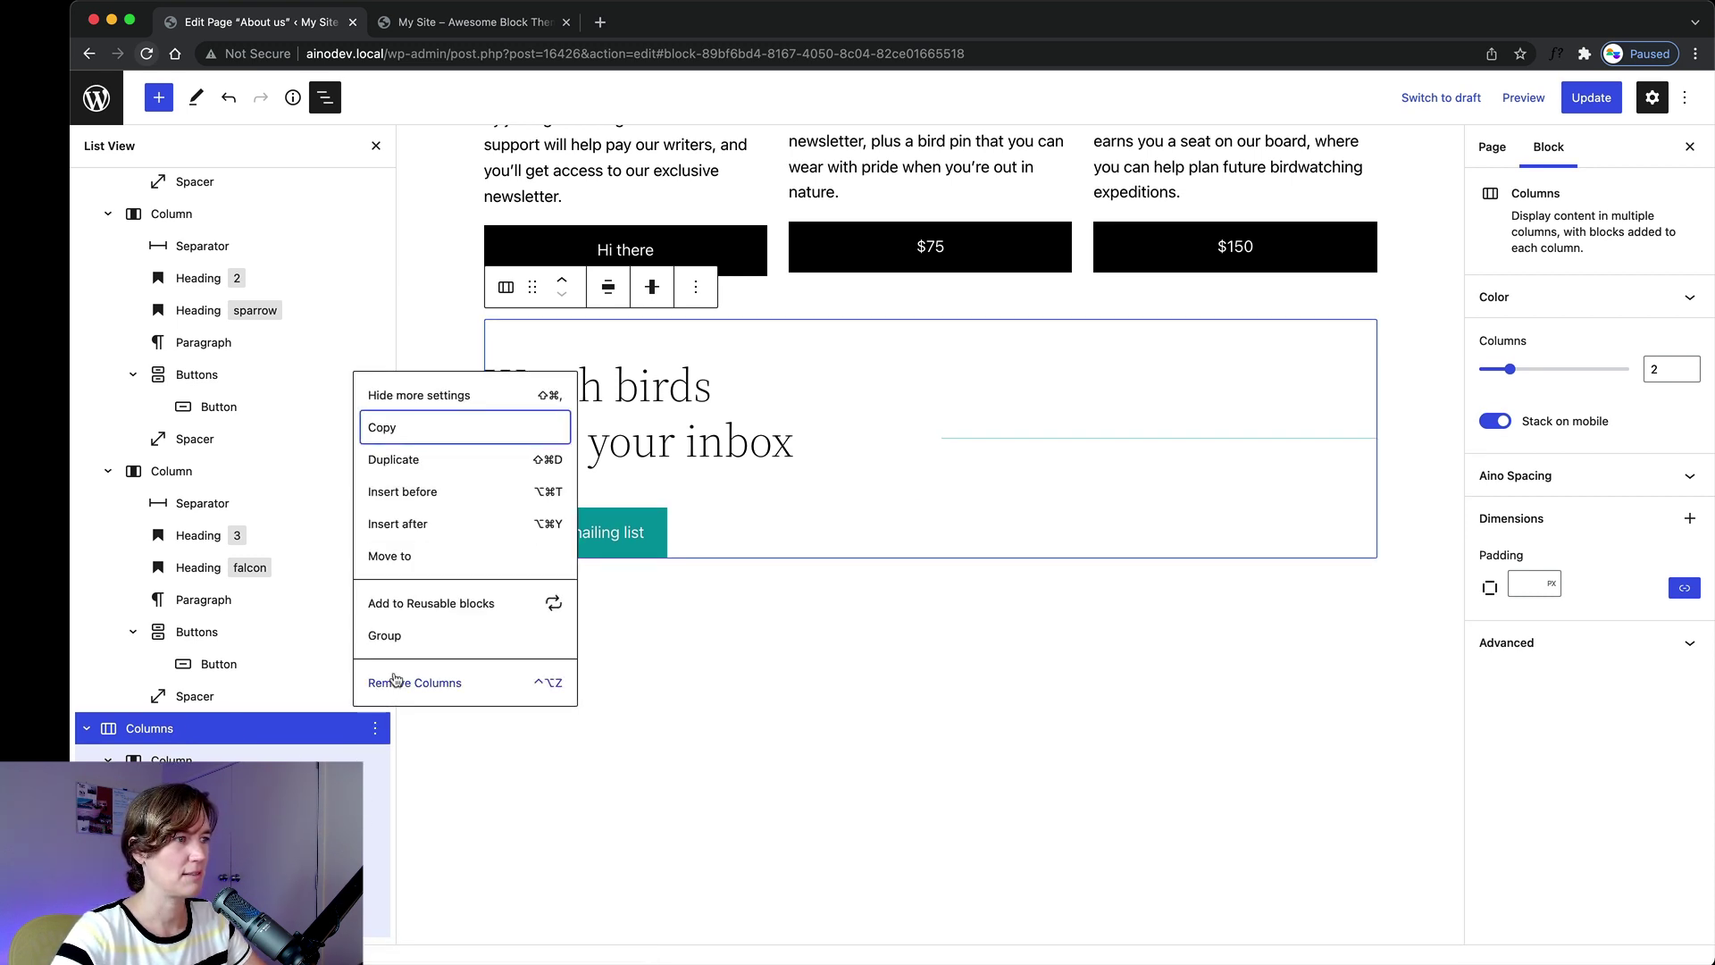
left_click(386, 681)
Examine how the grey group under the About us title and its text paragraph are nested in the List View.
scroll(474, 693, "up", 5)
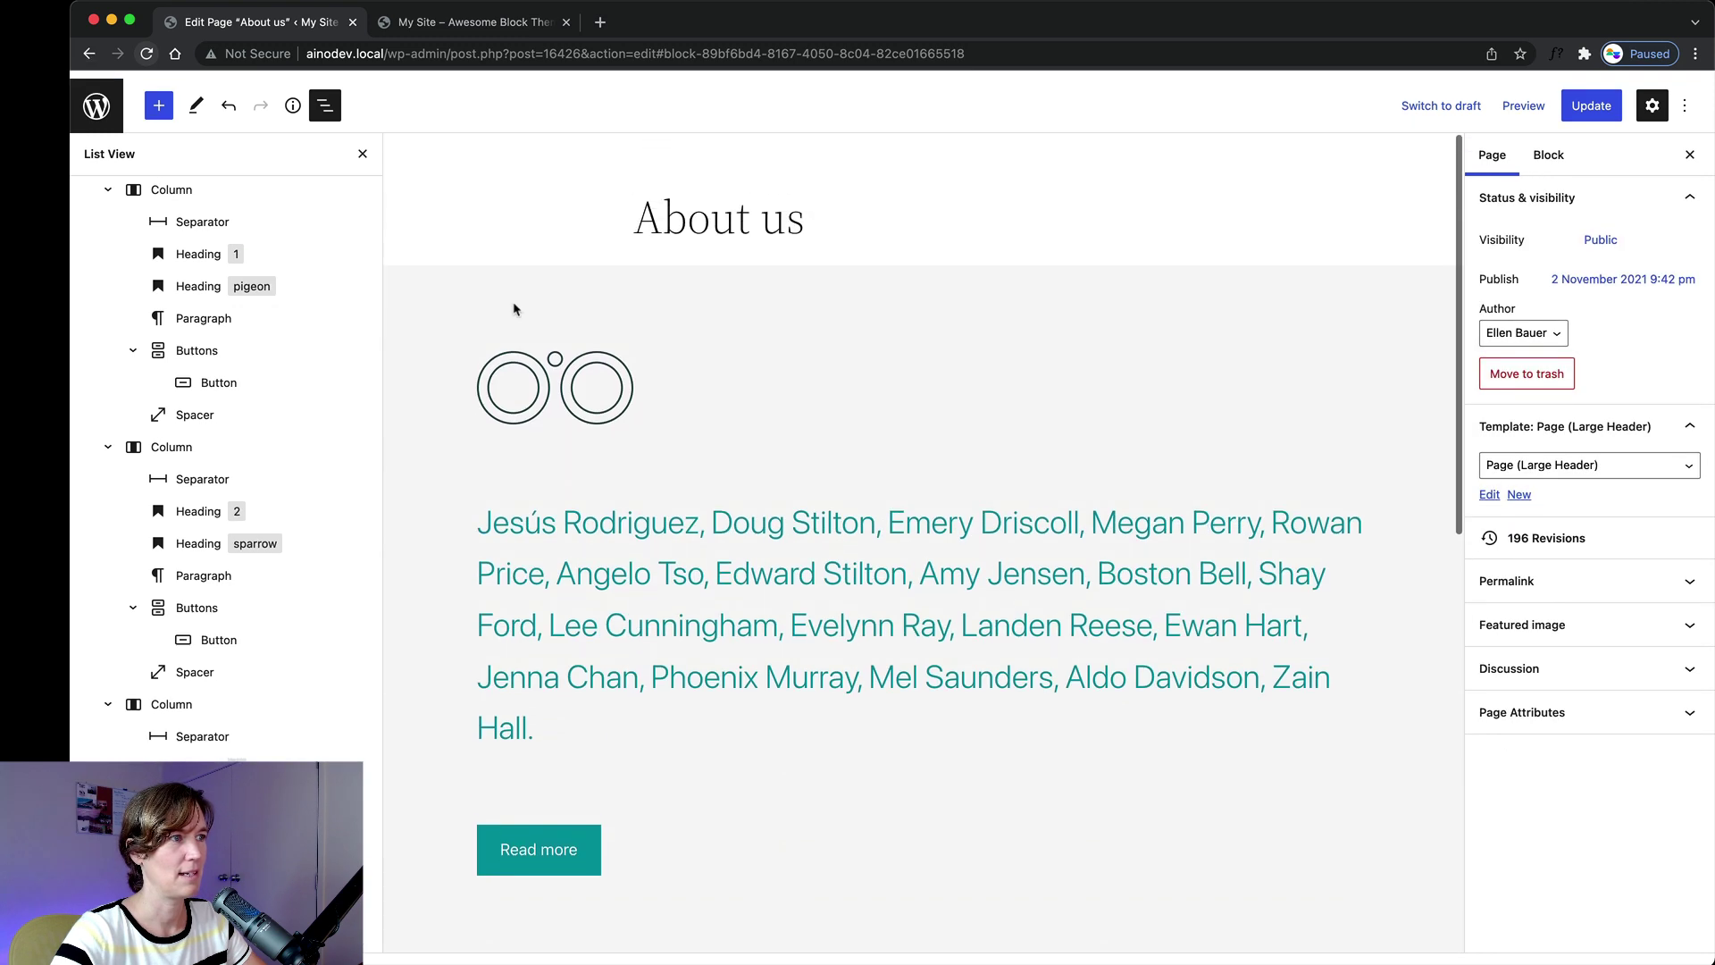
left_click(455, 287)
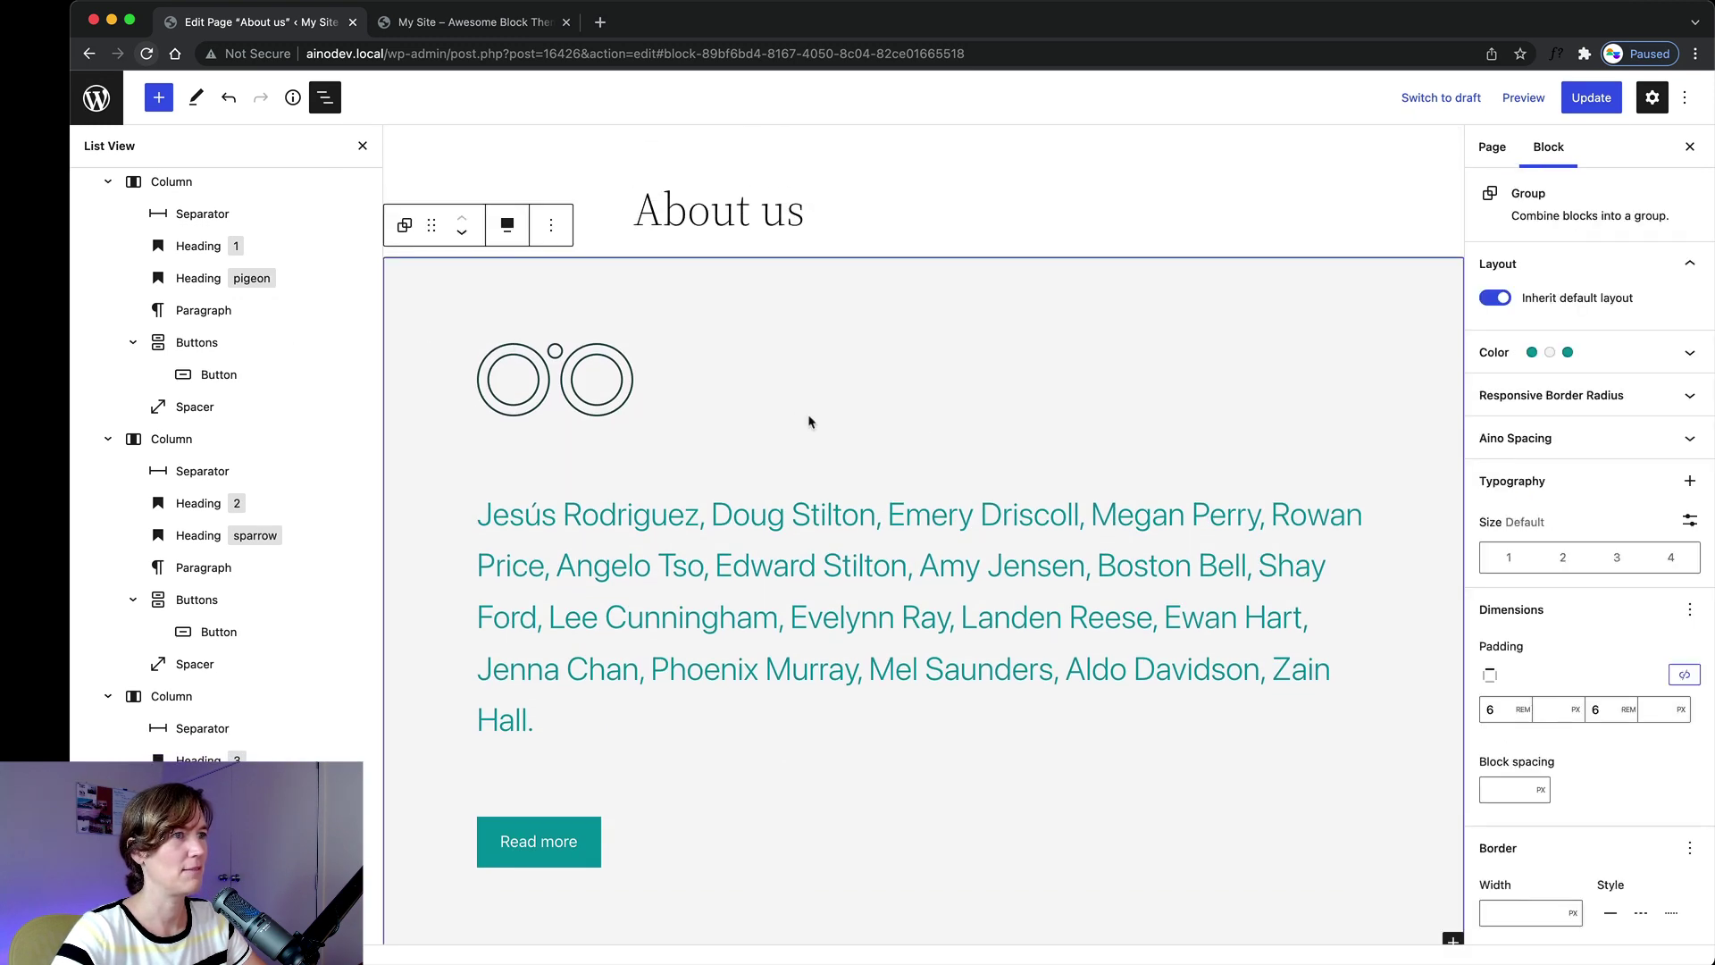
scroll(244, 387, "up", 4)
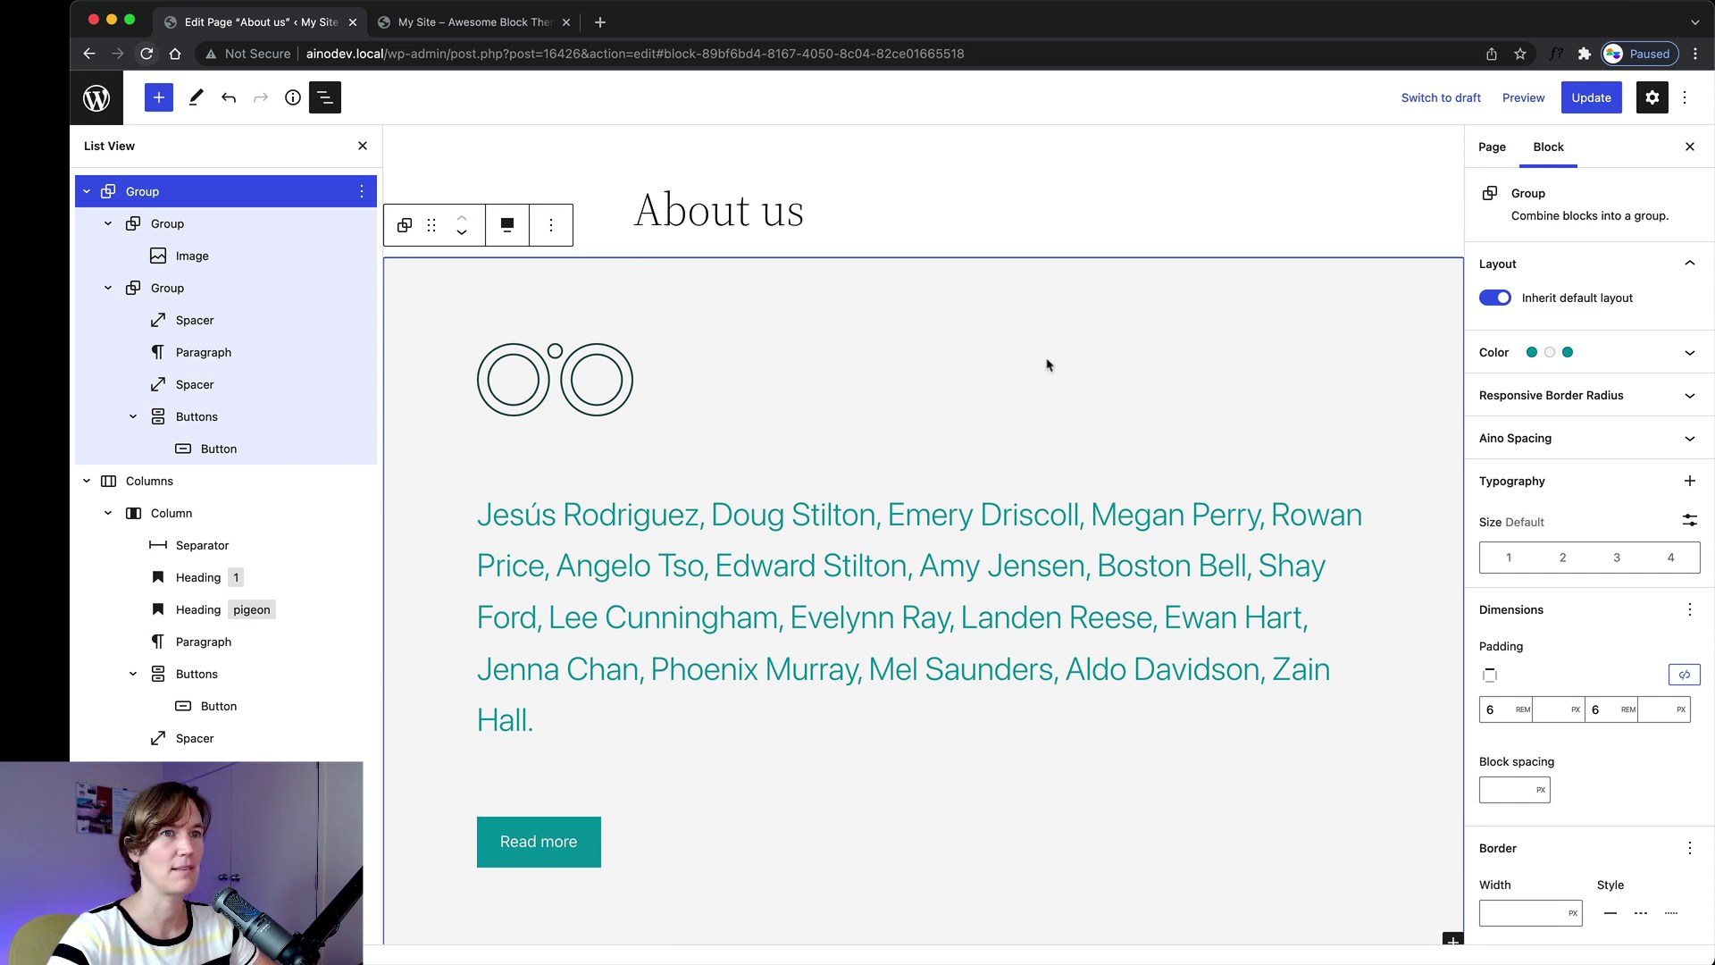
scroll(972, 429, "down", 8)
scroll(693, 371, "up", 8)
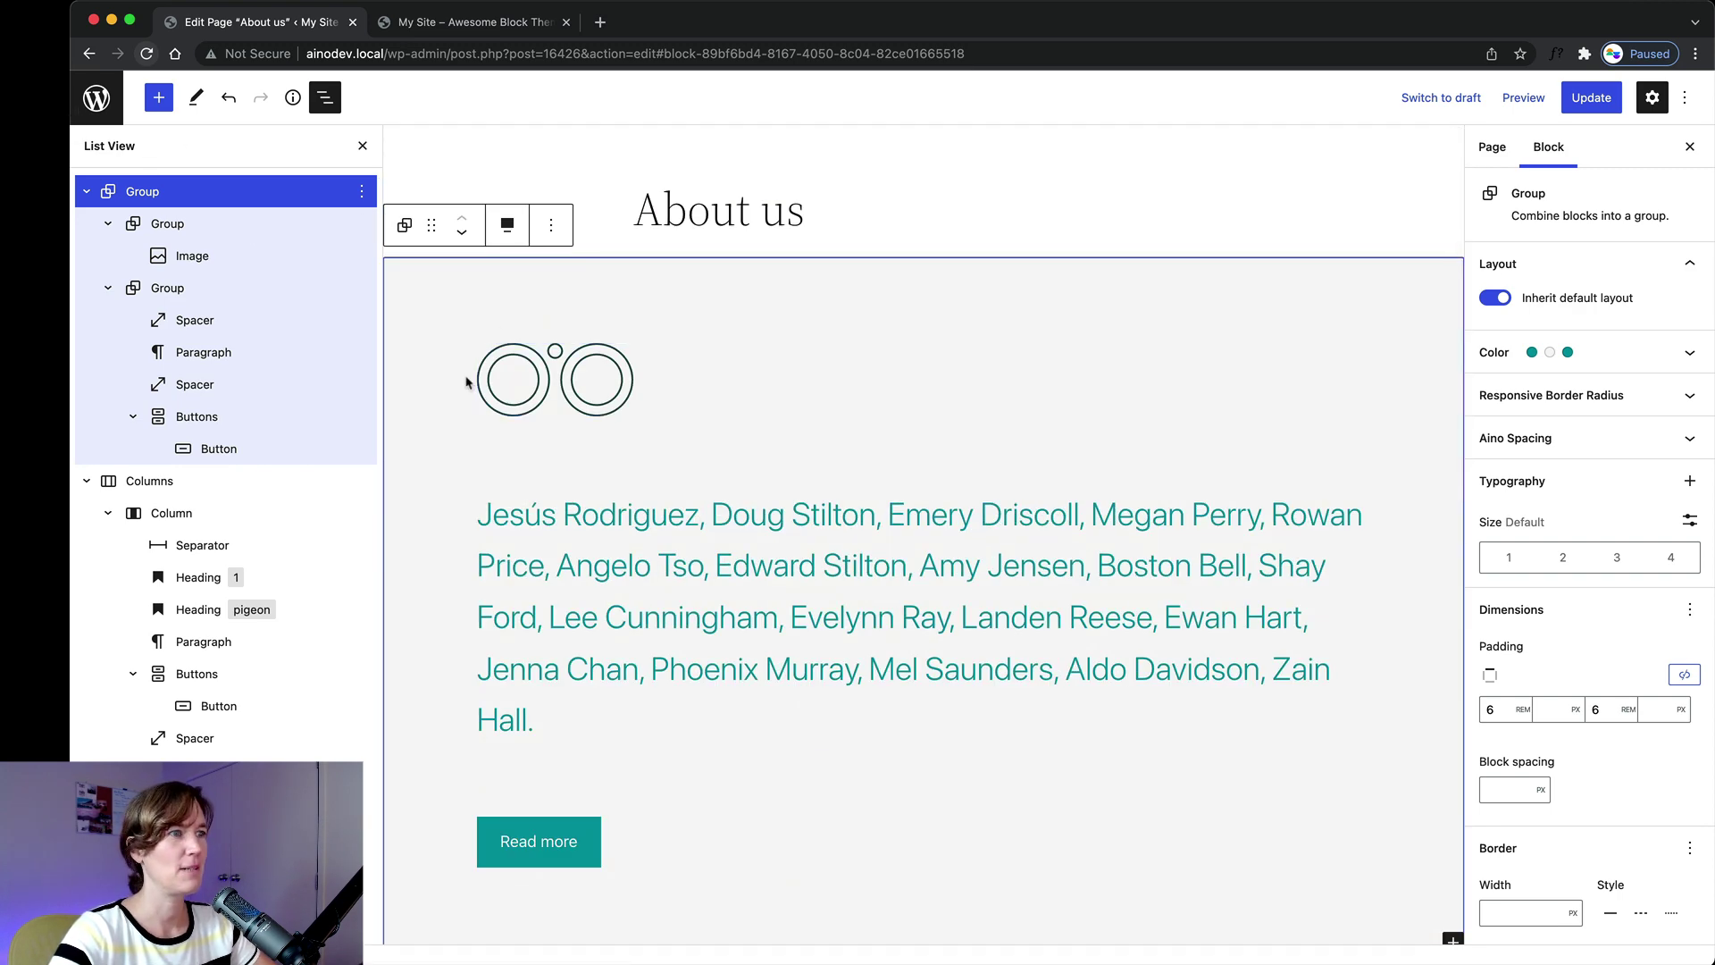
left_click(516, 514)
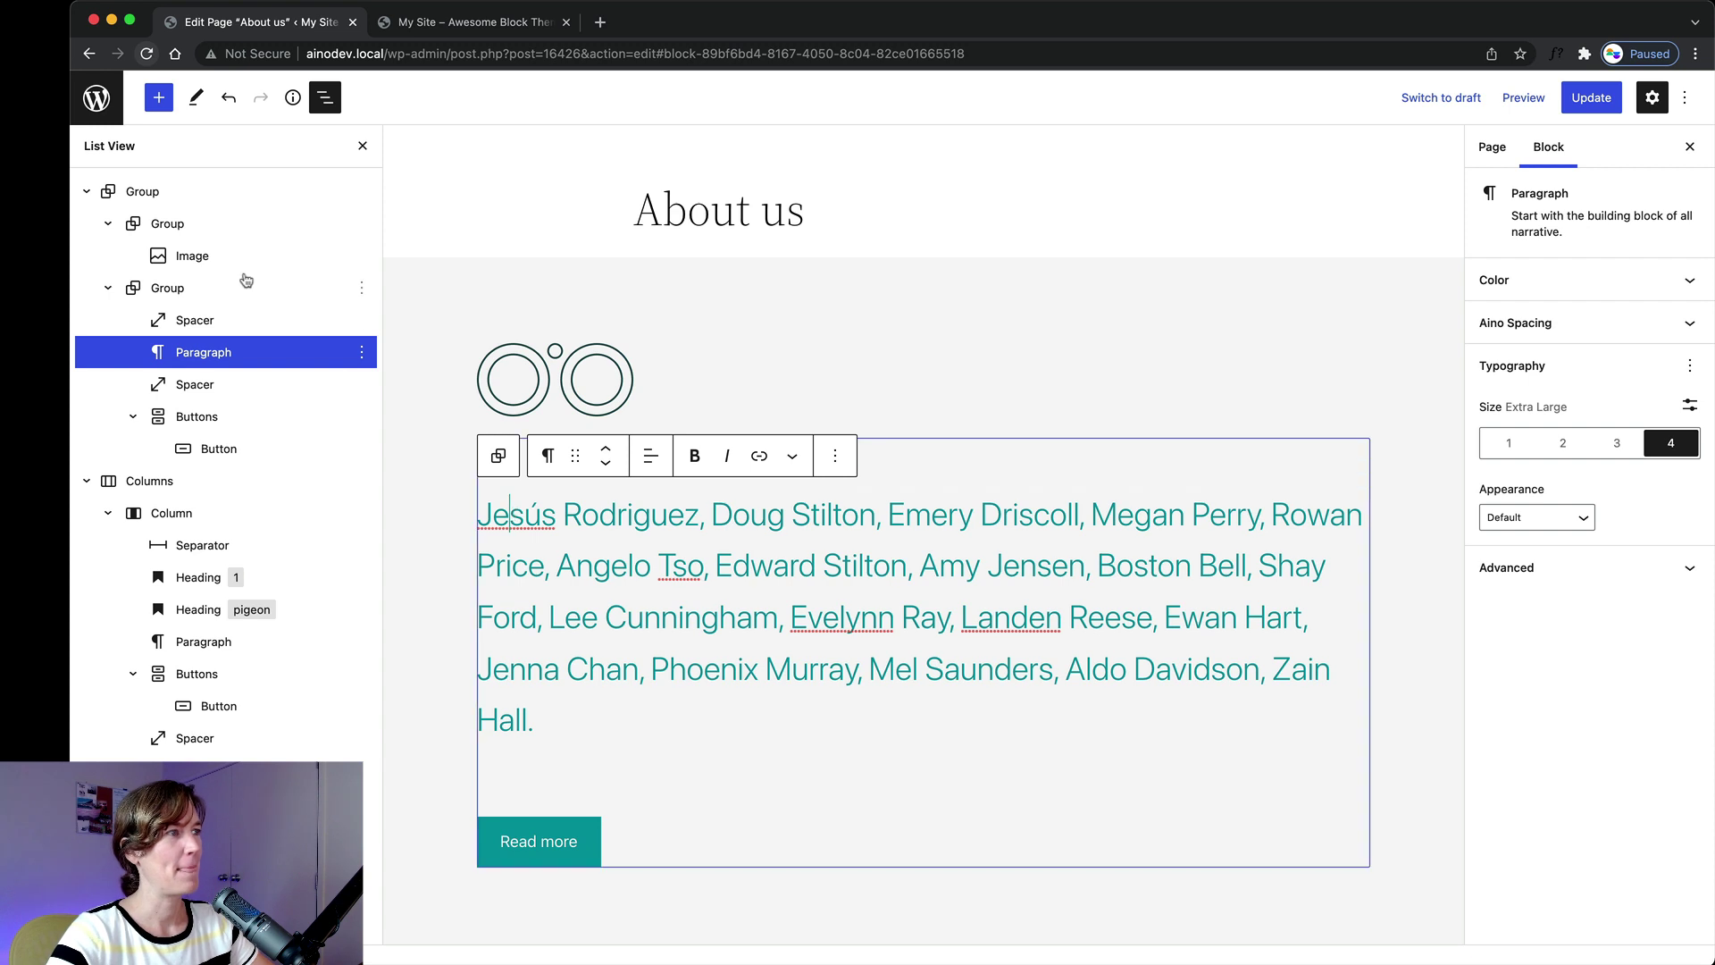
scroll(487, 698, "down", 1)
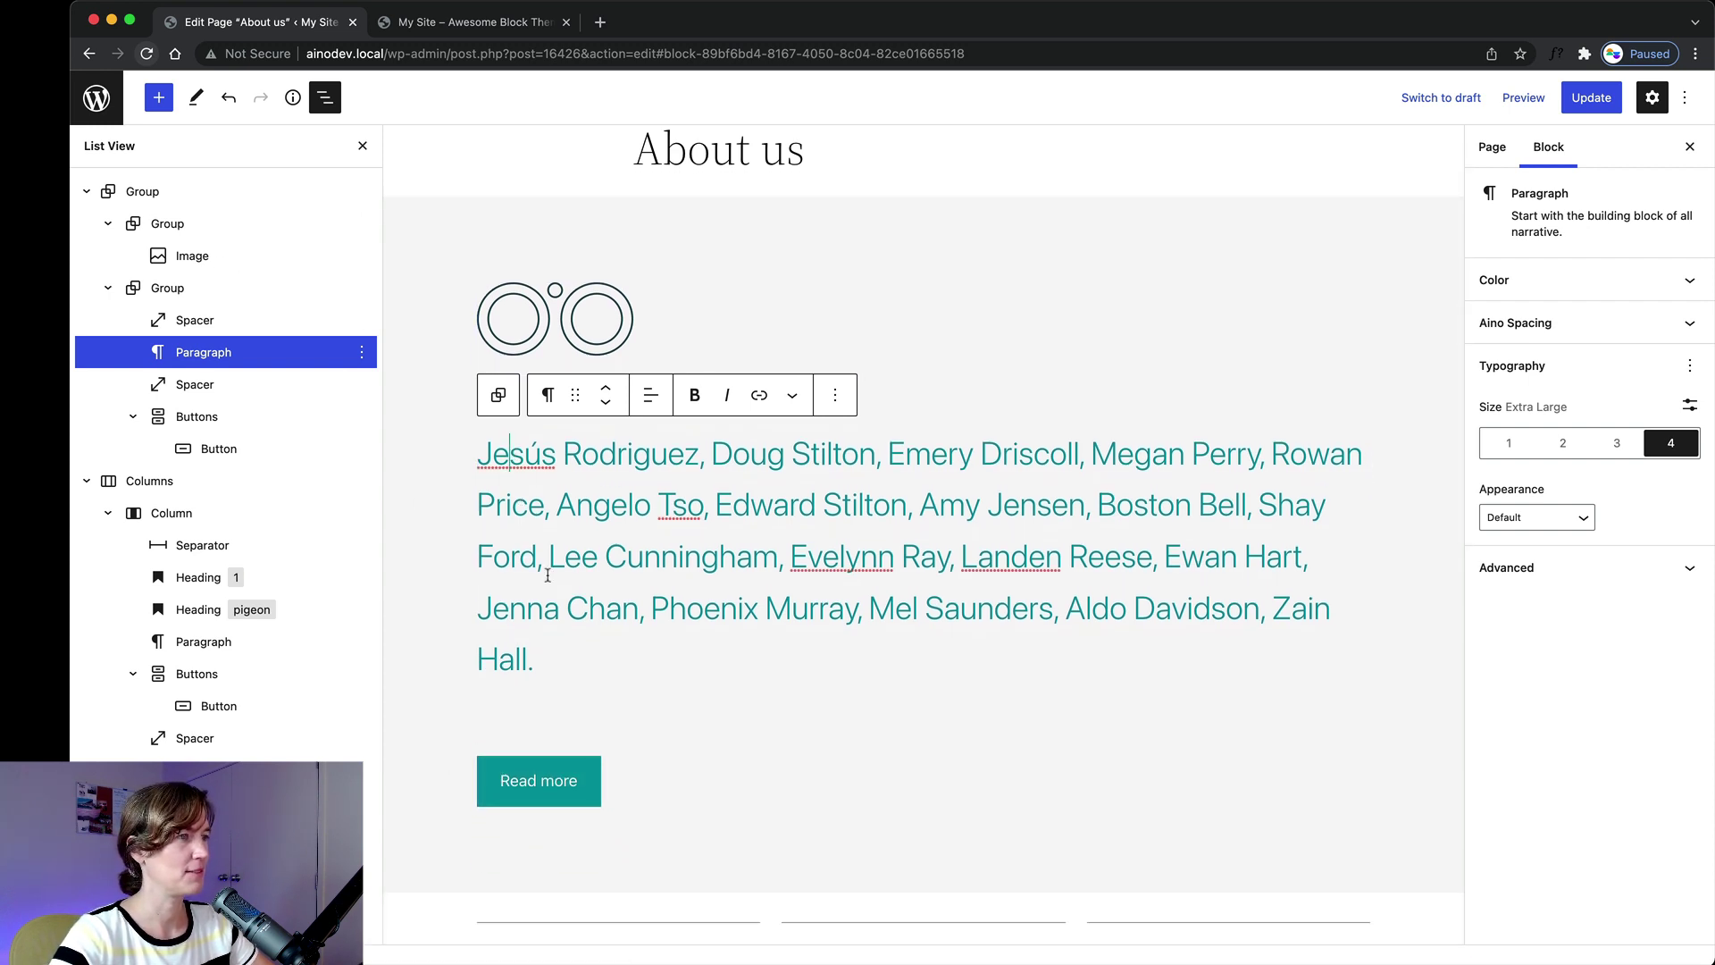
scroll(465, 536, "down", 1)
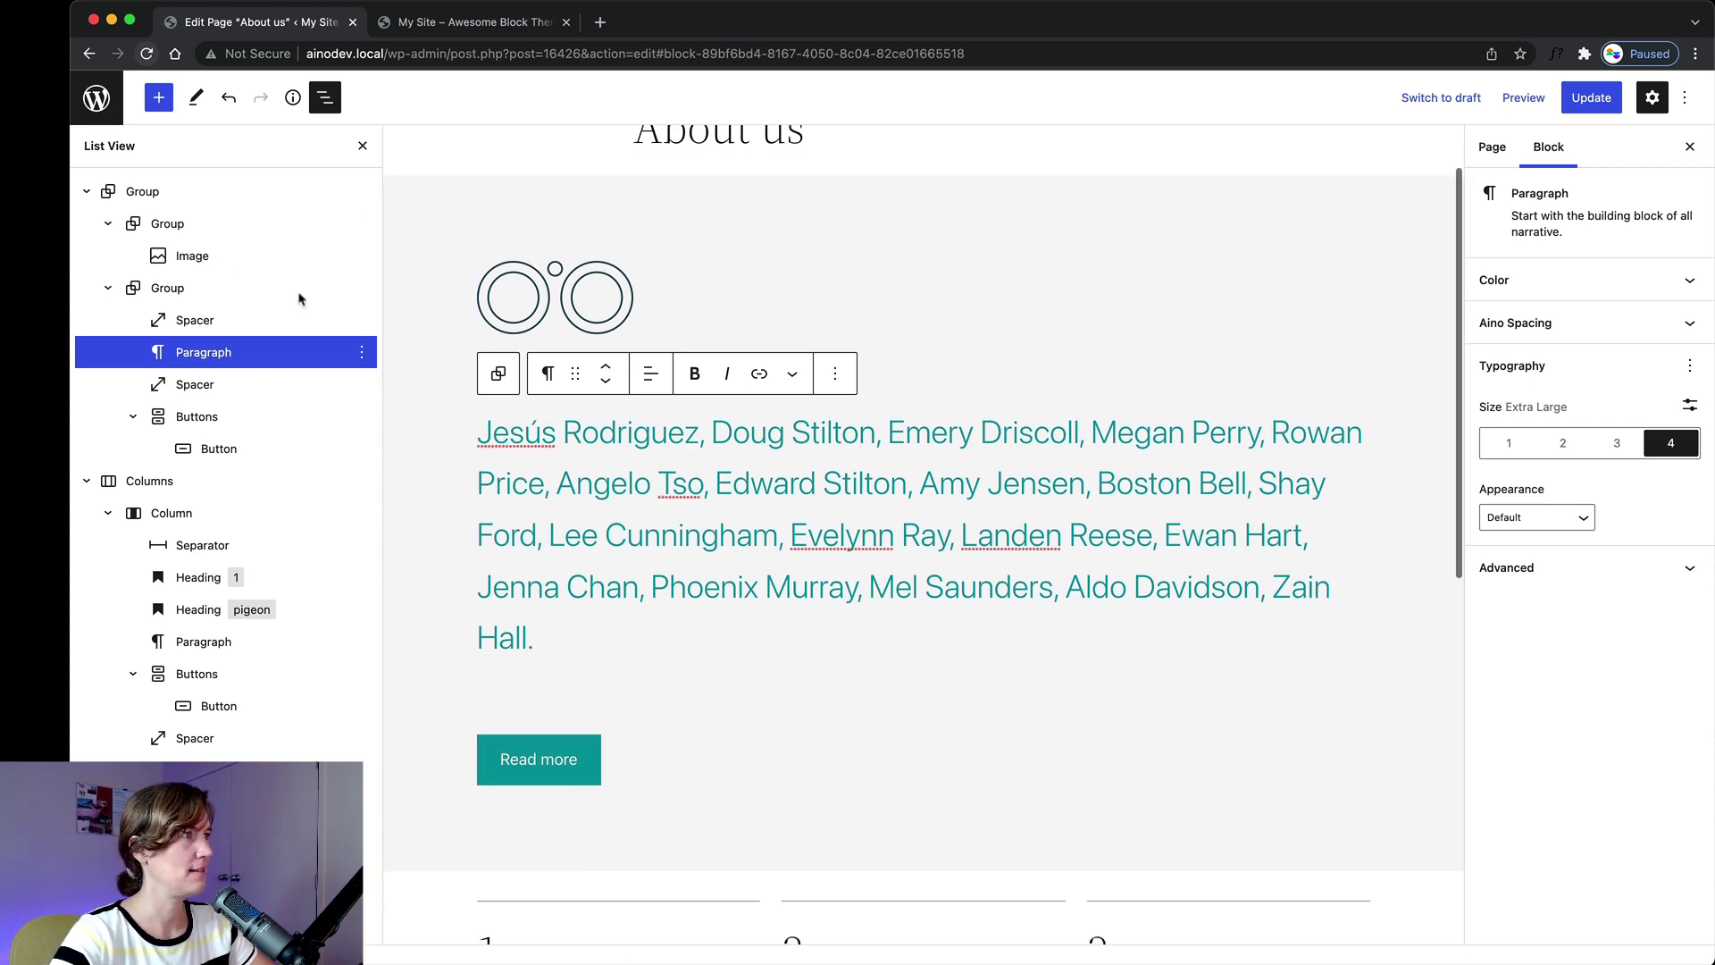
Leave the About us page without saving its changes and open the beta site editor.
left_click(107, 105)
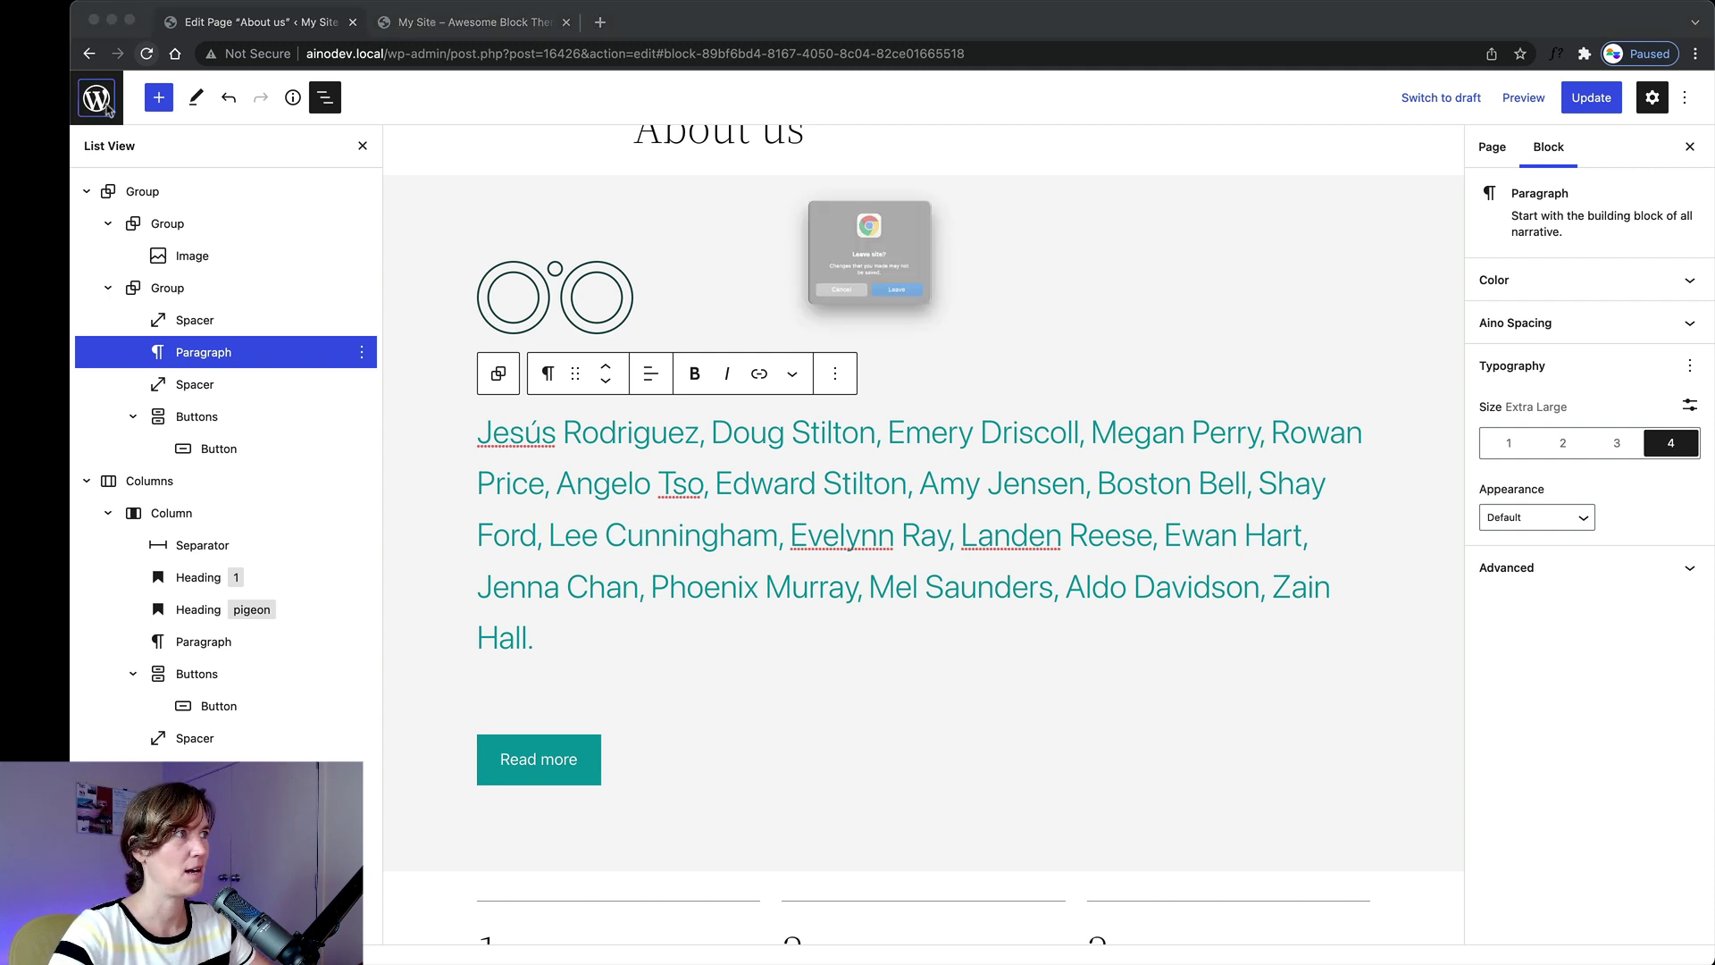
left_click(923, 327)
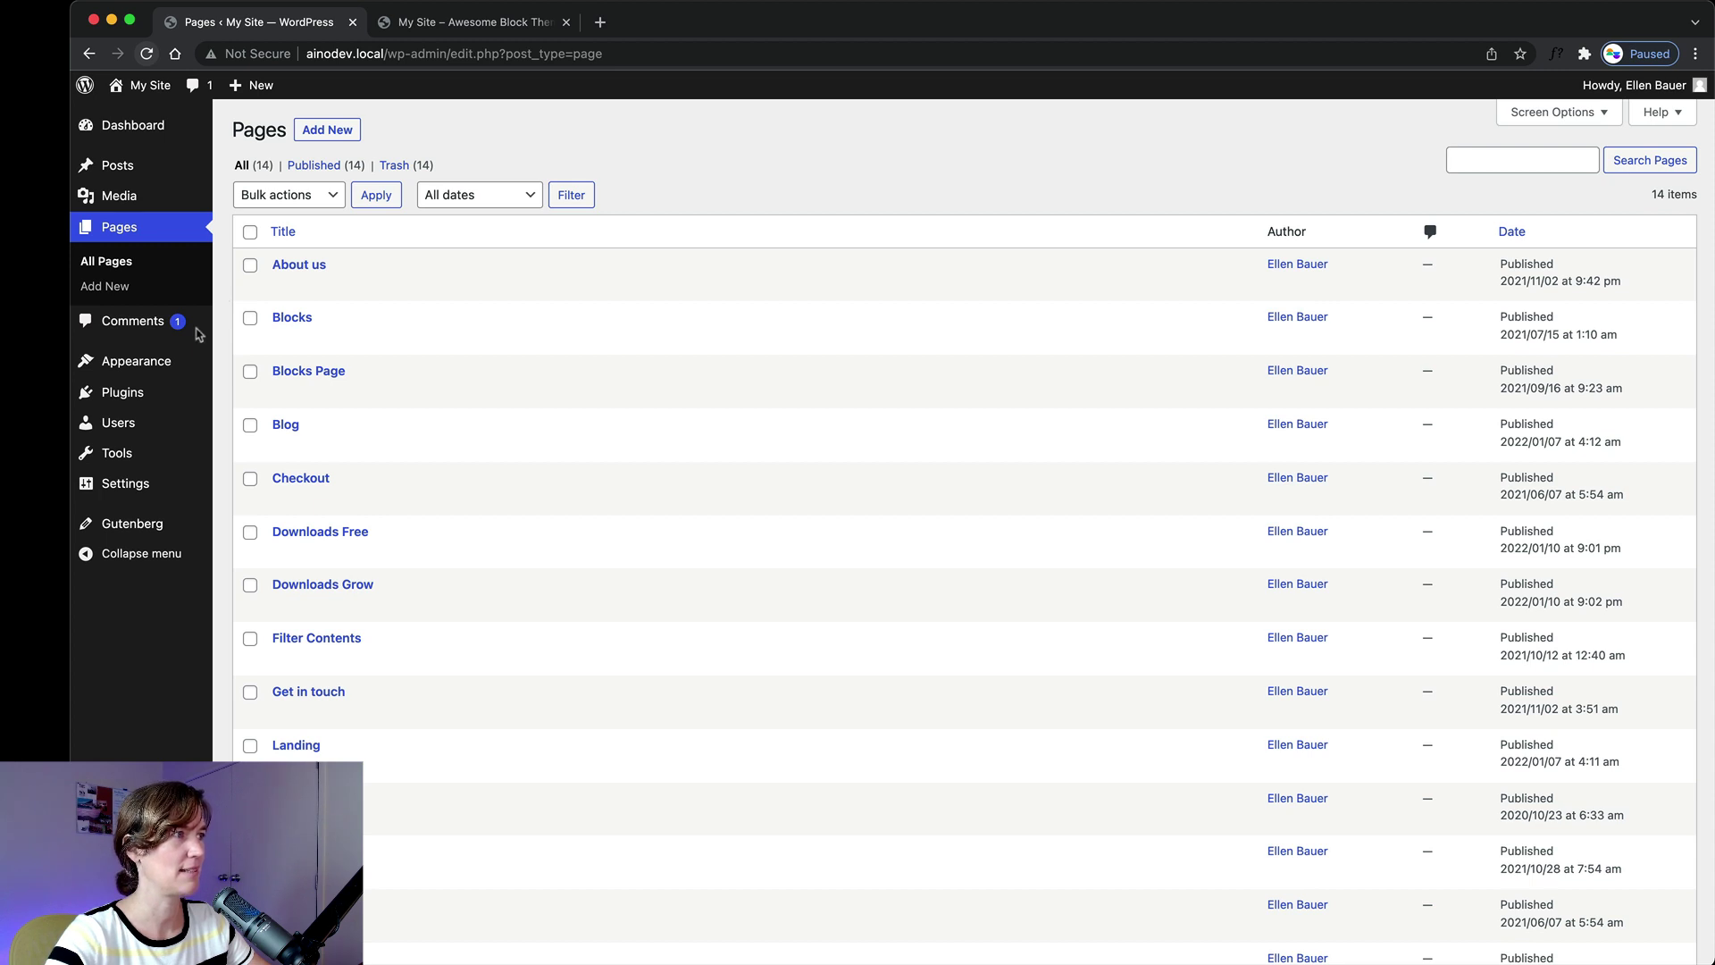
mouse_move(147, 365)
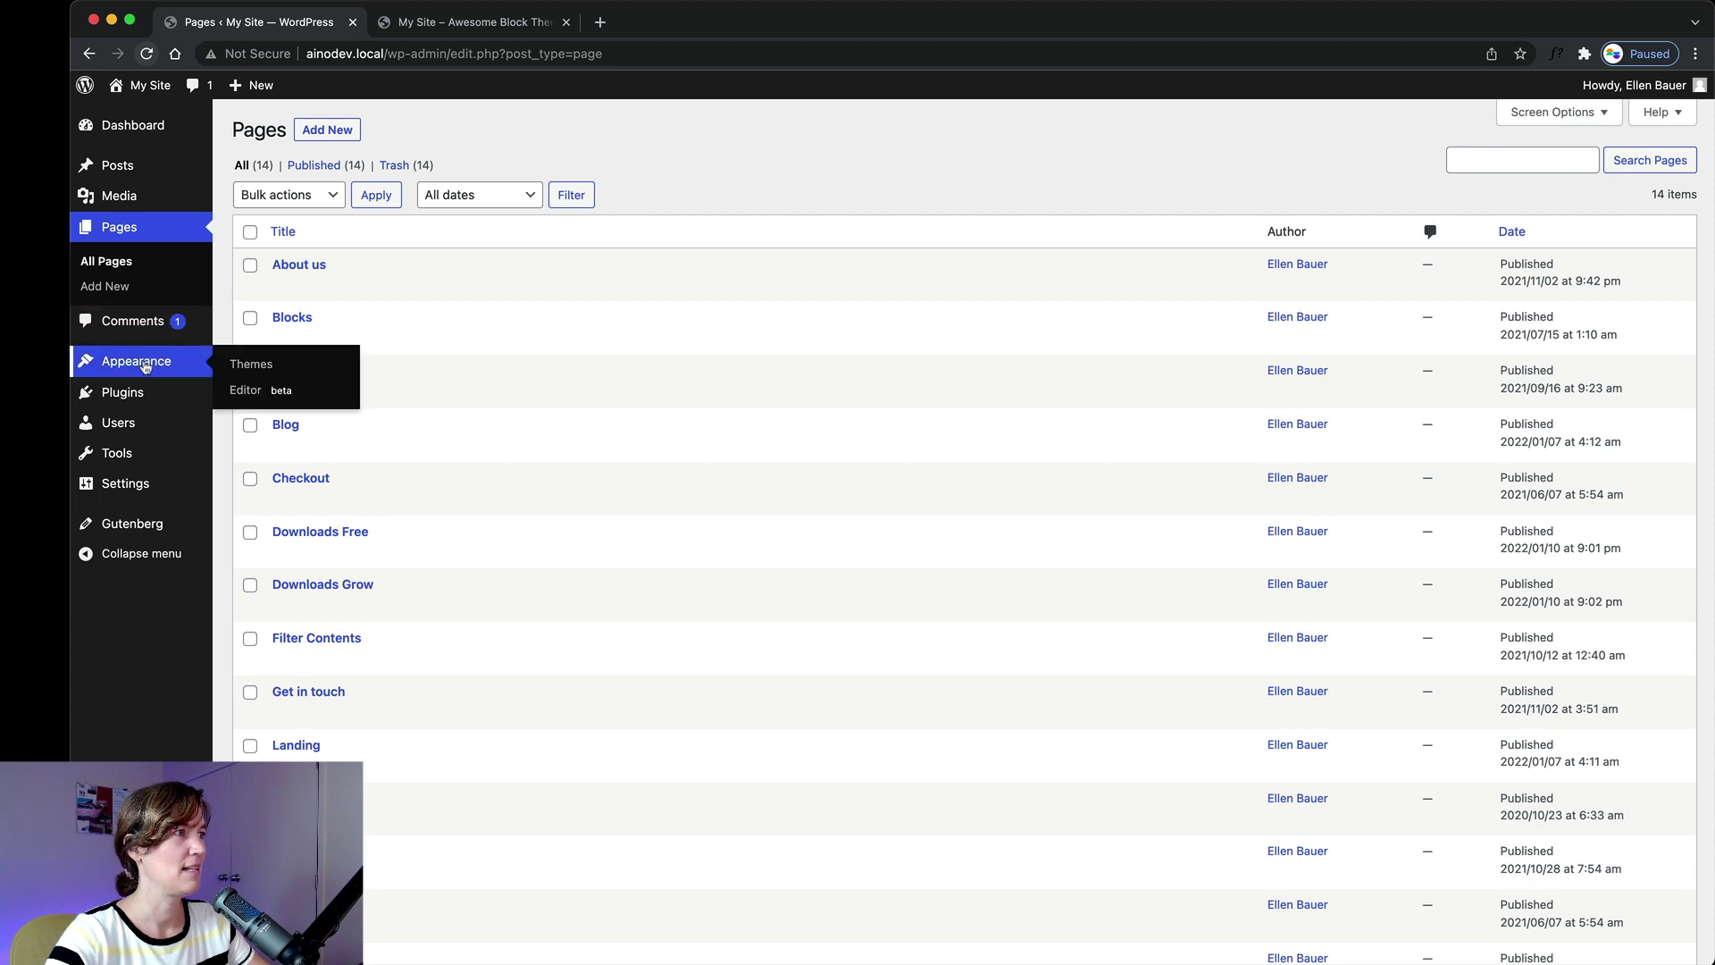
left_click(247, 395)
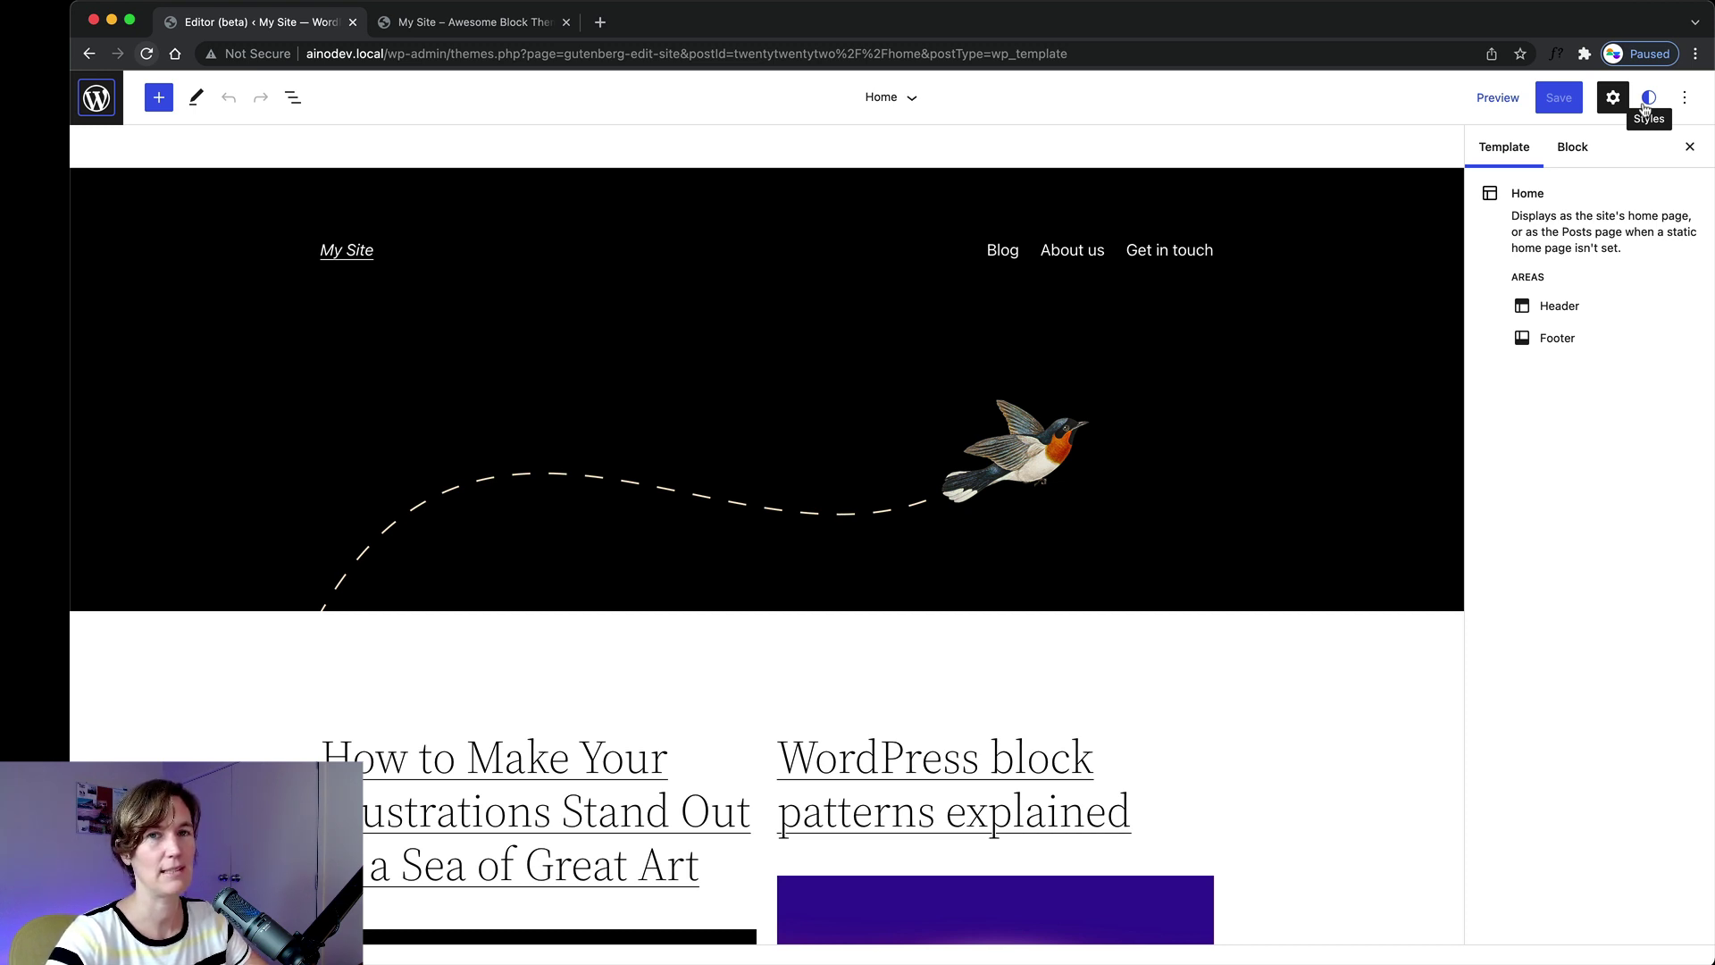
Open the site-wide Styles, dismiss the welcome guide and show the blocks whose appearance can be customized.
left_click(1649, 98)
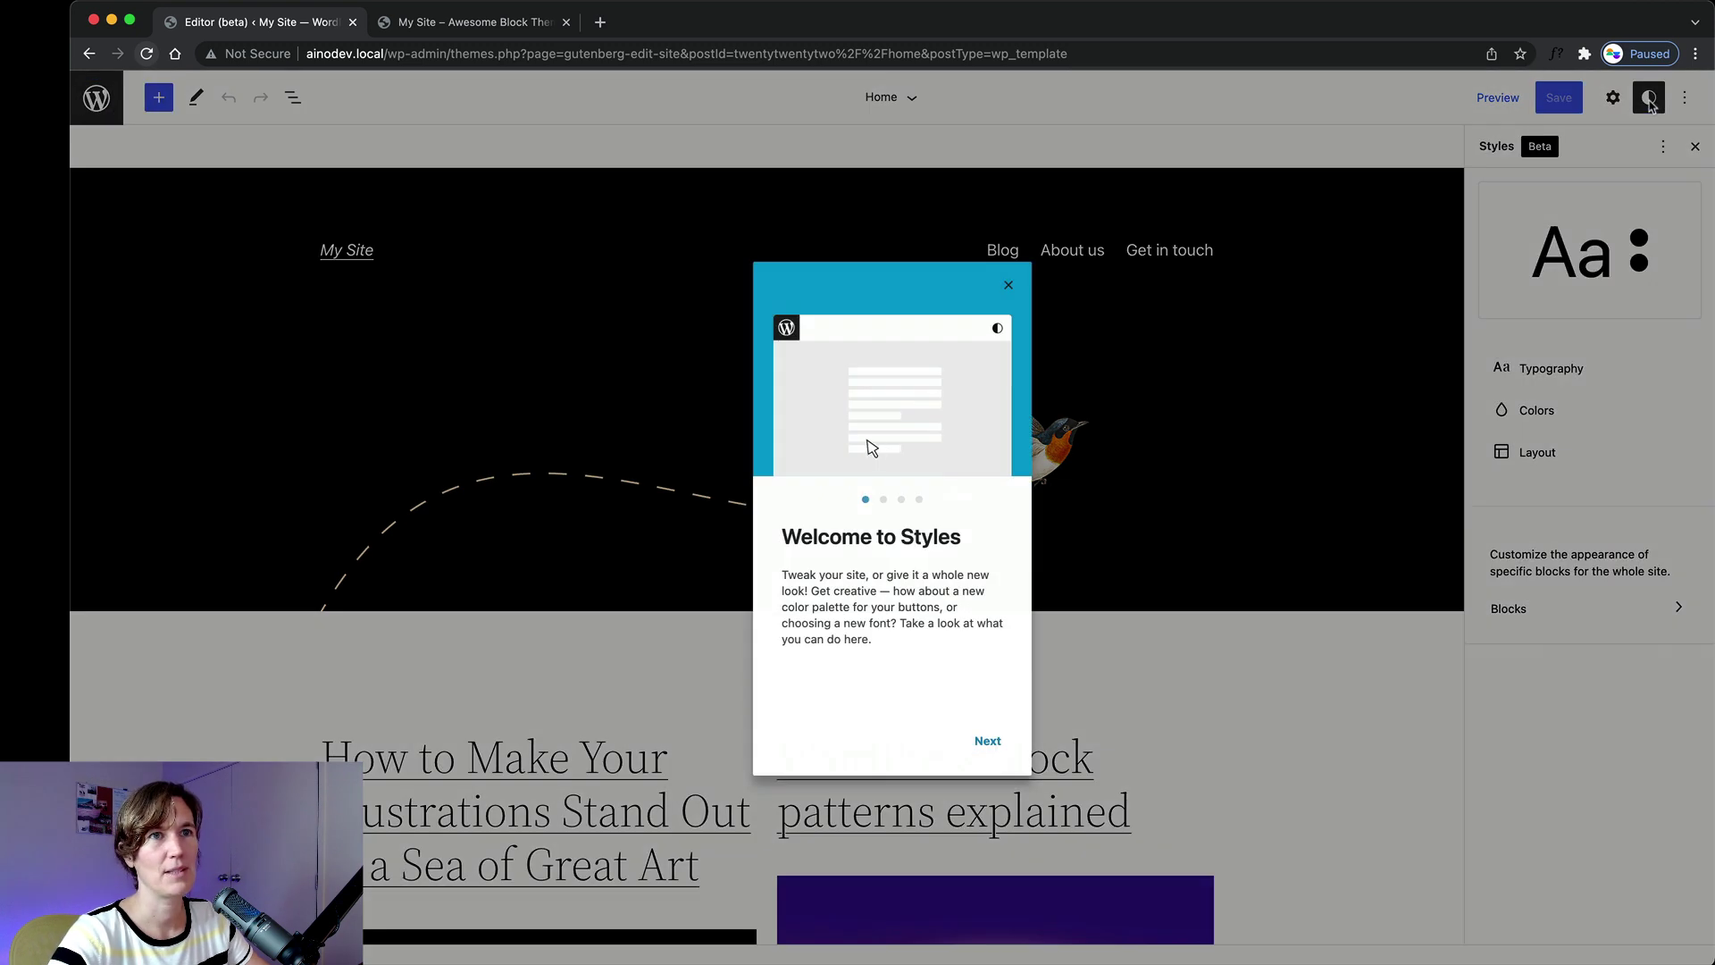
left_click(1009, 287)
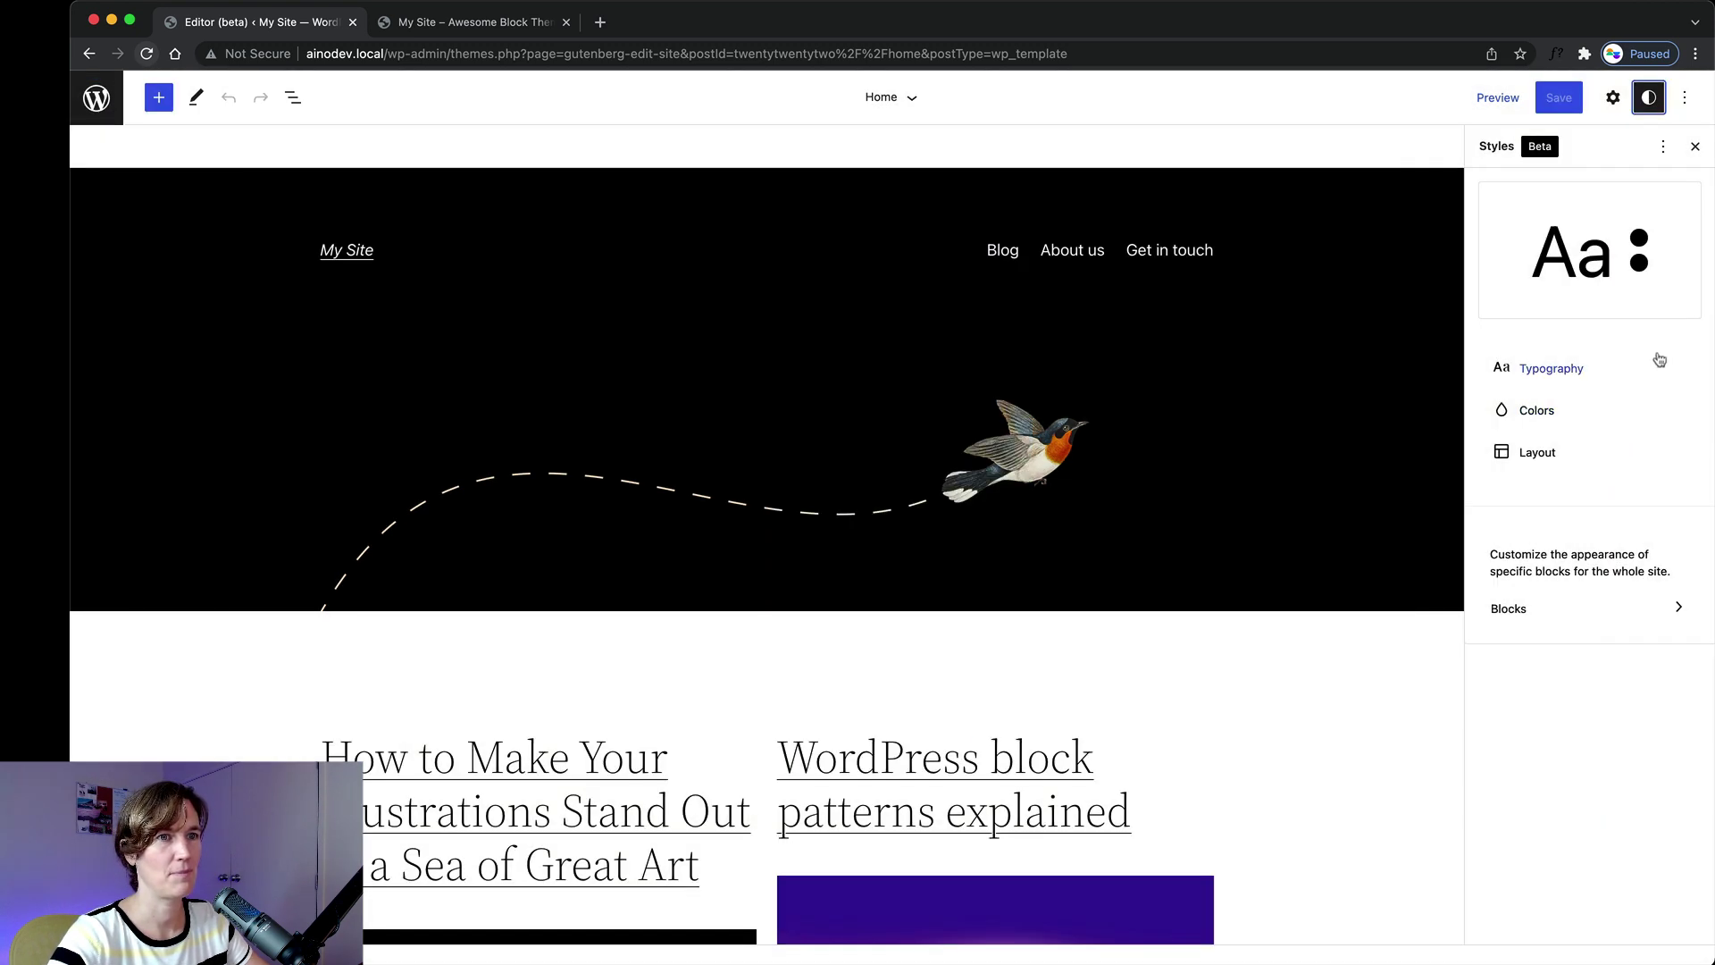
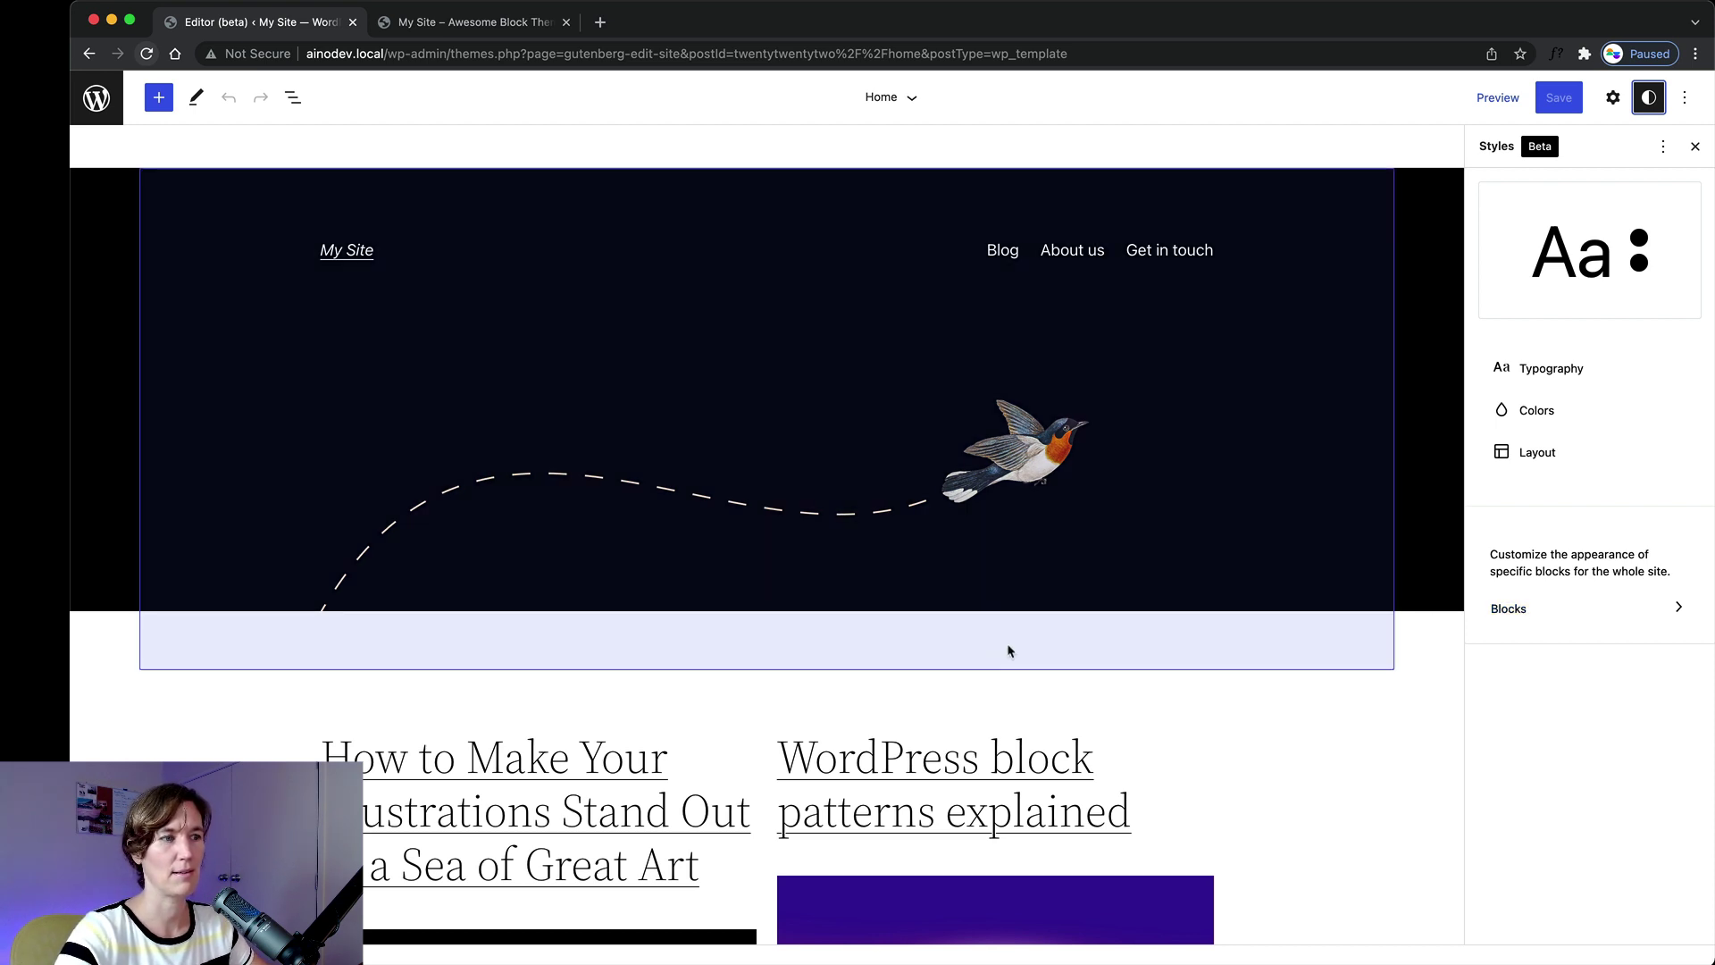
scroll(1011, 651, "down", 3)
left_click(1016, 645)
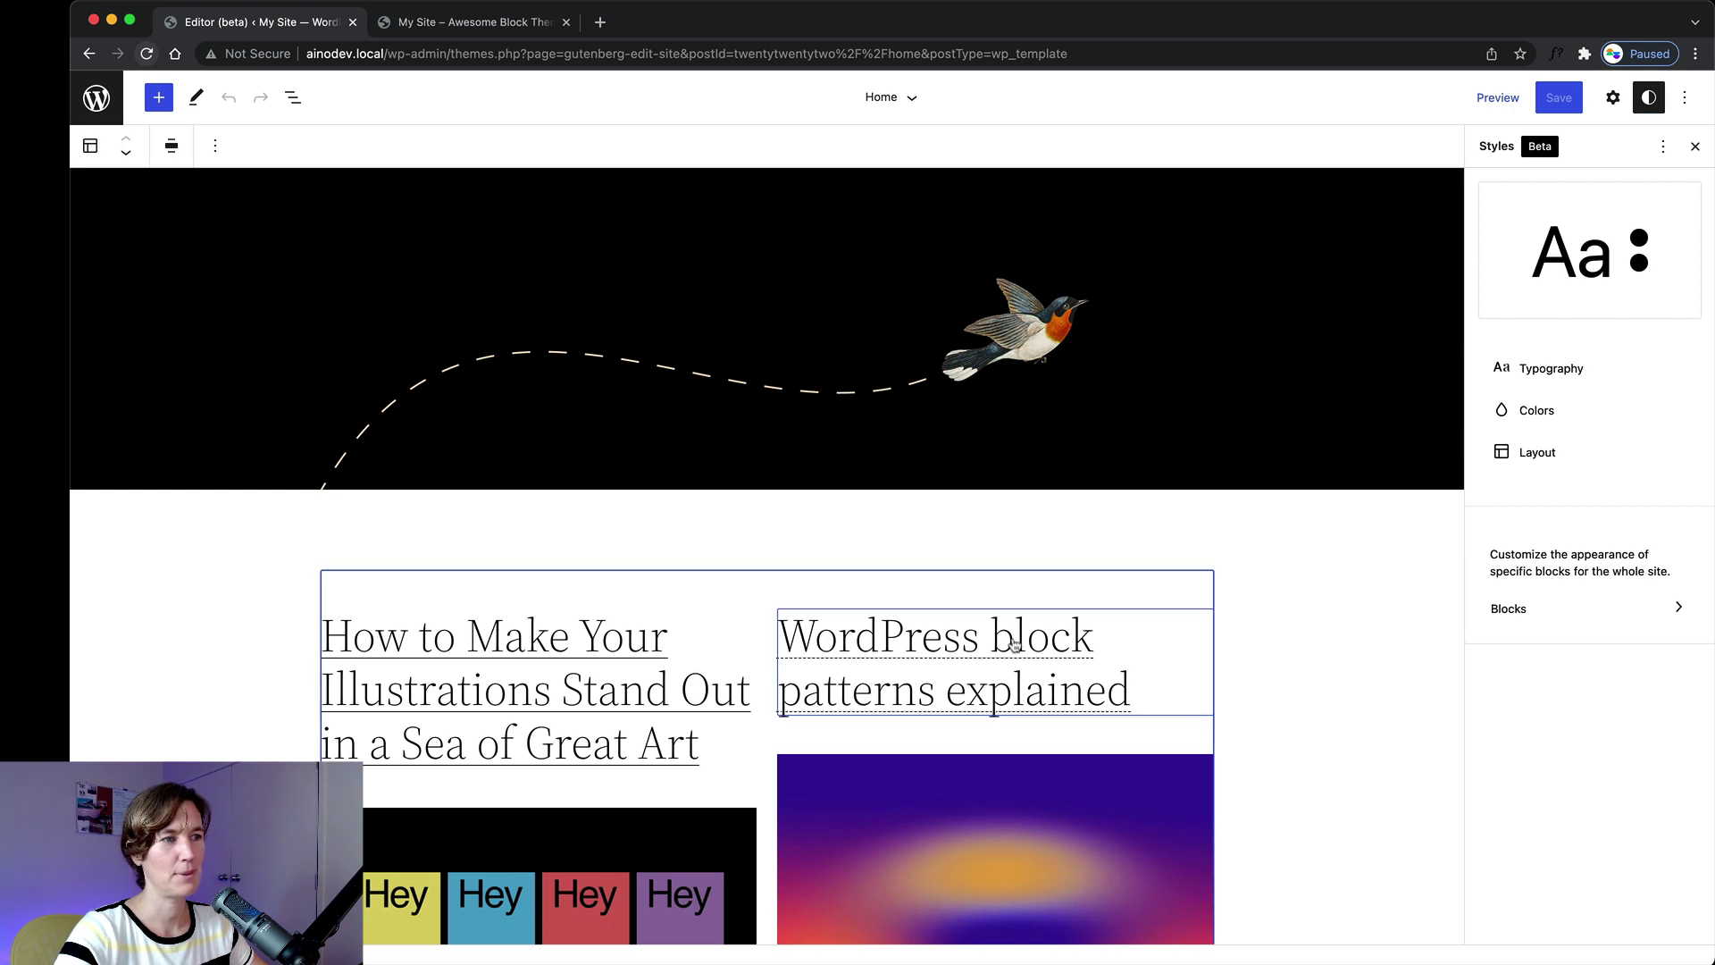
left_click(1528, 615)
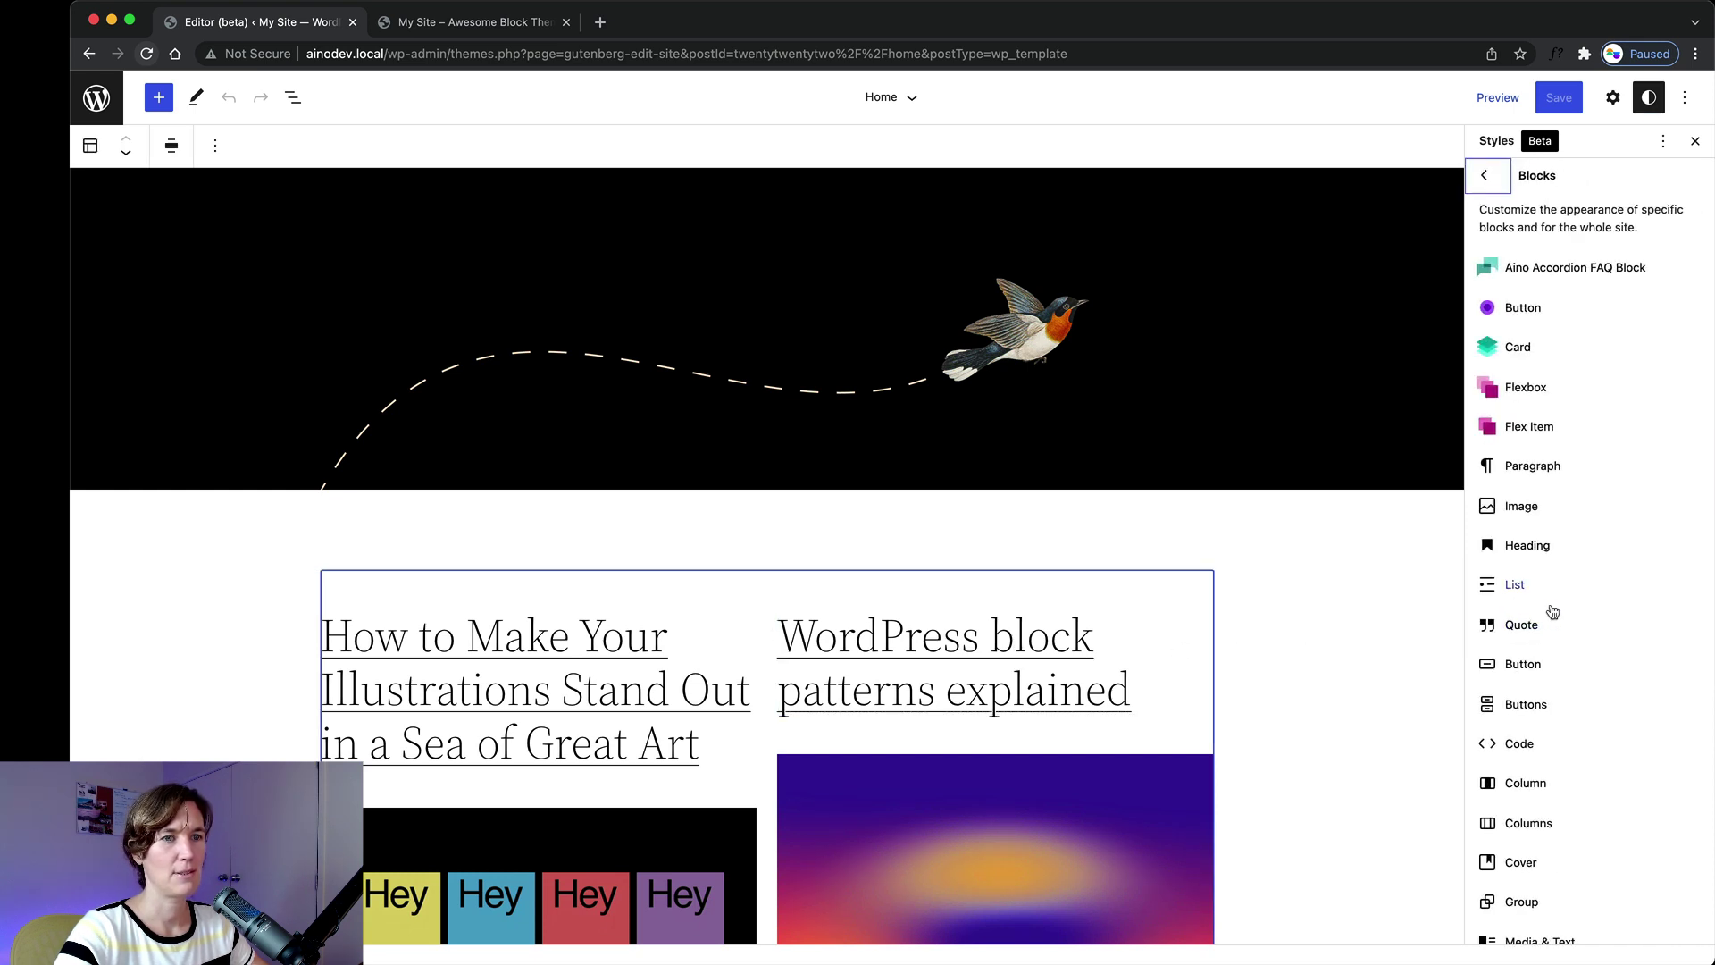
Open the Home template's List View and select the Post Title block inside the Query Loop.
scroll(919, 689, "down", 2)
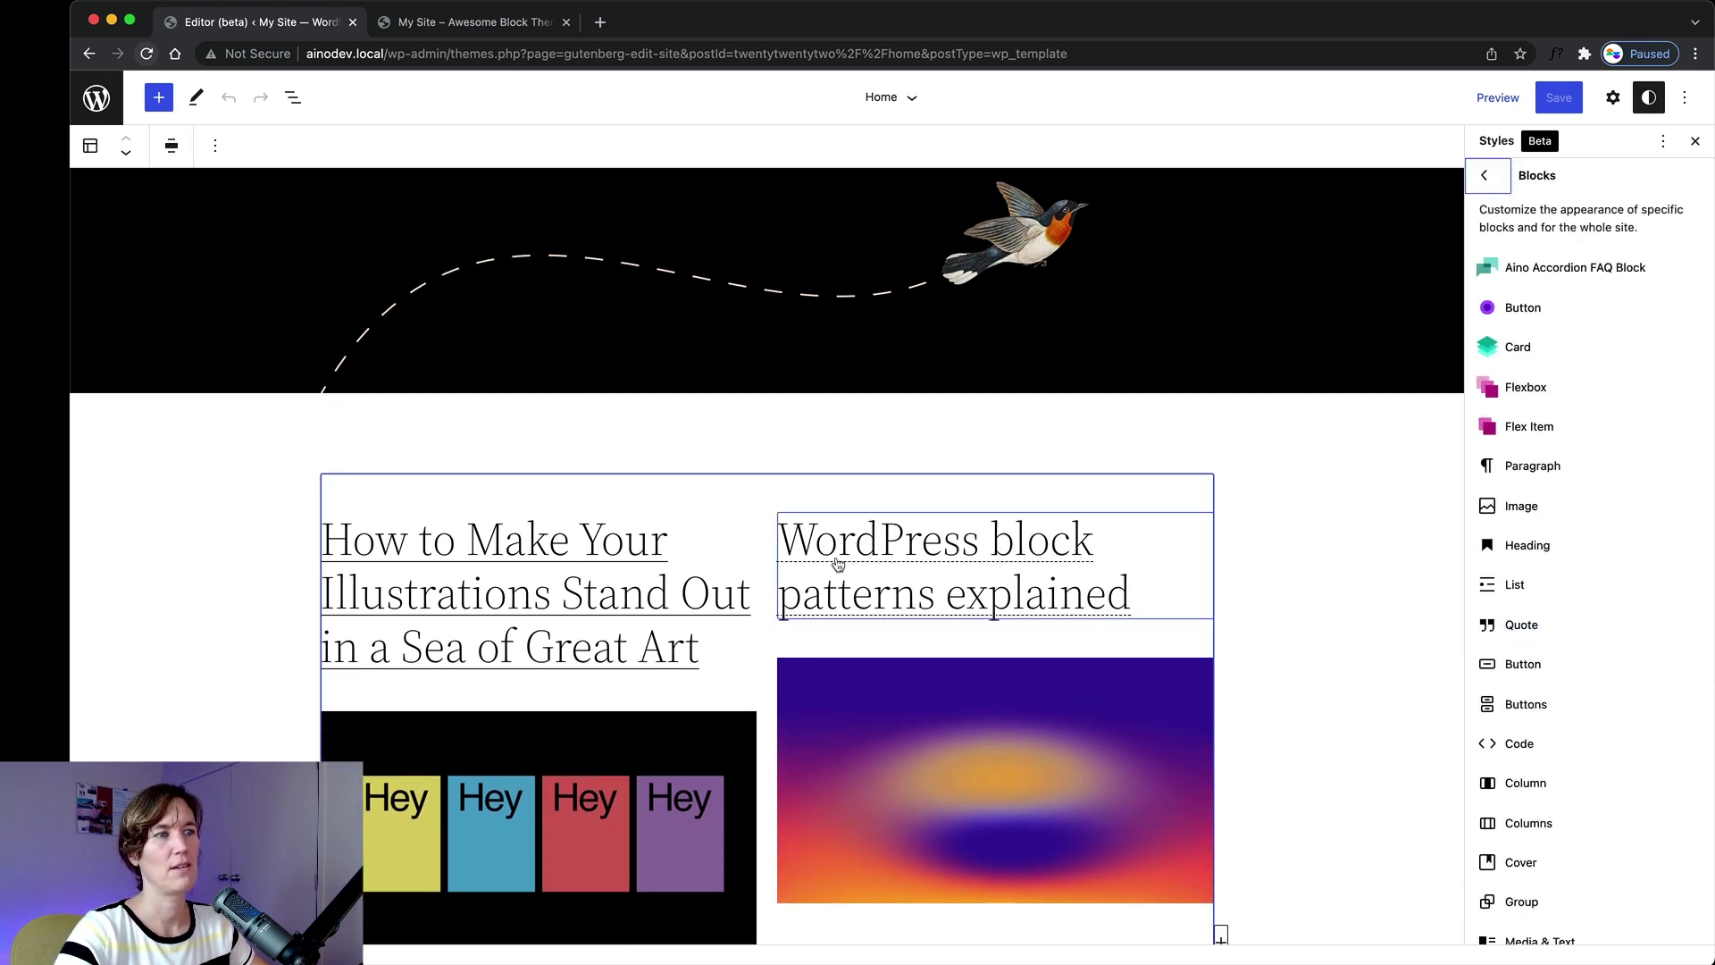
scroll(857, 549, "down", 2)
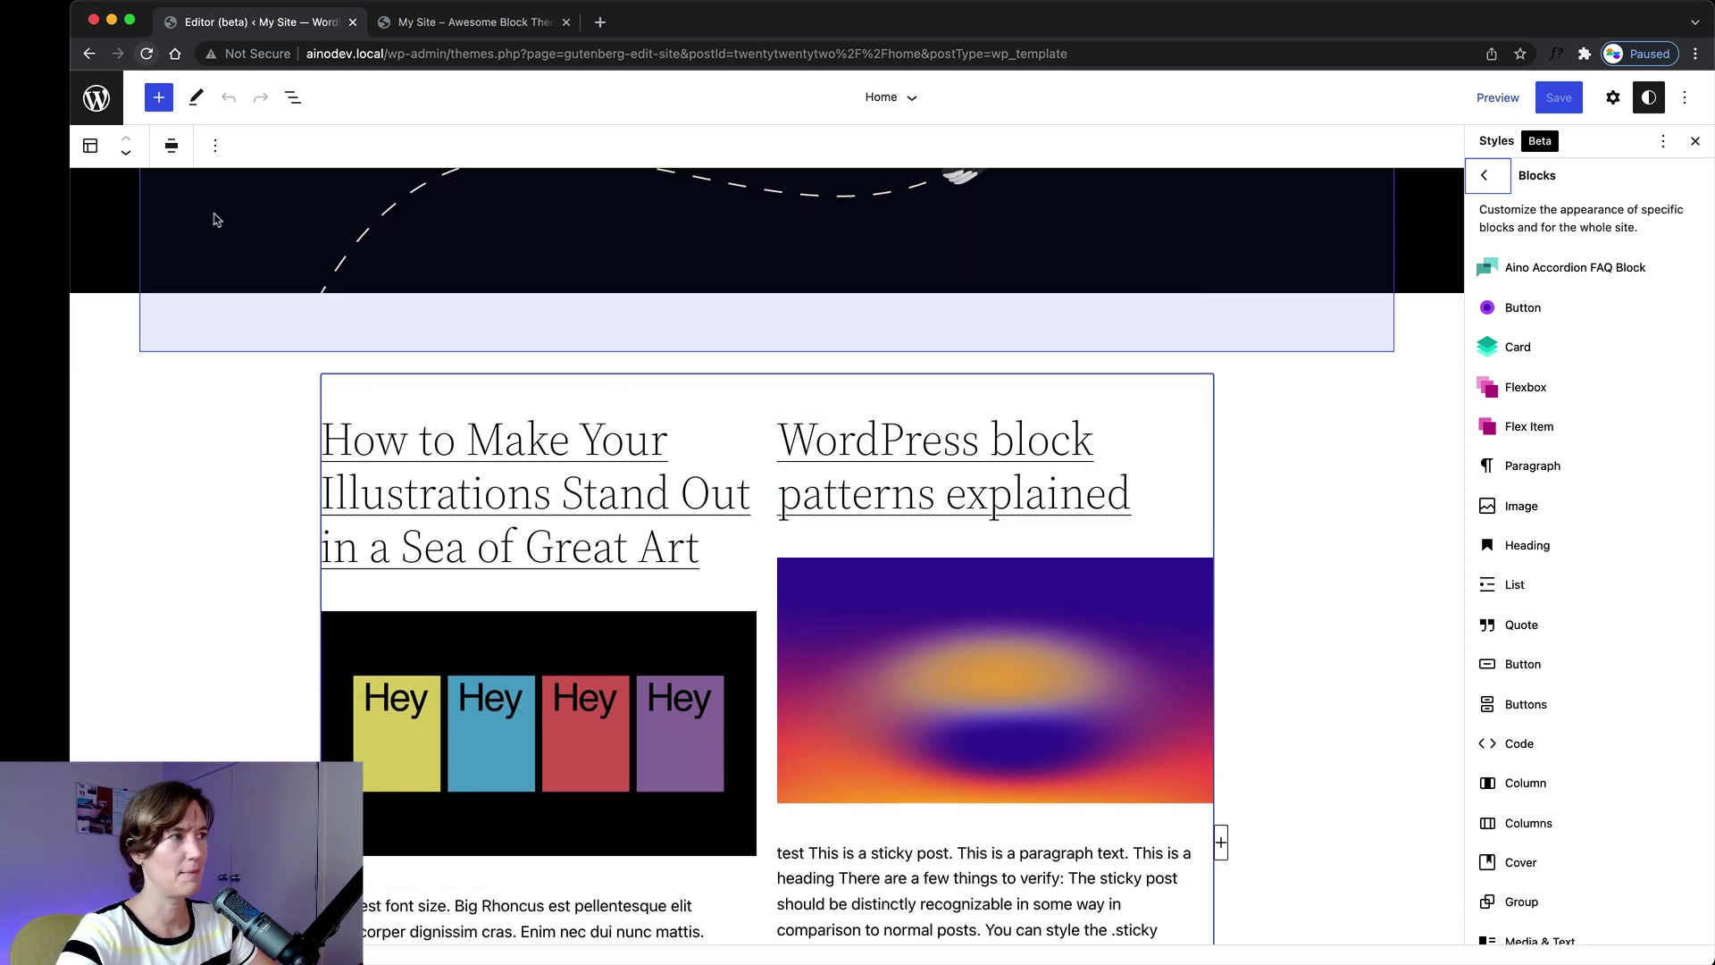
key("ctrl+alt+o")
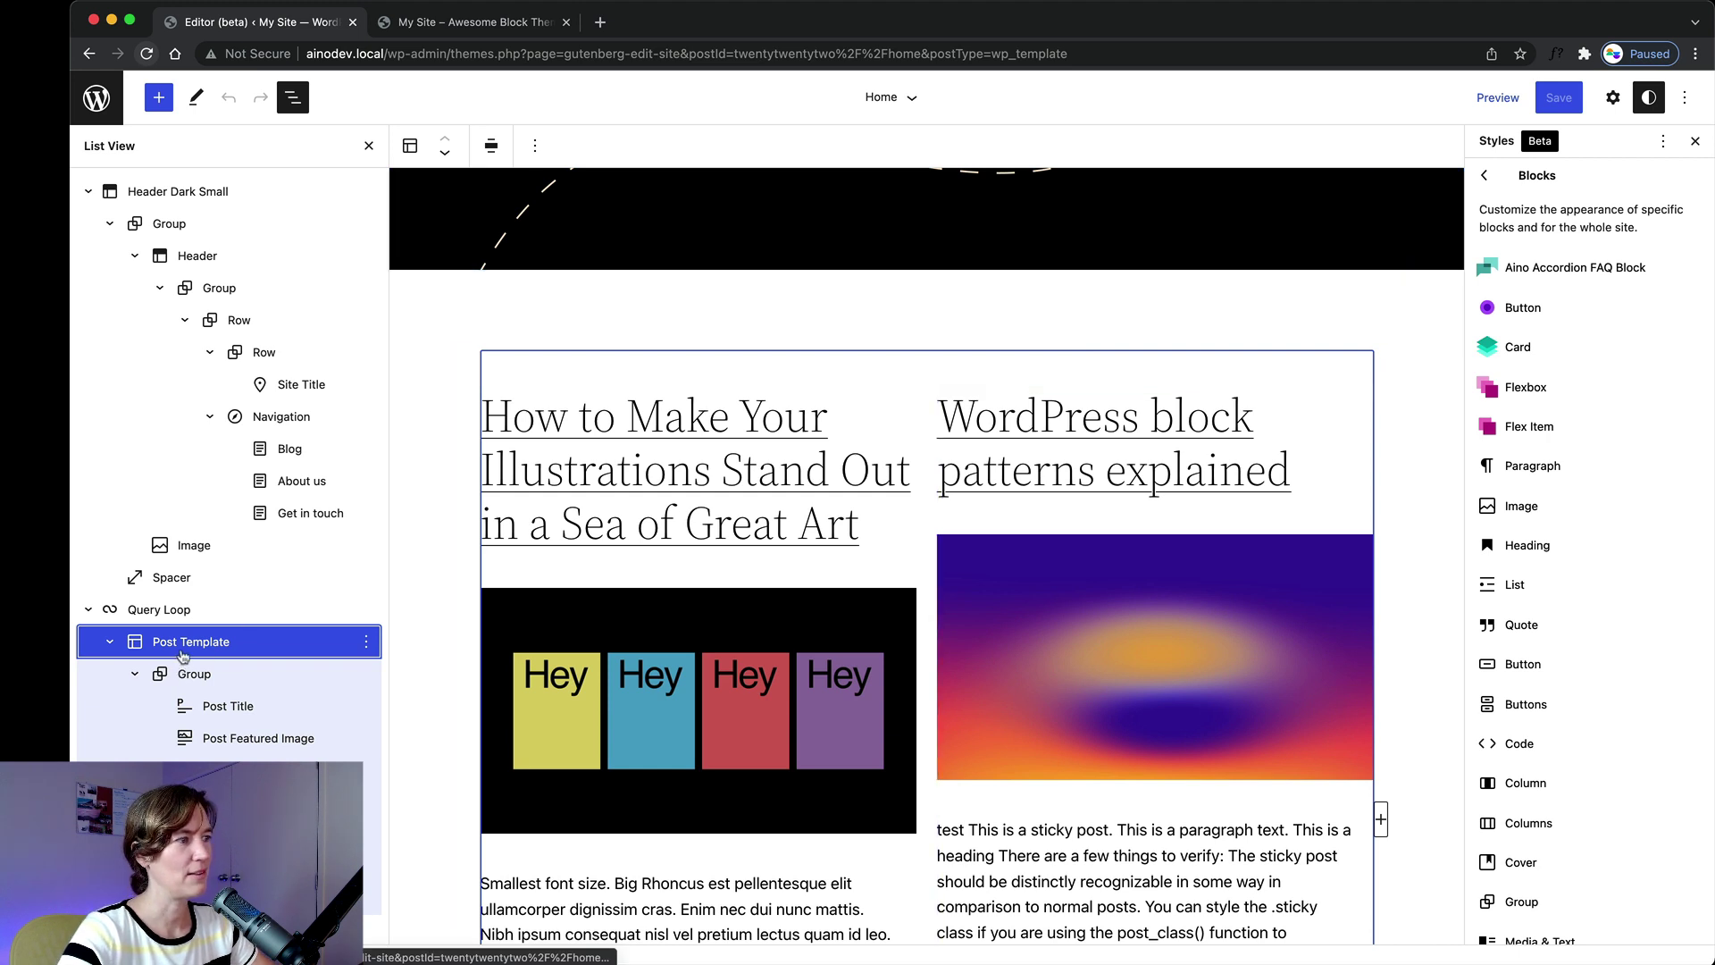
scroll(192, 639, "down", 1)
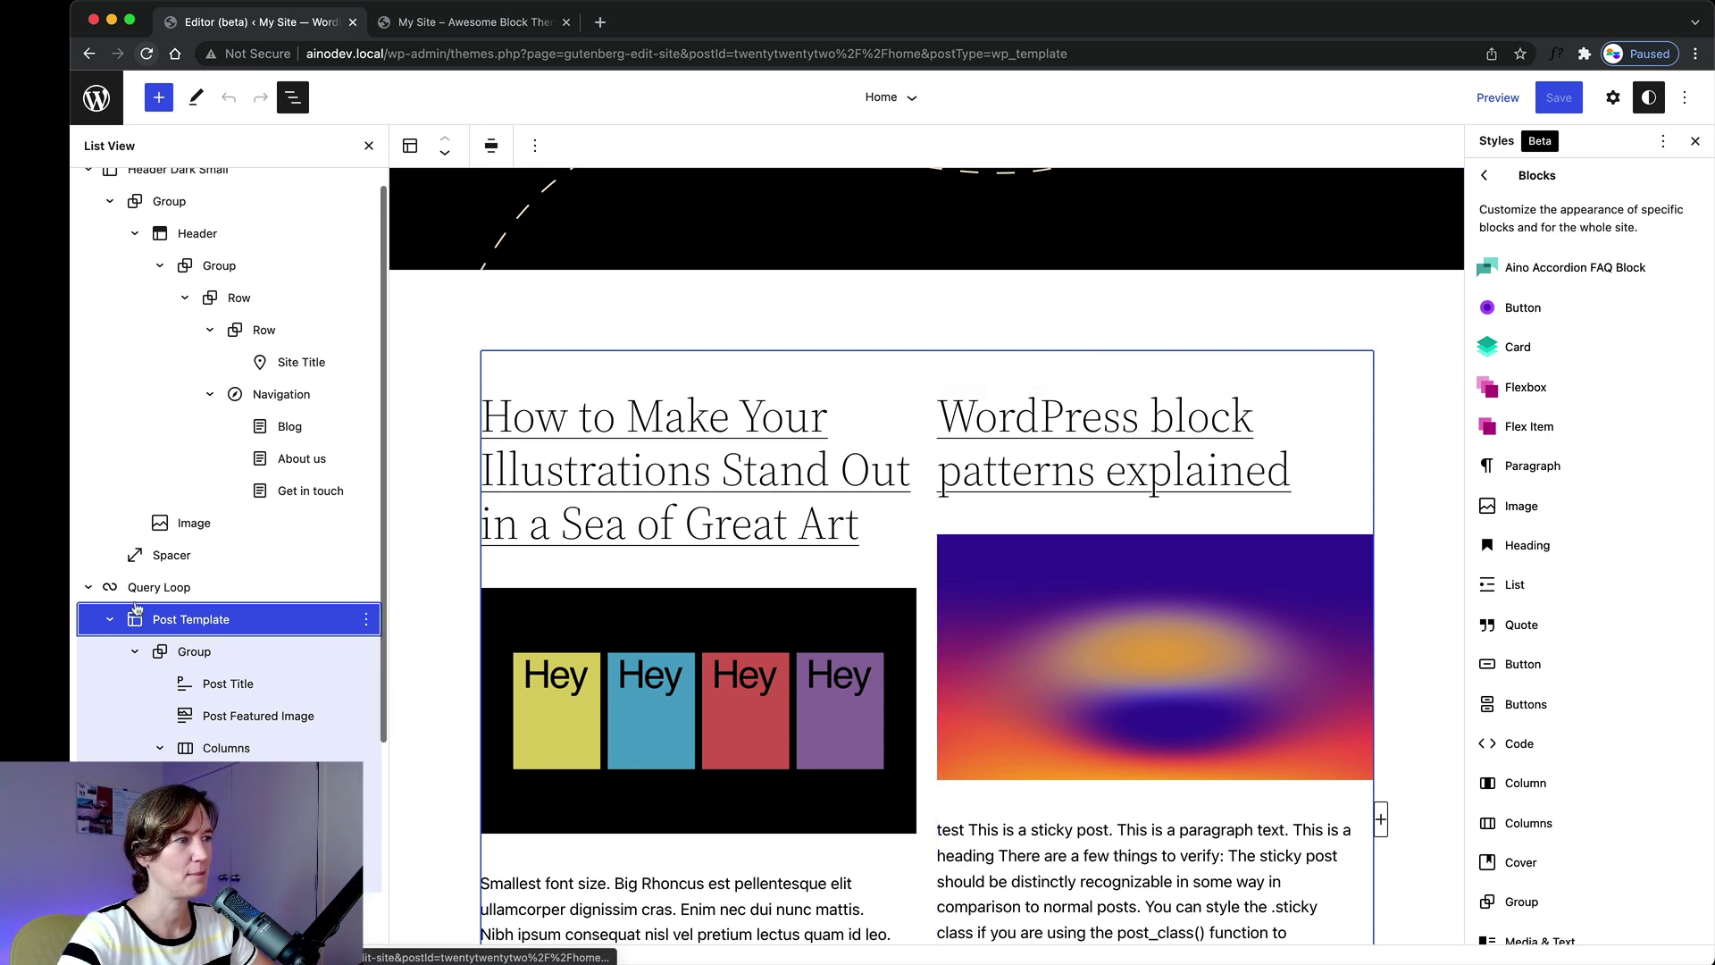
scroll(214, 626, "down", 2)
left_click(233, 632)
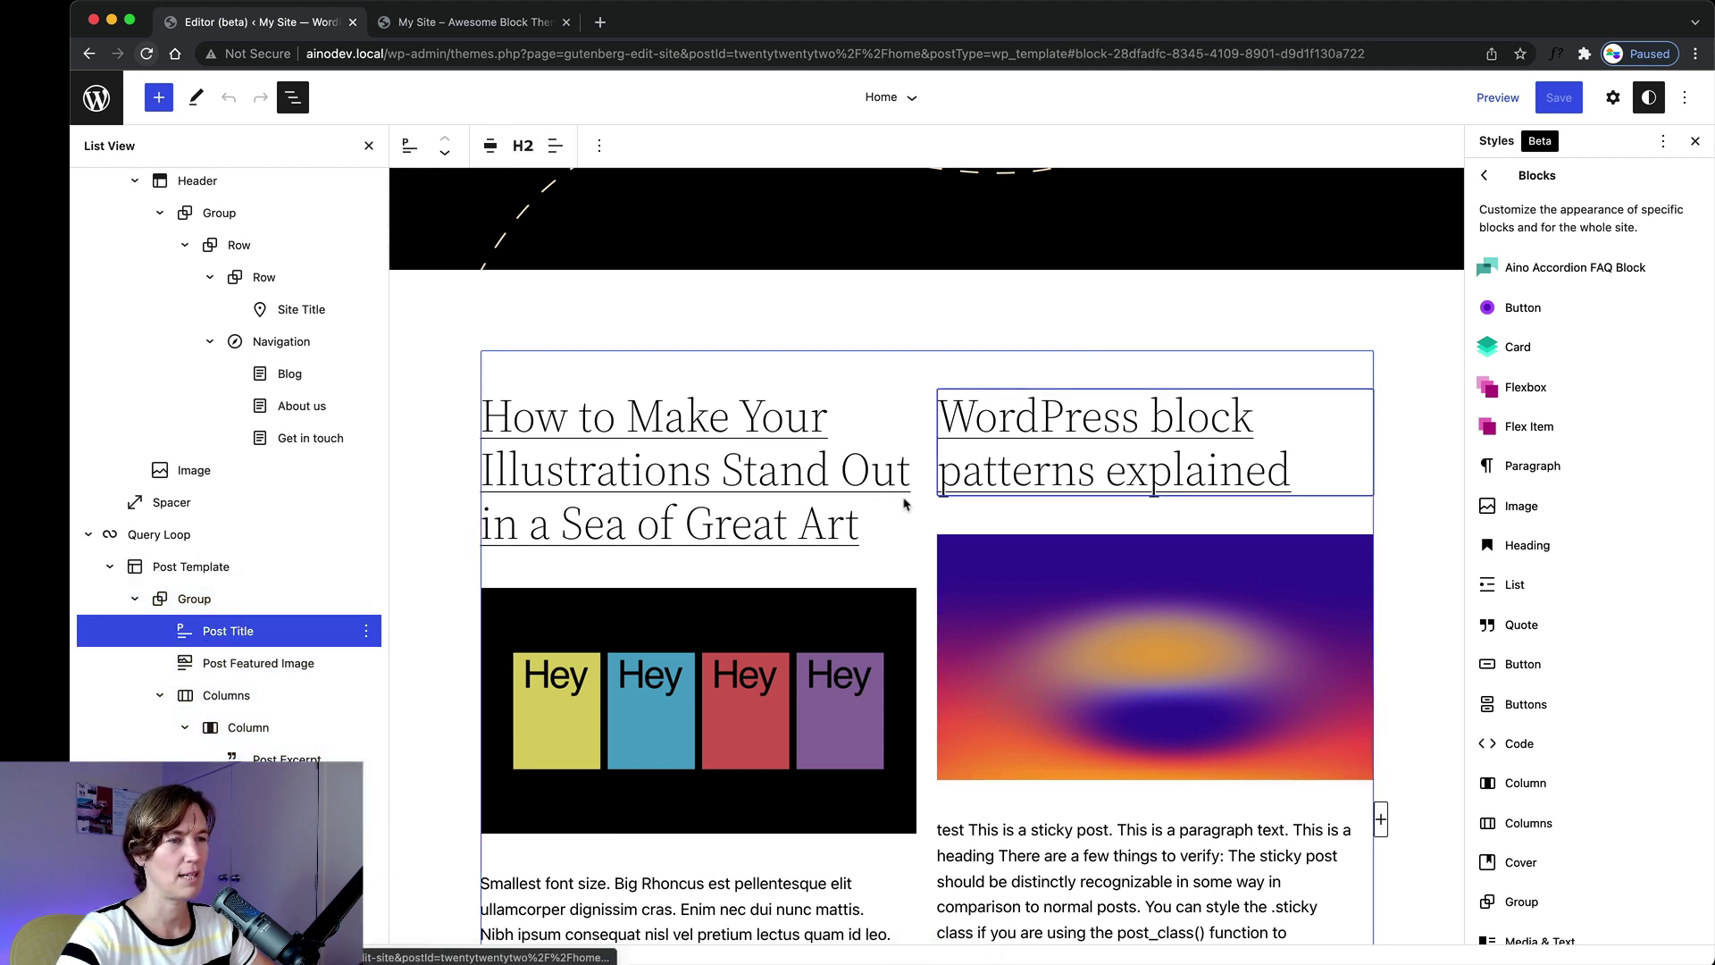
Set the site-wide typography of the Post Title block to the System Font family in Styles.
scroll(893, 599, "down", 1)
scroll(1537, 563, "down", 10)
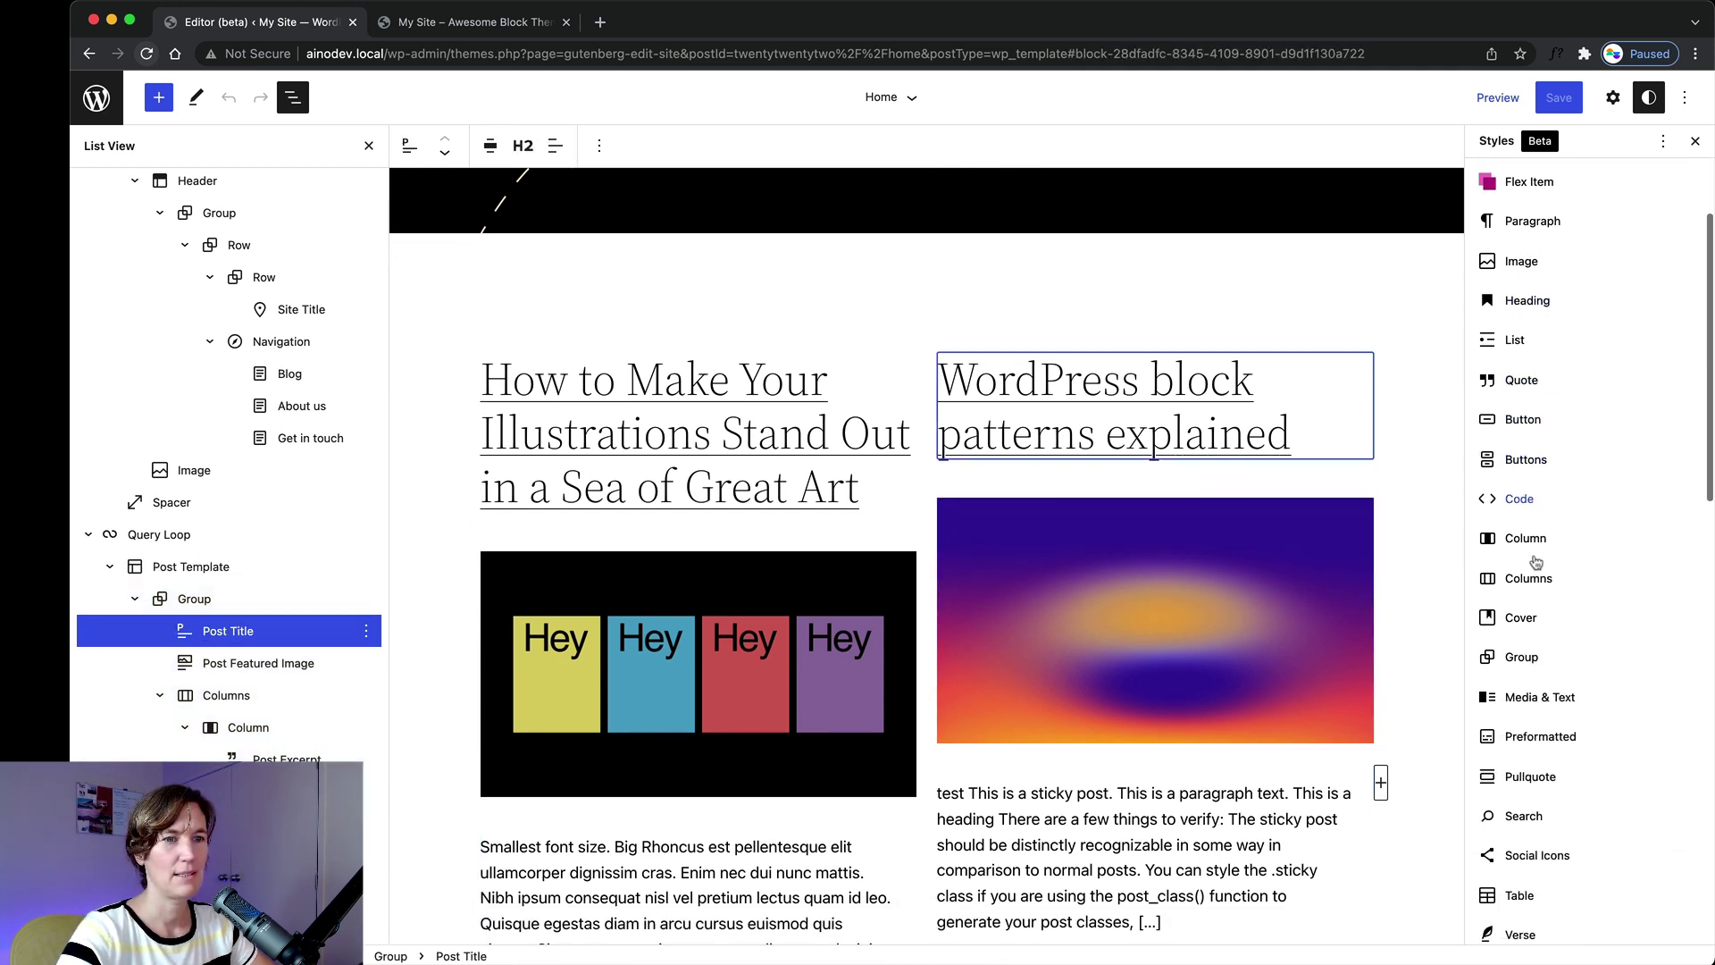
scroll(1528, 560, "up", 10)
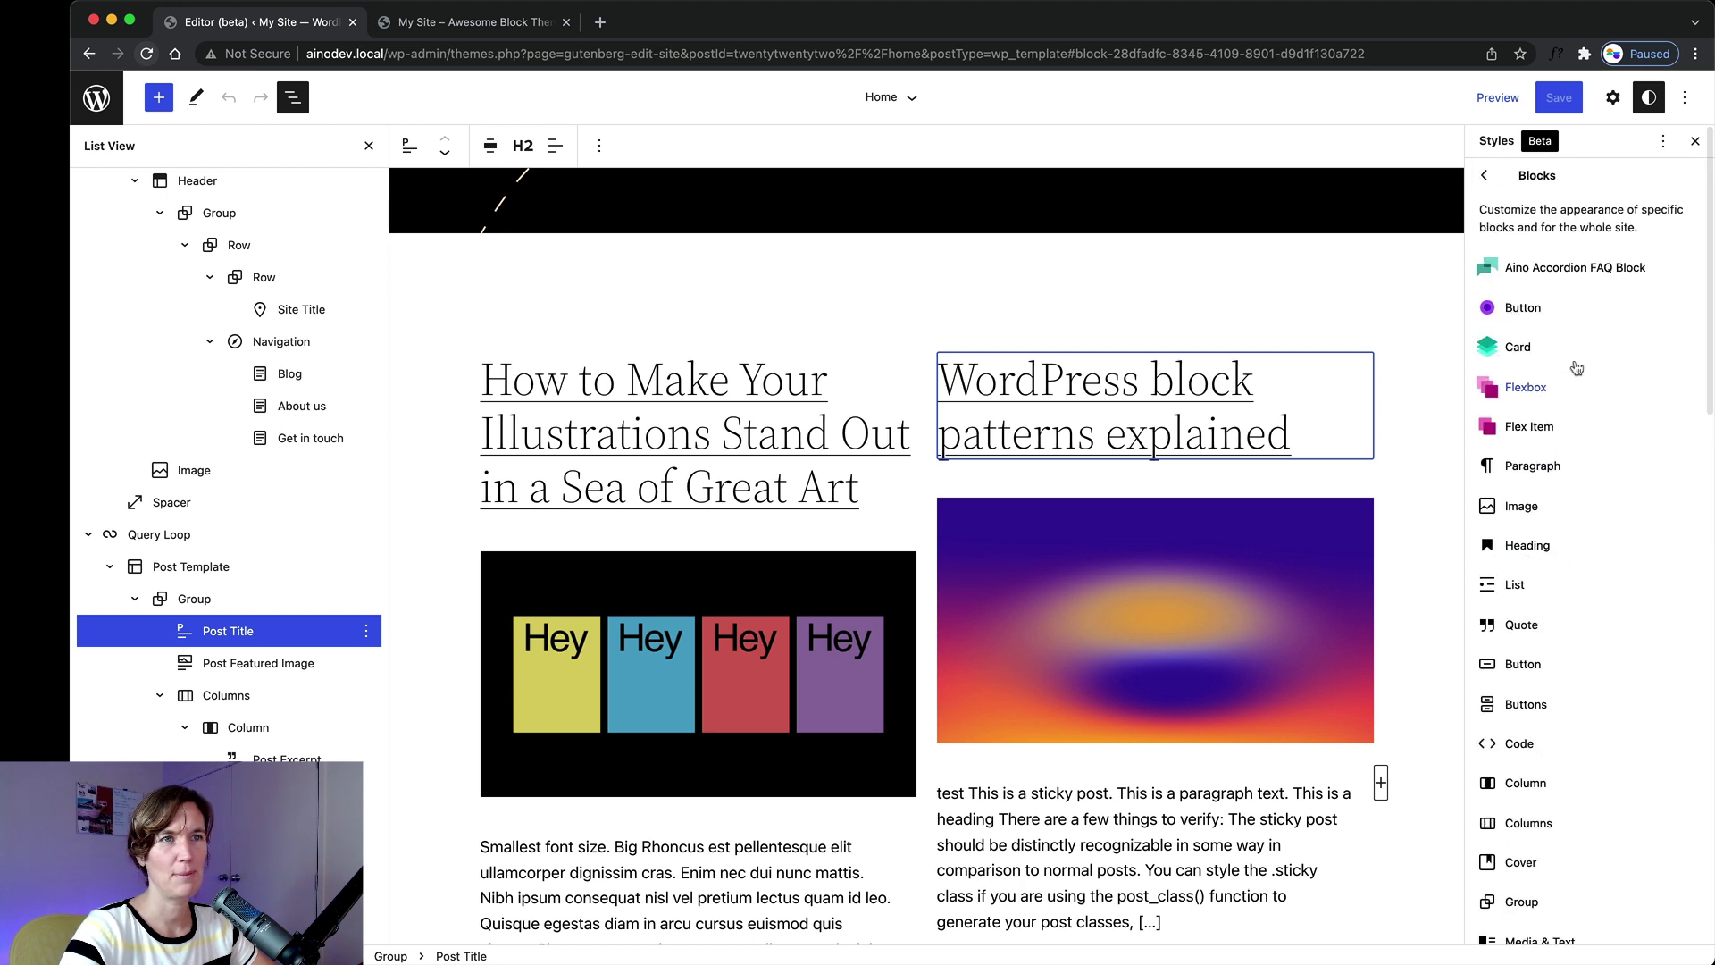
scroll(1695, 399, "down", 7)
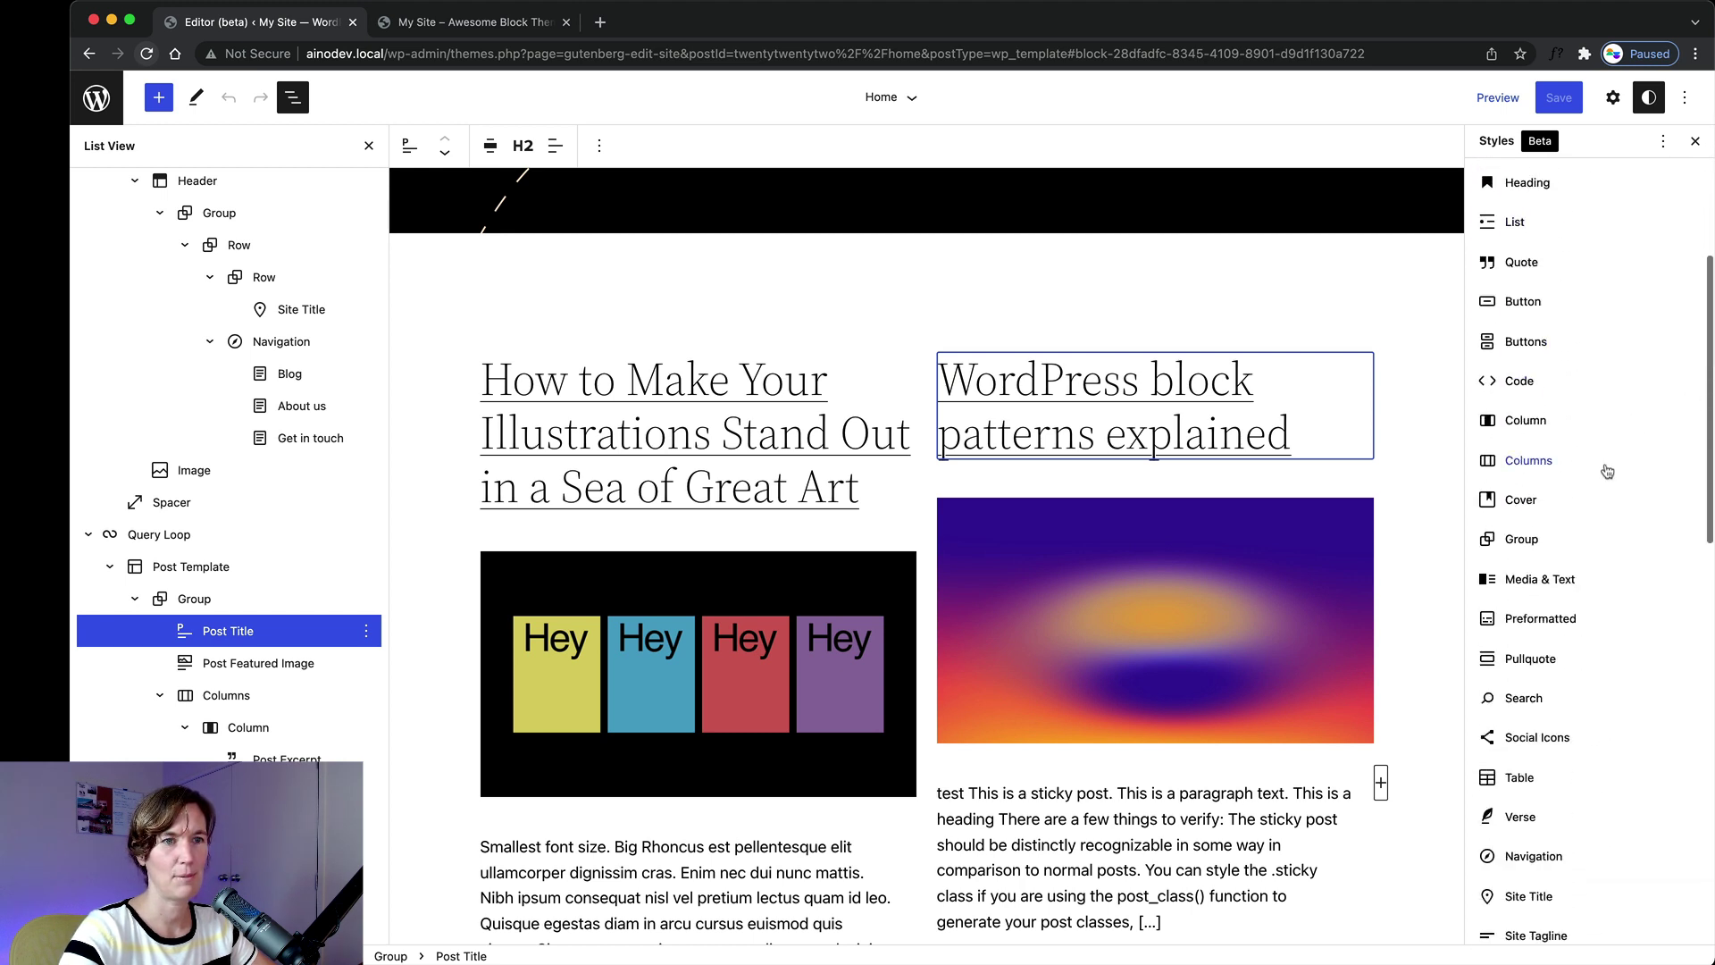
scroll(1590, 607, "down", 1)
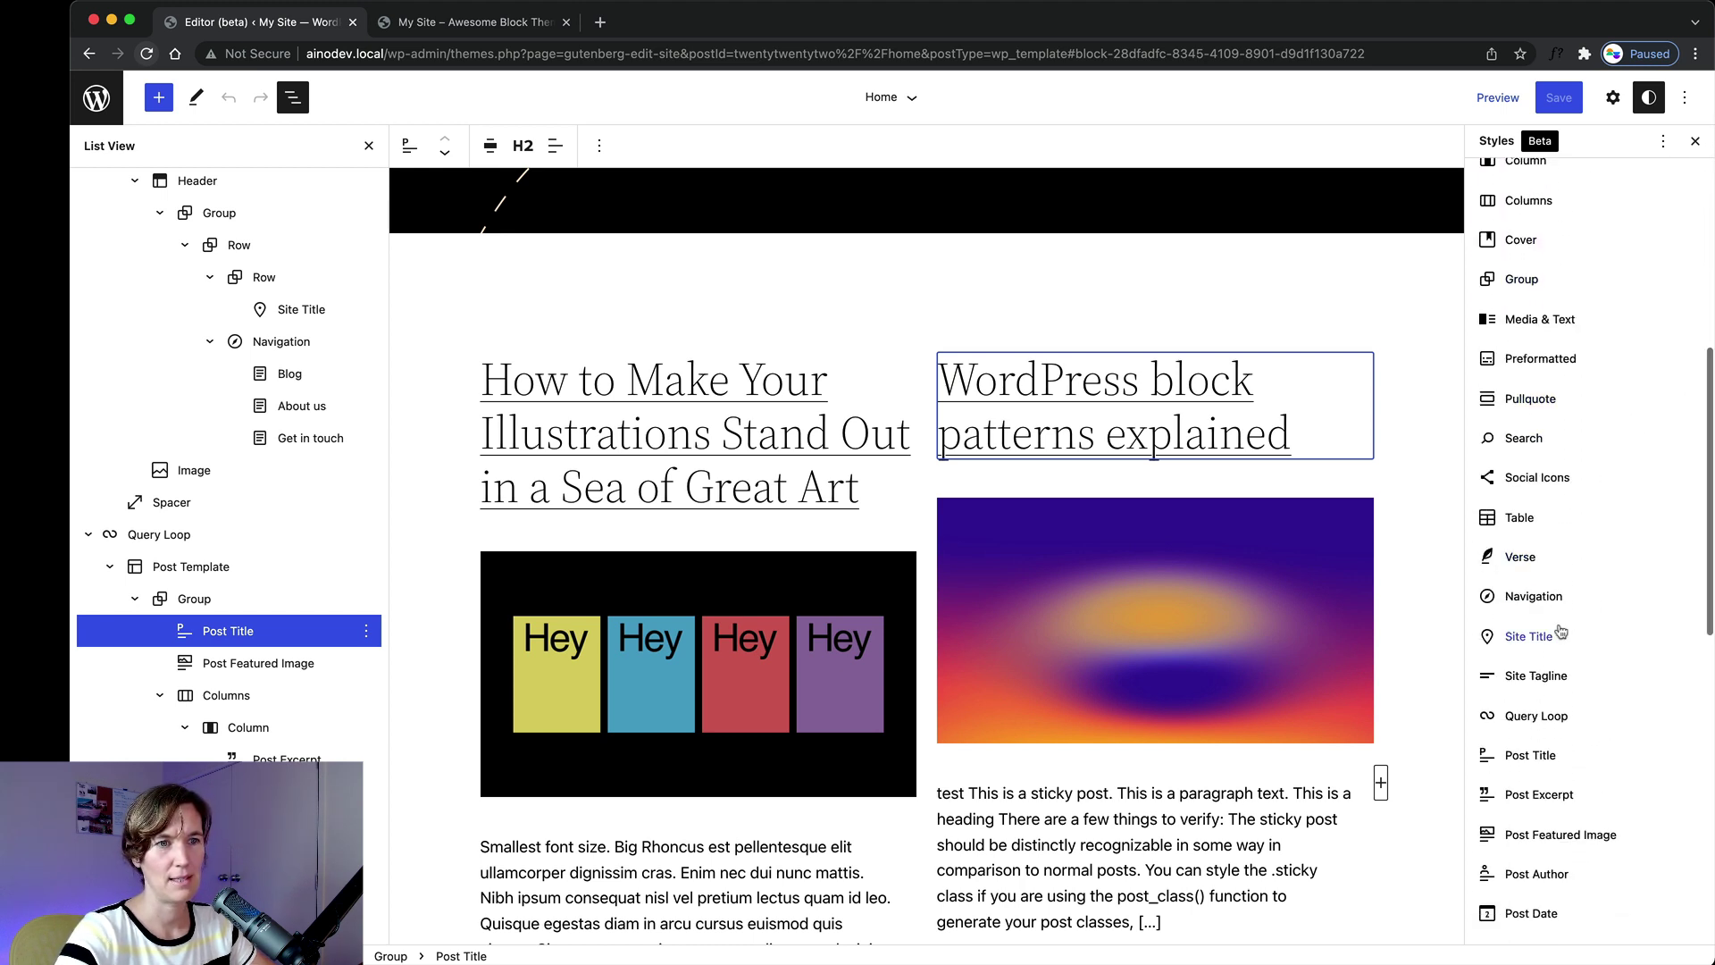
left_click(1533, 756)
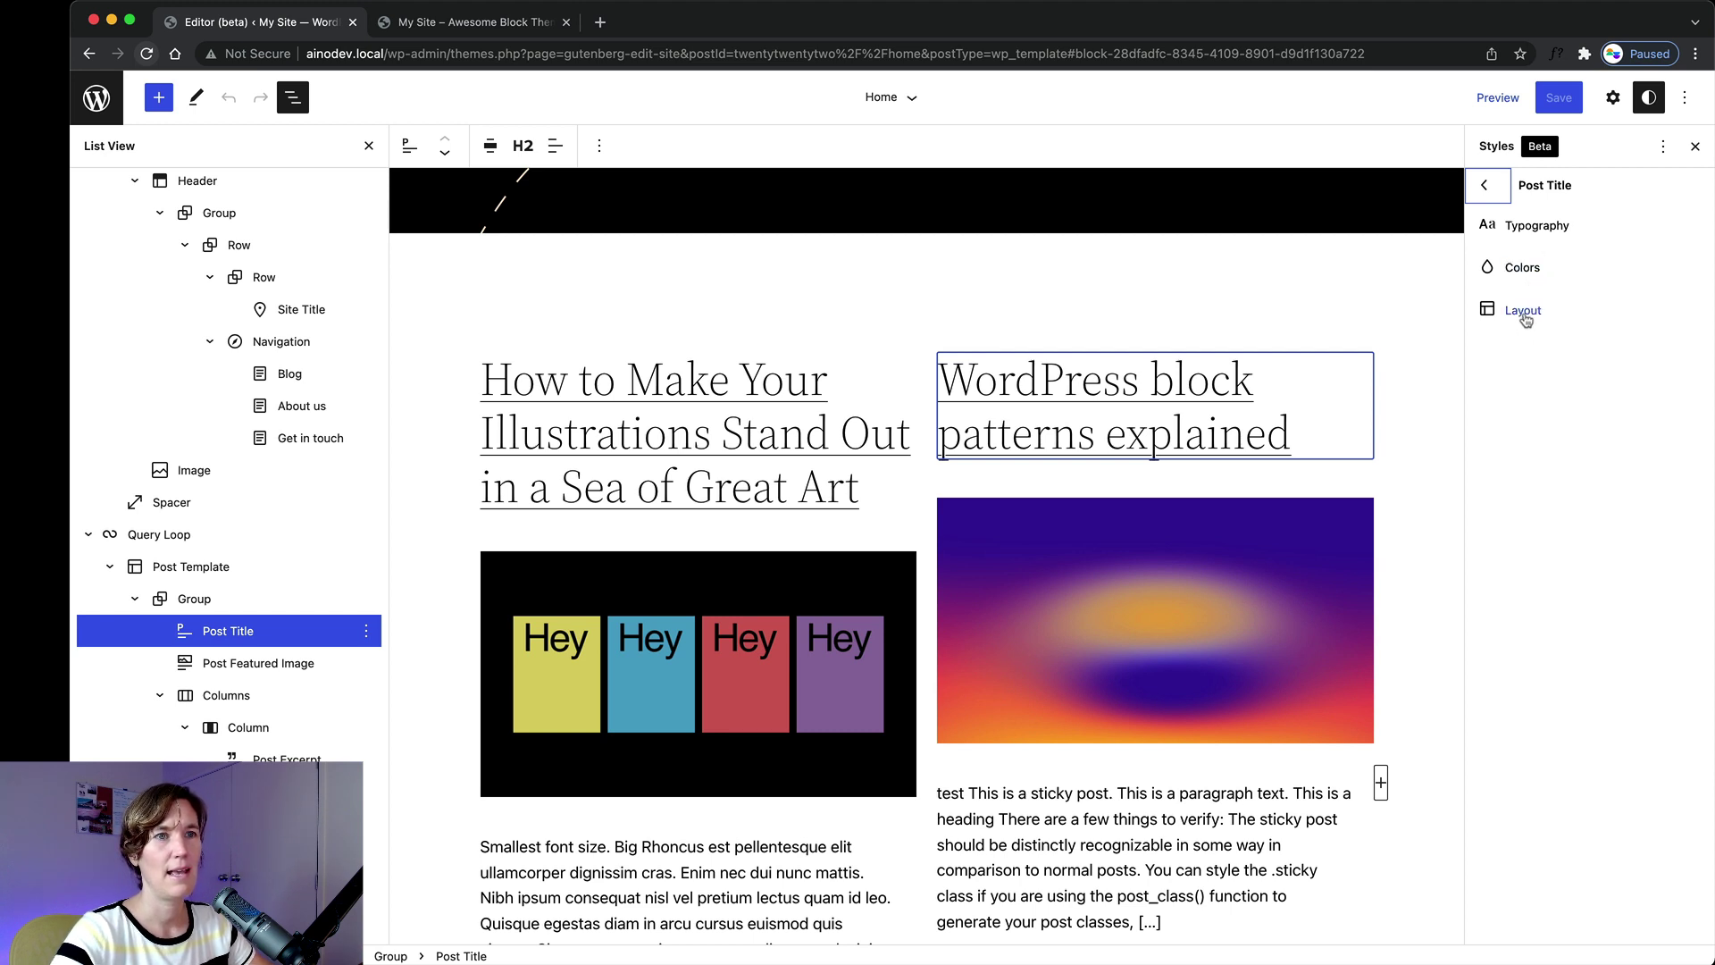
left_click(1516, 224)
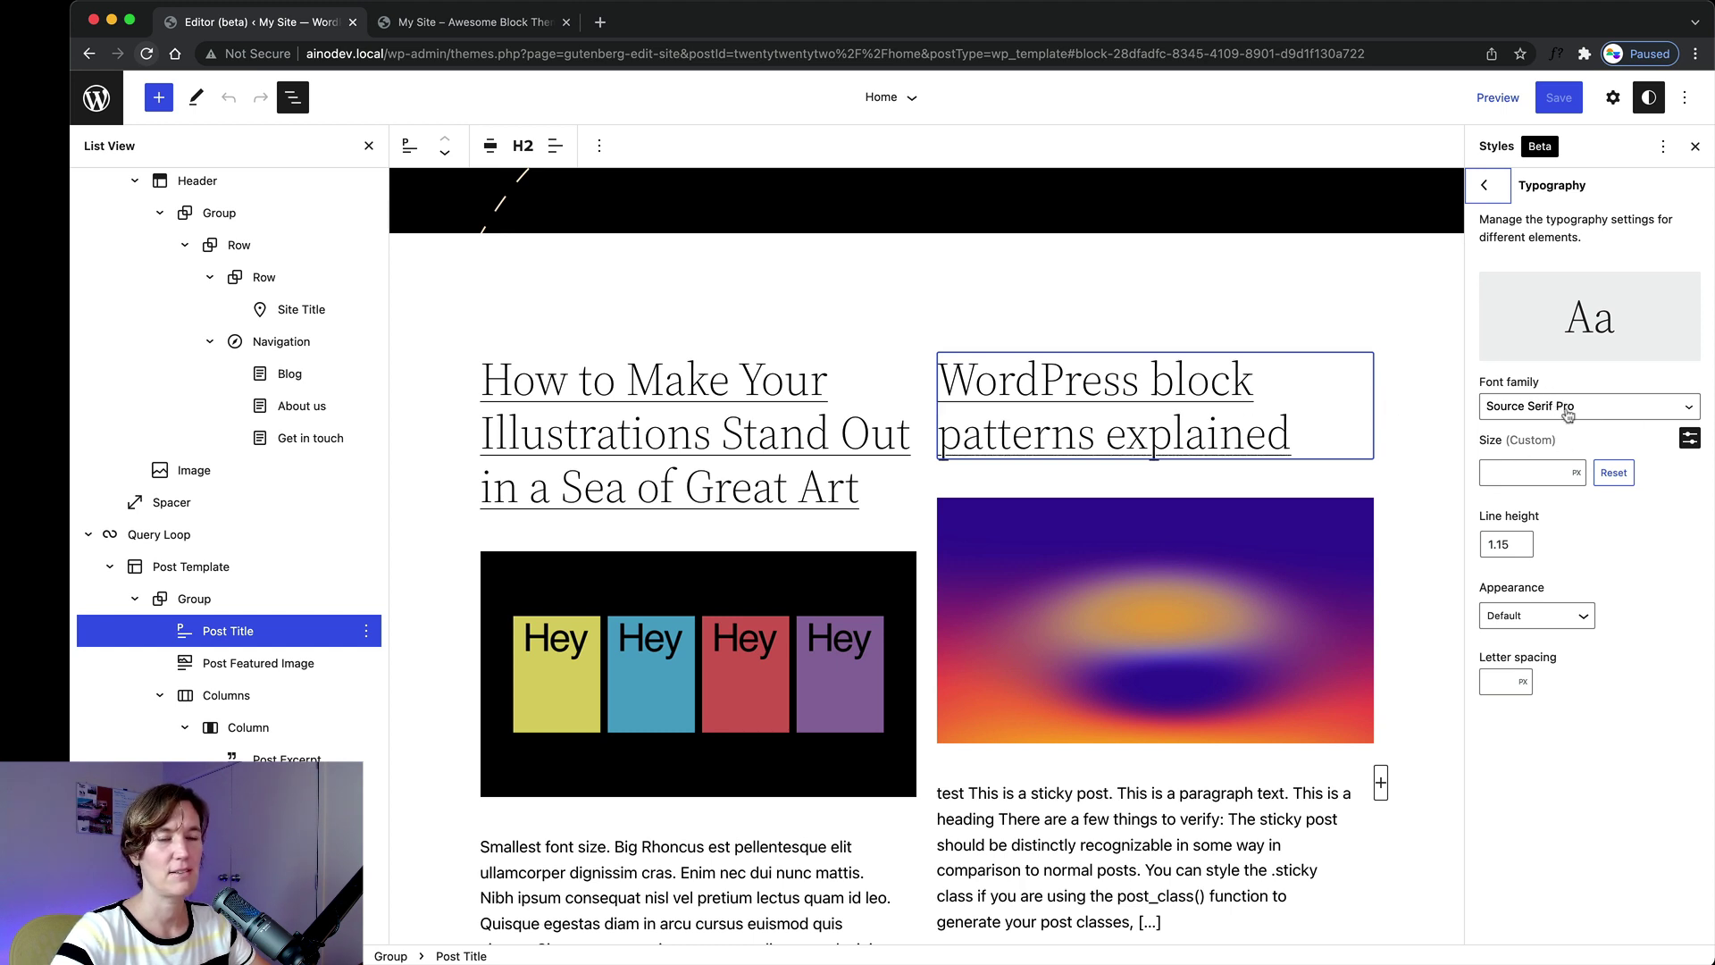
left_click(1567, 413)
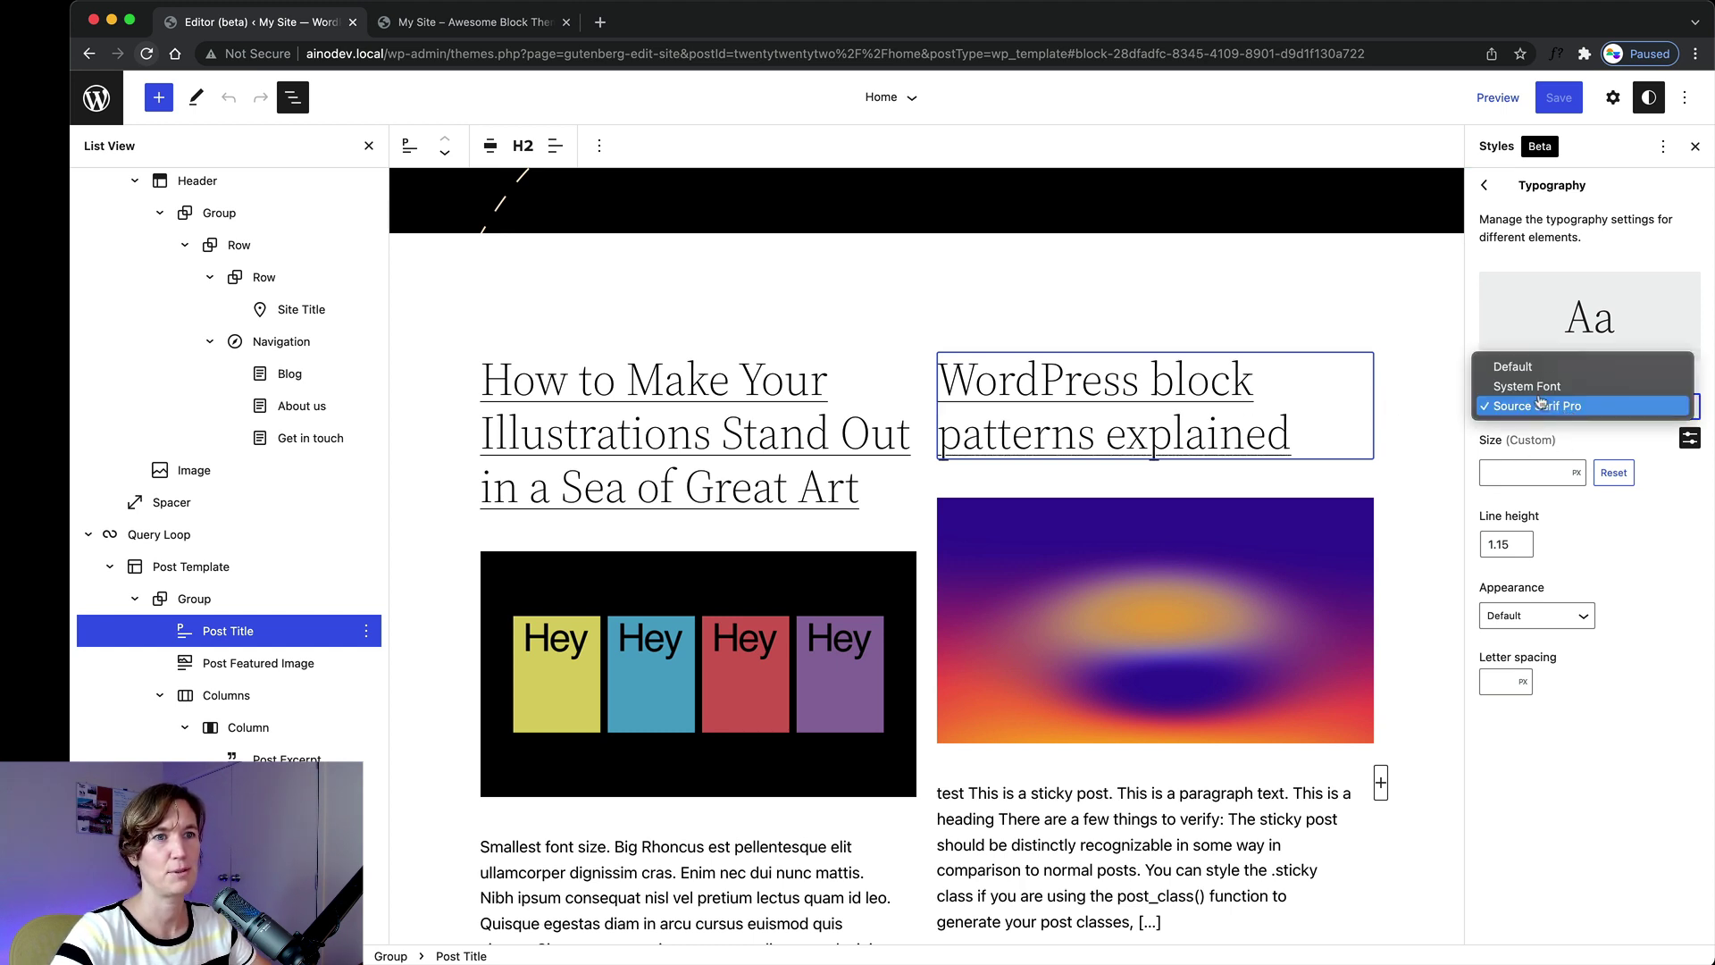
left_click(1529, 388)
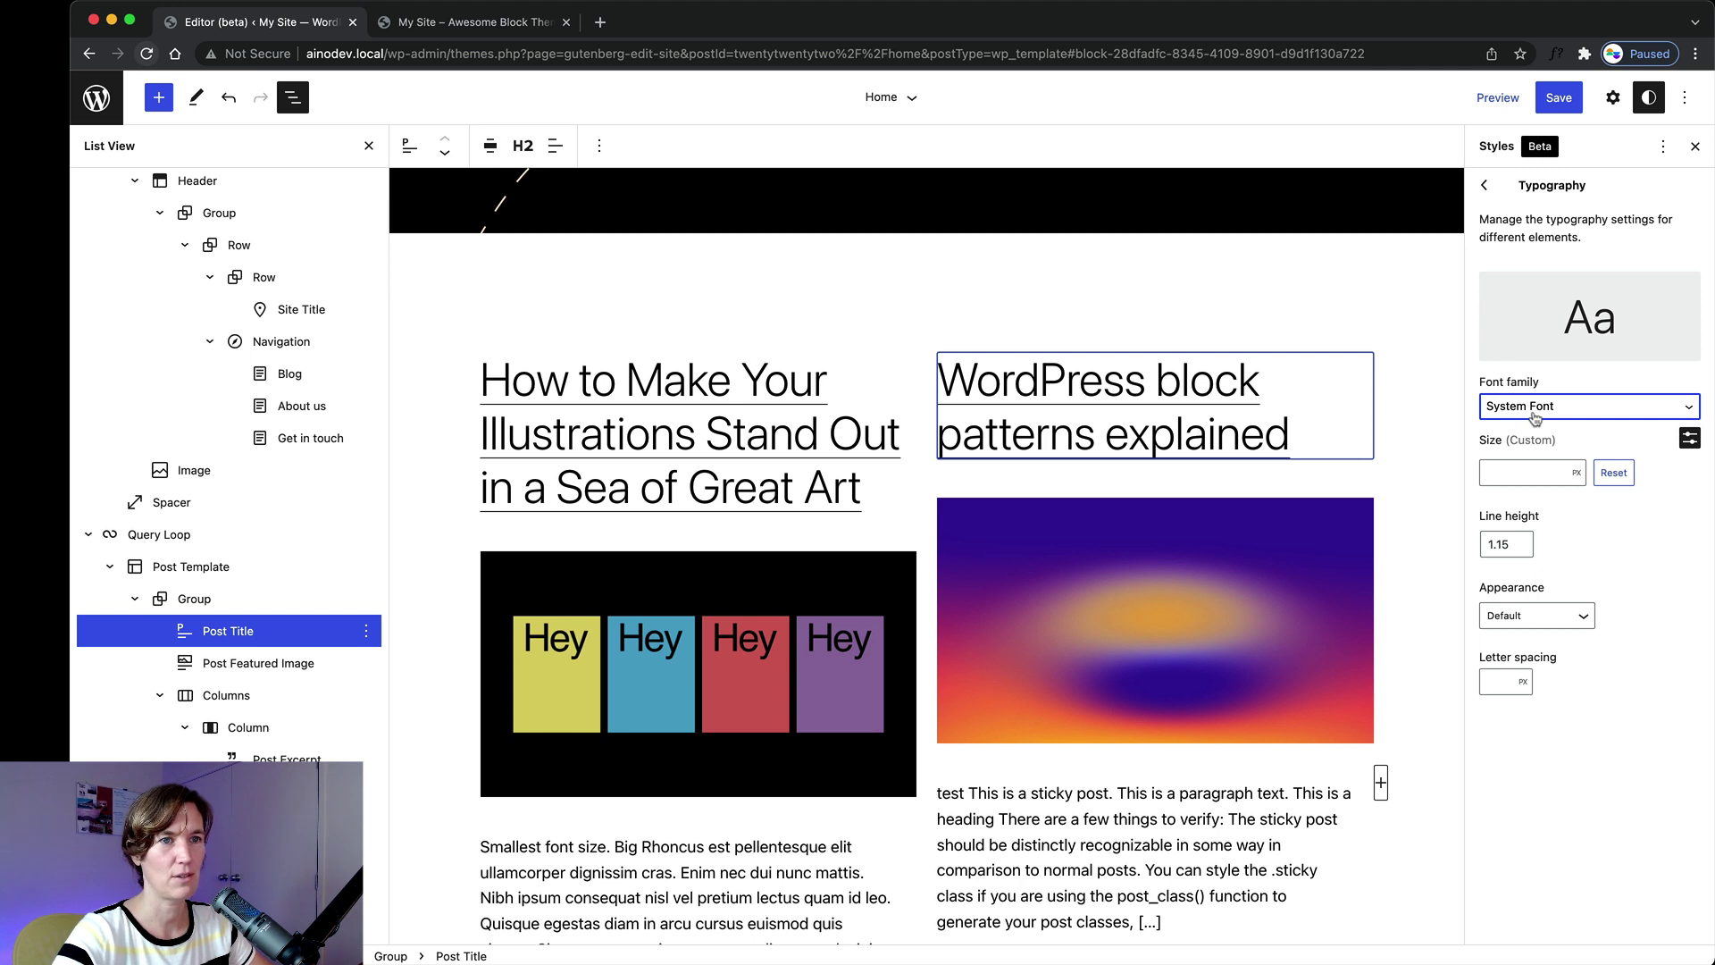
Set the Post Title block's line height to 1.1 and its appearance to Semi Bold.
left_click(1521, 550)
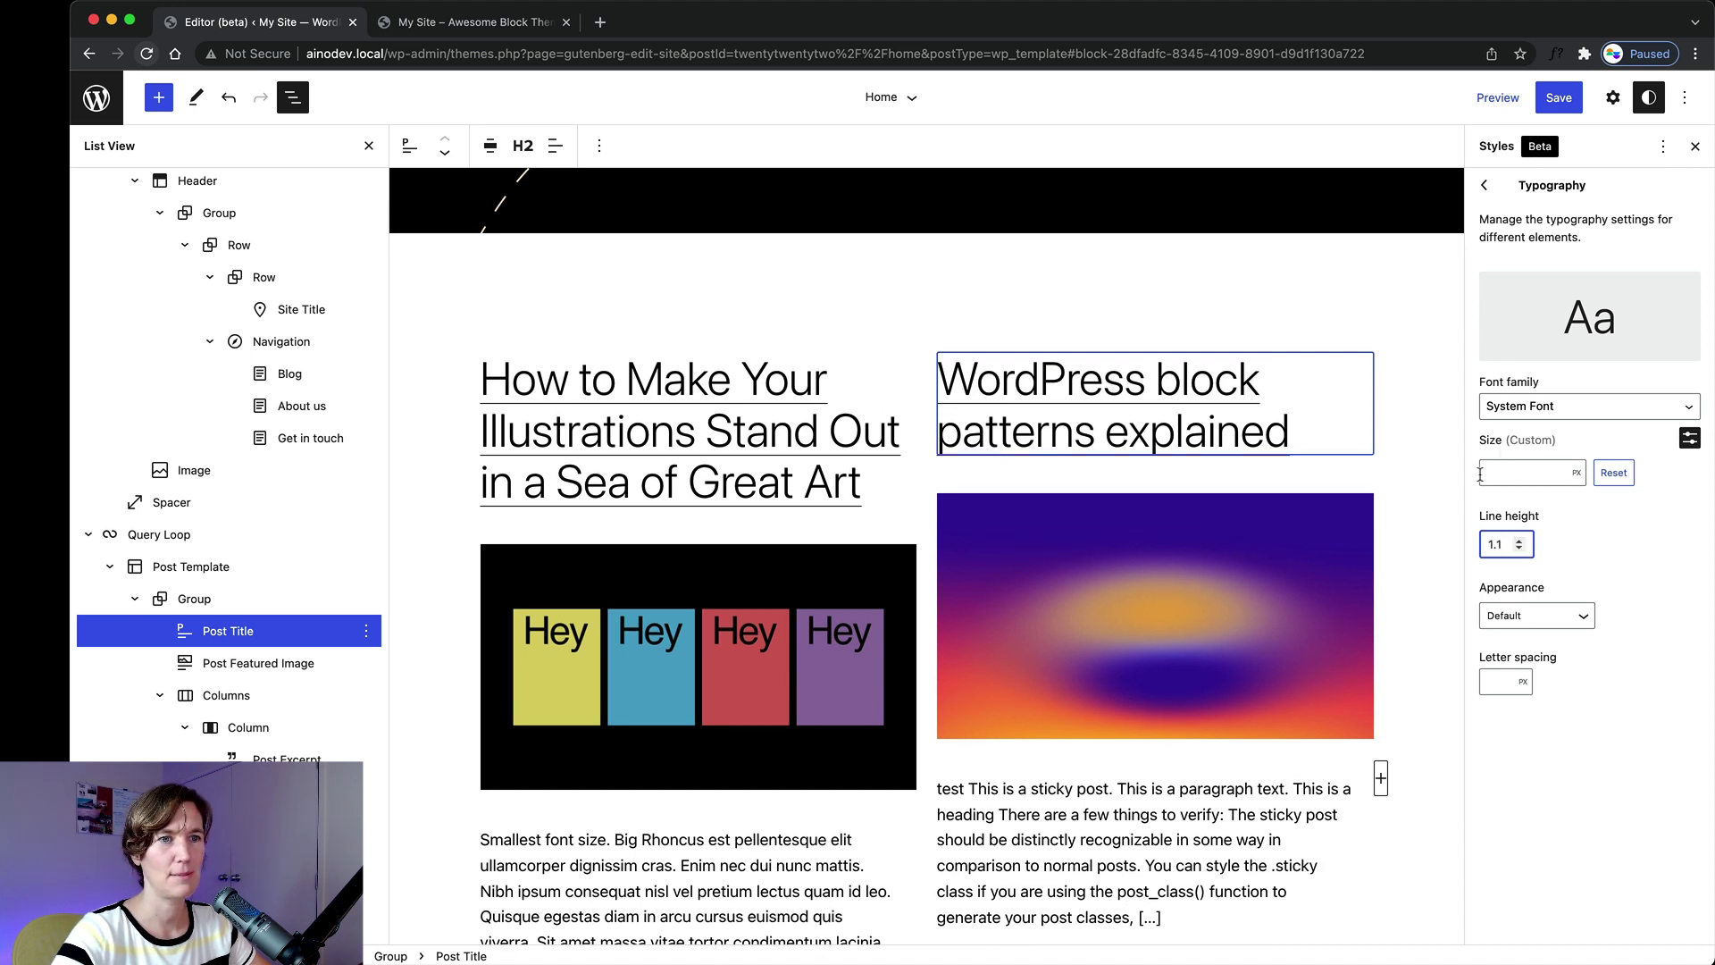
left_click(1518, 475)
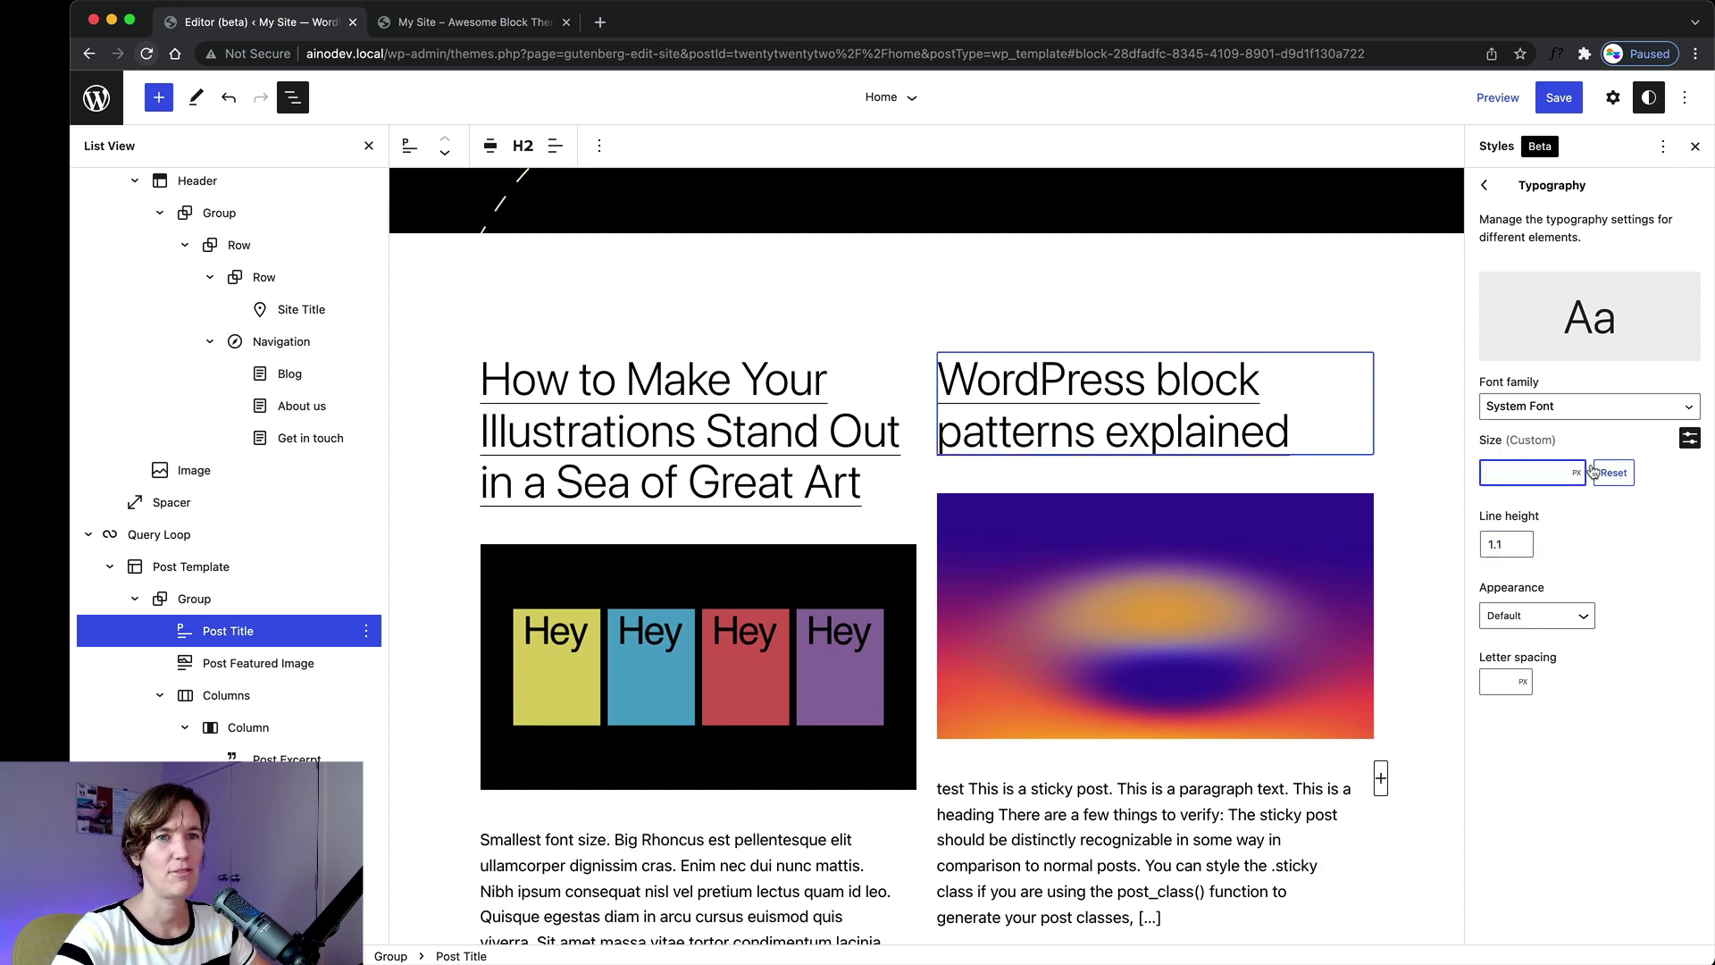
left_click(1529, 616)
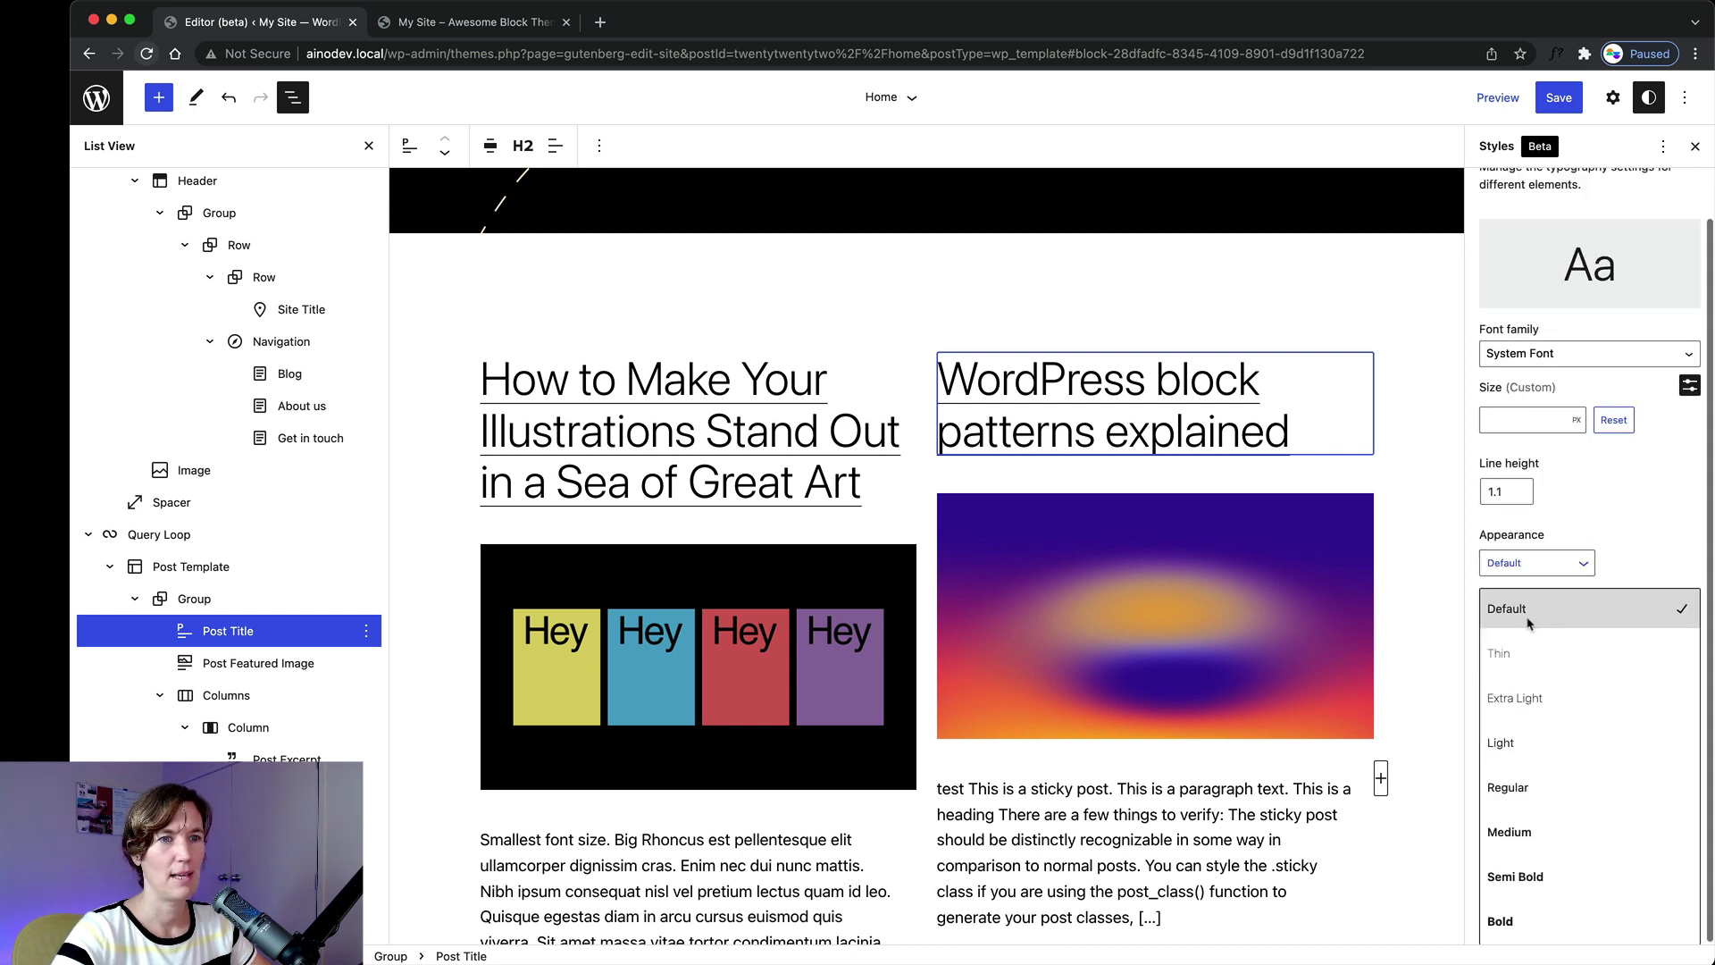
left_click(1546, 871)
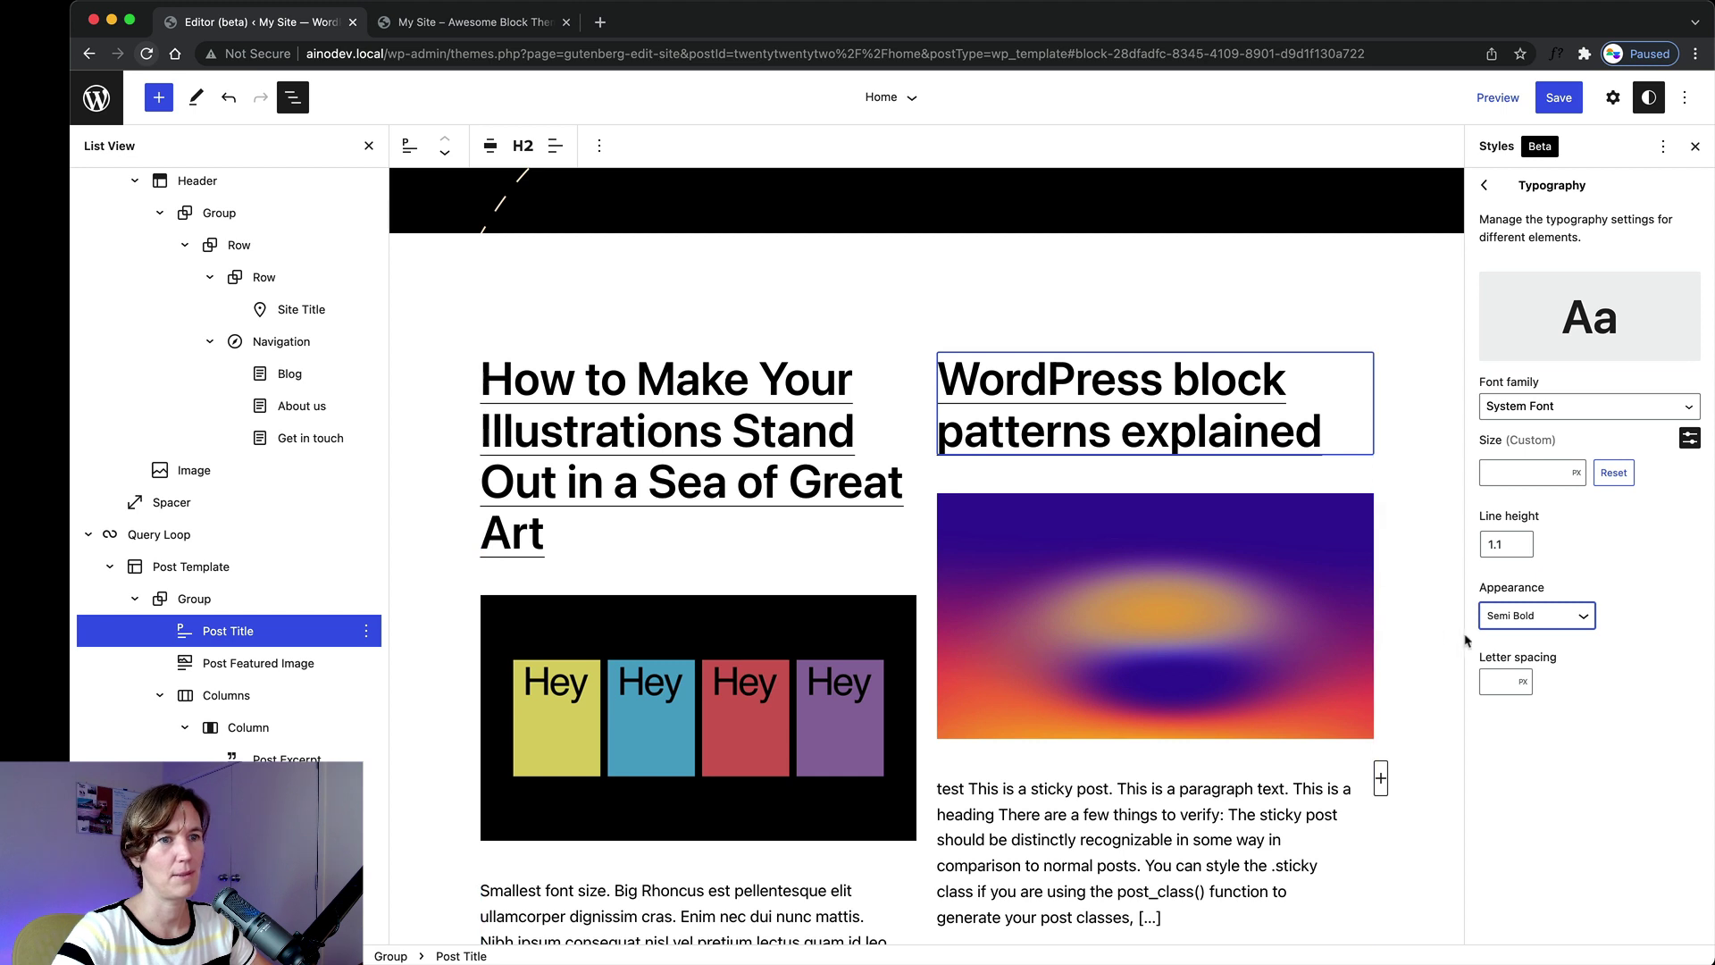
key("shift+Tab")
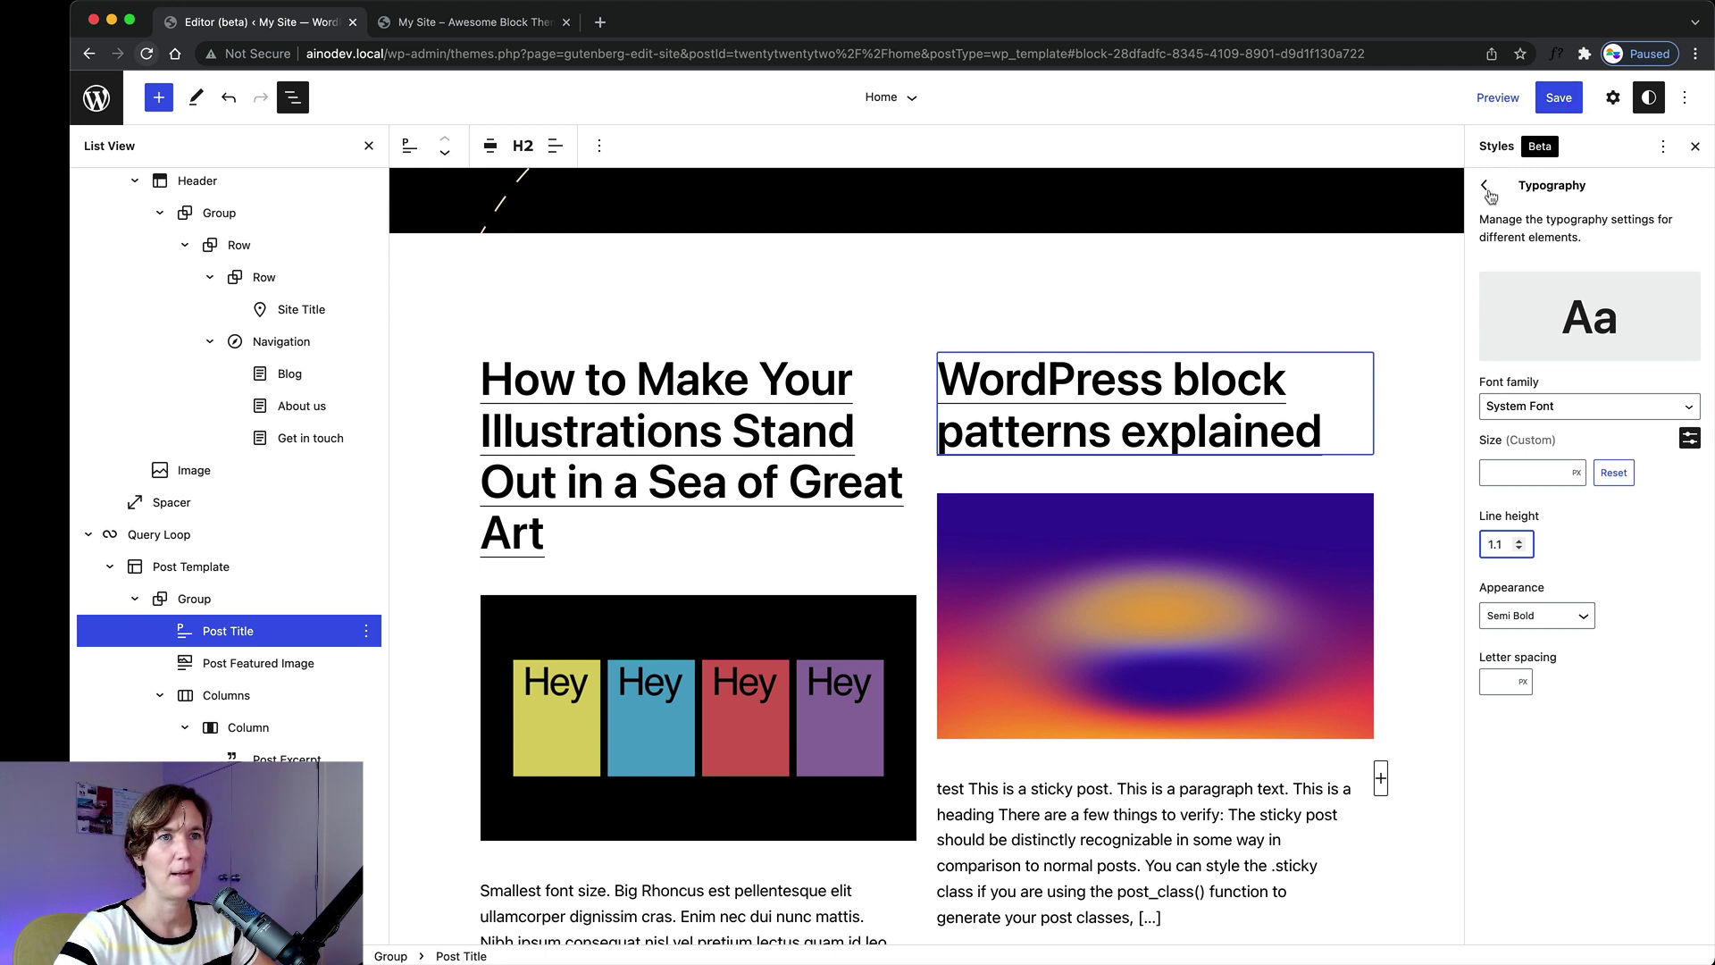
Save the custom global styles and return to the Styles overview.
left_click(1559, 97)
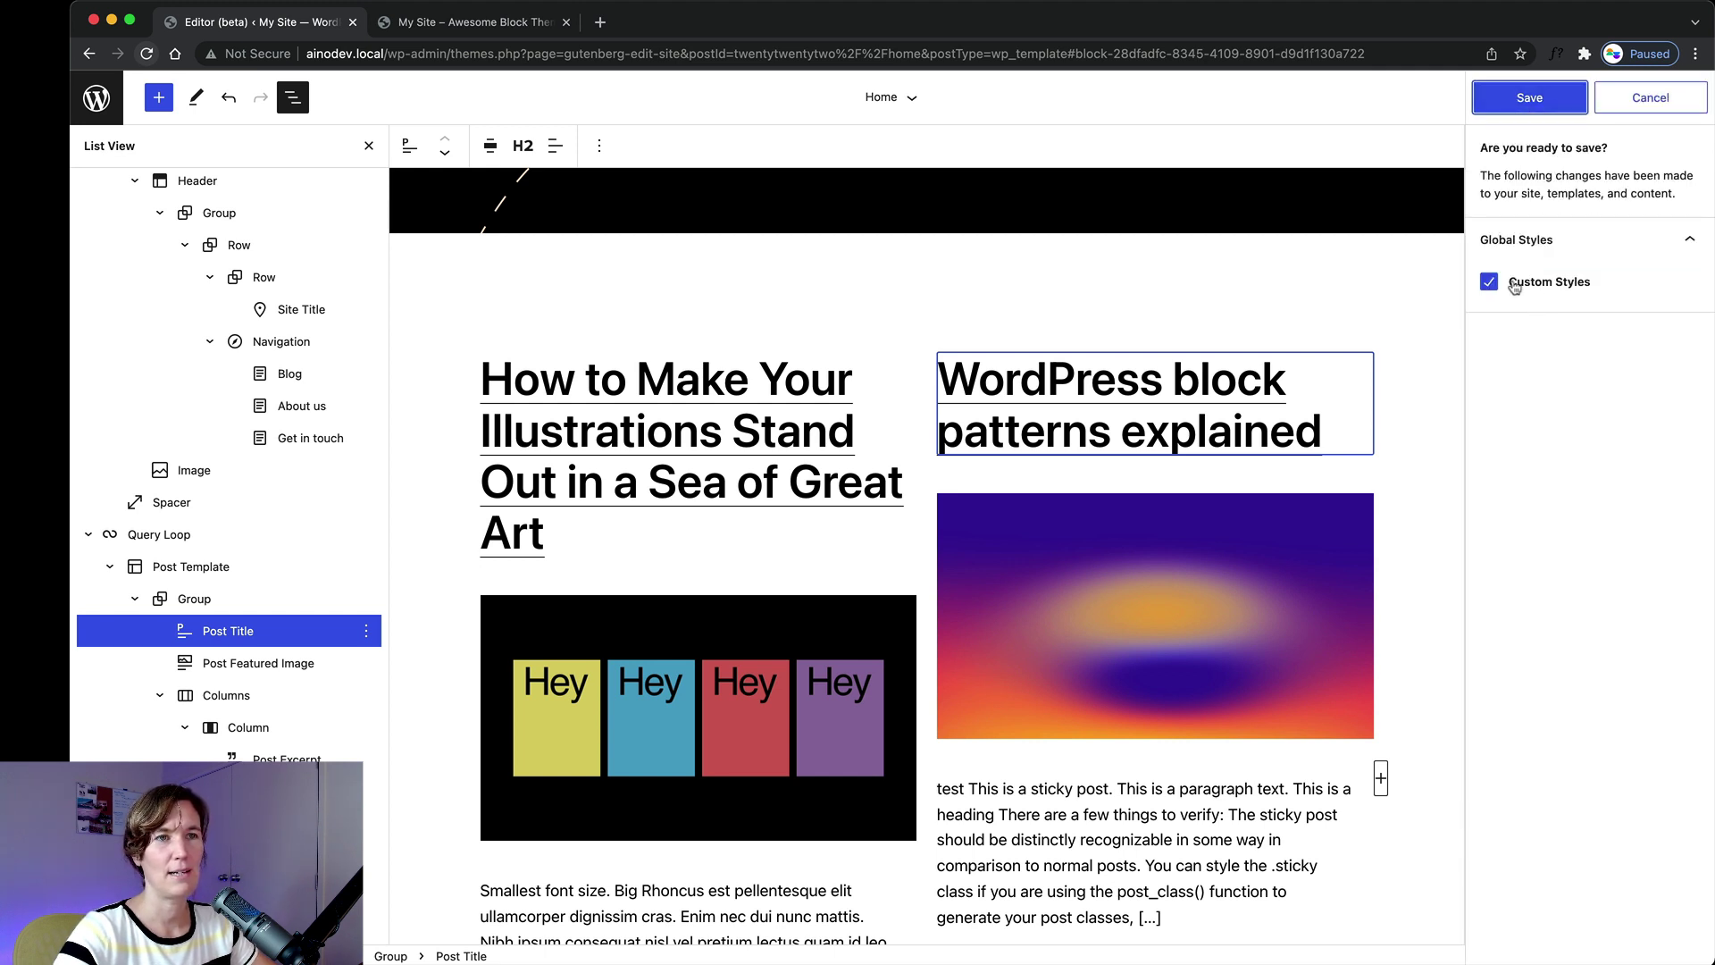
left_click(1548, 99)
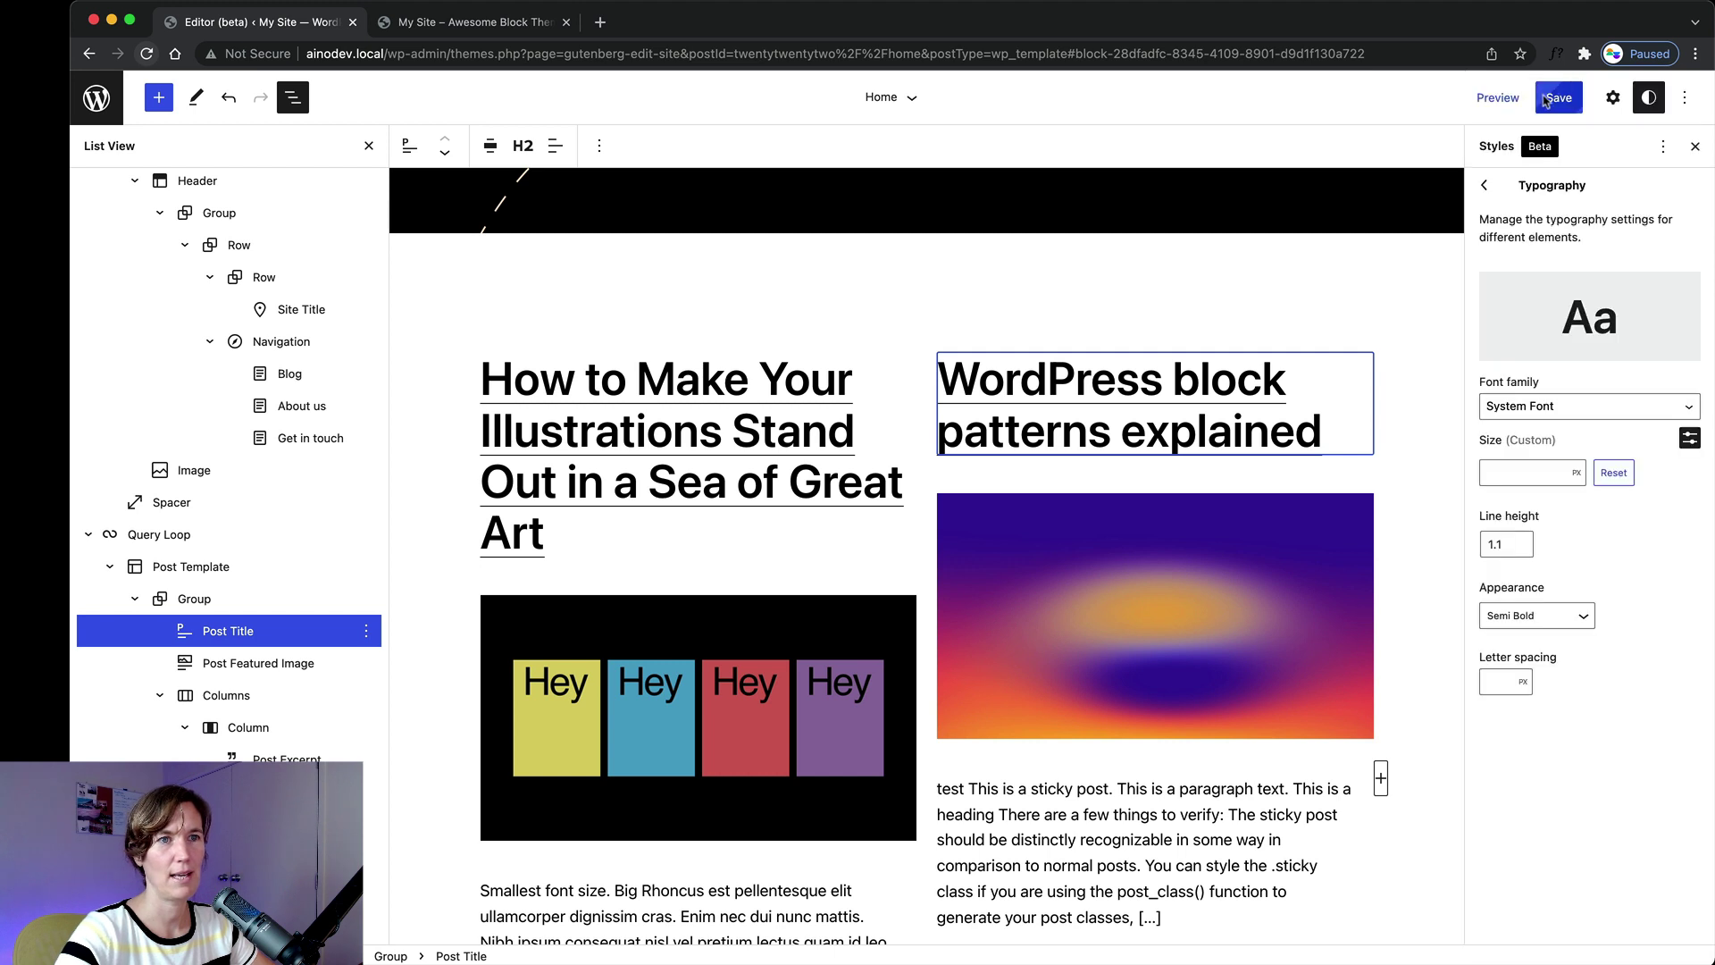
left_click(1486, 190)
left_click(1484, 187)
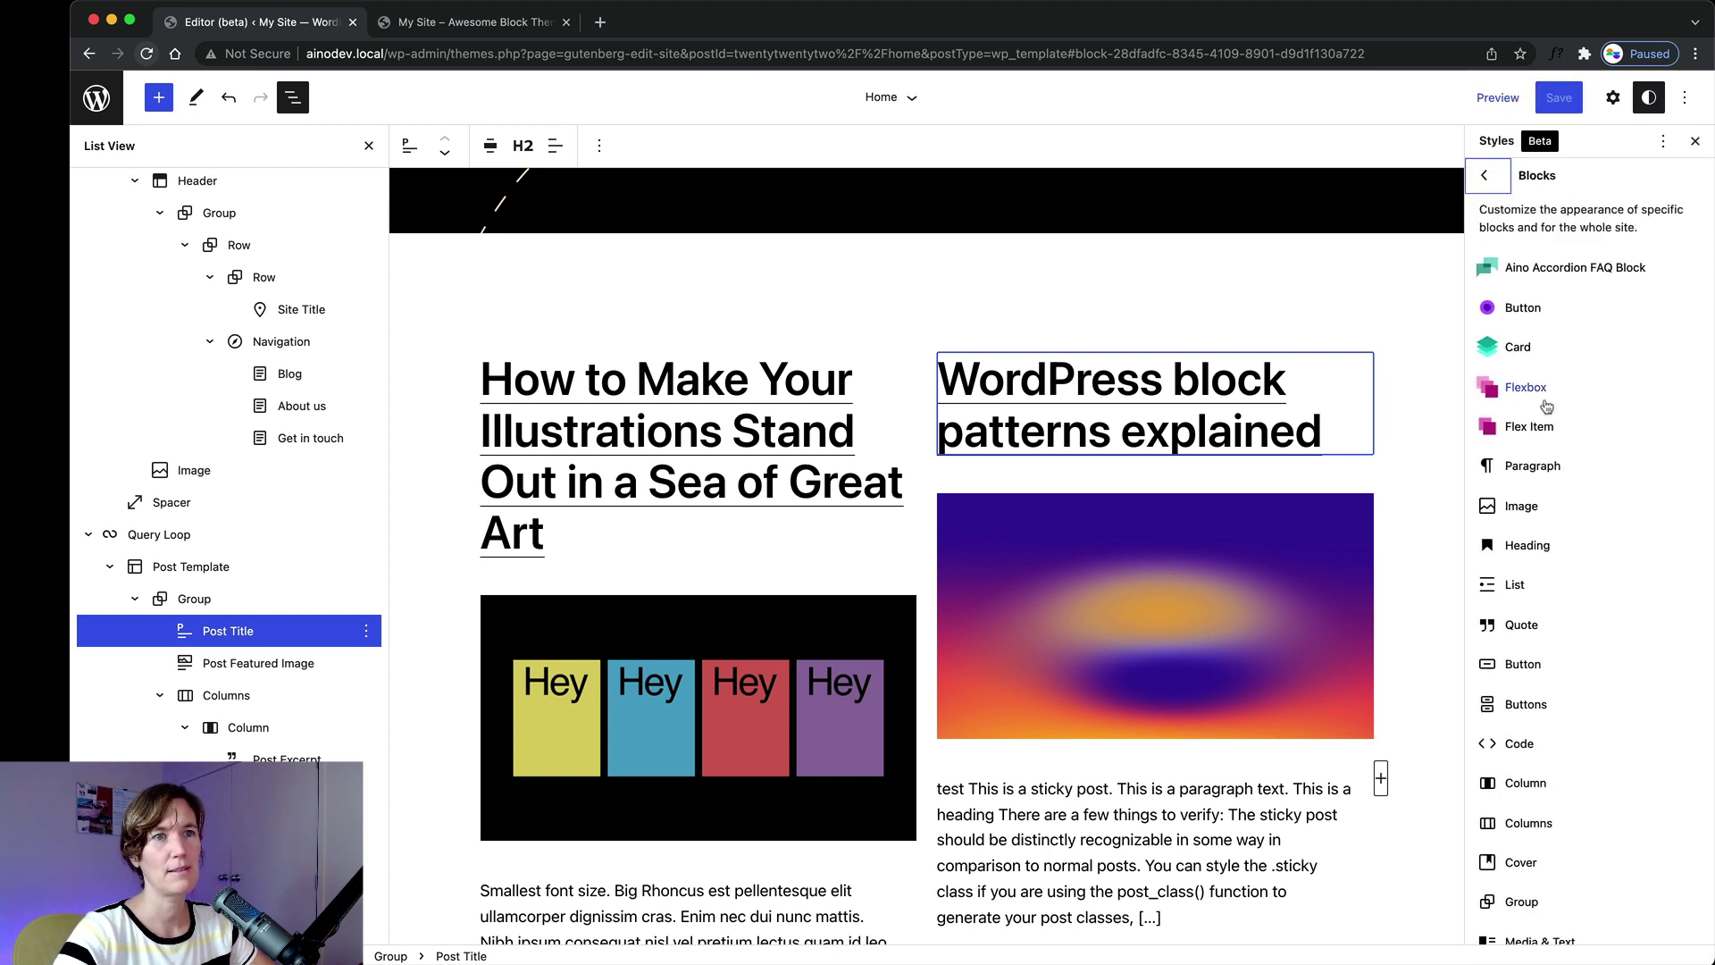
left_click(1485, 183)
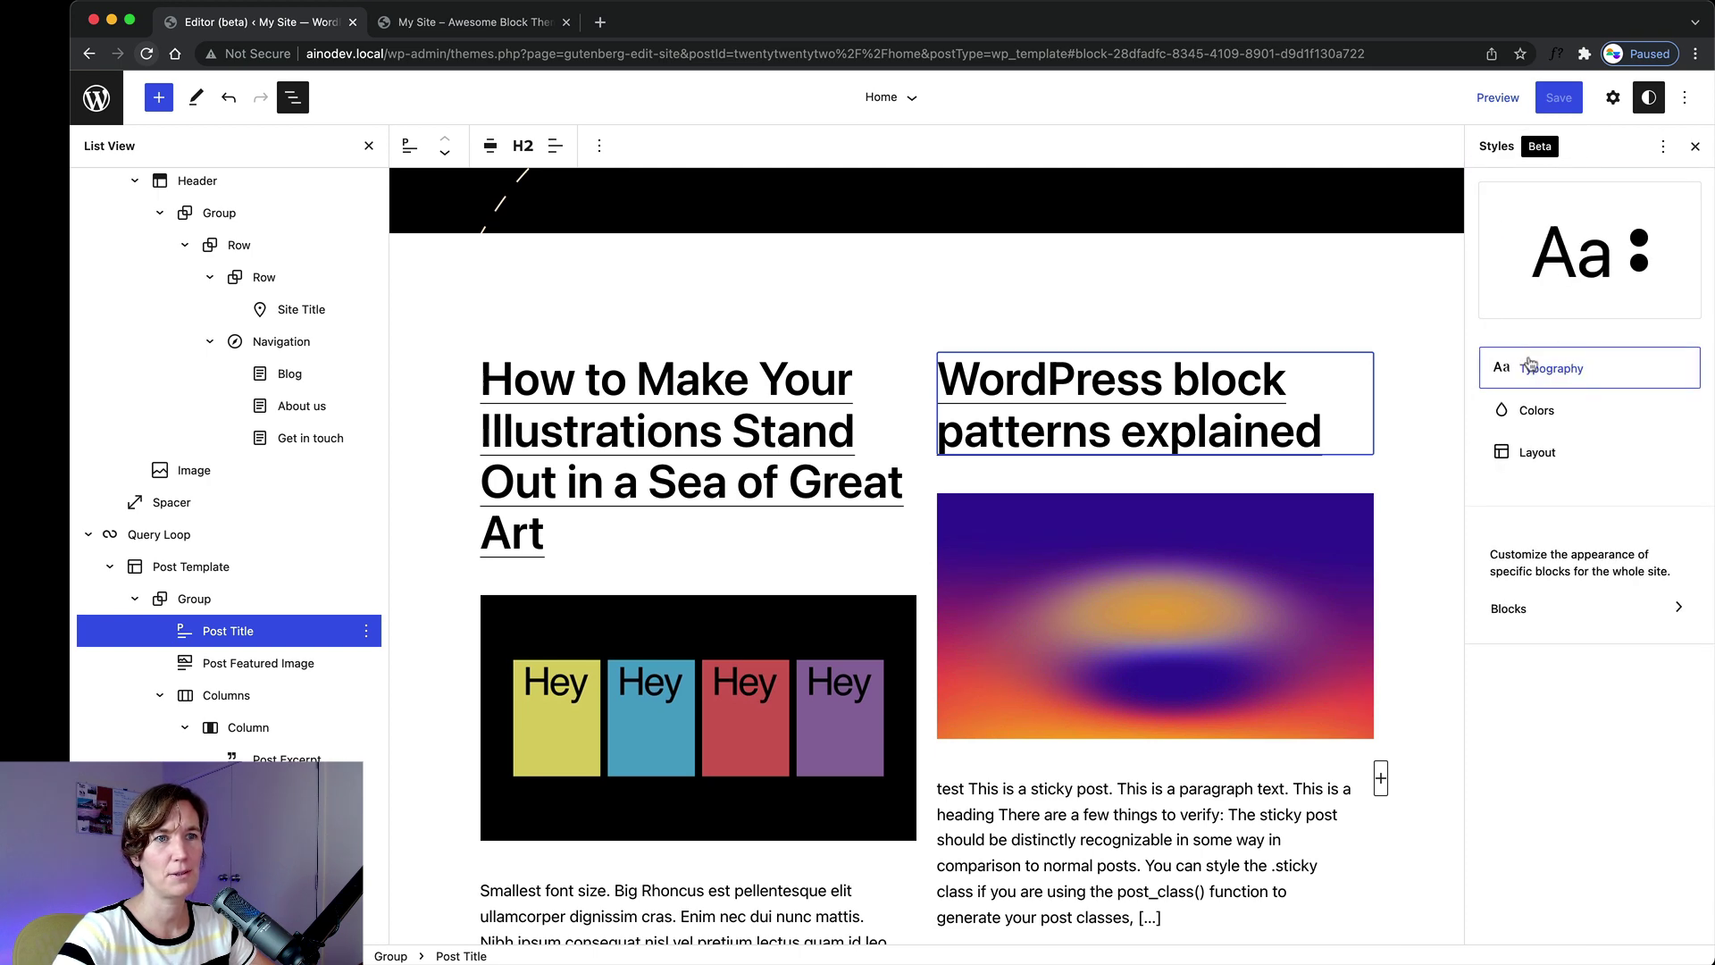
scroll(1027, 371, "up", 1)
scroll(1028, 371, "down", 3)
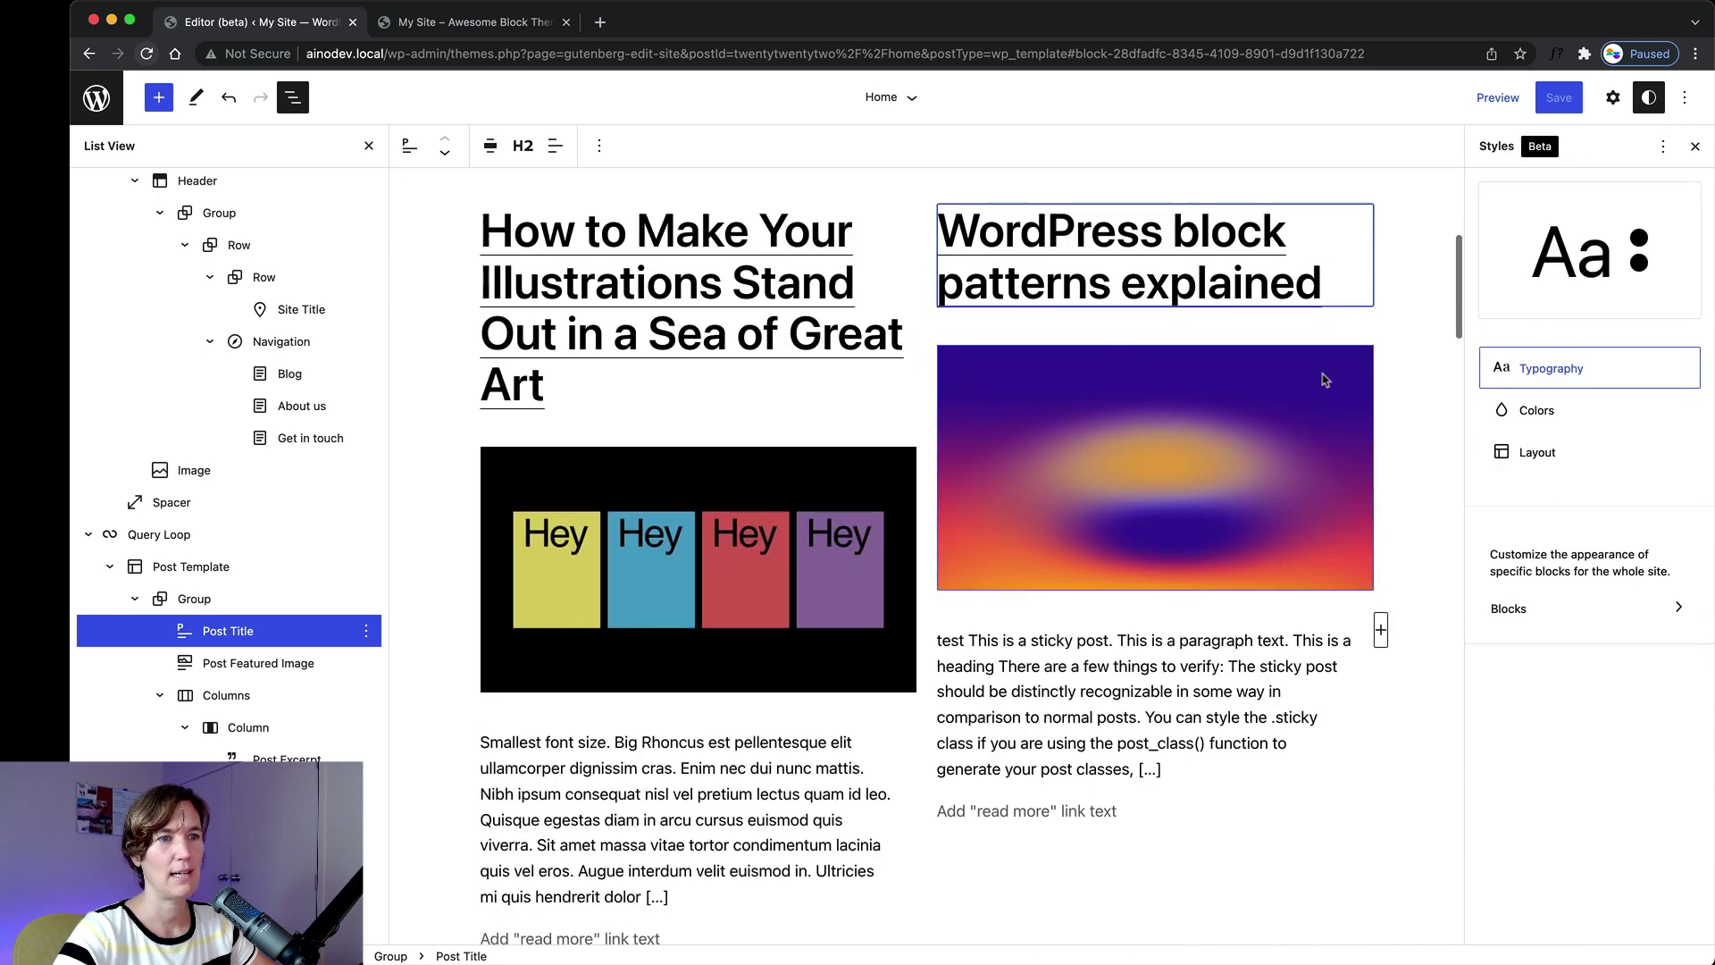
Set the site-wide Text typography to Source Serif Pro with a line height of 1.5.
left_click(1506, 379)
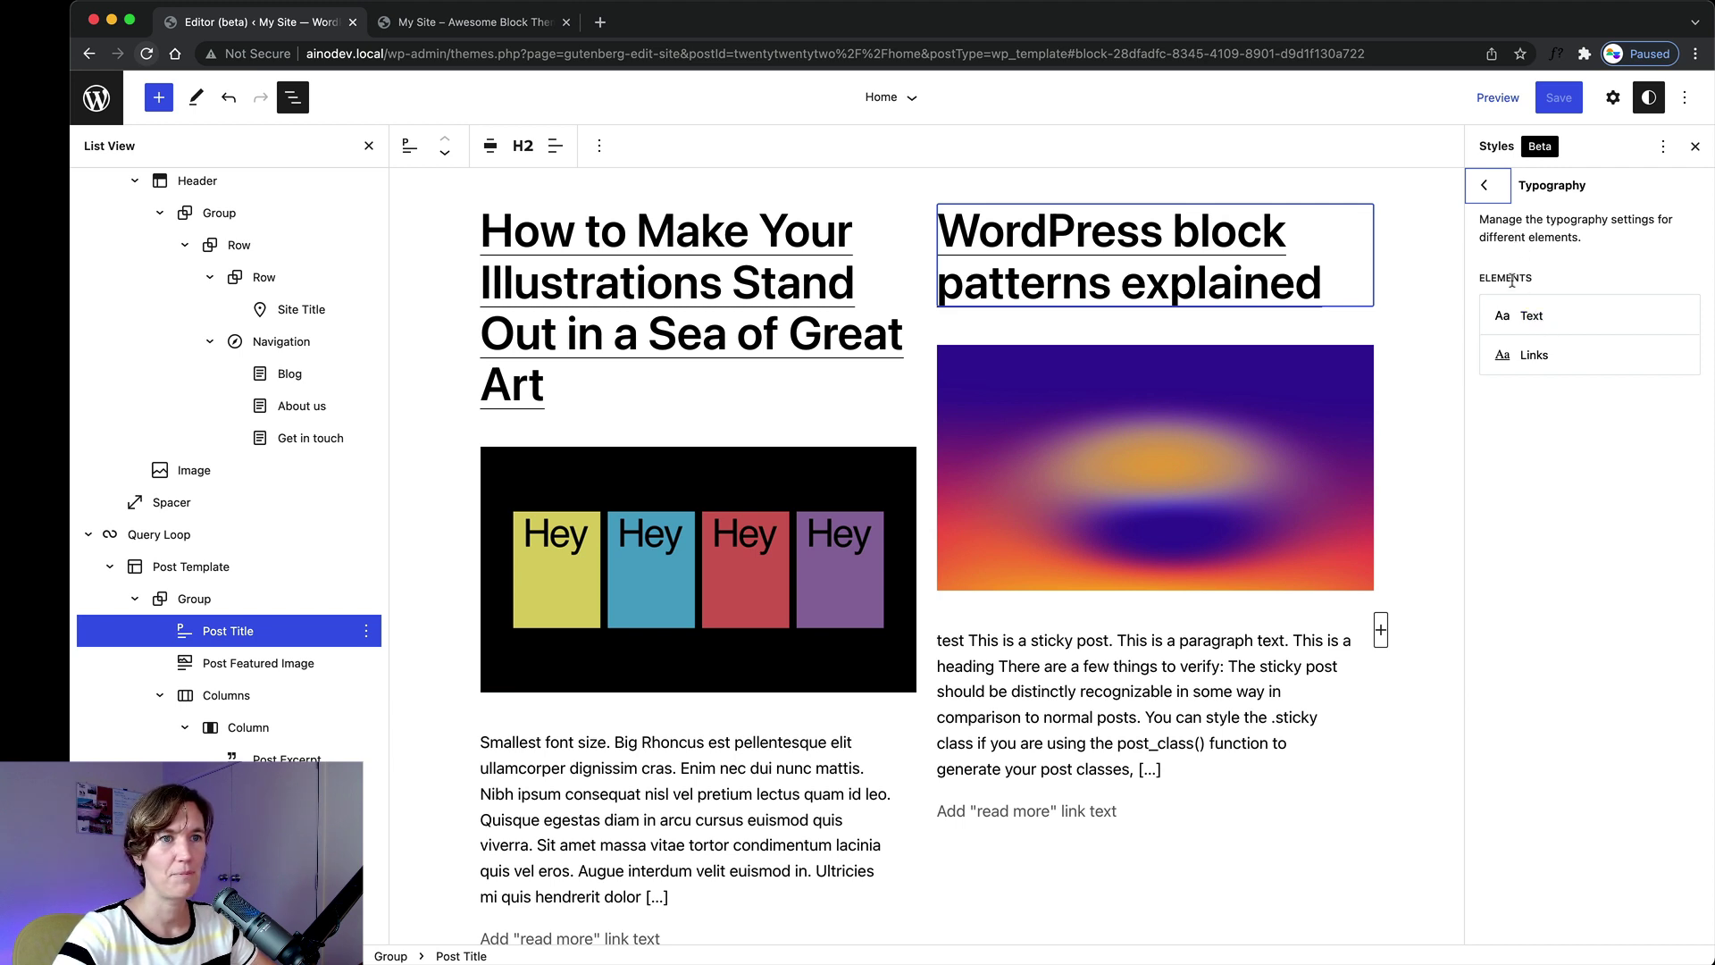
left_click(1521, 320)
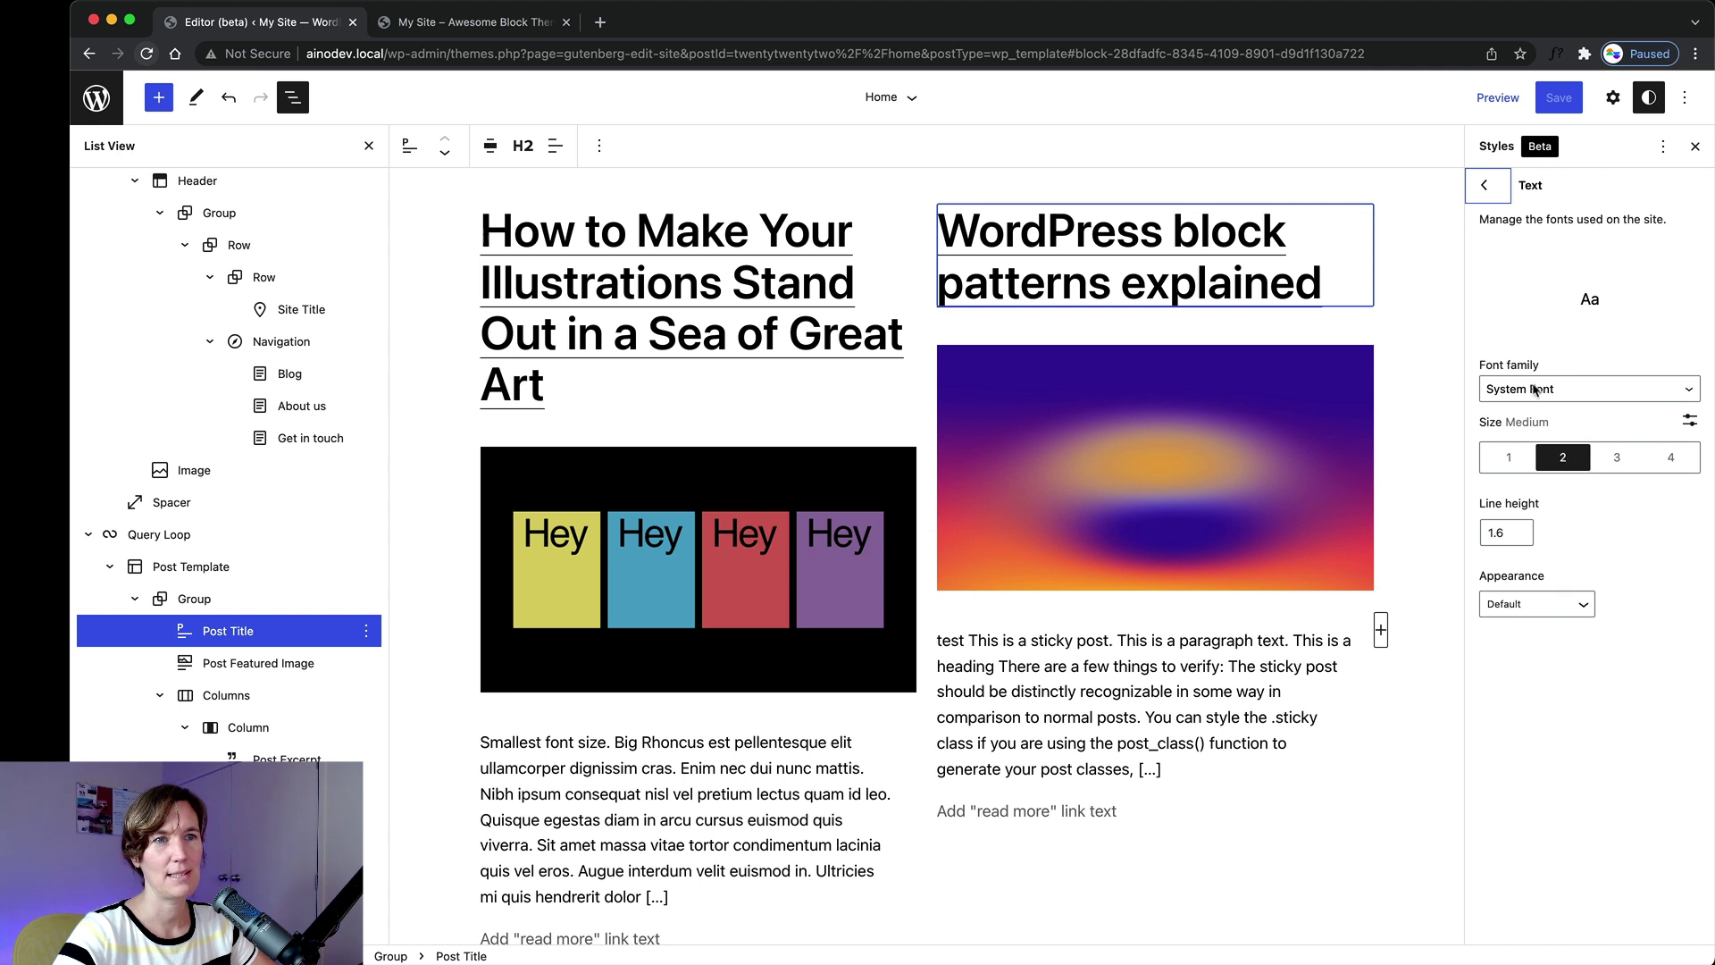
left_click(1505, 394)
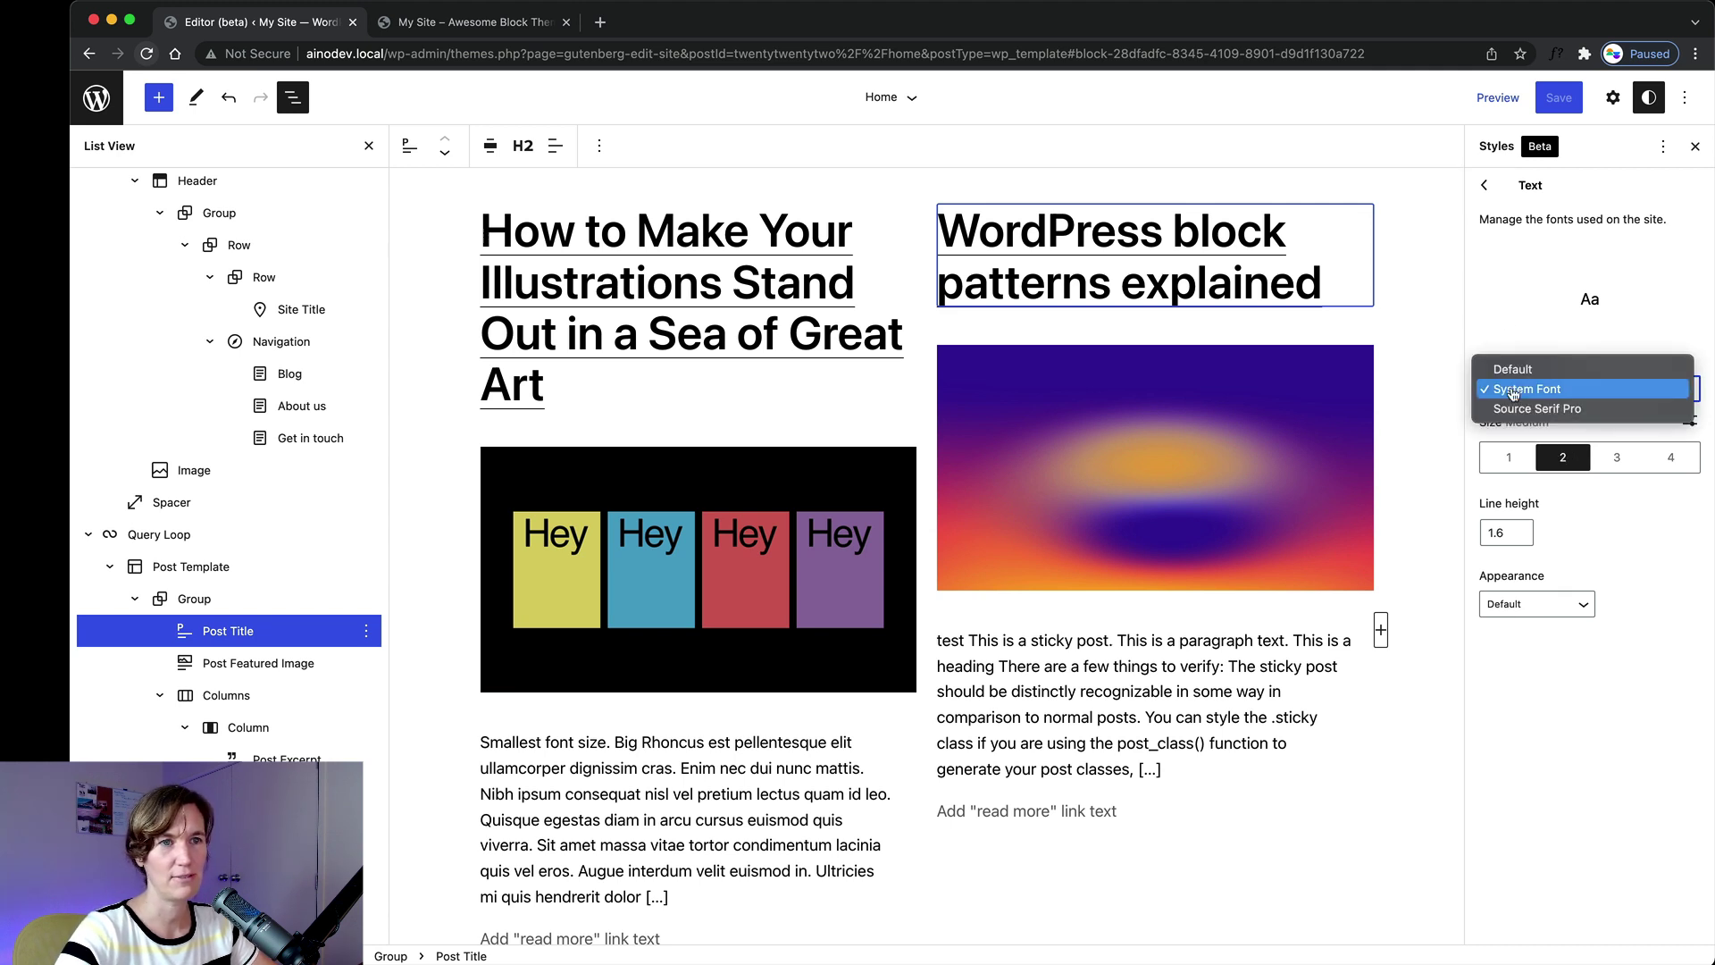
left_click(1516, 409)
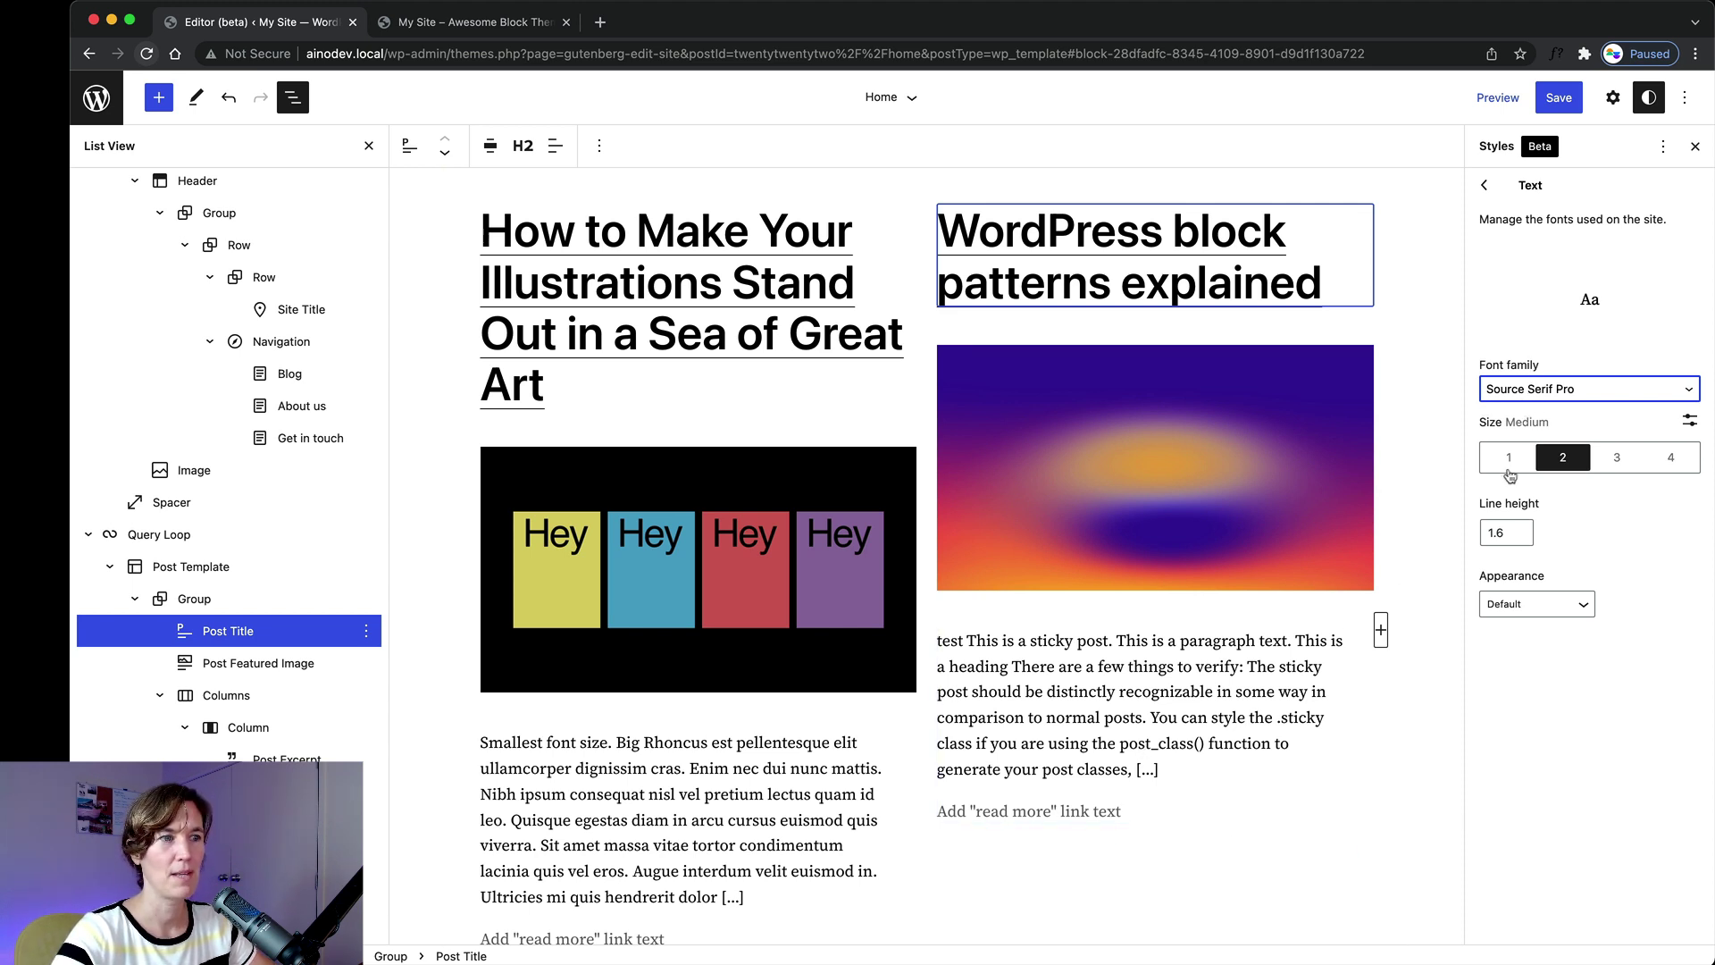
left_click(1520, 537)
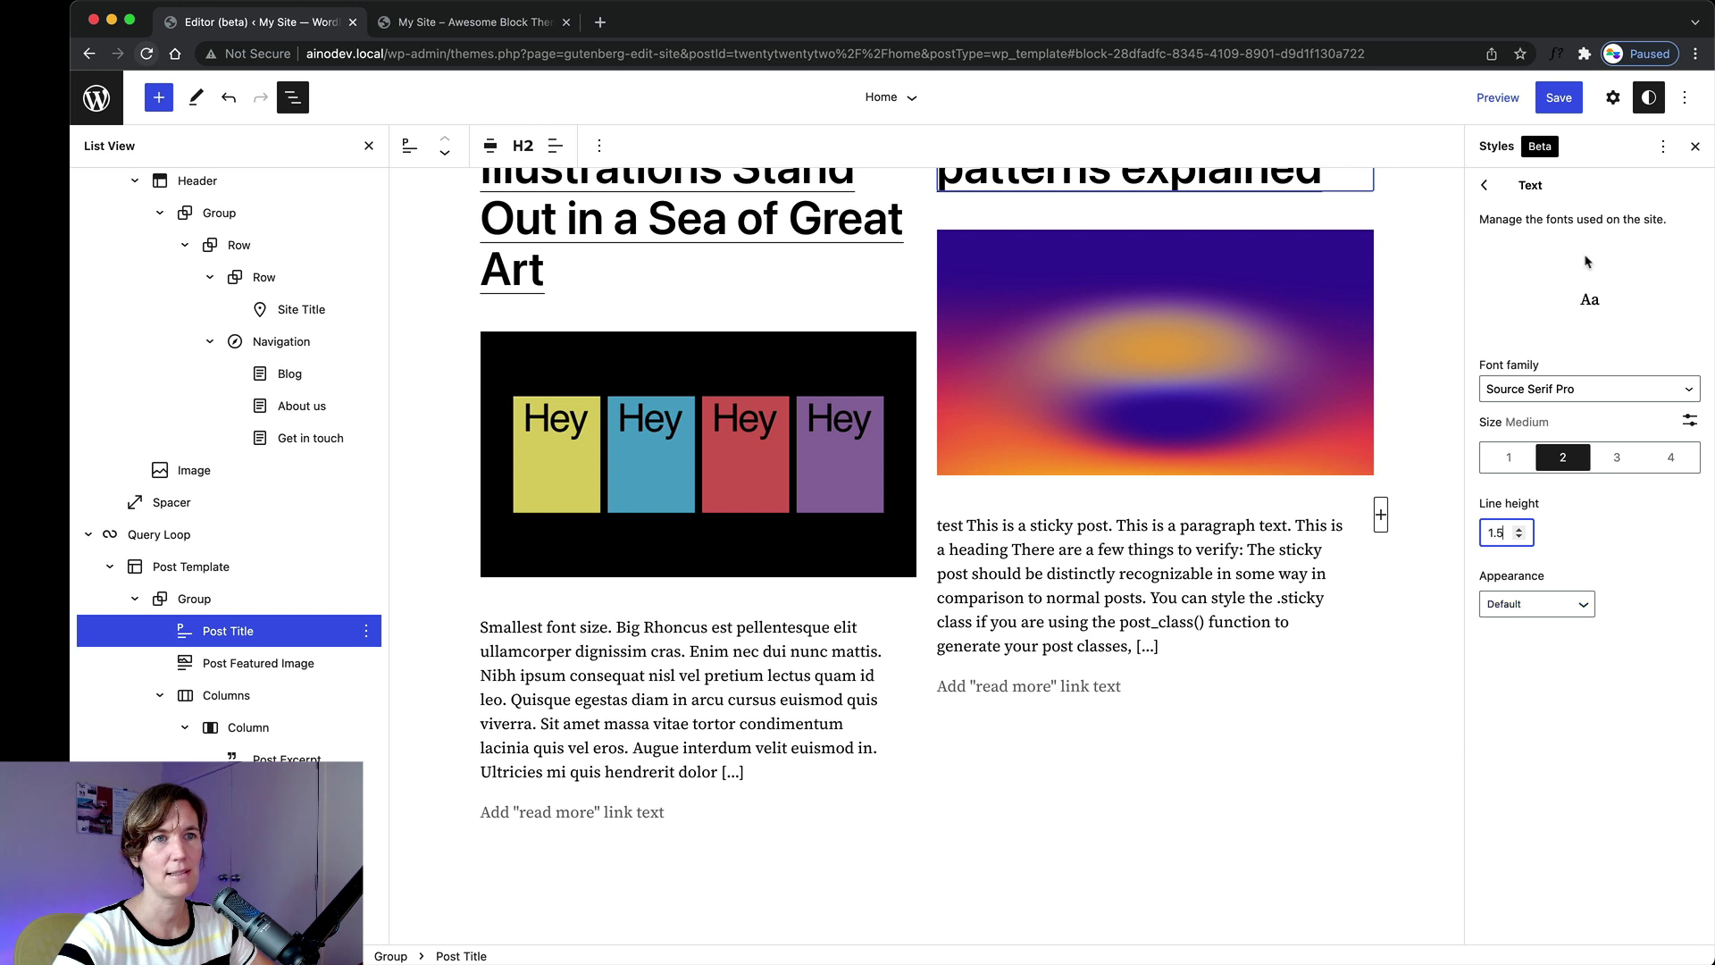
Review the site-wide typography settings for Links, and the gradient and solid colors of the site palette.
left_click(1479, 185)
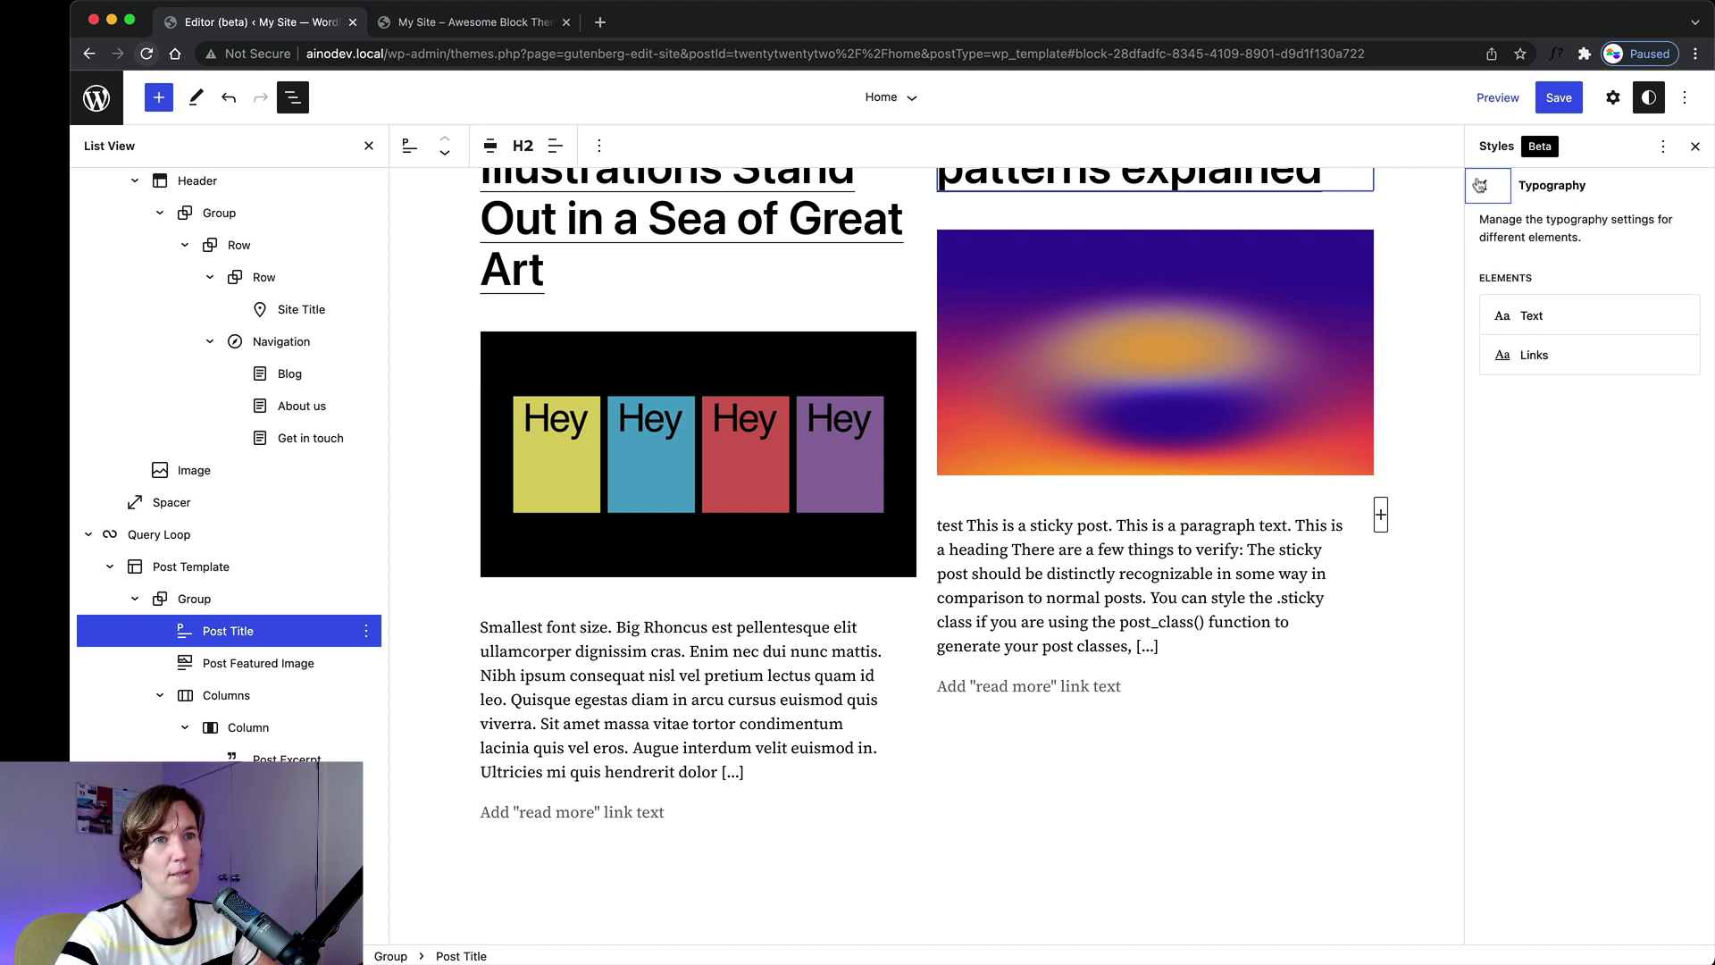
left_click(1548, 366)
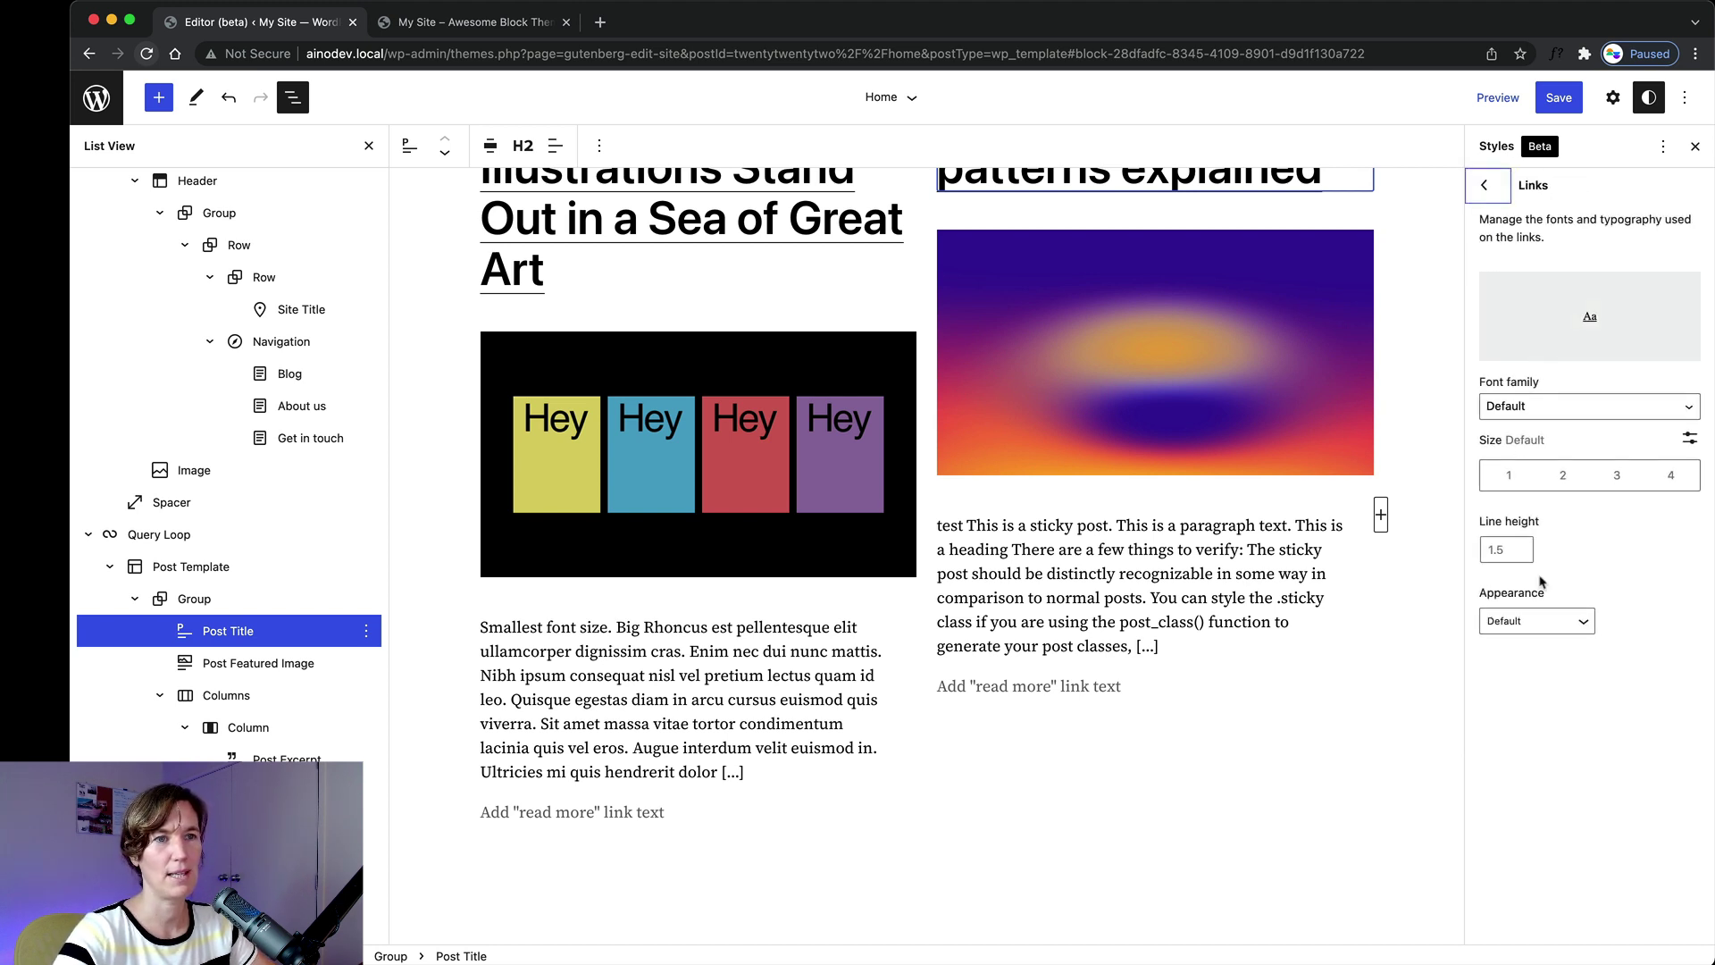
left_click(1486, 189)
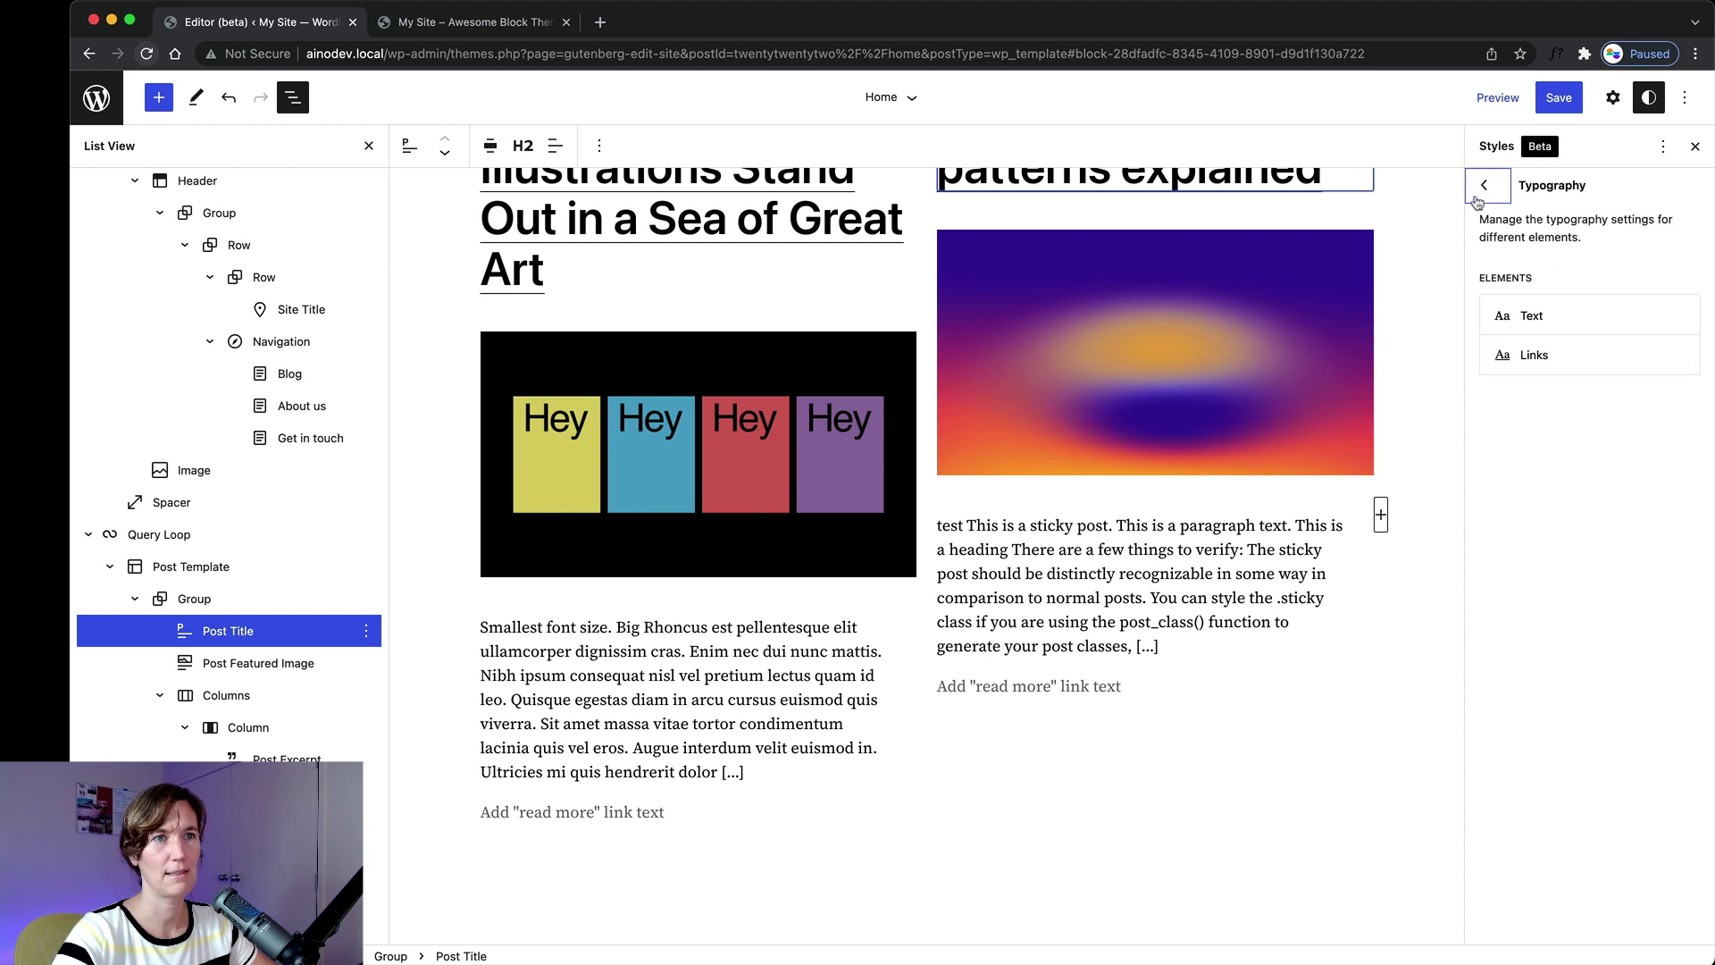
left_click(1483, 187)
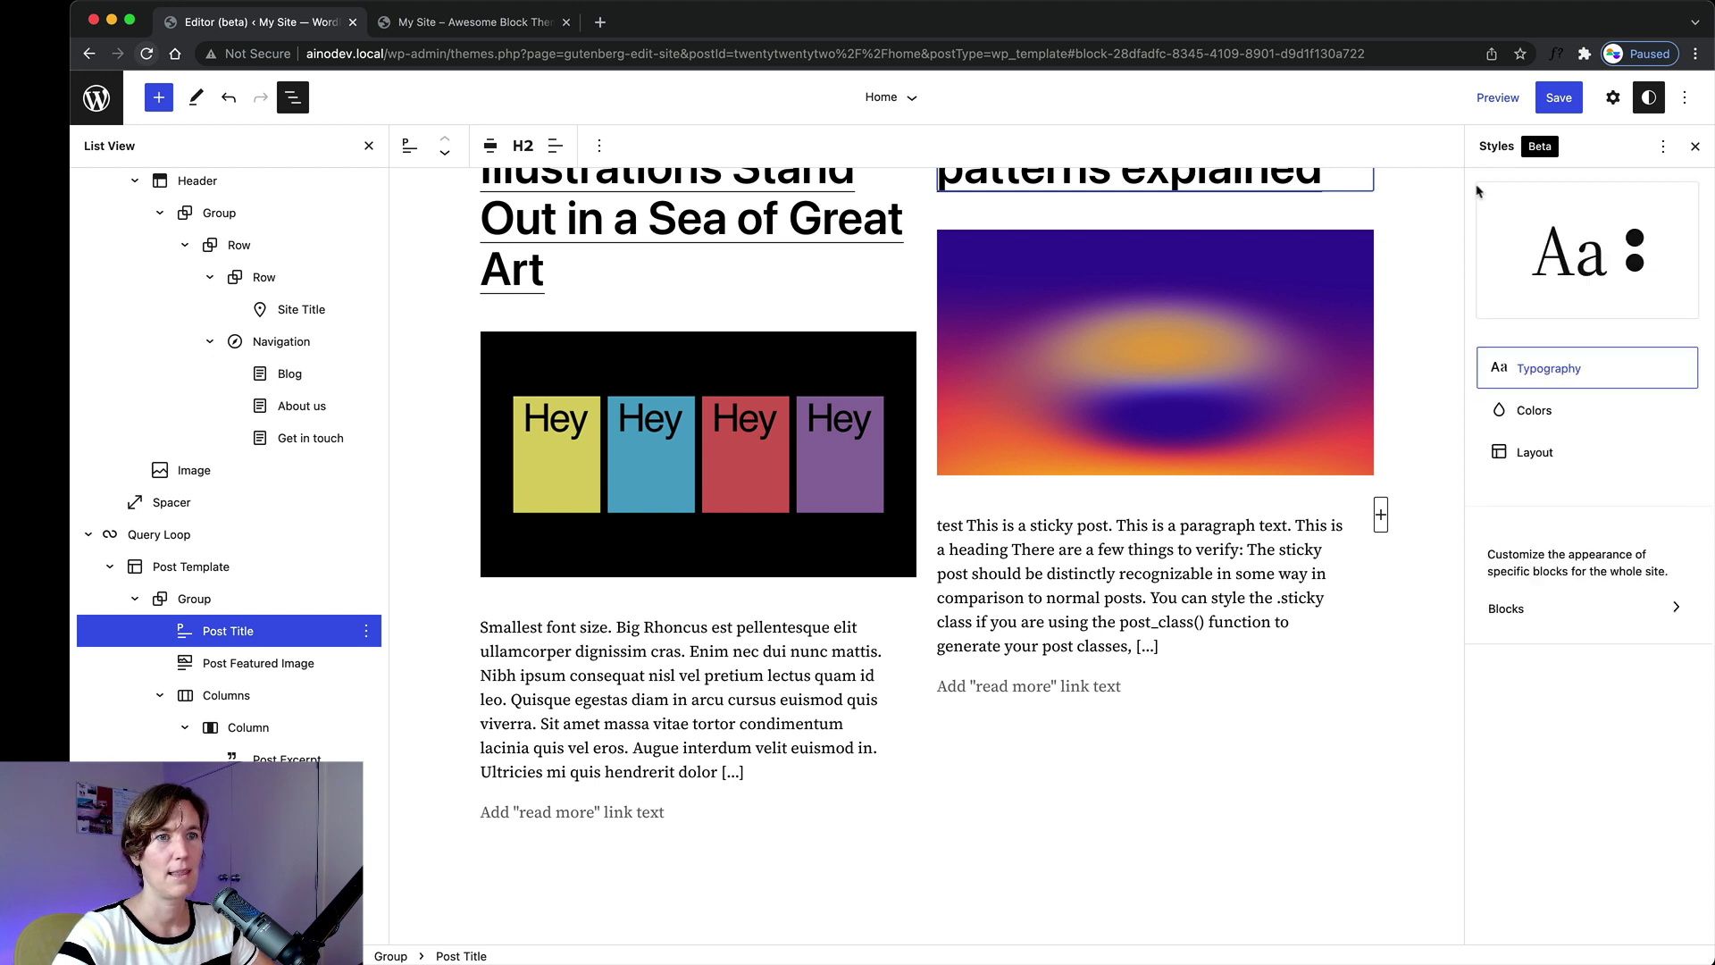
left_click(1535, 412)
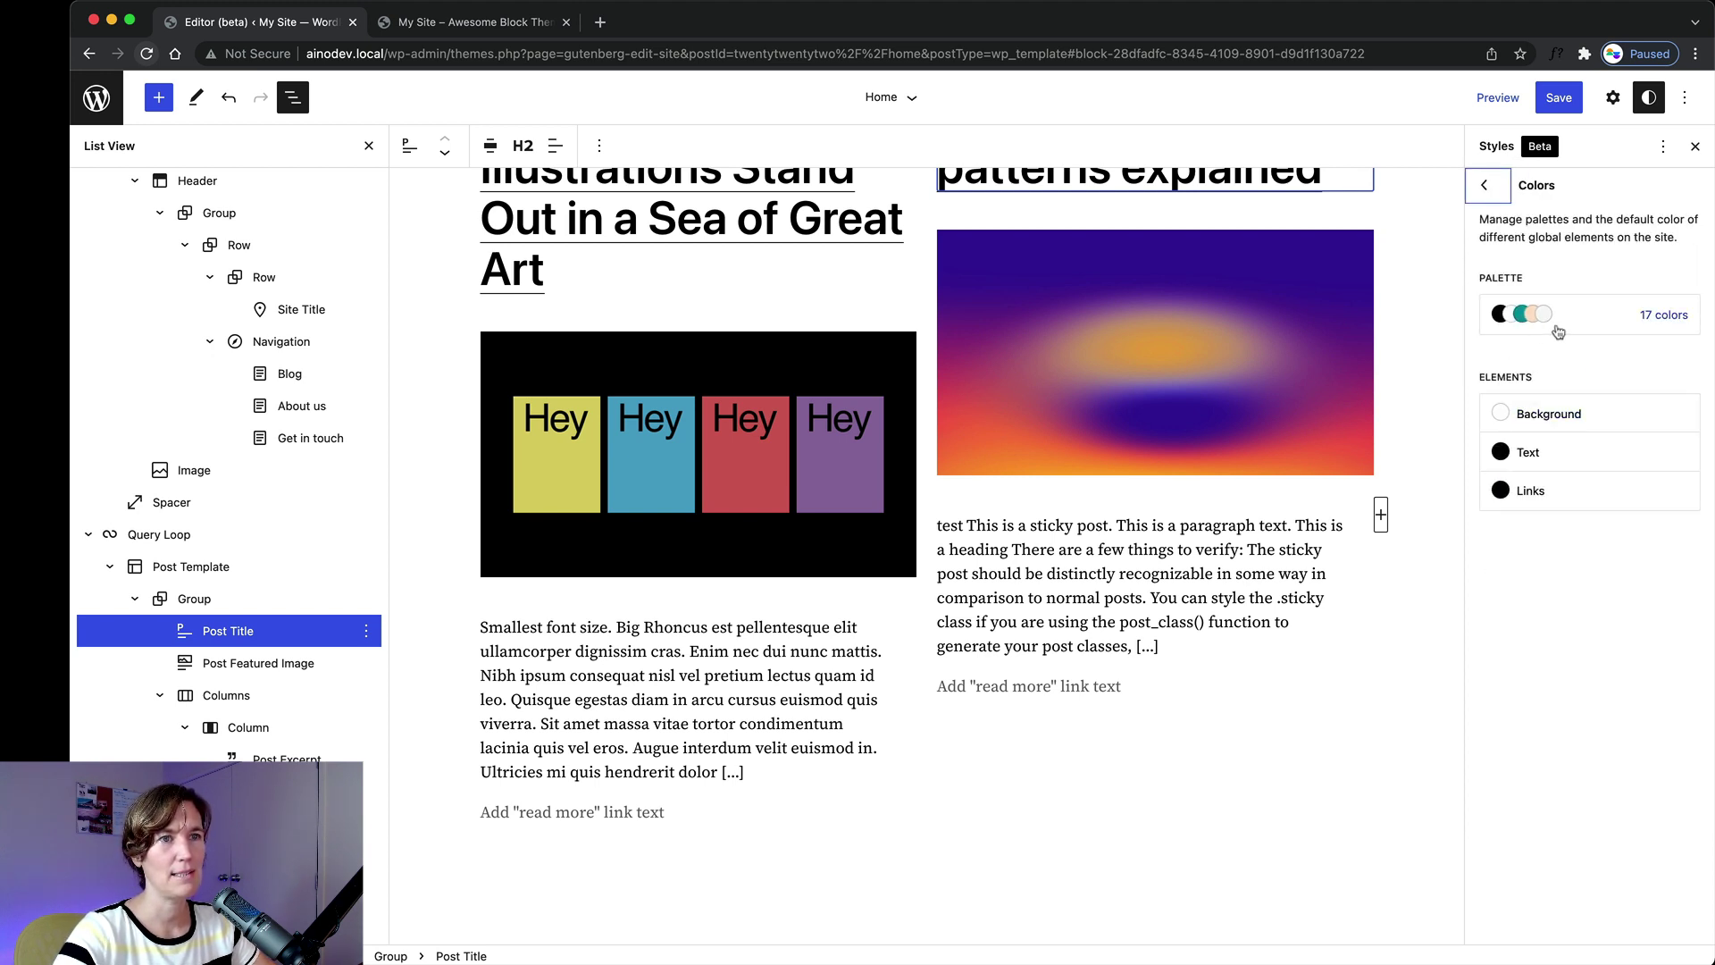
left_click(1562, 323)
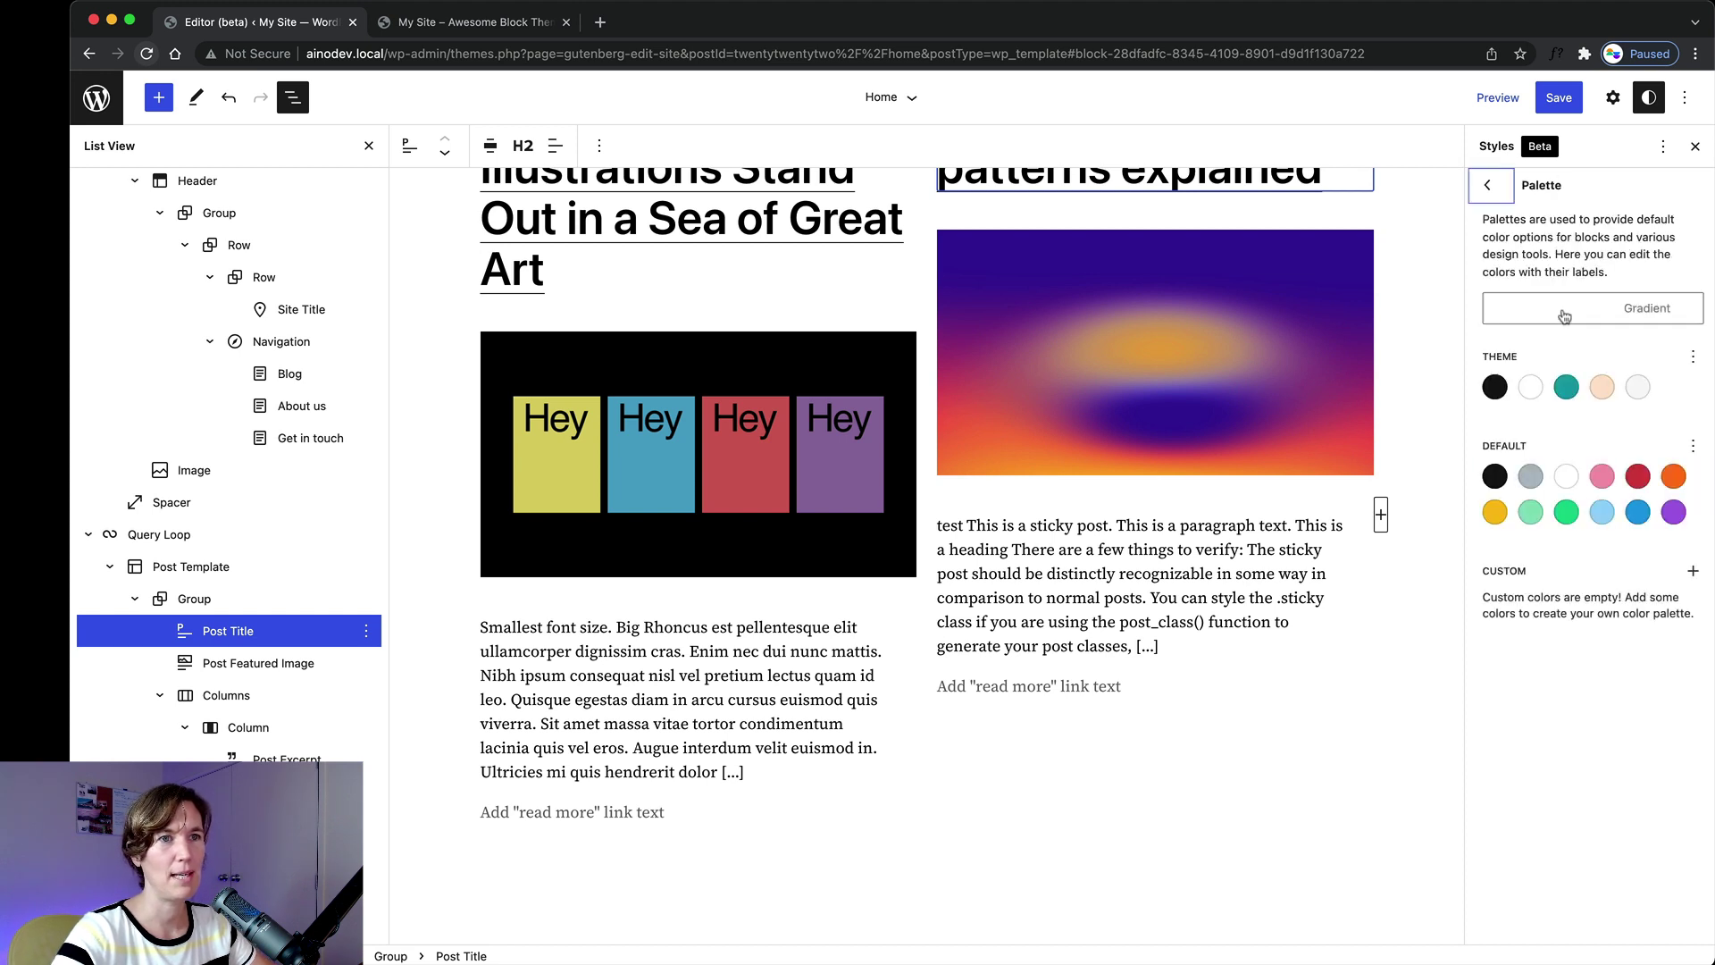
left_click(1647, 309)
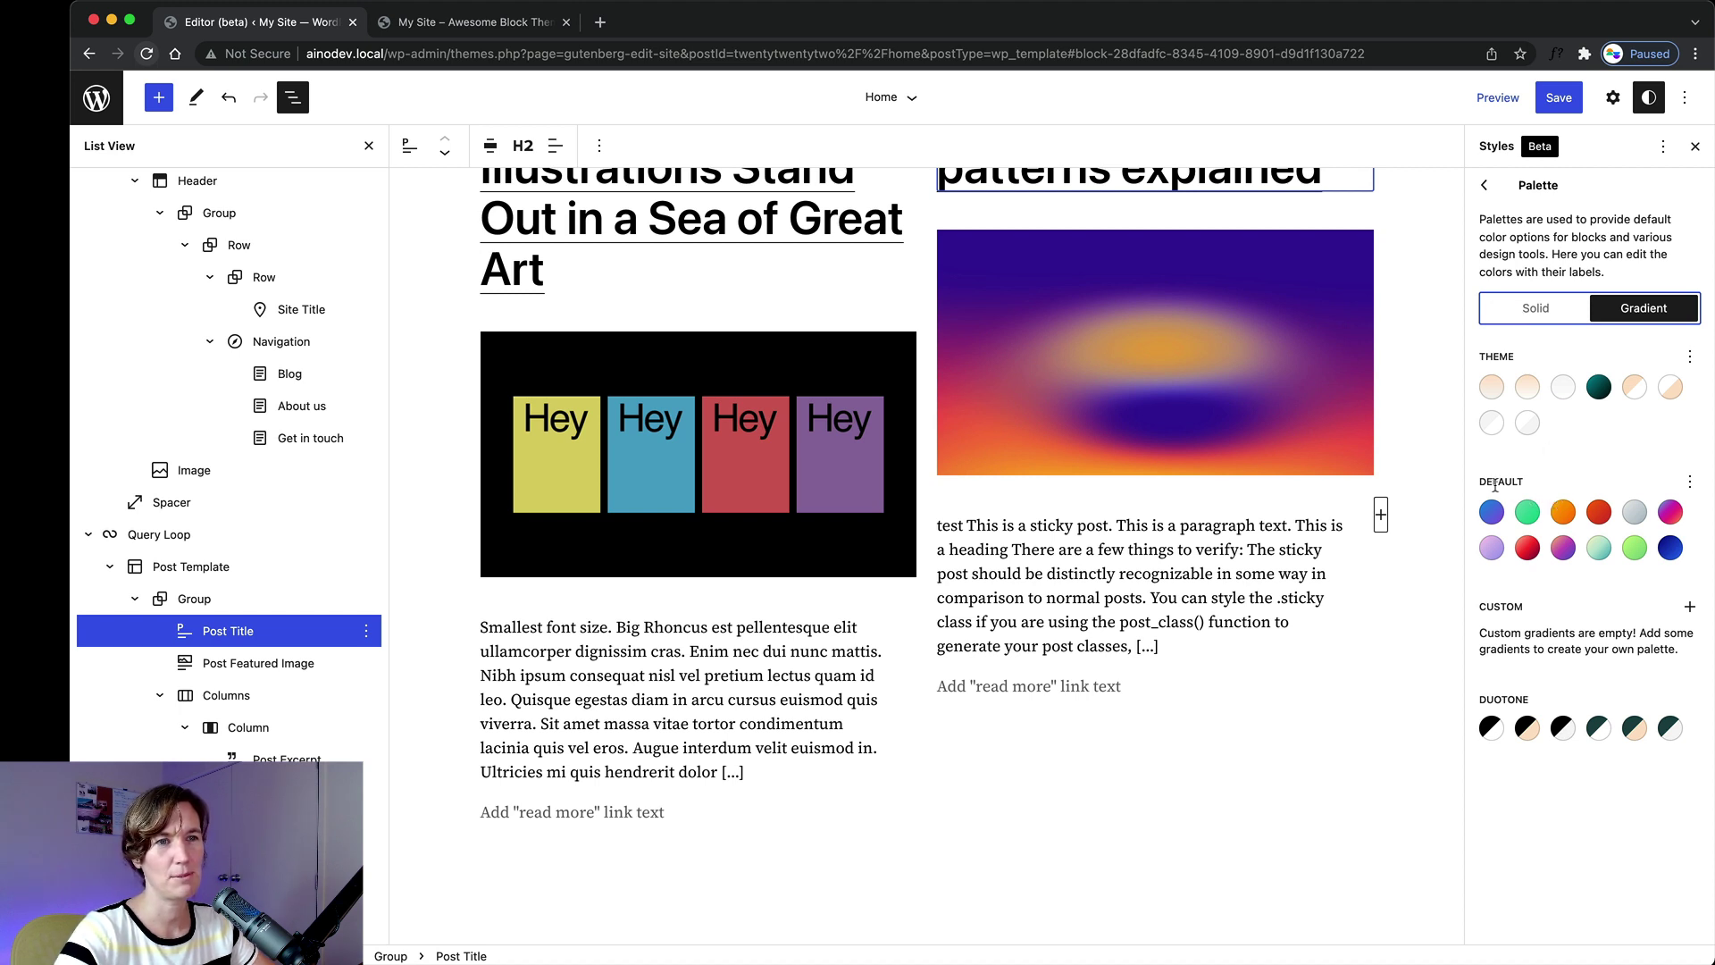
left_click(1520, 312)
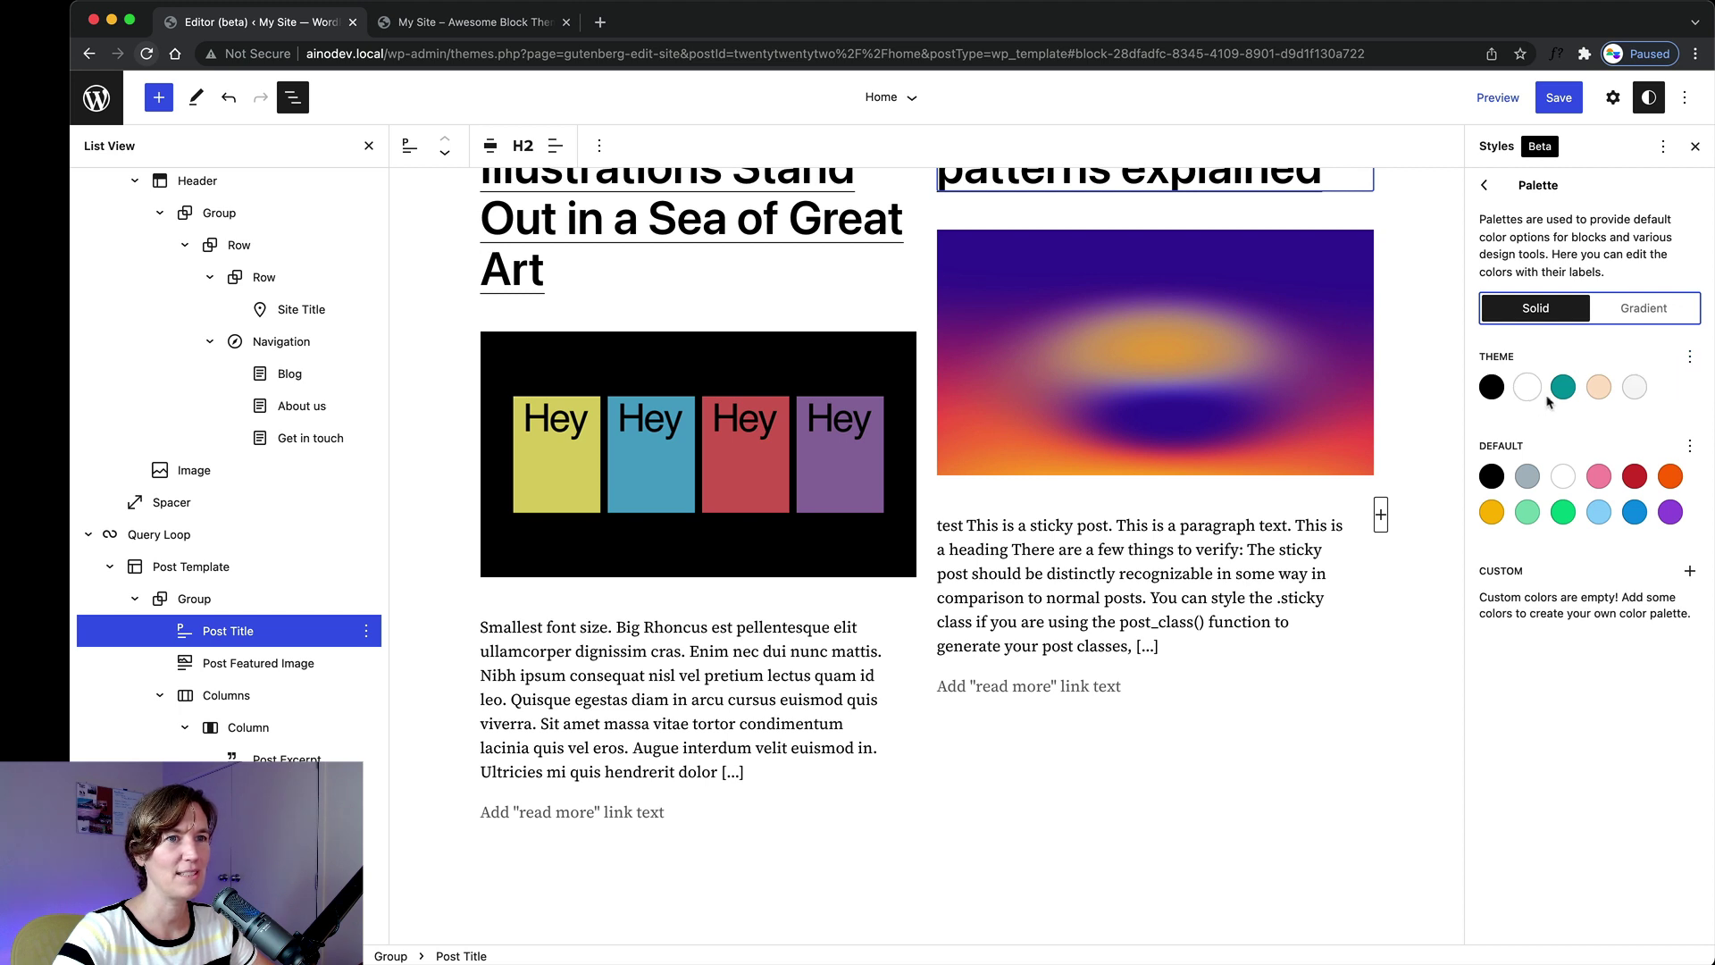
Reset the theme's solid palette colors and save the custom global styles.
left_click(1689, 359)
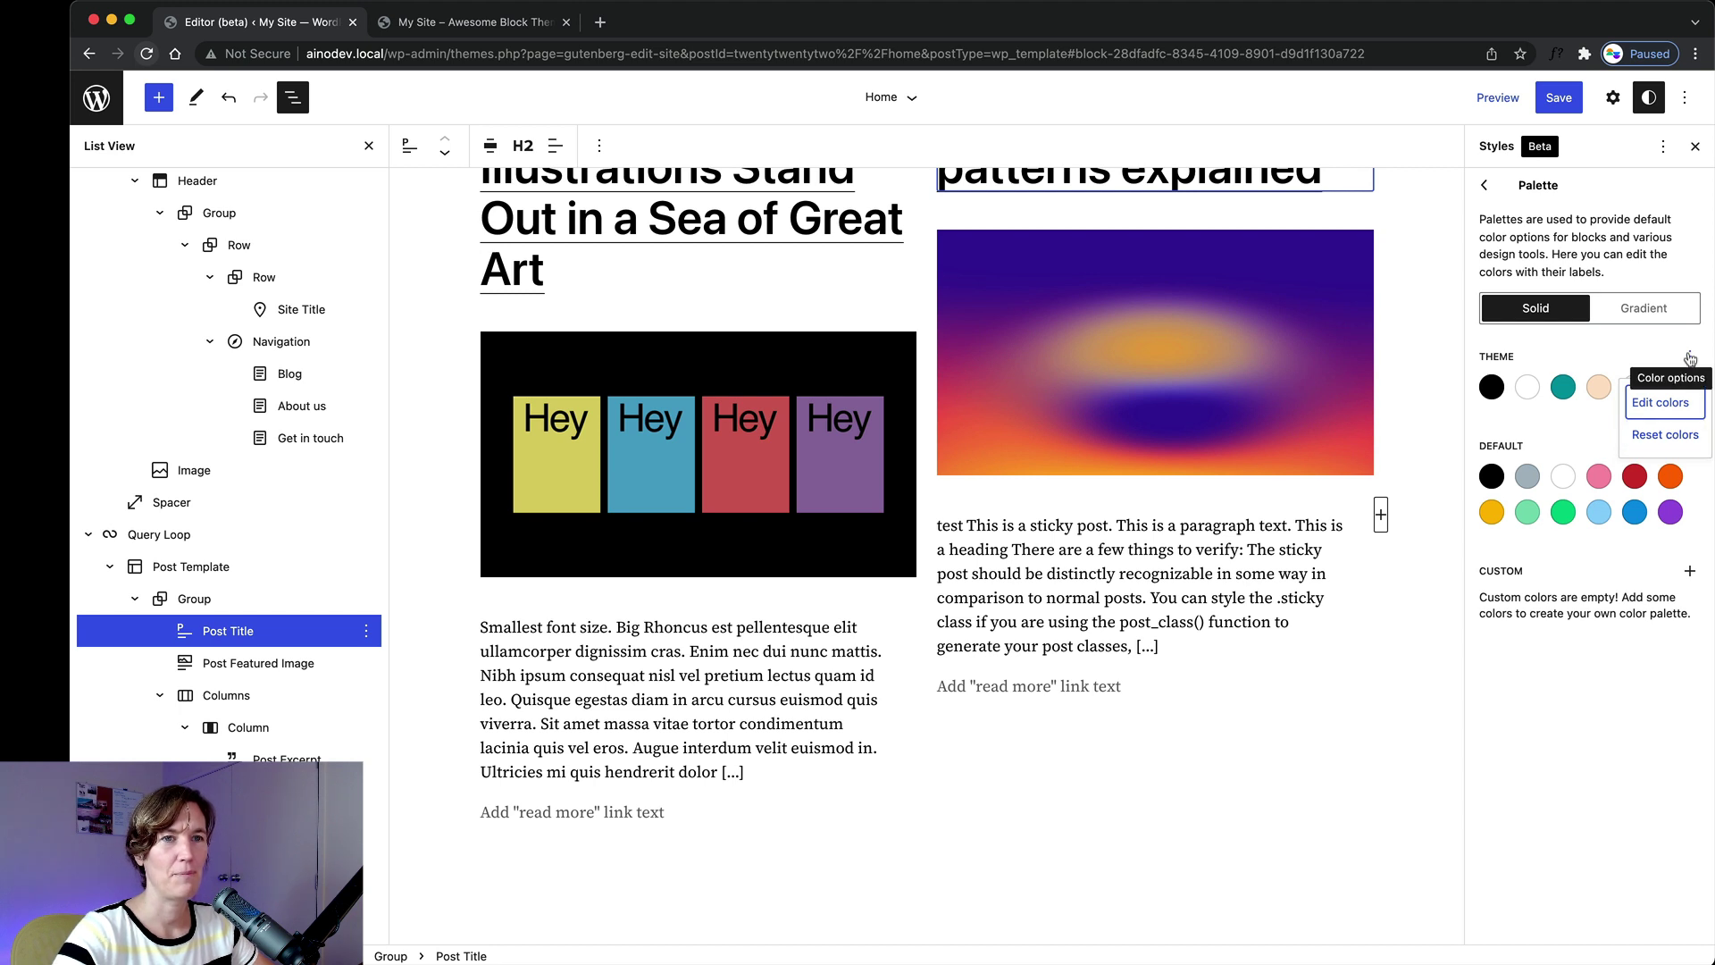
left_click(1667, 436)
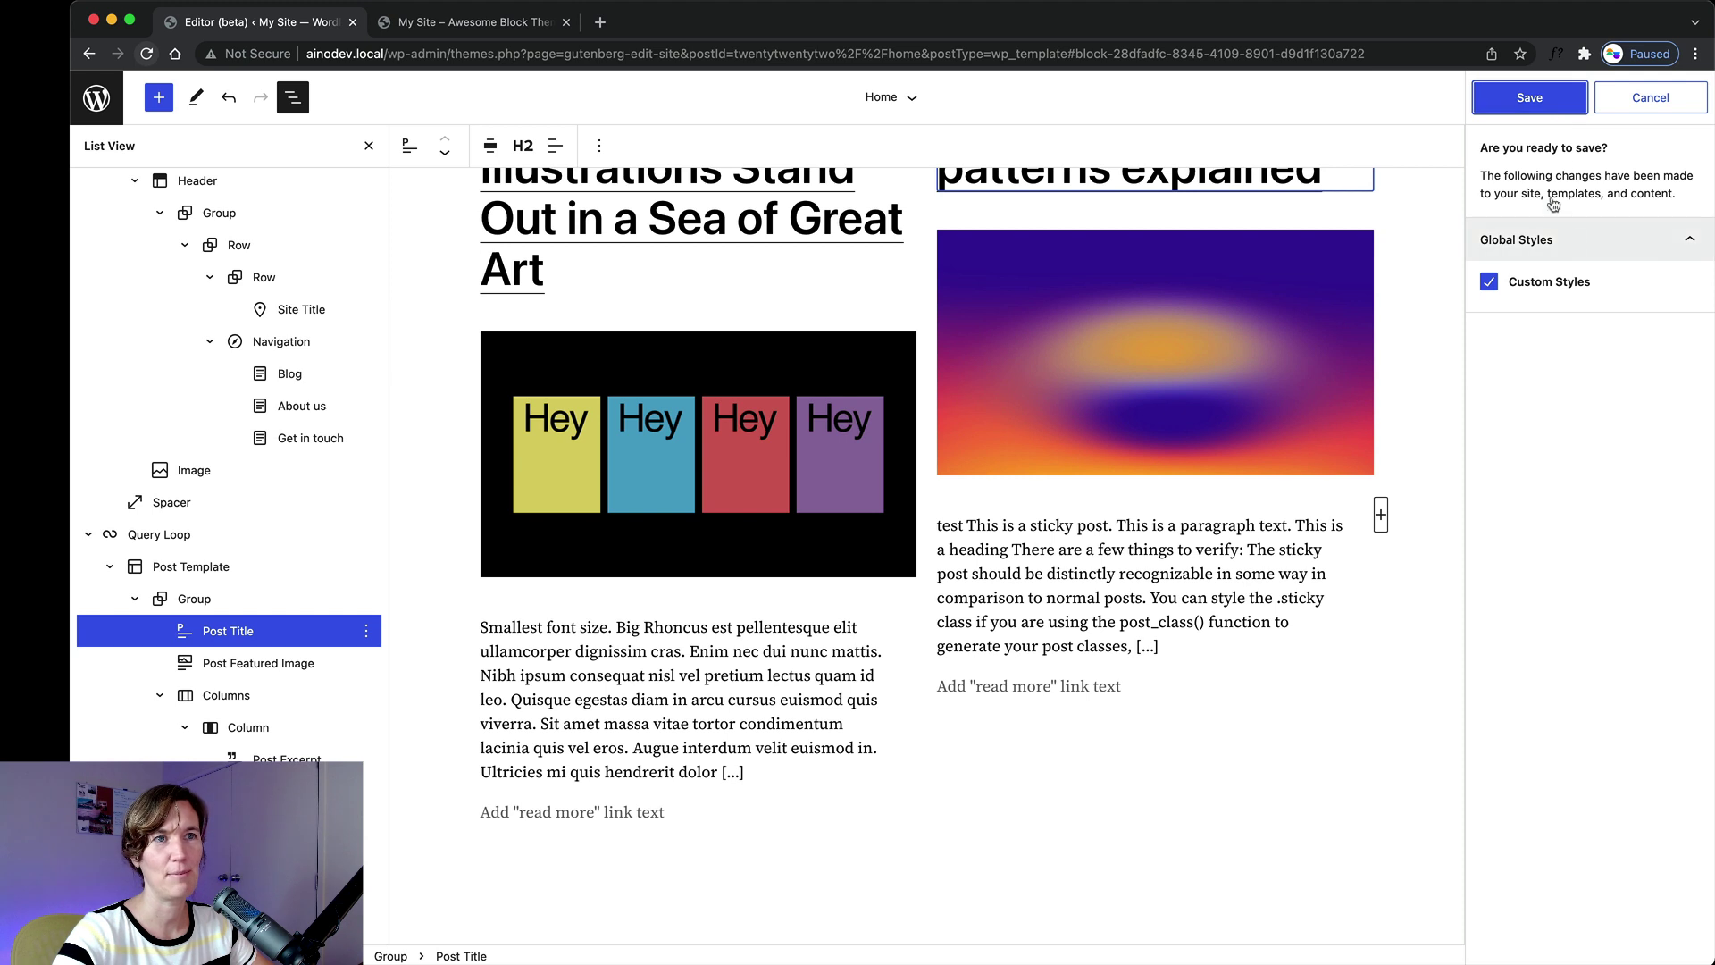
left_click(1550, 100)
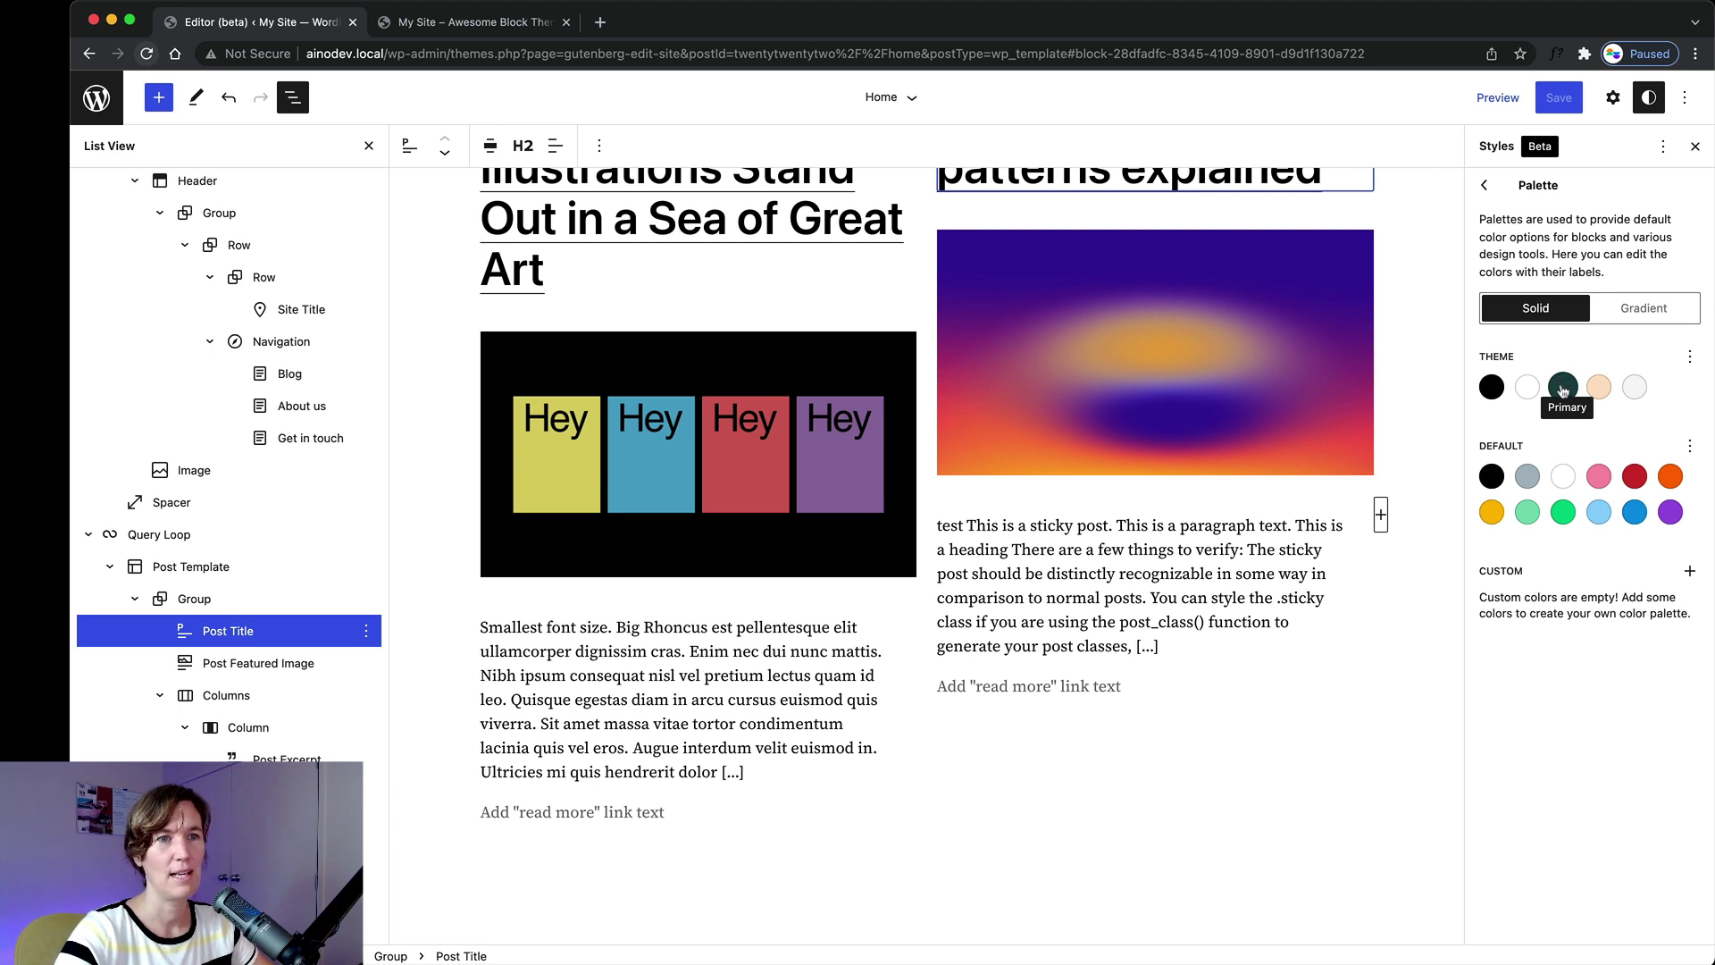
Edit the theme palette's Primary color and set it to the blue-violet #3F34B6.
left_click(1689, 358)
left_click(1667, 407)
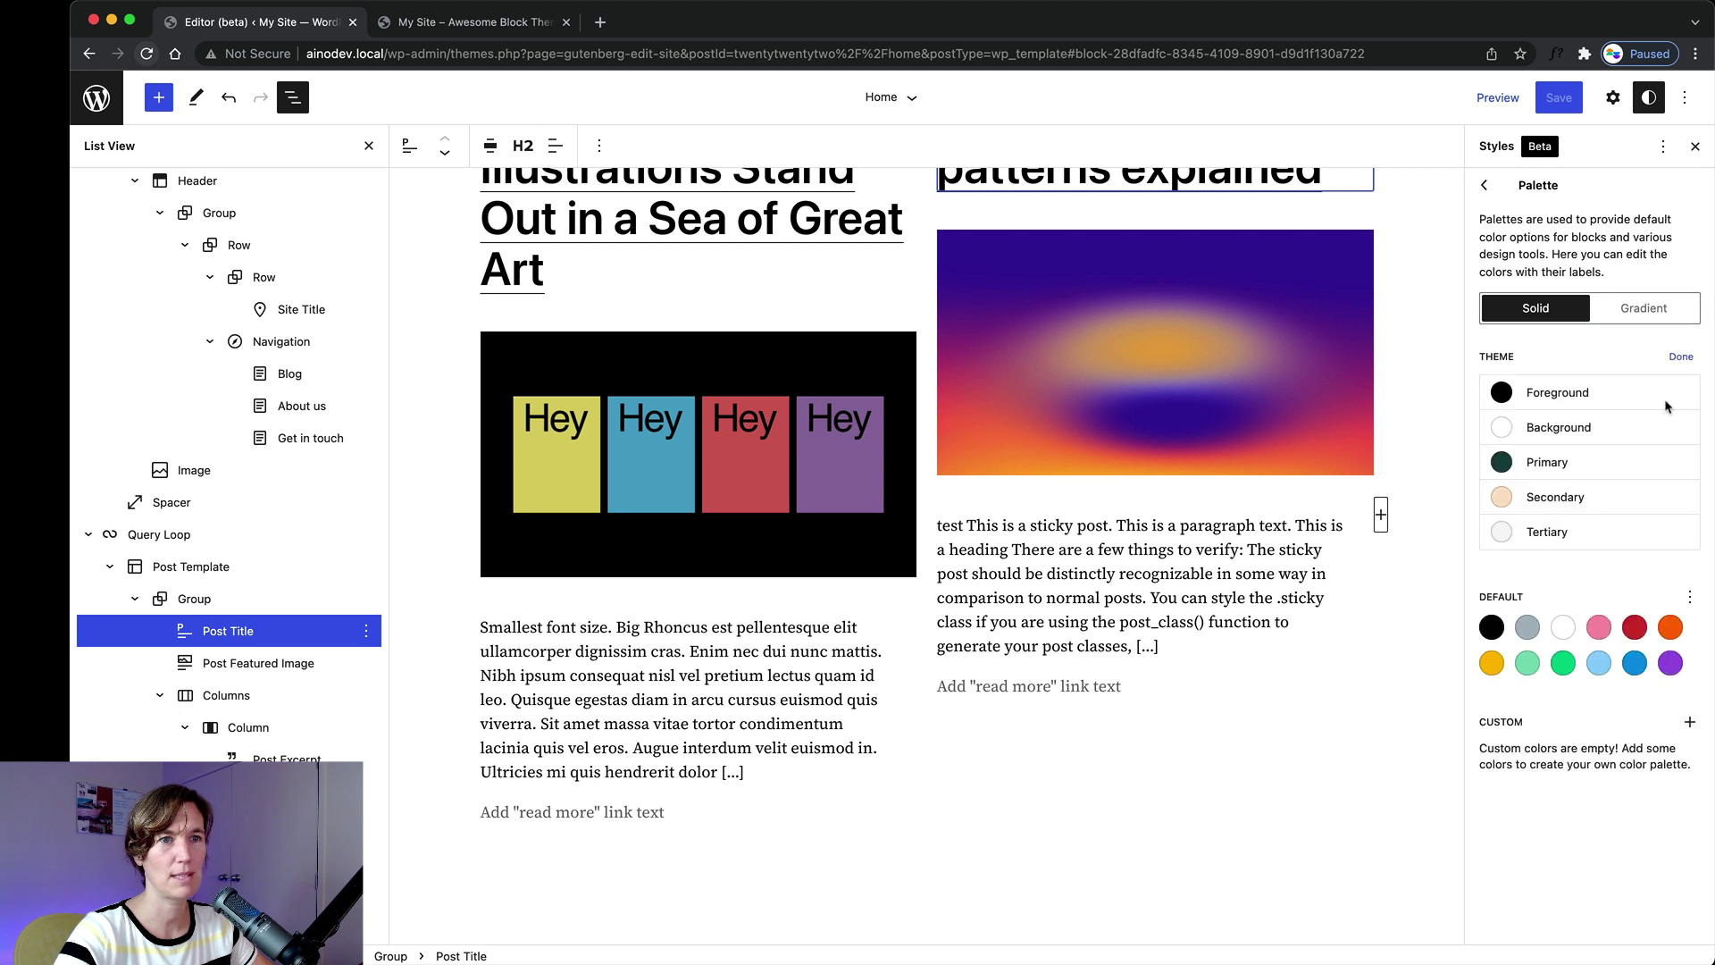
left_click(1504, 465)
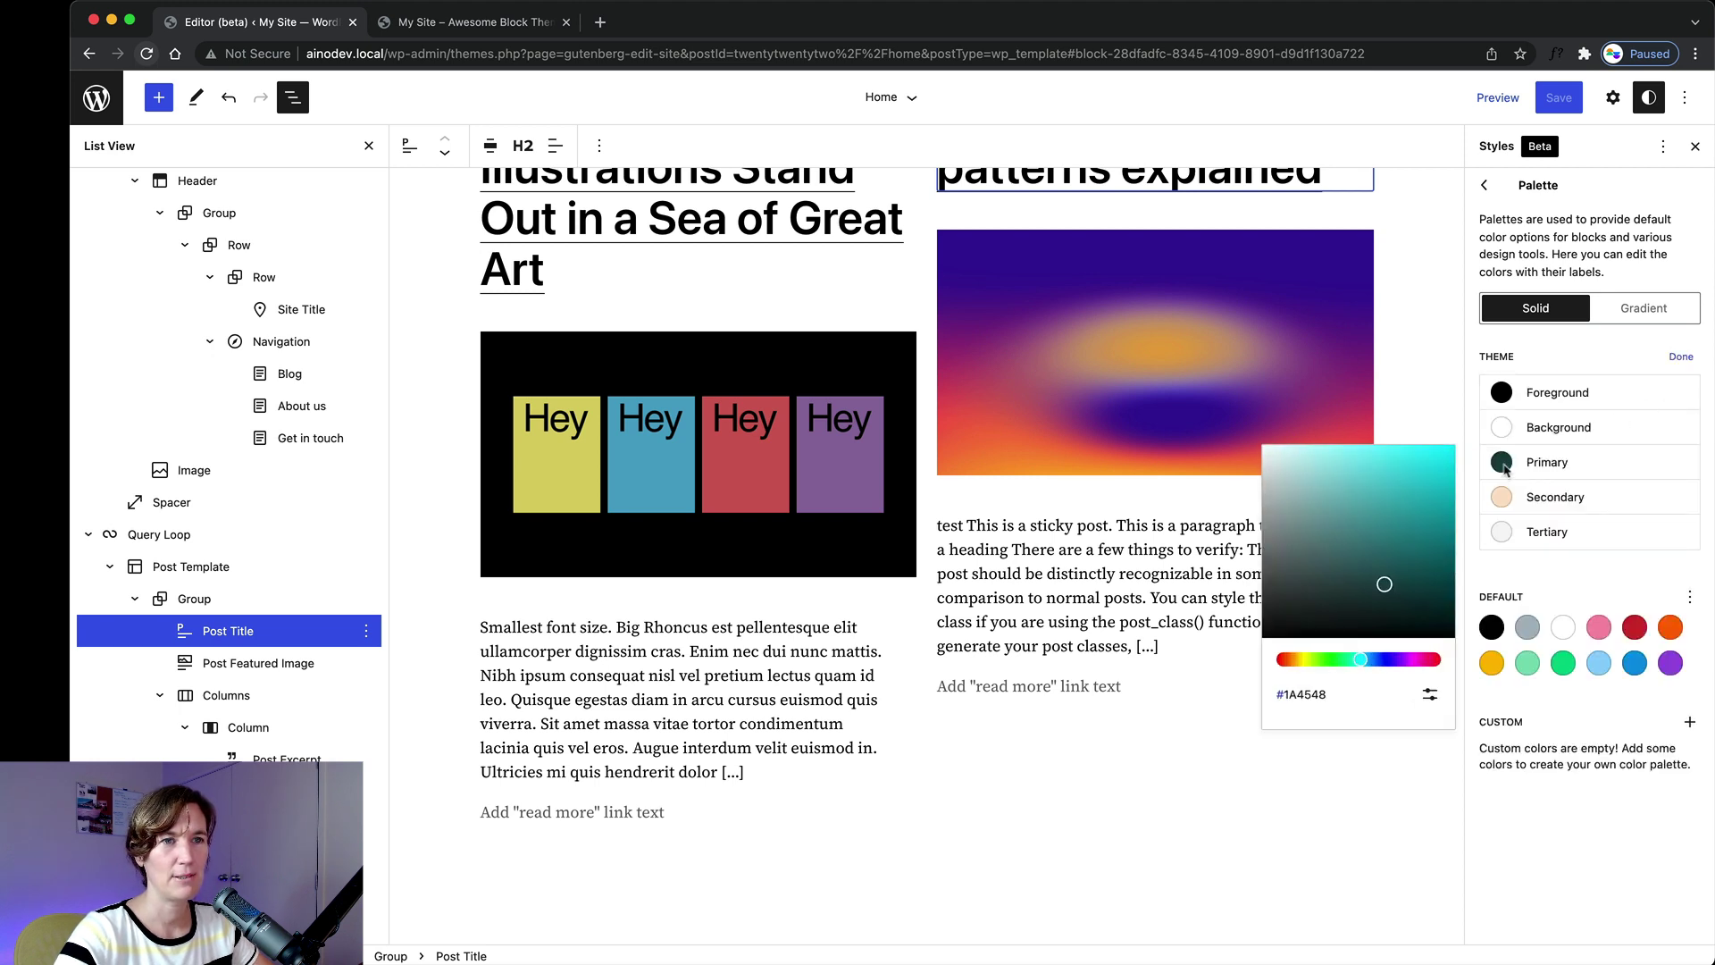
left_click(1387, 659)
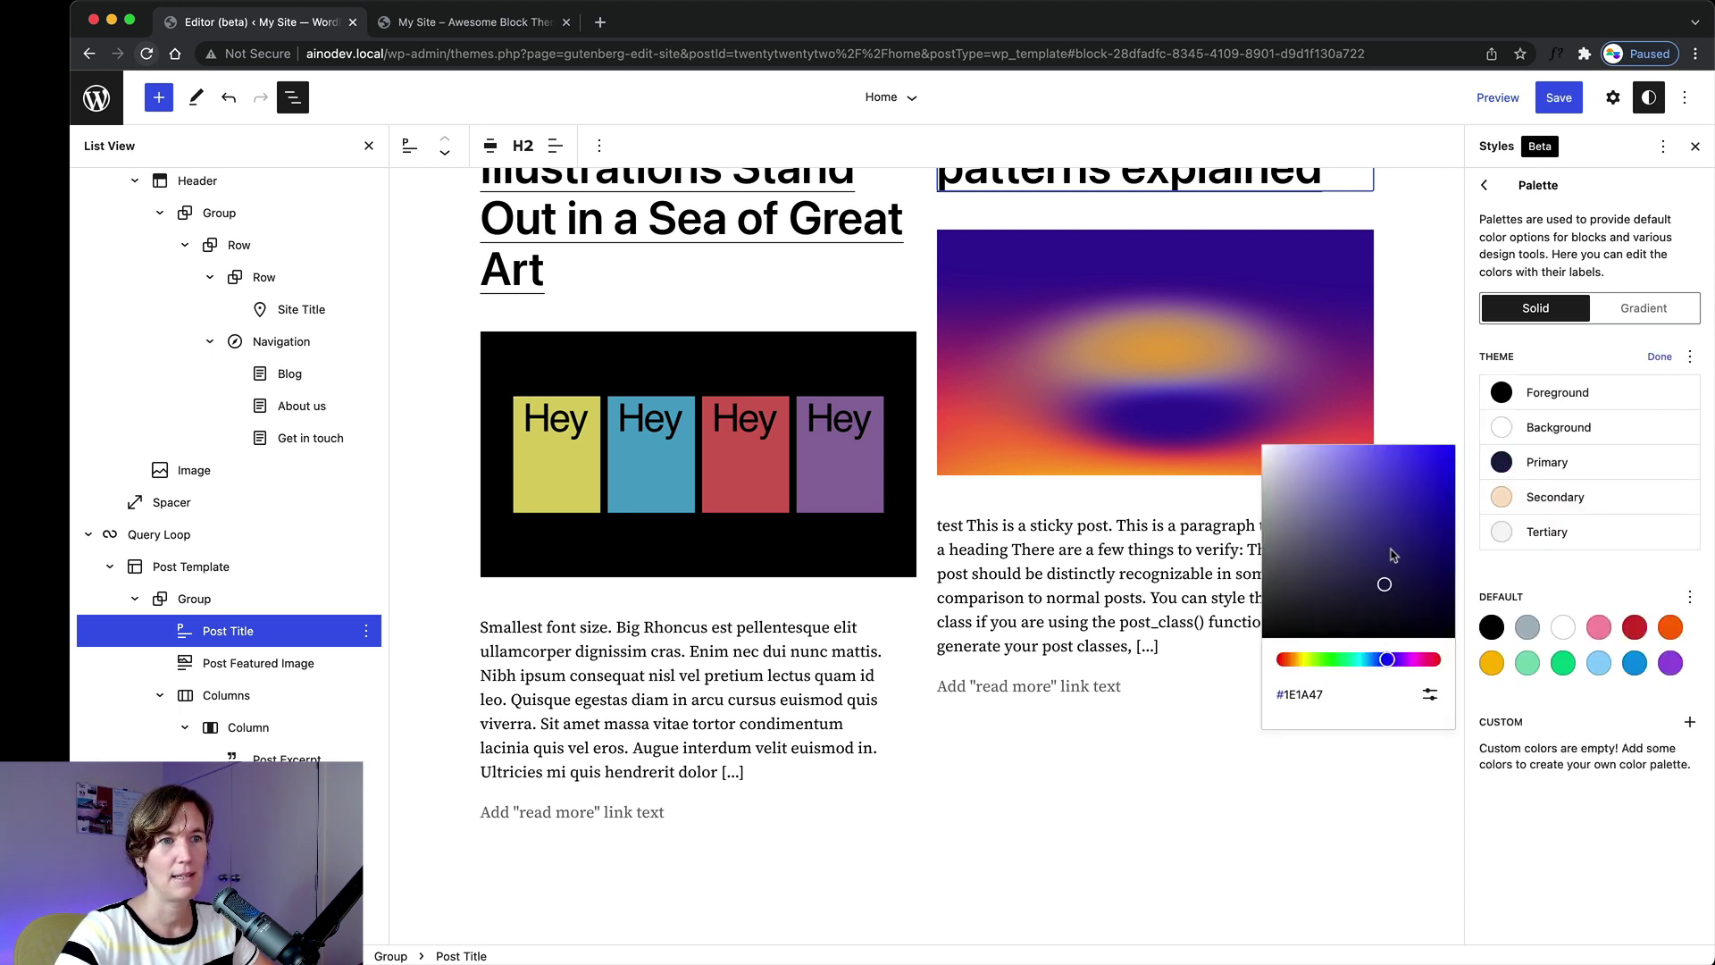
left_click_drag(1386, 536, 1399, 503)
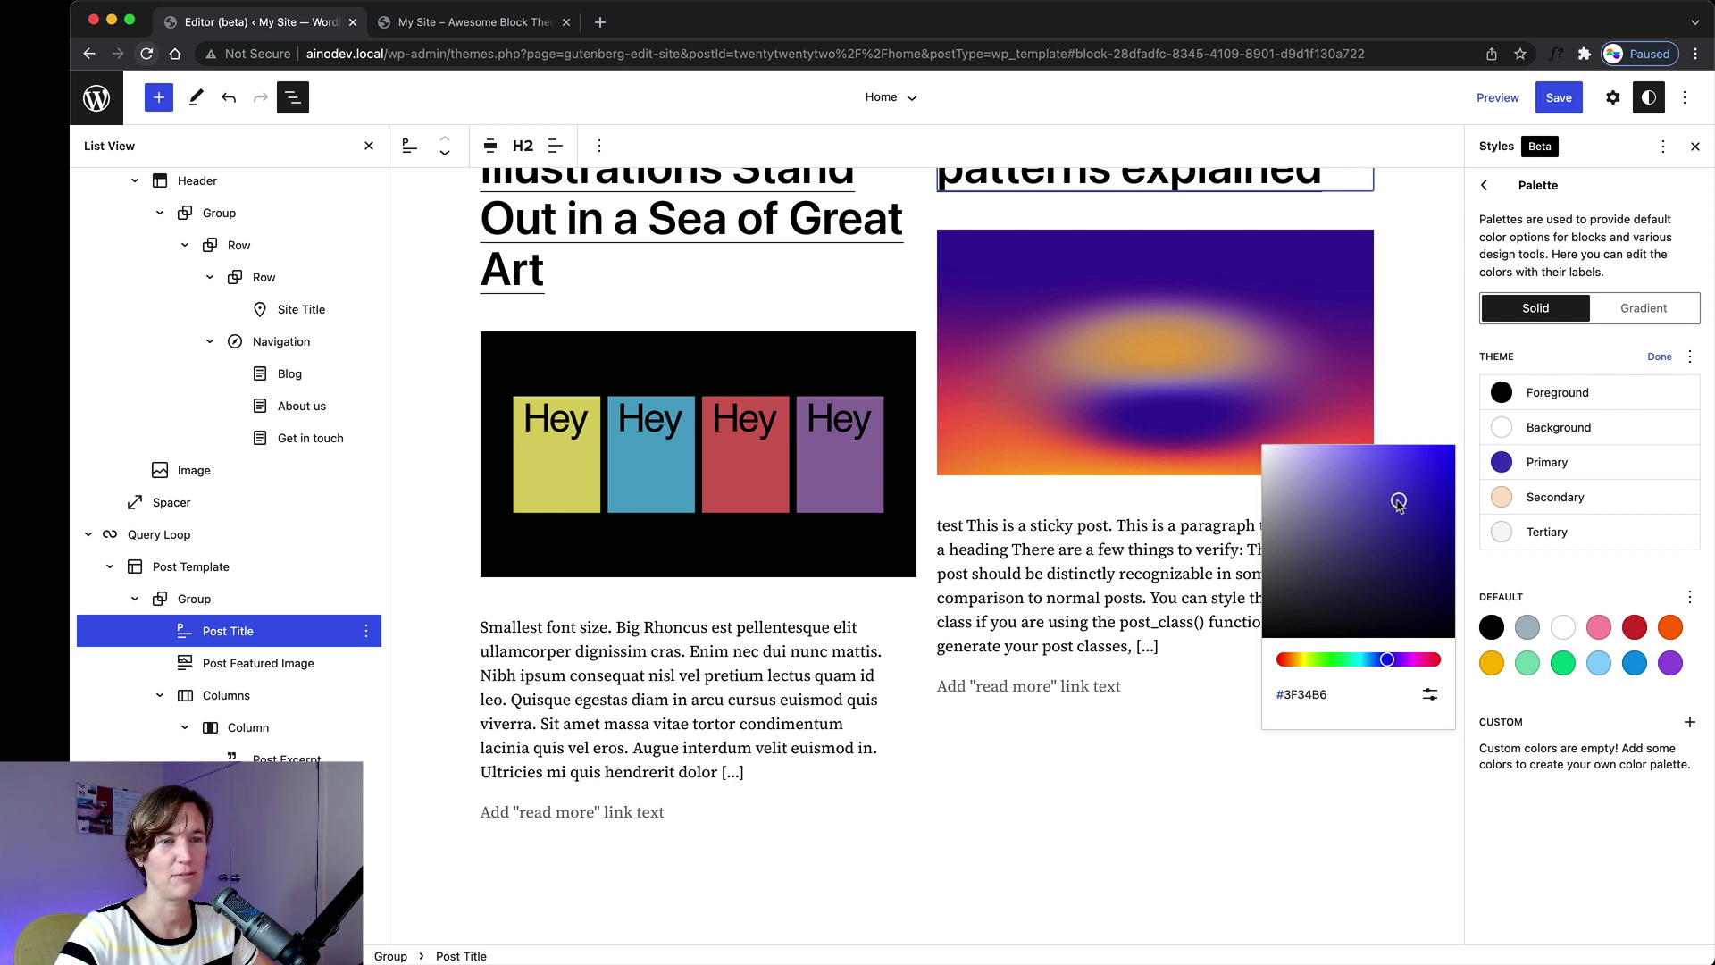
Set the theme palette's Secondary color to the light purple #E6ABF5.
left_click(1504, 496)
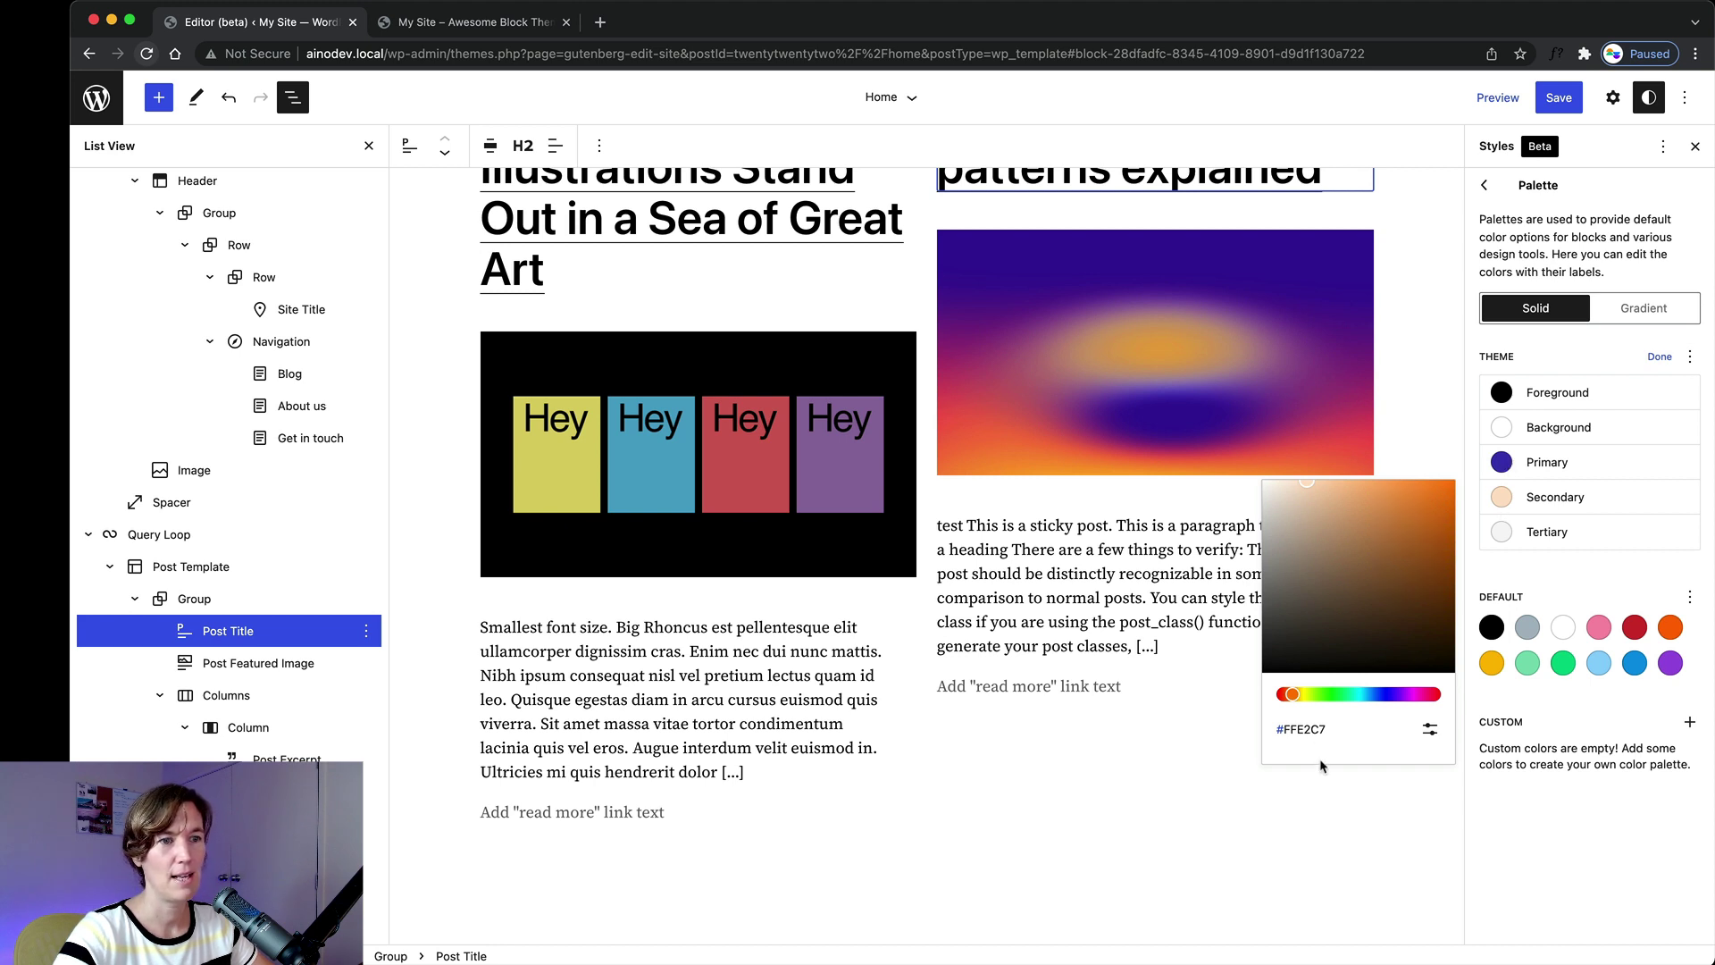
left_click_drag(1313, 698, 1407, 695)
left_click_drag(1320, 488, 1321, 495)
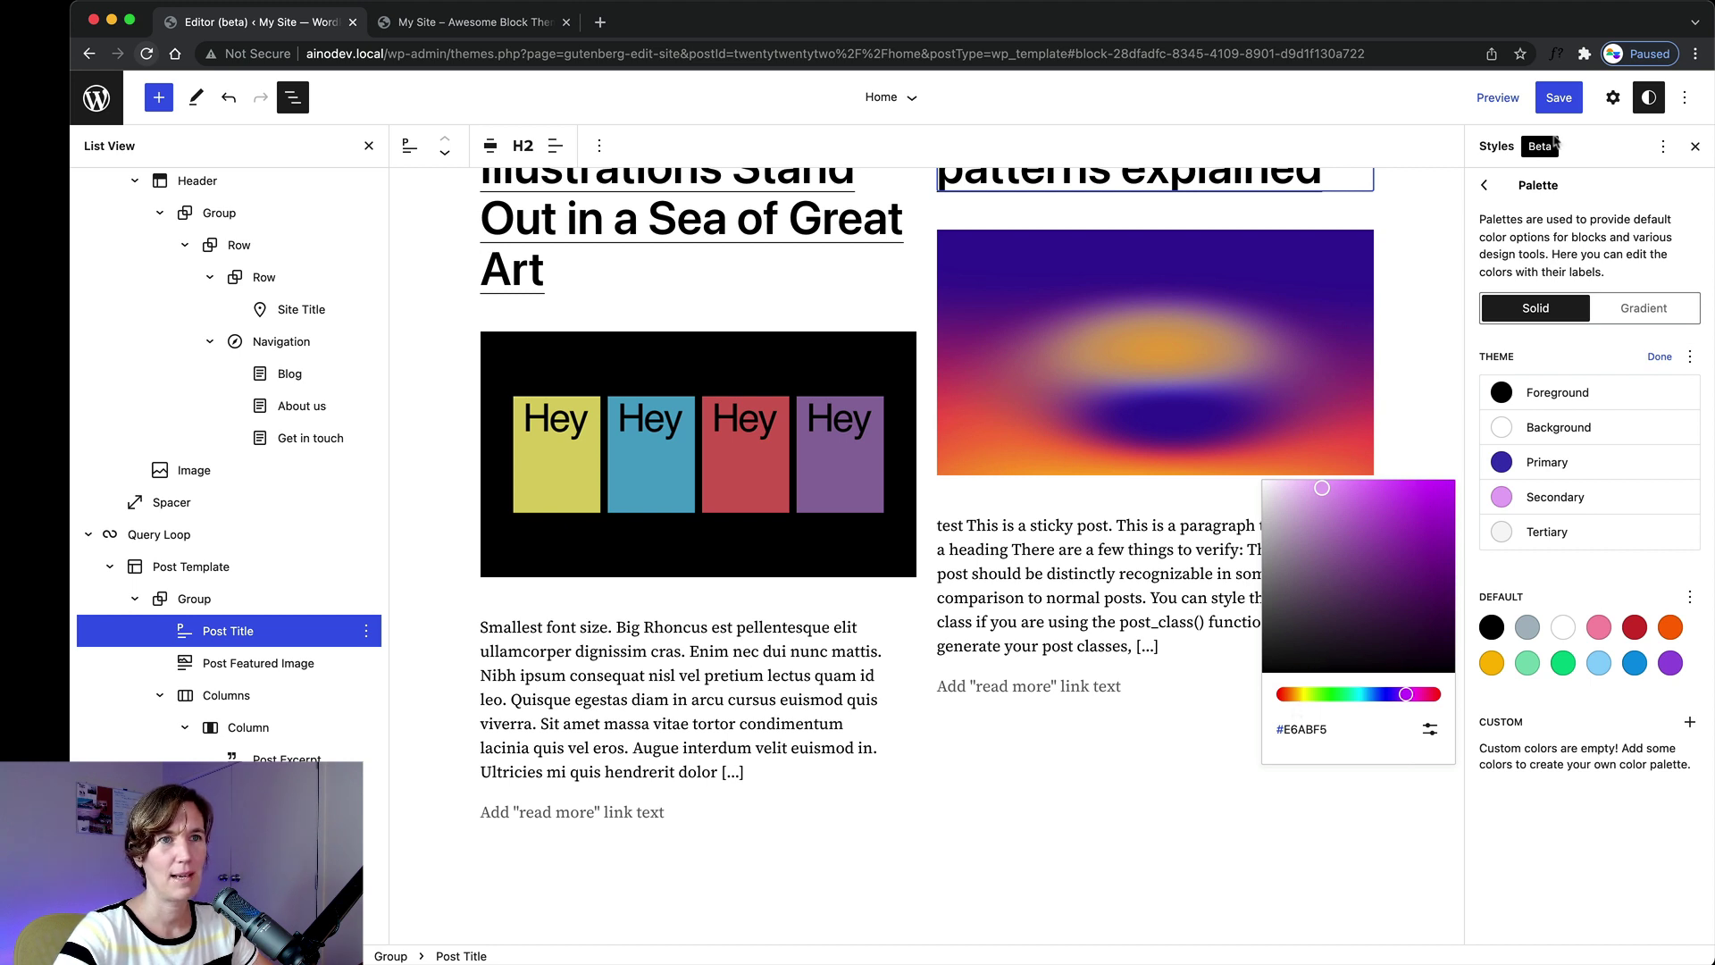
Save the changed palette colors to the global styles and finish editing the theme colors.
left_click(1559, 97)
left_click(1526, 98)
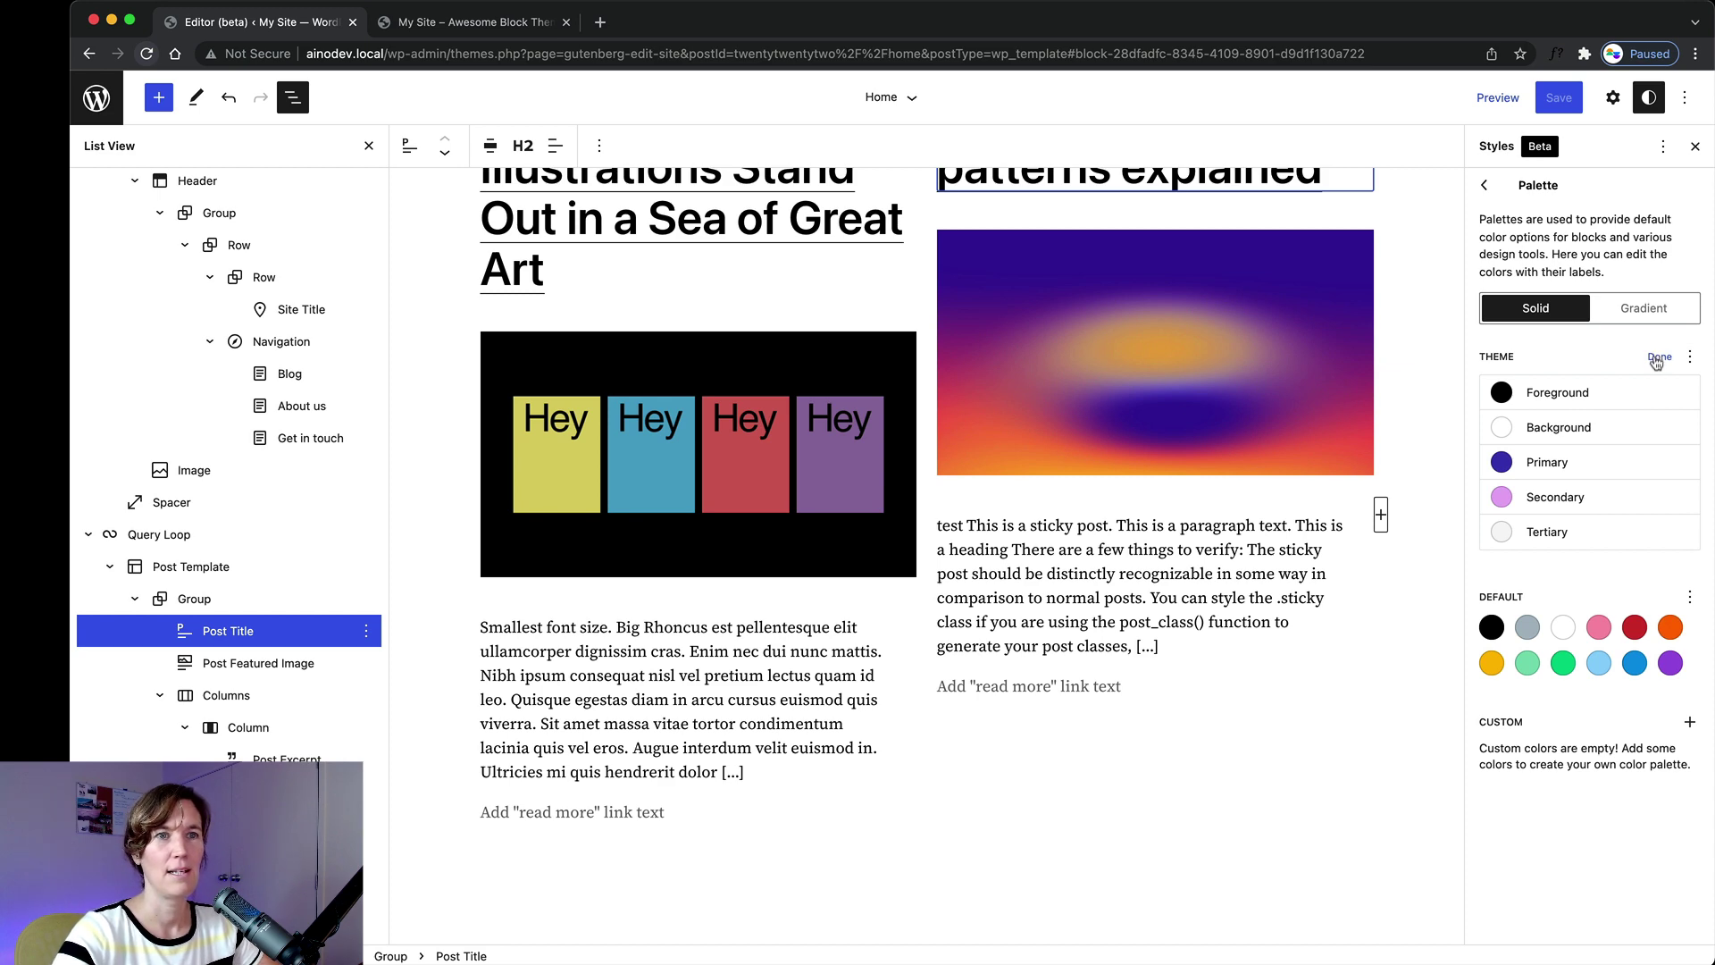
left_click(1659, 358)
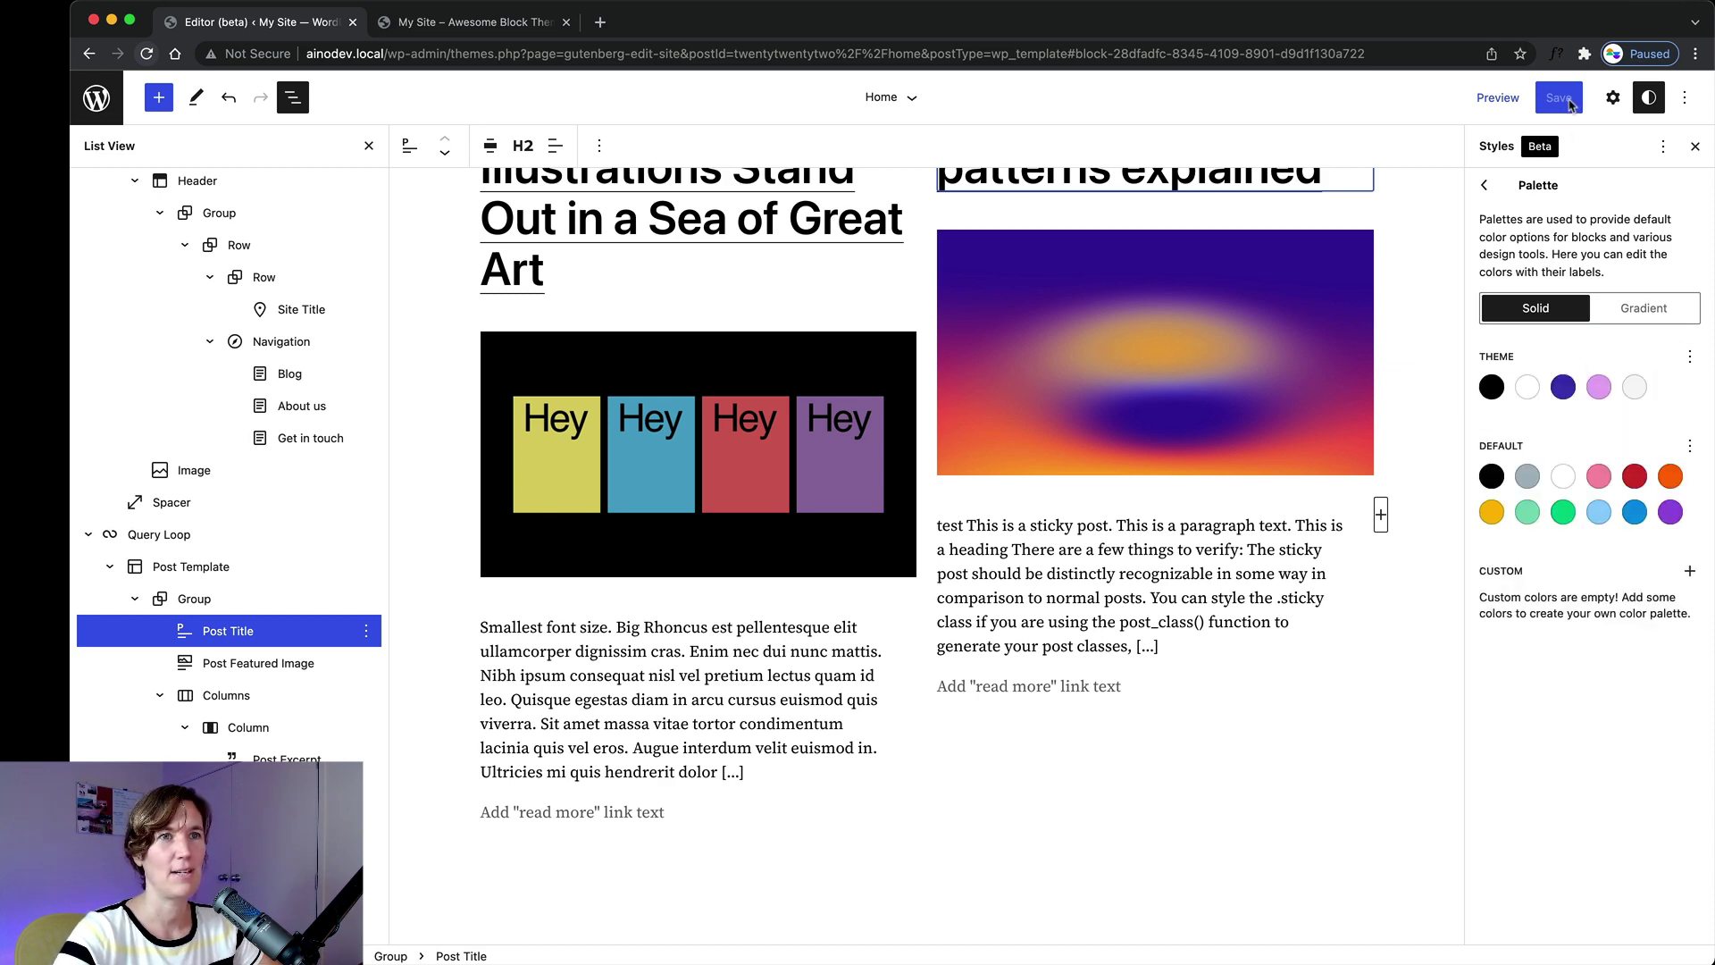
Leave the site editor for the dashboard and open the "About us" page for editing.
scroll(1108, 357, "up", 7)
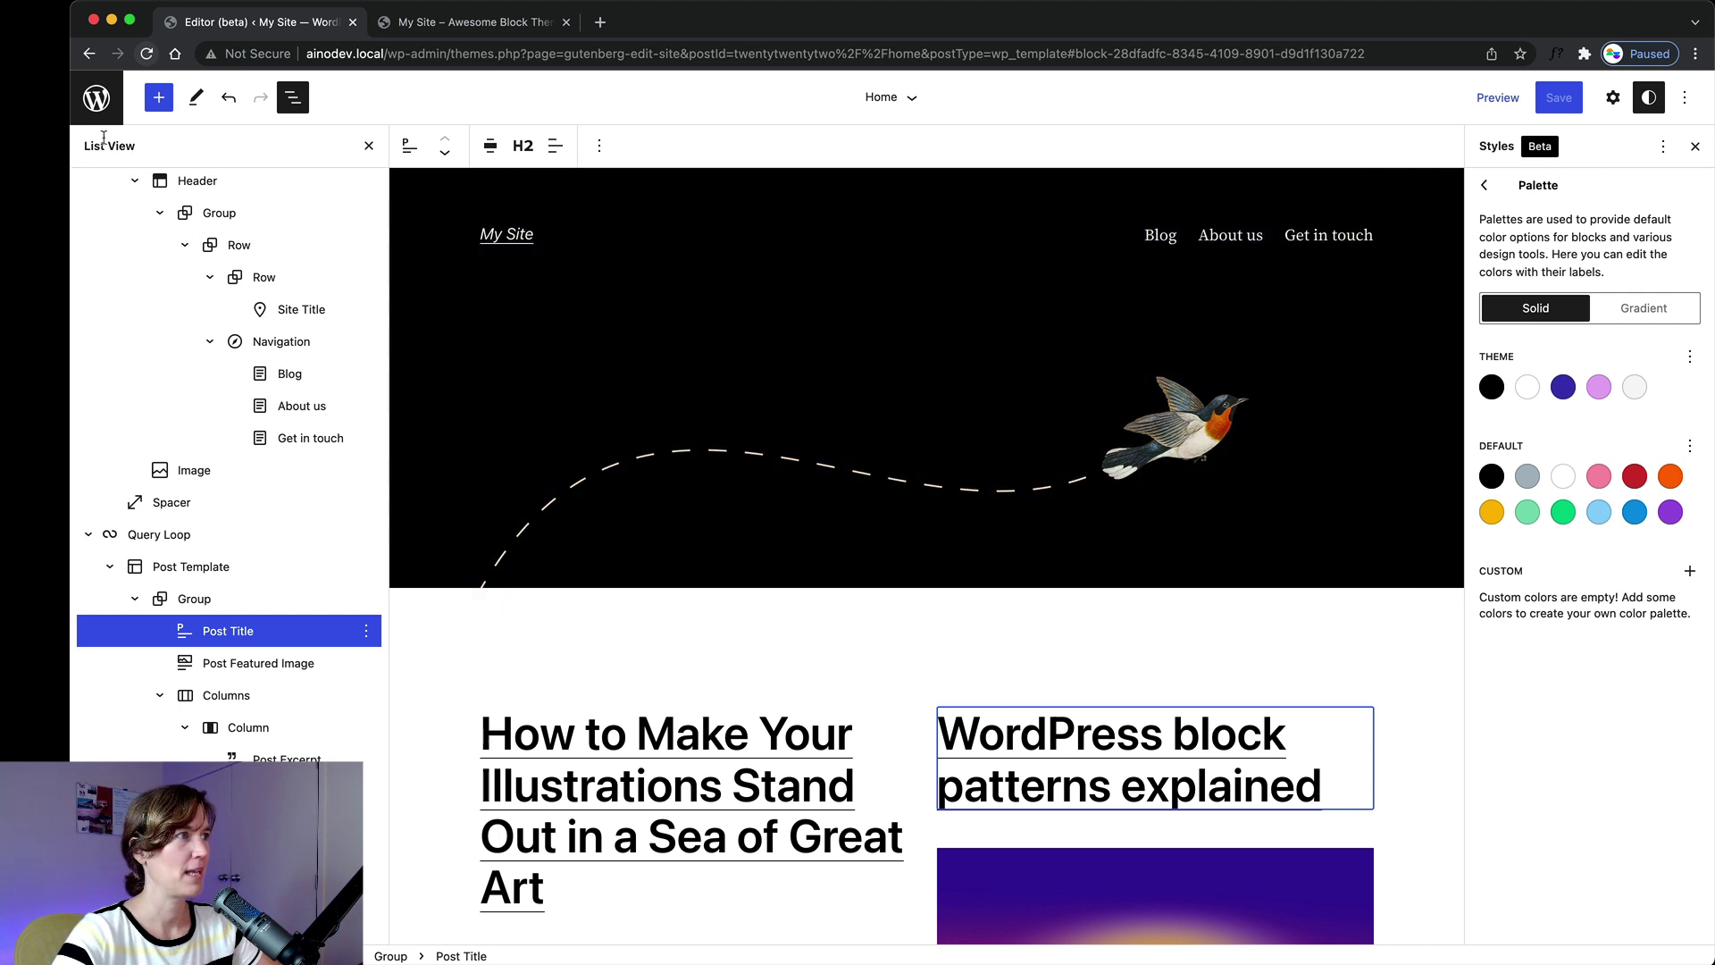
left_click(116, 118)
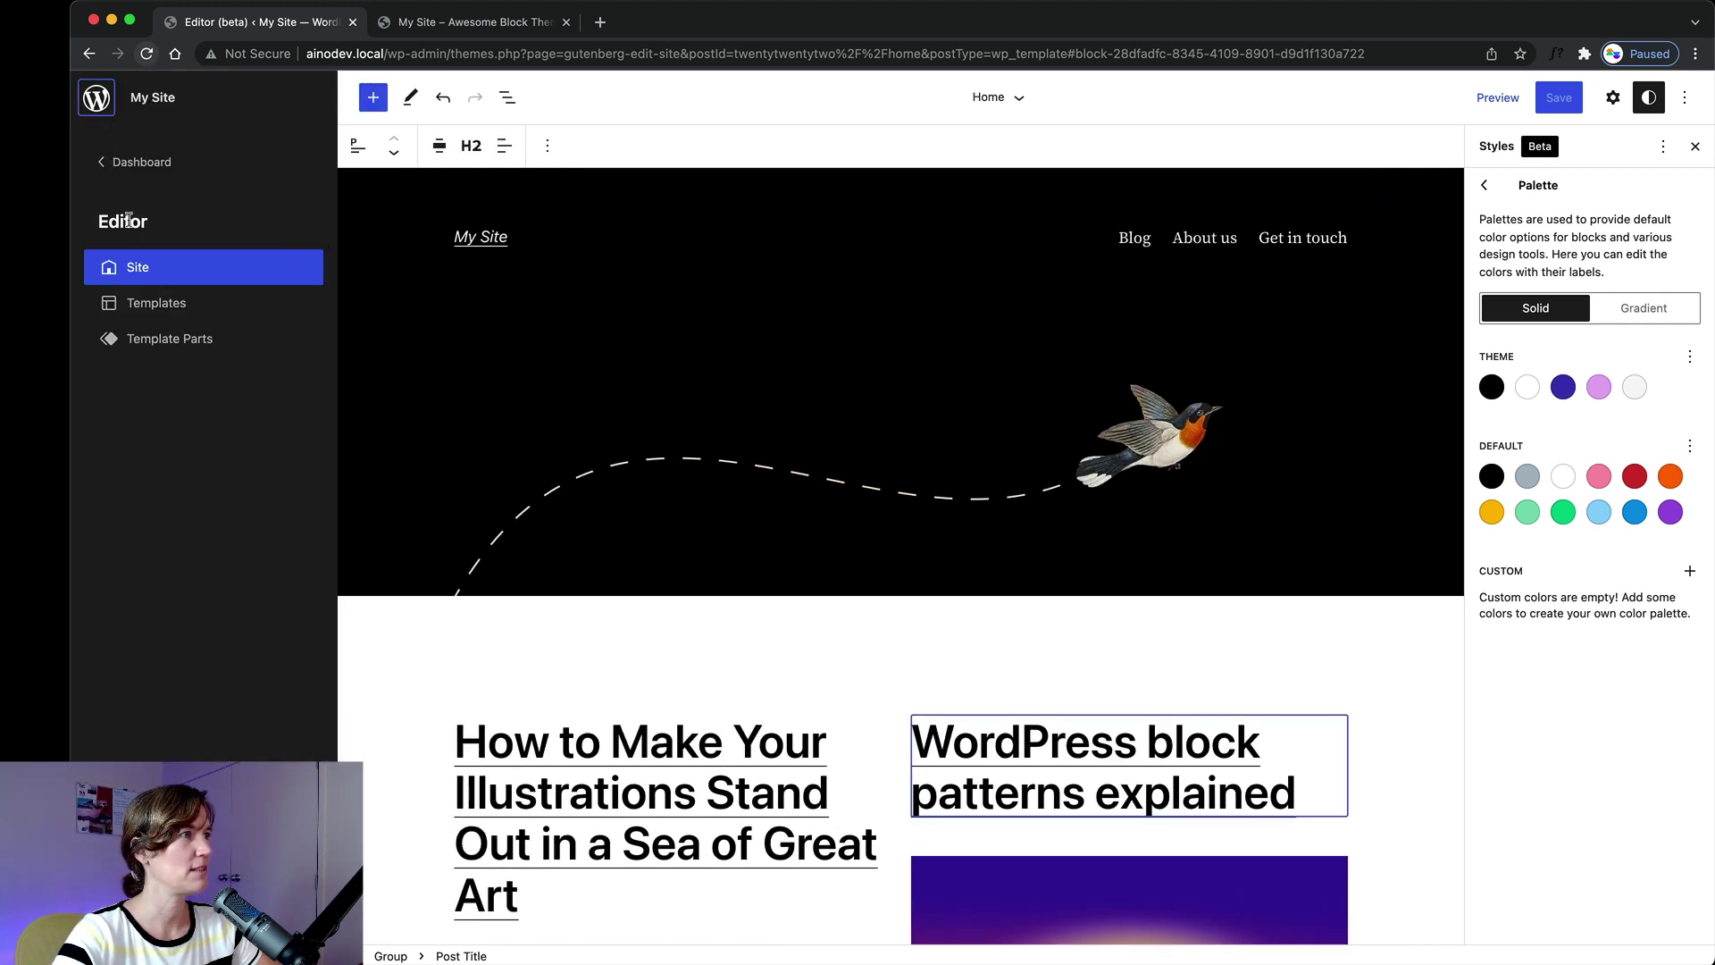
left_click(141, 161)
left_click(117, 288)
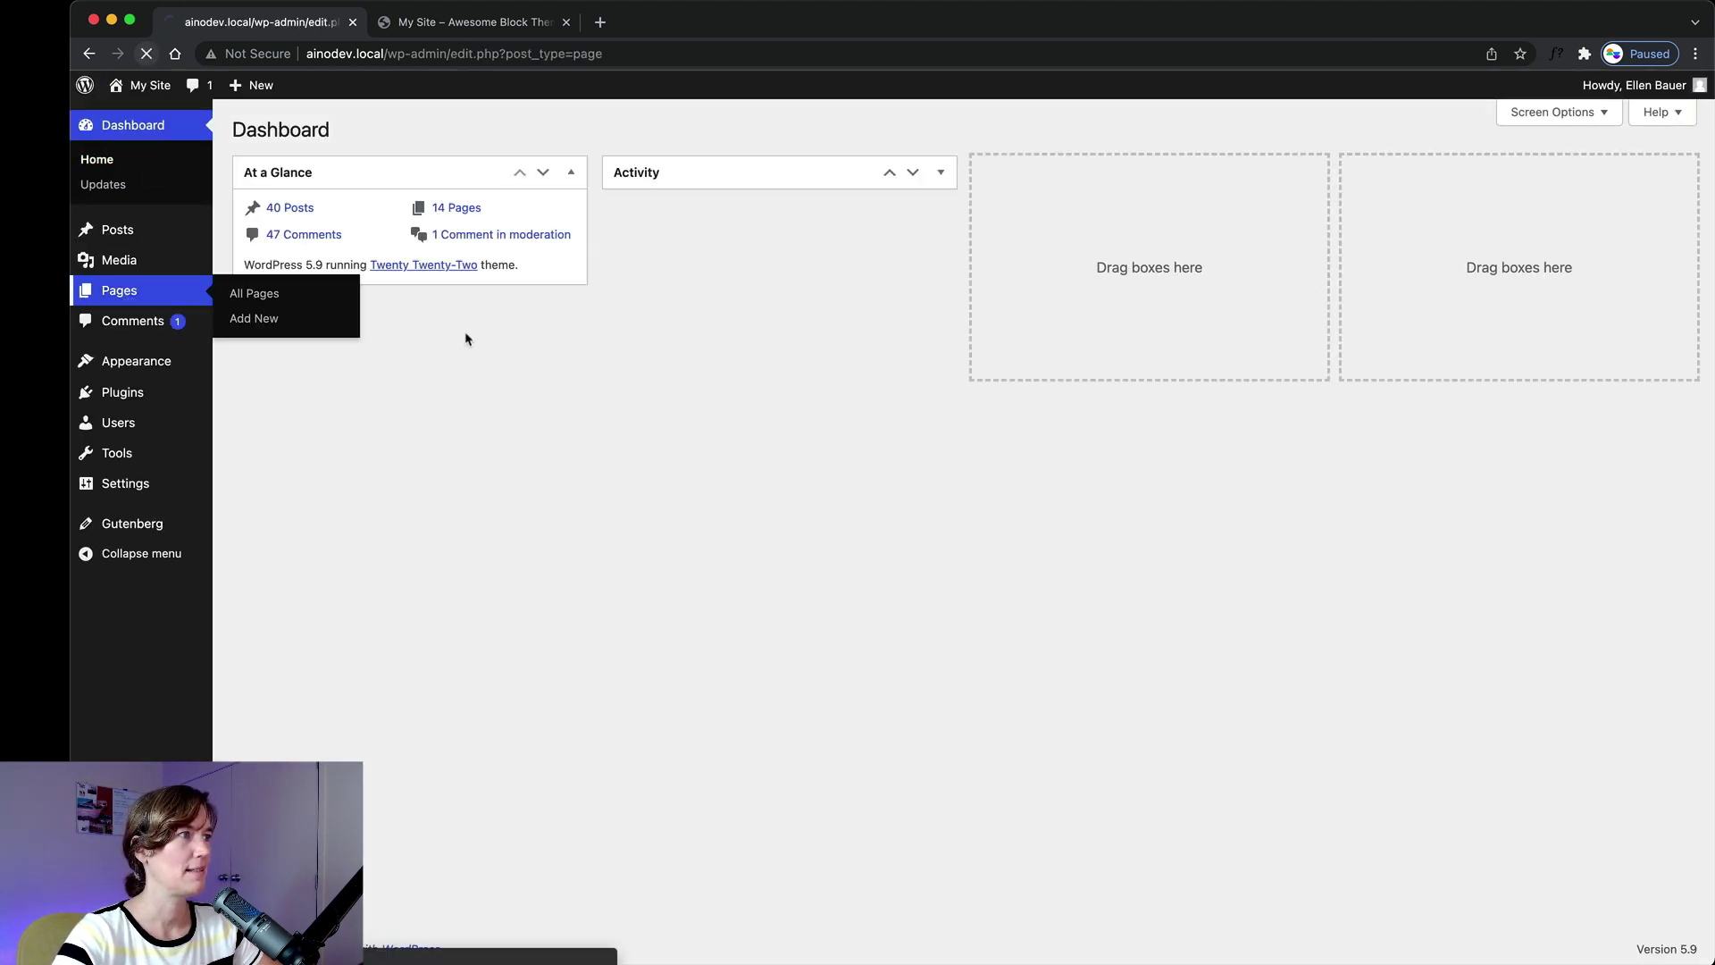
left_click(298, 264)
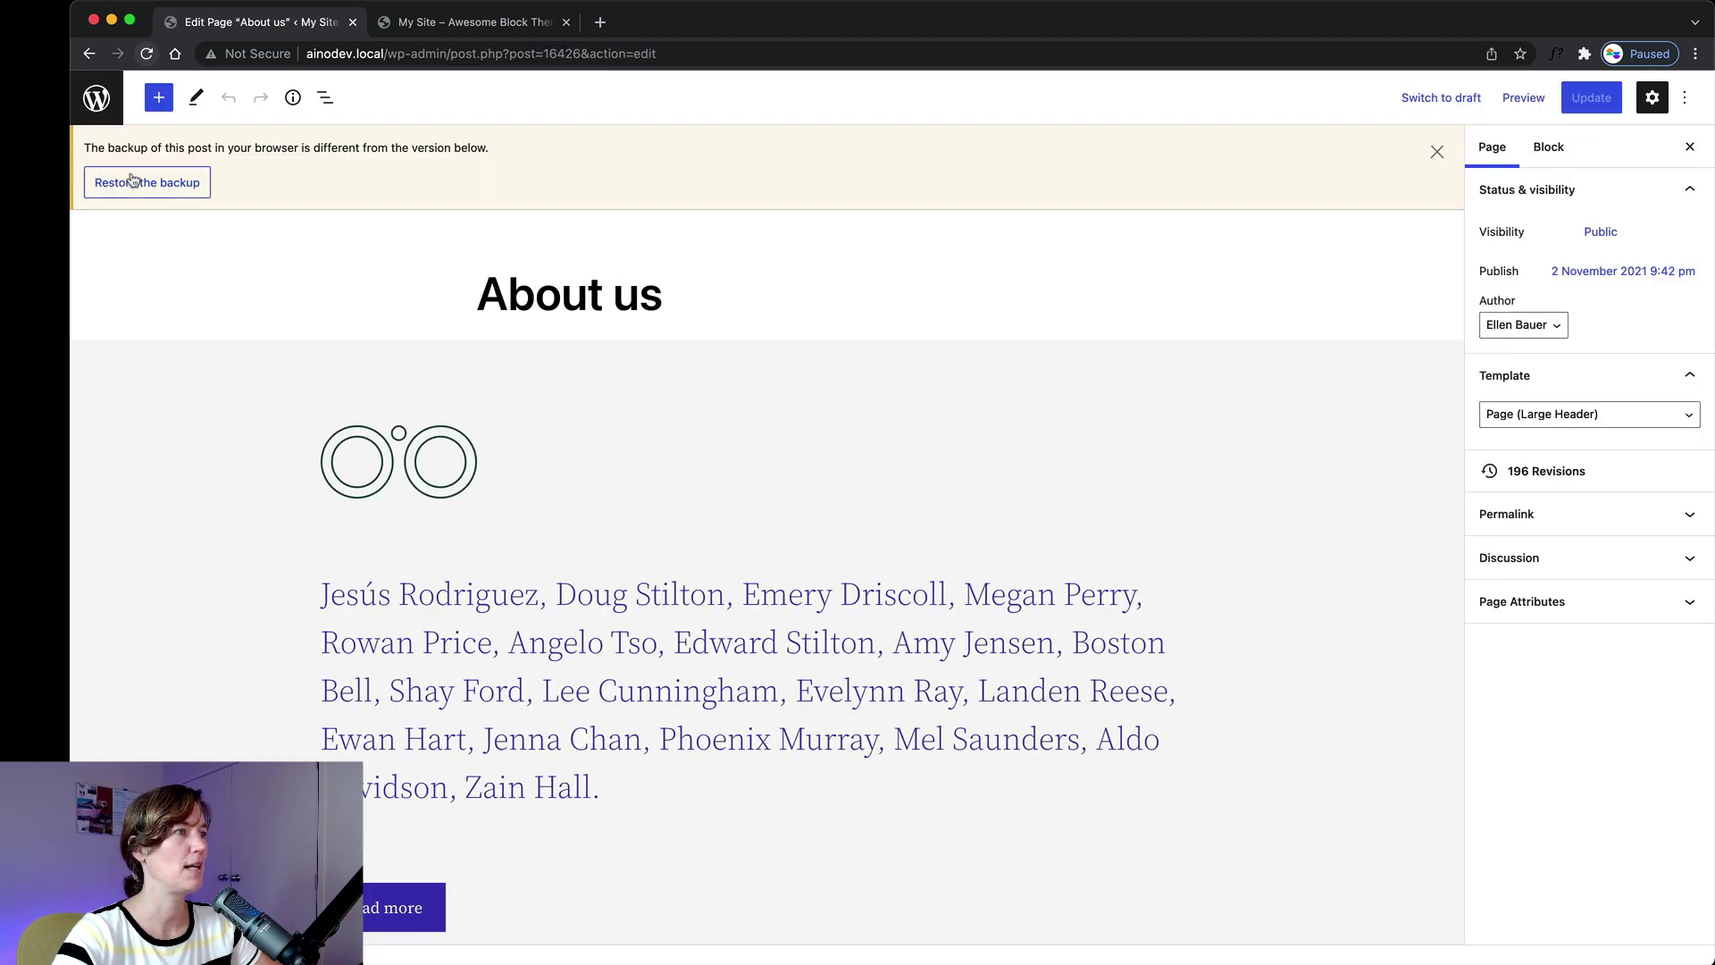
Dismiss the backup notice and look through the "About us" page to check the palette colors in its content.
scroll(259, 515, "down", 2)
scroll(250, 582, "down", 4)
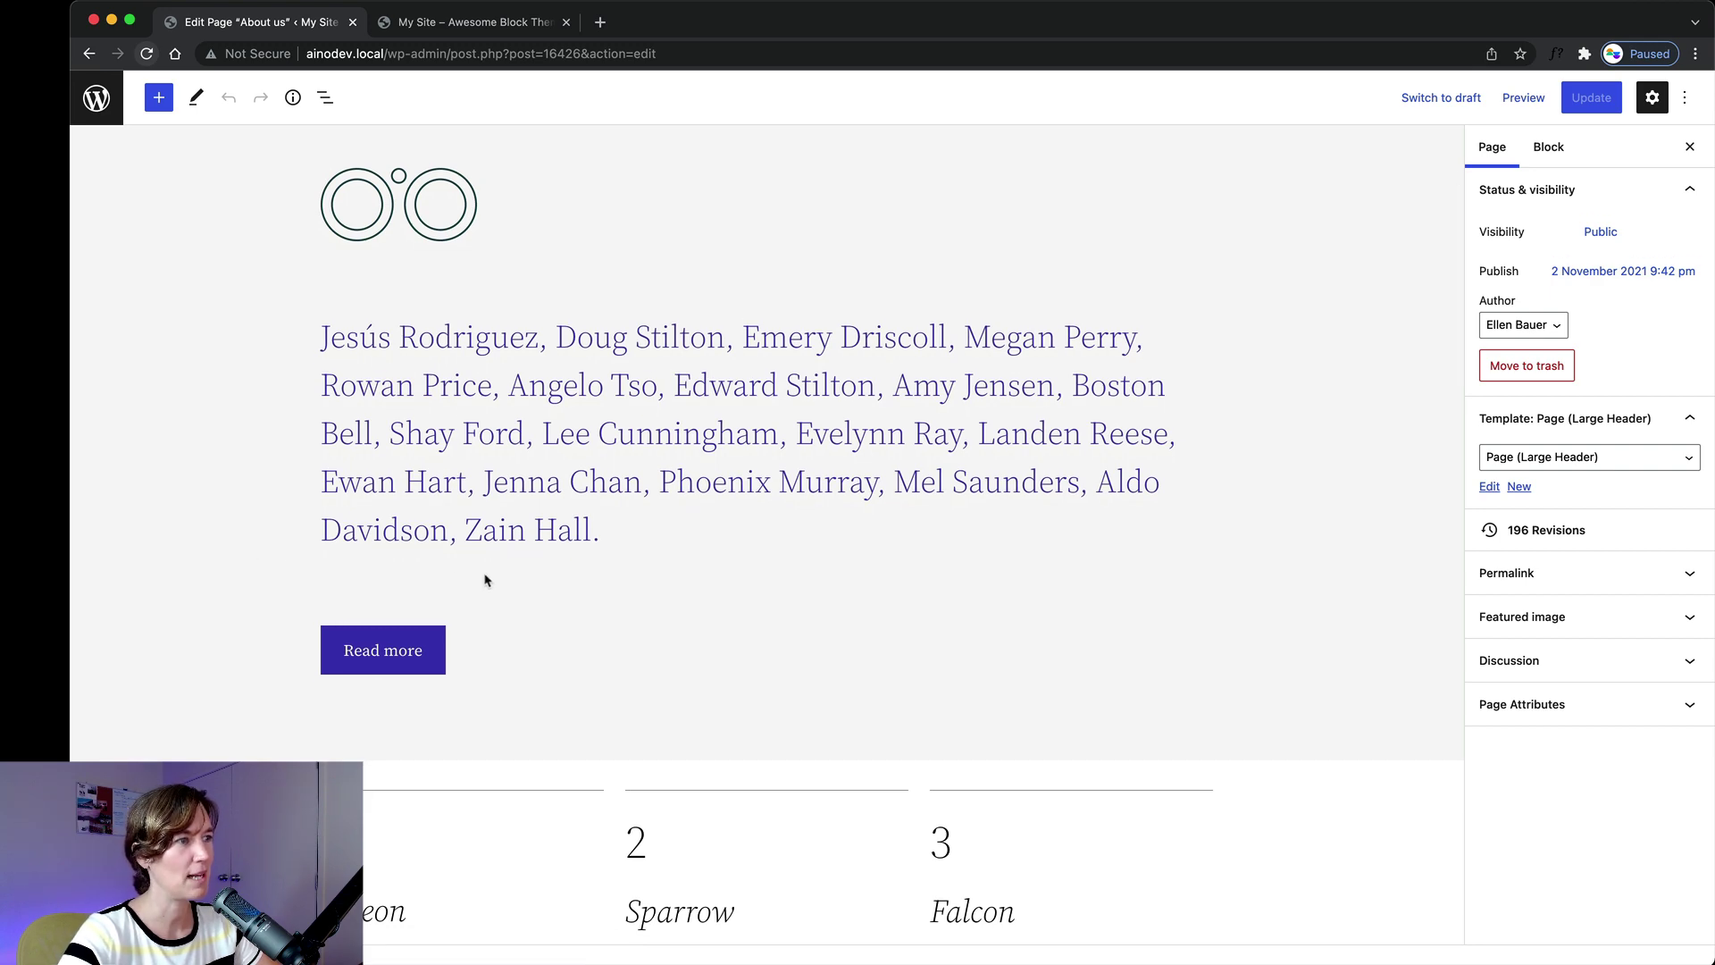
scroll(478, 586, "down", 10)
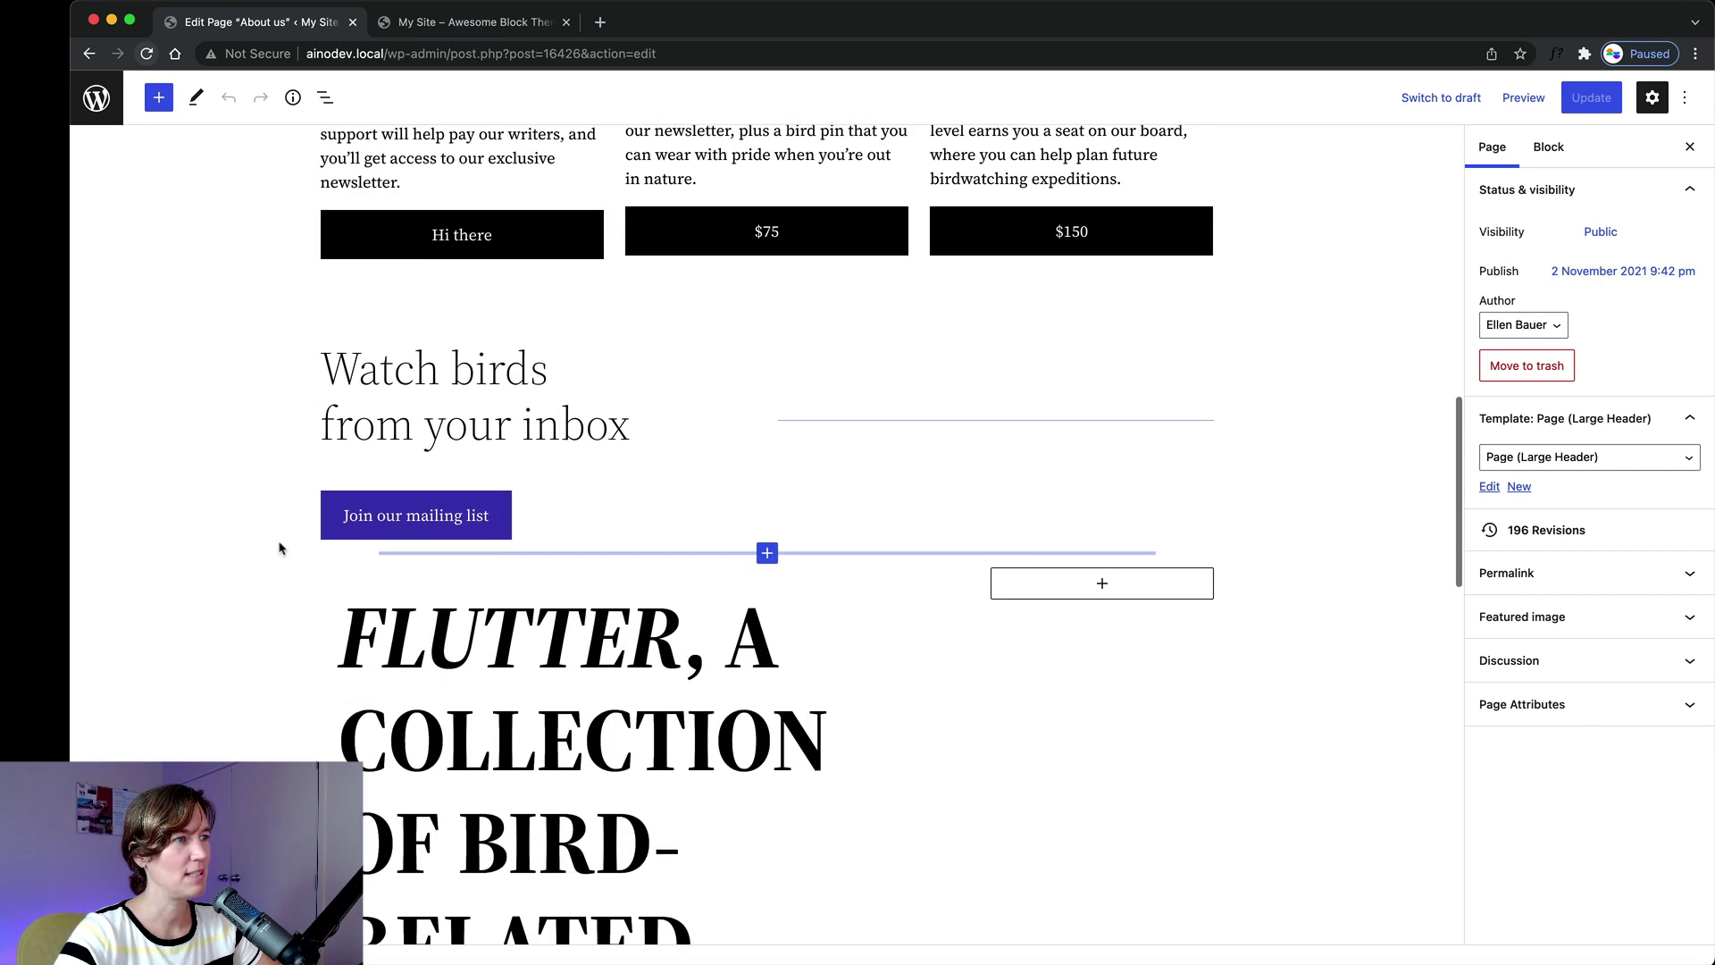
scroll(279, 548, "down", 20)
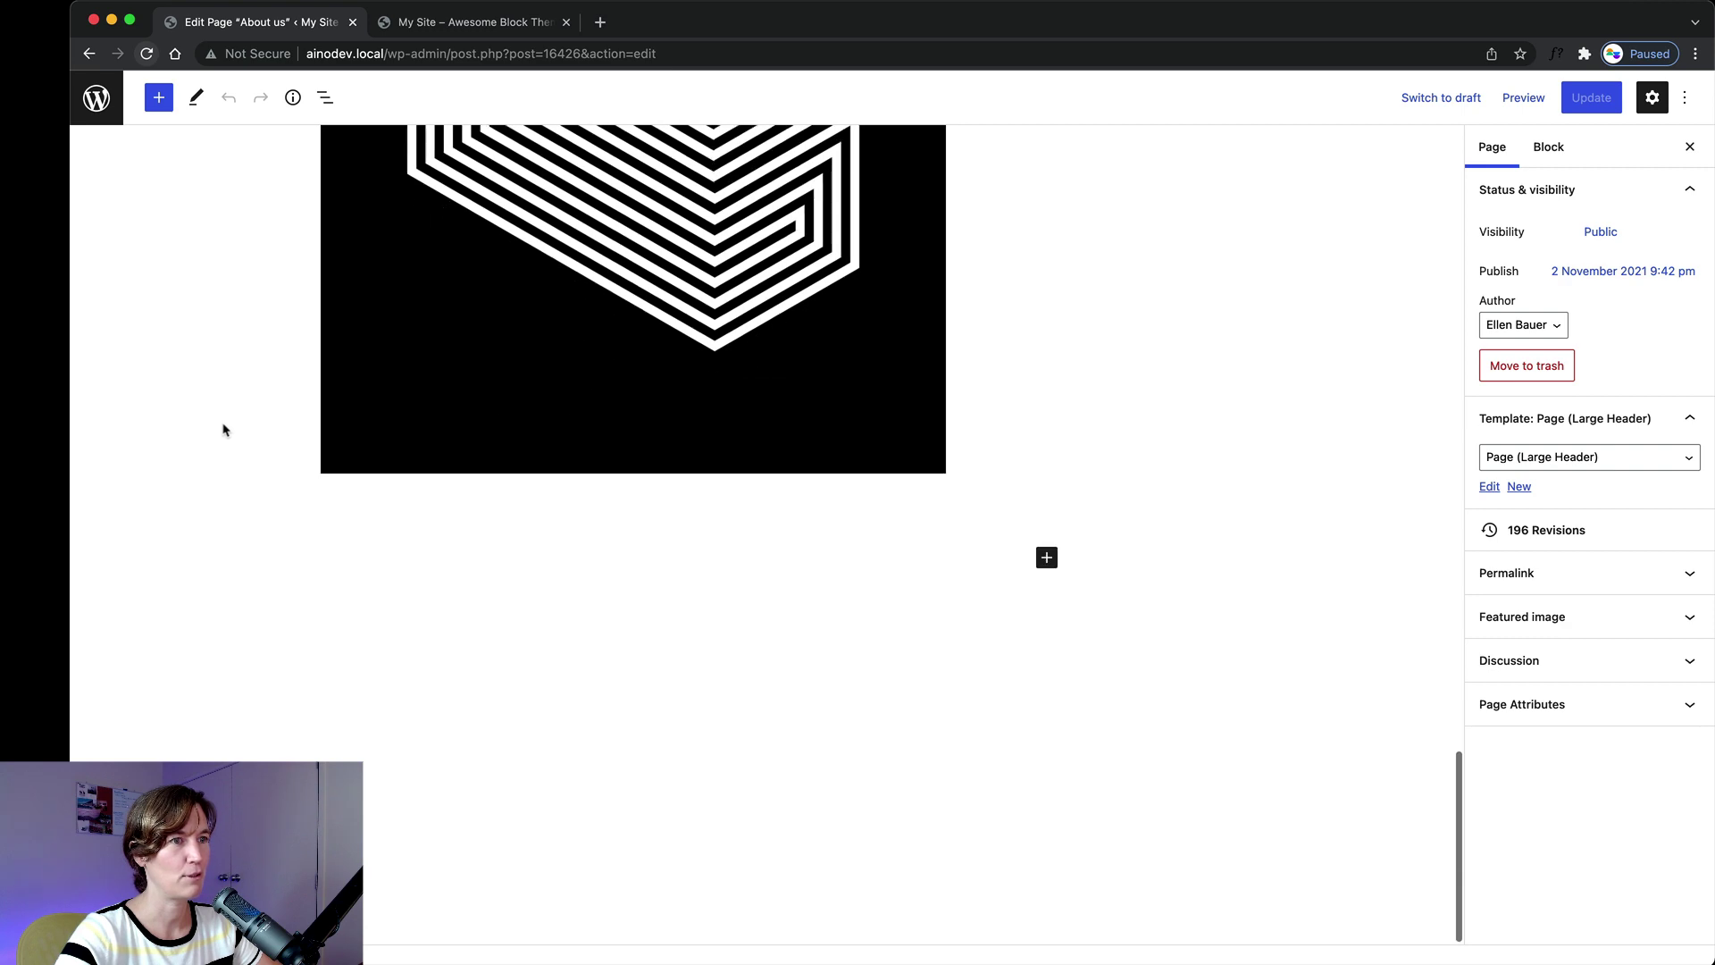
scroll(224, 429, "up", 20)
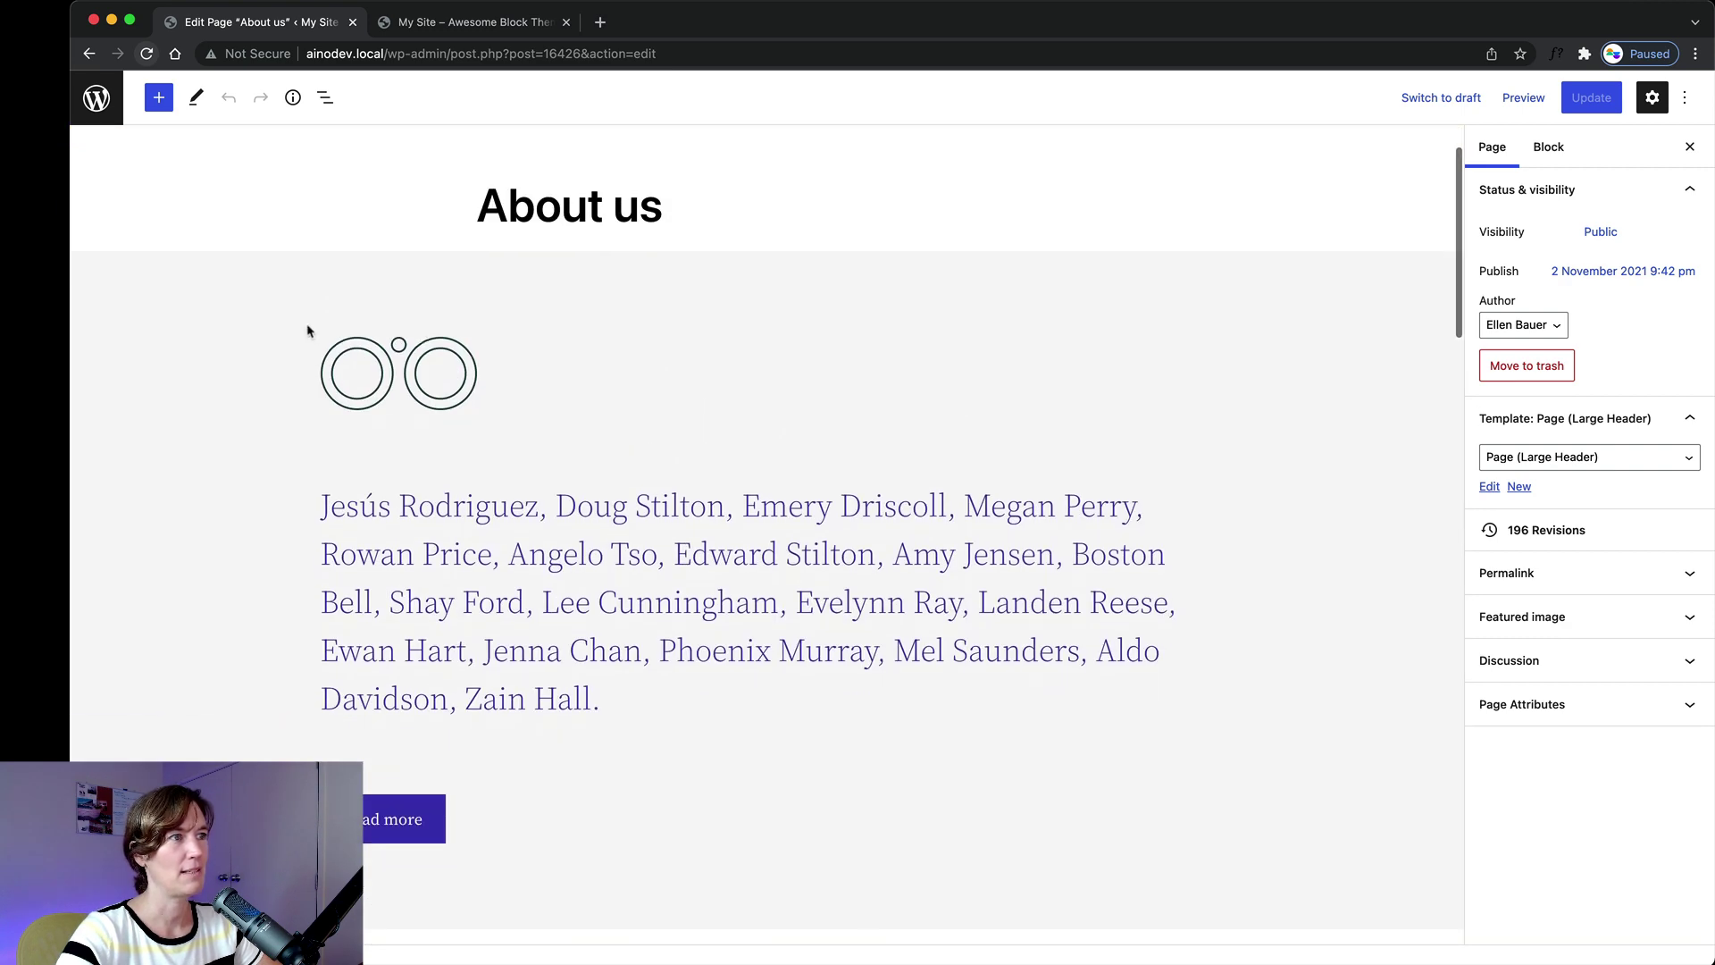
left_click(1436, 153)
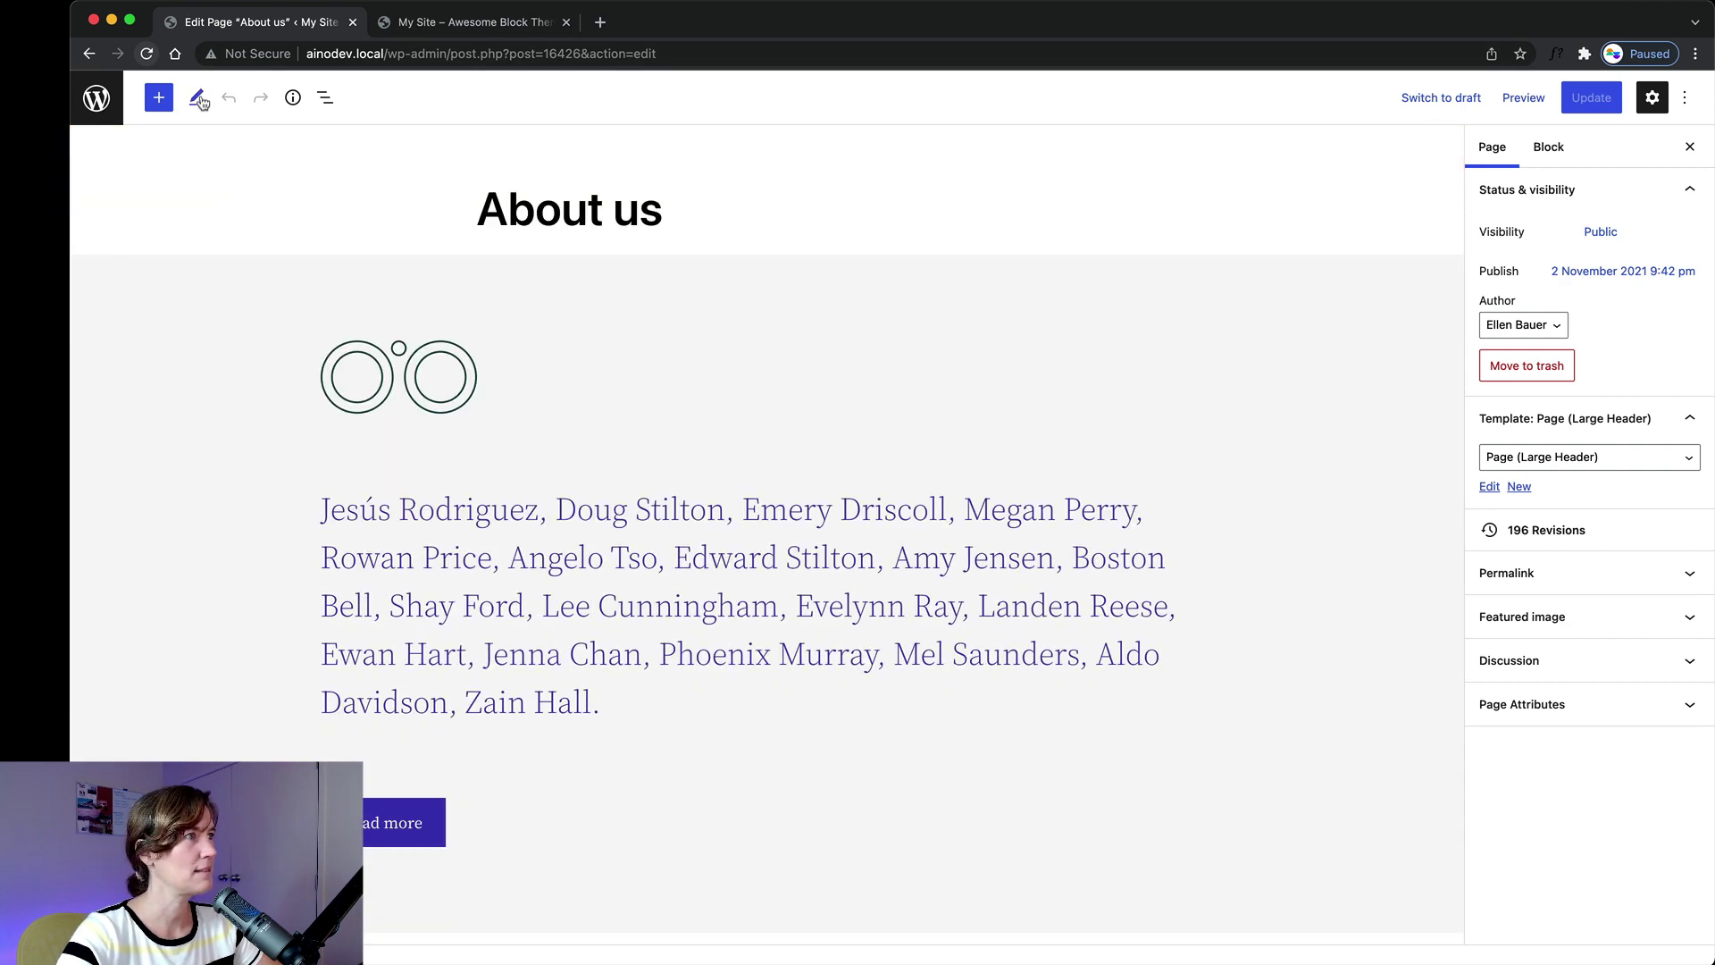
Browse the Featured block patterns to examine how their previews use the Primary and Secondary colors.
left_click(158, 97)
left_click(198, 204)
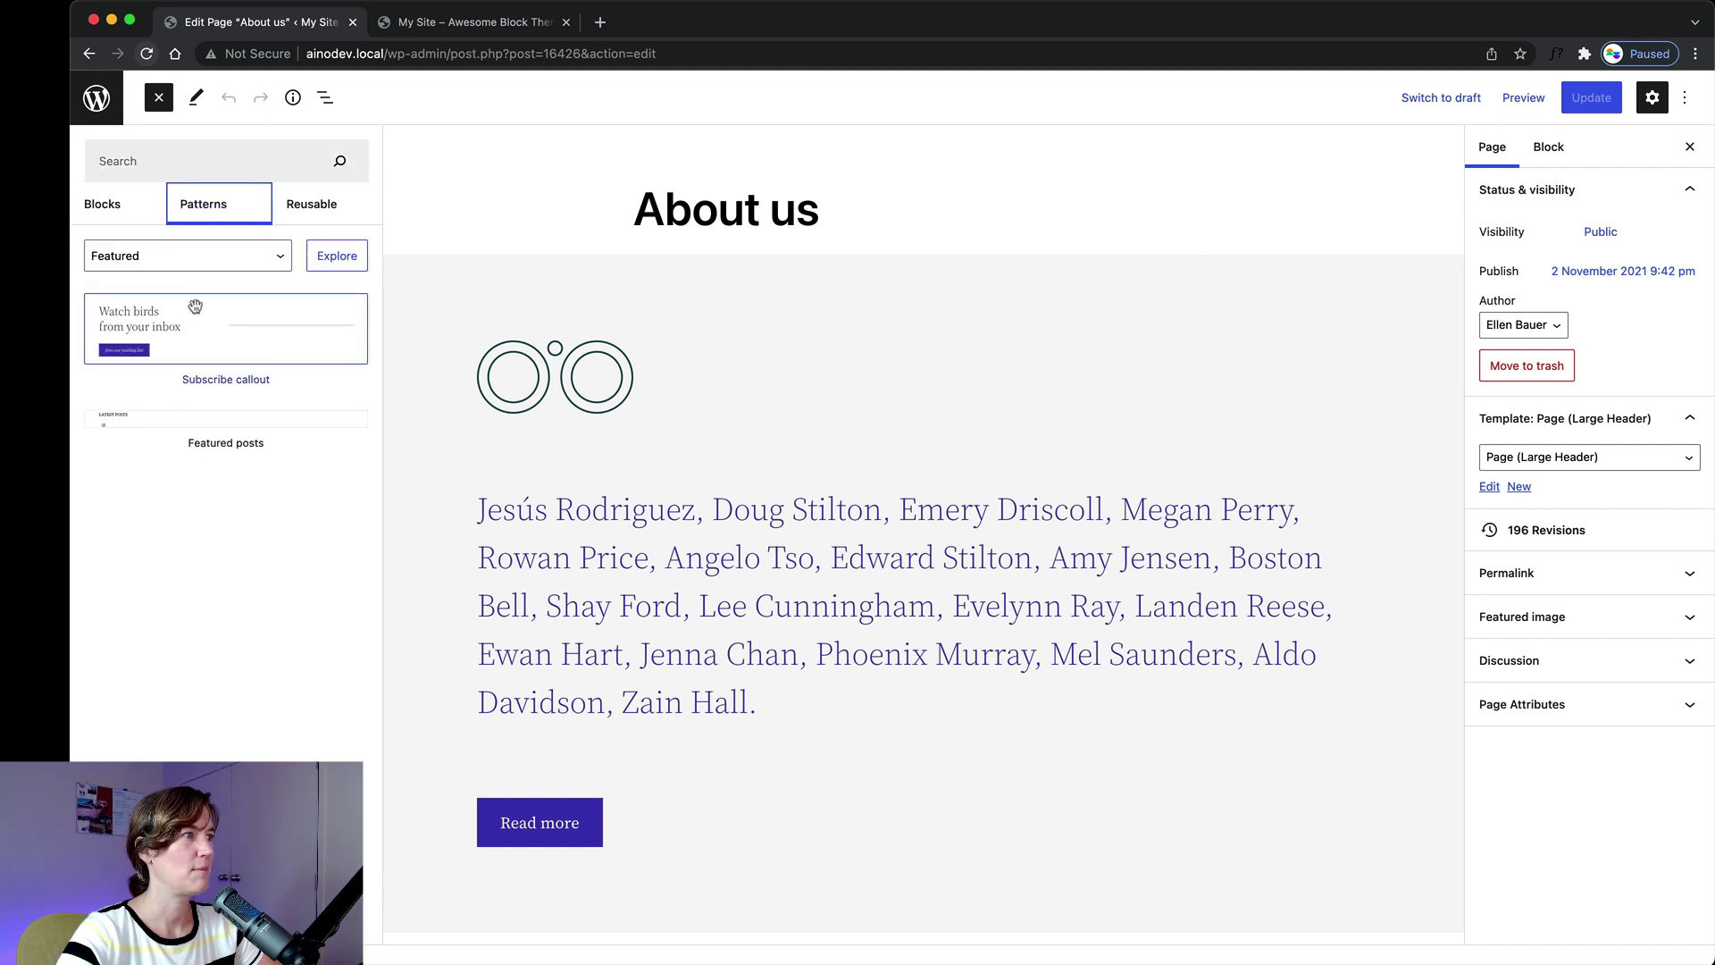
scroll(215, 520, "down", 2)
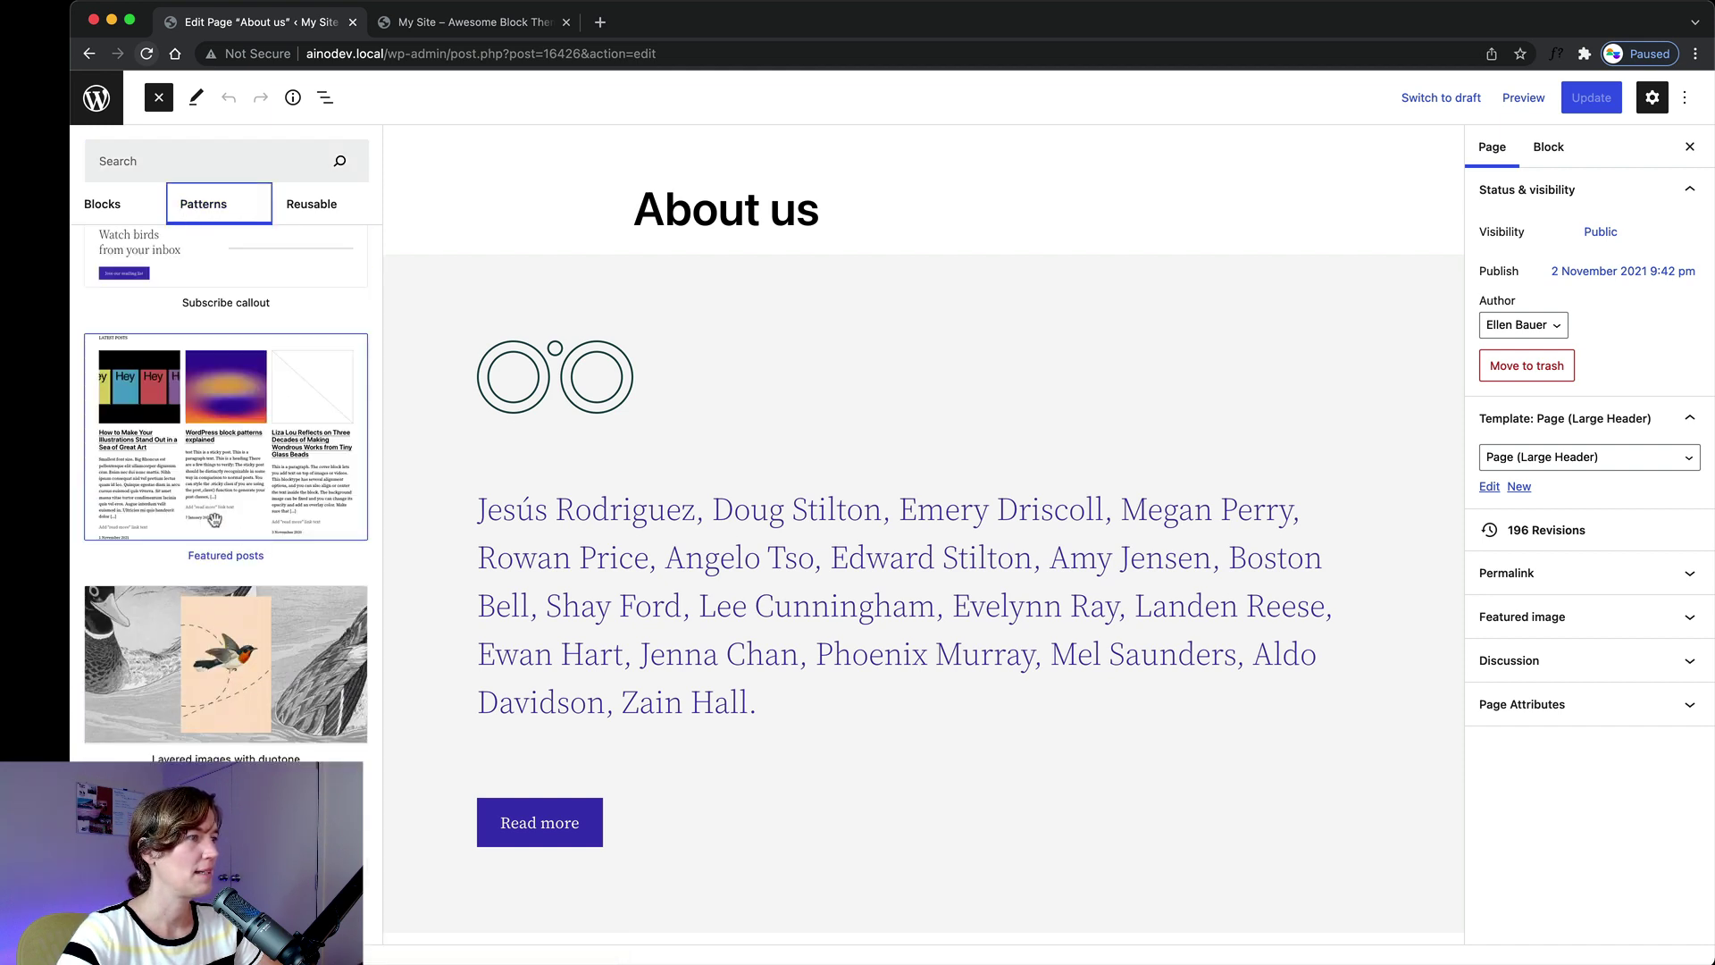
scroll(214, 520, "down", 10)
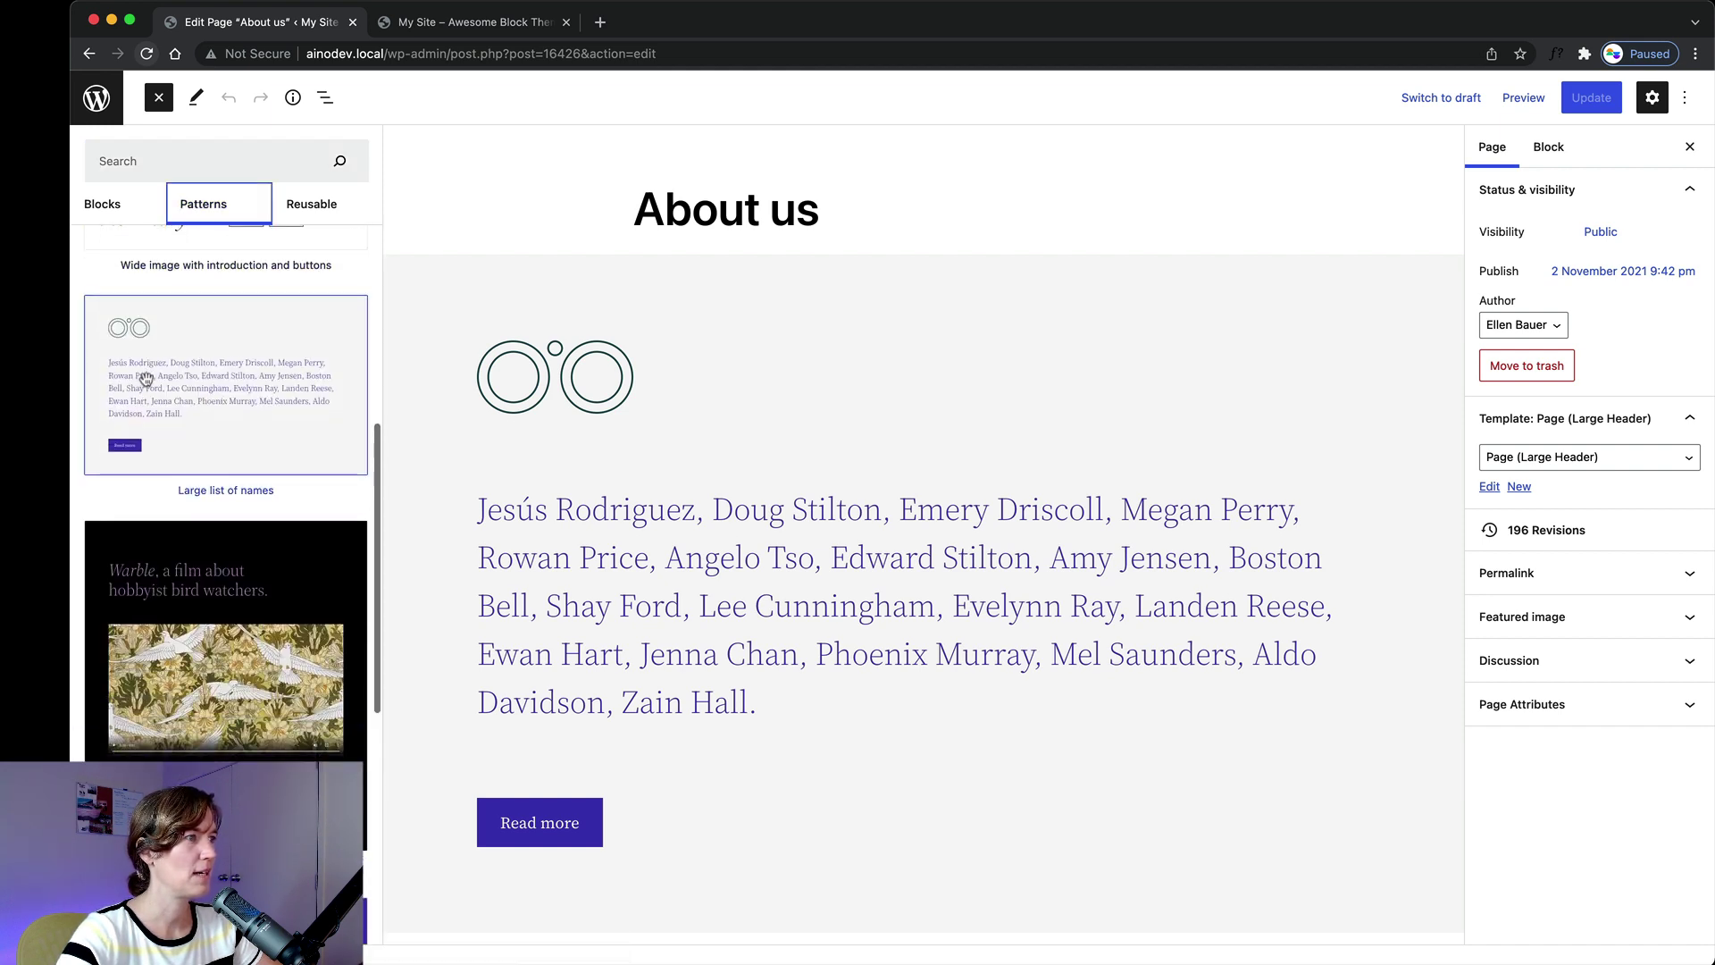
scroll(146, 379, "down", 15)
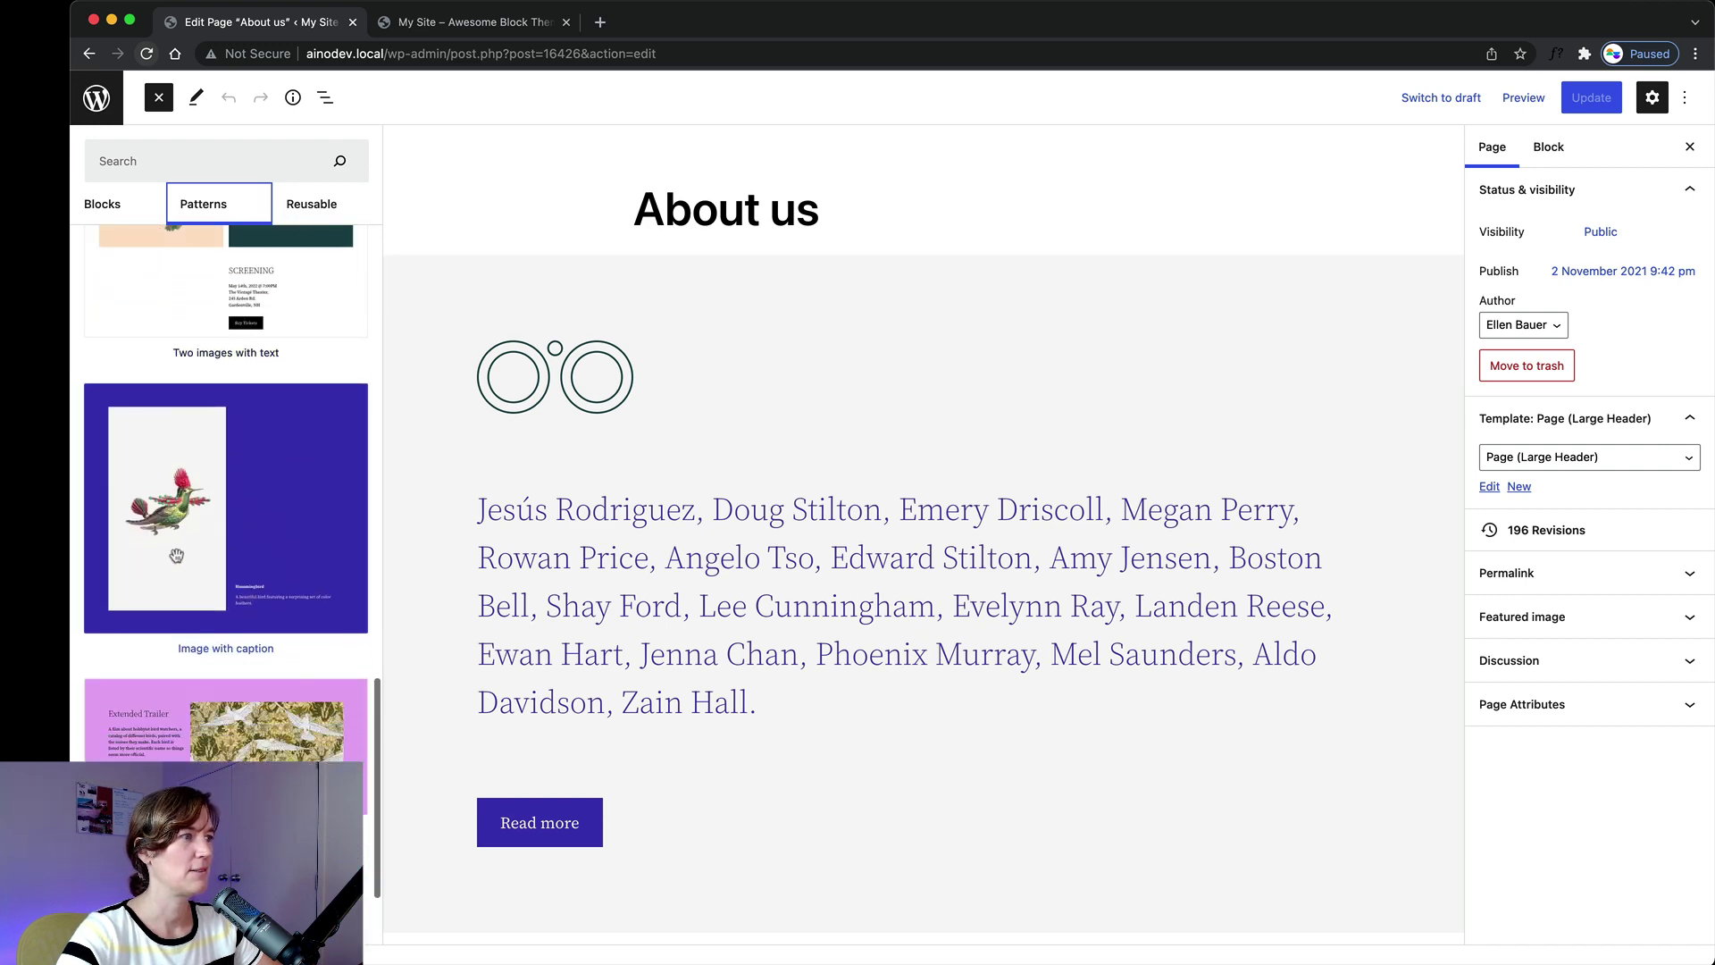
scroll(176, 556, "down", 8)
scroll(134, 495, "up", 3)
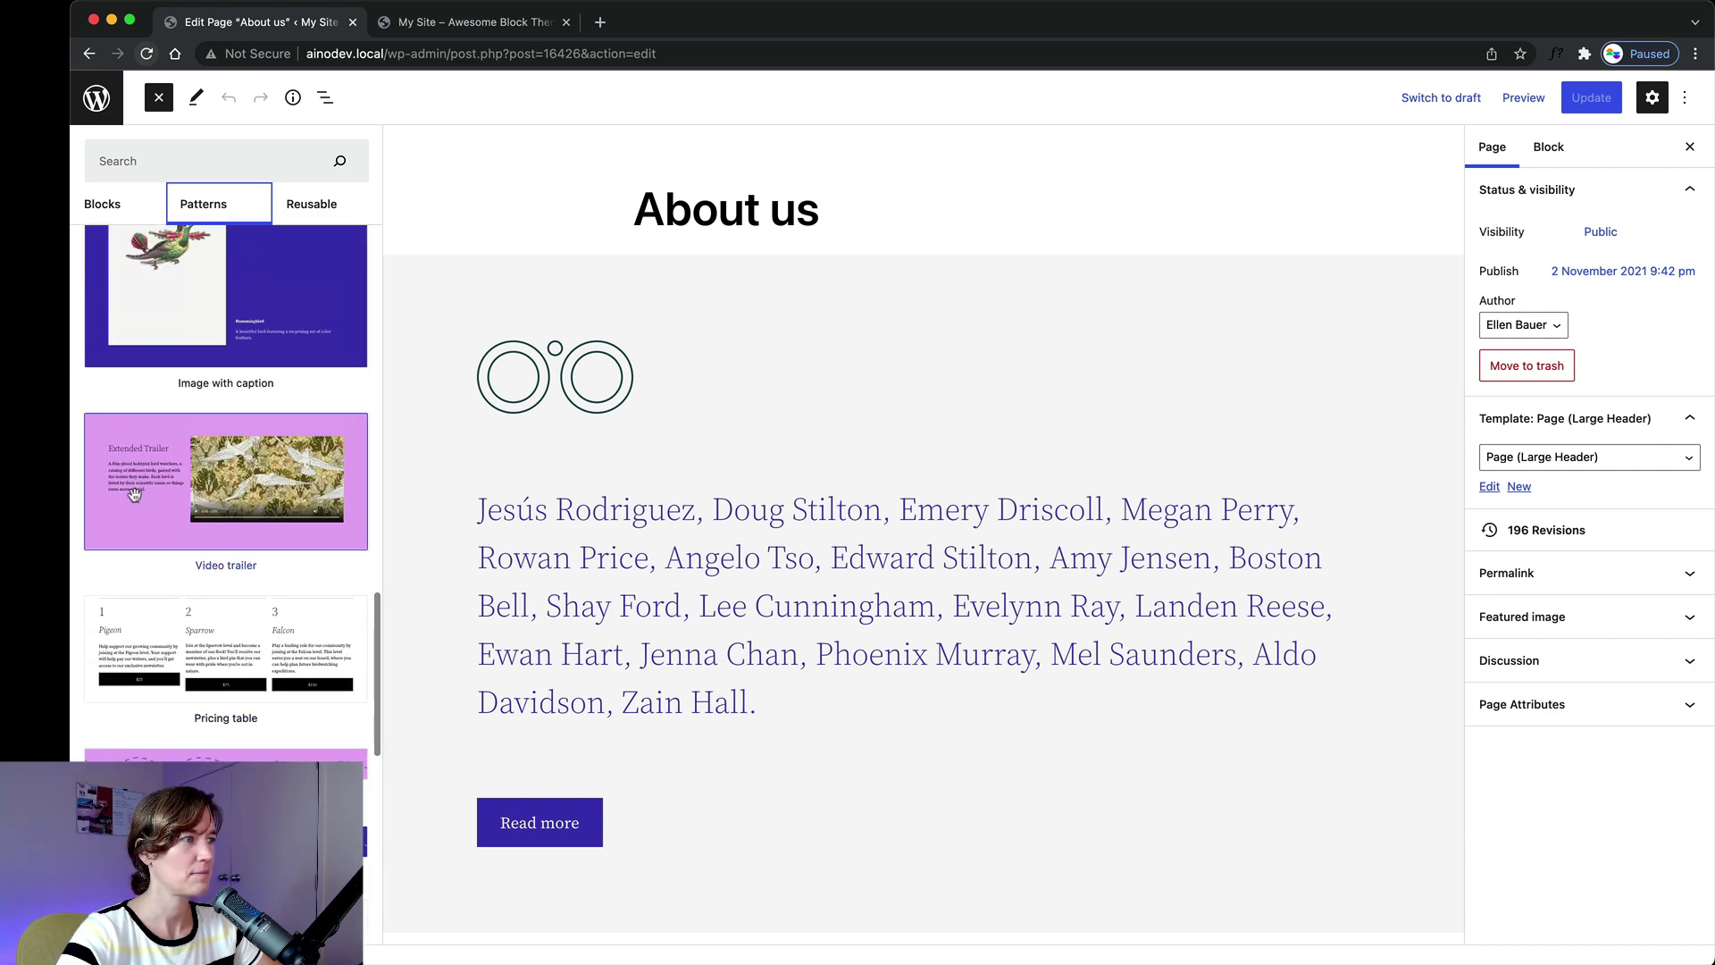
scroll(143, 482, "up", 10)
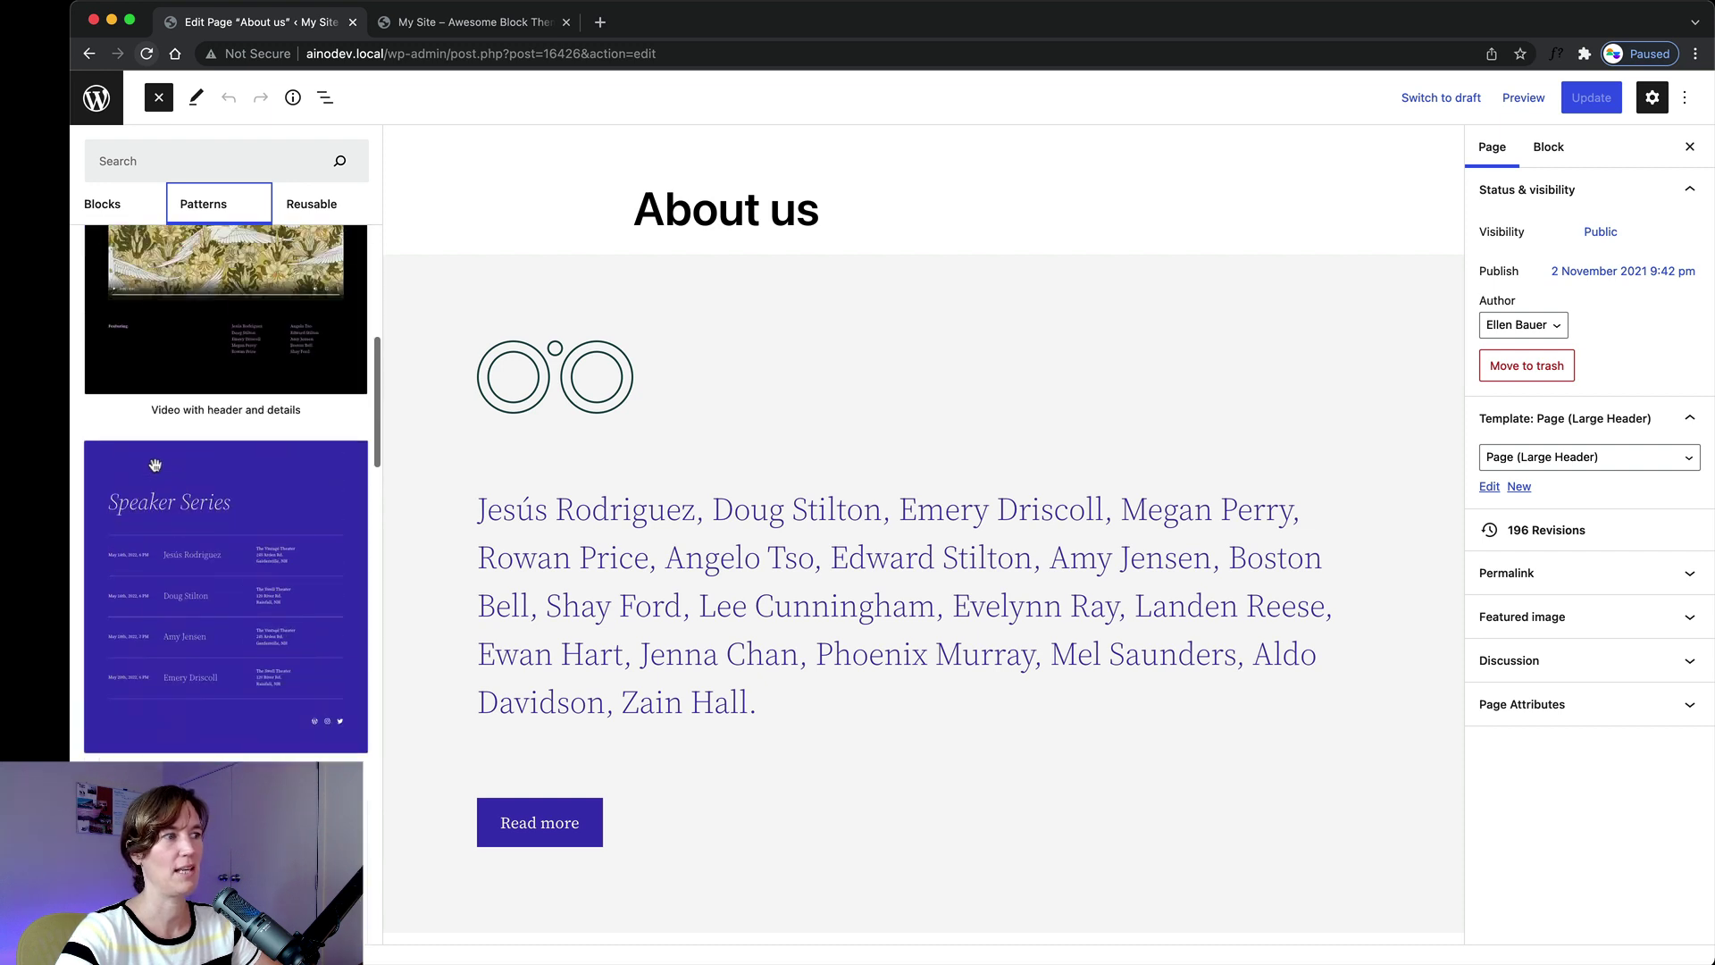
Close the pattern list and inspect the group around the binoculars icon and the "Read more" button's color settings.
left_click(755, 373)
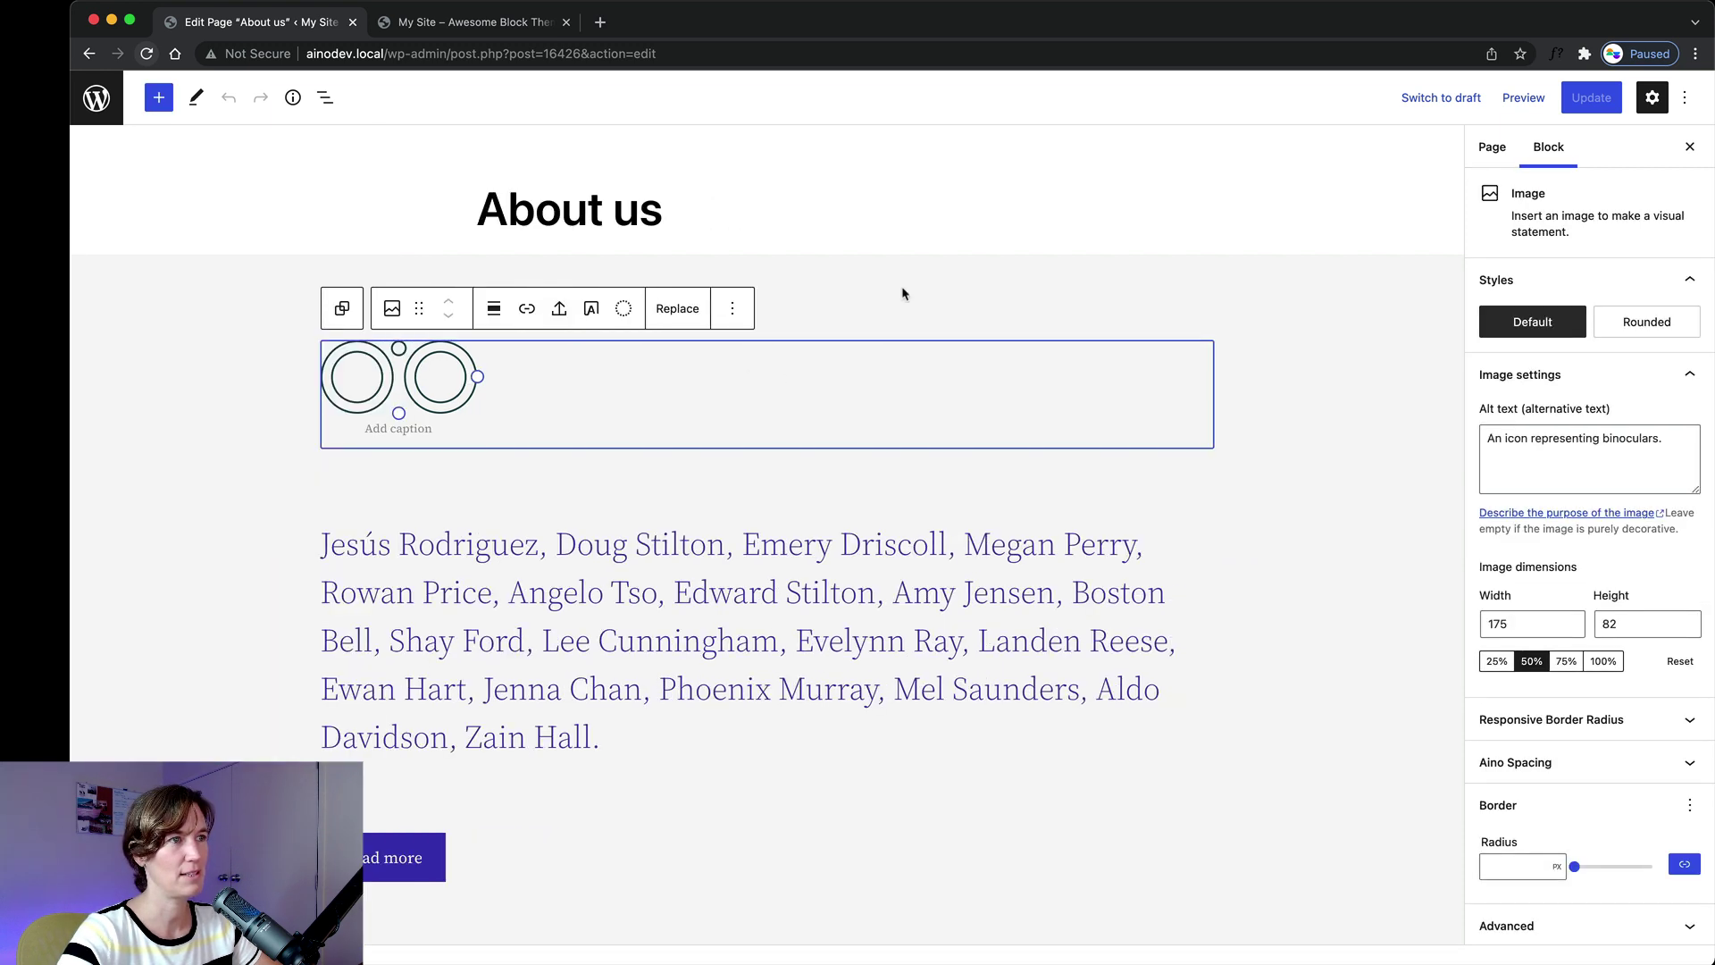
left_click(268, 332)
scroll(242, 334, "down", 2)
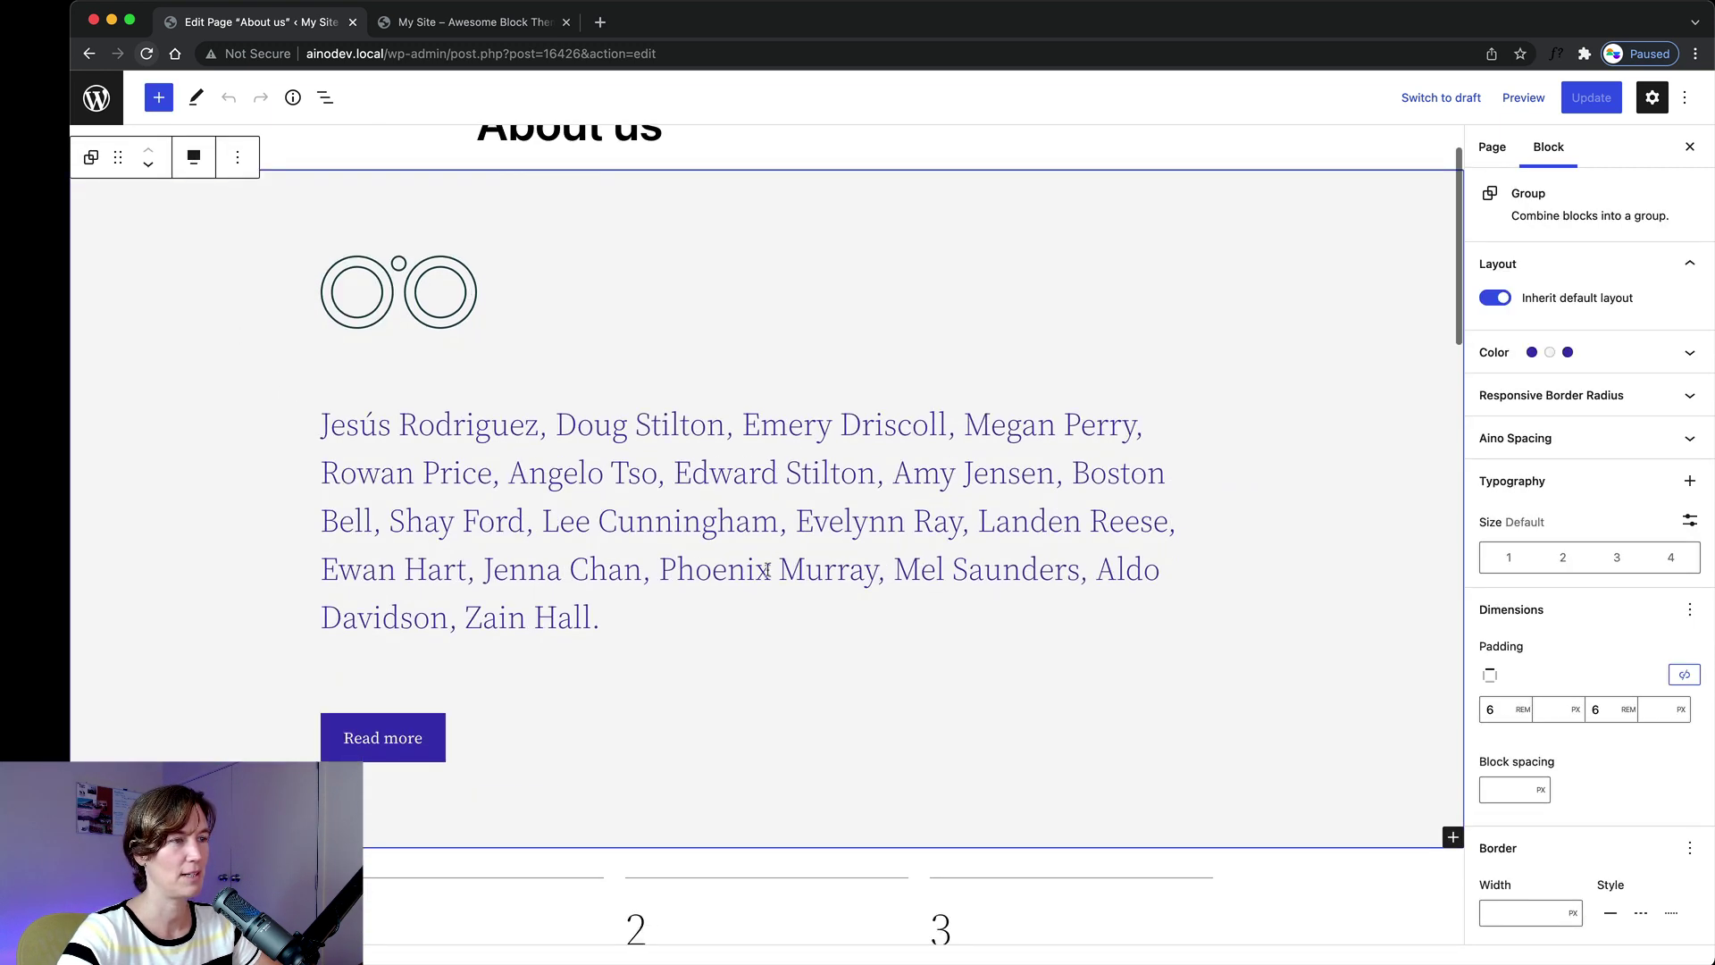
scroll(399, 688, "down", 1)
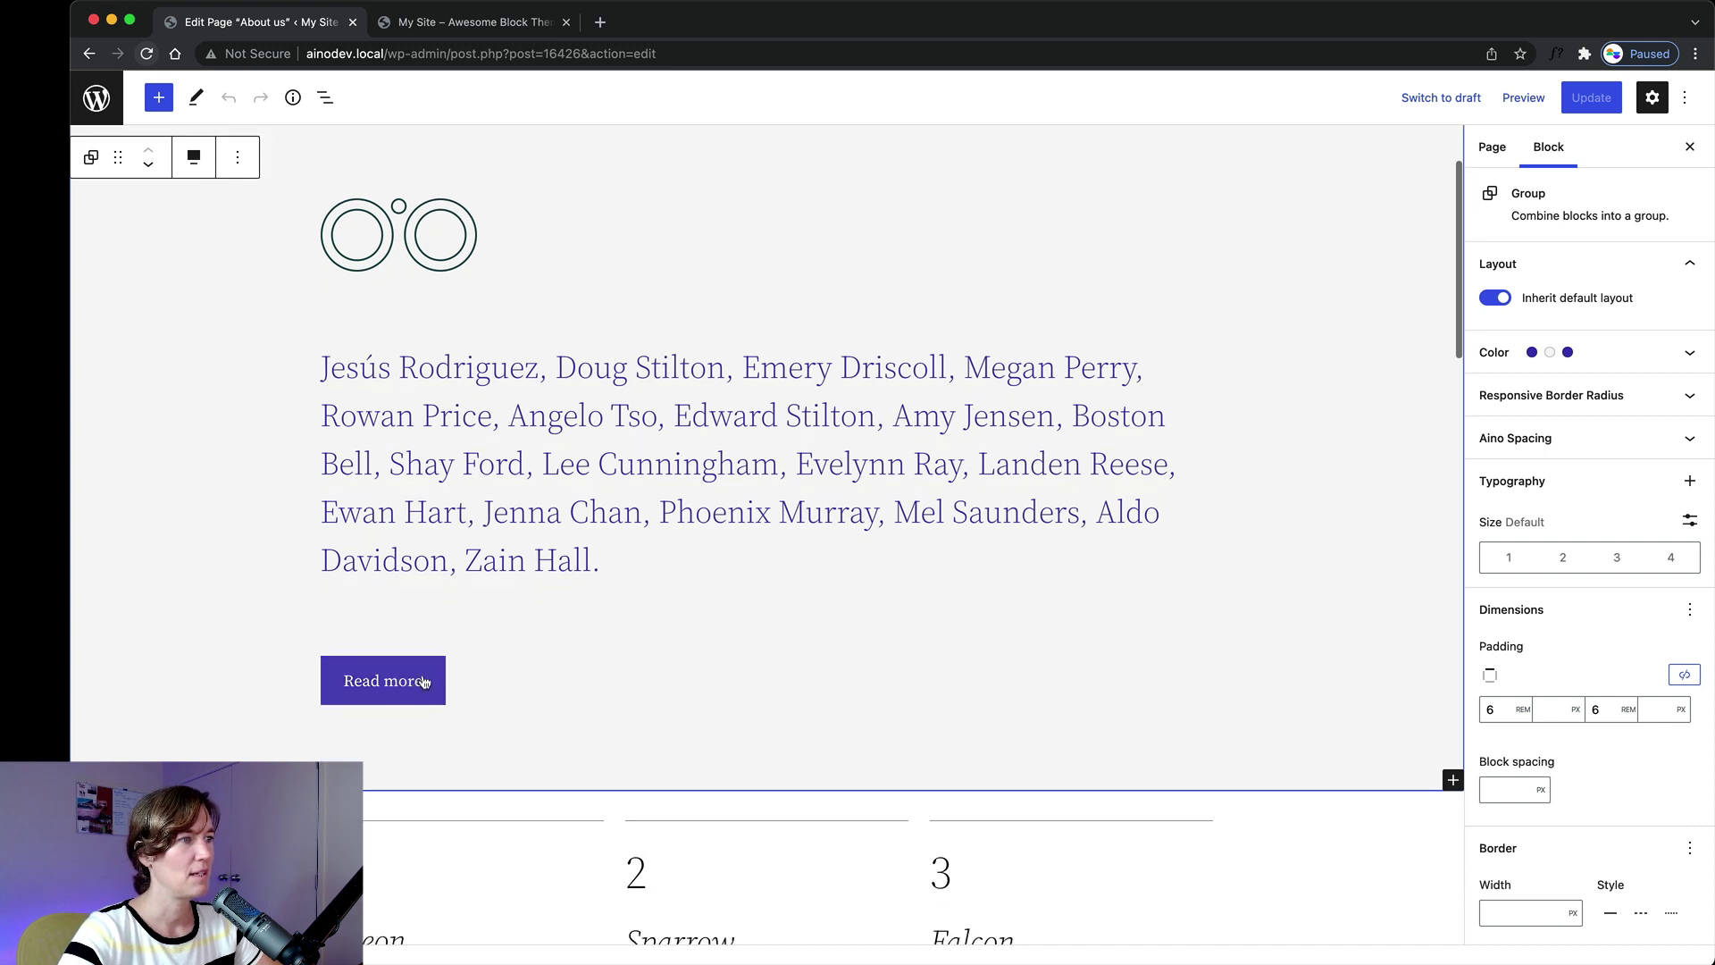
left_click(441, 674)
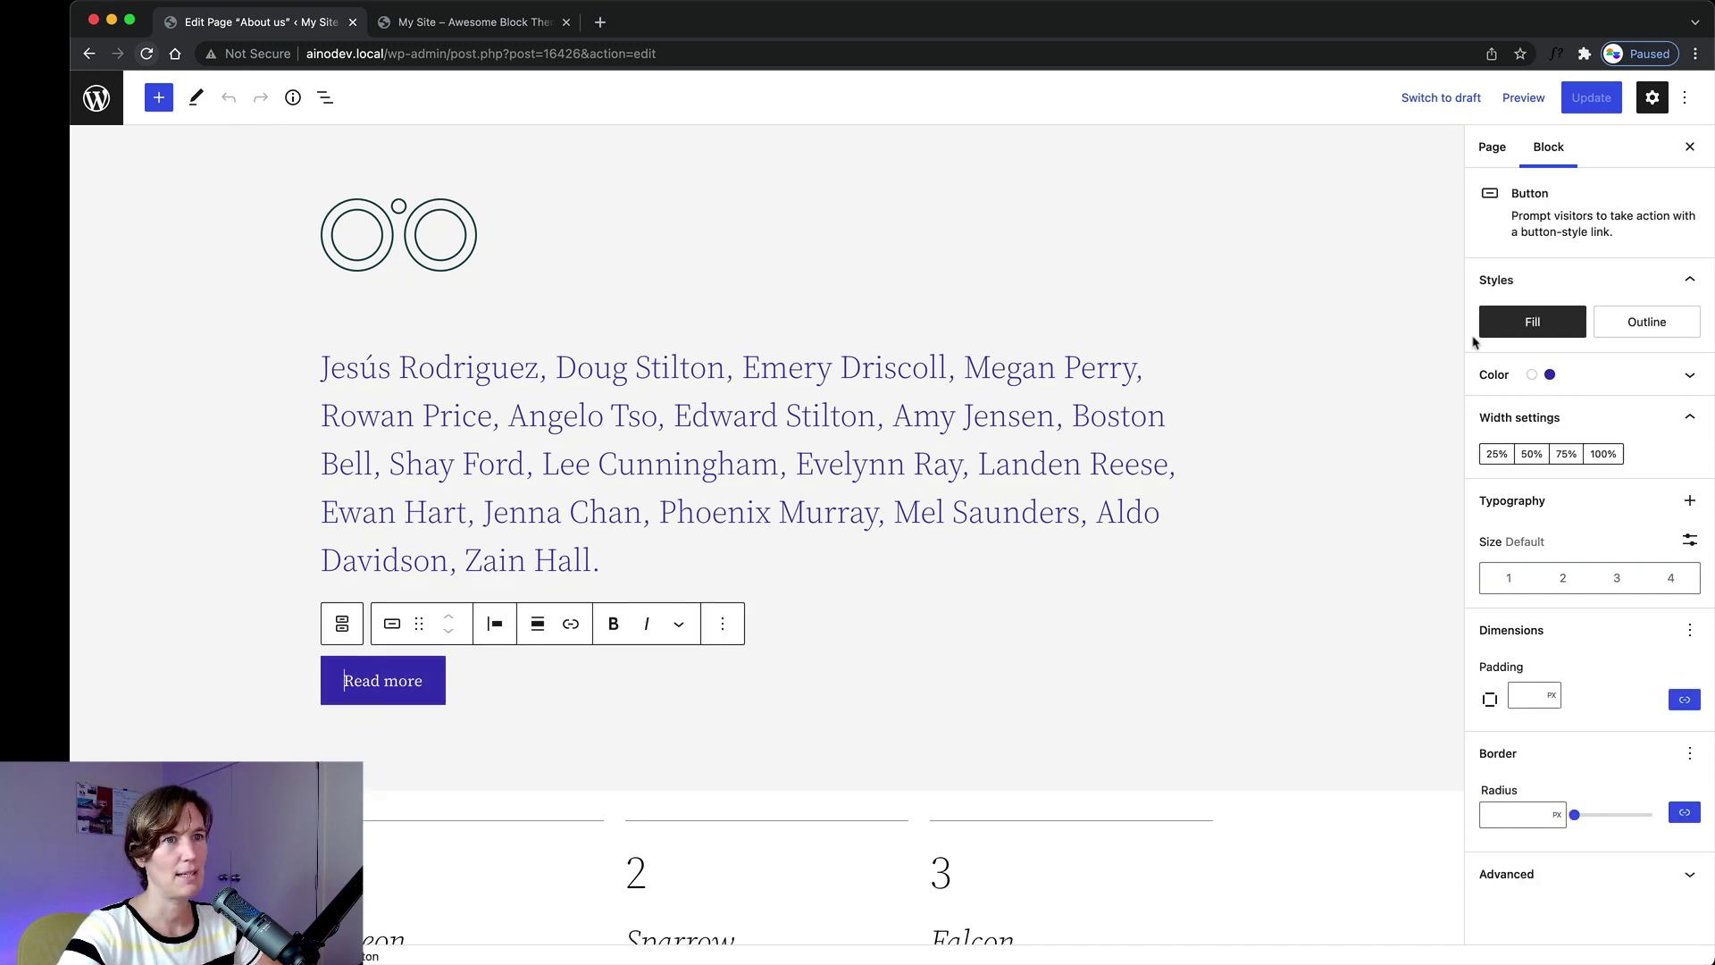
left_click(1526, 379)
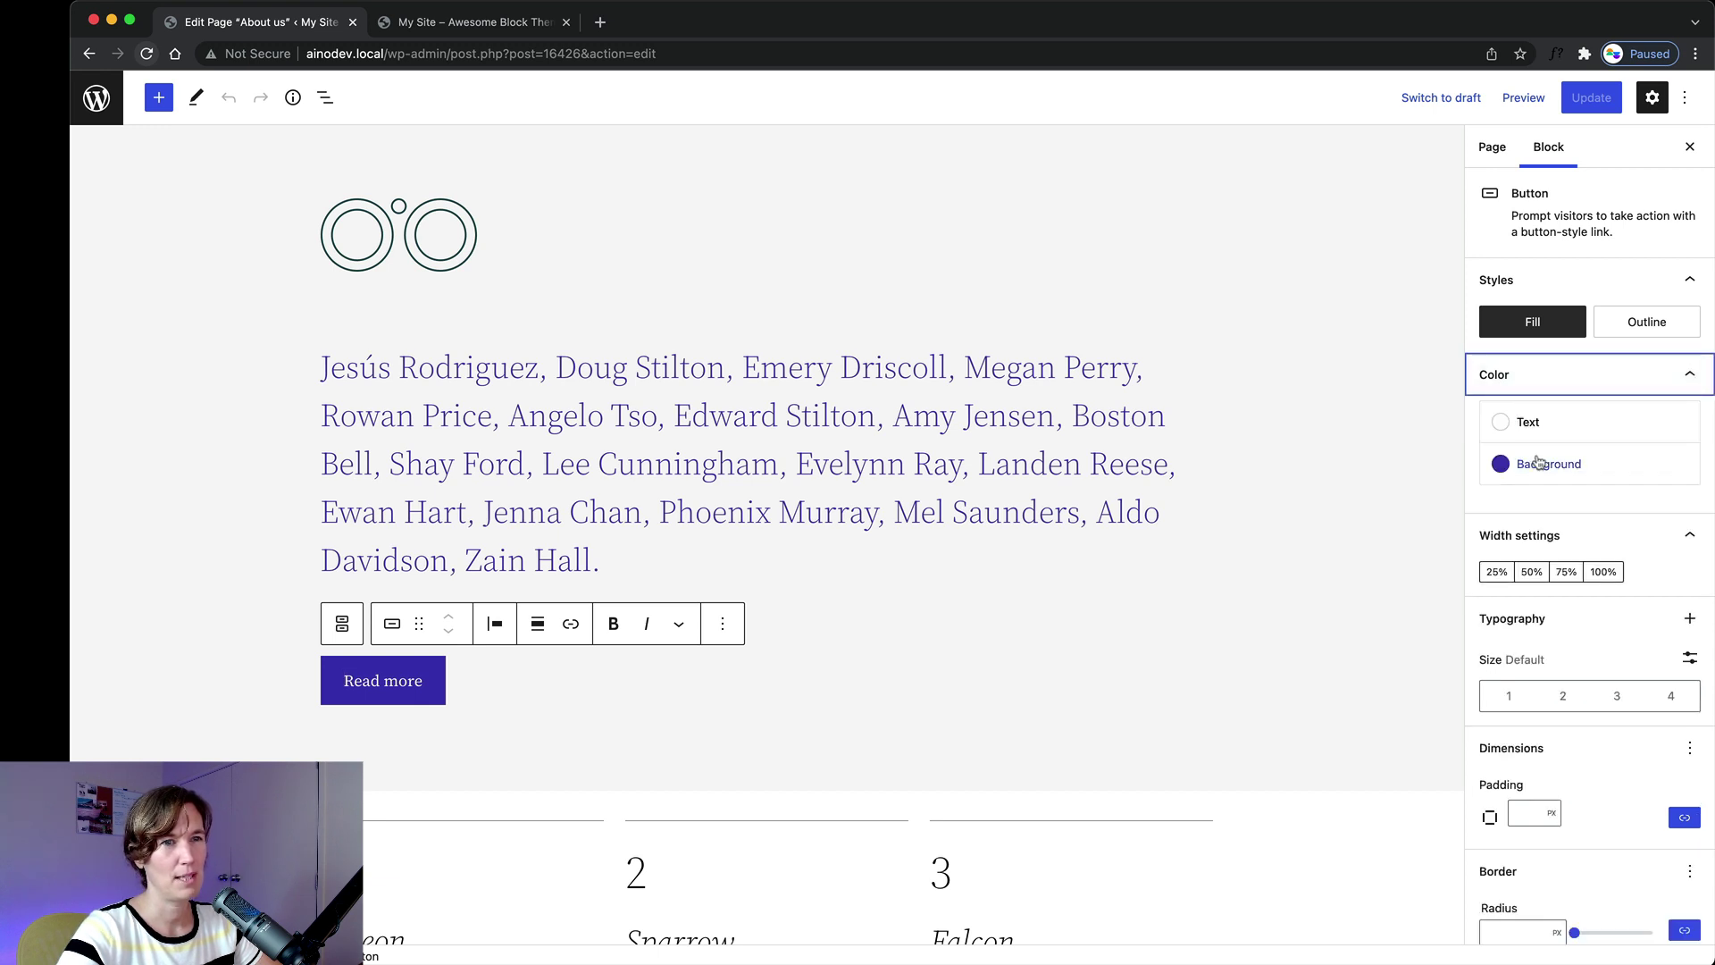
Inspect the block settings of the large names paragraph, and return to the page-level settings of "About us".
left_click(880, 411)
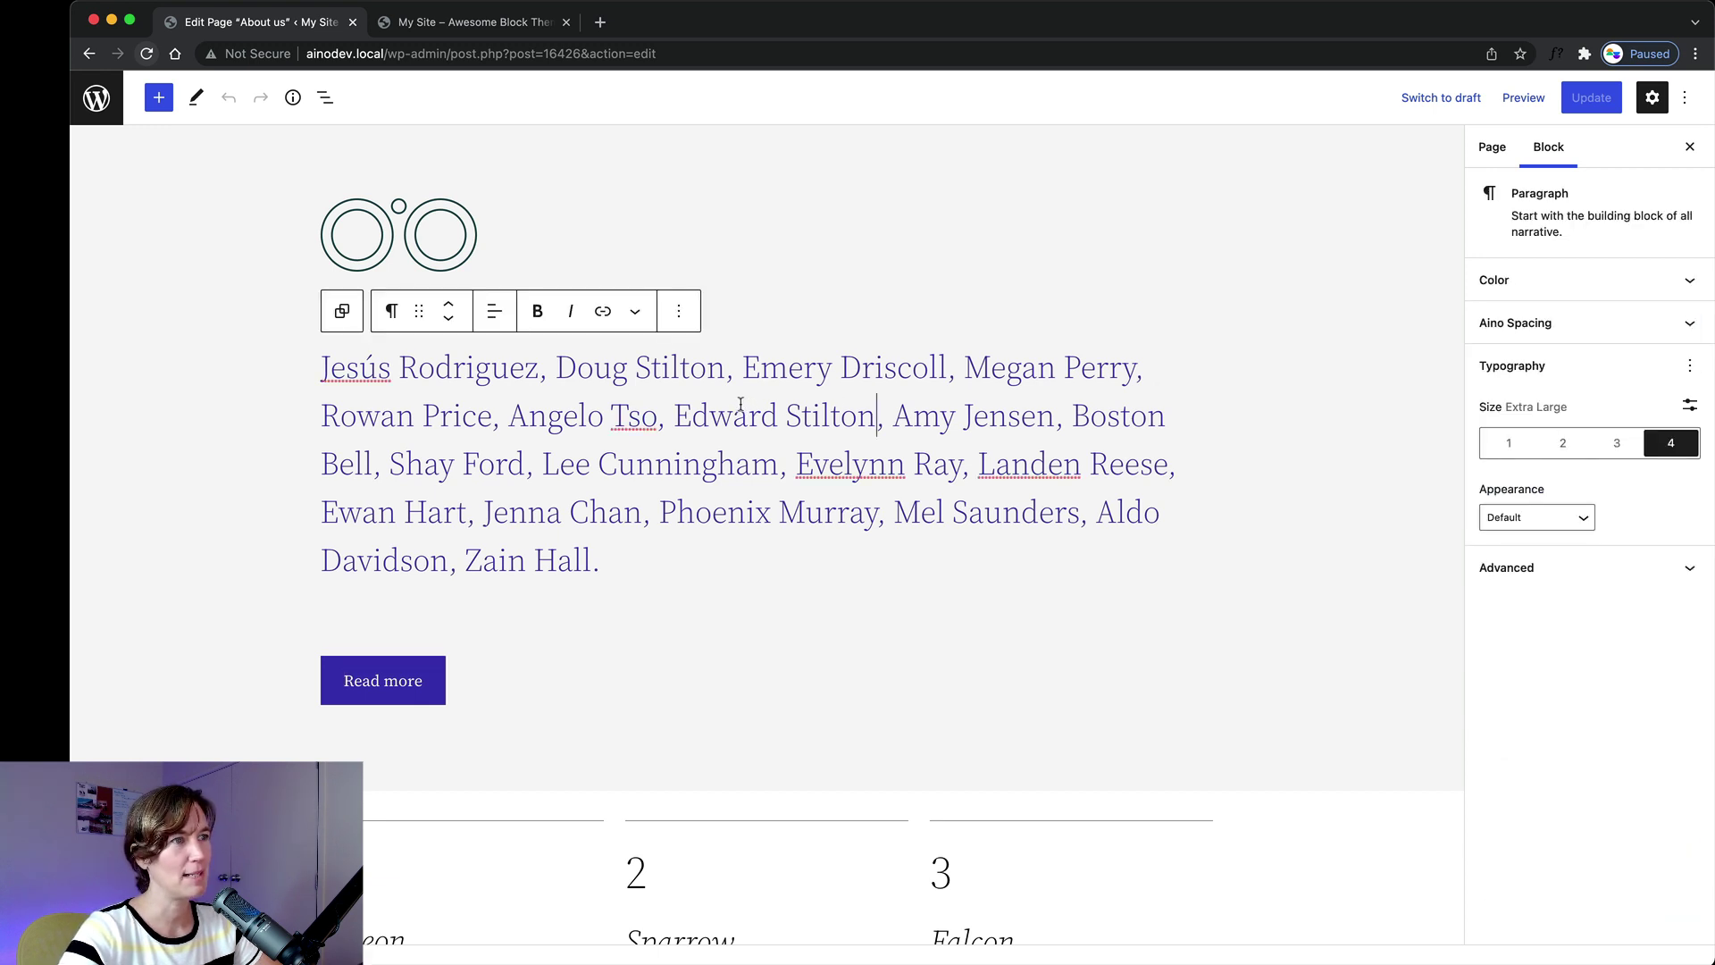
scroll(741, 404, "down", 1)
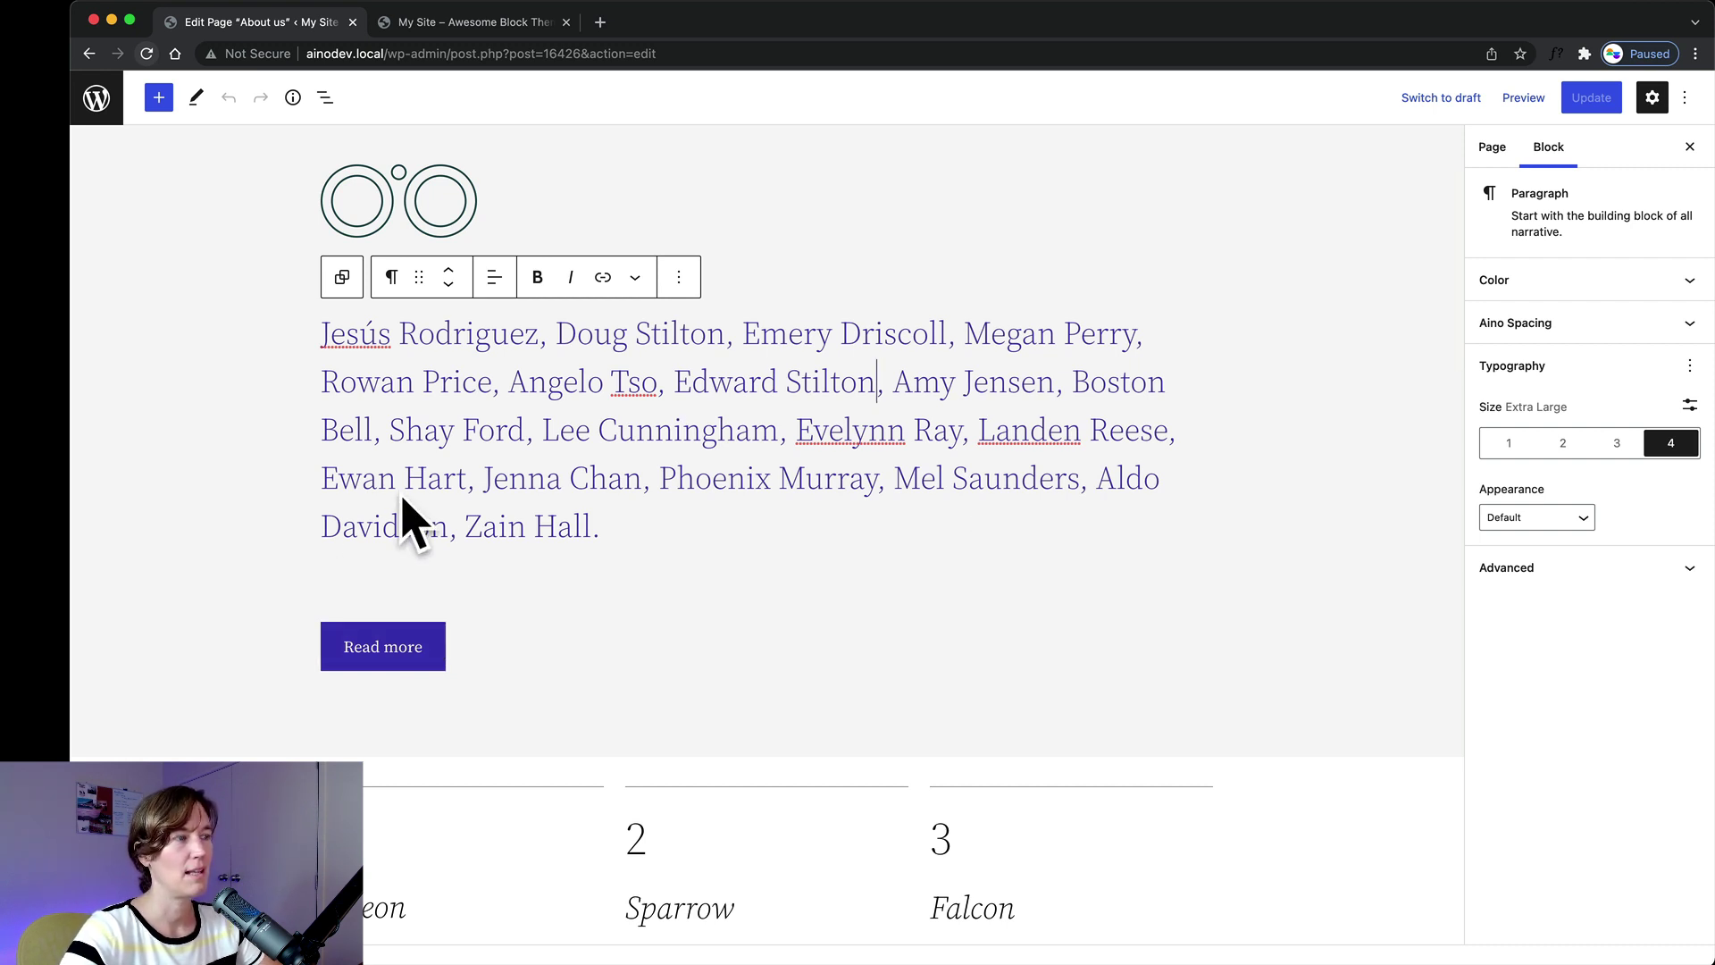
left_click(635, 539)
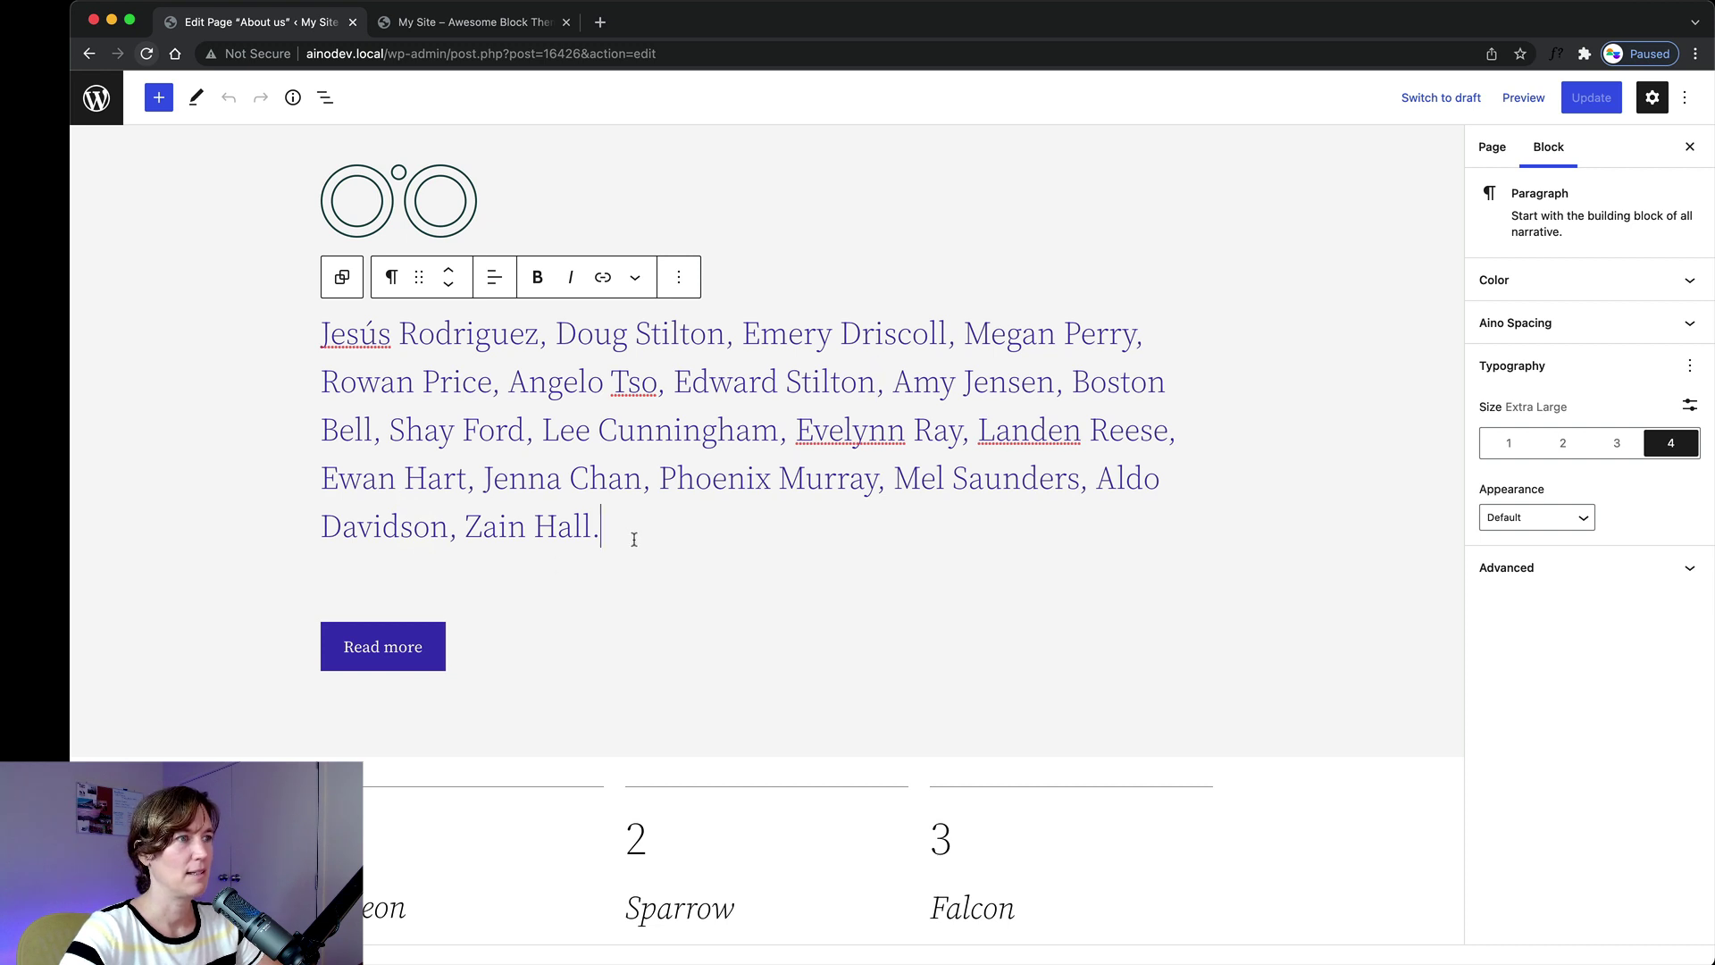
left_click(474, 527)
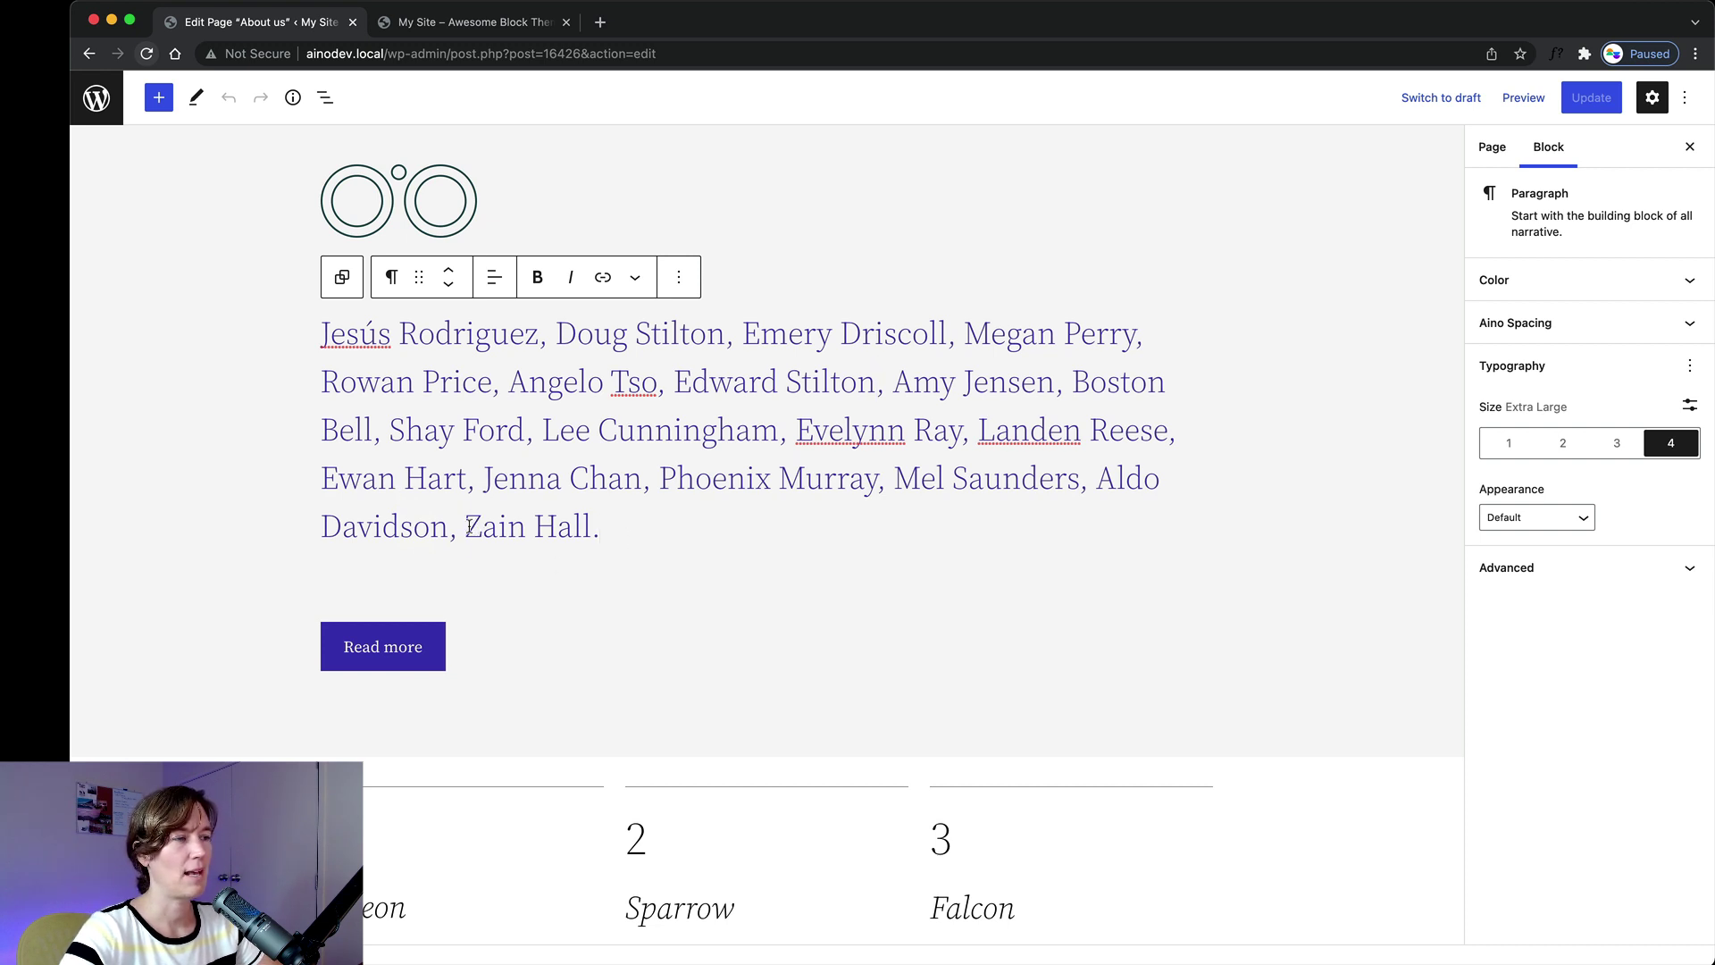
scroll(468, 527, "up", 3)
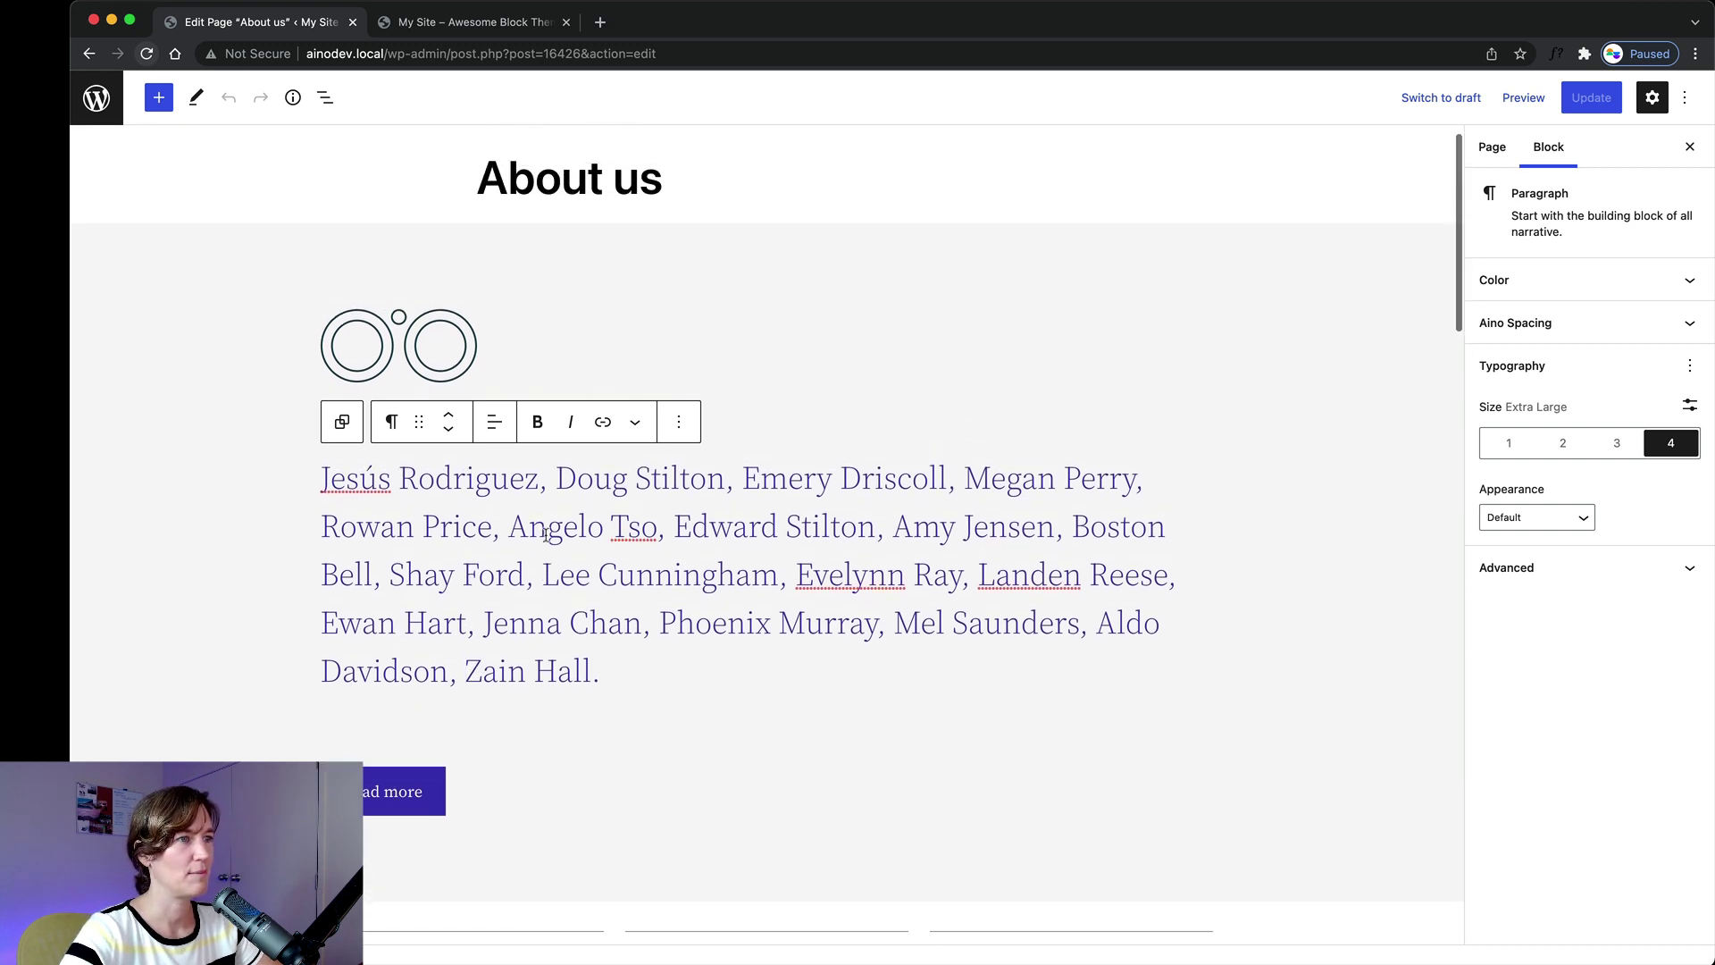
scroll(516, 533, "up", 1)
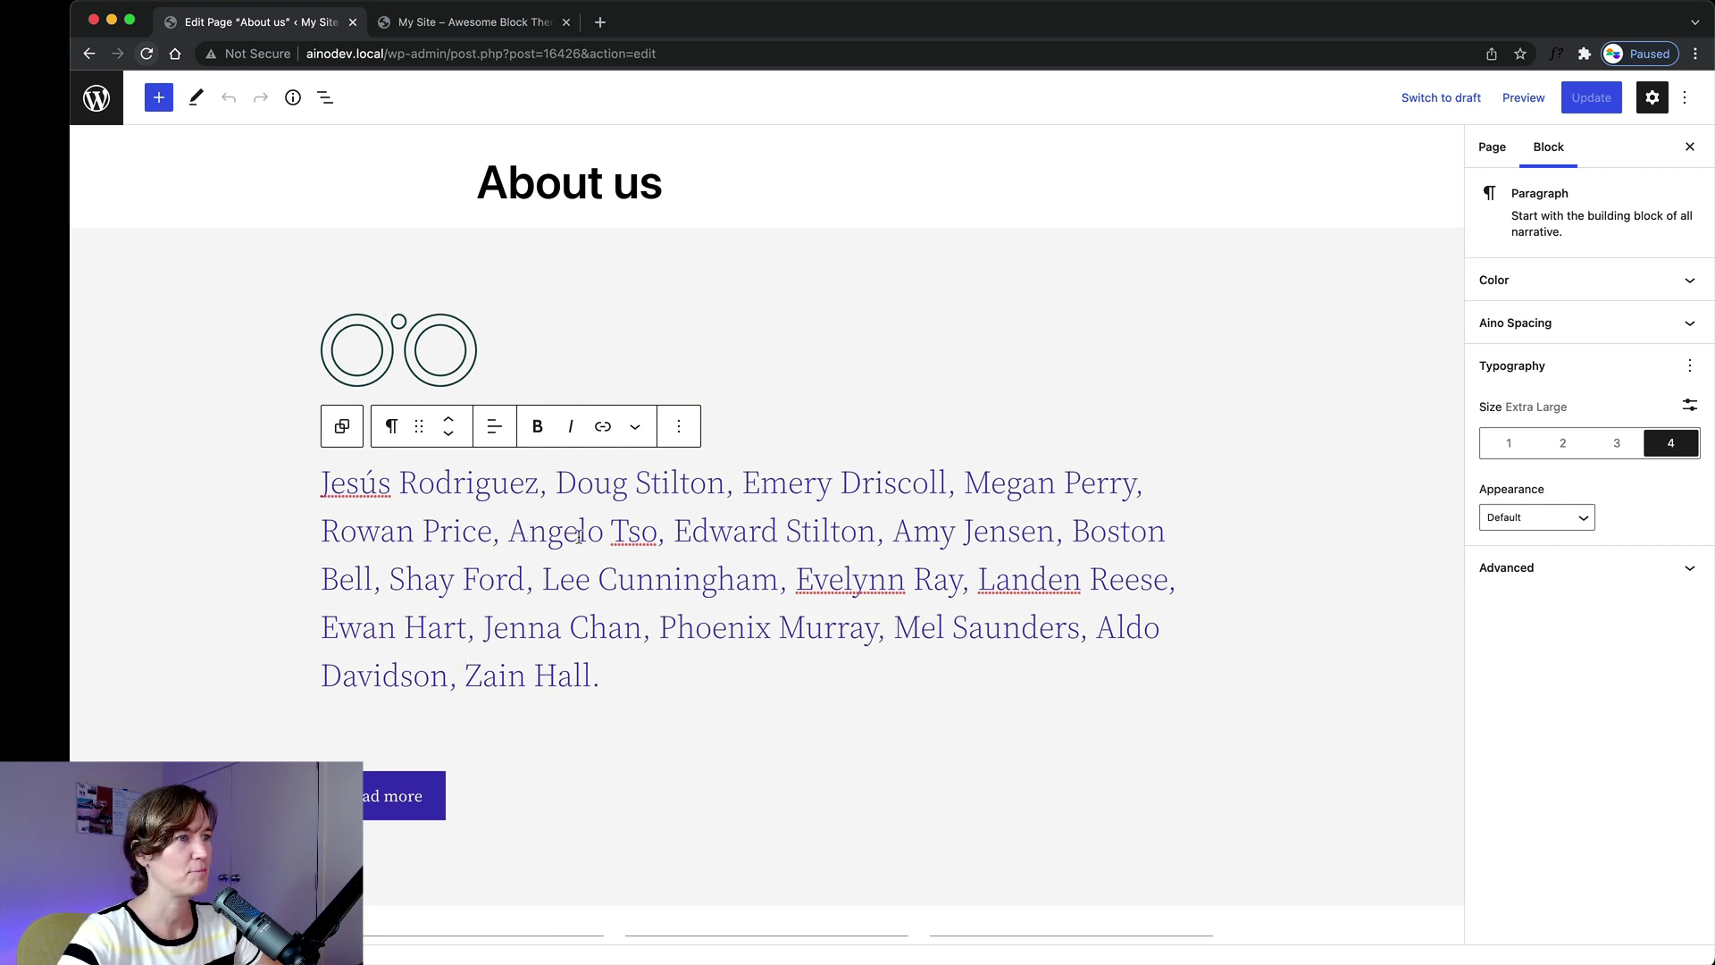
scroll(530, 530, "up", 1)
left_click(781, 211)
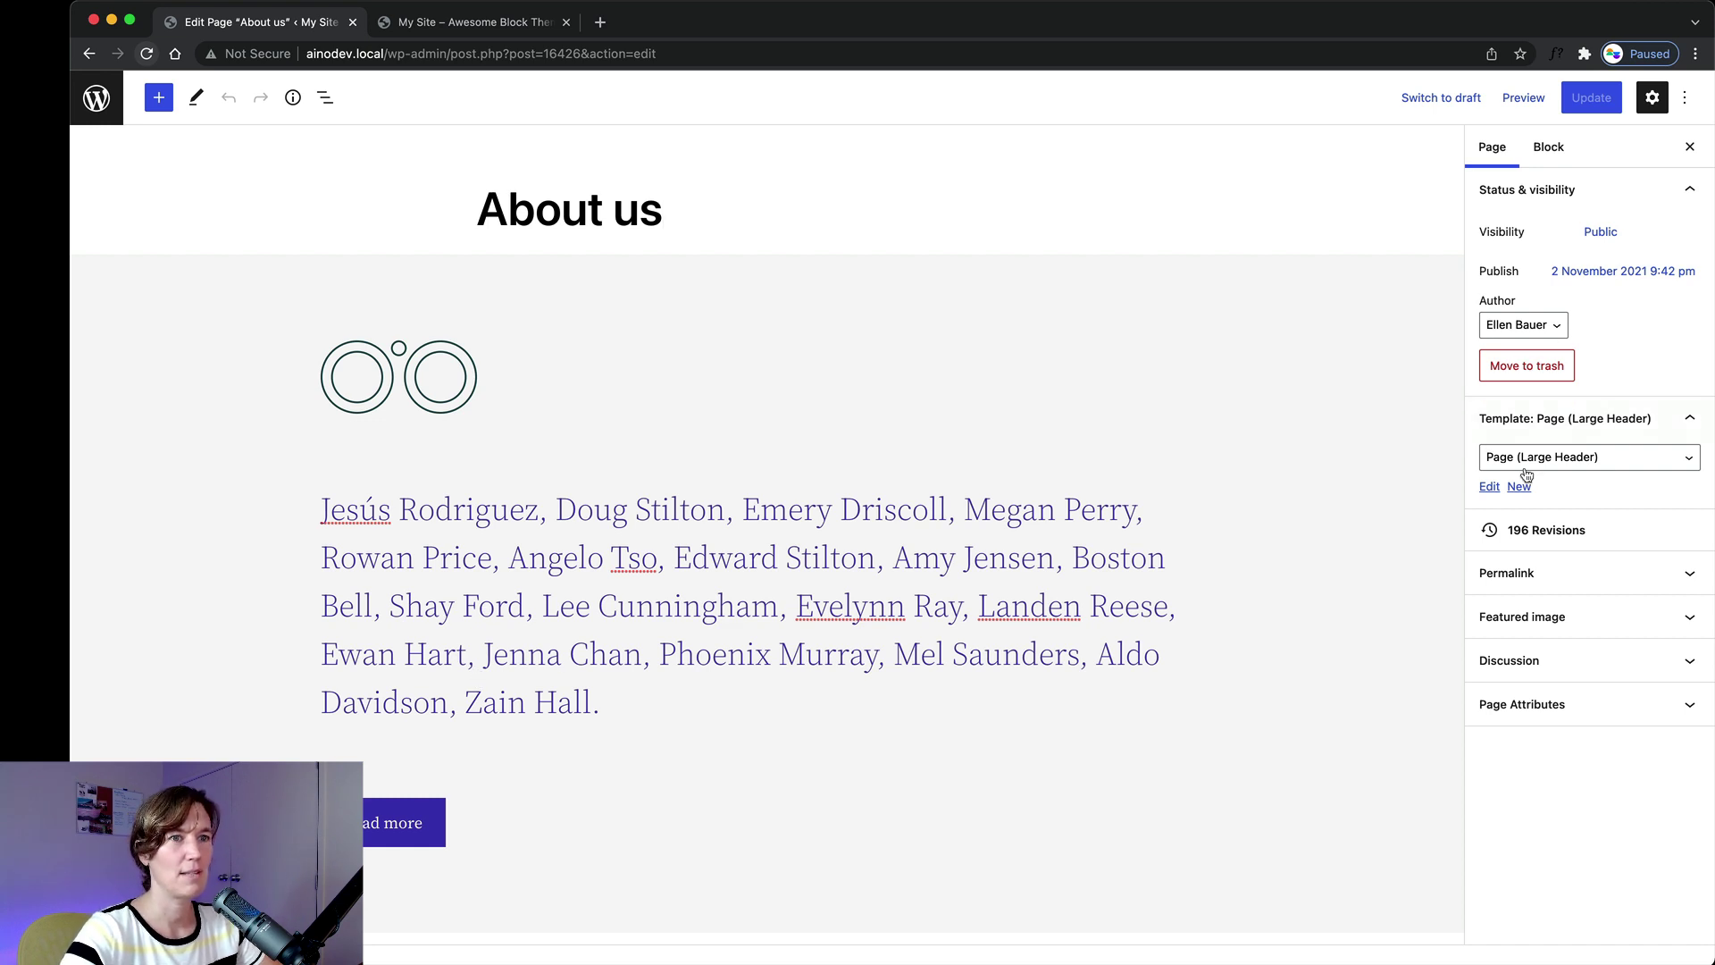
Look over the "About us" page from its title through the names paragraph and "Read more" button to the three membership columns.
scroll(968, 560, "down", 1)
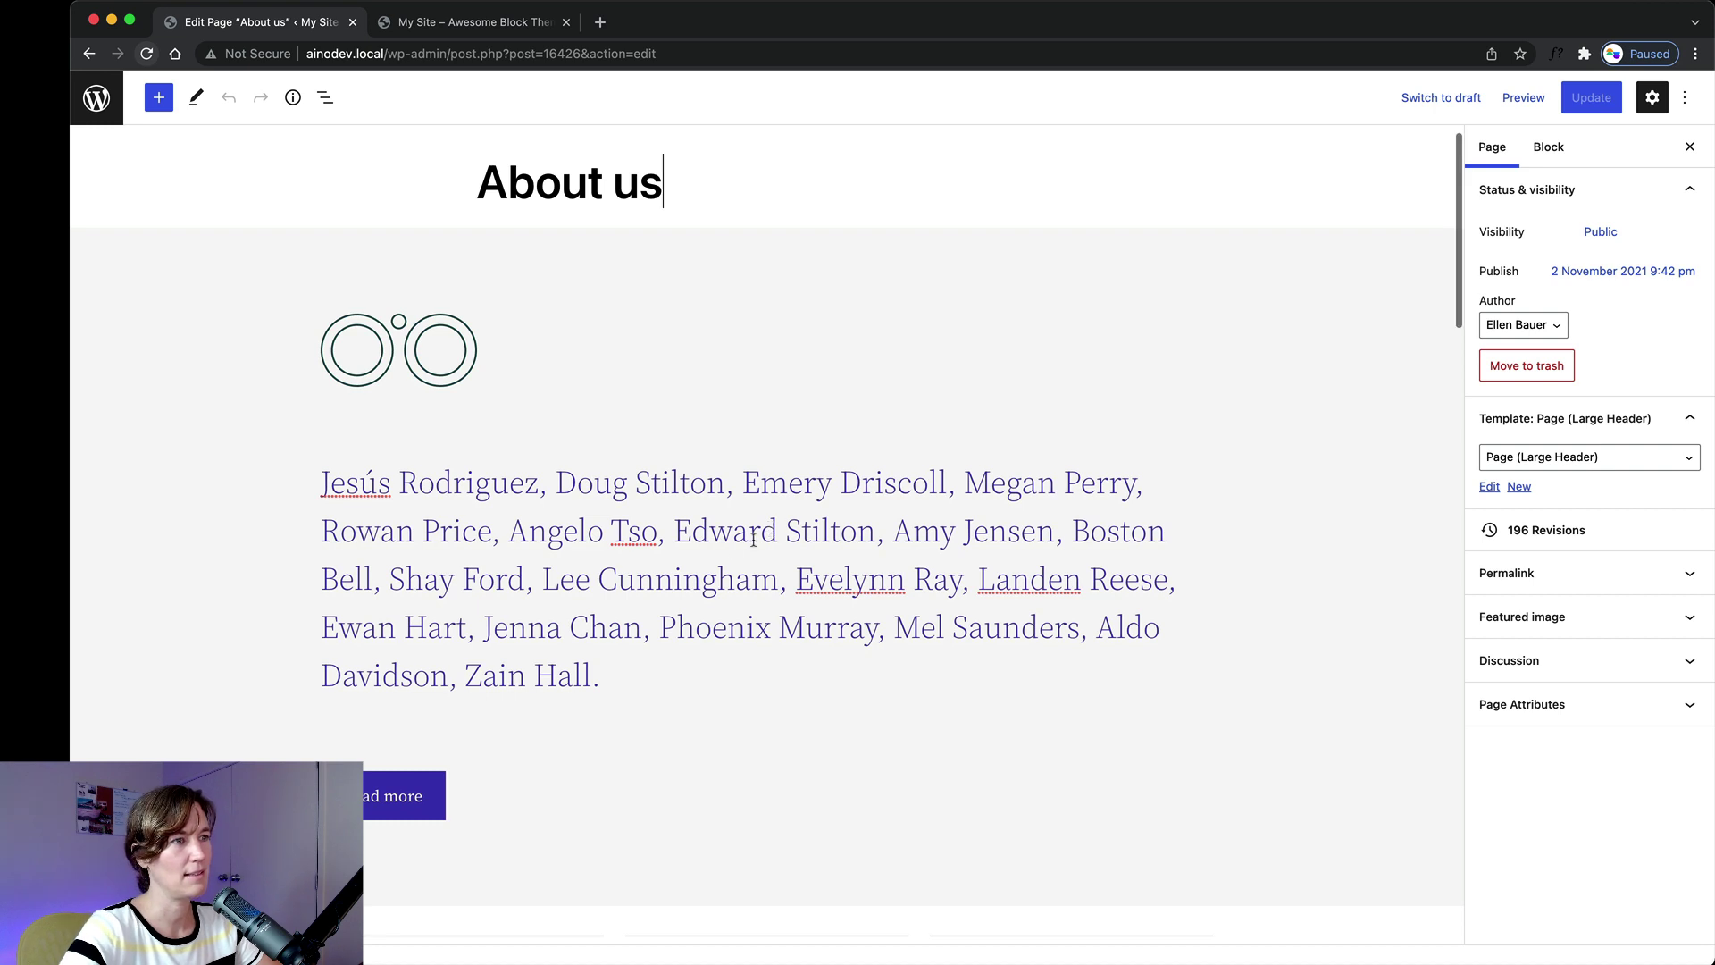
scroll(572, 634, "down", 2)
scroll(499, 554, "down", 1)
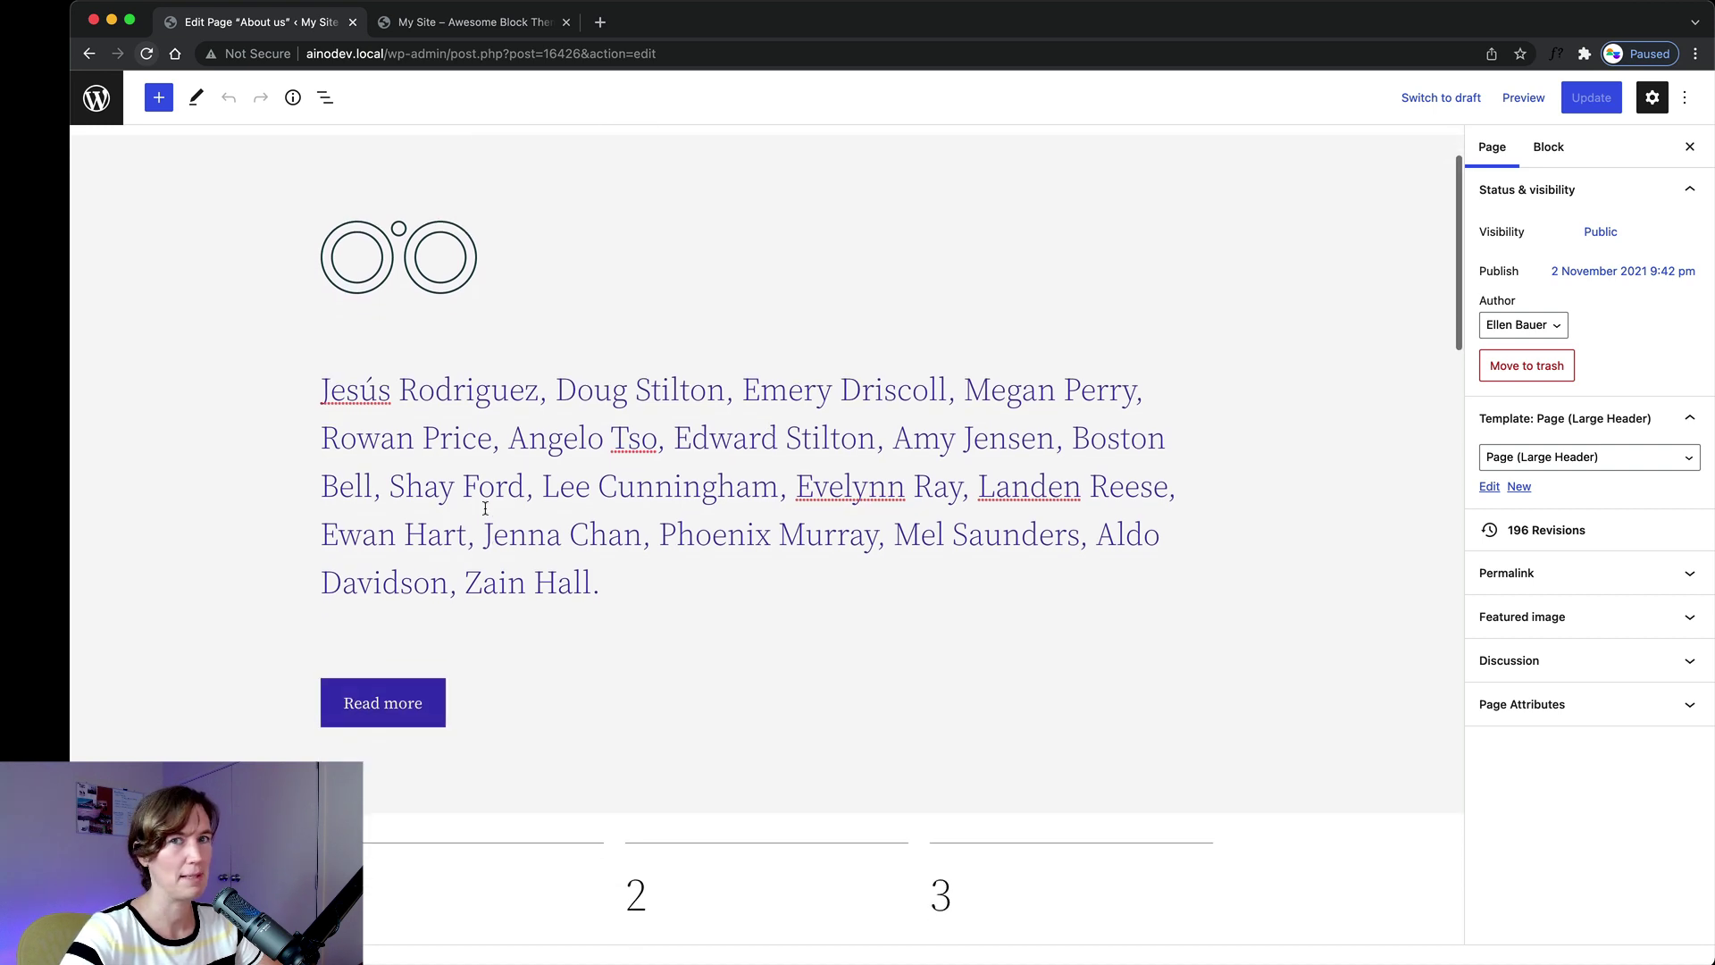
scroll(487, 508, "up", 3)
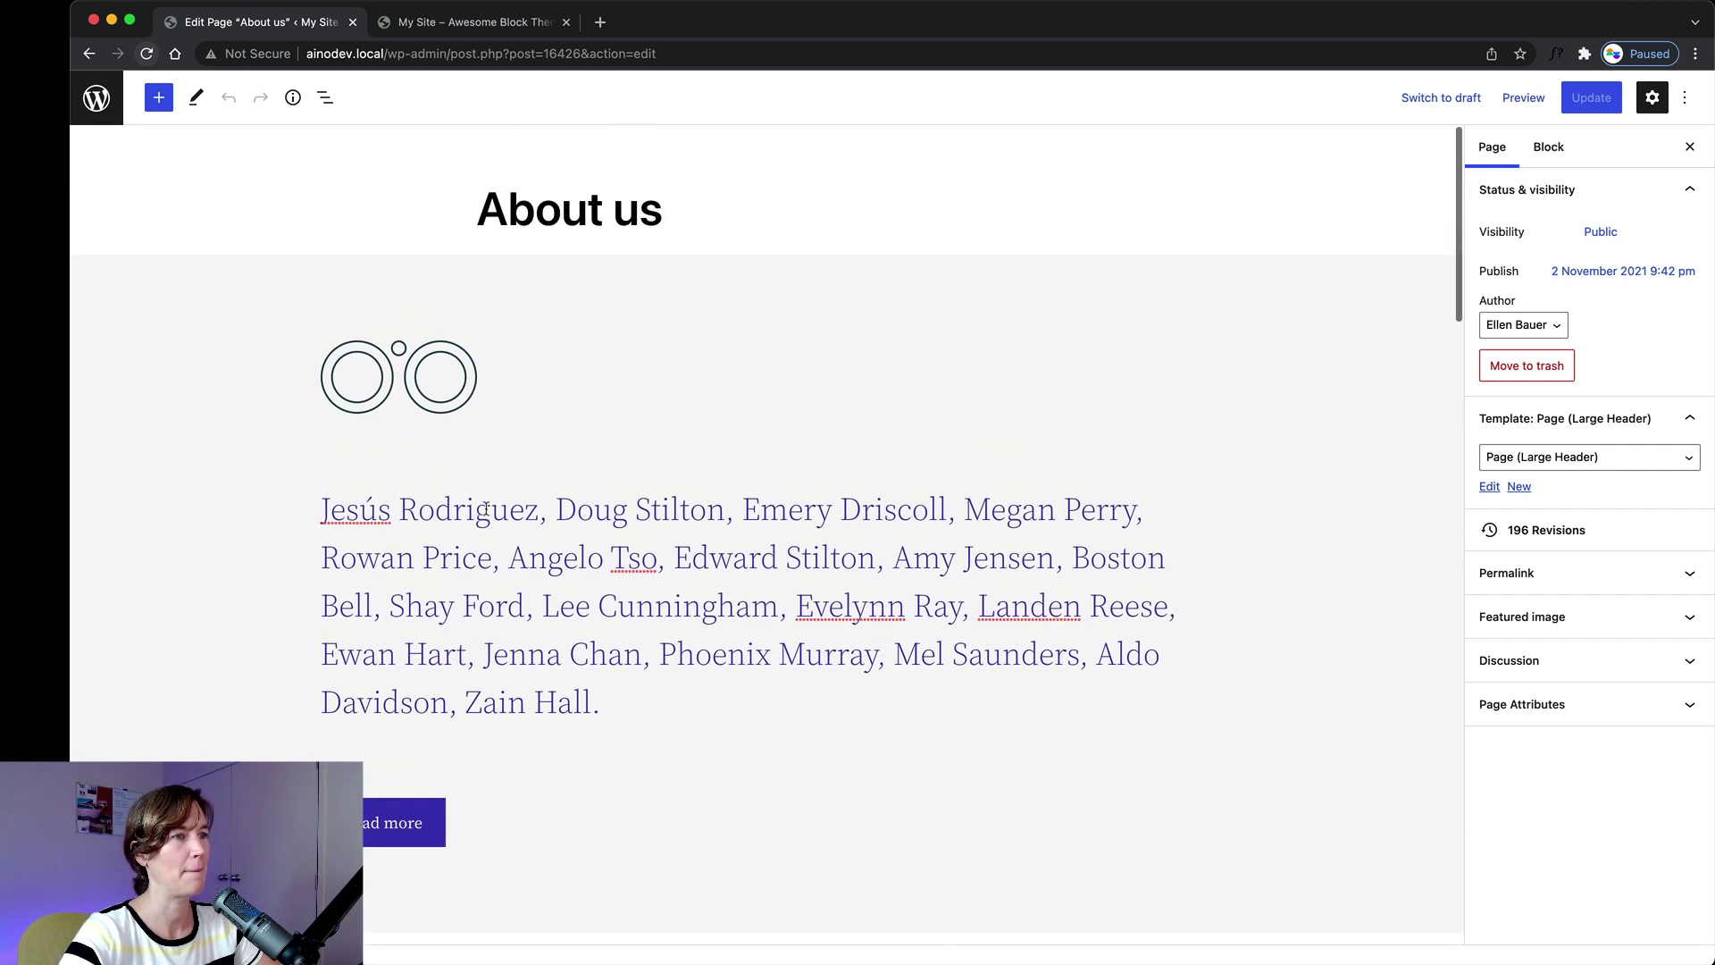
scroll(486, 607, "down", 1)
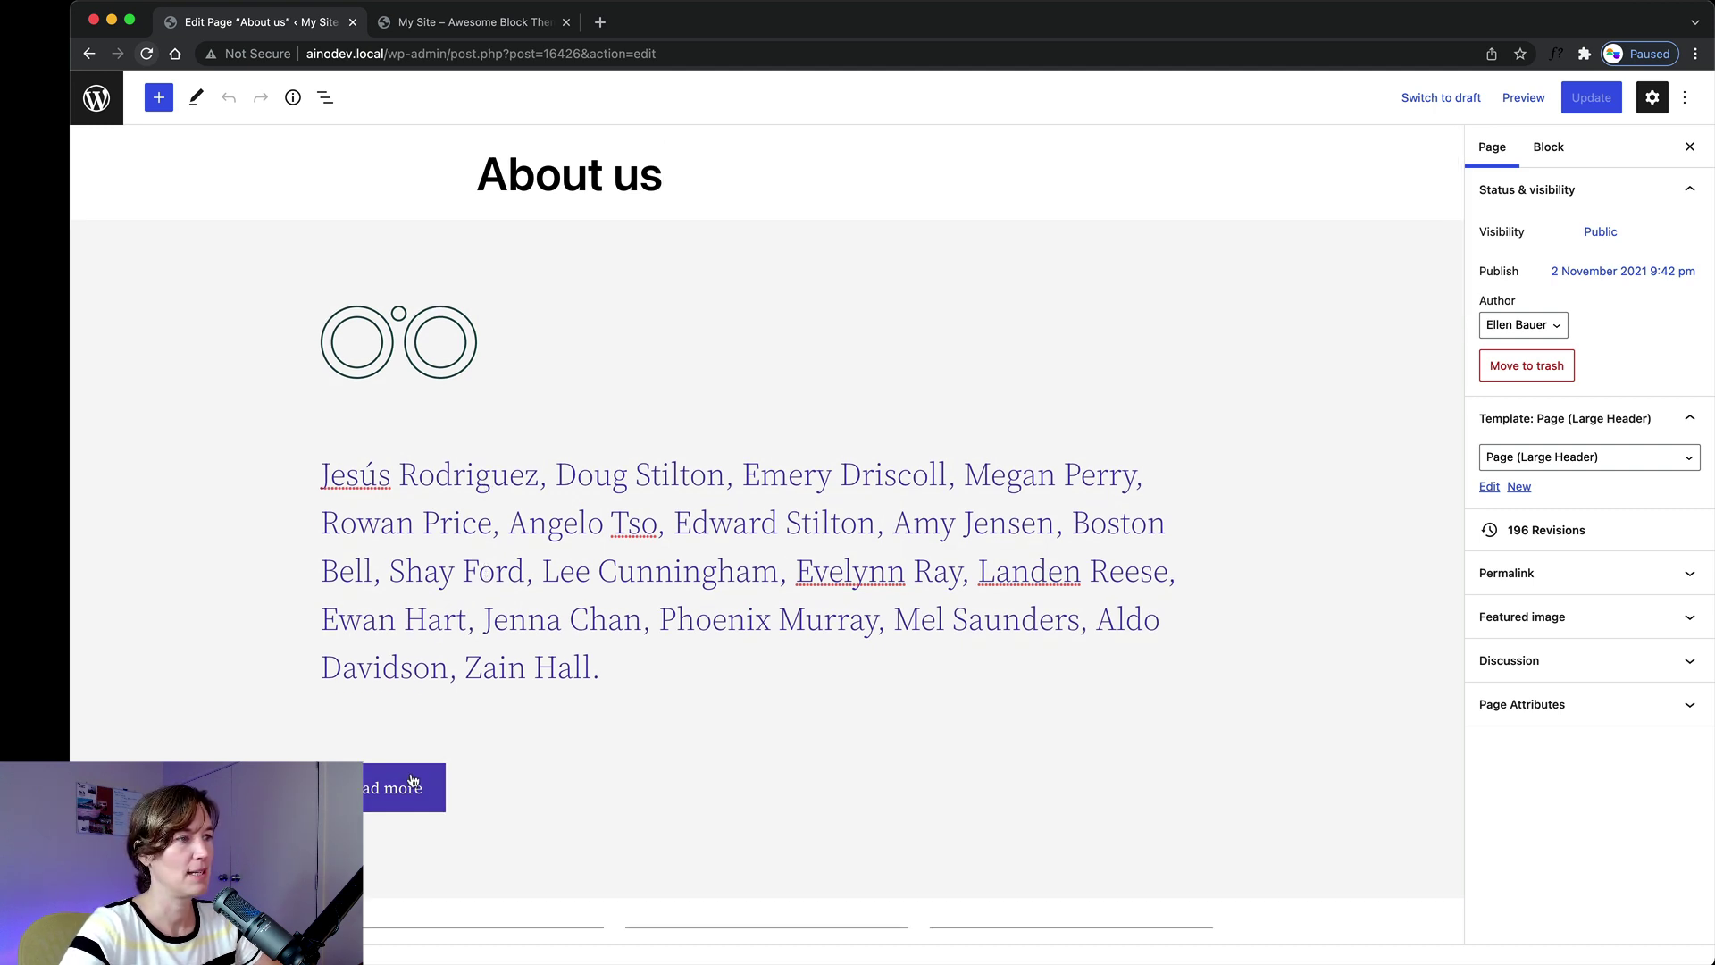
scroll(425, 772, "down", 1)
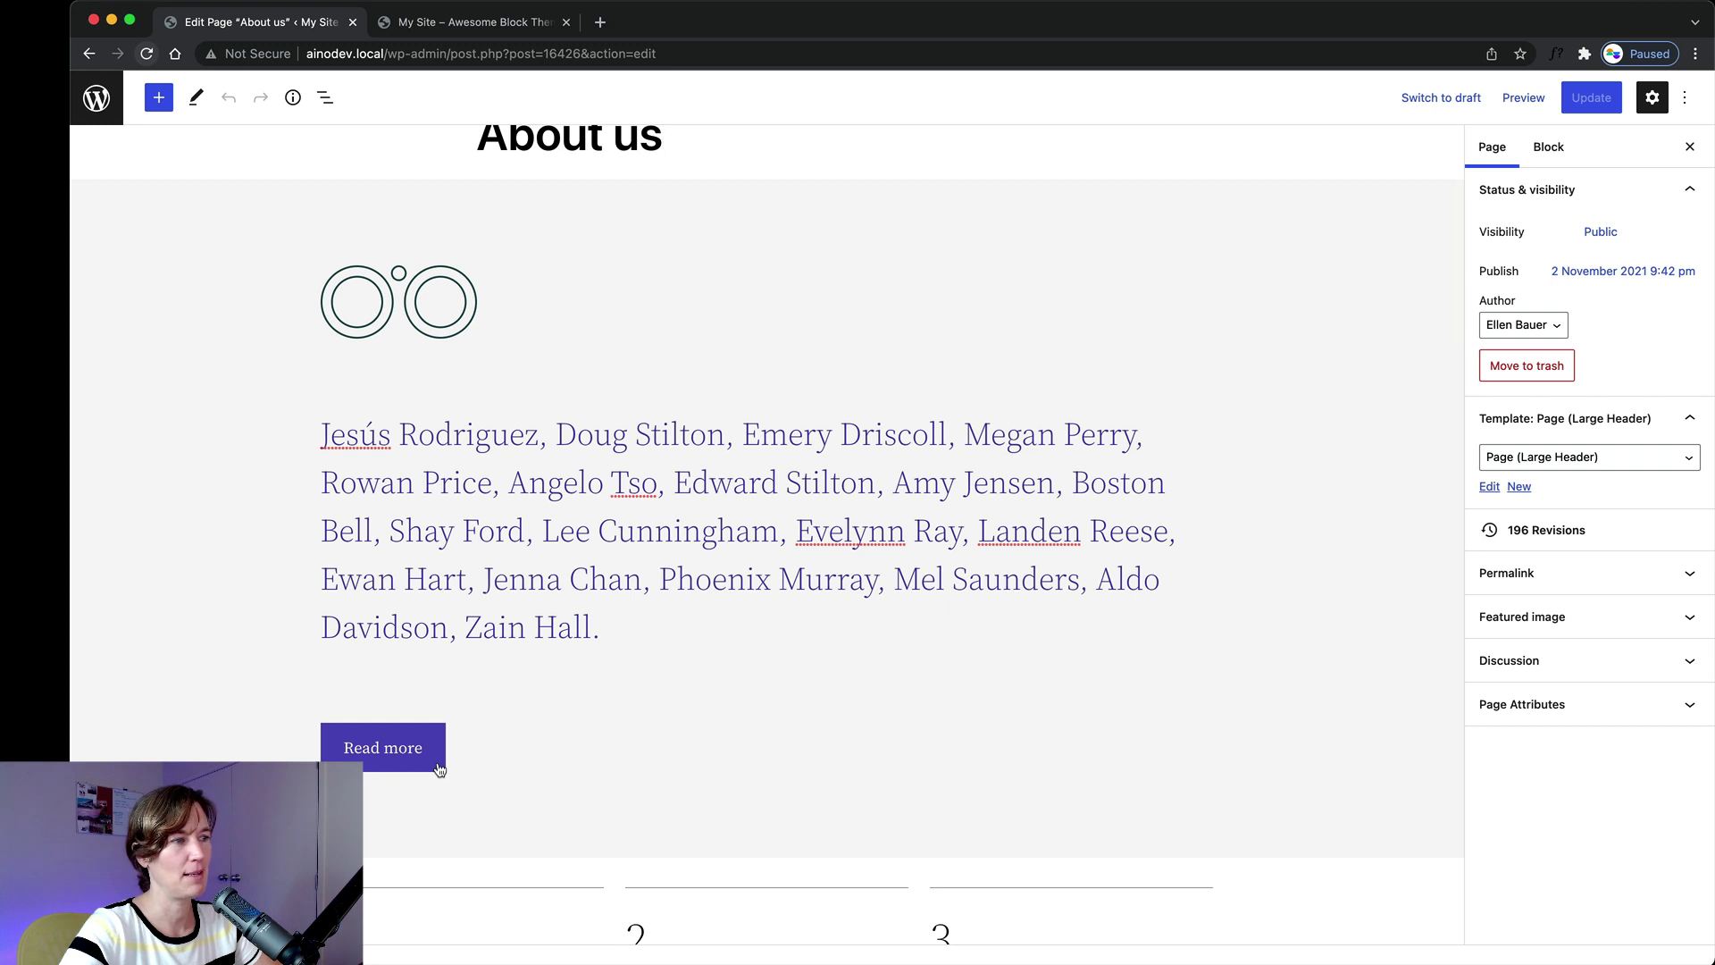
scroll(455, 441, "down", 5)
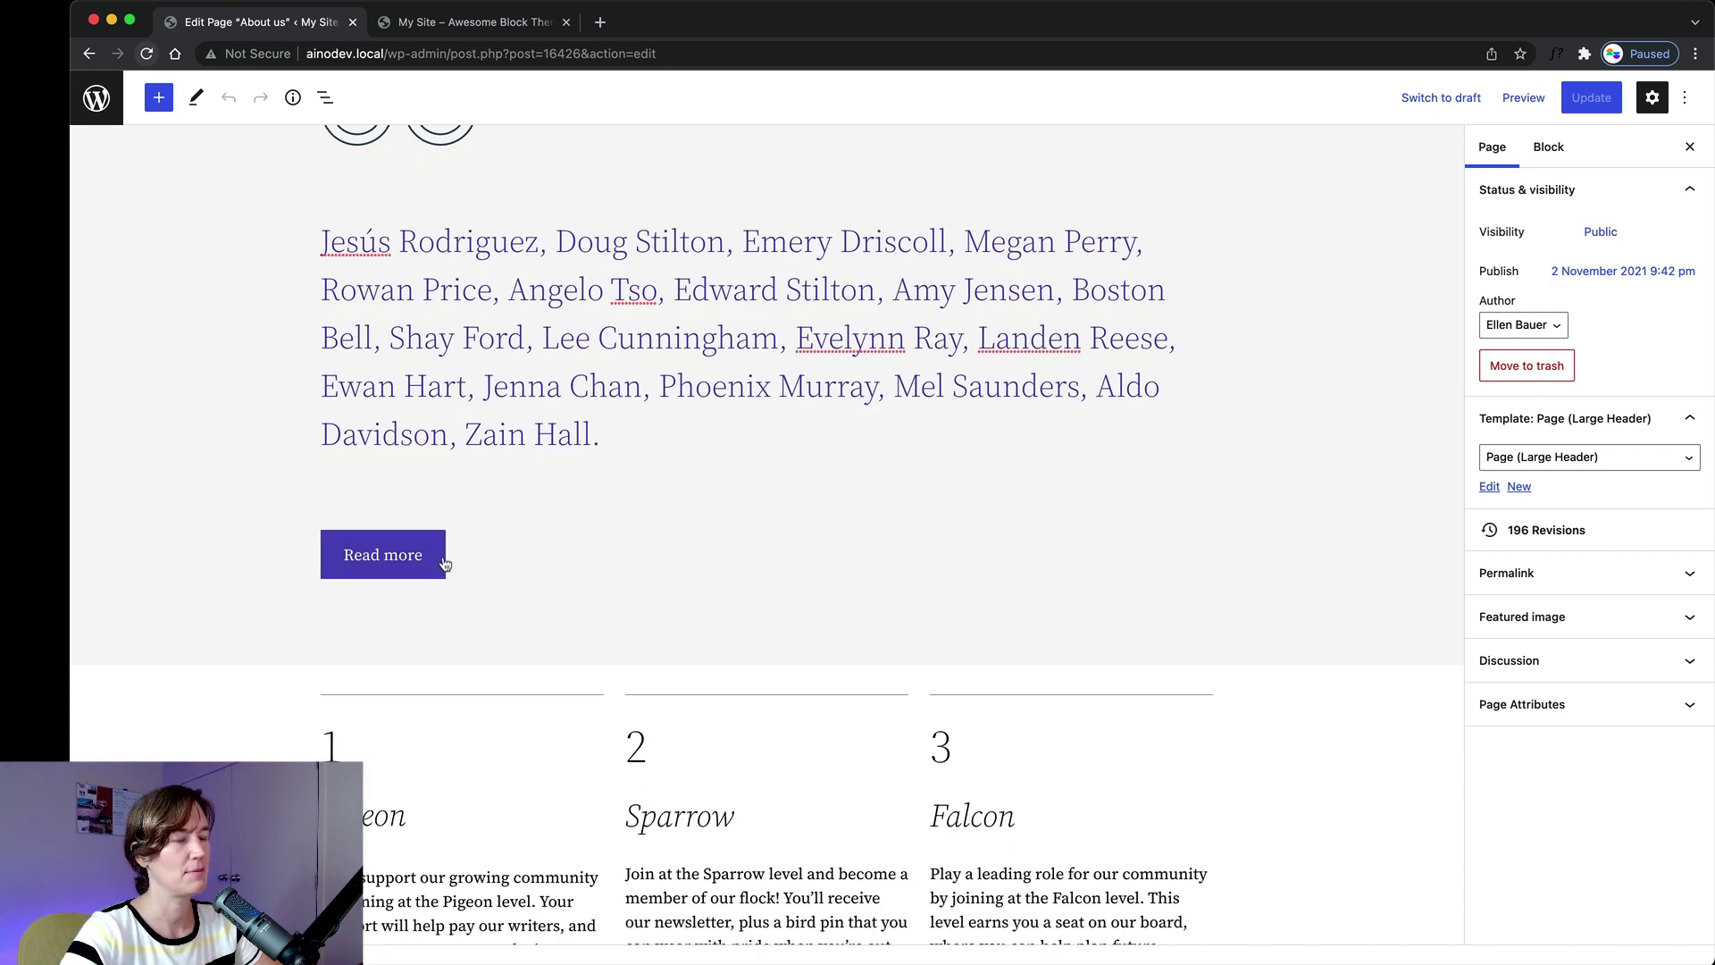
scroll(443, 563, "down", 3)
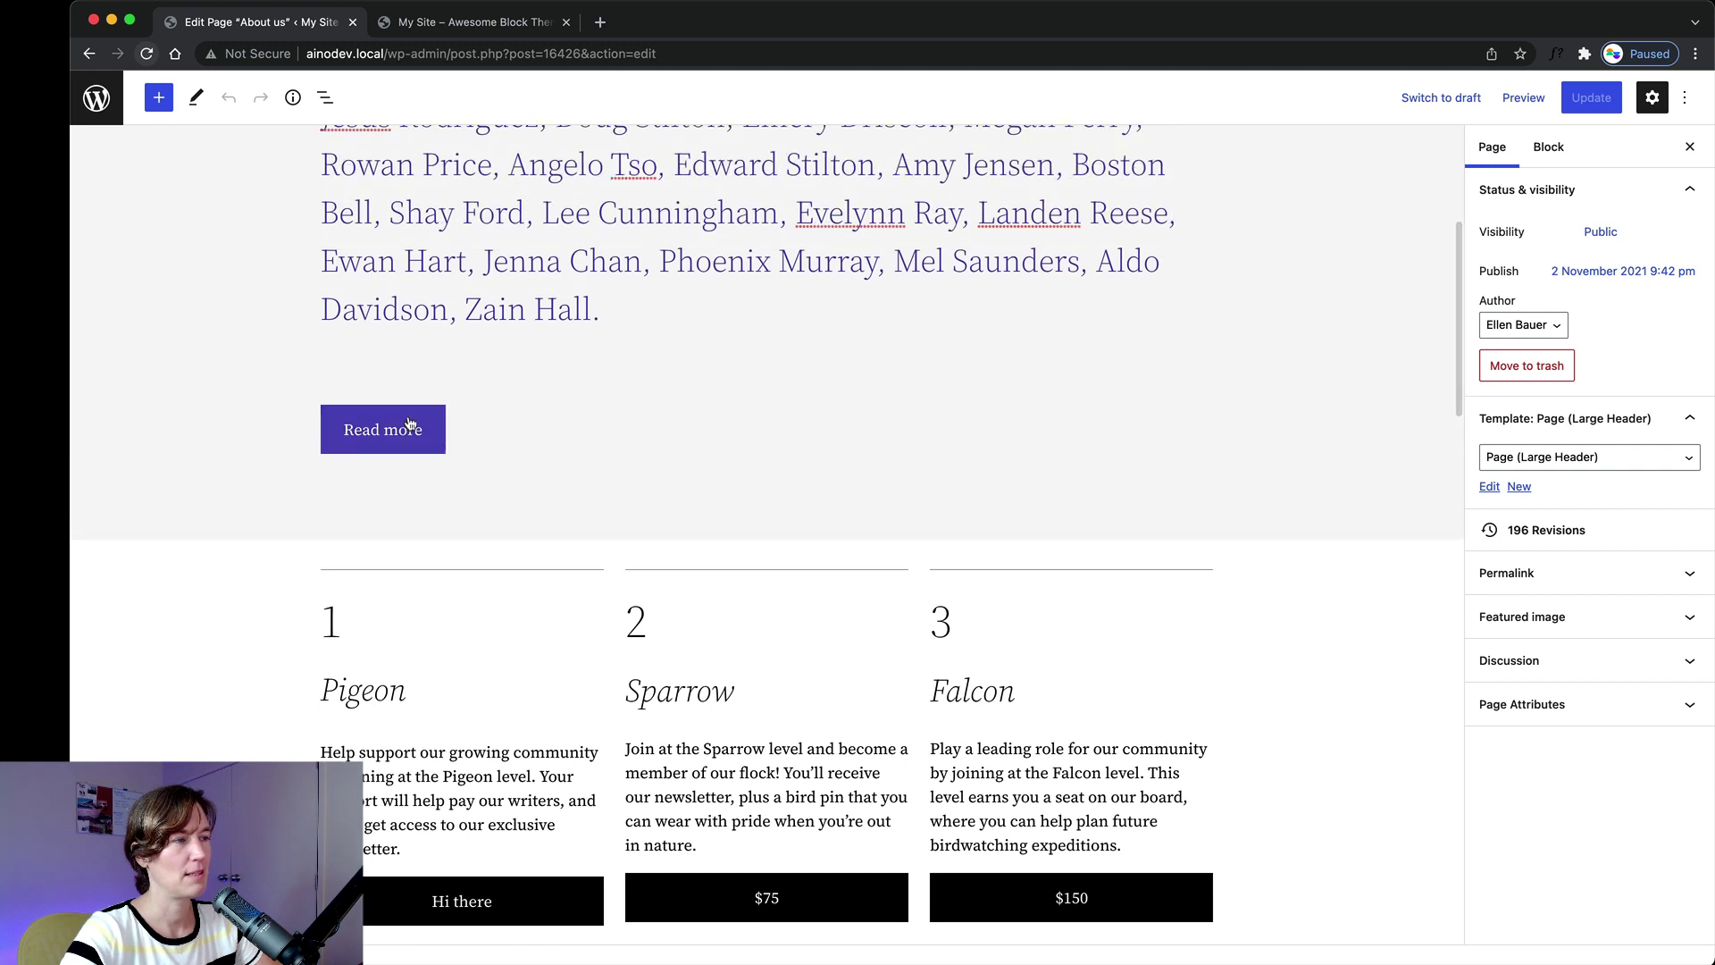
scroll(410, 423, "up", 5)
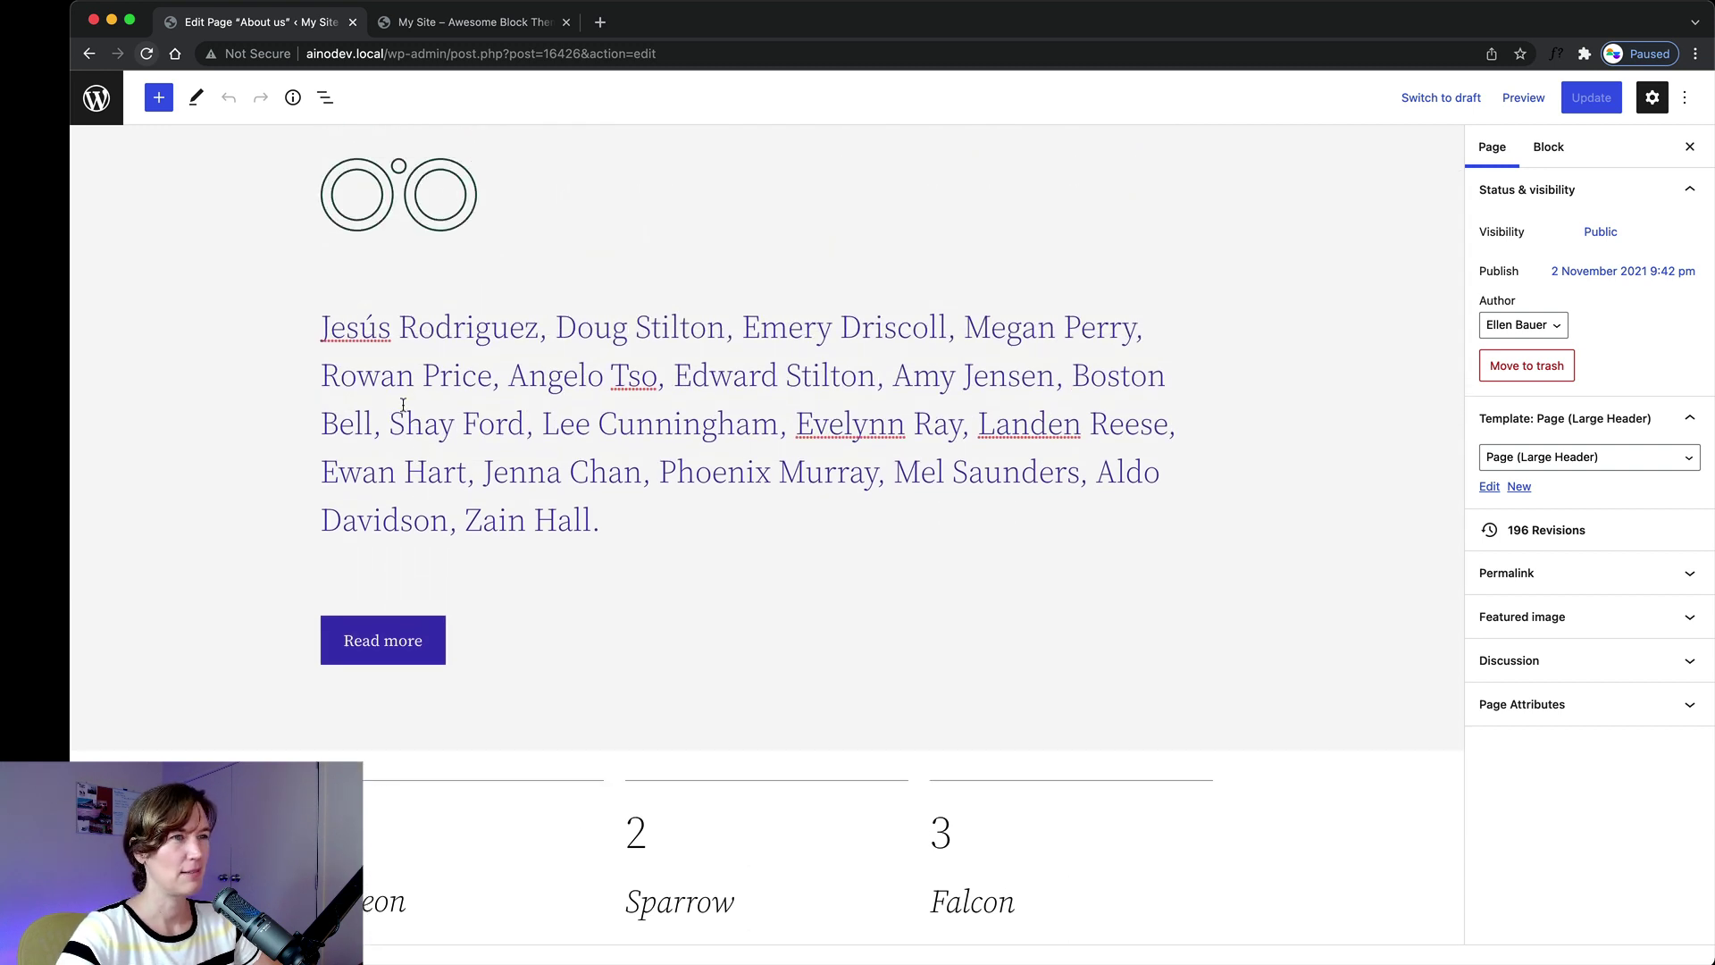
scroll(403, 405, "up", 4)
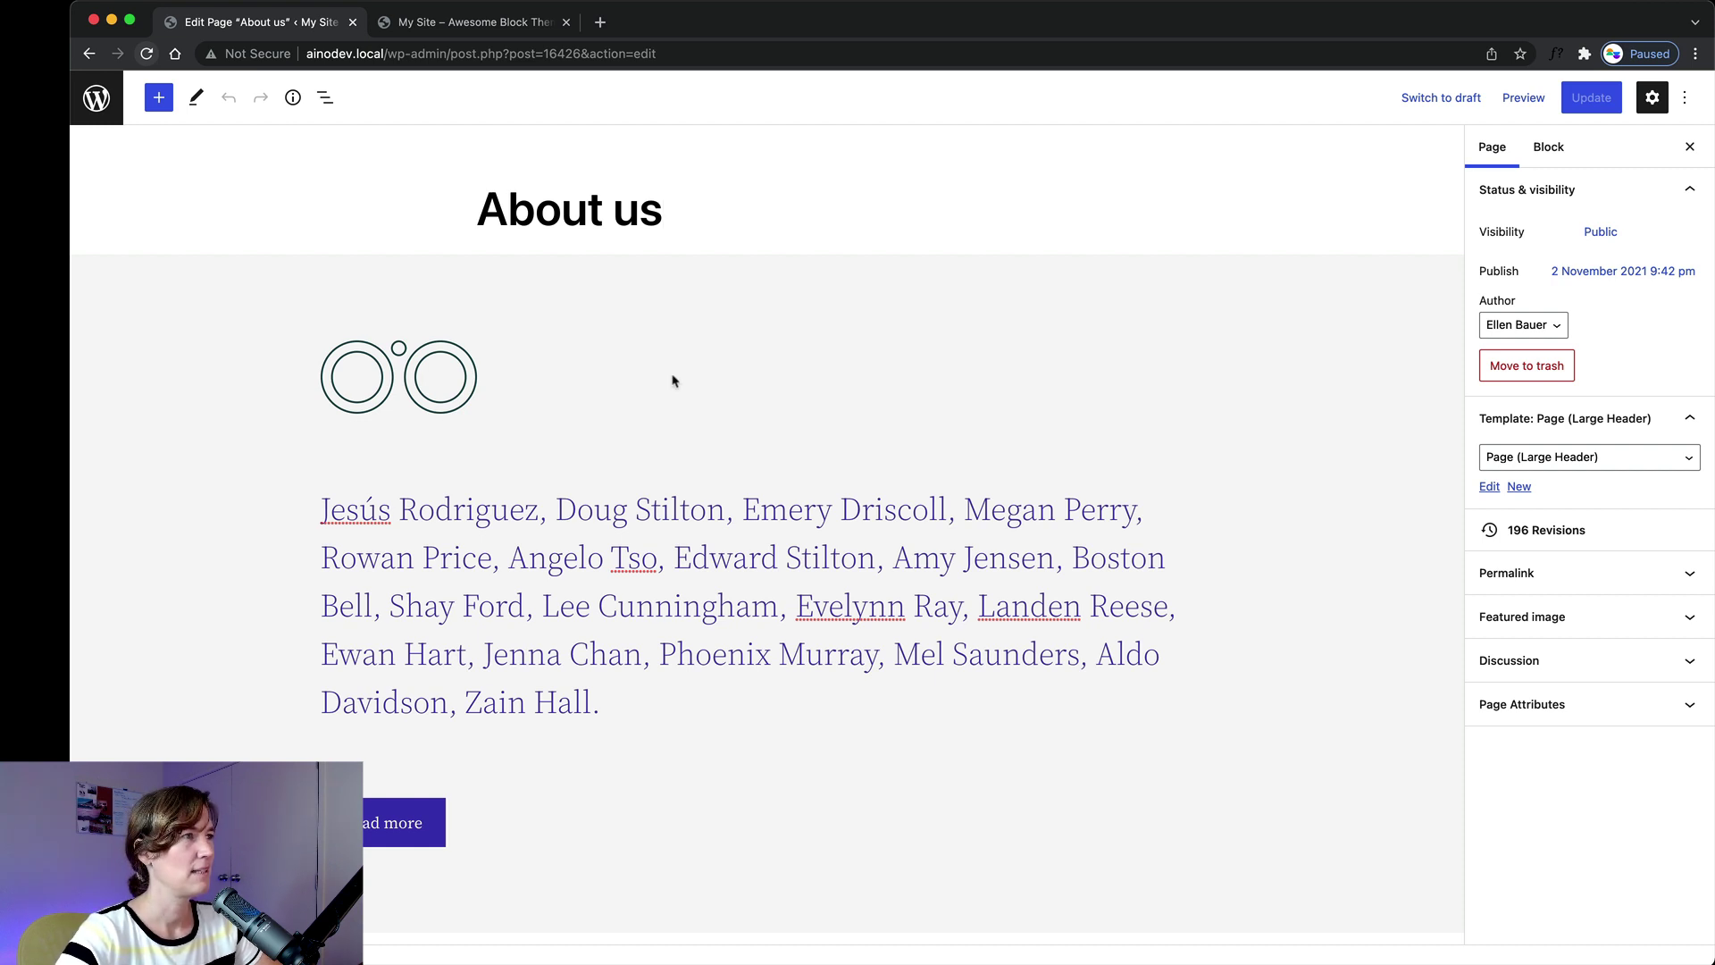
Leave the page for the site editor's Home template and show its block structure in List View.
left_click(99, 105)
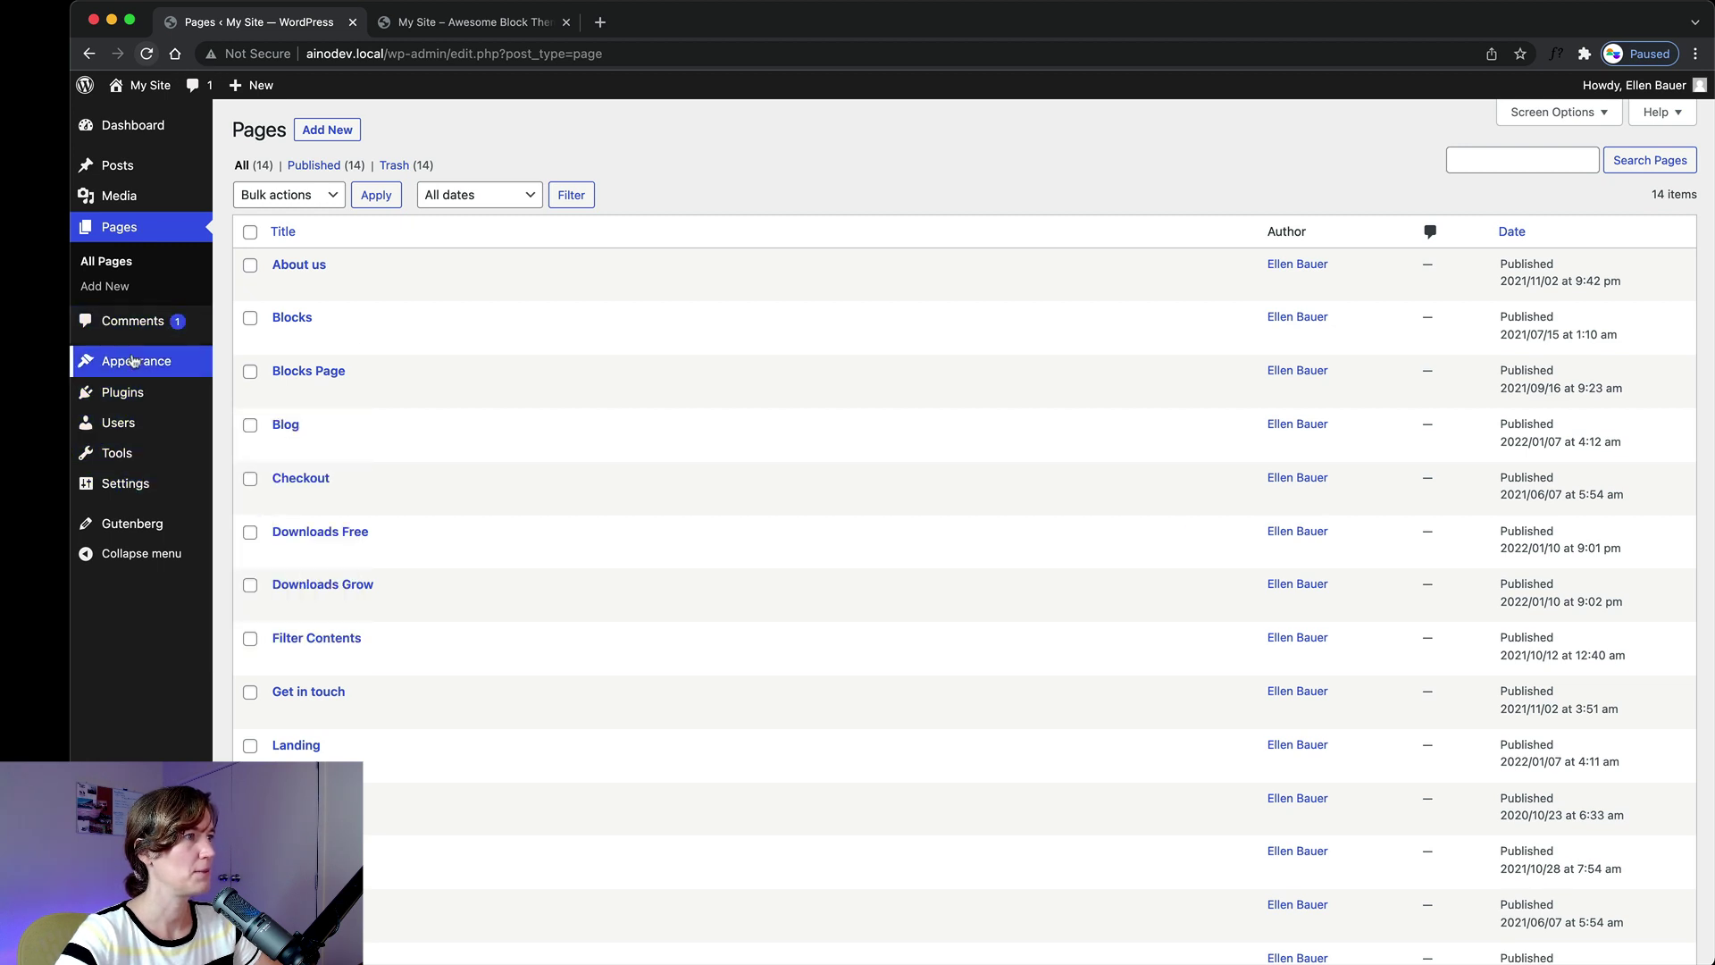
mouse_move(170, 360)
left_click(246, 390)
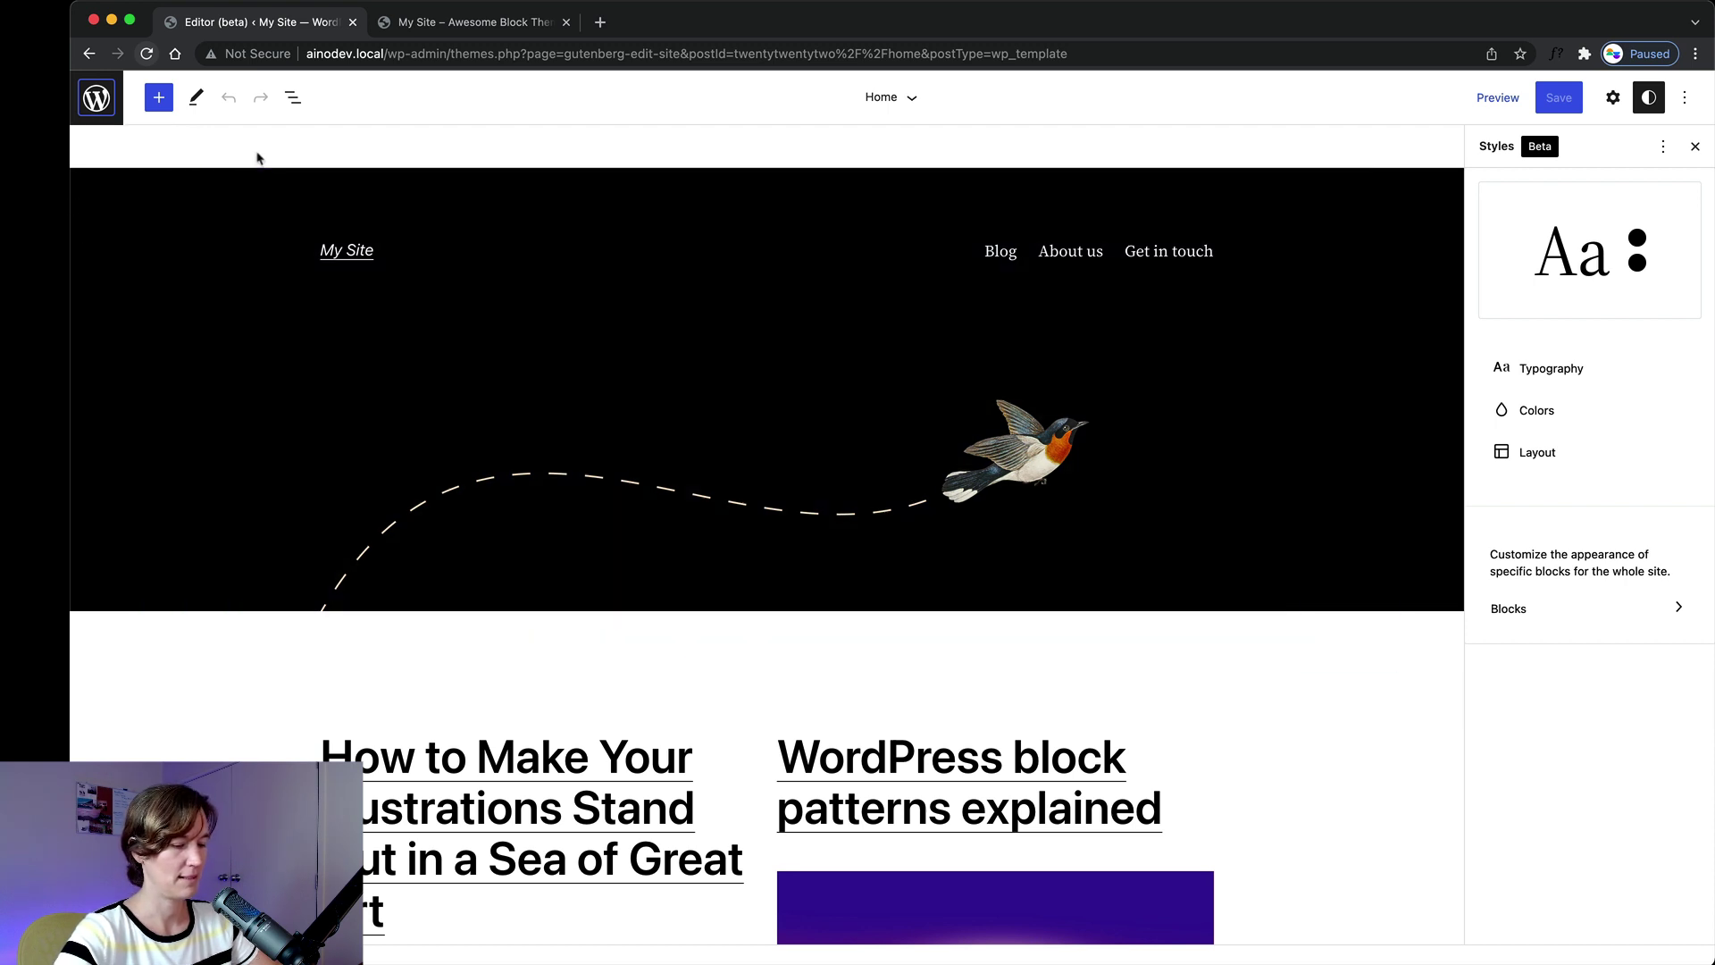
key("ctrl+alt+o")
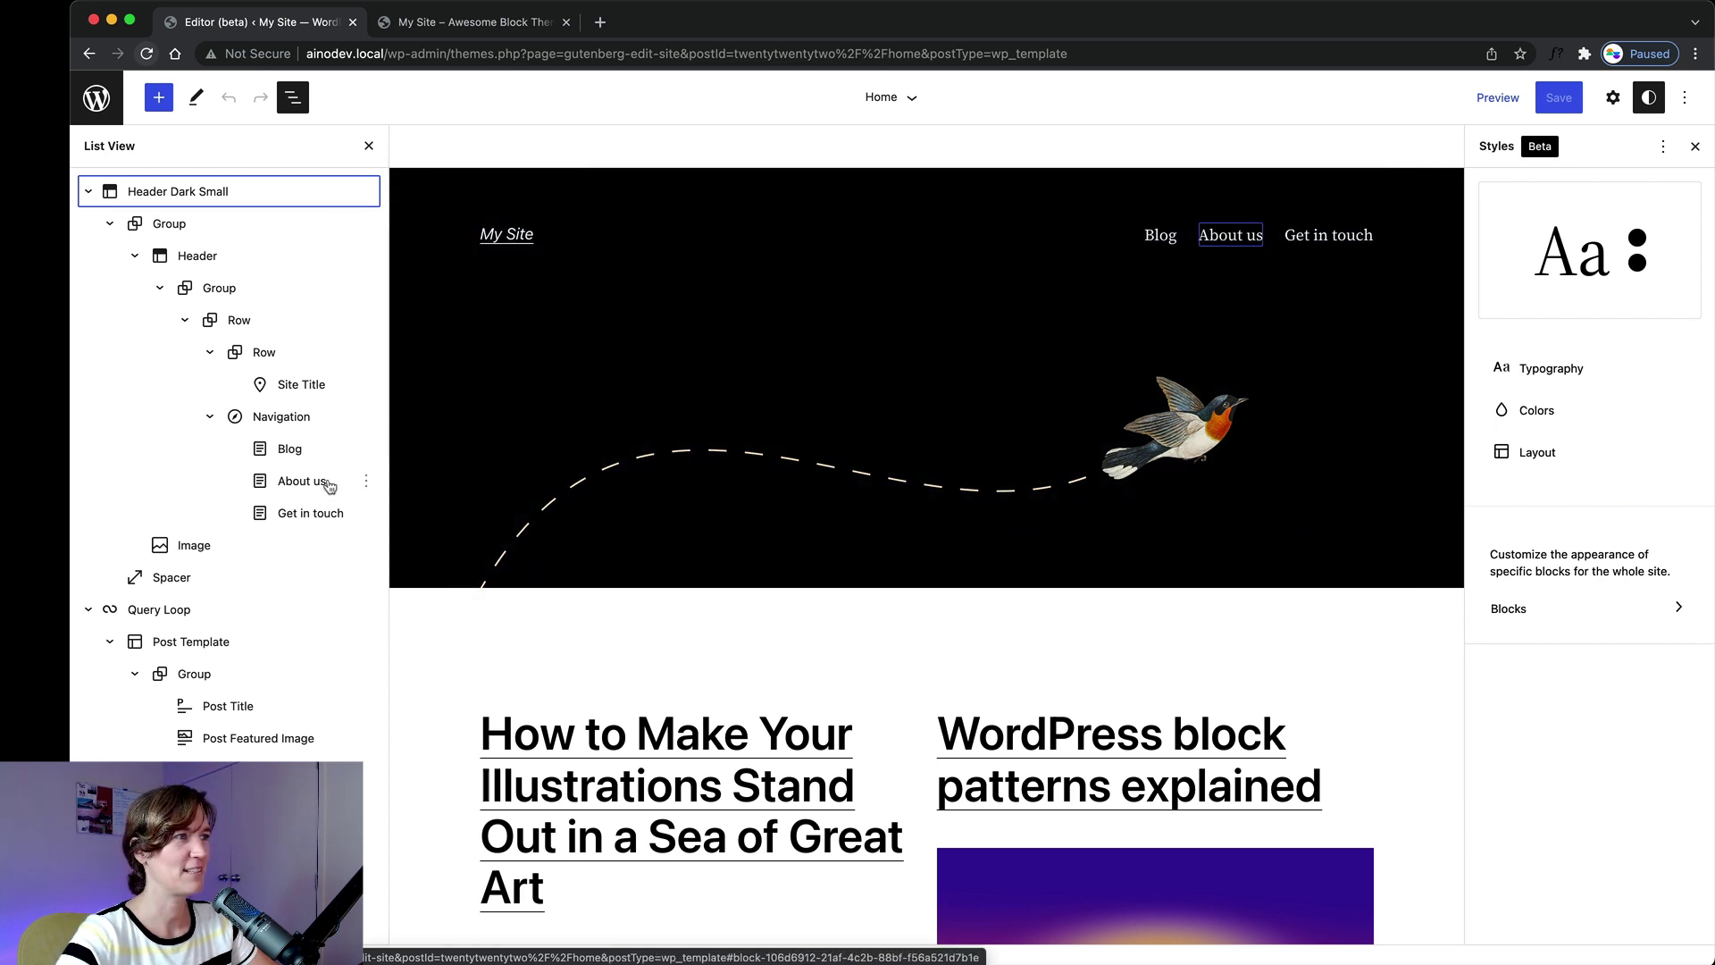
Select the whole Header Dark Small template part and check the Top toolbar setting among the editor's view options.
left_click(525, 221)
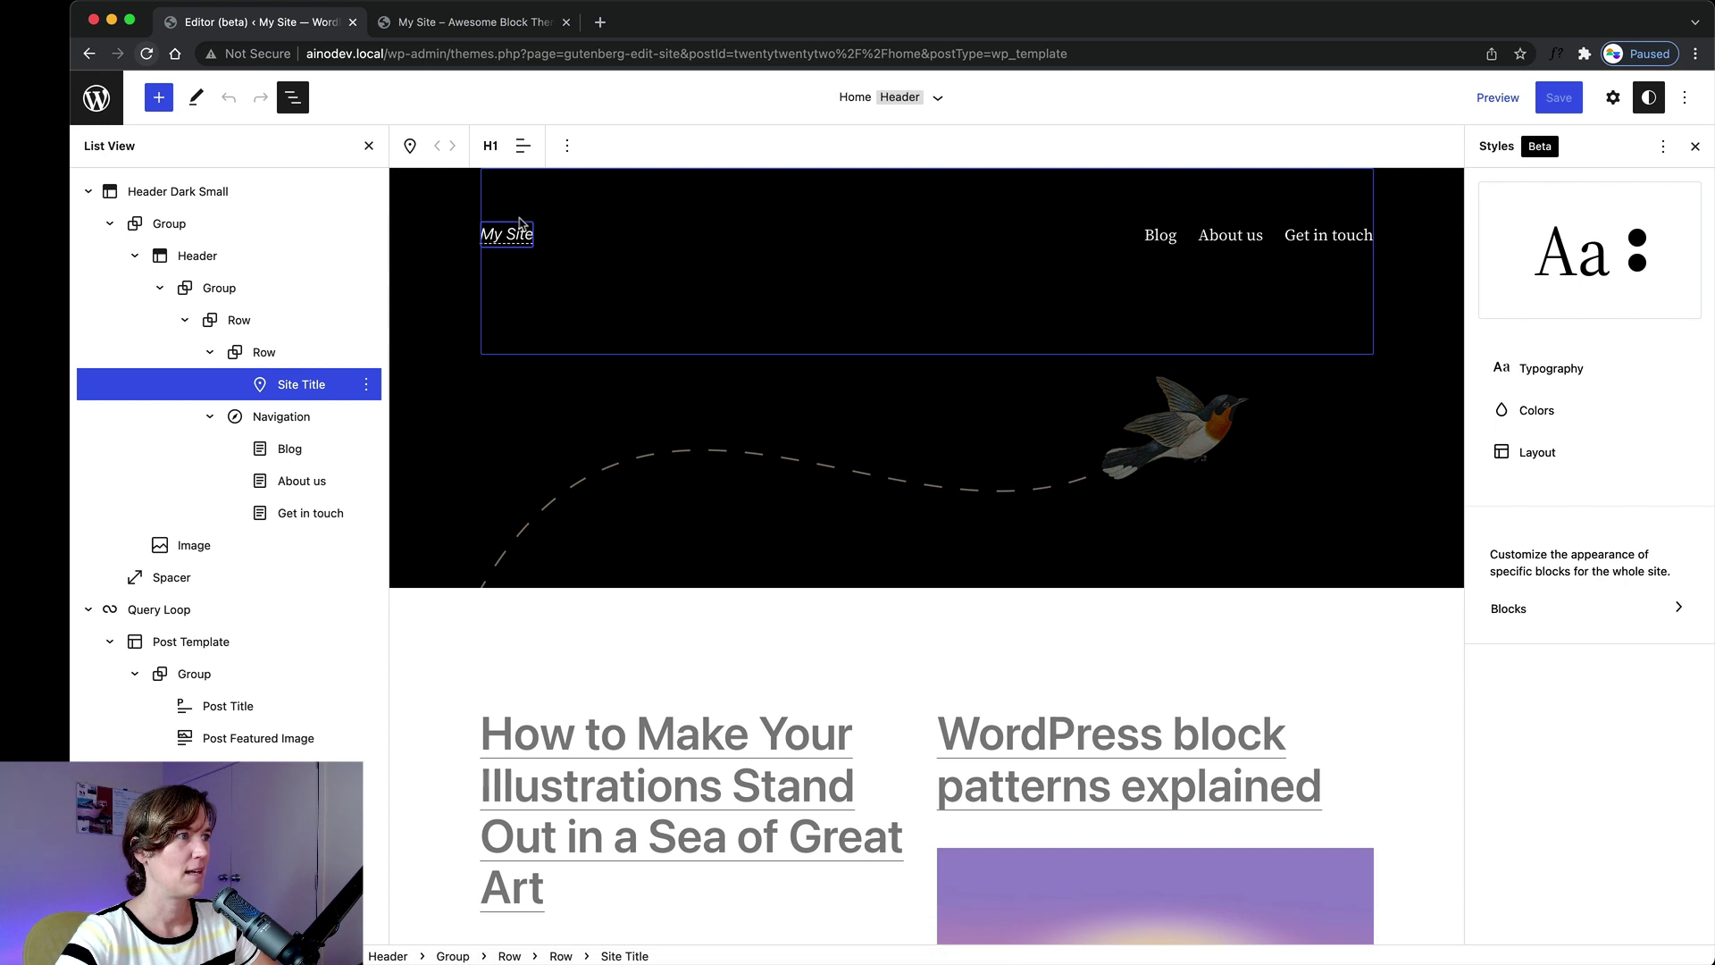
left_click(176, 198)
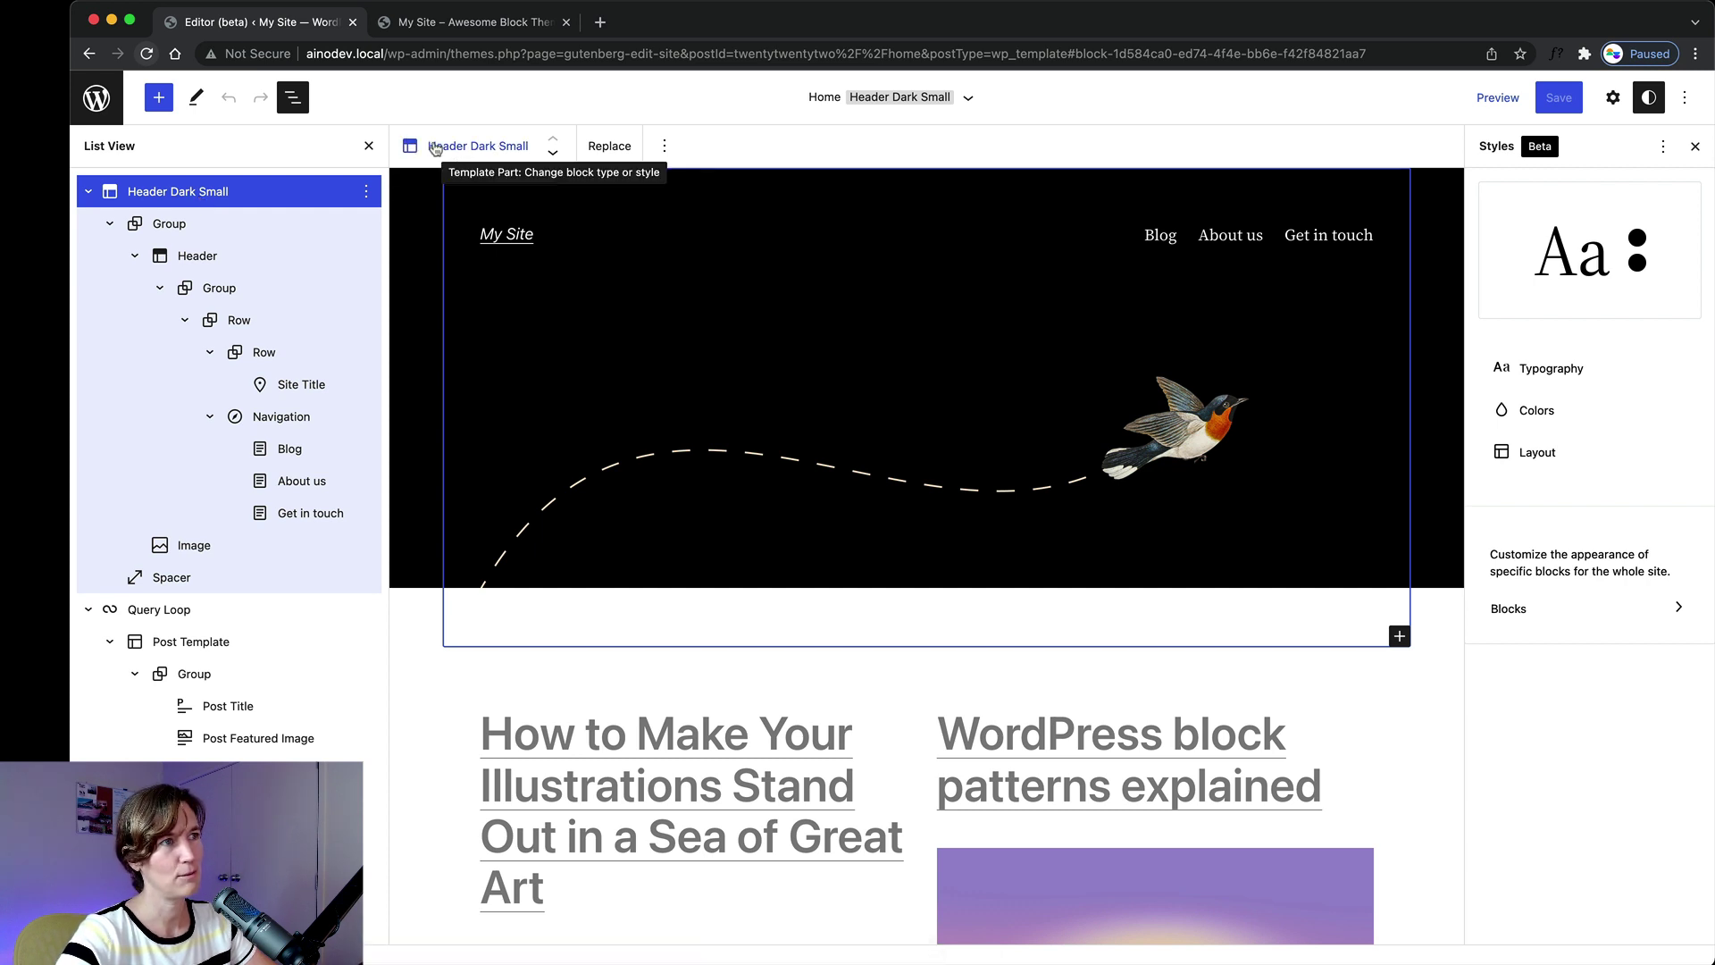
left_click(1686, 97)
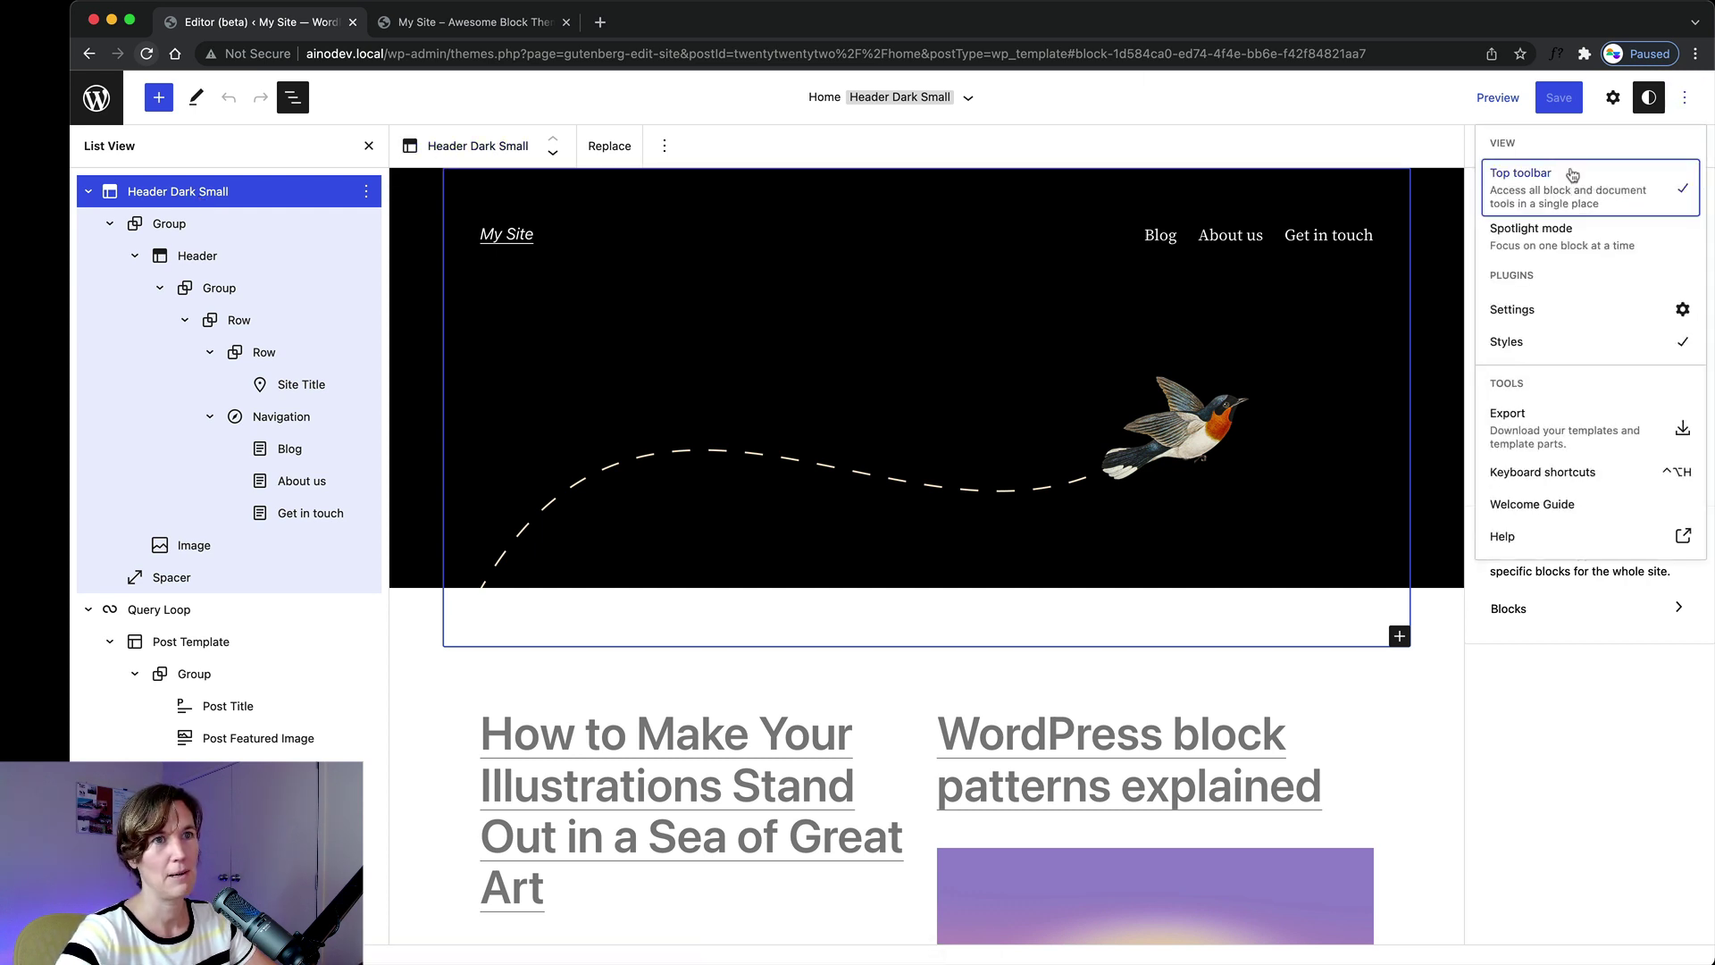
left_click(657, 96)
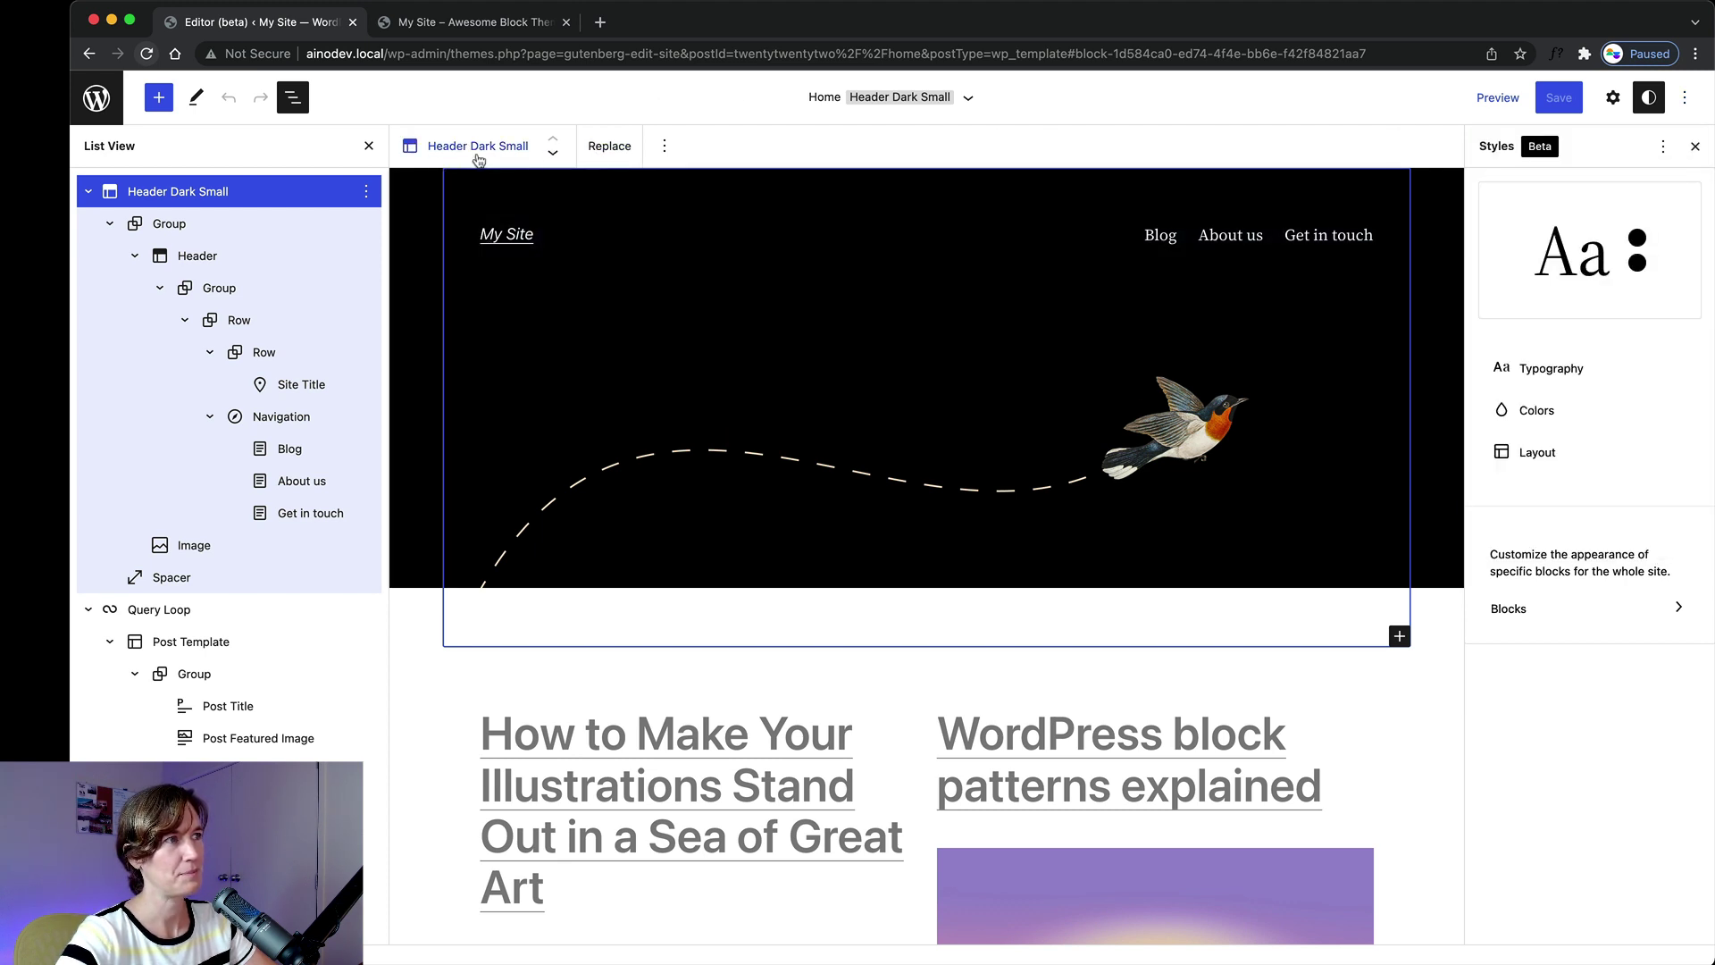
Replace the Home template's header with Header (Dark, large) and look over the new header.
left_click(620, 150)
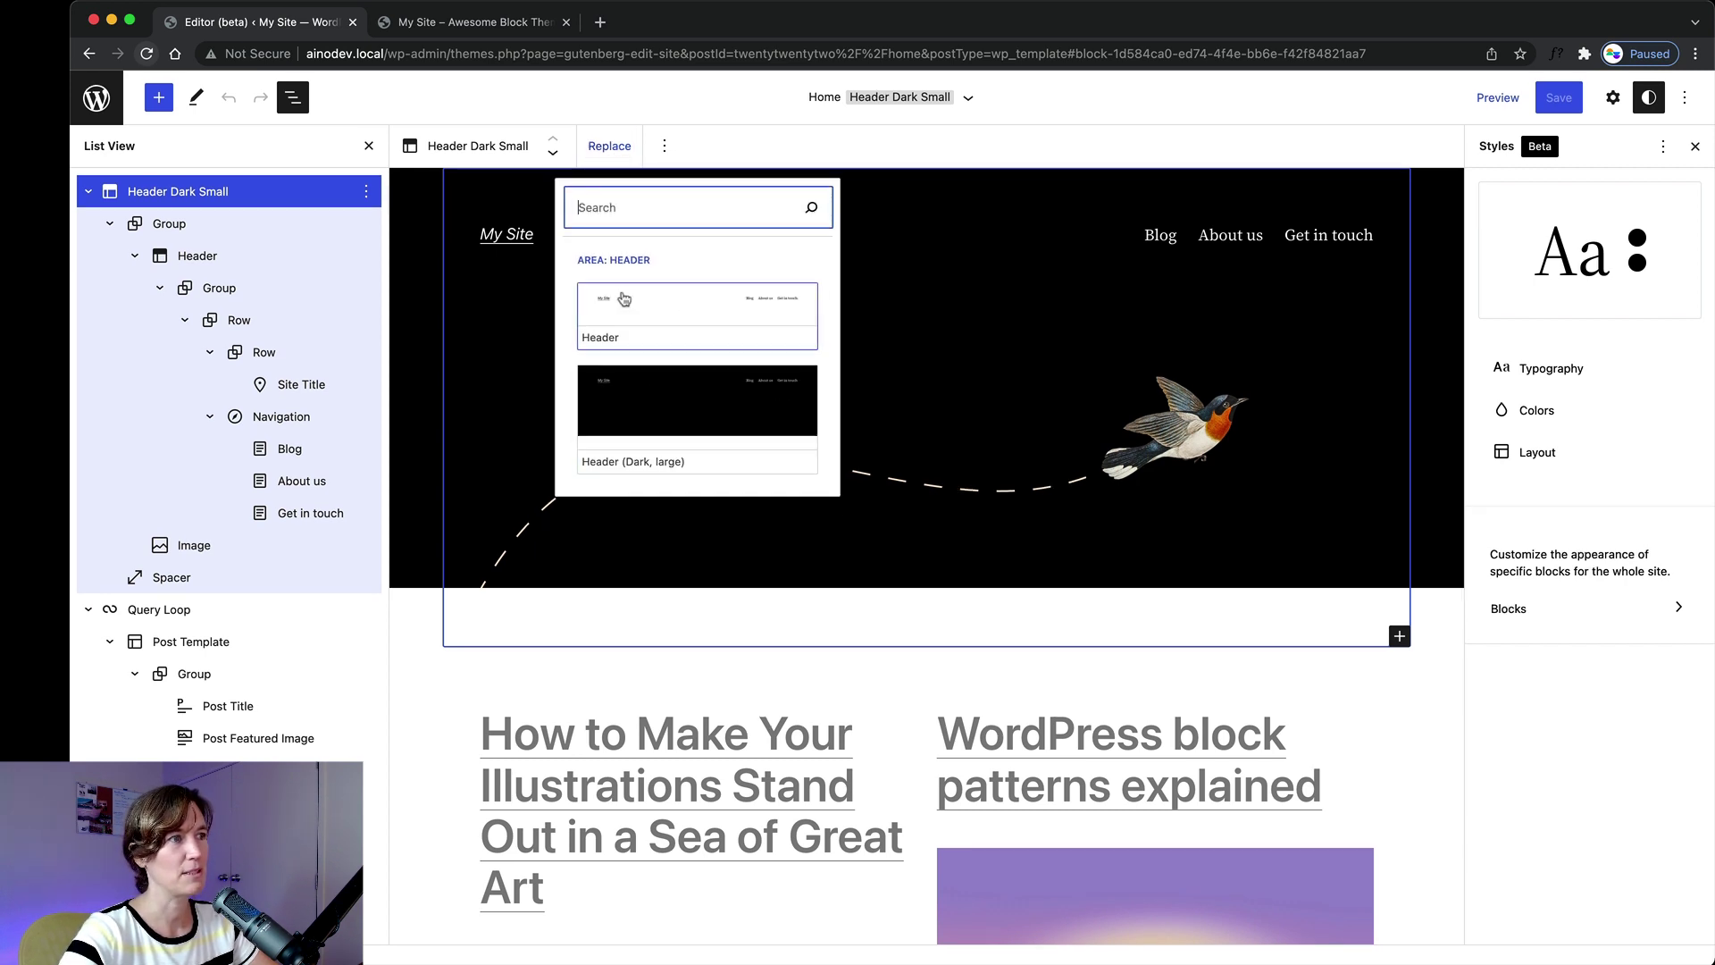
left_click(678, 315)
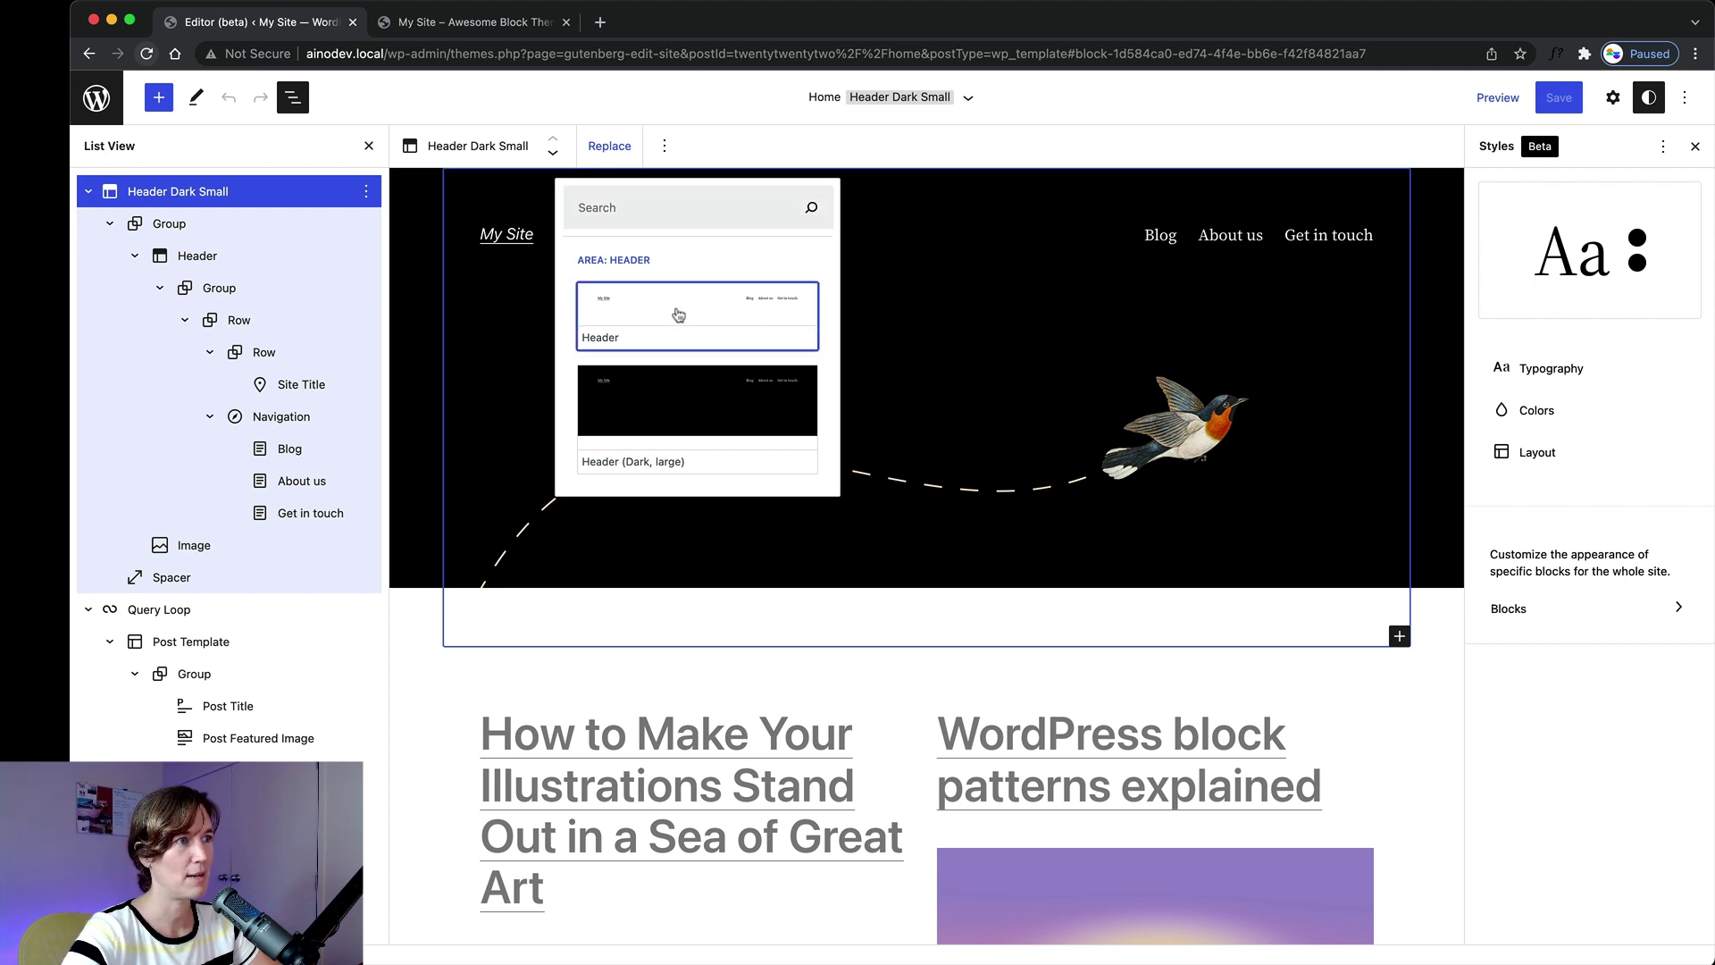
double_click(678, 314)
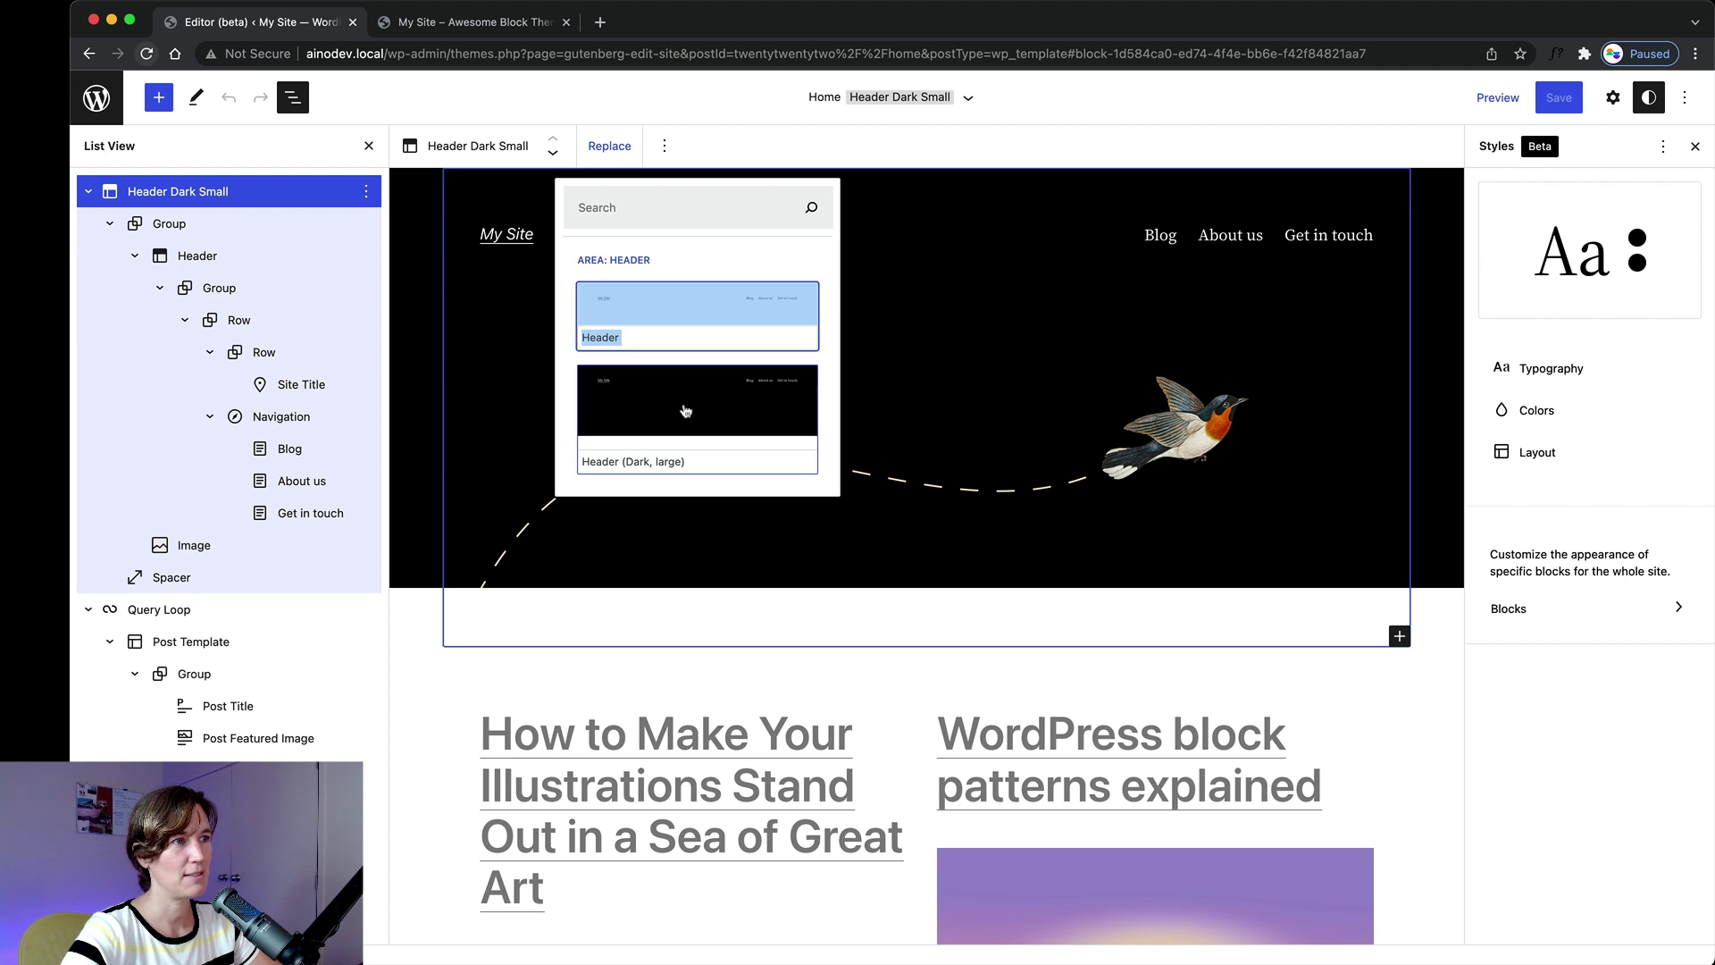
left_click(690, 362)
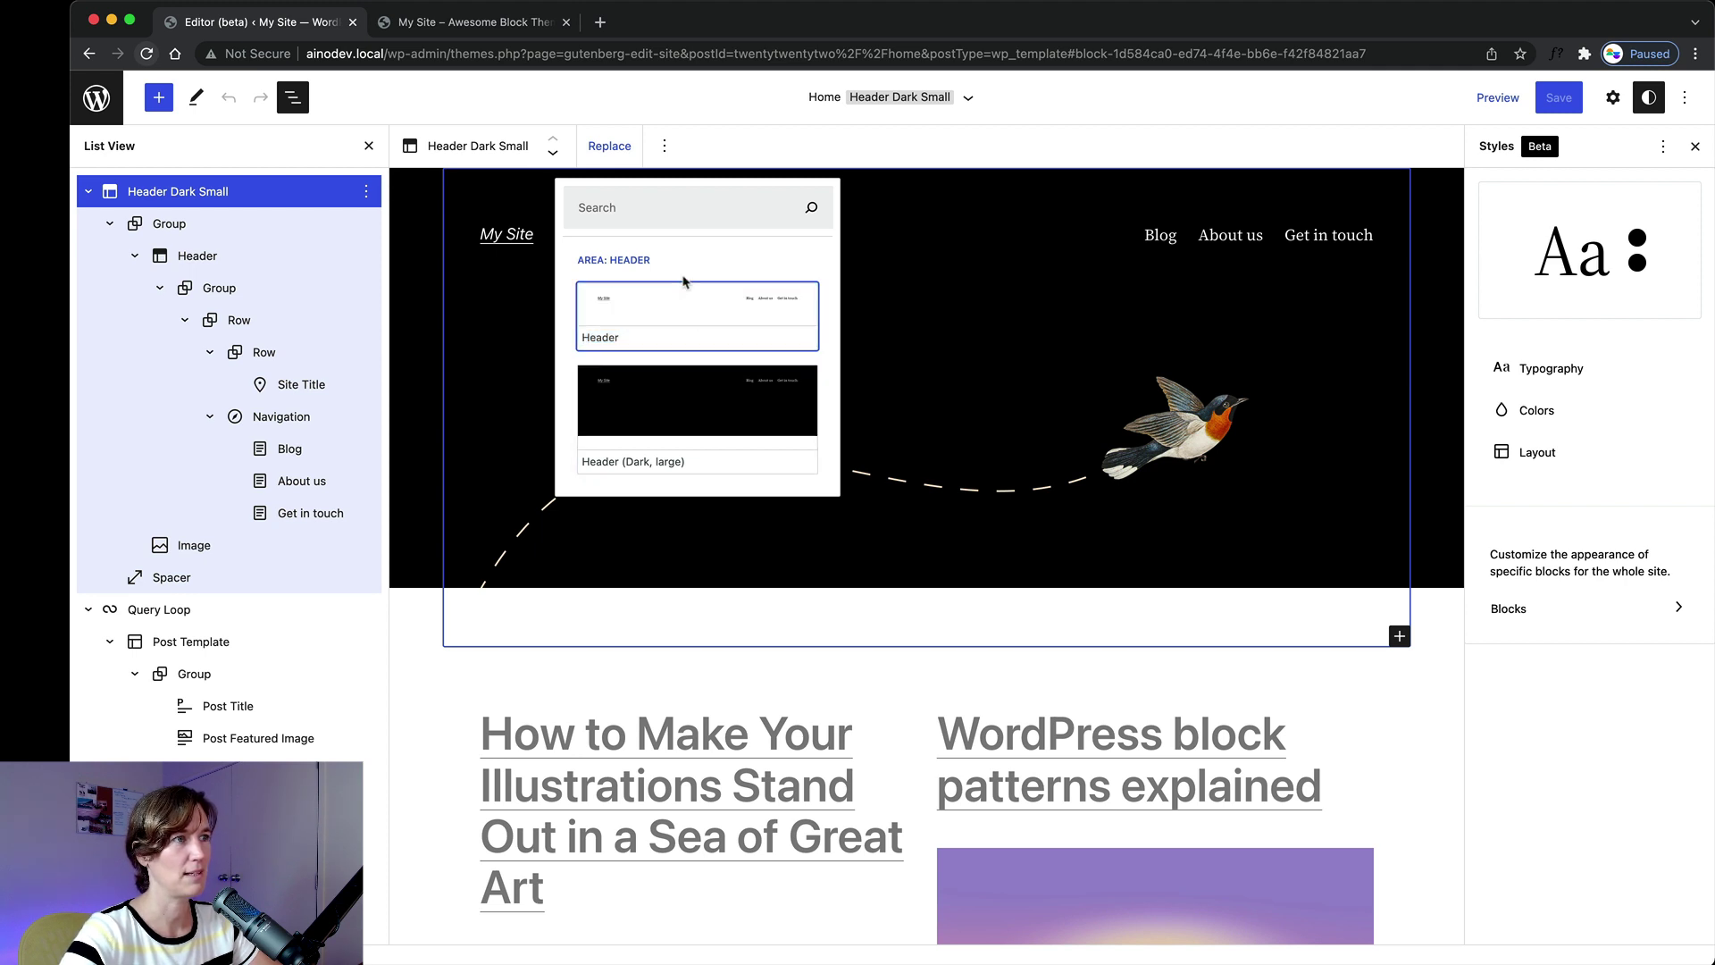
left_click(666, 413)
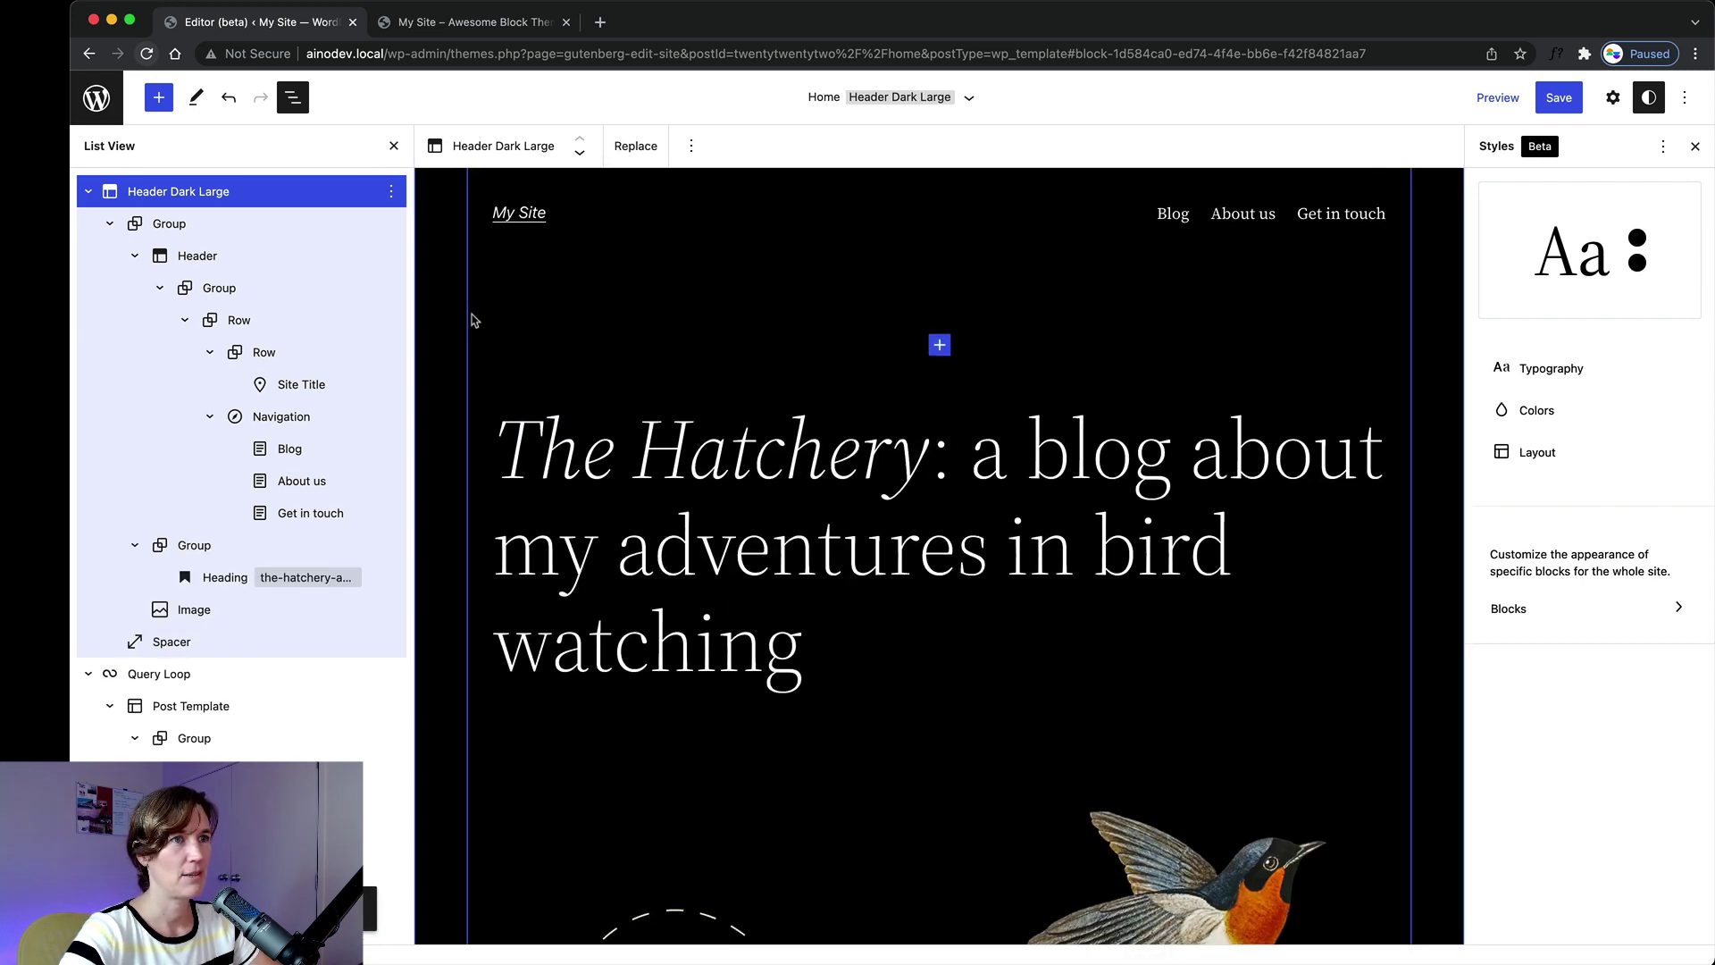
scroll(472, 319, "down", 5)
scroll(472, 319, "down", 4)
scroll(471, 319, "up", 10)
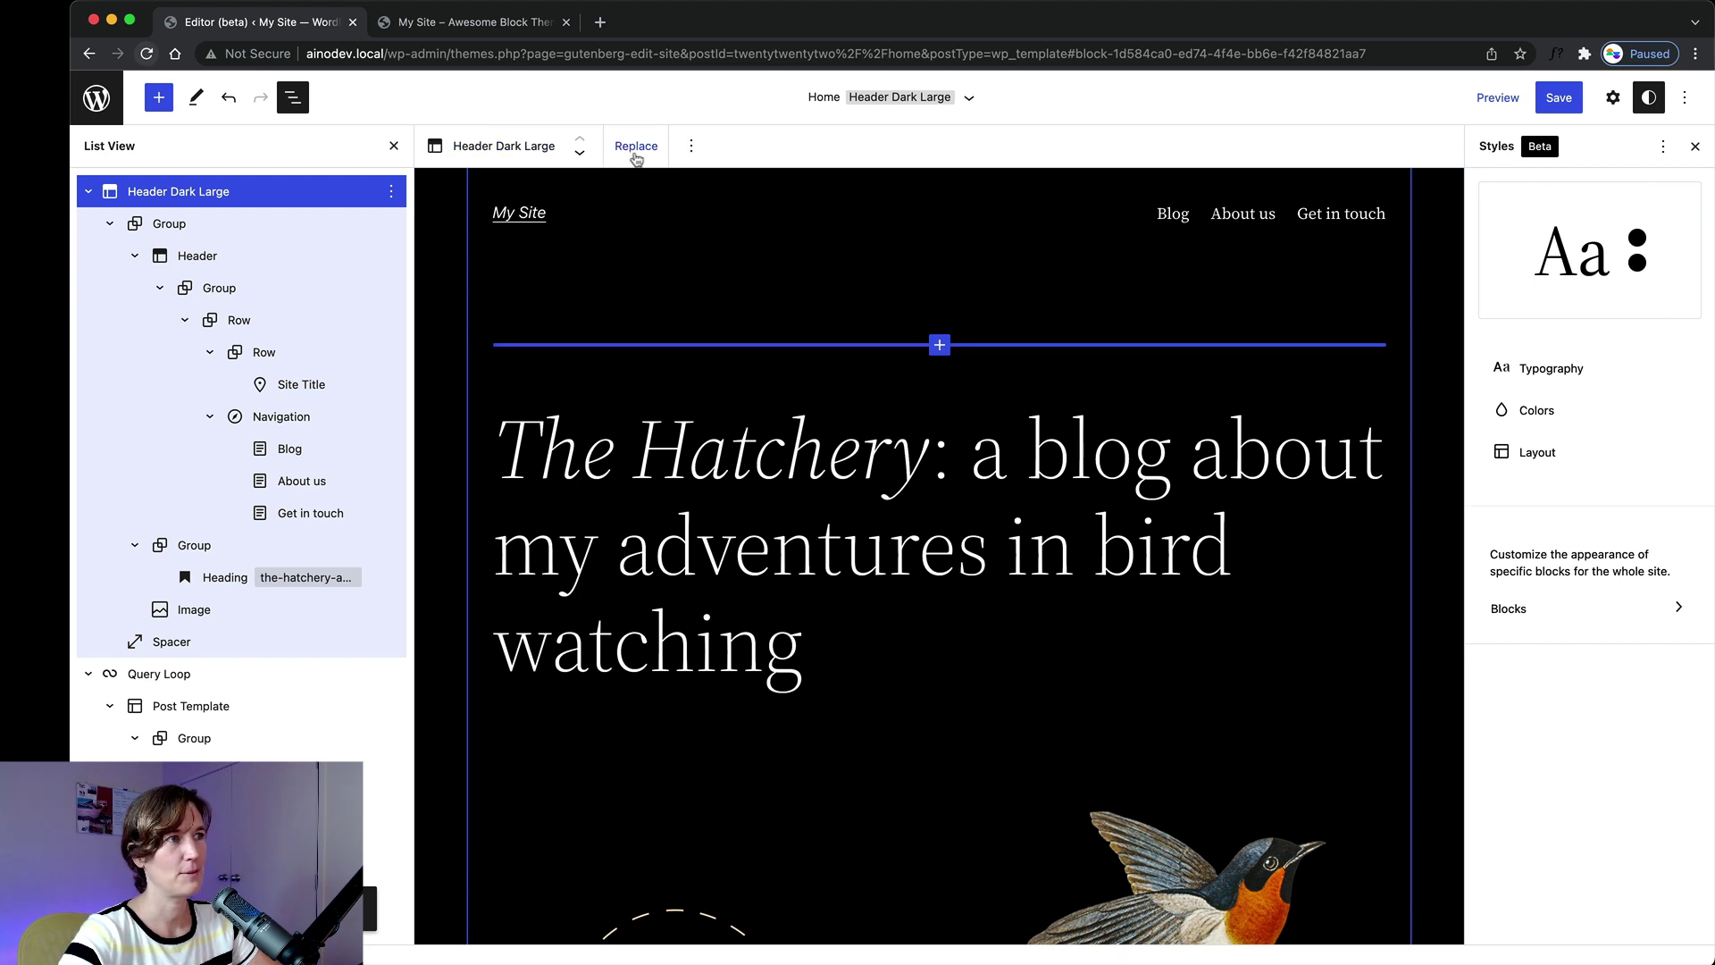
Compare the inner Group with the Header Dark Large template part, and check which replacement headers the template part offers.
left_click(177, 196)
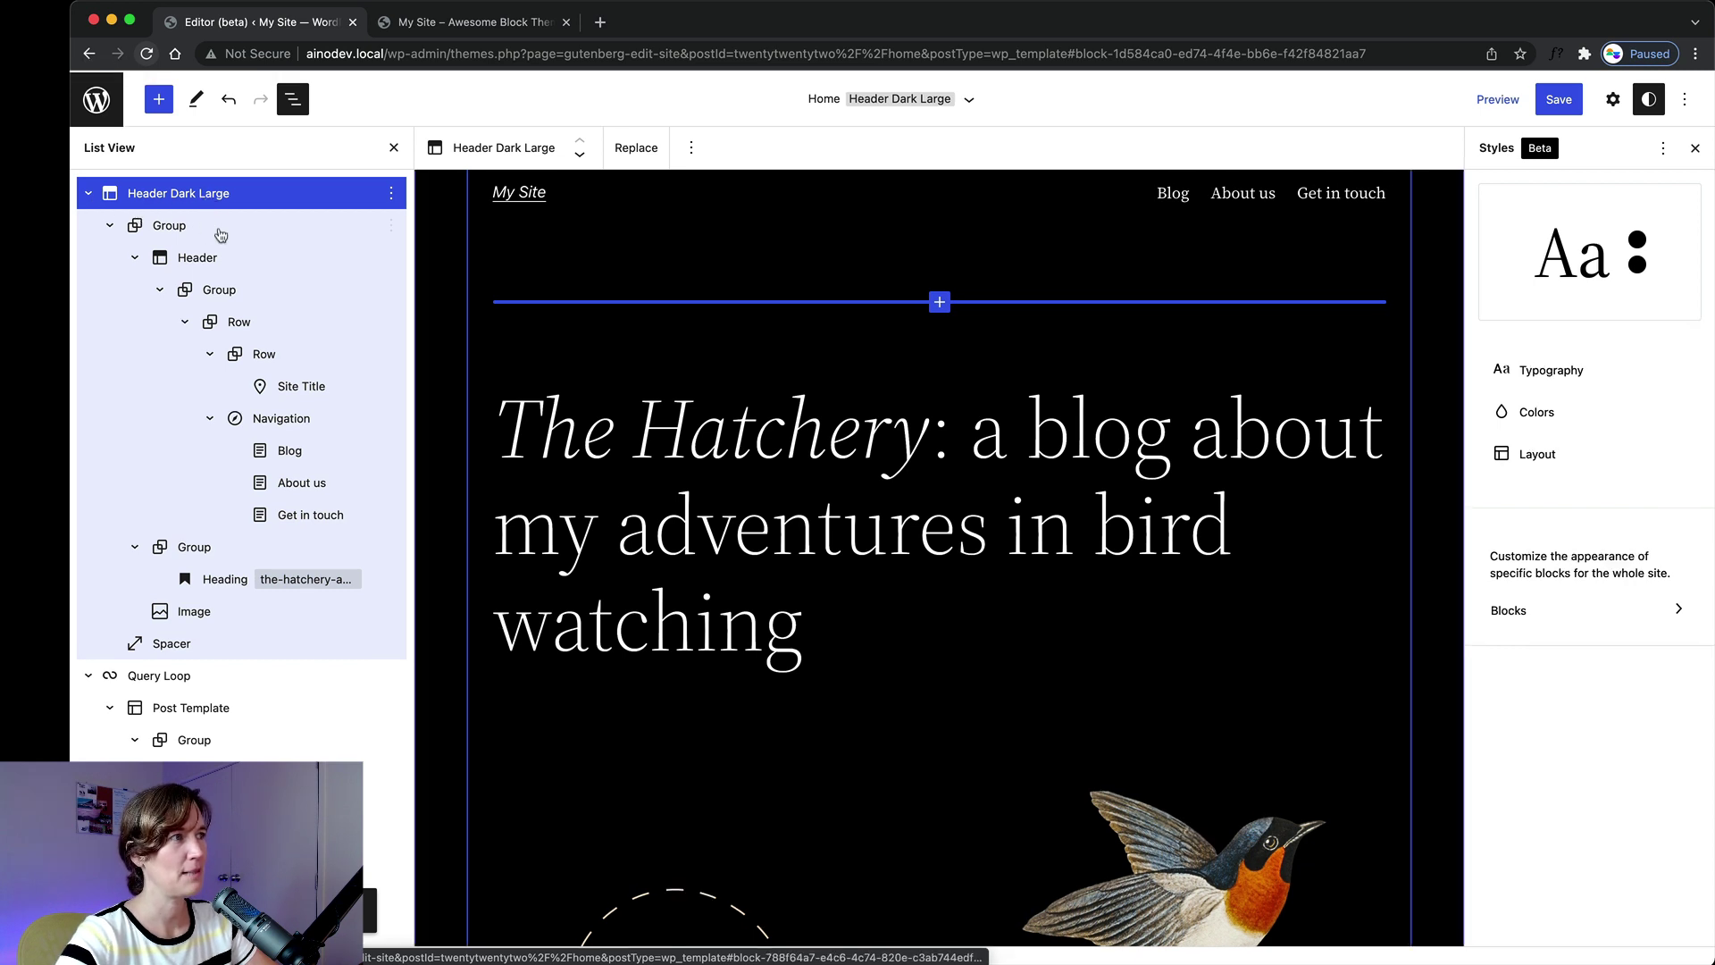
left_click(171, 230)
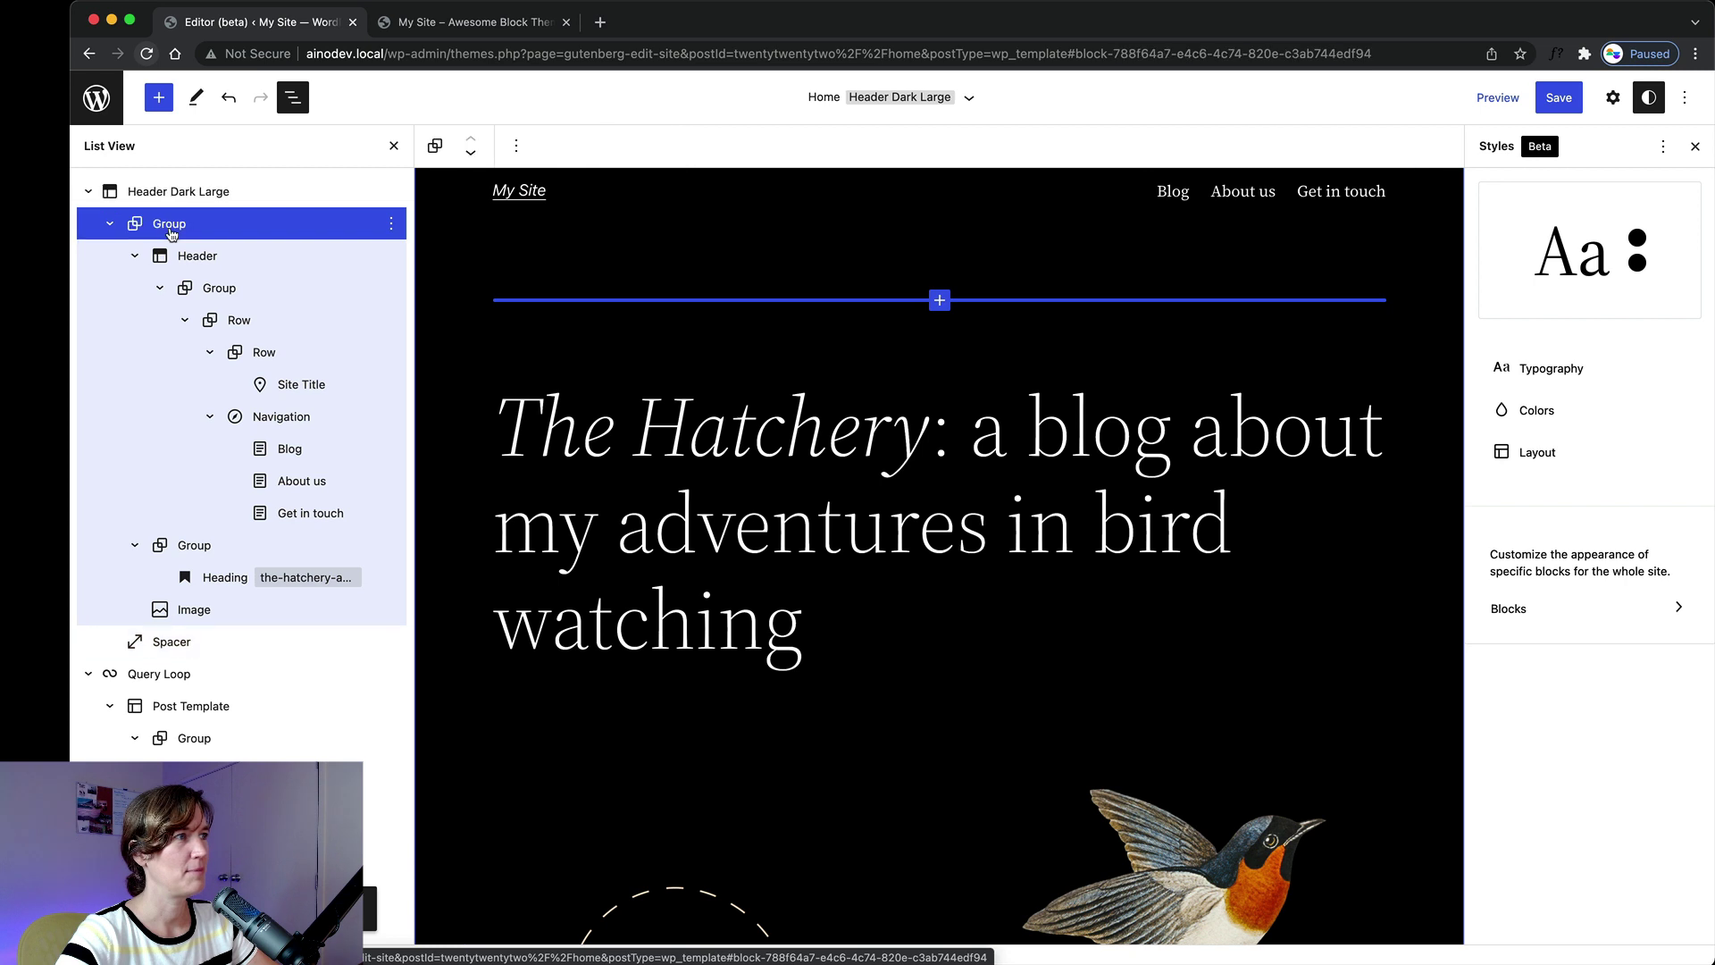
left_click(220, 192)
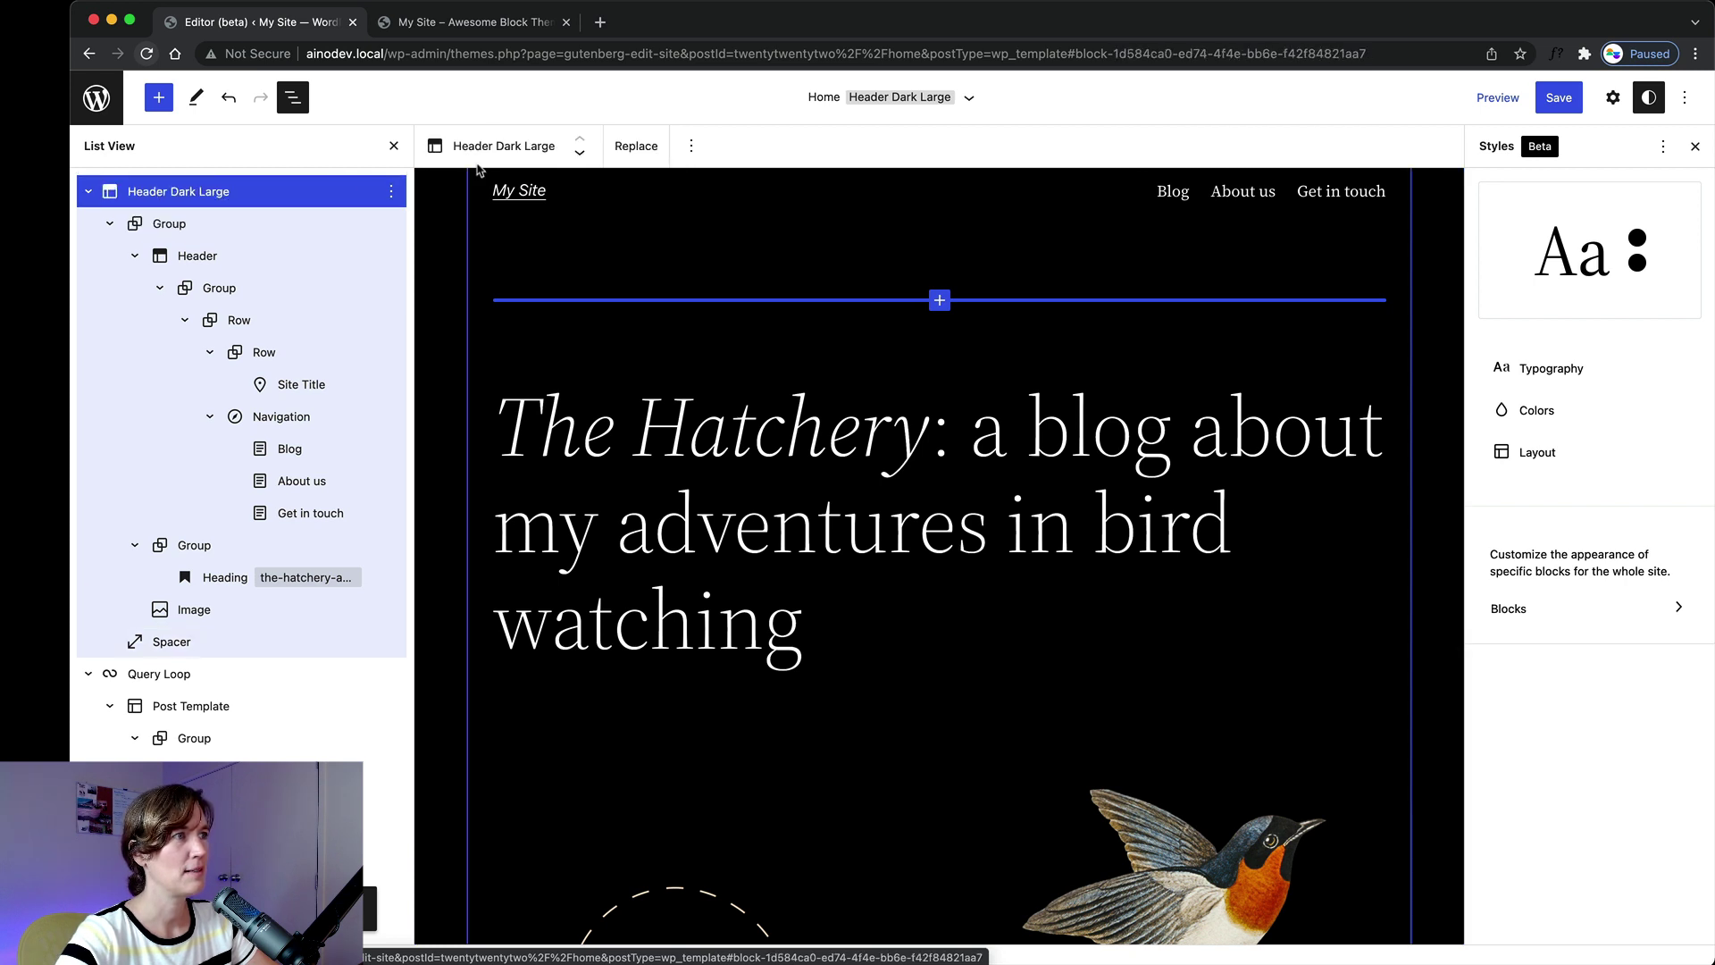
left_click(635, 148)
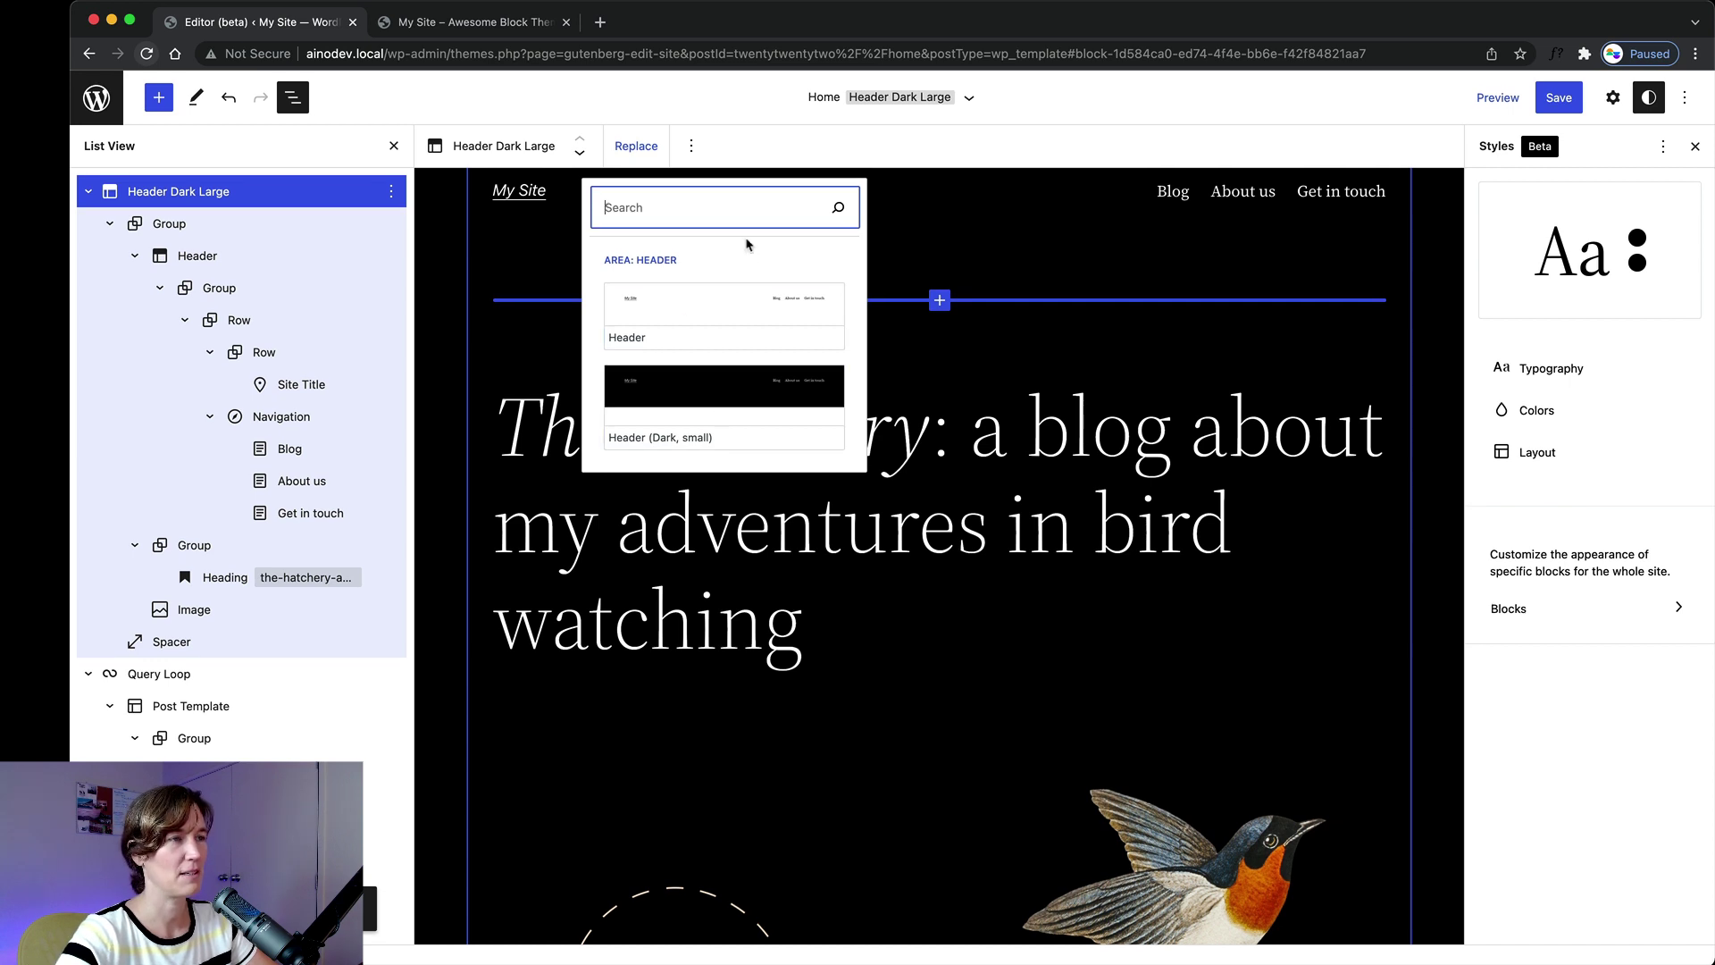
left_click(678, 93)
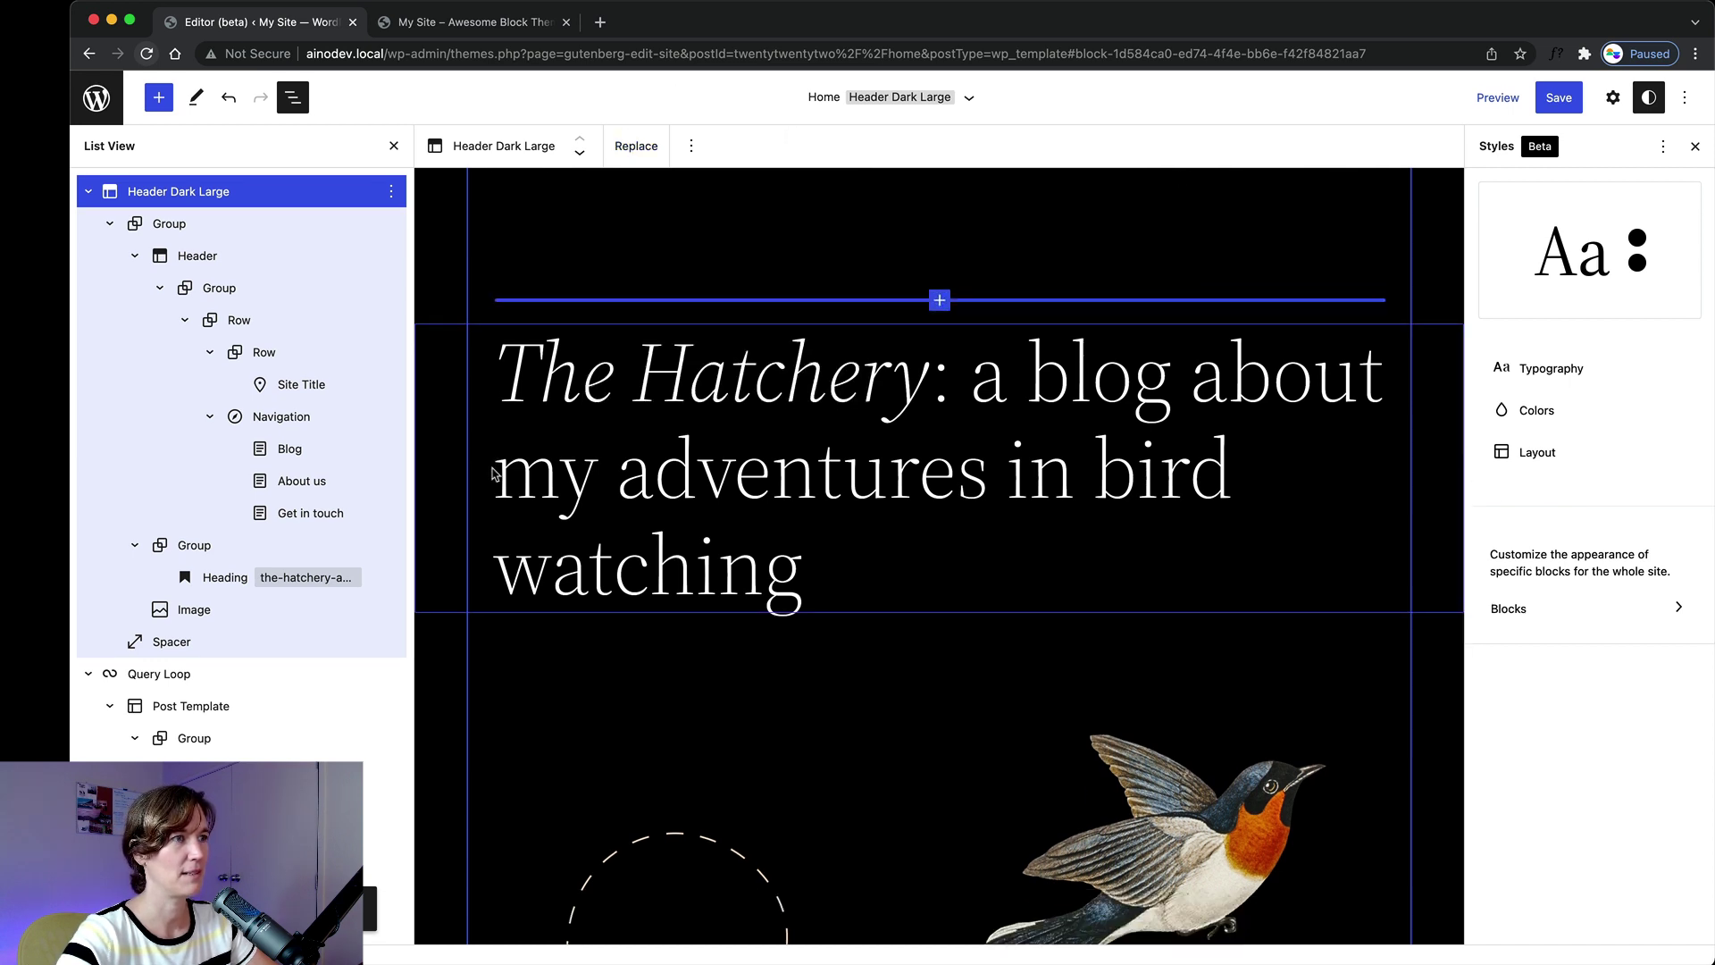
Open the site editor's navigation listing Site, Templates and Template Parts.
left_click(105, 114)
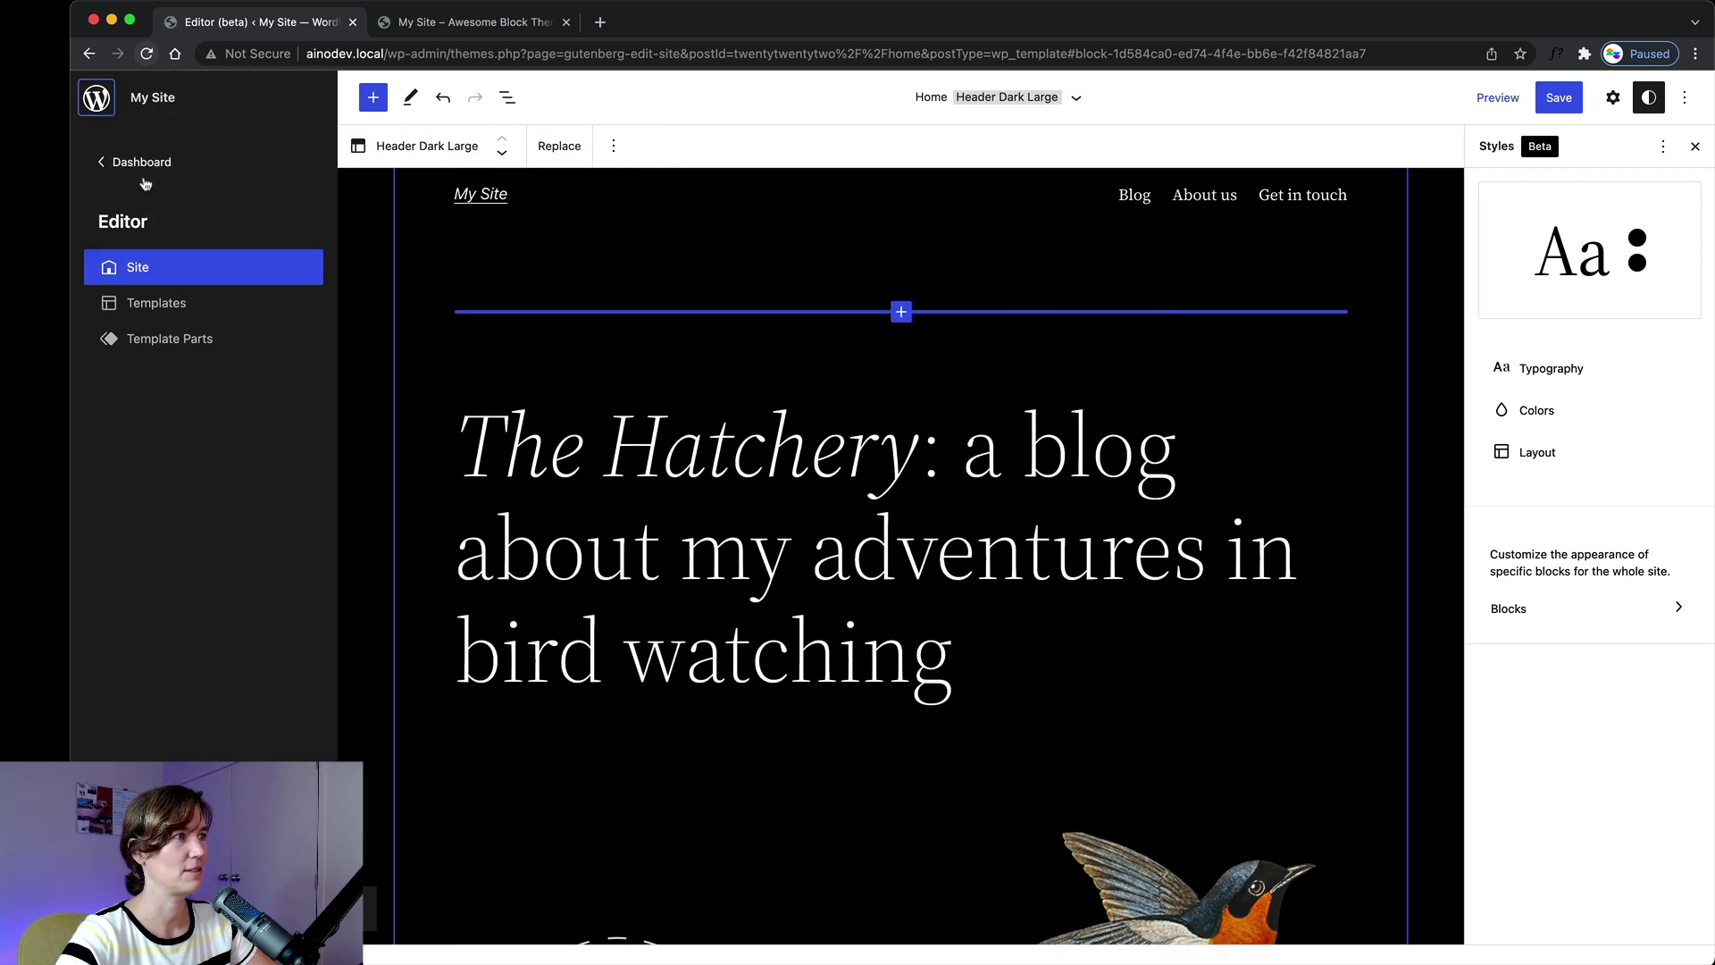